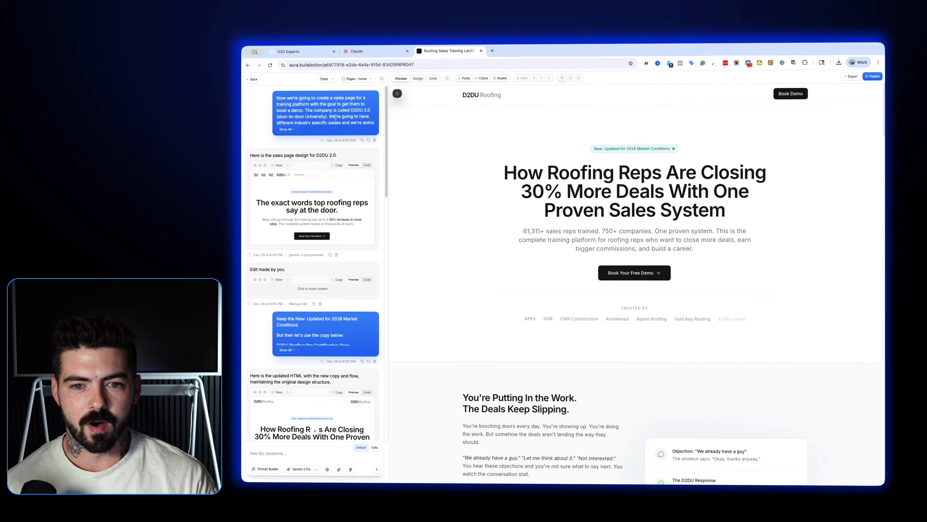
Expand the first prompt in the chat history and read its sales page instructions and full page copy
left_click_drag(277, 98, 365, 110)
left_click(355, 109)
left_click(367, 110)
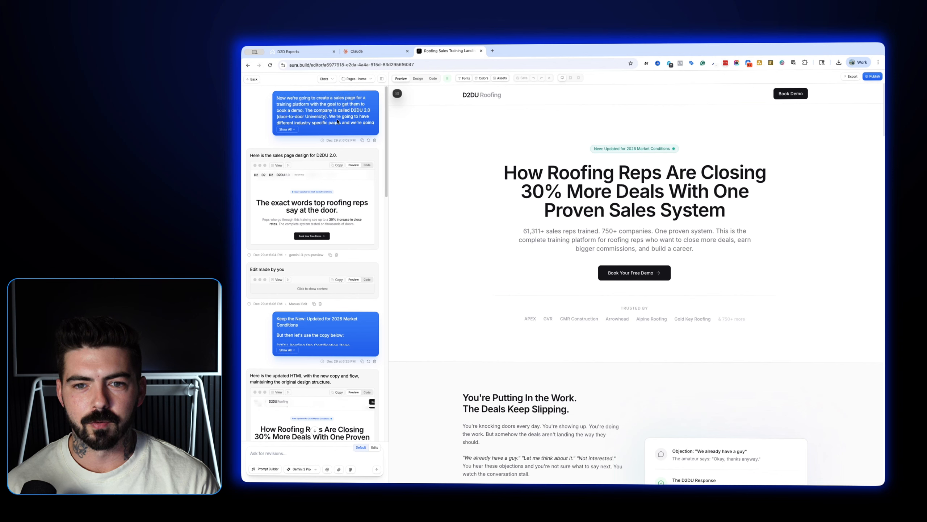
left_click(287, 130)
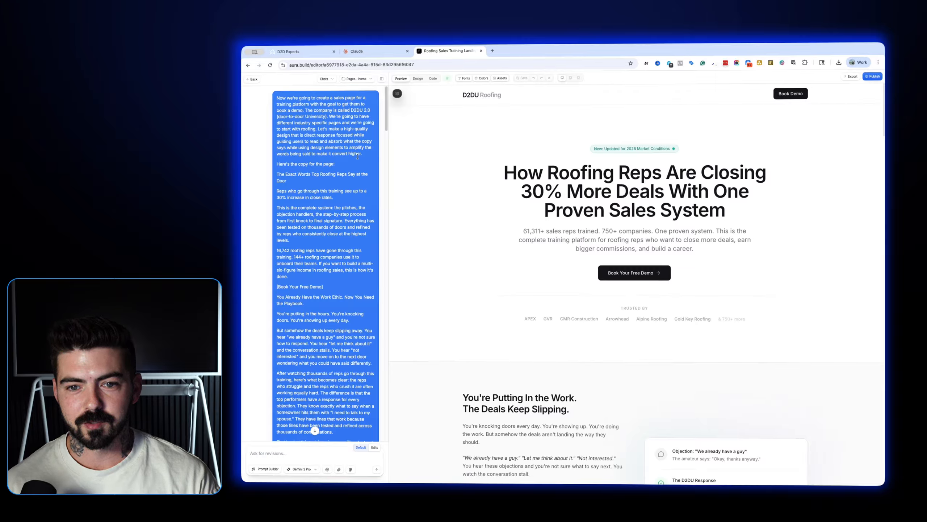
left_click_drag(277, 165, 341, 163)
left_click(334, 176)
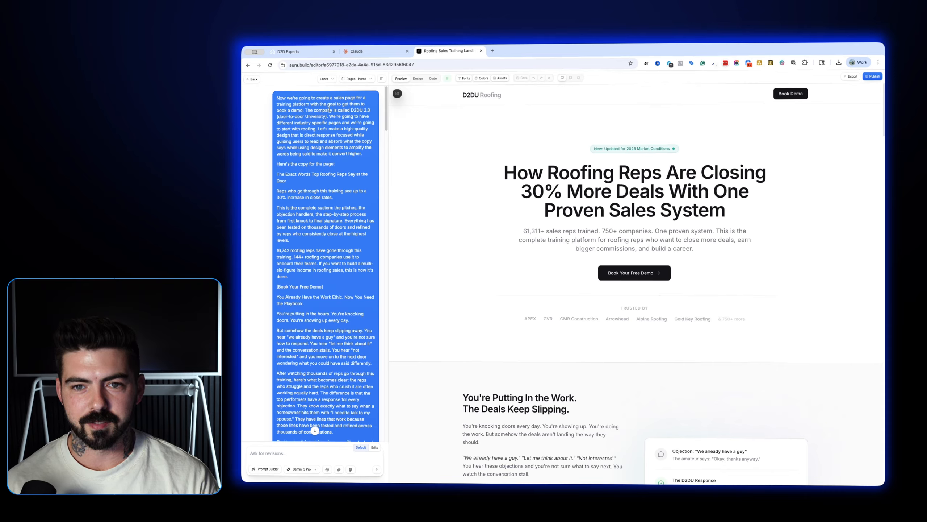
scroll(308, 110, "down", 20)
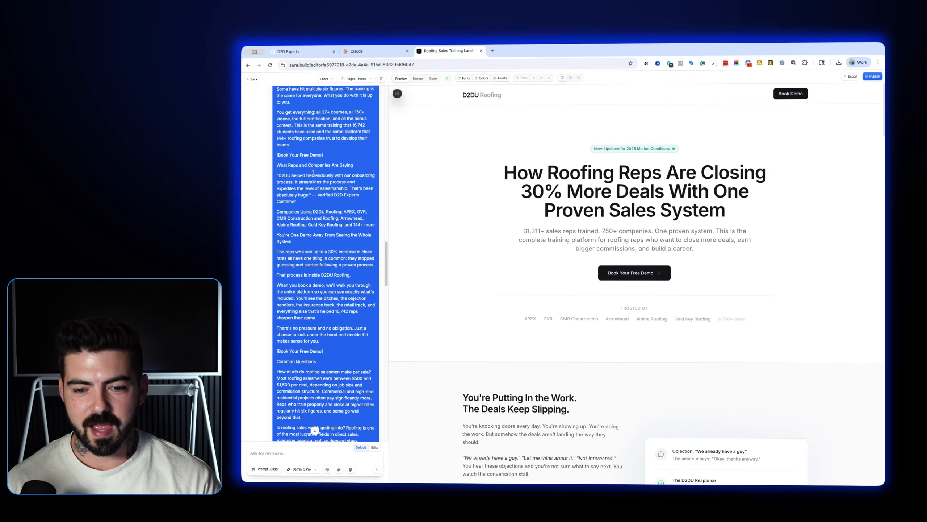
scroll(313, 173, "down", 3)
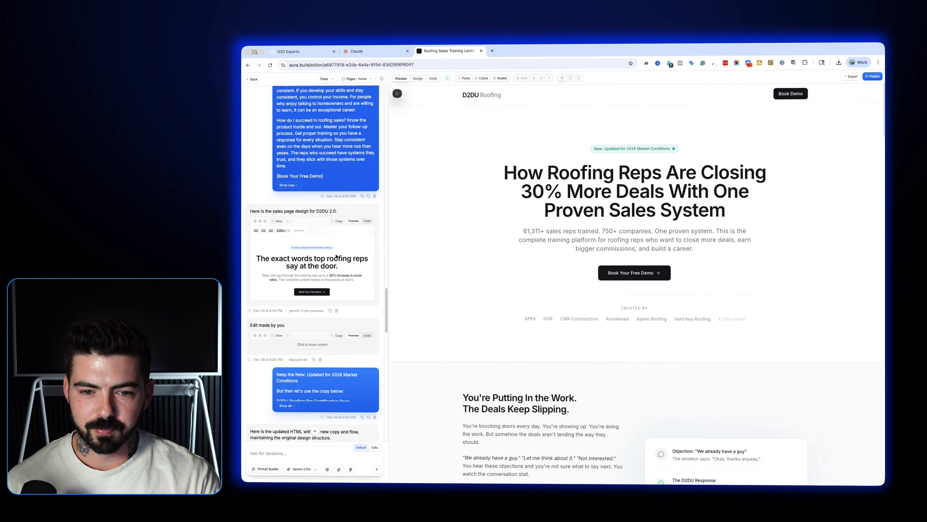
Review the first generated sales page design and expand the follow-up prompt to read its replacement copy
scroll(335, 256, "down", 6)
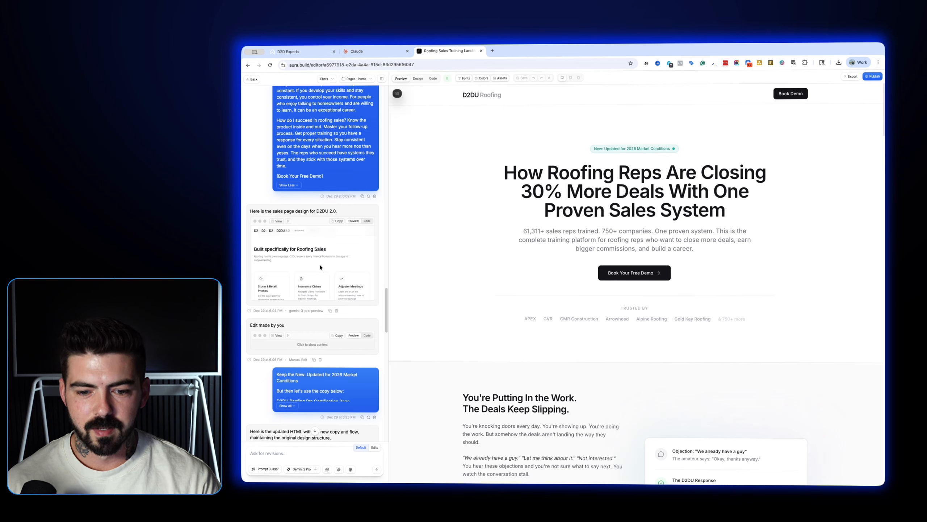
scroll(320, 267, "up", 1)
scroll(320, 267, "up", 5)
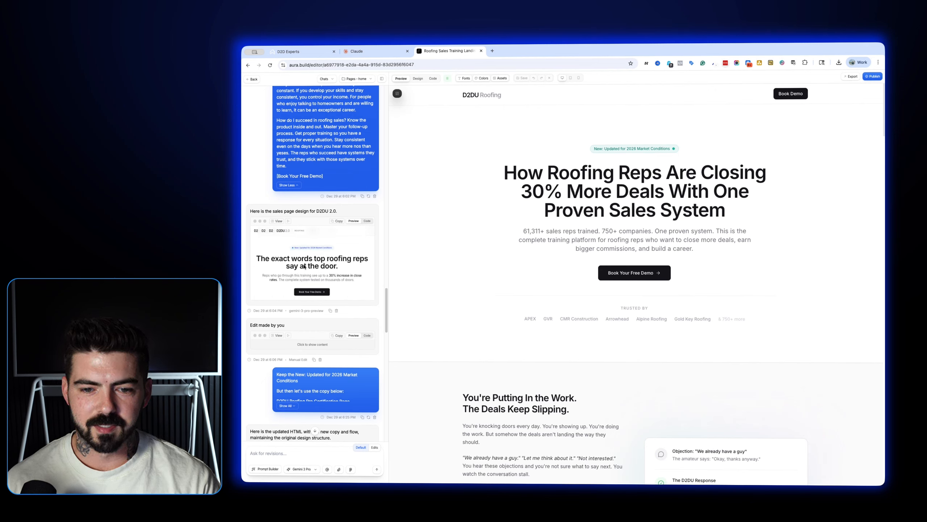
scroll(299, 305, "down", 3)
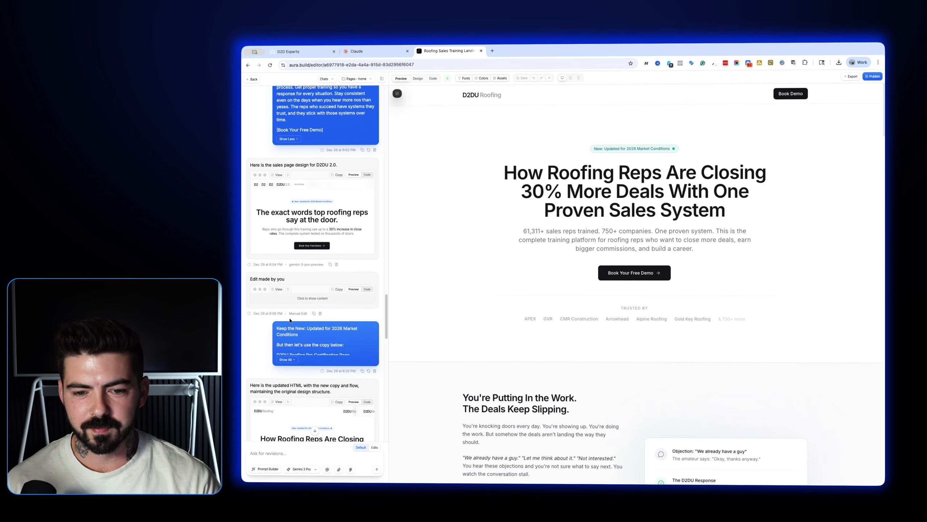
scroll(321, 303, "down", 1)
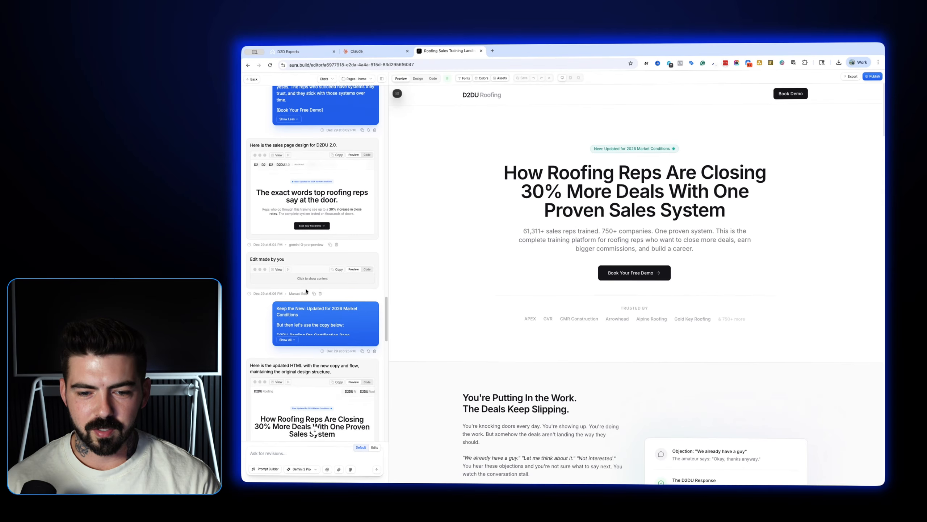
scroll(321, 314, "down", 2)
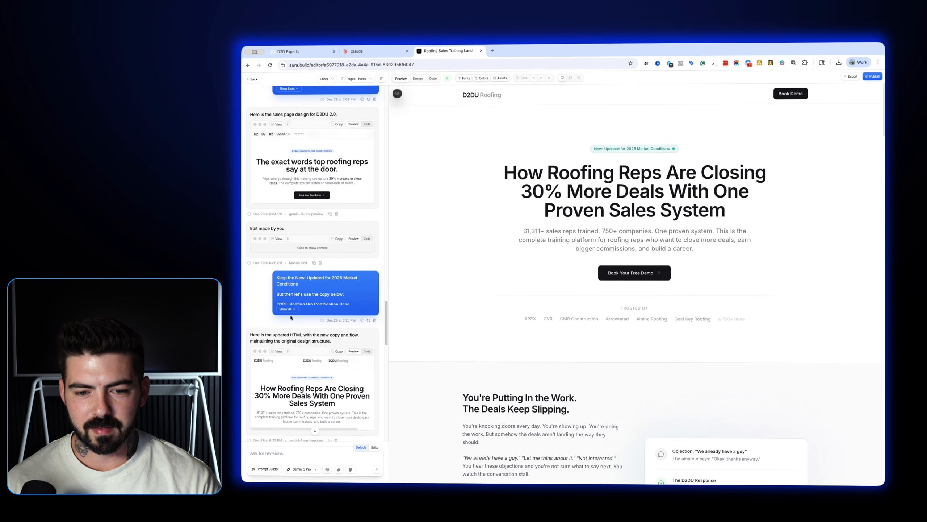
left_click(292, 310)
scroll(314, 309, "down", 10)
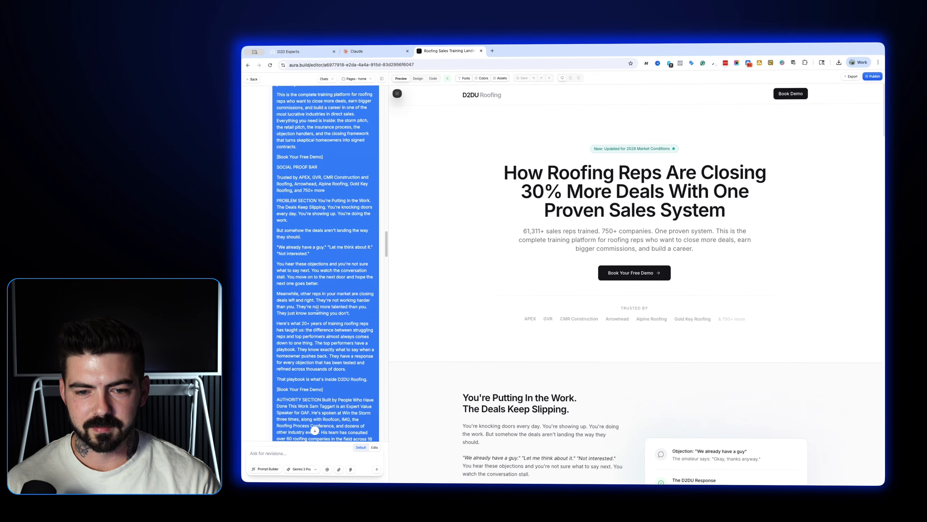
scroll(318, 307, "down", 15)
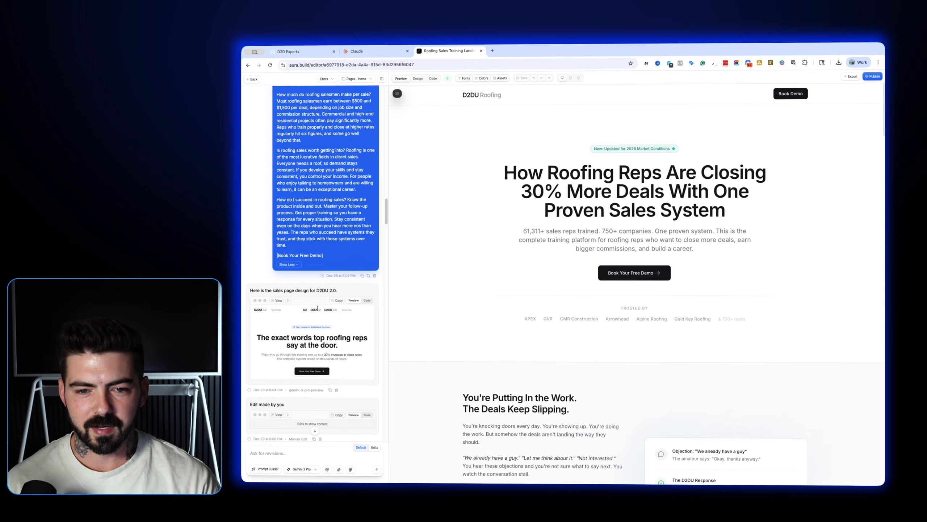
scroll(263, 298, "down", 15)
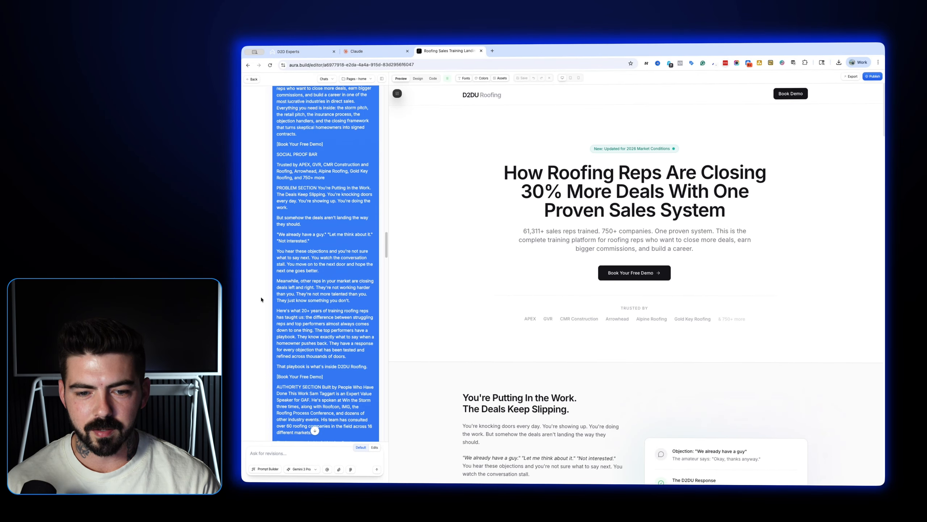
scroll(261, 300, "down", 15)
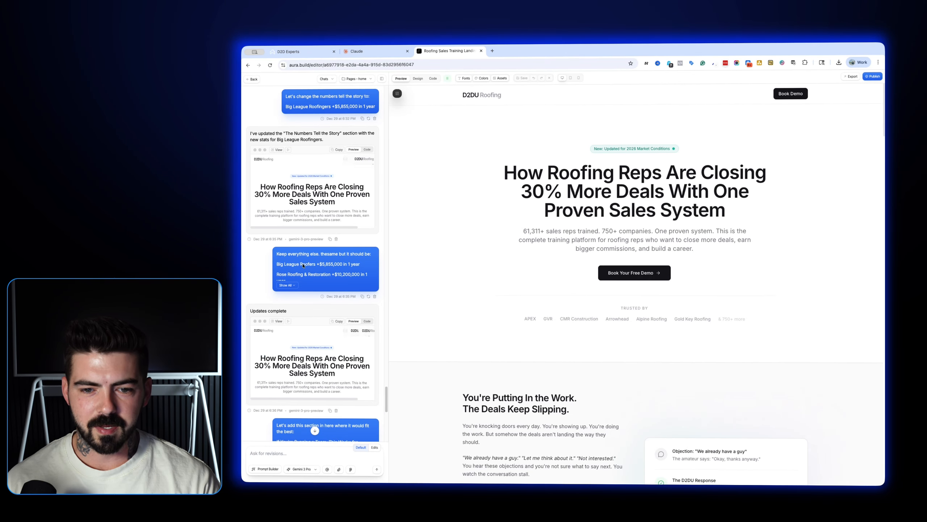
Examine the remaining revision requests in the chat and the statistics and course sections in the page preview
scroll(464, 305, "down", 1)
scroll(464, 305, "down", 10)
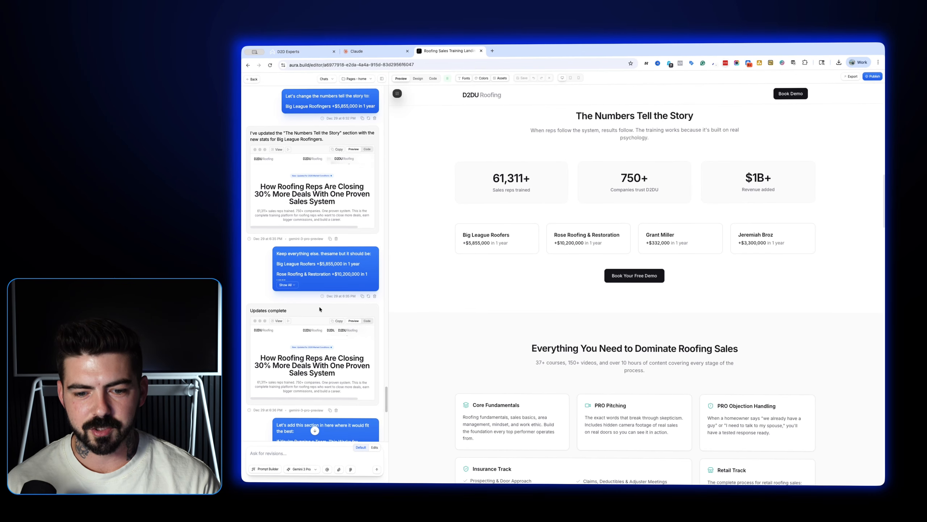
scroll(323, 283, "down", 4)
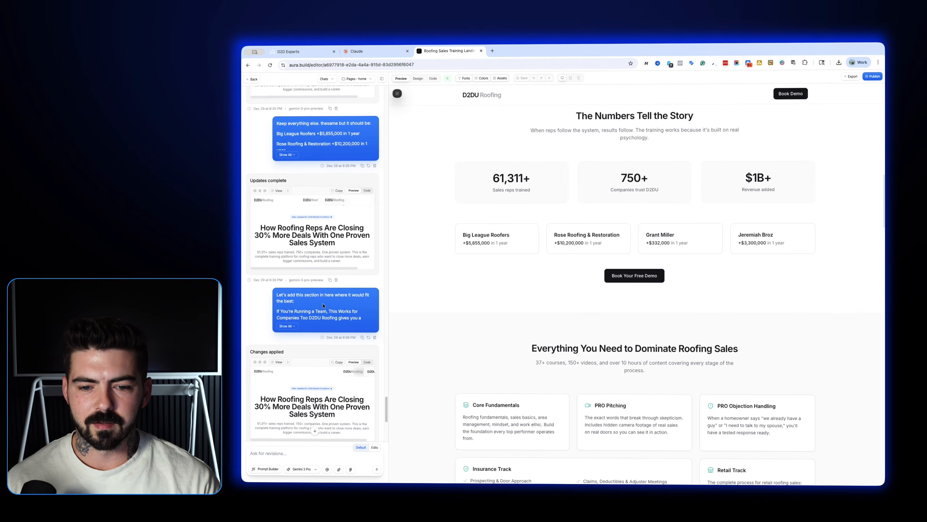
scroll(325, 307, "down", 6)
scroll(323, 306, "down", 1)
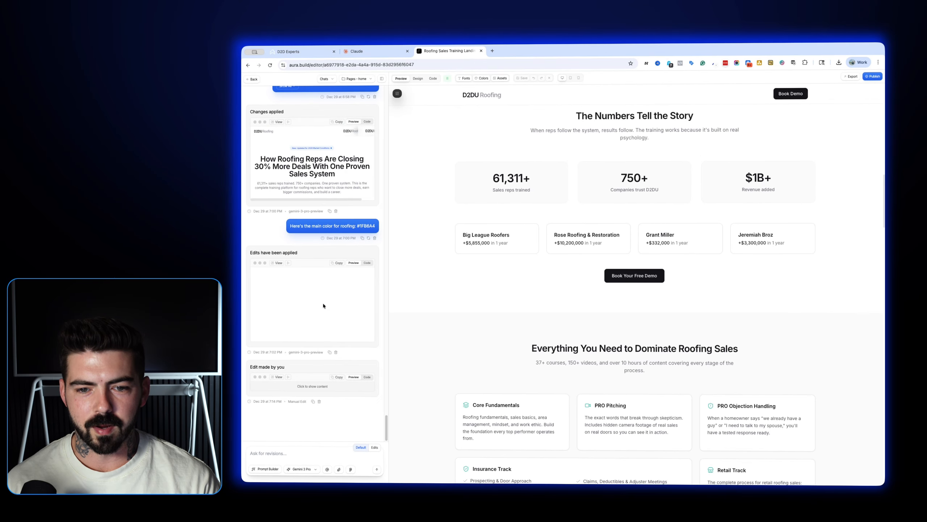
scroll(476, 258, "down", 7)
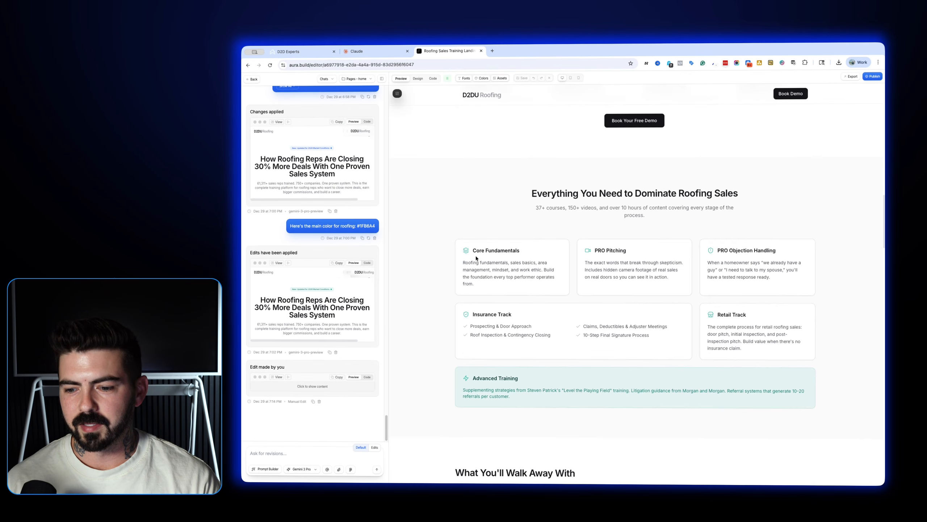
scroll(475, 258, "up", 5)
scroll(476, 258, "up", 4)
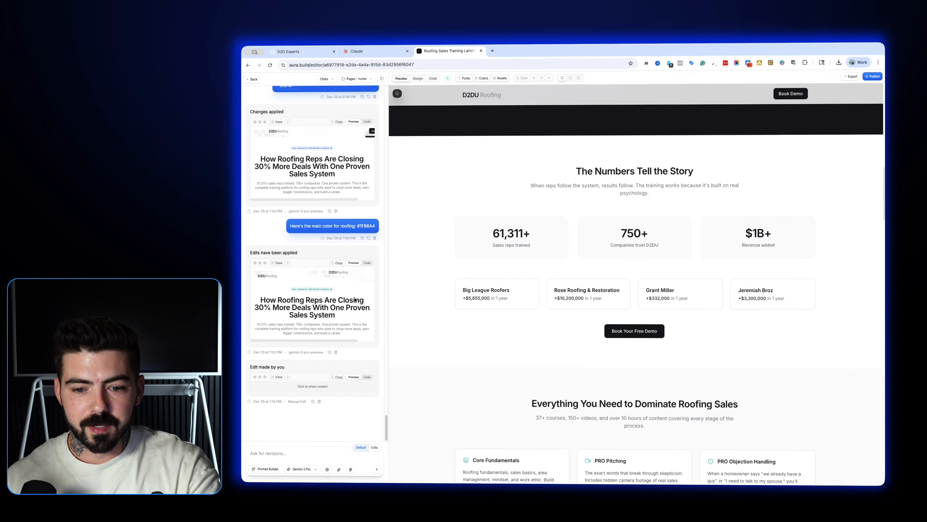
Show the code of the version generated from the roofing main color request and copy it
left_click(367, 262)
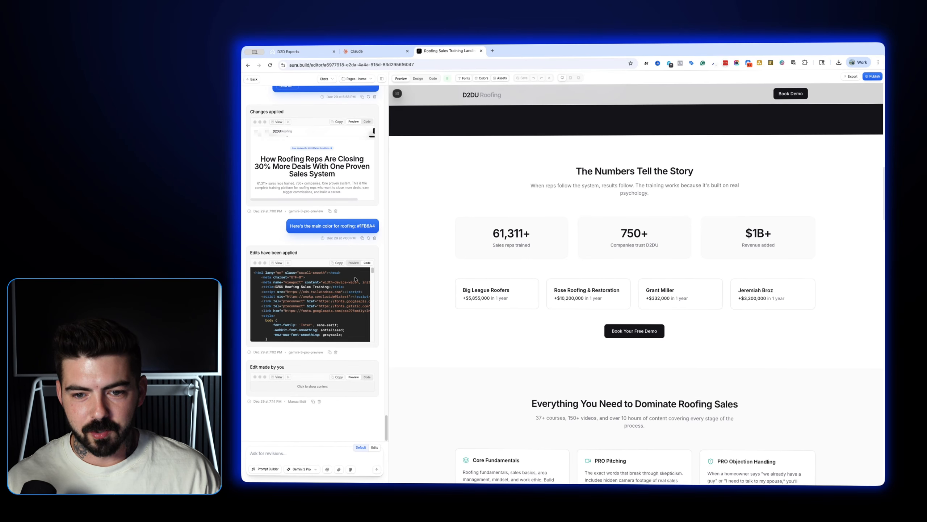
left_click(339, 263)
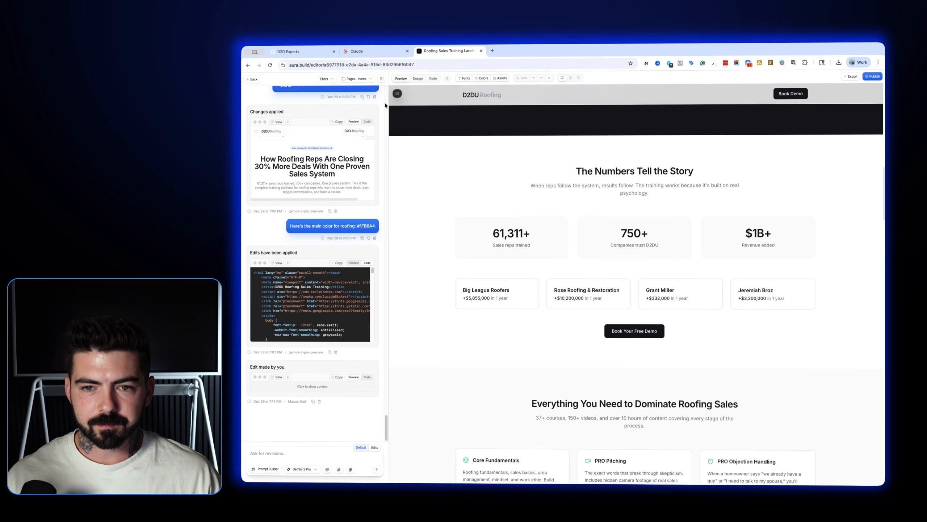
Switch to Claude and begin the prompt "What are creating a sales page inside of gohighlevel and I'm going to give you code and we're going to"
left_click(391, 51)
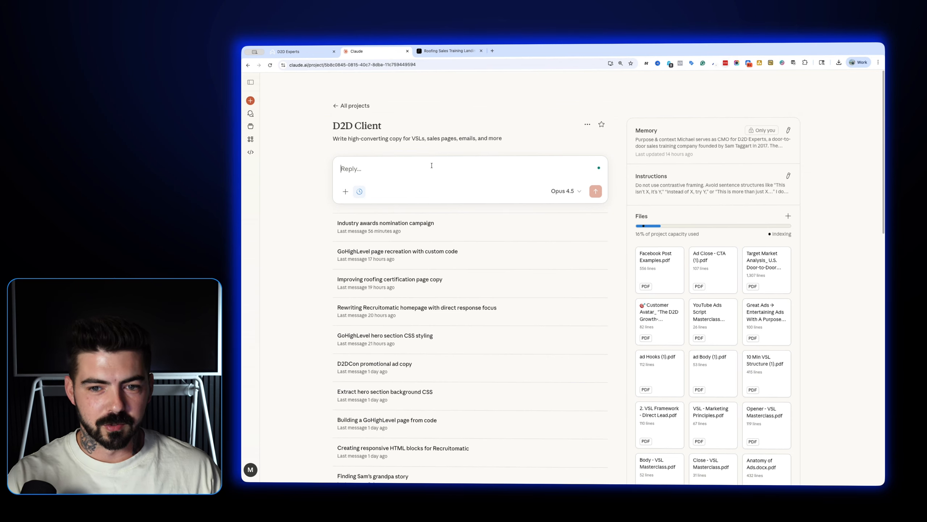
type("What are ")
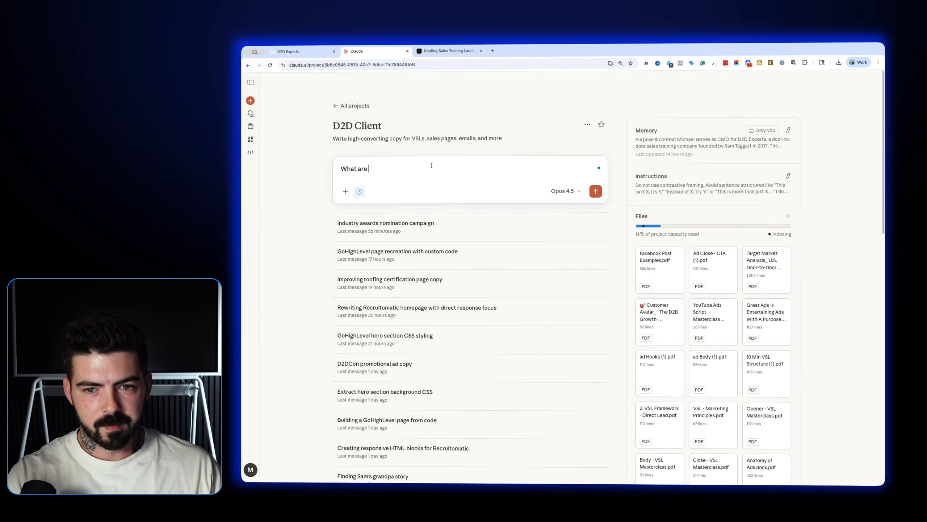
type("creating a sales")
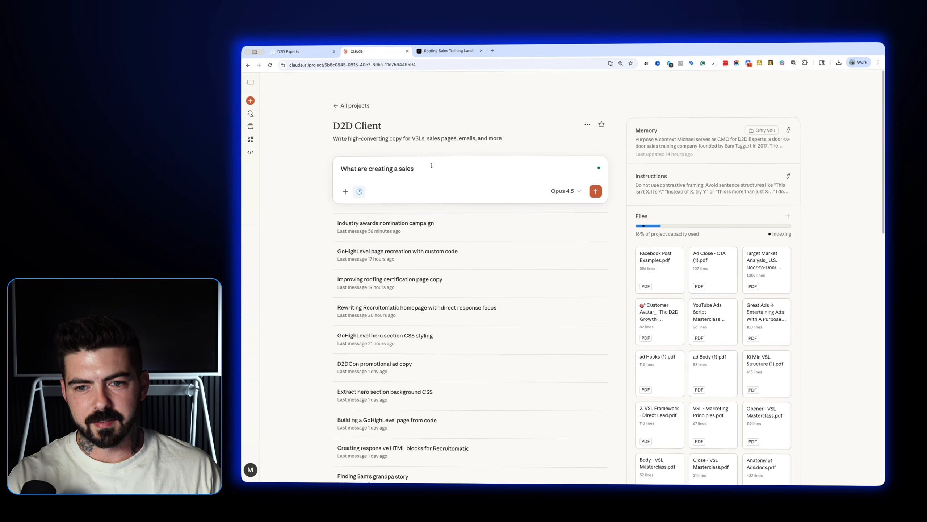
type(" page inside of goh")
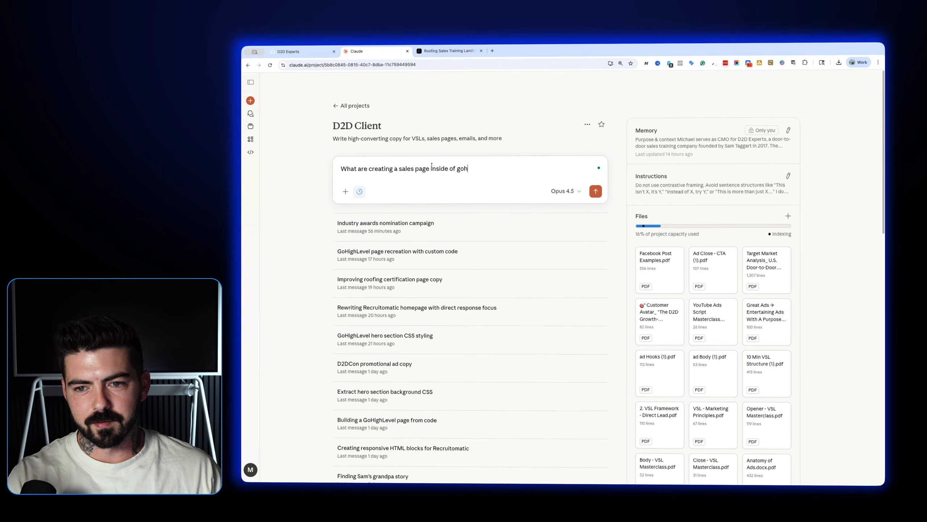
type("ighlevel ")
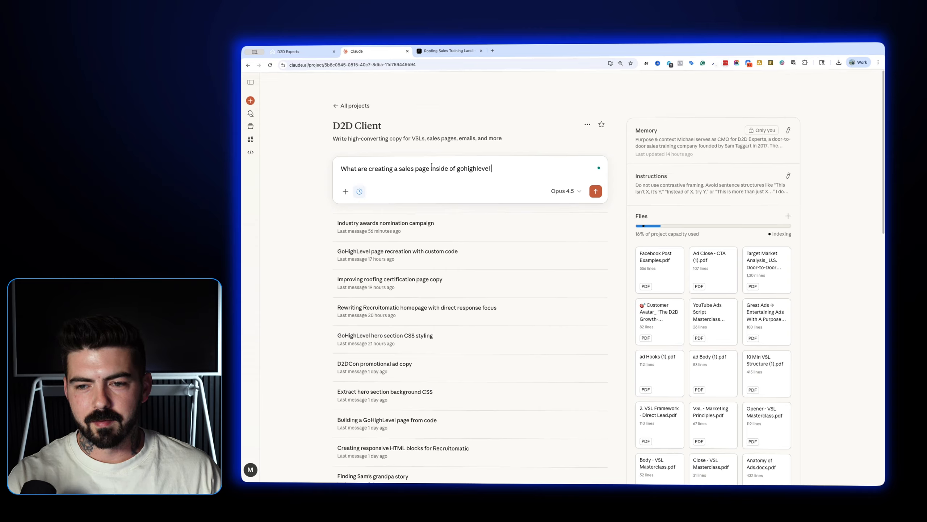
type("and I'm going")
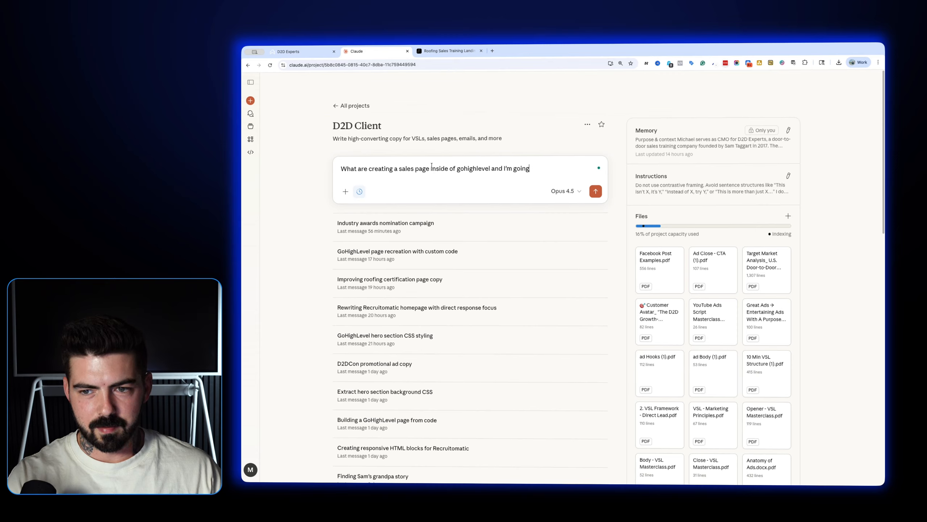
type(" to give you o")
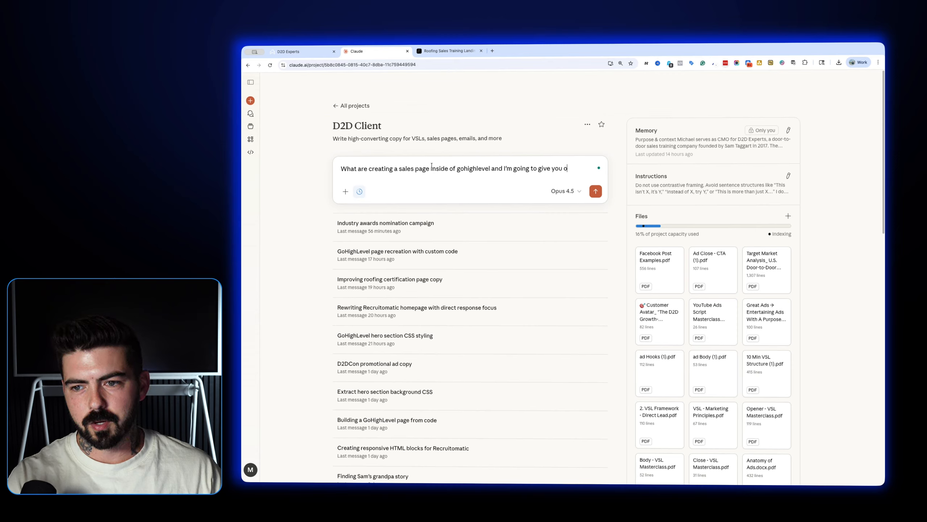
key("BackSpace")
type("code and we're going to")
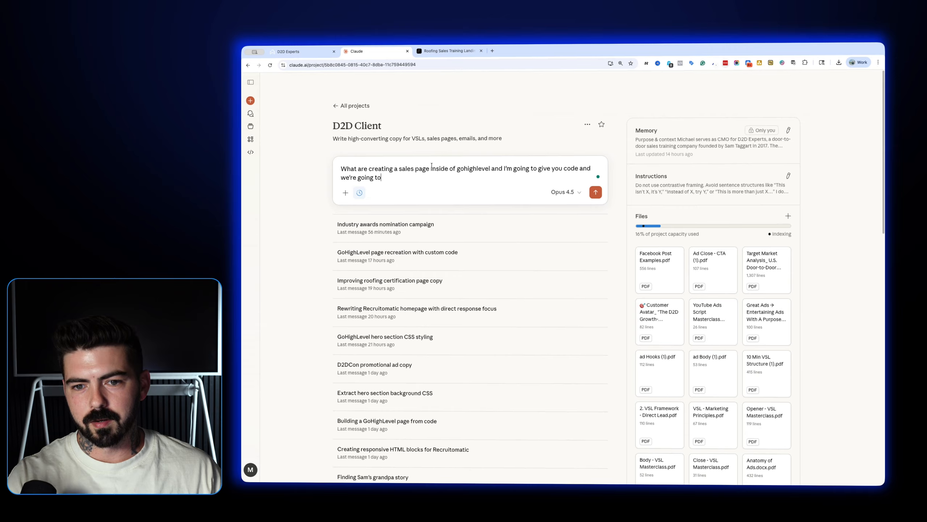
Continue the prompt with "go section by section in order to design the entire page. We want to"
type(" go section by se")
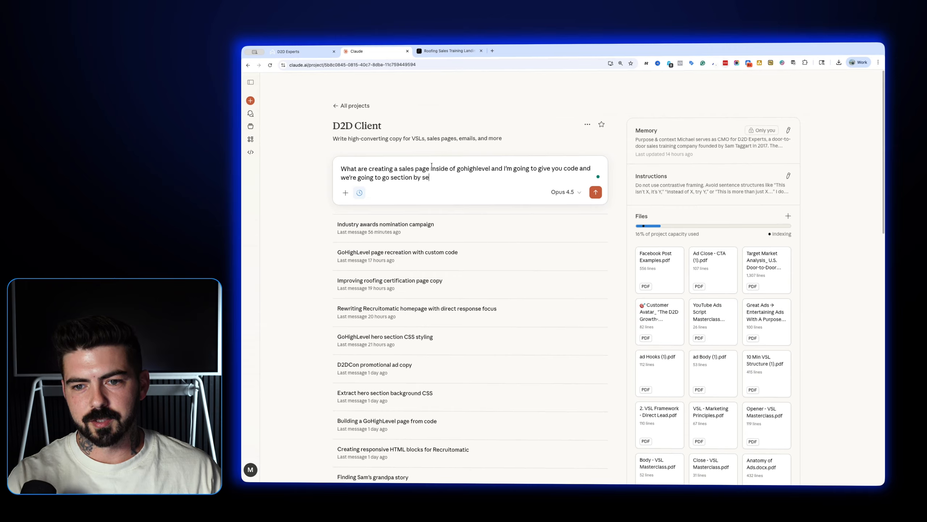
type("ction in order t")
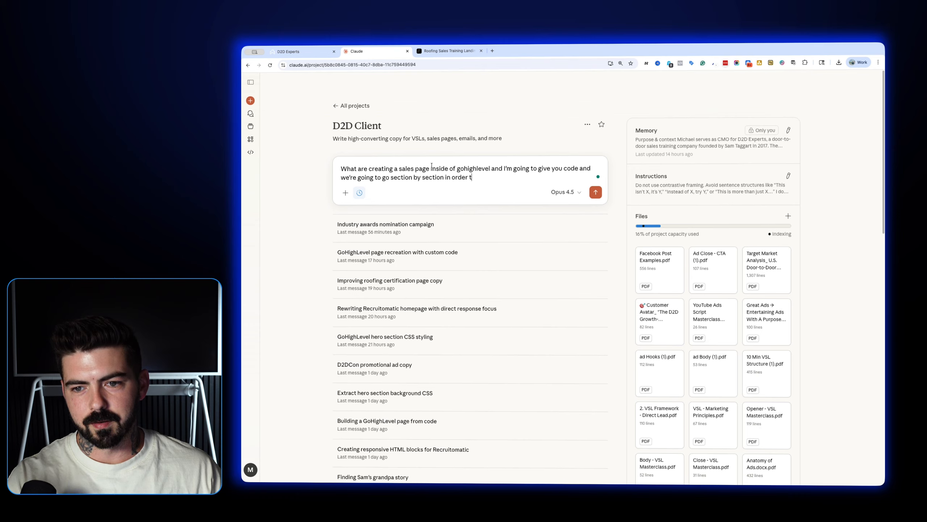
type("o design the enti")
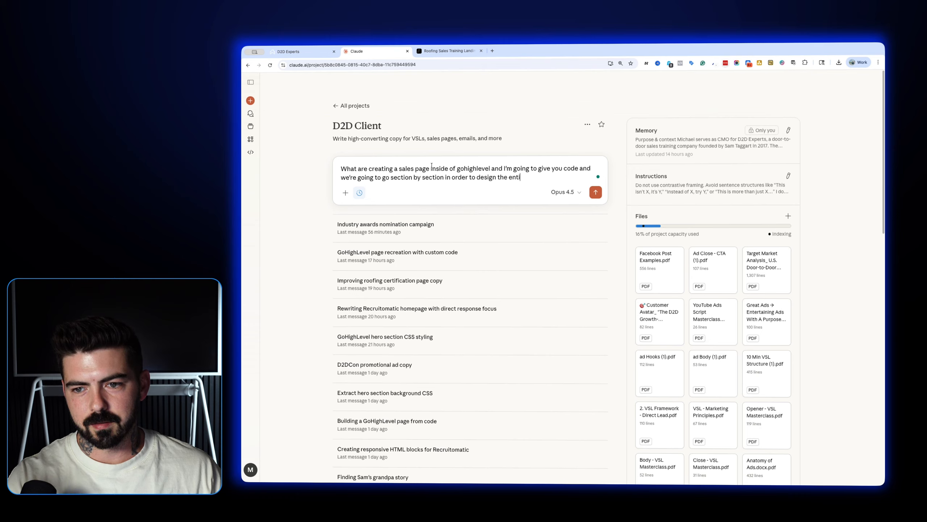
type("re oag")
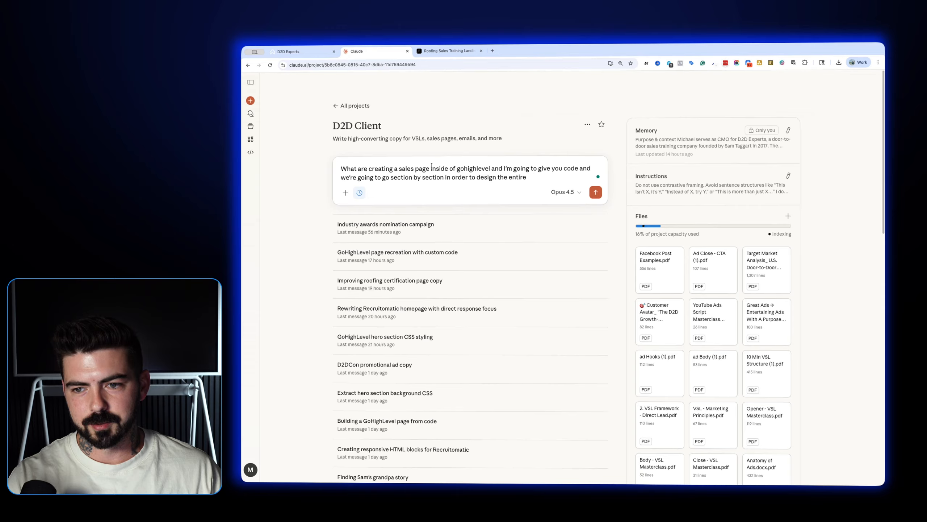
type("page. We want to")
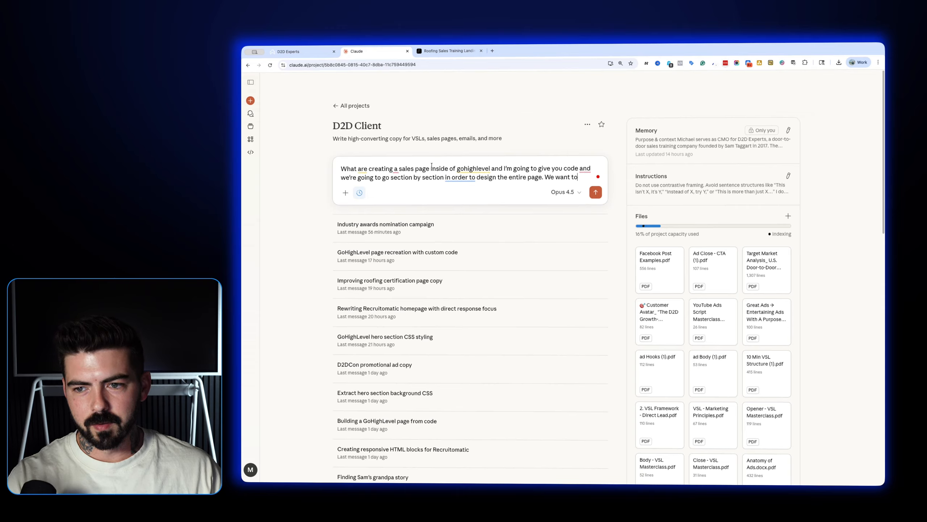
Extend the prompt with "keep all of the interactive elements in place and make sure it's mobile optimized as well."
type(" keep all of the ")
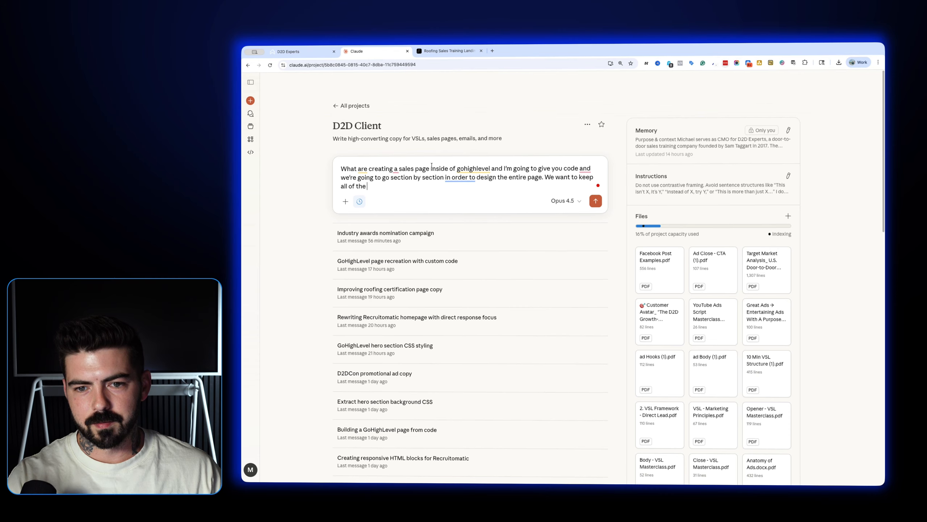
type("interacc")
type("i")
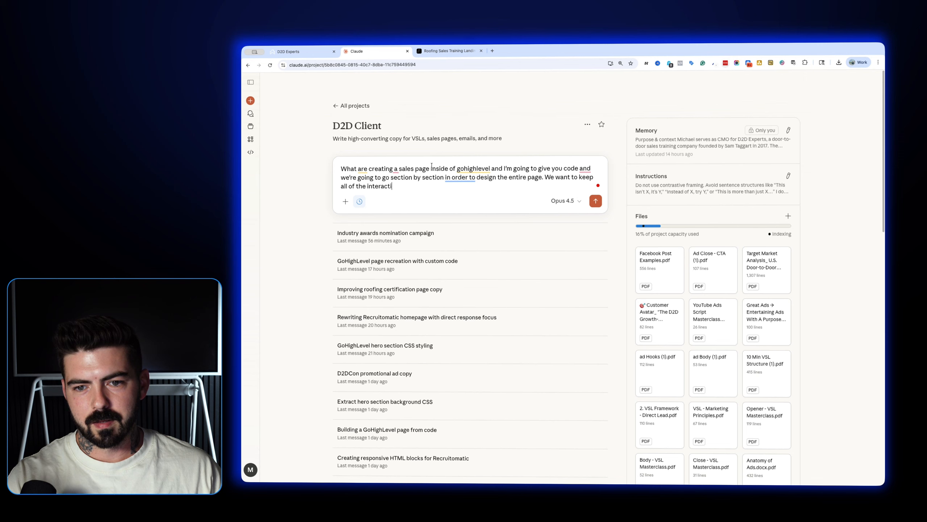
type("ve elemt")
key("BackSpace")
type("en")
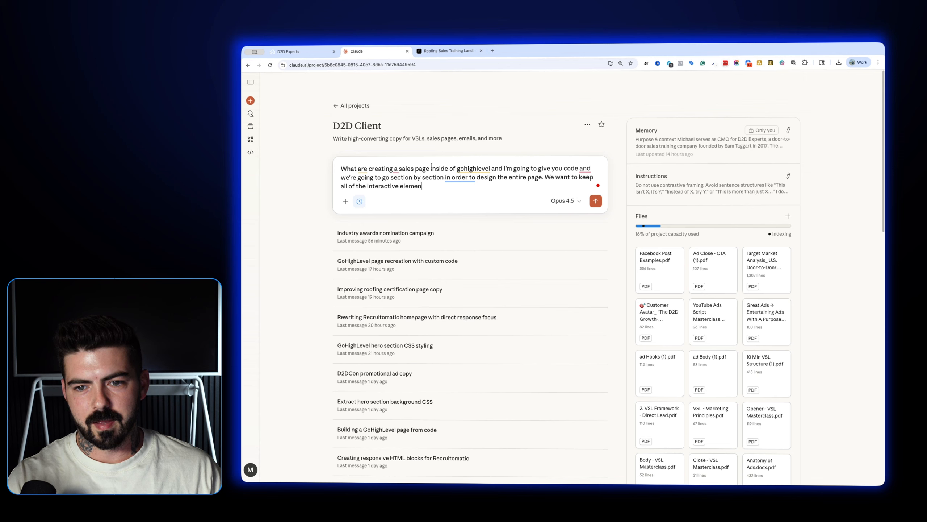
type("ts in place and make")
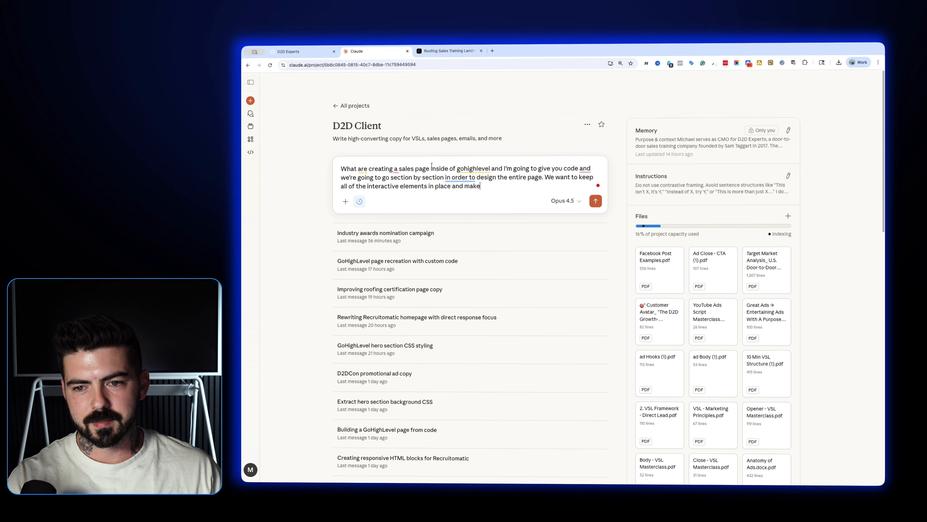
type(" sure it's mobile o")
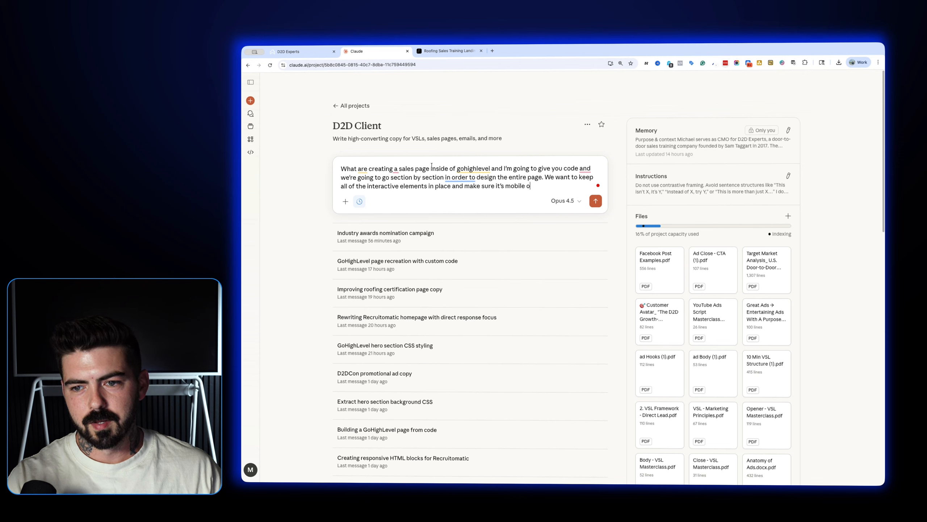
type("ptimized as well.")
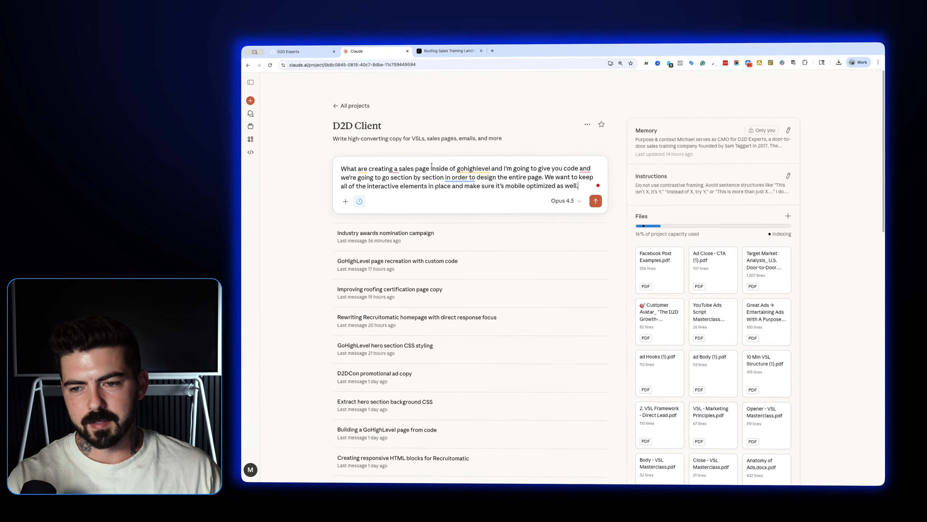
Finish the prompt with "Here's the code:", paste the copied page code below it and send the message
type(" Here")
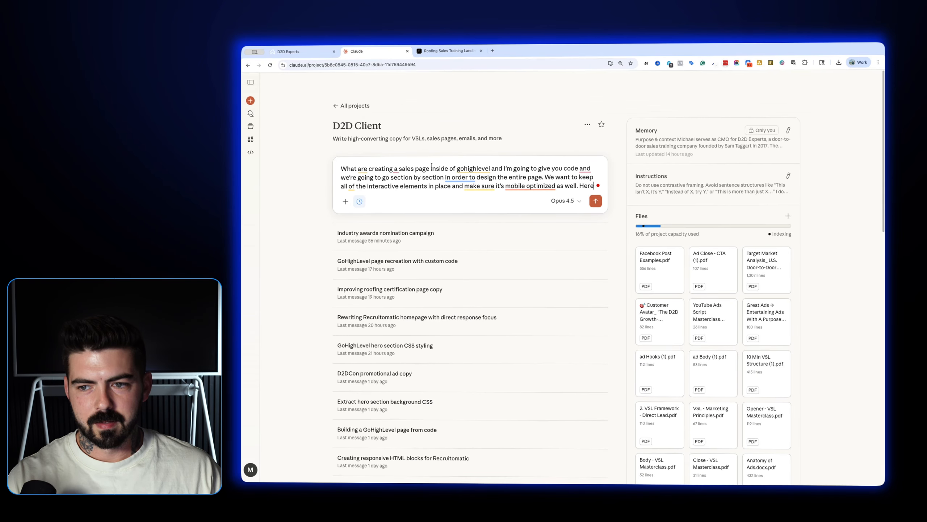
type("'s the cod")
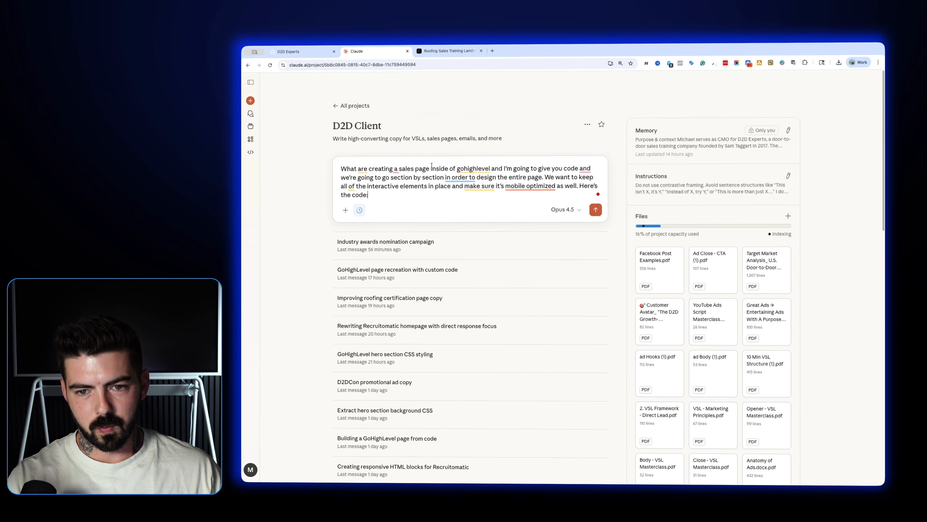
type("e:")
key("shift+Return")
key("shift+Return")
key("super+v")
key("Return")
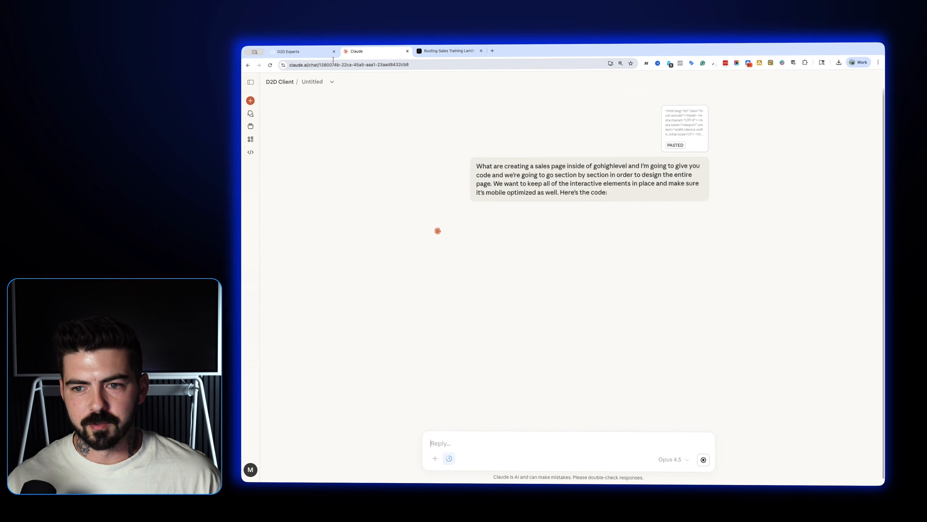
Switch to GoHighLevel and create a funnel step named "Sales Page" with the path "d2du-roofing-pro"
left_click(322, 57)
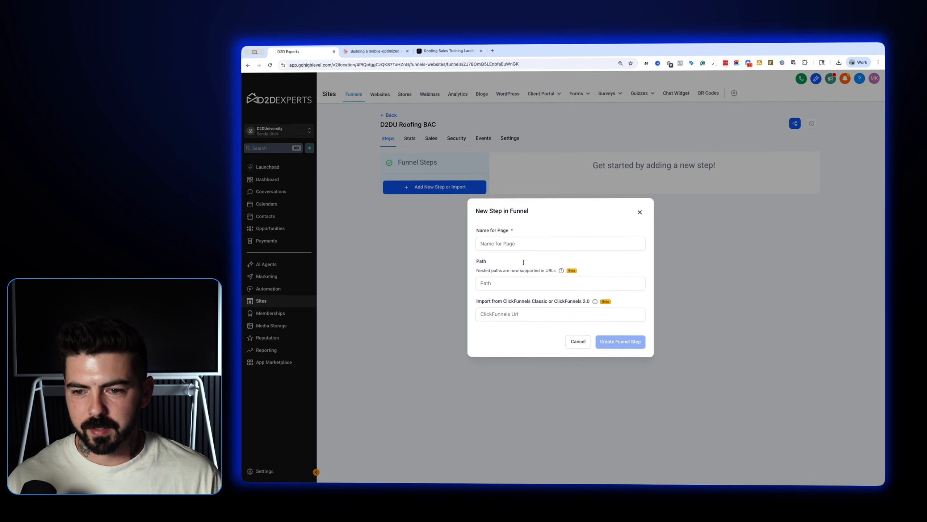
left_click(510, 246)
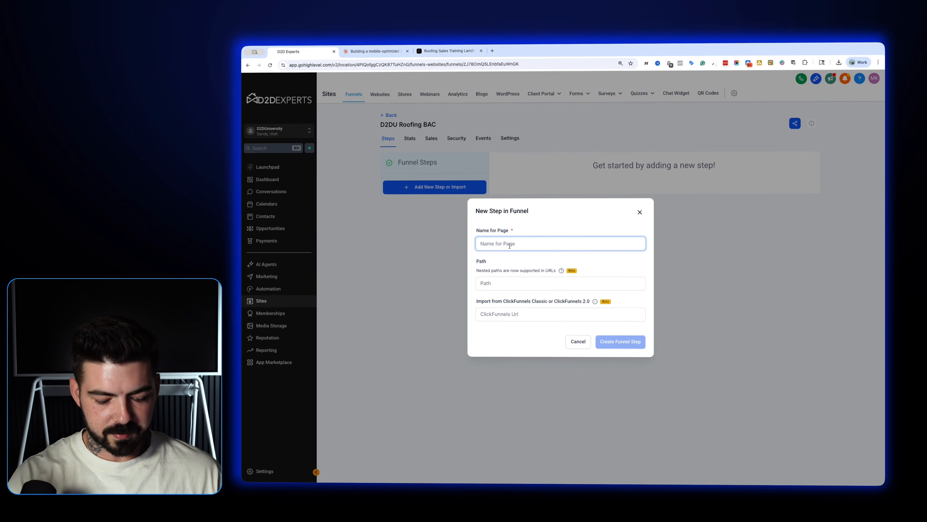
type("Sales Page")
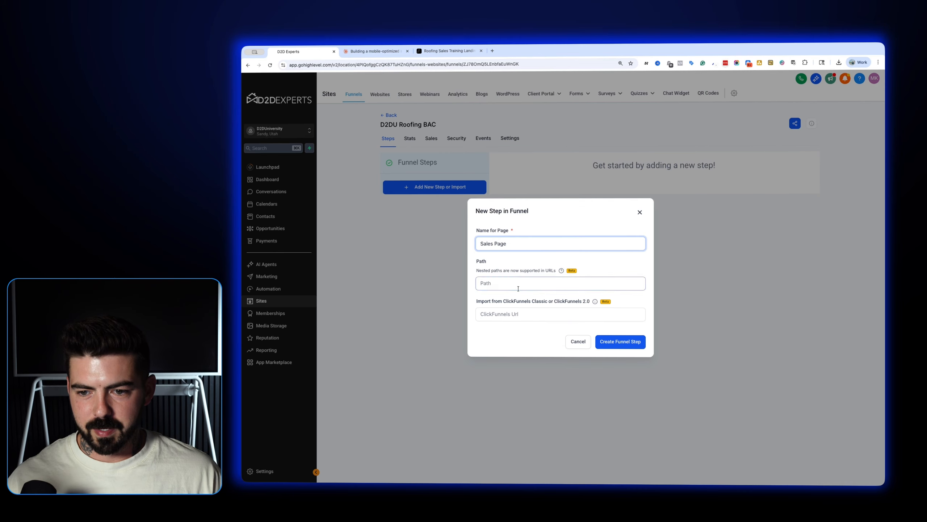
left_click(518, 289)
type("d2d")
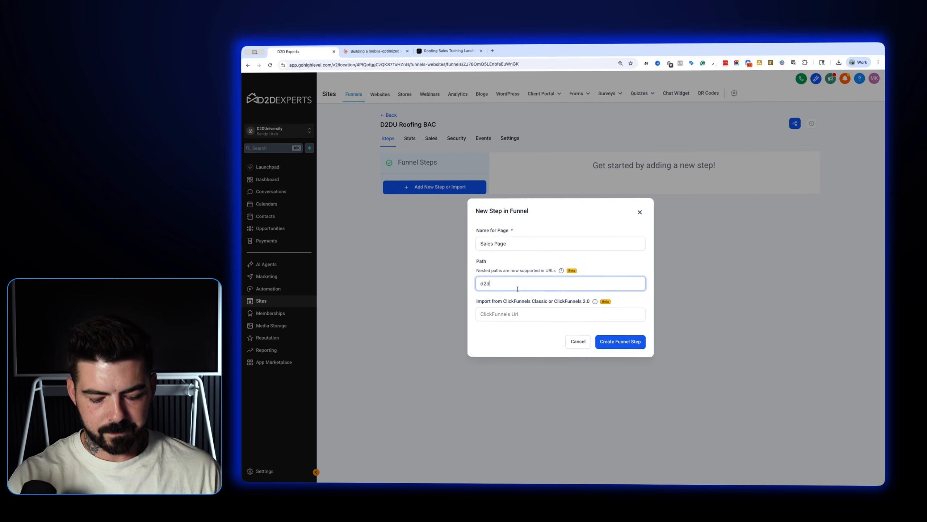
type("u-roofing-")
type("pr")
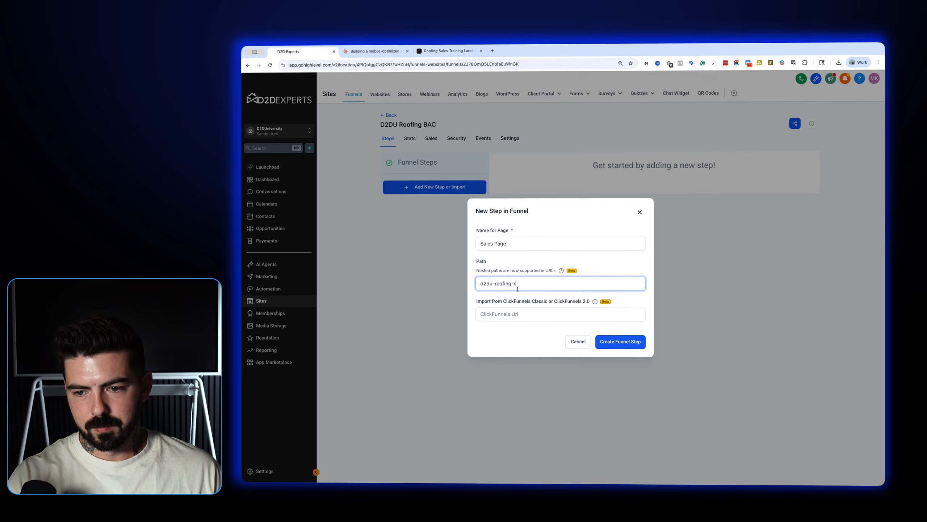
type("o")
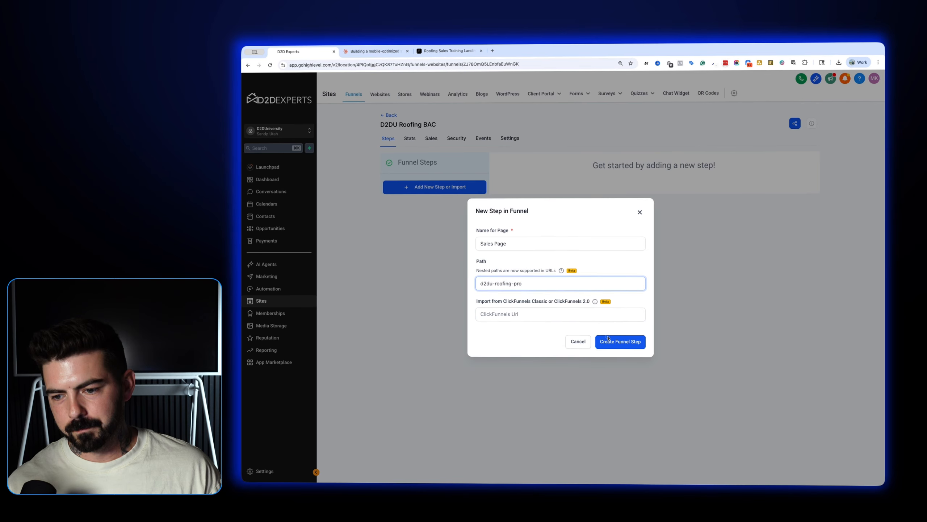
key("Return")
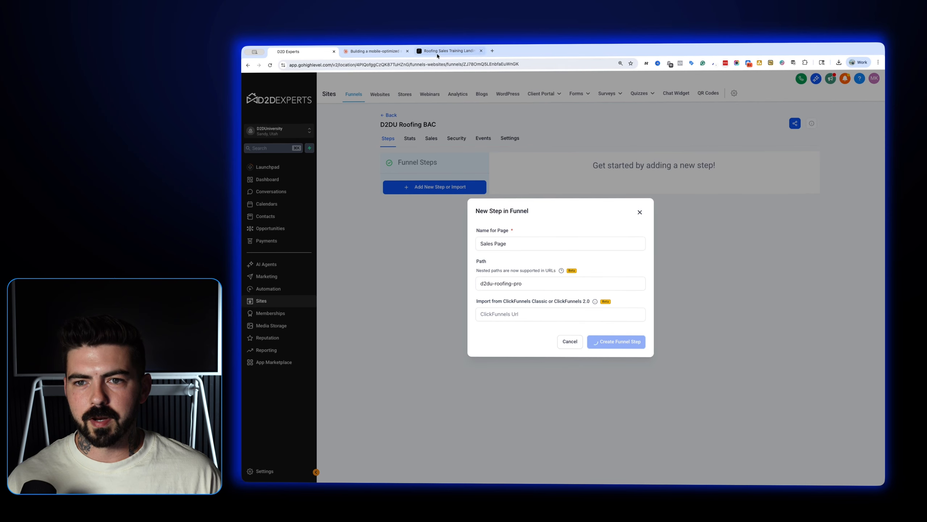
Read Claude's section breakdown and GoHighLevel compatibility notes, and examine the navigation and hero sections in the Aura preview
key("ctrl+Tab")
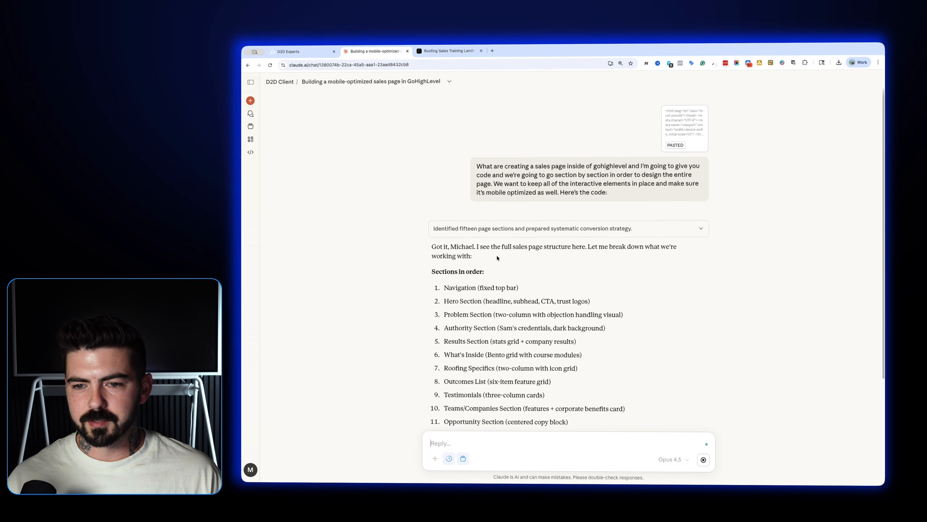
scroll(497, 258, "down", 5)
left_click_drag(431, 107, 698, 371)
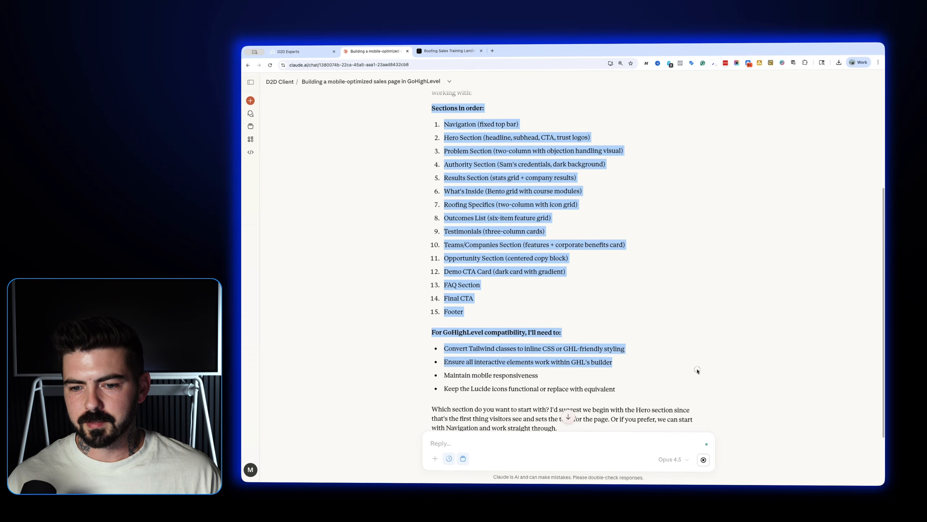
left_click(683, 348)
scroll(650, 333, "down", 2)
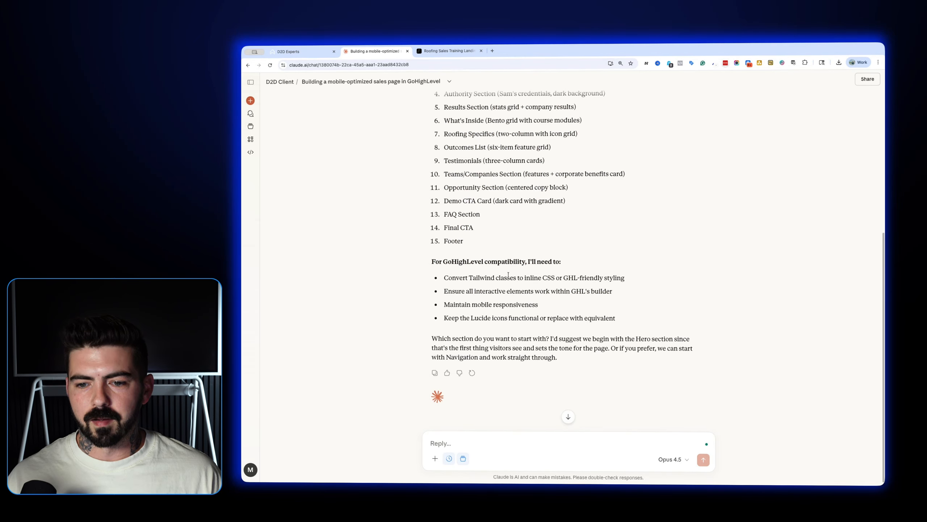
scroll(508, 274, "up", 6)
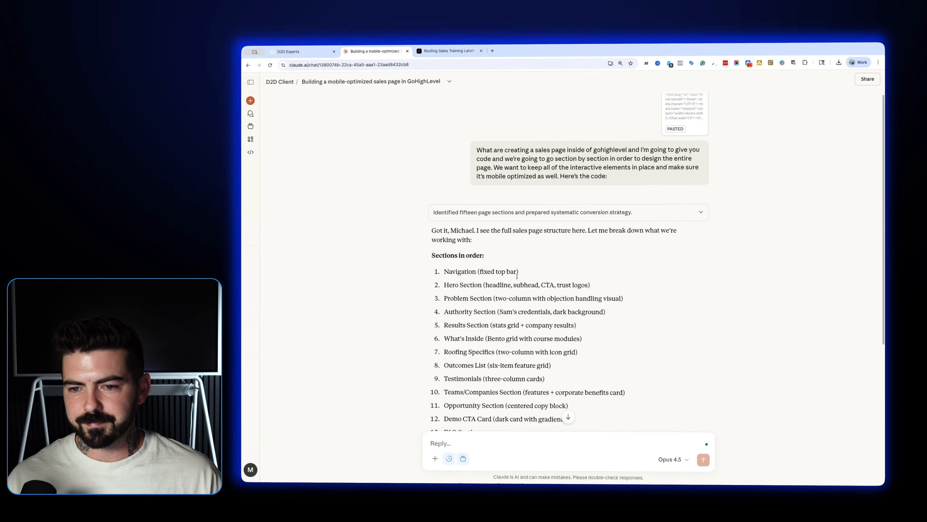
left_click(428, 51)
scroll(481, 194, "up", 10)
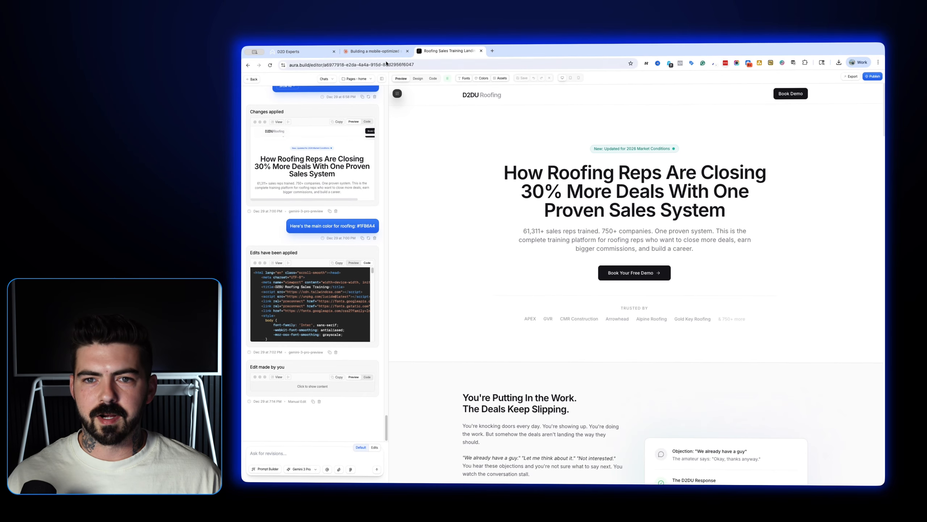
Switch to GoHighLevel, create the Sales Page from blank and duplicate the column in its first section
left_click(292, 52)
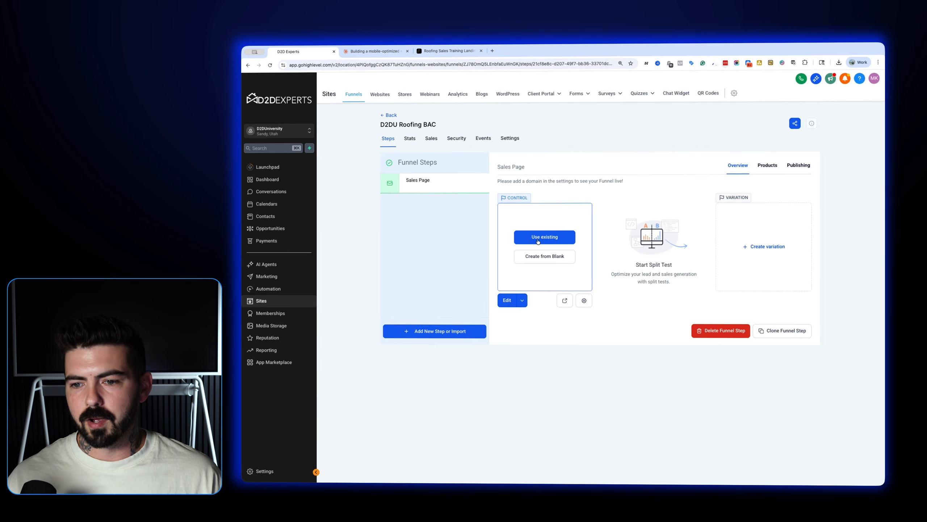
left_click(538, 257)
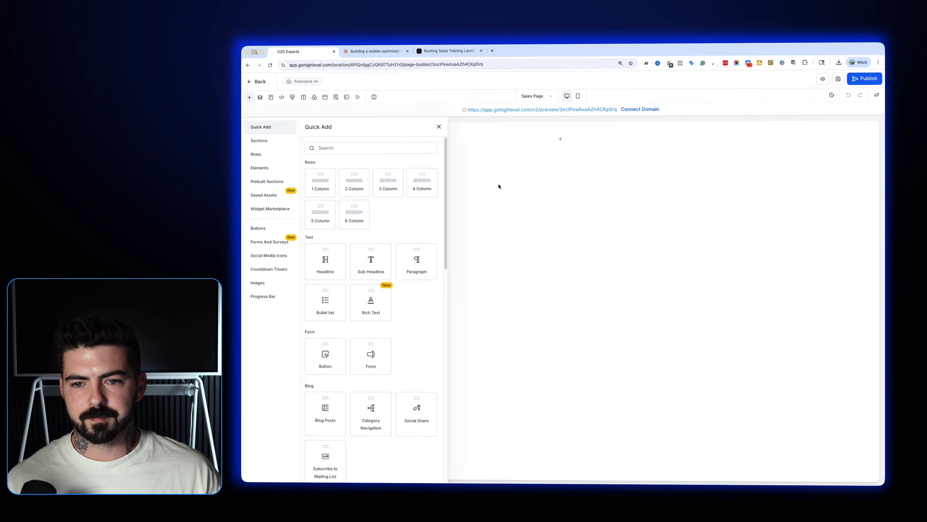
left_click(439, 128)
left_click(747, 127)
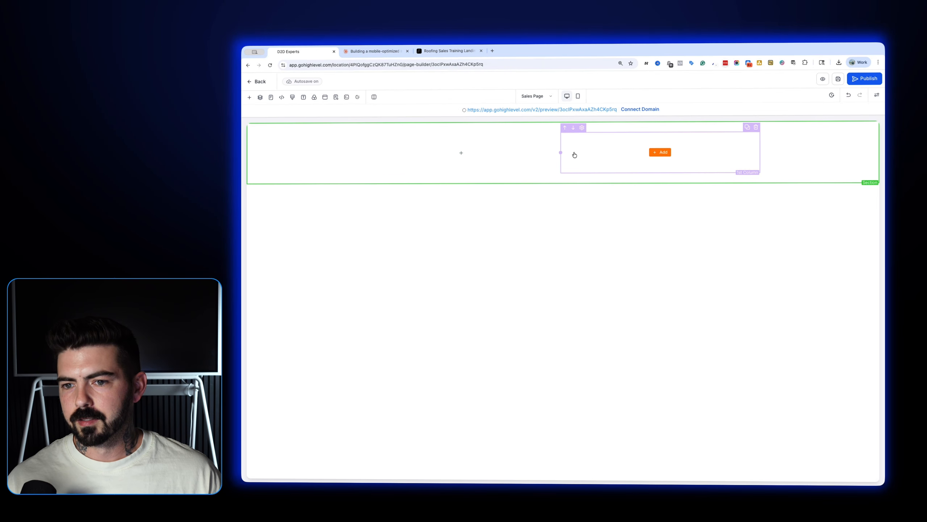
Find the Image element and place it in the first column of the top section
left_click(460, 152)
left_click(364, 150)
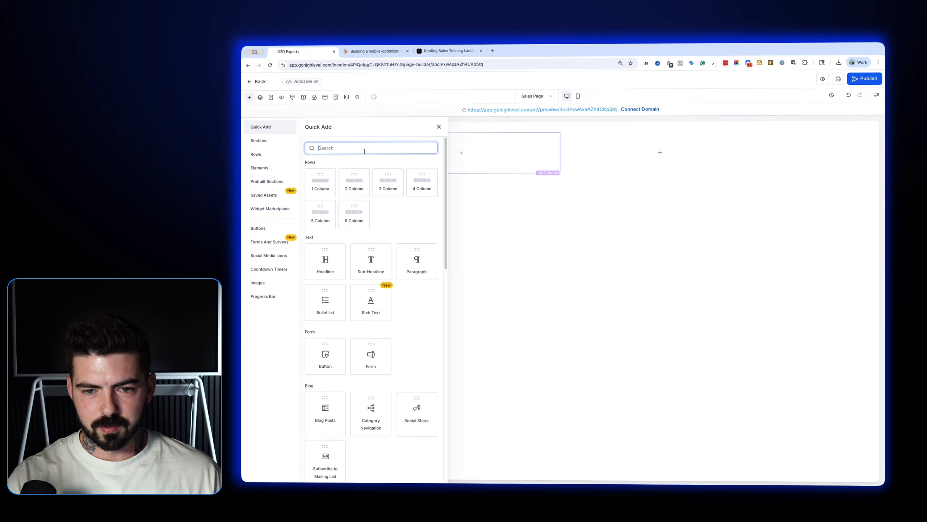
type("Image")
left_click_drag(387, 202, 457, 164)
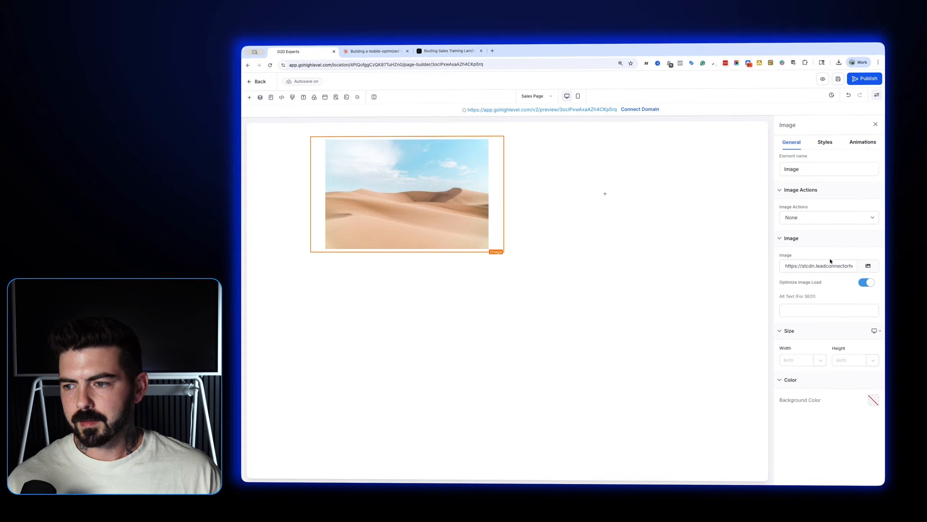
left_click(868, 266)
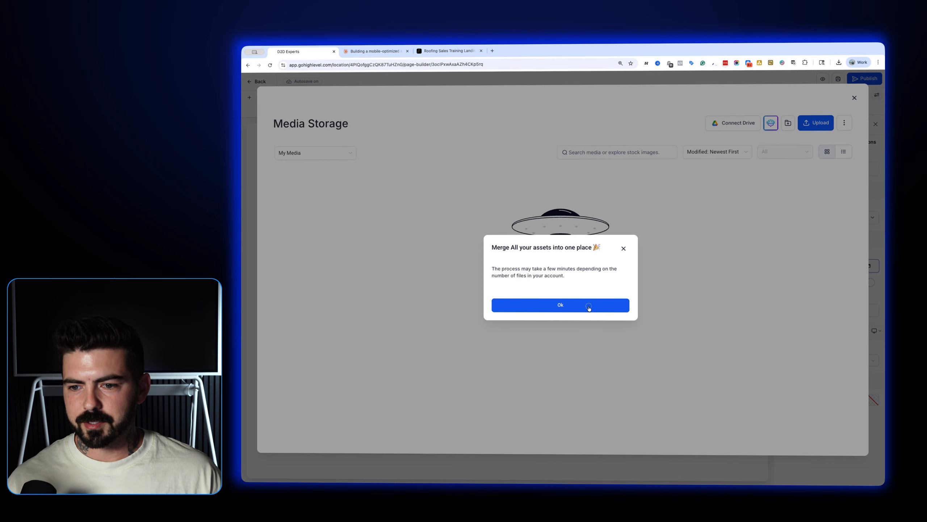
left_click(588, 307)
left_click(851, 100)
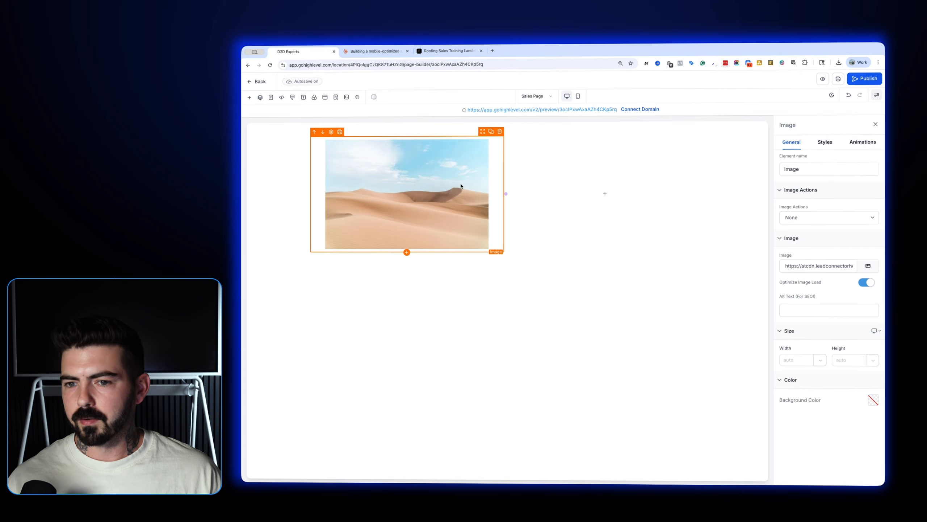
Find the Button element and place it in the empty second column of the header section
left_click(604, 193)
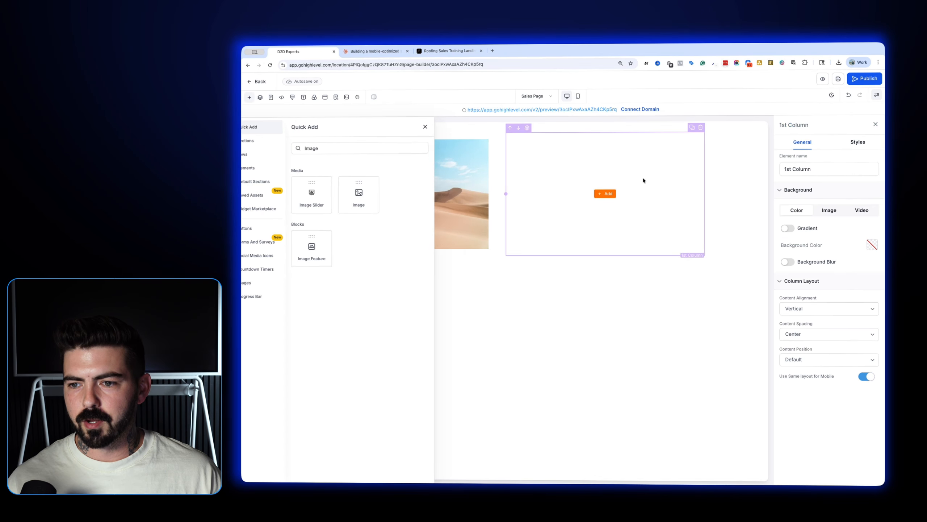
double_click(376, 151)
type("Button")
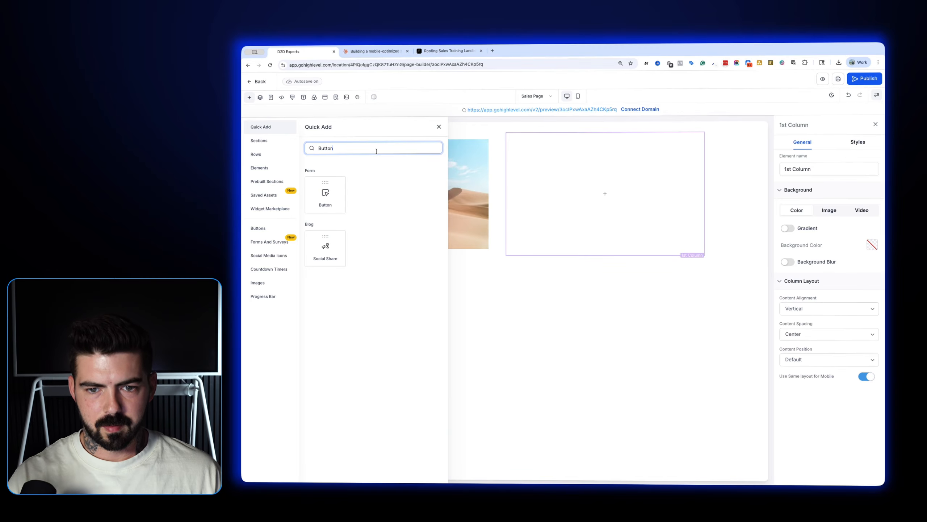
left_click(325, 194)
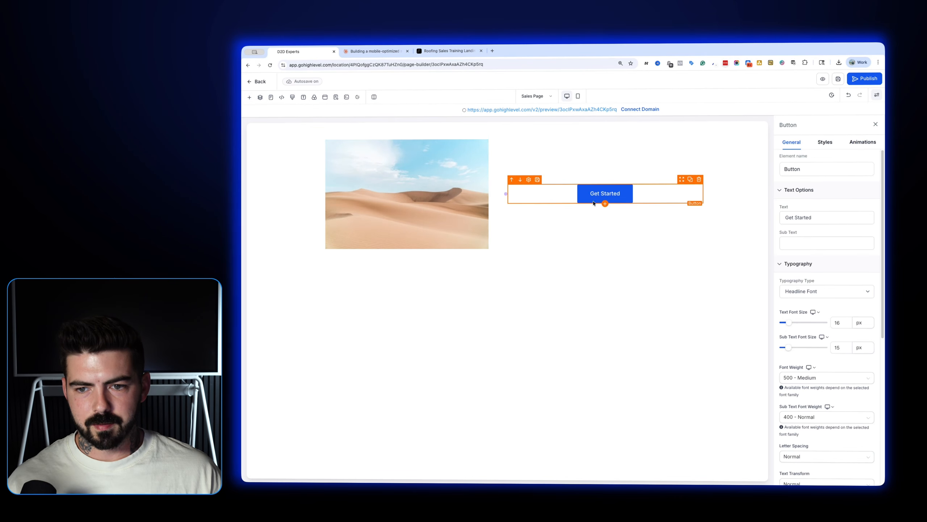
Delete the image from the first column and place a Headline element there instead
left_click(407, 193)
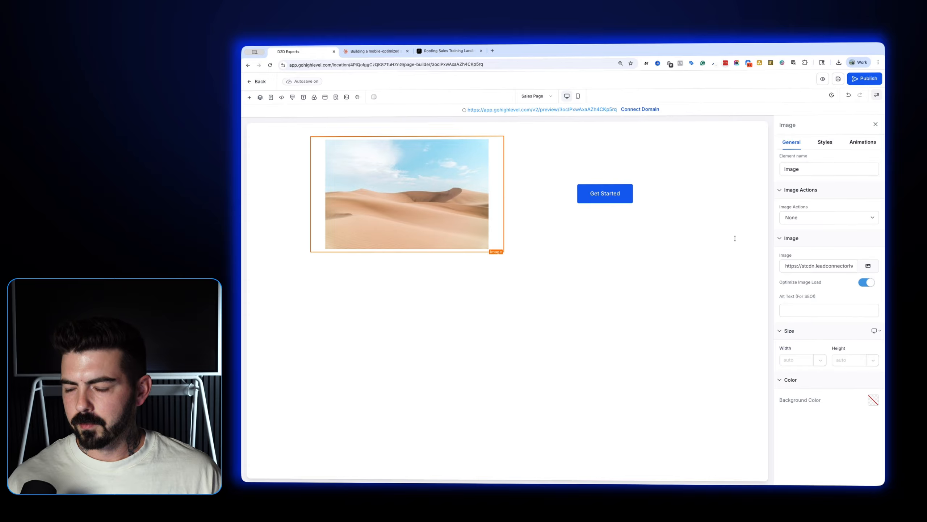
left_click(500, 131)
left_click(407, 153)
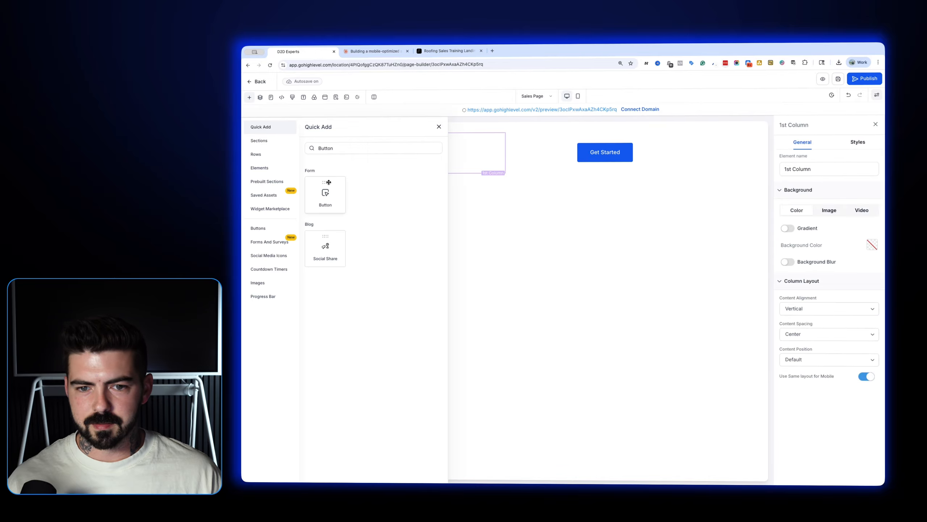
left_click(274, 143)
left_click(271, 154)
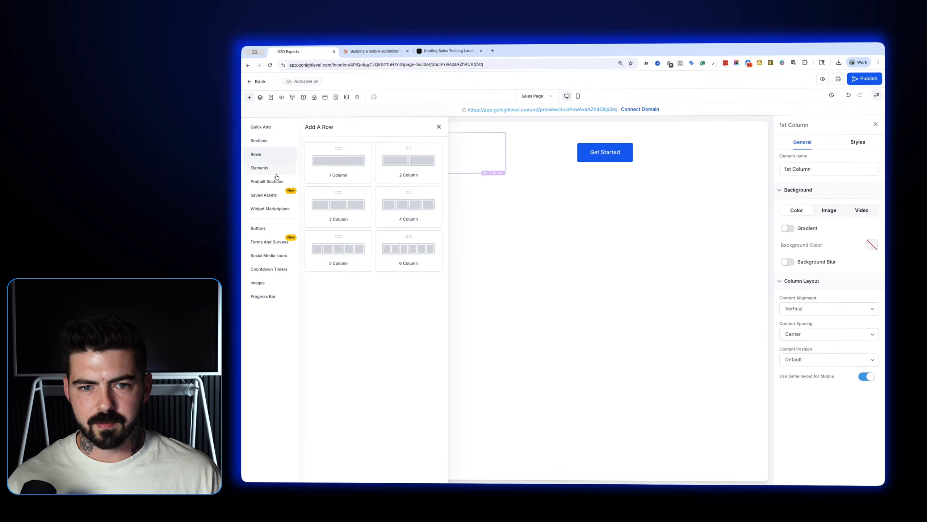
left_click(274, 171)
left_click(345, 184)
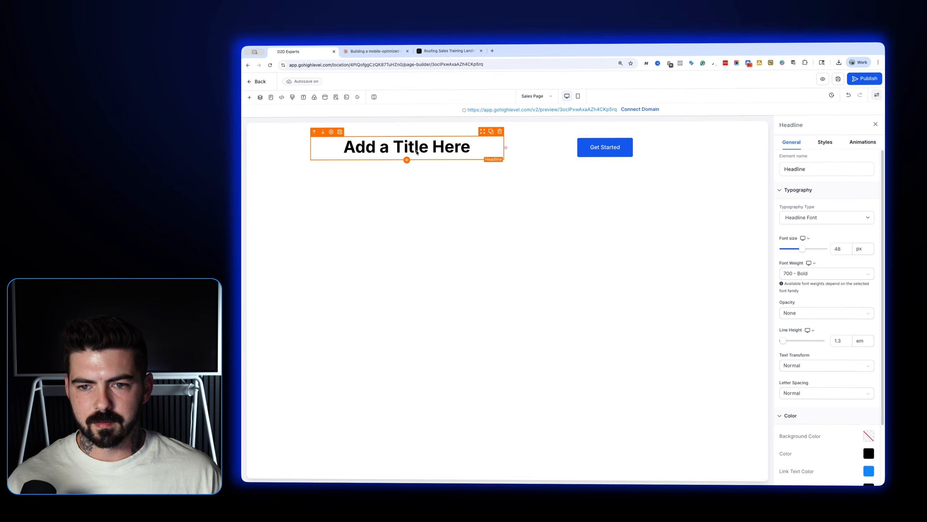
Replace the headline's placeholder text with "D2DU 2.0 ROOFING"
triple_click(417, 150)
type("D2DU ")
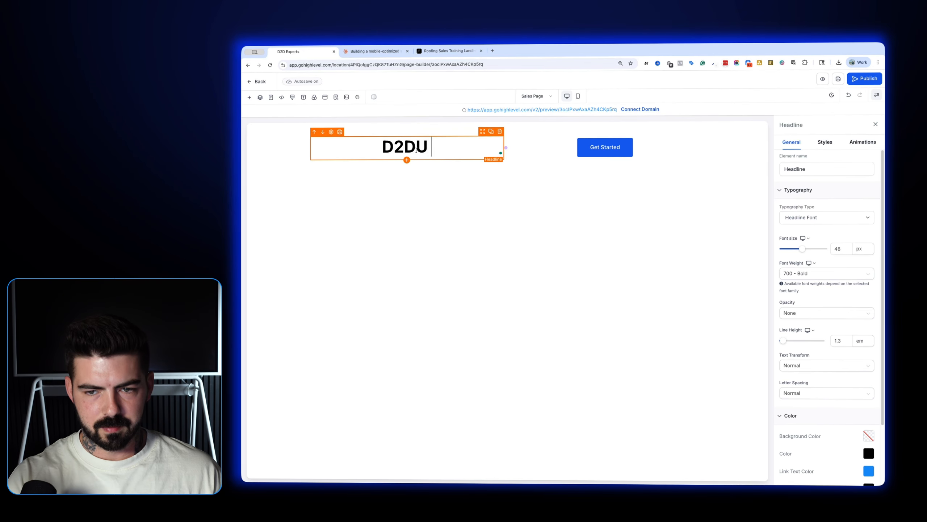
type("2.o")
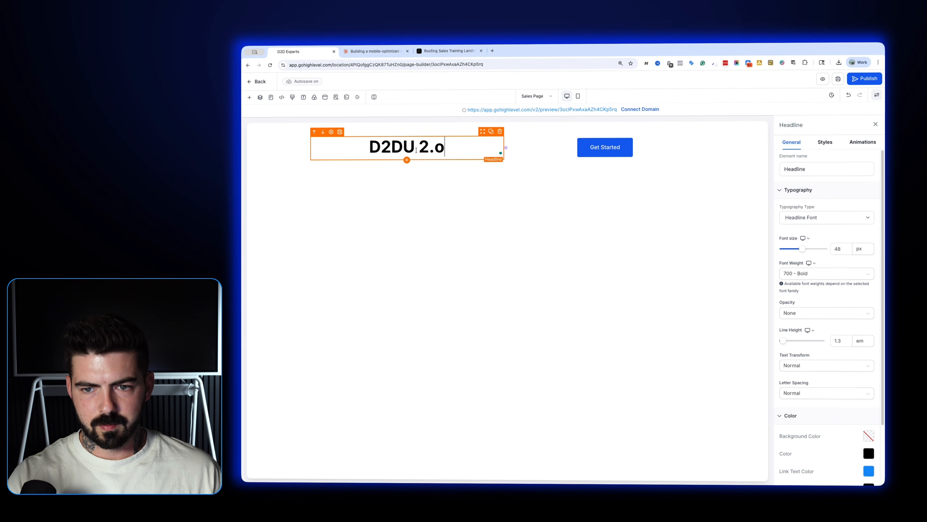
key("BackSpace")
type("0 Roofing")
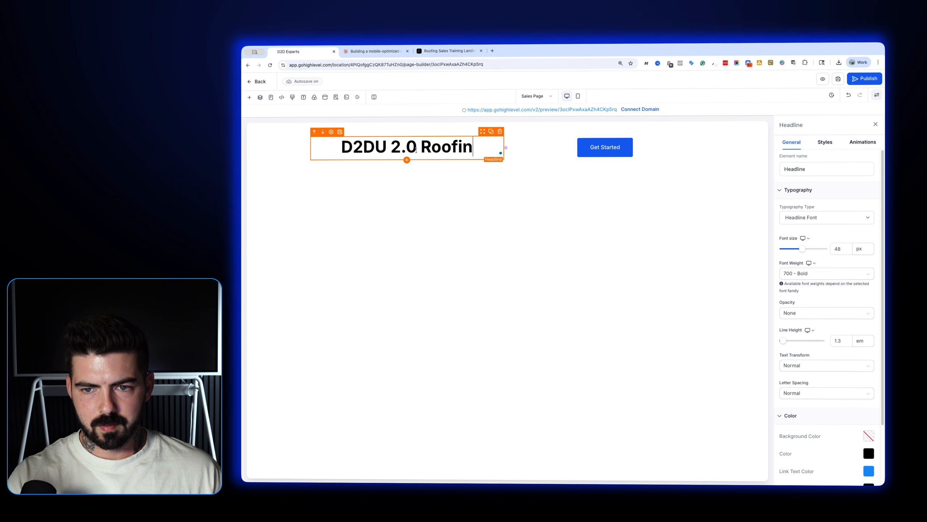
key("BackSpace")
key("BackSpace")
key("BackSpace")
key("BackSpace")
key("BackSpace")
key("BackSpace")
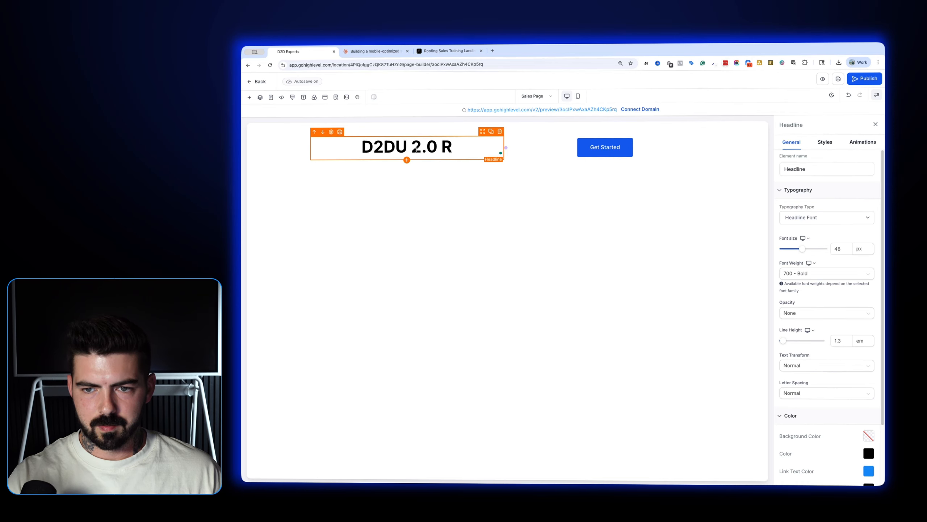
type("OOFING")
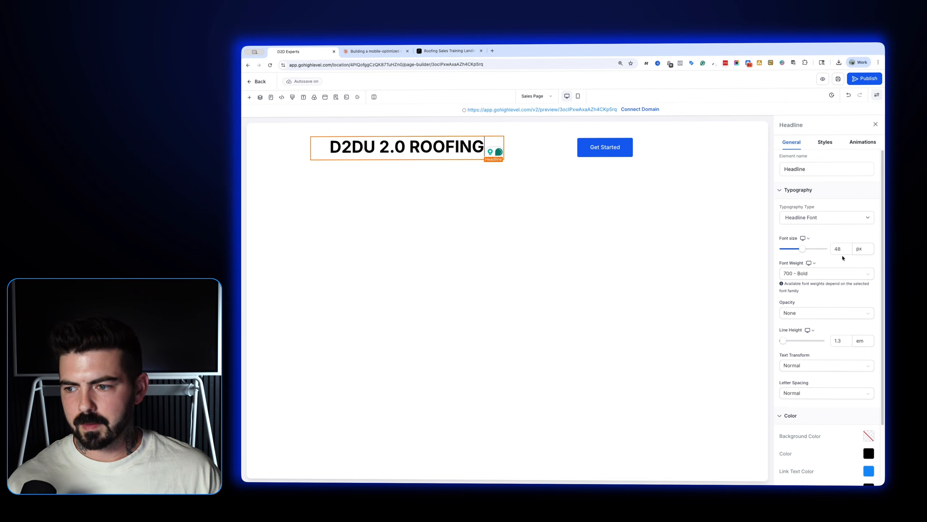
Reduce the headline's font size to 21 px and left-align its text
left_click_drag(802, 249, 792, 252)
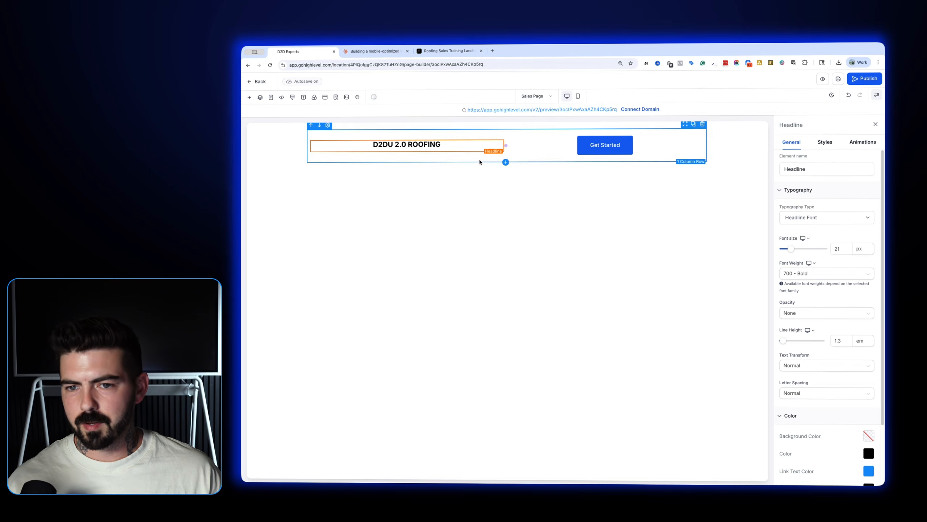
left_click(825, 142)
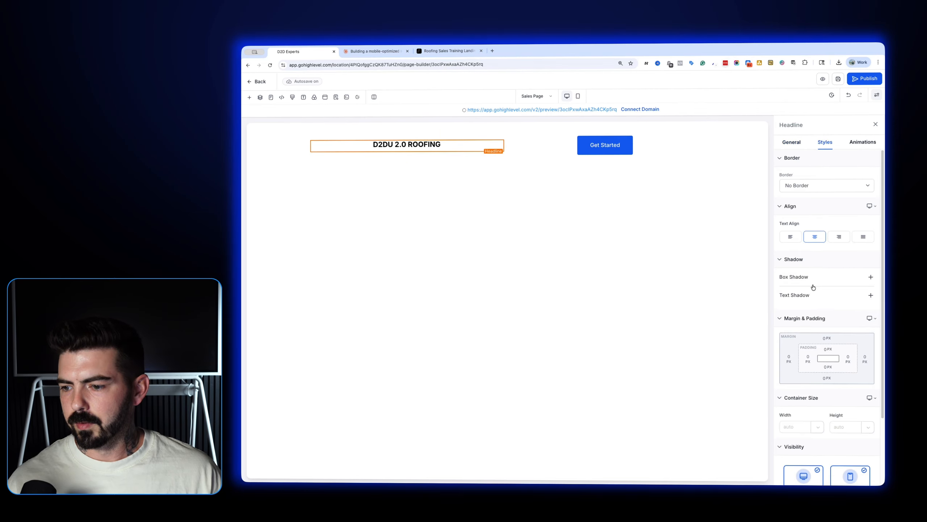
left_click(790, 237)
Align the Get Started button to the right of its column
left_click(605, 144)
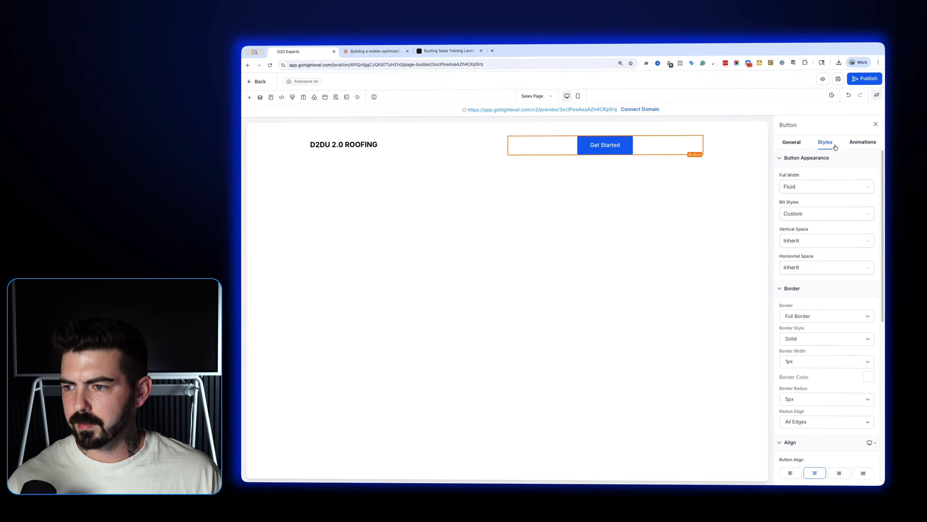
left_click(861, 143)
left_click(825, 143)
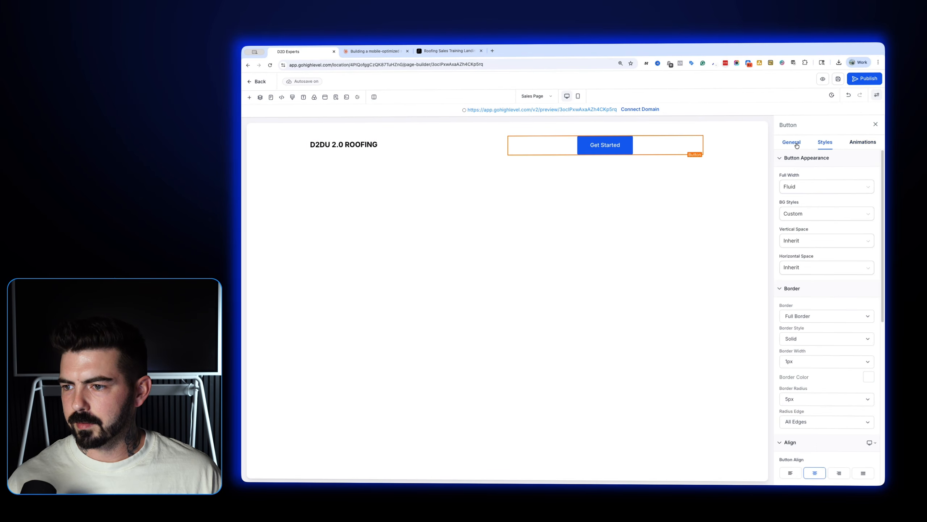
left_click(797, 145)
left_click(823, 143)
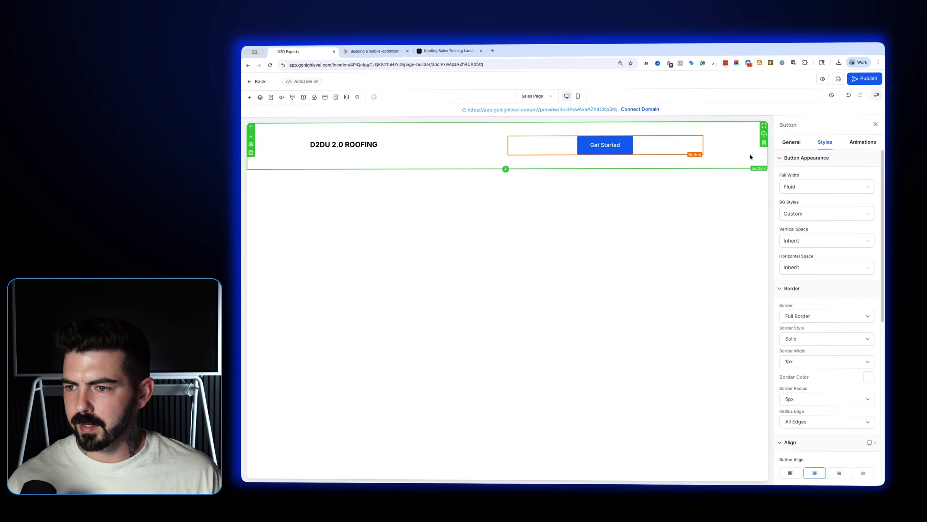
left_click(839, 472)
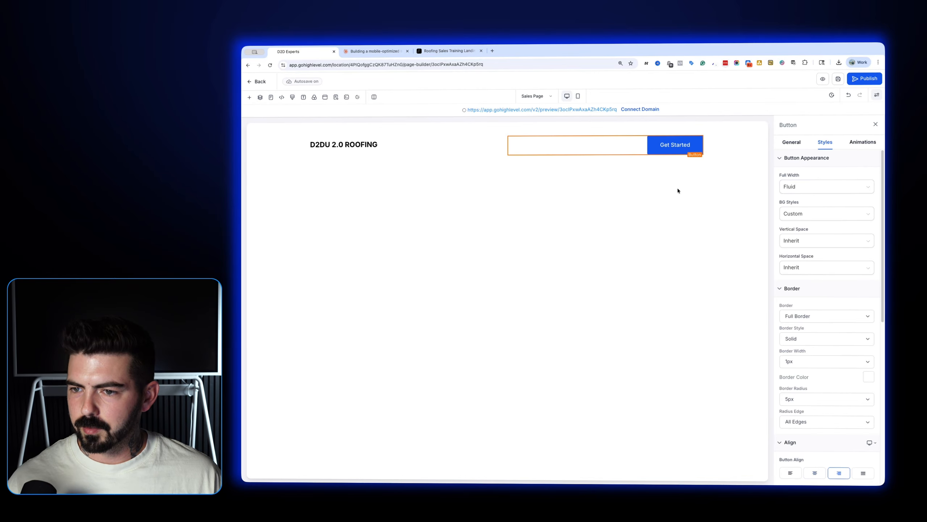
Check the header button in the Aura preview, return to GoHighLevel and set the button's element name to "Book Demo"
left_click(421, 51)
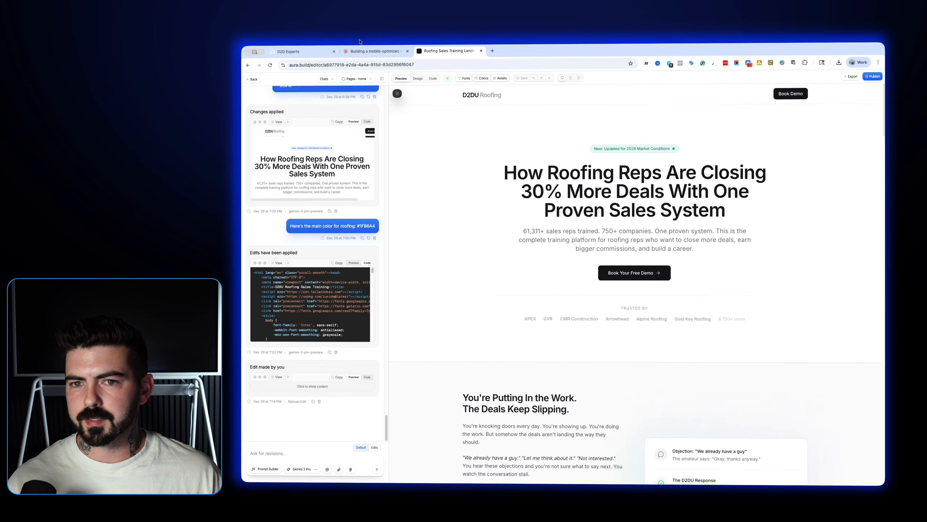
left_click(292, 51)
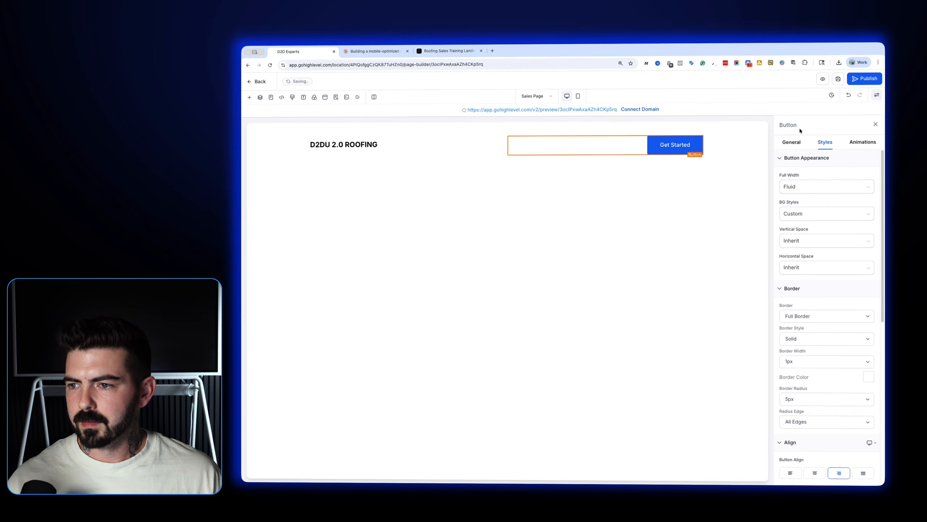
left_click(792, 141)
double_click(803, 169)
type("Book Demo")
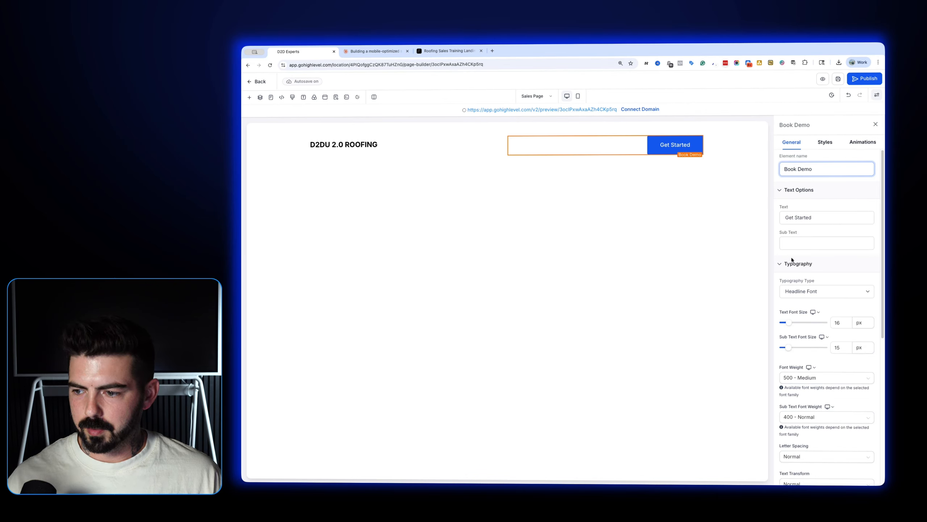
Set the header button's text font size to 13 px and its top and bottom padding to 10 px
left_click_drag(788, 322, 789, 323)
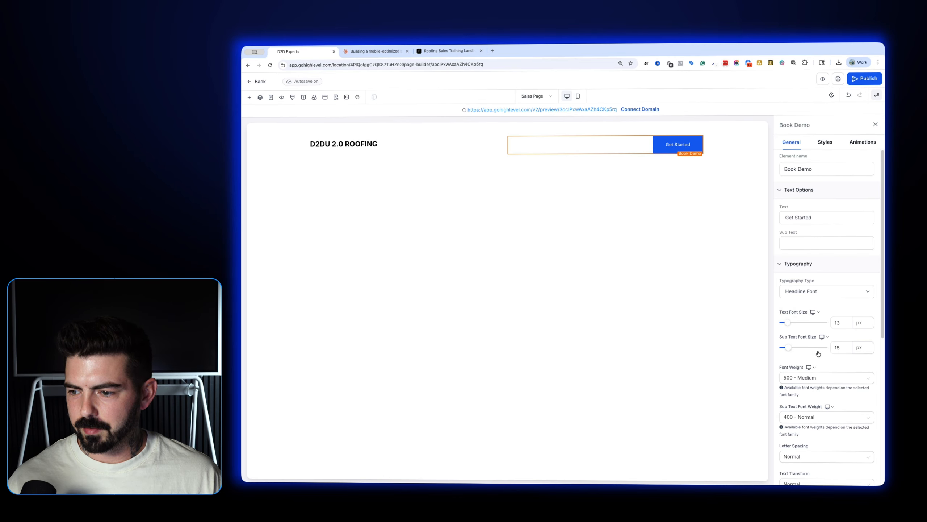
scroll(845, 154, "down", 2)
left_click(825, 141)
scroll(814, 334, "down", 5)
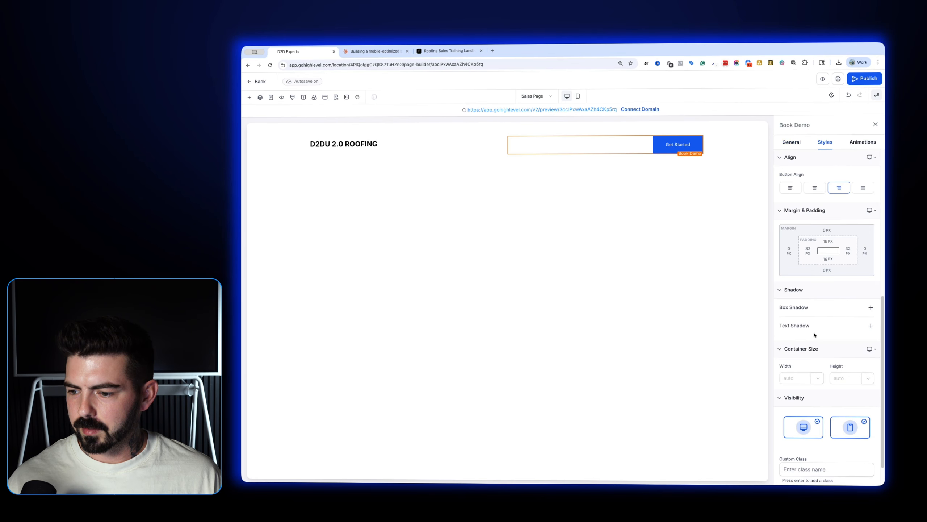
left_click(828, 241)
left_click(815, 274)
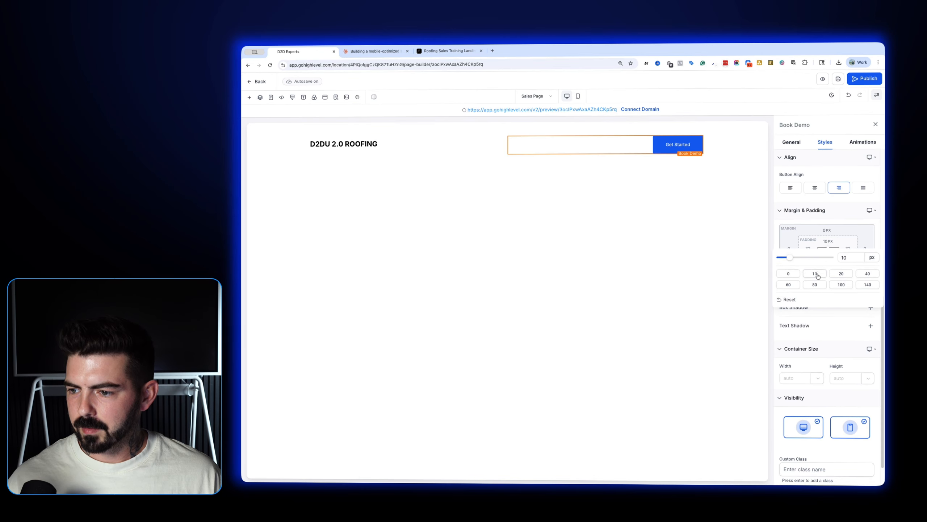
left_click(826, 258)
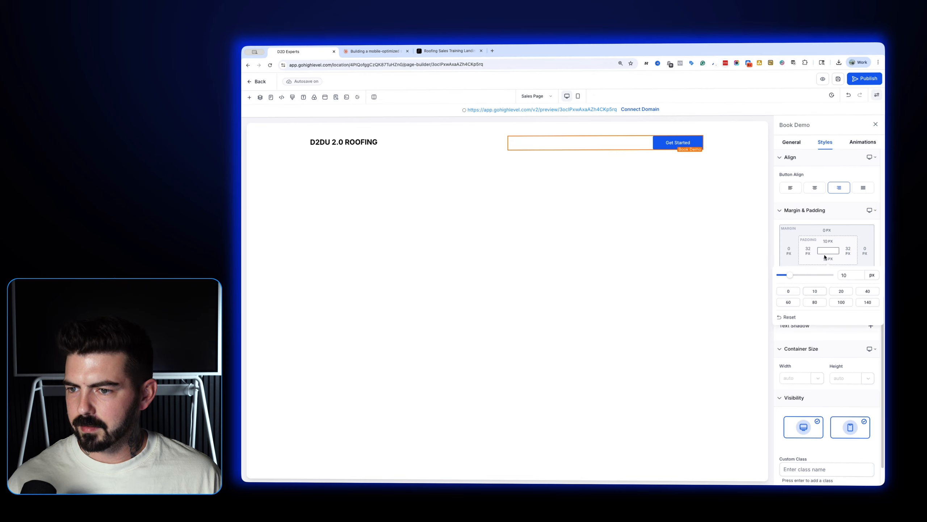
left_click(827, 247)
Change the header button's background color to black (#000000)
left_click(791, 142)
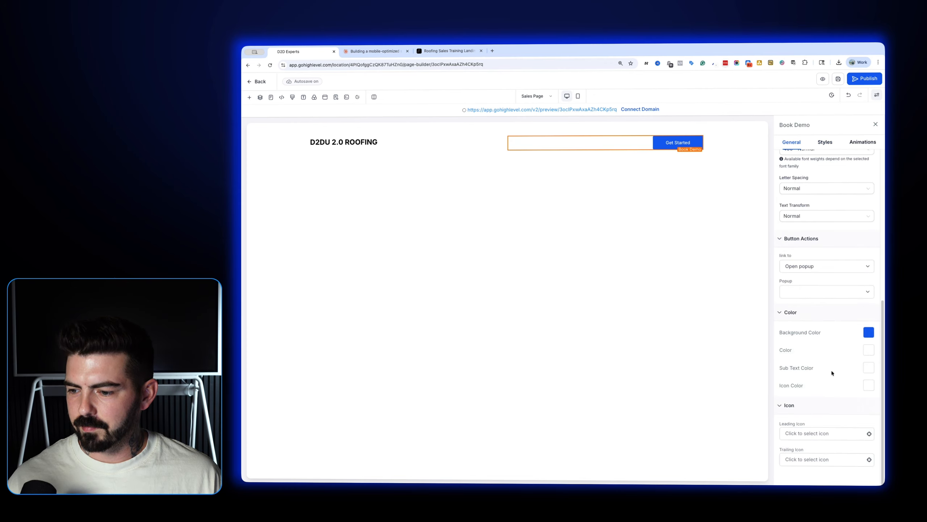
left_click(869, 332)
left_click(820, 285)
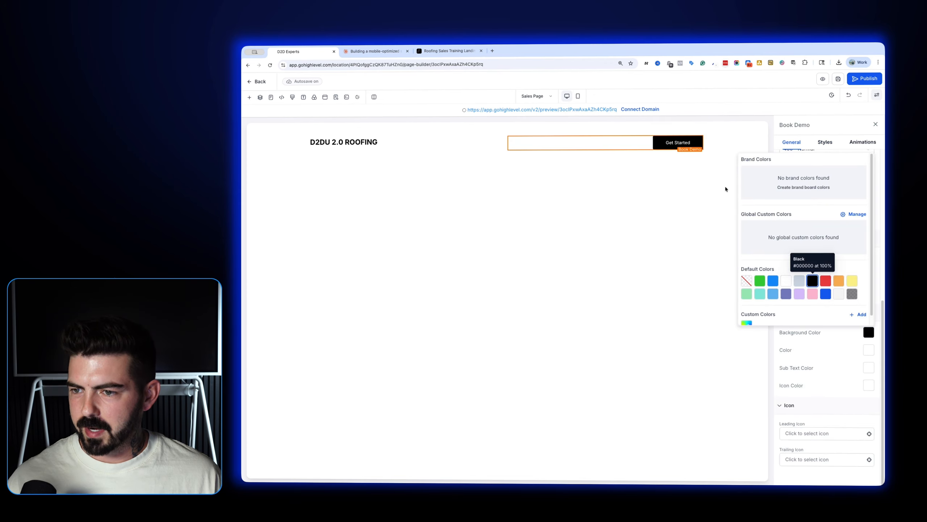
Set the header section's top and bottom padding to 0 px
left_click(503, 160)
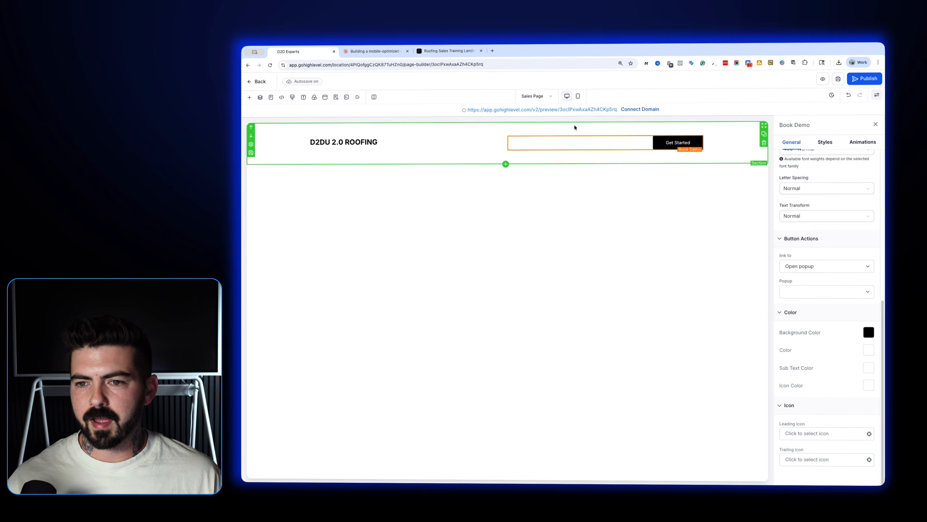
left_click(856, 143)
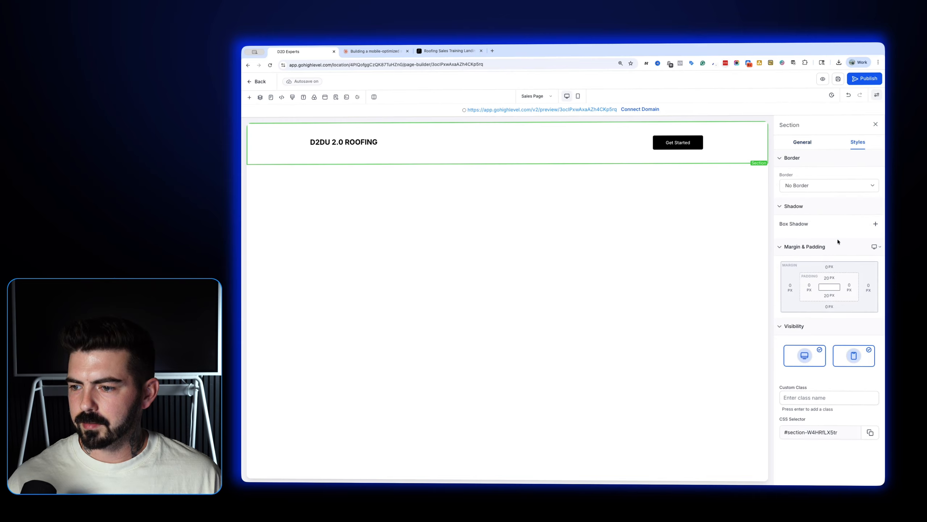
left_click(829, 278)
left_click(790, 309)
left_click(829, 296)
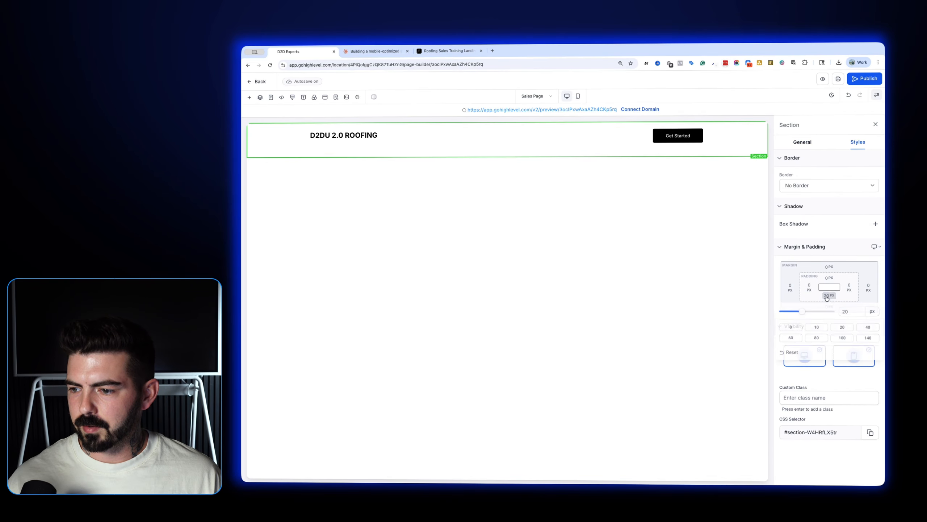
left_click(790, 327)
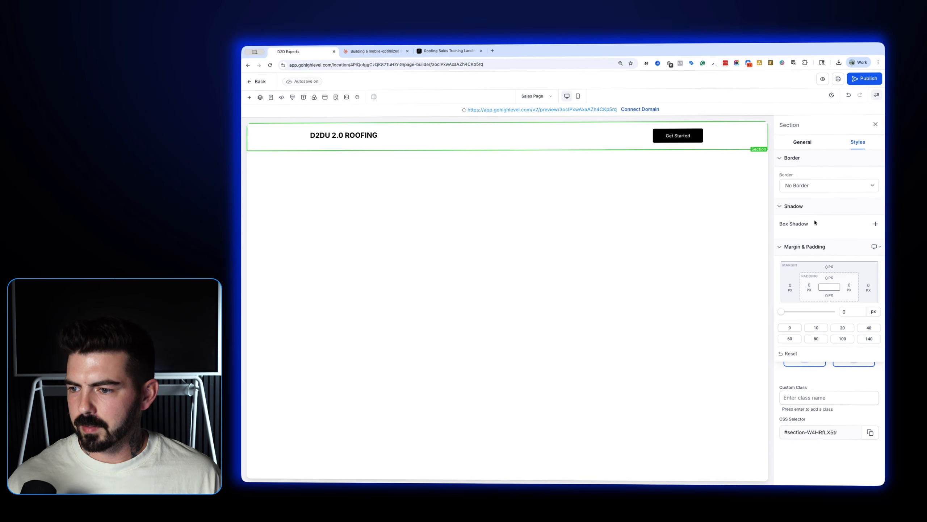
Give the header section a solid bottom border in gray (#cbd5e0) with a 1px width
left_click(825, 185)
left_click(803, 207)
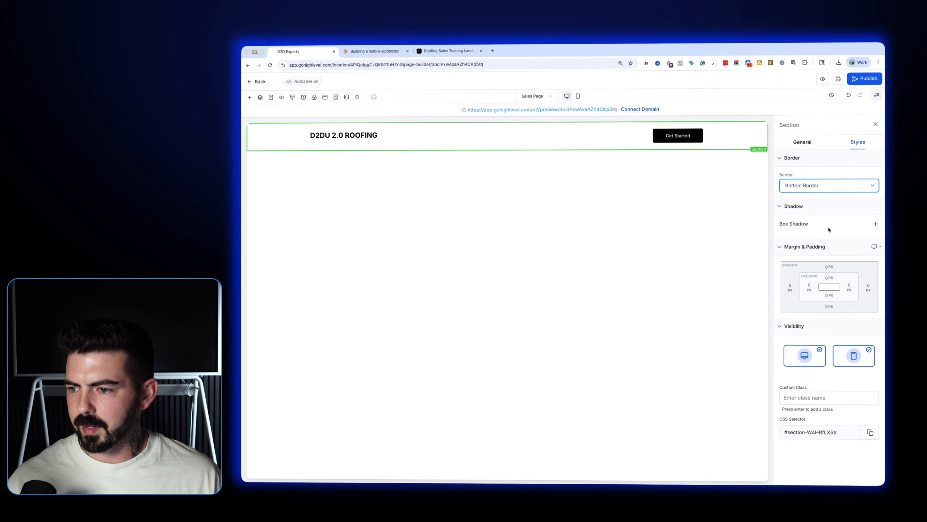
left_click(869, 246)
left_click(799, 381)
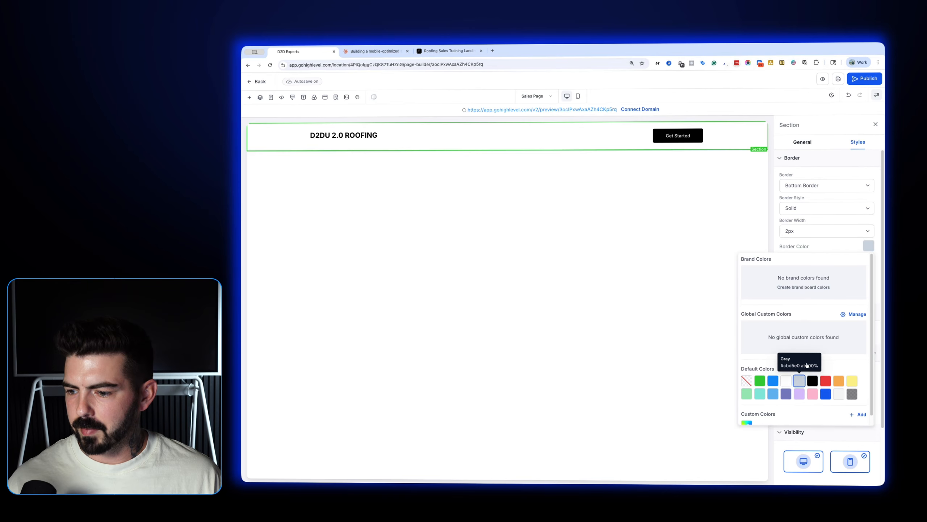
left_click(868, 246)
left_click(822, 231)
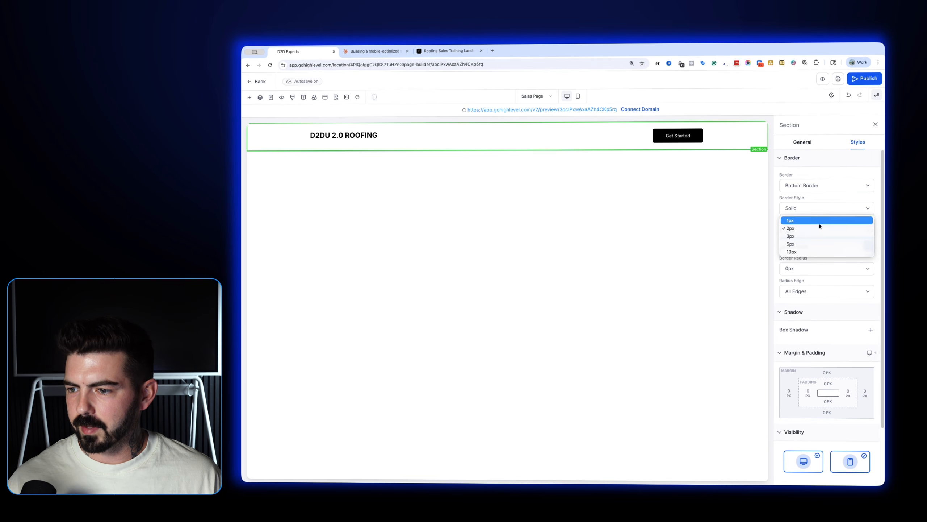
left_click(819, 221)
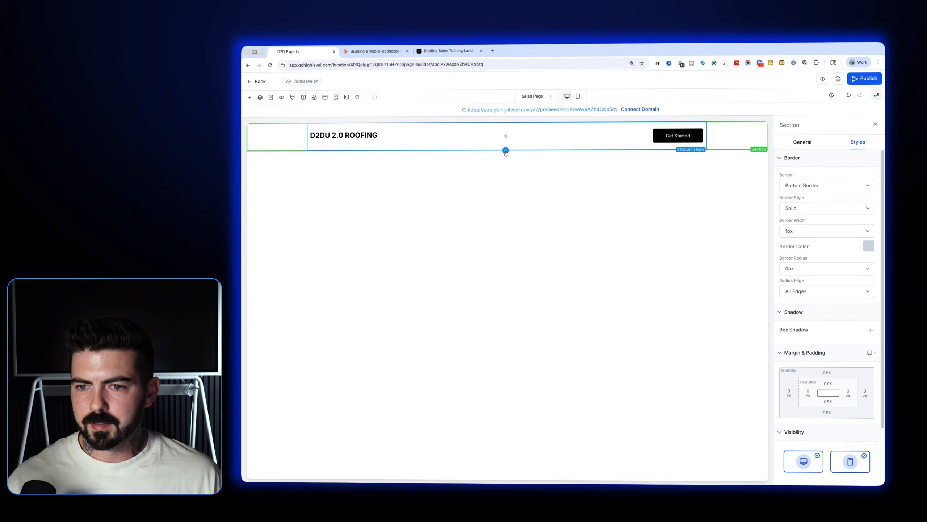
Add a new section with a one-column row directly beneath the header section
left_click(505, 149)
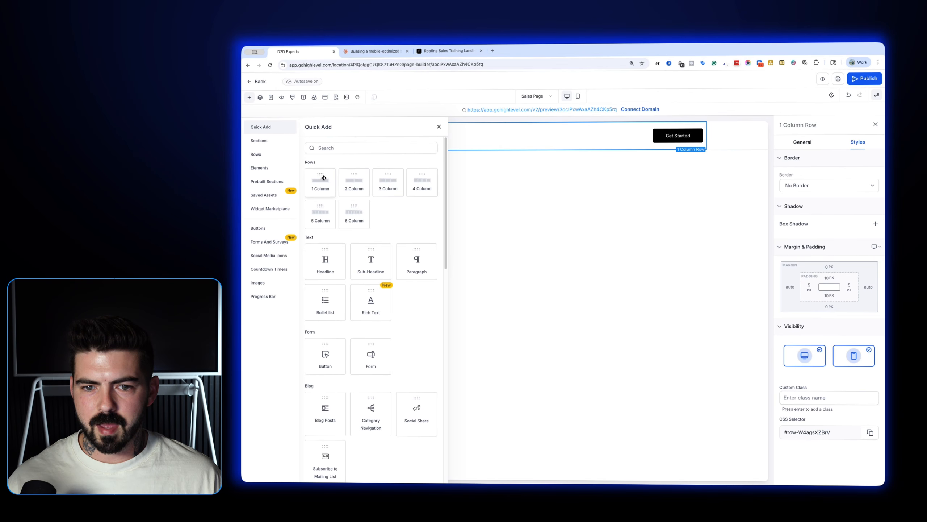
left_click_drag(320, 180, 506, 181)
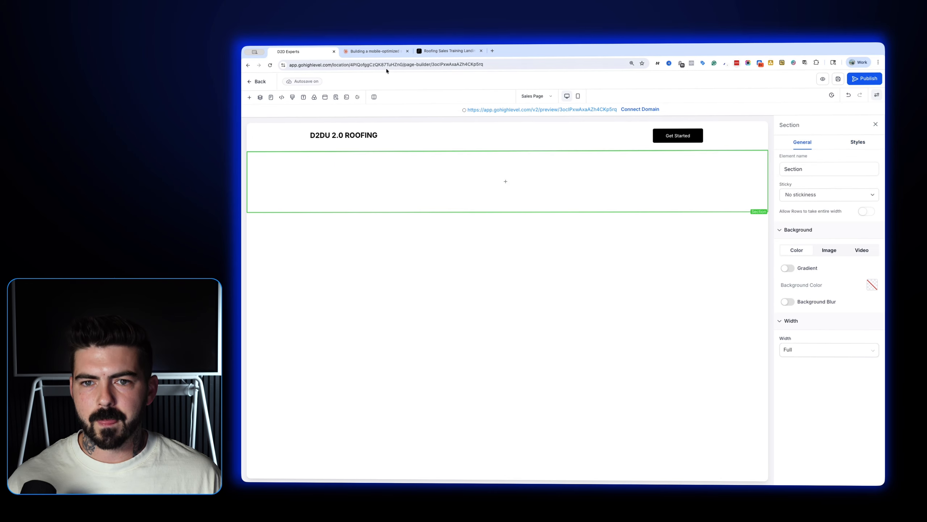
Capture a screenshot of the "New: Updated for 2026 Market Conditions" badge in Aura and attach it to the Claude chat
left_click(387, 55)
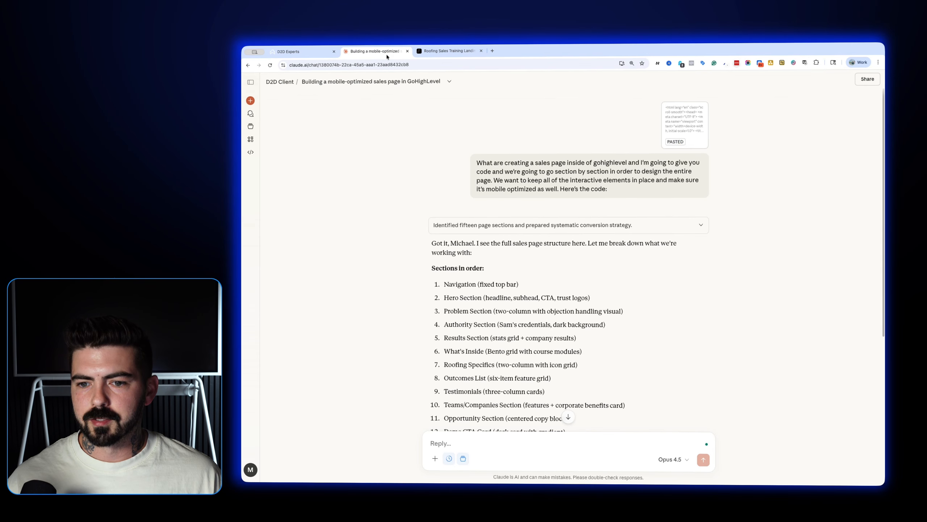
left_click(448, 50)
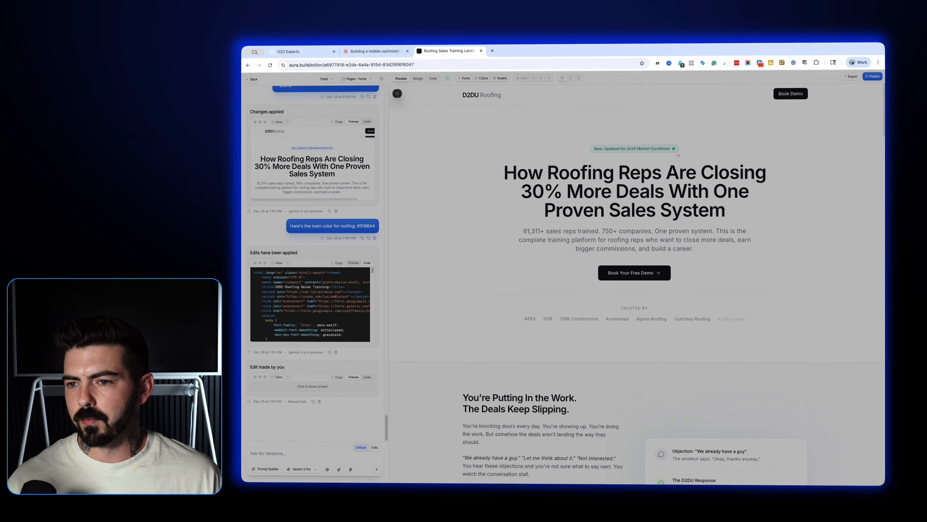
left_click_drag(568, 136, 692, 158)
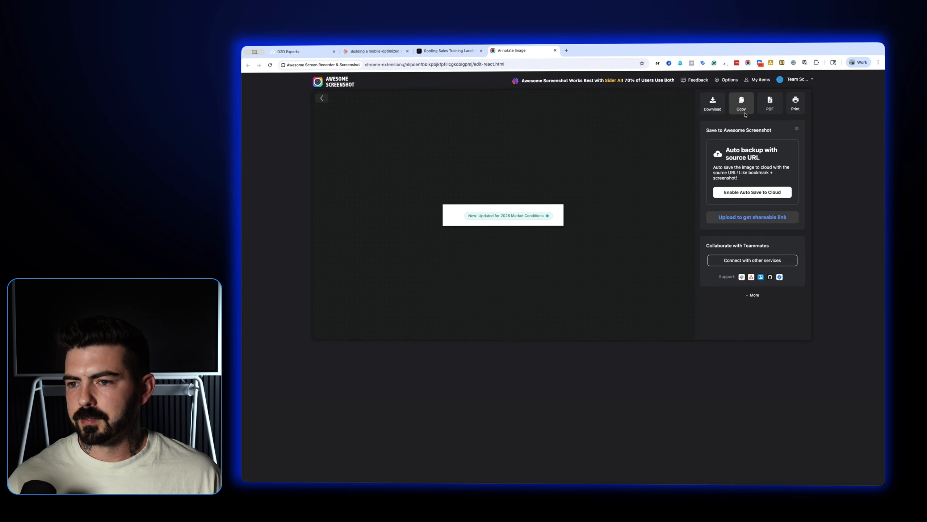
left_click(743, 110)
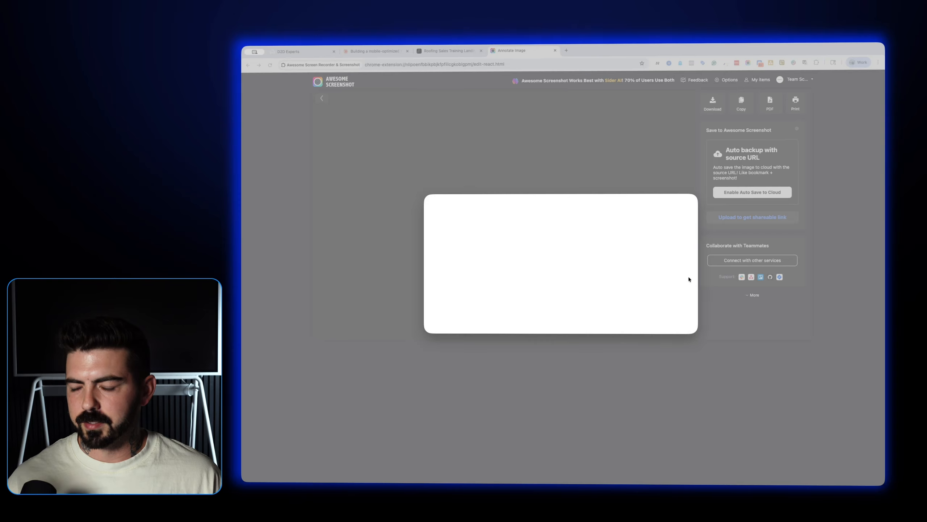
key("Return")
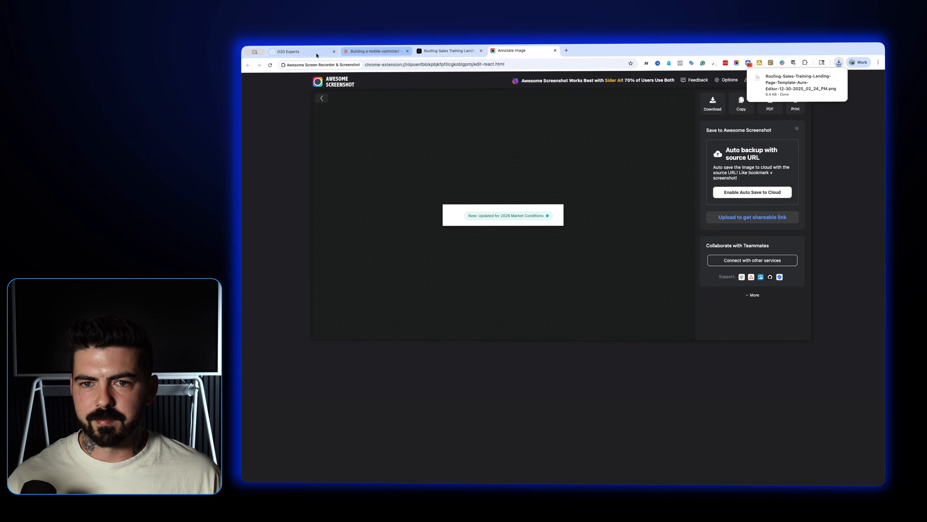
left_click(374, 51)
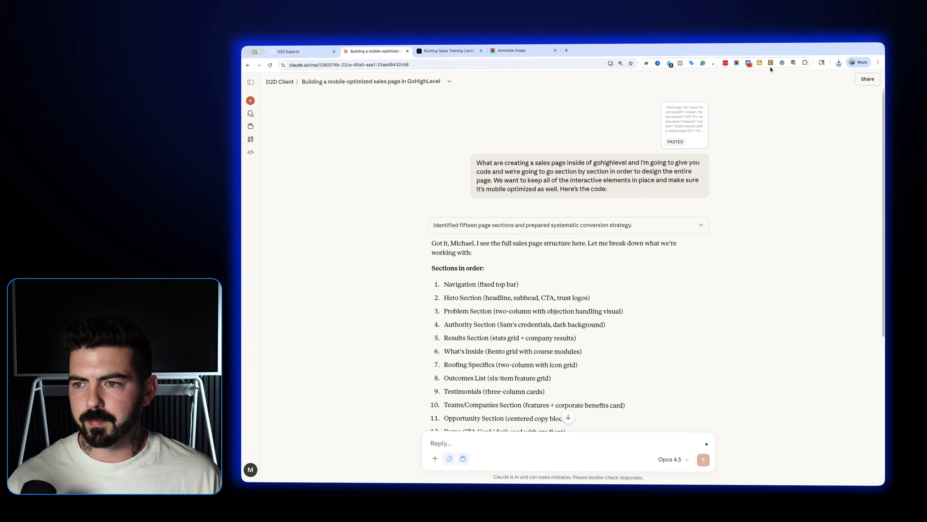
left_click(839, 62)
left_click_drag(796, 98, 559, 405)
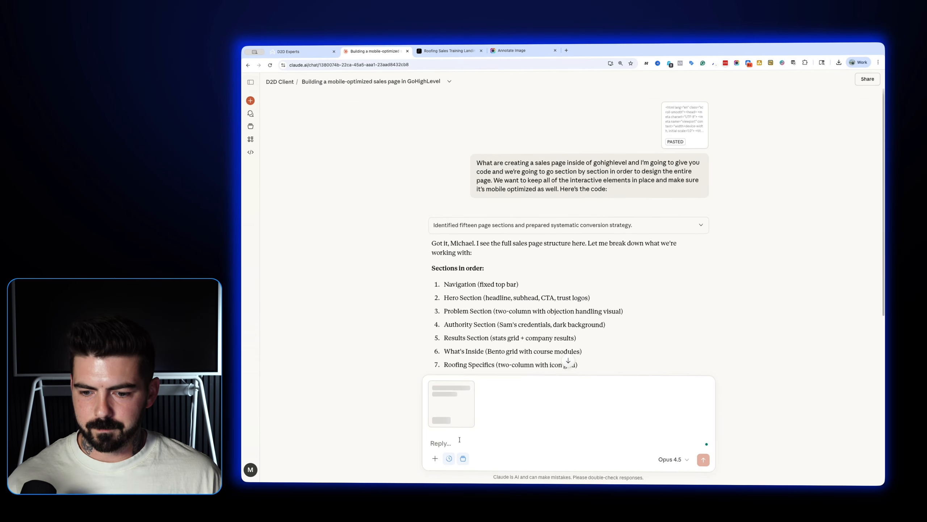
Ask Claude to start with the "New: Updated for 2026 Market Conditions" badge for an HTML code box, keeping the green dot and any interactive elements
type("Let's start with this")
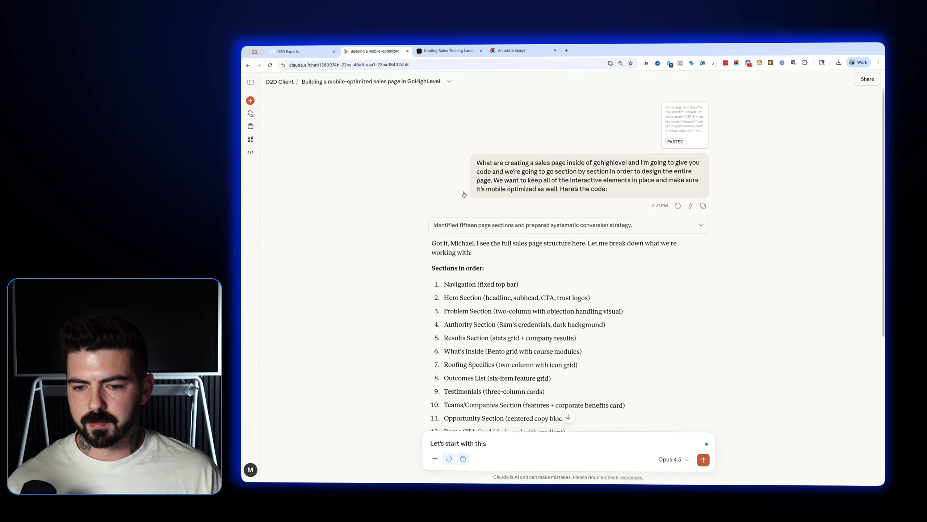
left_click(463, 52)
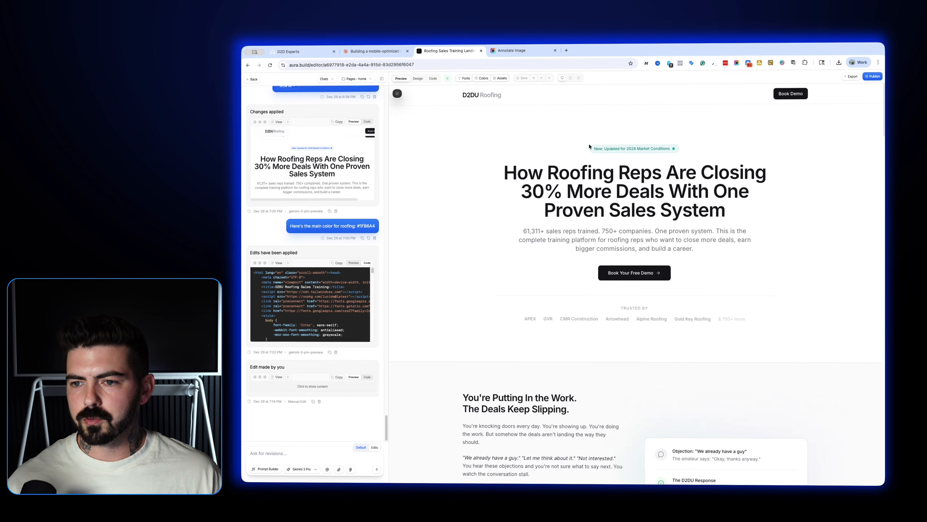
left_click(374, 51)
left_click(501, 446)
type("\"")
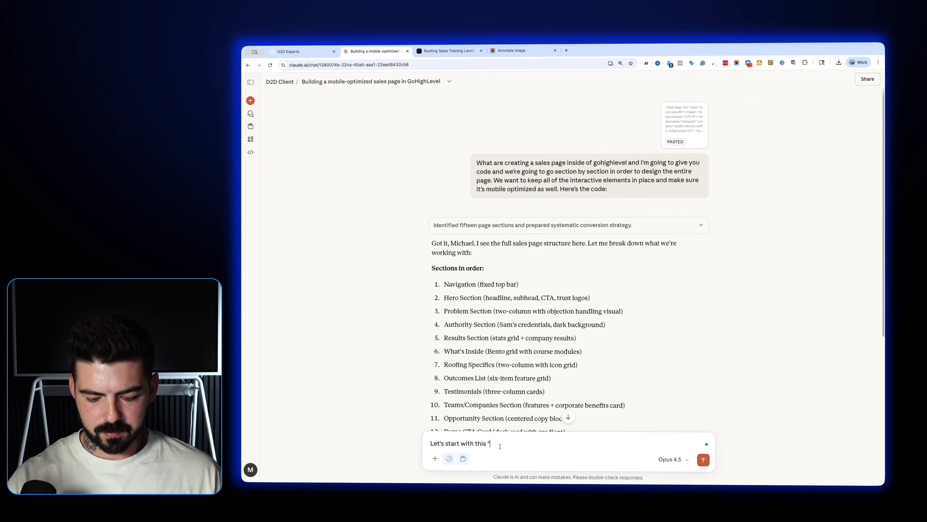
type("New: Updated for 2026 Market Conditions")
type("\" keep the g")
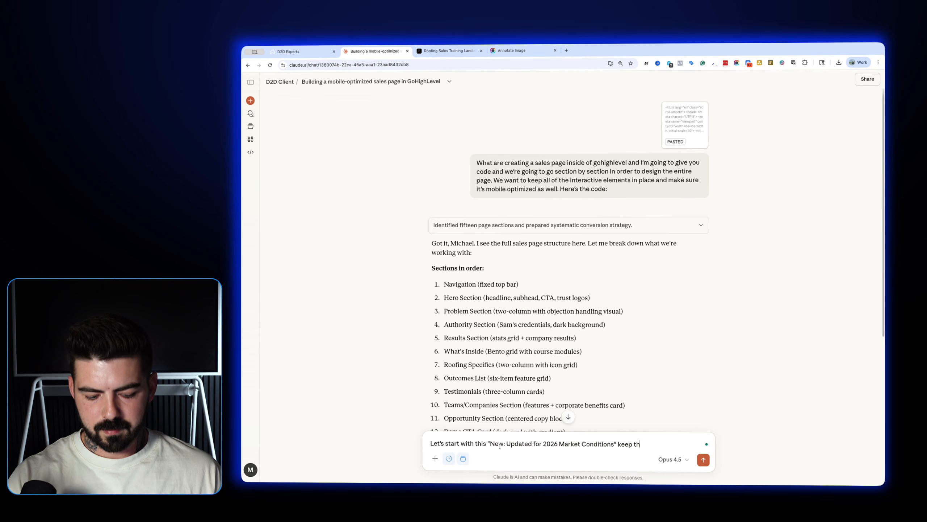
type("reen dot")
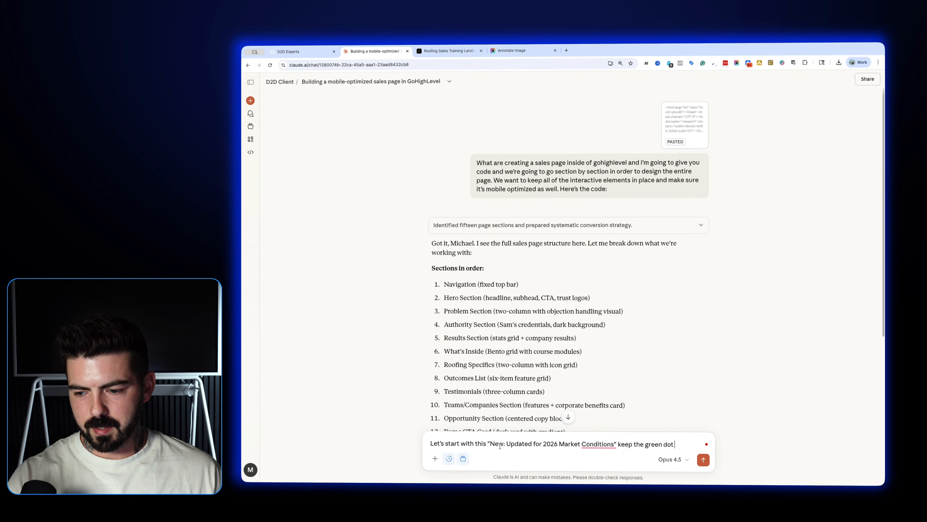
type(" on there s")
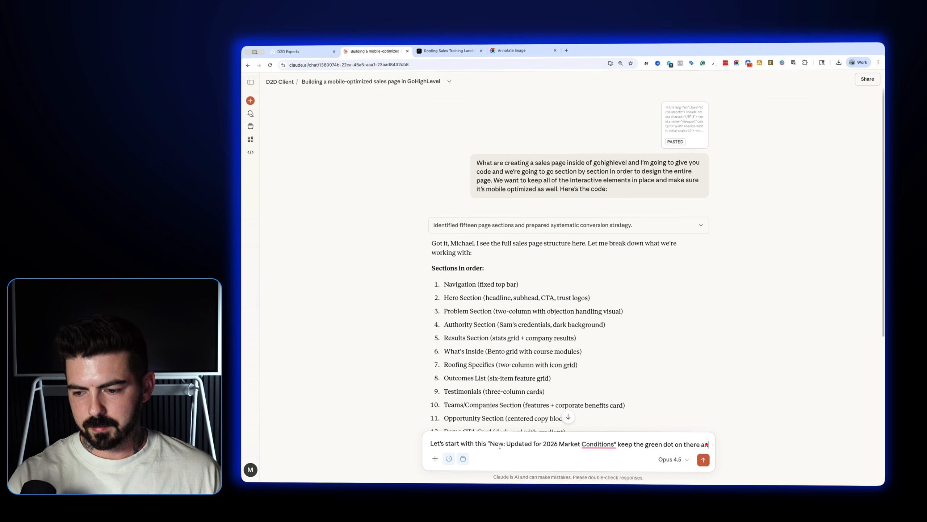
type("nd make sure any interactive elements are included. THis will be in an HTML Code")
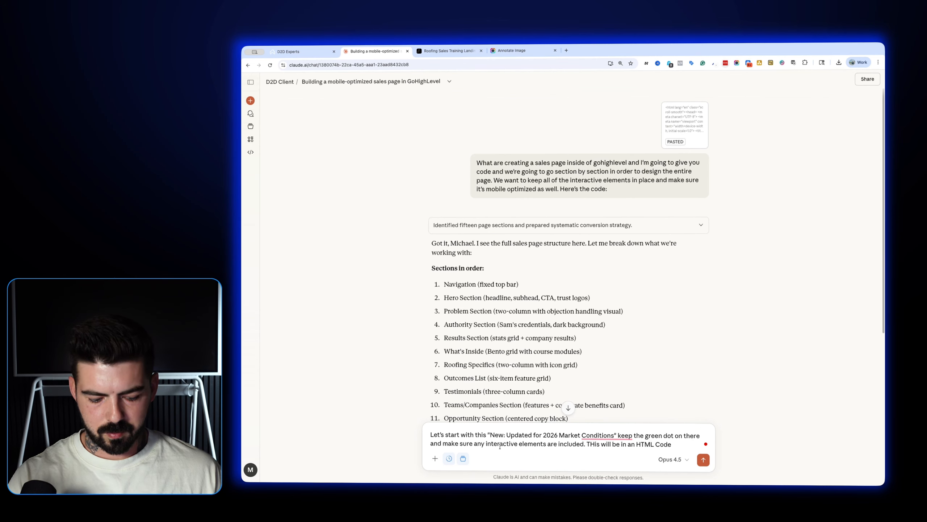
type(" box on th")
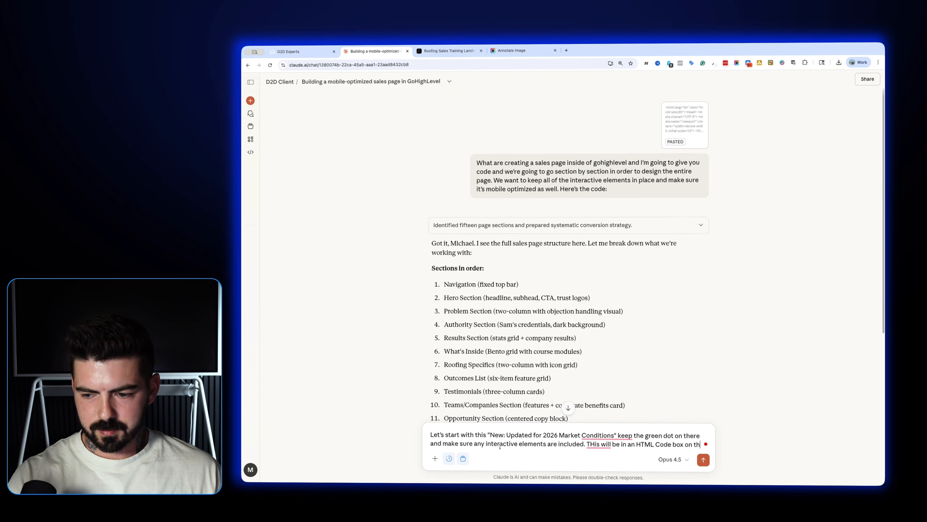
type("e page")
key("Return")
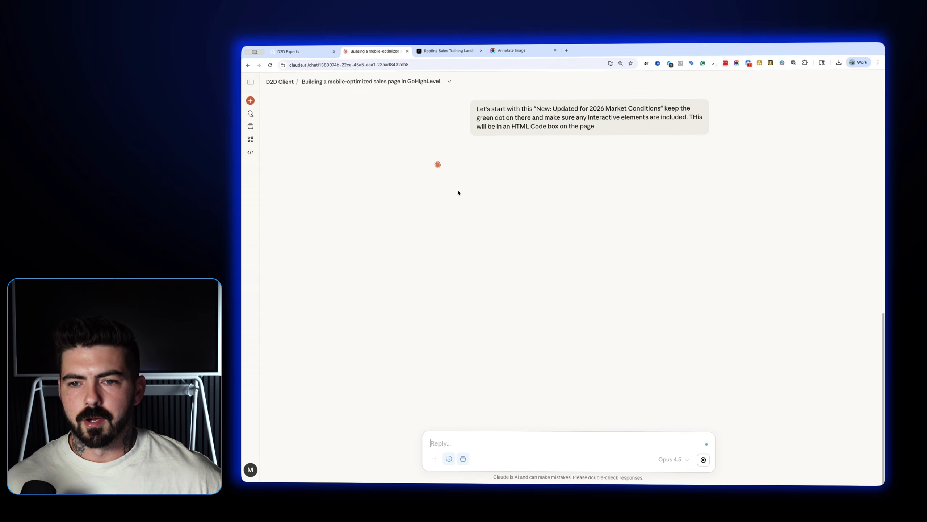
Switch to the GoHighLevel page builder and add a Code element to the empty row beneath the header
left_click(288, 51)
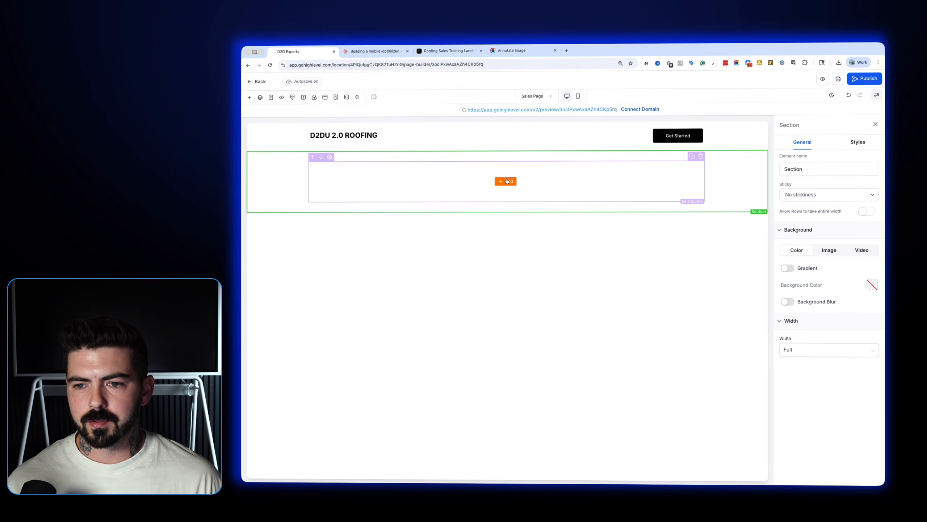
left_click(507, 181)
left_click(342, 154)
type("cod")
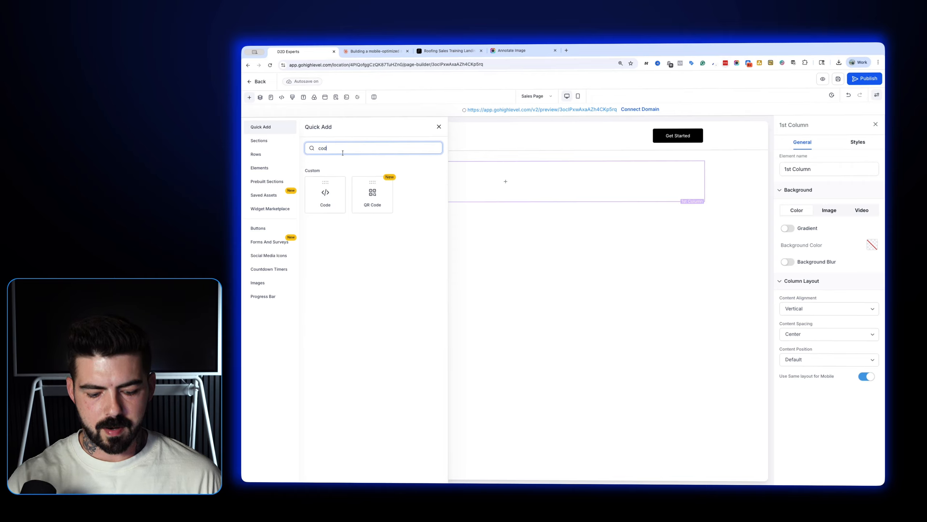
left_click_drag(326, 194, 535, 176)
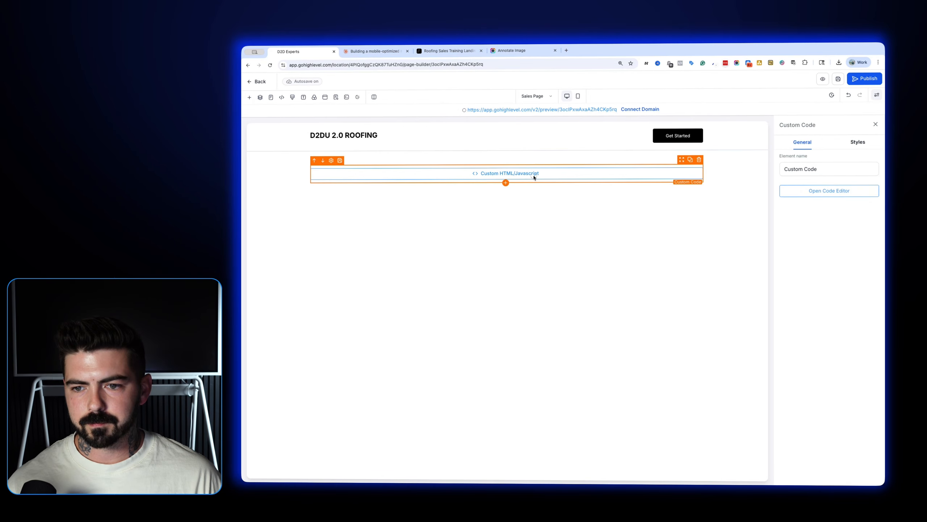
Insert Claude's badge HTML into the custom code element, save it, and preview the page
left_click(813, 193)
left_click(376, 51)
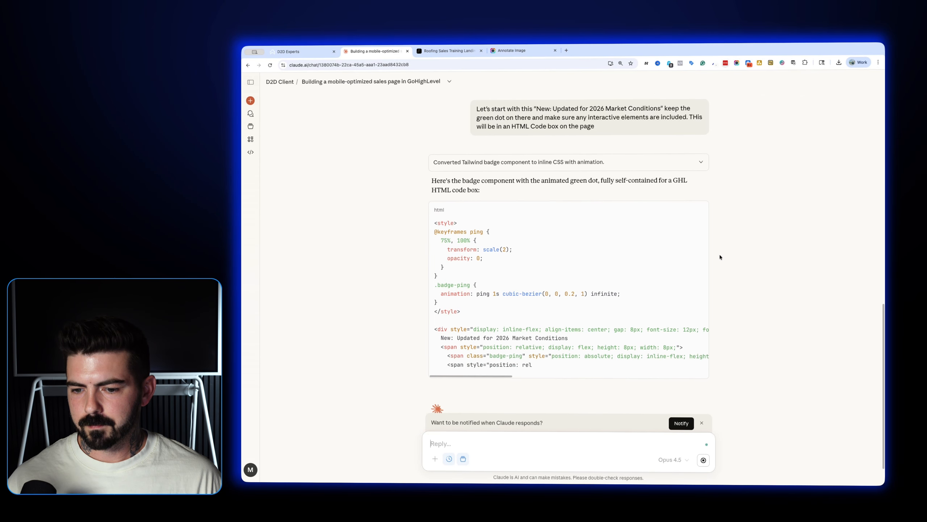
left_click(289, 52)
left_click(816, 220)
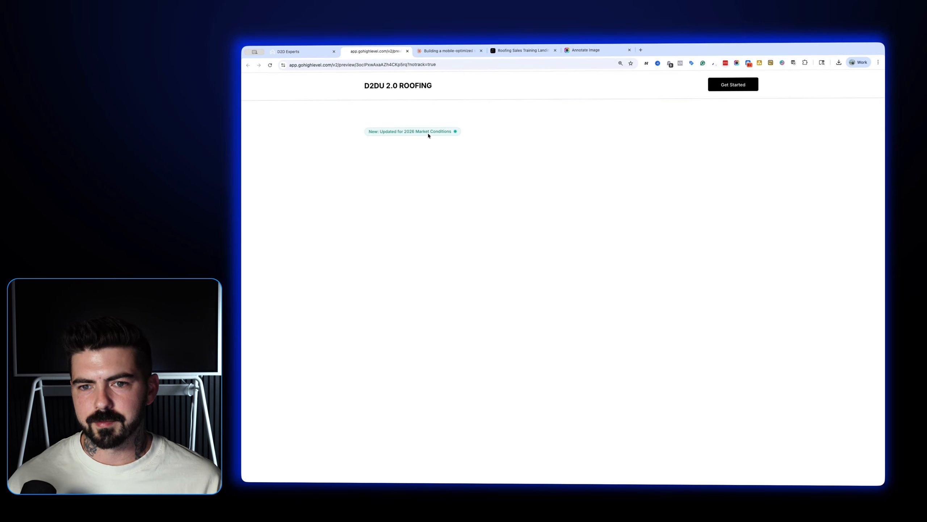
Return to the Claude chat and send the request "Let's make sure it's centered" for the badge
key("ctrl+Tab")
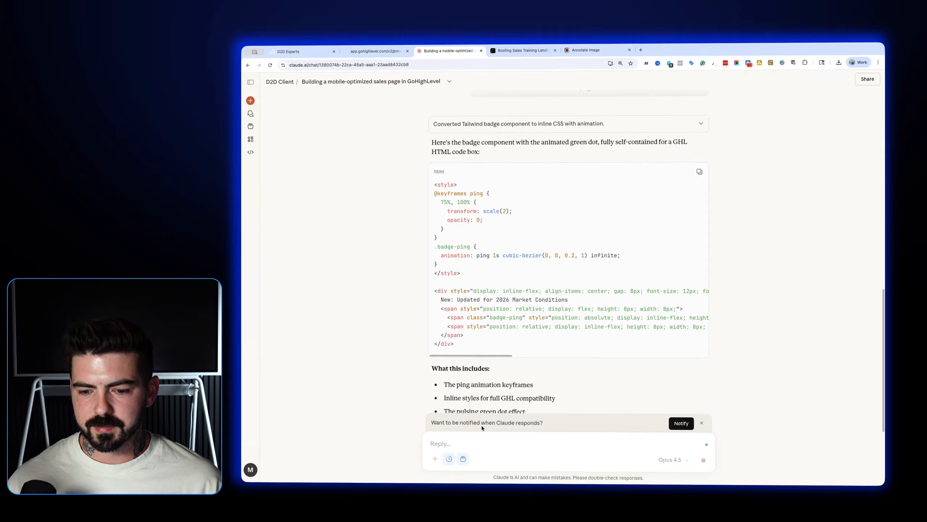
left_click(481, 437)
type("Let's make su")
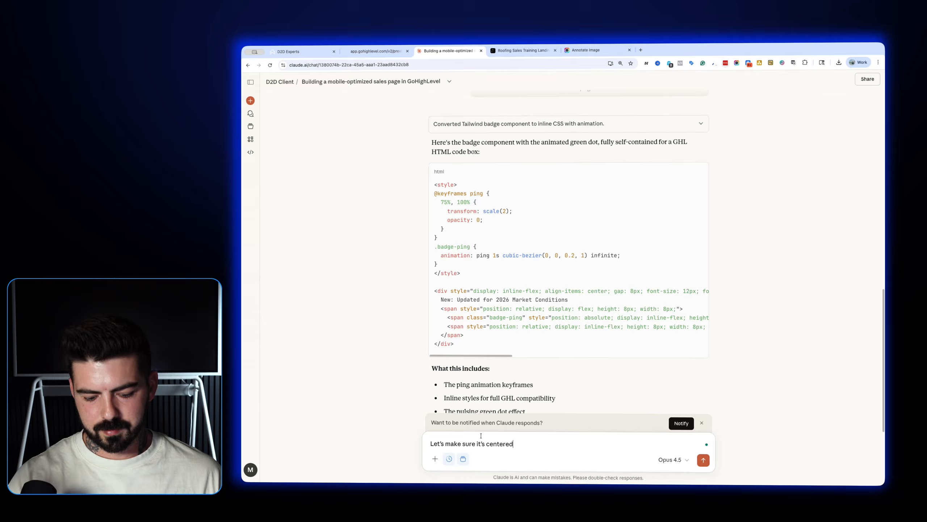
type("re it's centered")
key("Return")
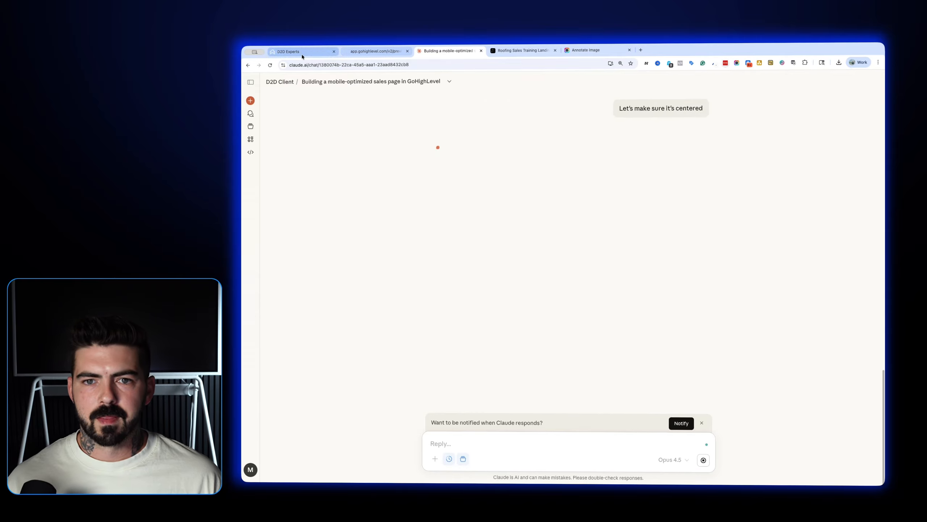
Reopen the custom code element's editor in GoHighLevel and delete all of the existing badge code
left_click(294, 51)
left_click(805, 143)
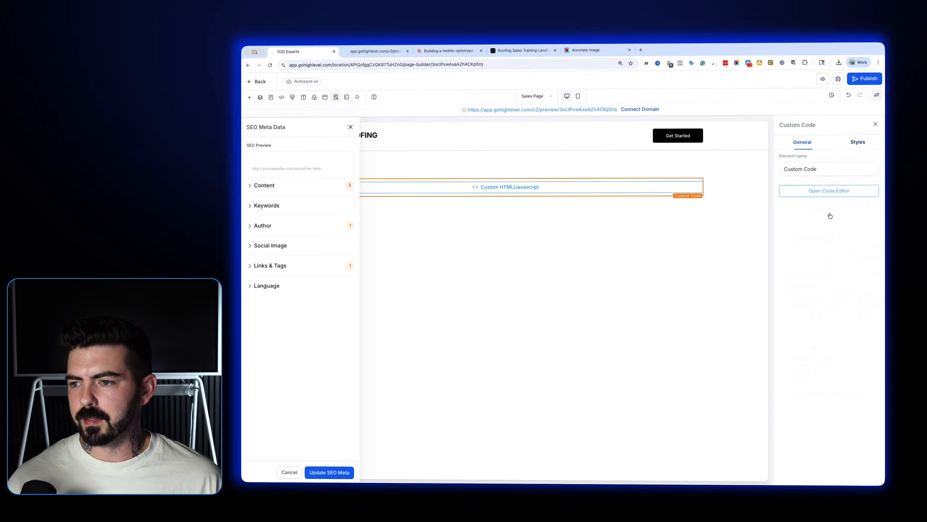
left_click(829, 190)
key("ctrl+a")
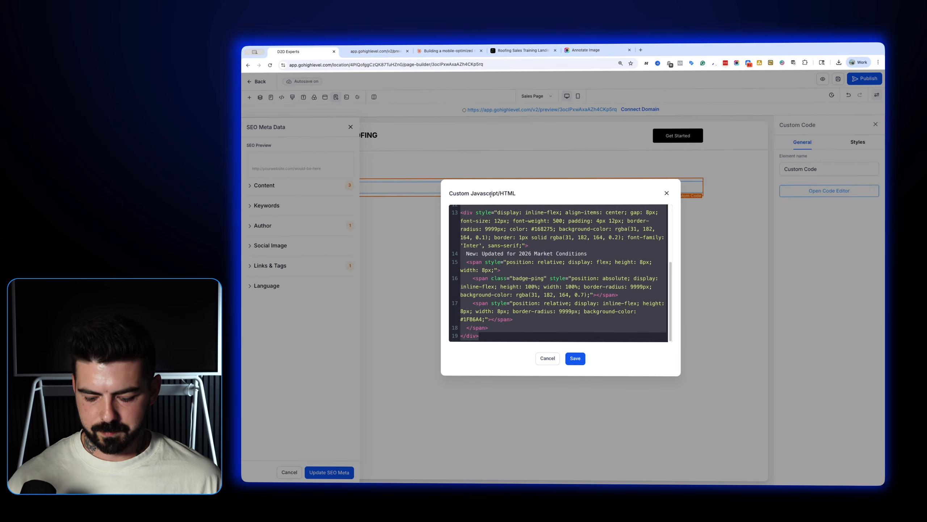
key("BackSpace")
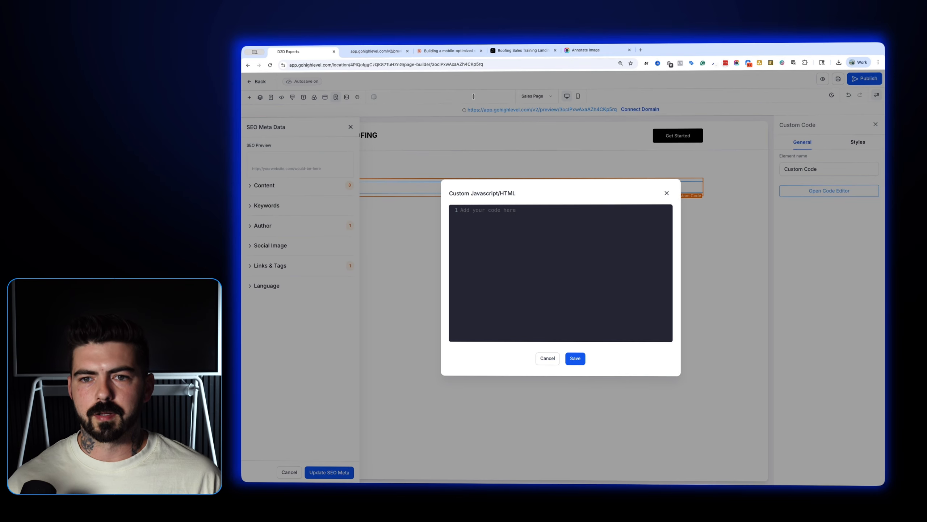
Paste Claude's centered badge code into the emptied custom code element, save it, and check the page preview
left_click(448, 51)
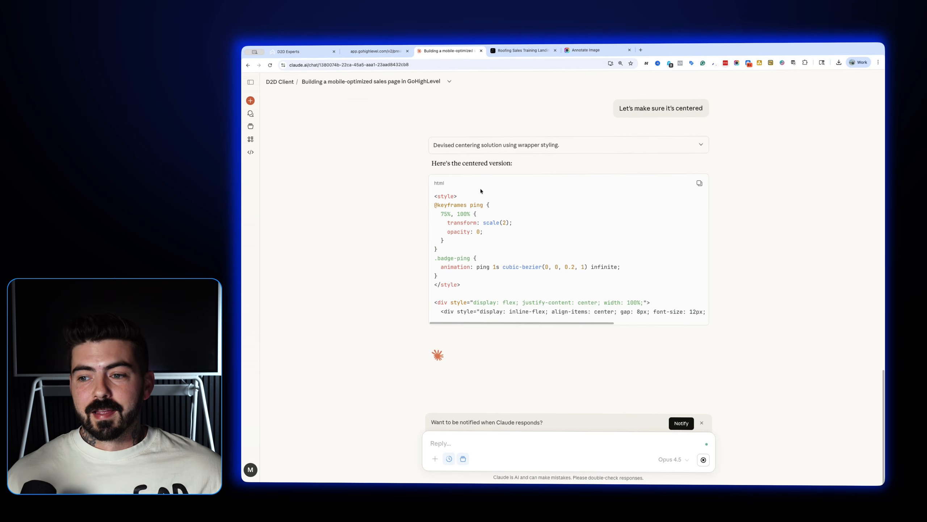
left_click(699, 185)
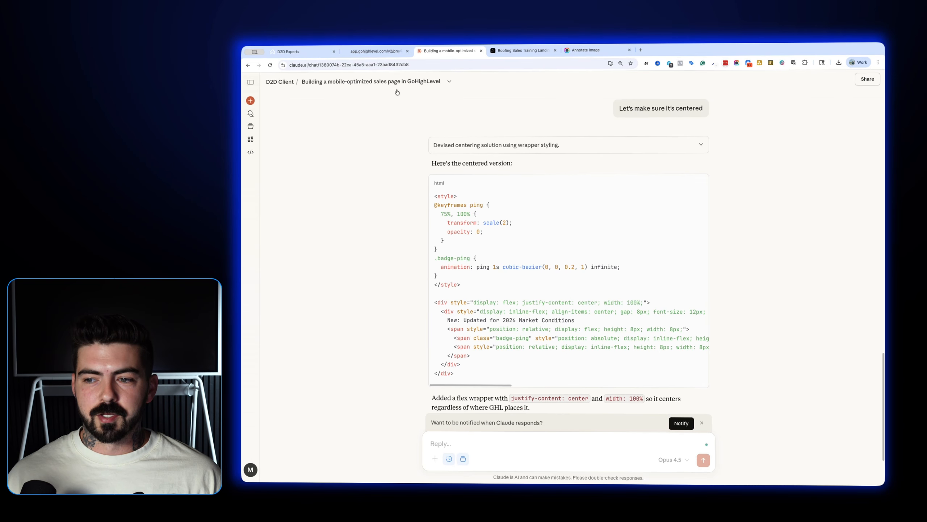
left_click(376, 51)
left_click(314, 54)
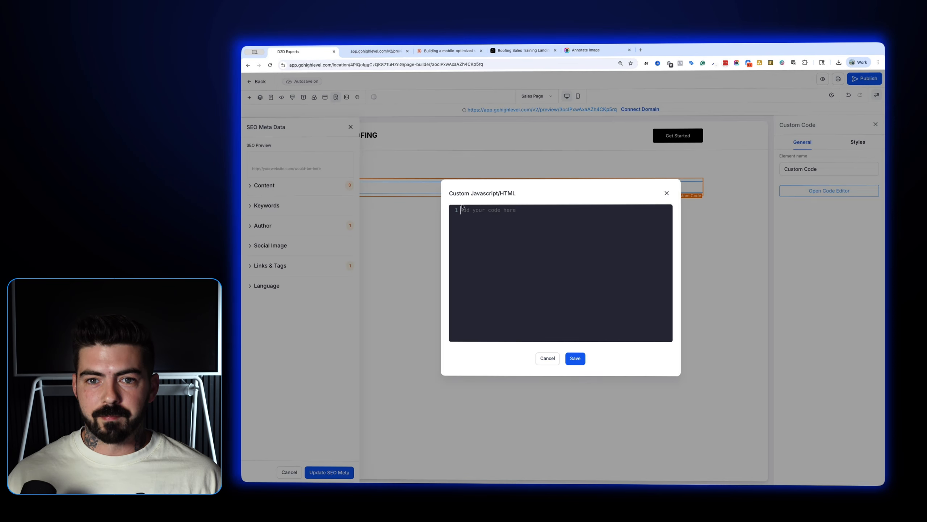
key("ctrl+v")
left_click(575, 358)
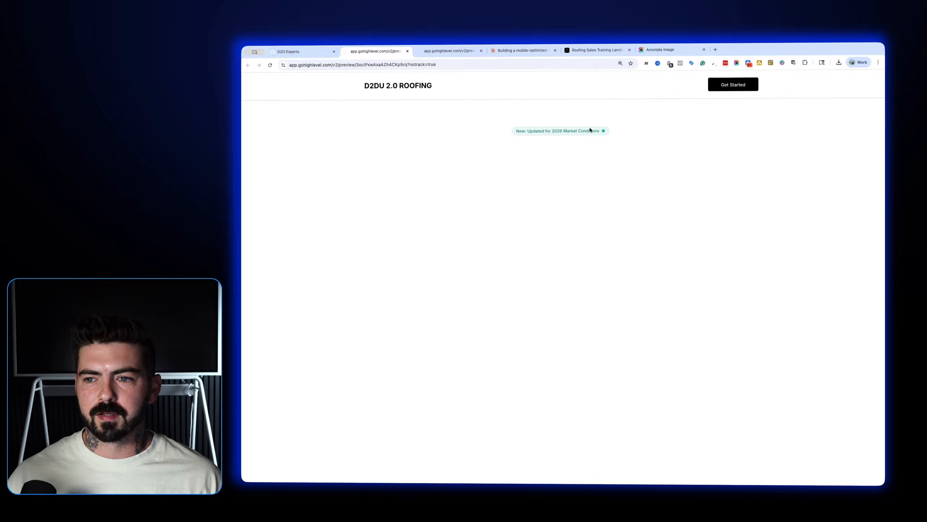
left_click(308, 54)
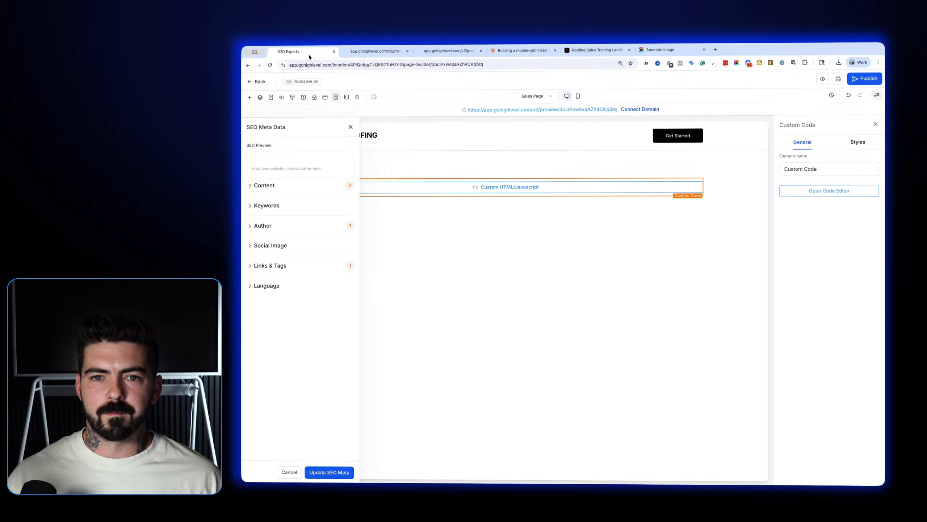
left_click(352, 127)
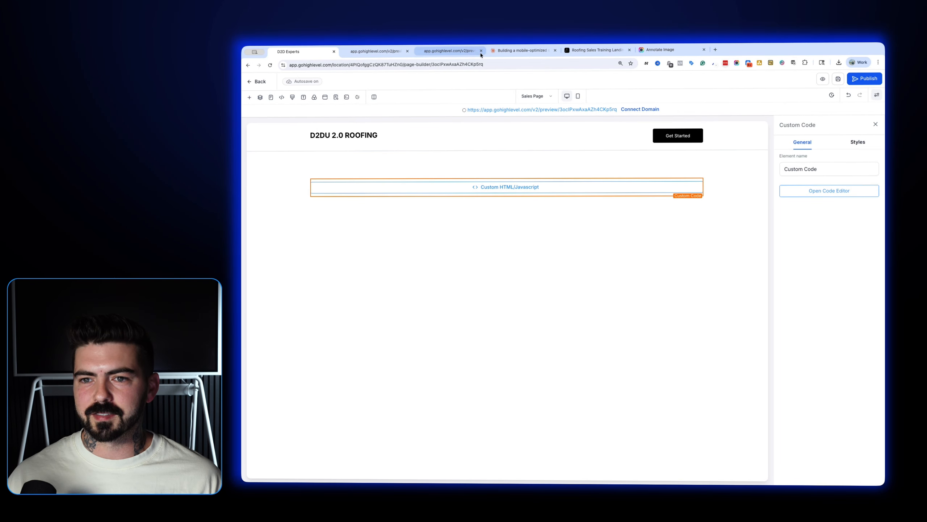
Review the badge's position in the GoHighLevel page preview and close both open preview pages
left_click(502, 51)
left_click(453, 51)
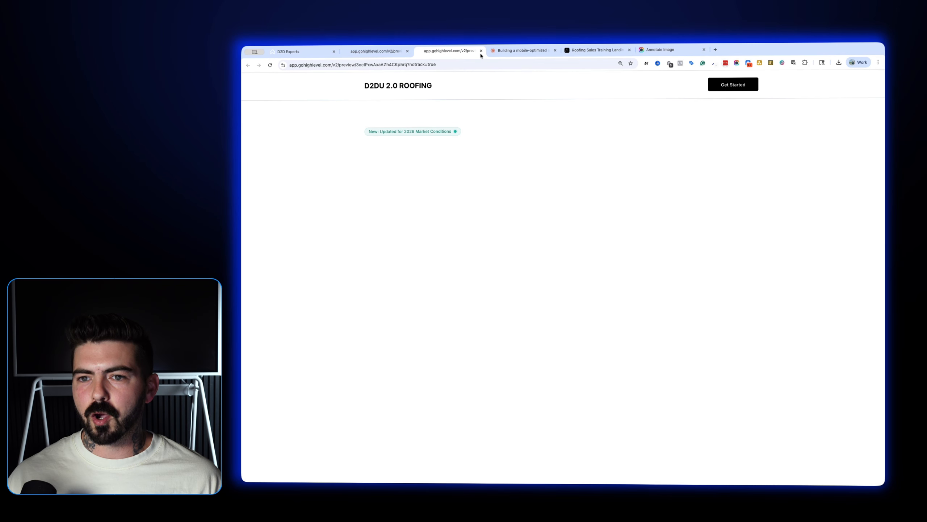
key("super+w")
key("super+w")
Capture a screenshot of the hero headline and sub-headline on the Aura page and download the image
left_click(474, 52)
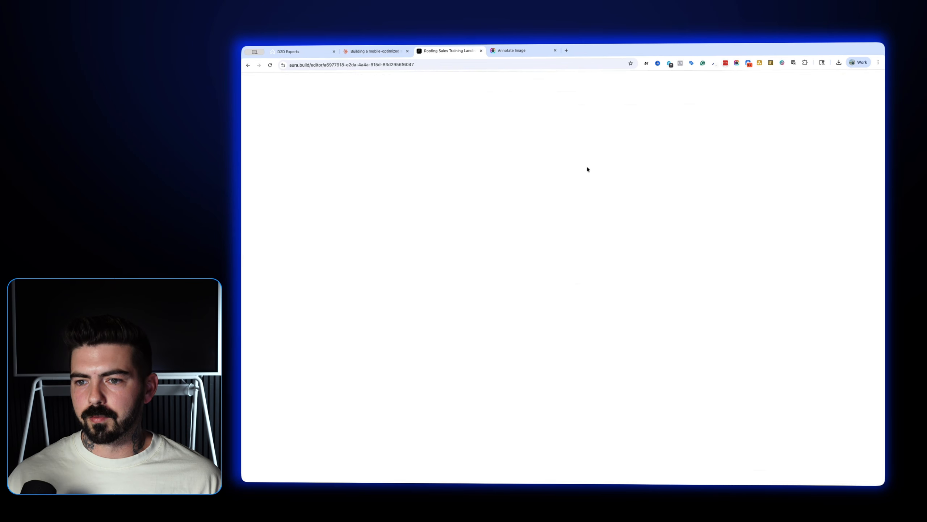
left_click(737, 64)
left_click(727, 95)
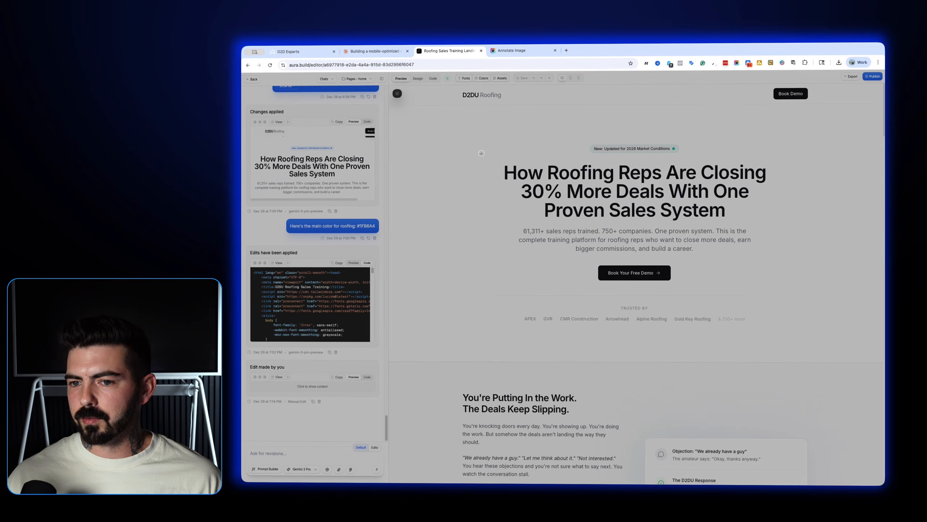
left_click_drag(482, 153, 788, 263)
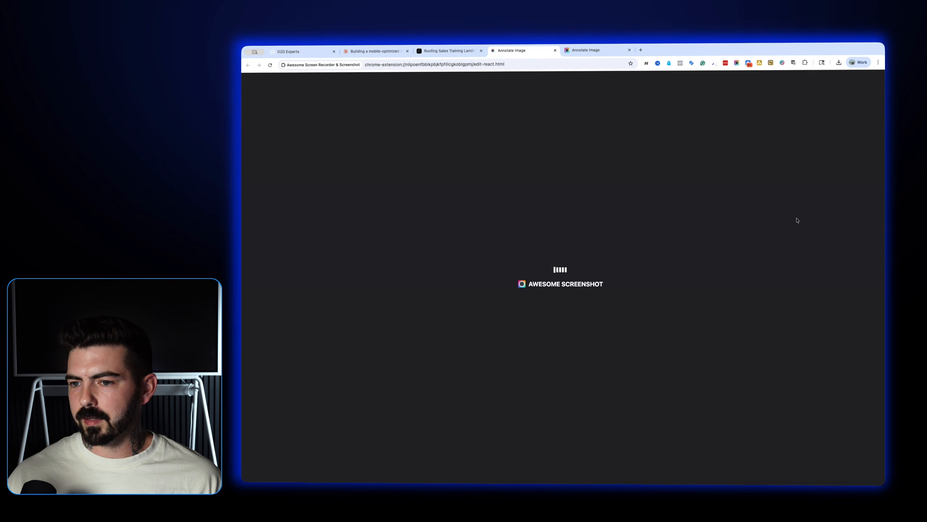
left_click(717, 102)
key("Return")
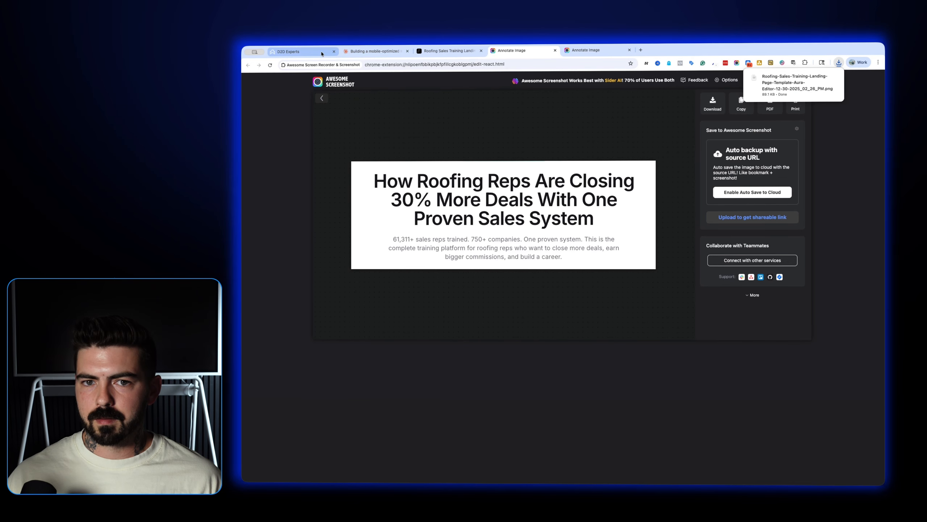
Send Claude "Now let's do the headline and sub-headline and make sure we keep the font exactly as is on the page:" with the headline screenshot attached
left_click(372, 51)
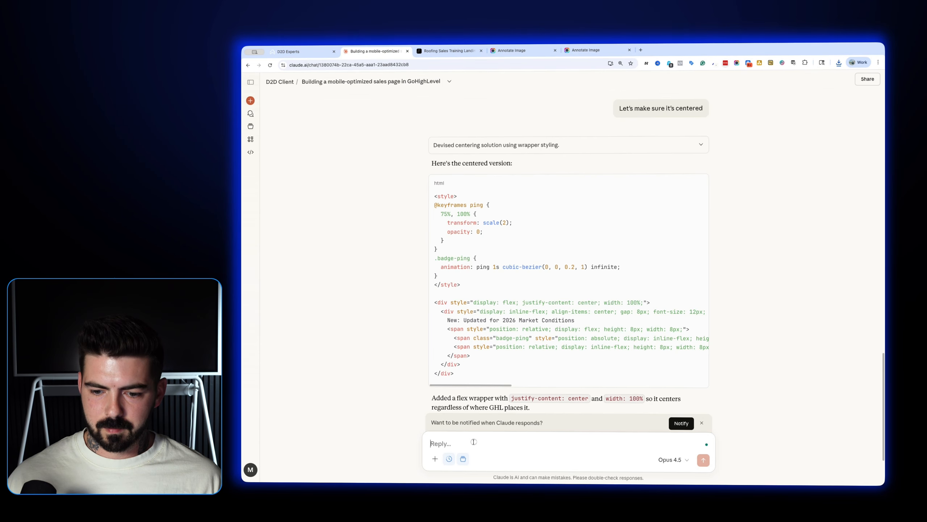
type("Now")
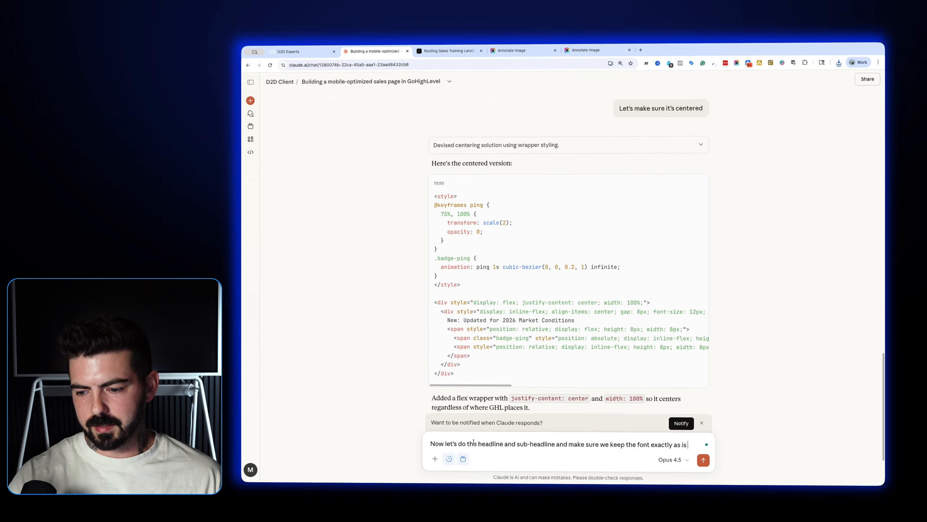
type("page:")
key("shift+Return")
key("shift+Return")
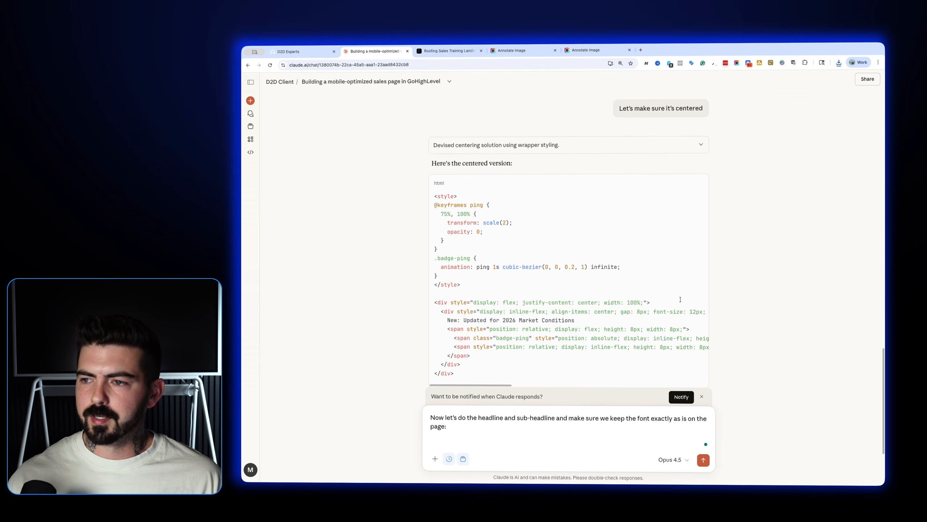
left_click(839, 63)
left_click_drag(796, 99, 511, 451)
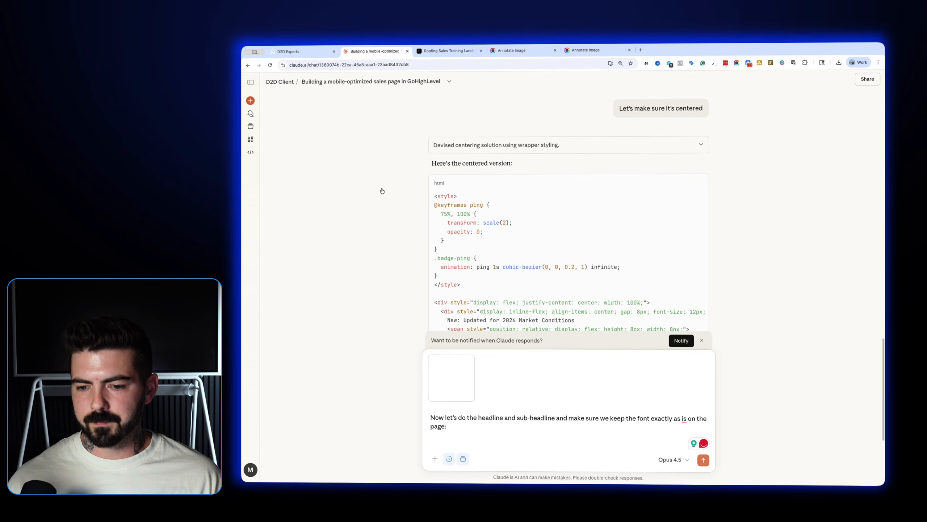
key("Return")
Back in GoHighLevel, duplicate the custom code element and place a copy of the header's Get Started button below both code elements
left_click(313, 56)
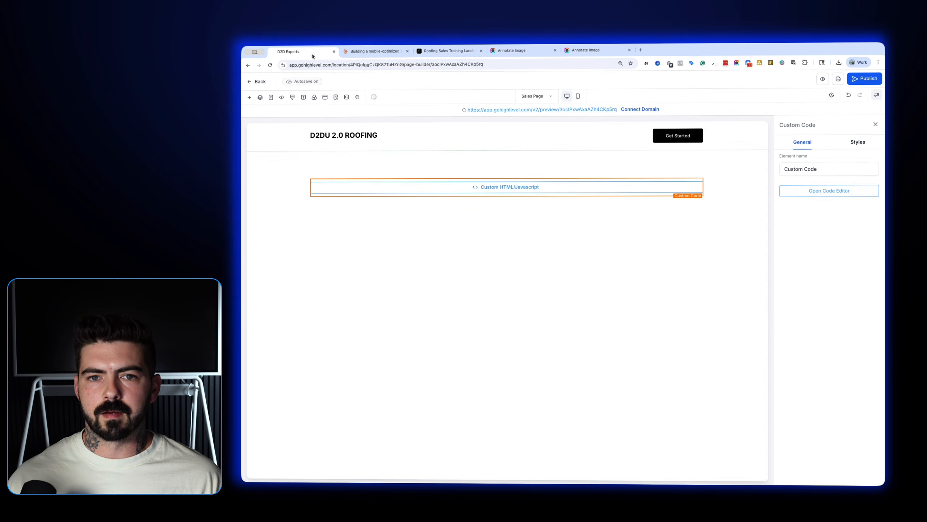
mouse_move(634, 183)
left_click(690, 174)
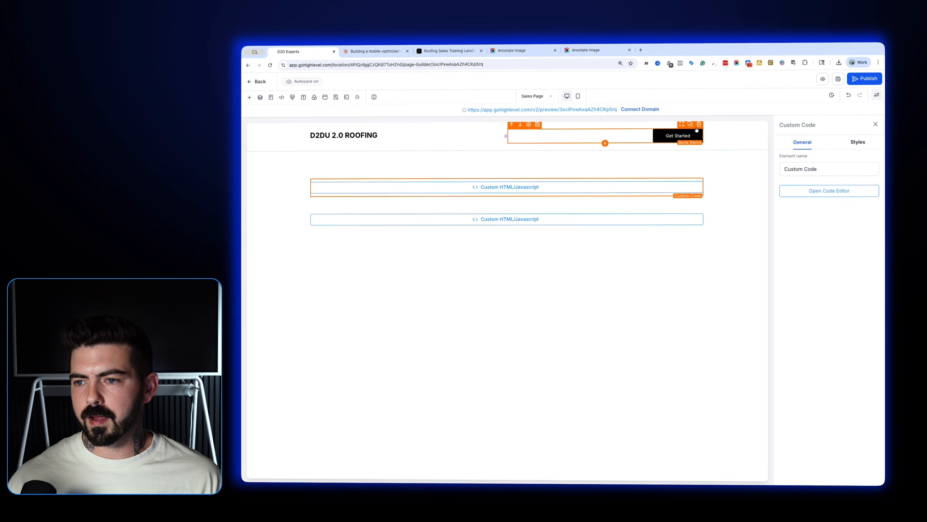
left_click(691, 124)
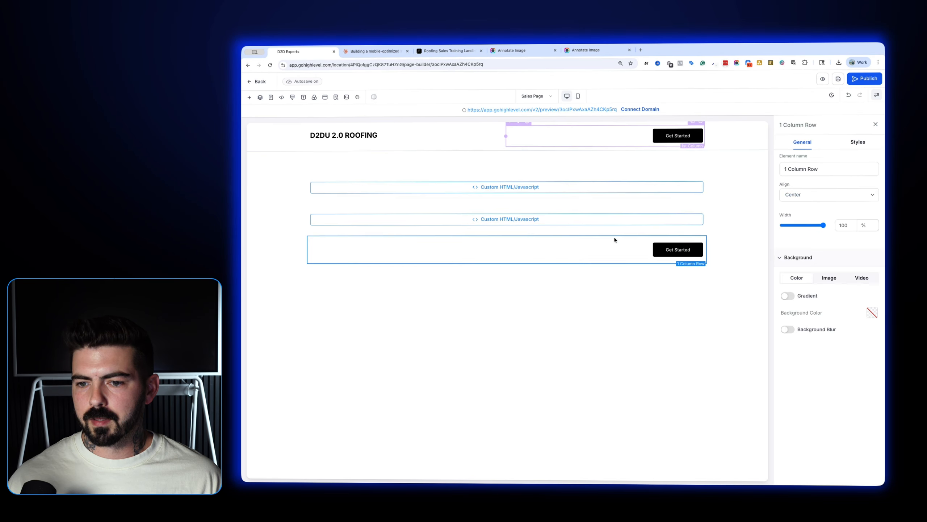
Change the header button's text to "Book Demo"
left_click(675, 133)
left_click(794, 219)
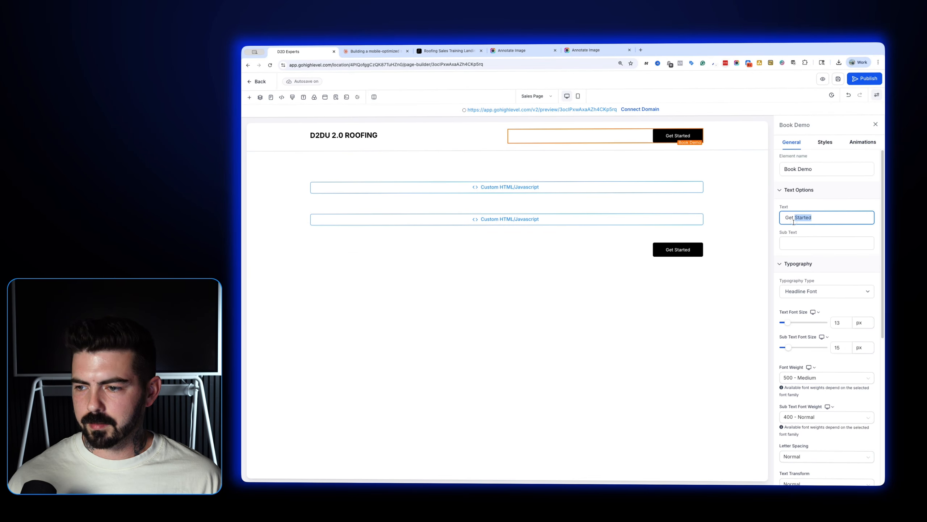
type("Book Demo")
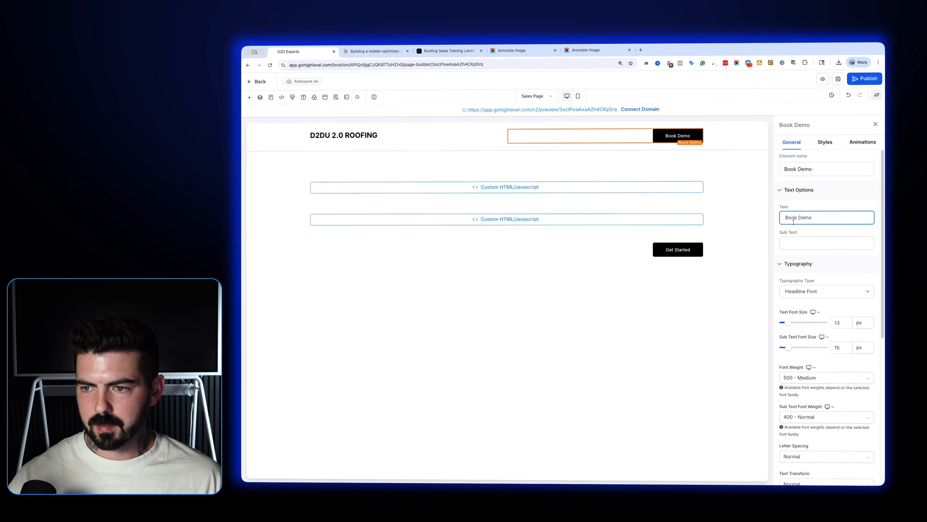
Change the text of the copied button in the hero section to "Book Your Demo →"
left_click(685, 251)
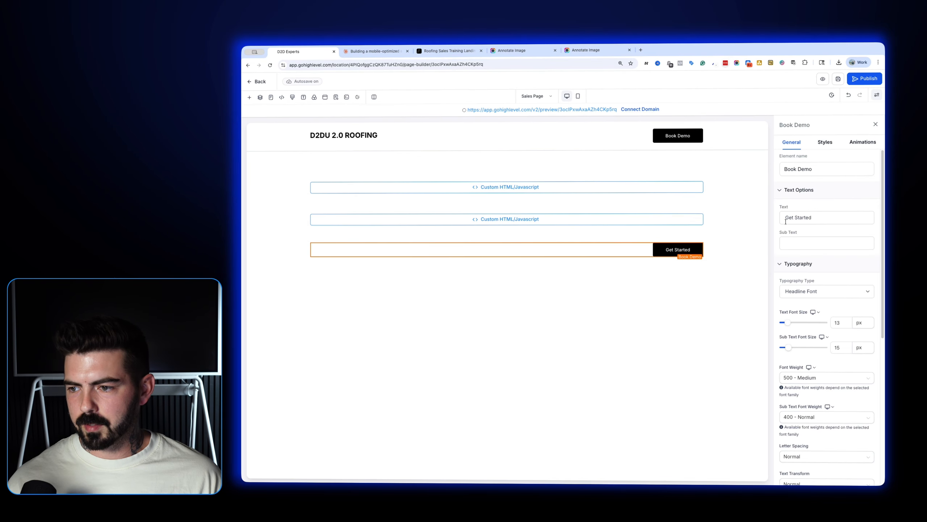
triple_click(787, 221)
type("Book ")
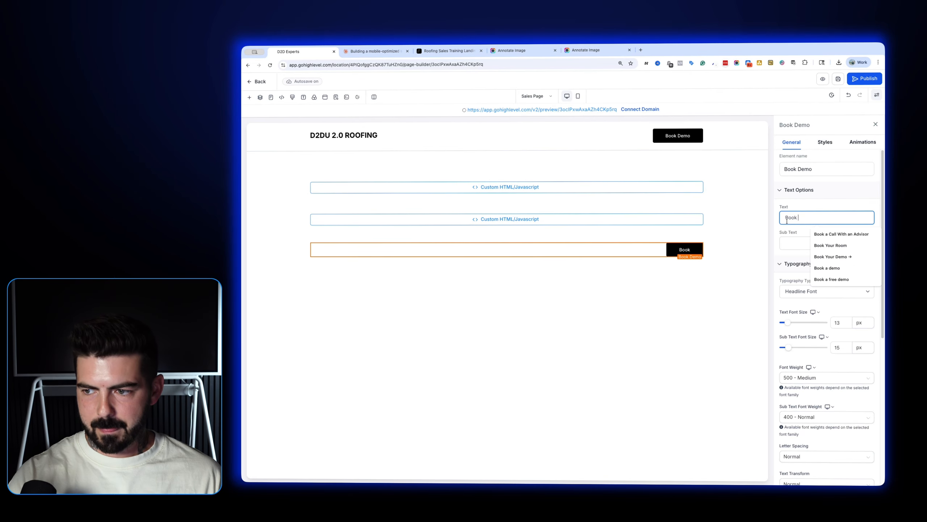
type("Your Demo")
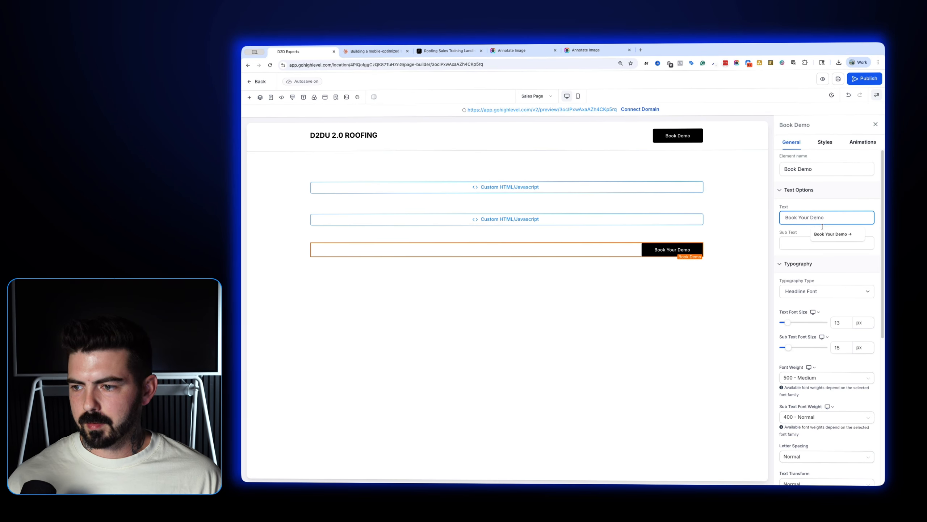
left_click(826, 233)
Center-align the "Book Your Demo →" button within its row
left_click(825, 142)
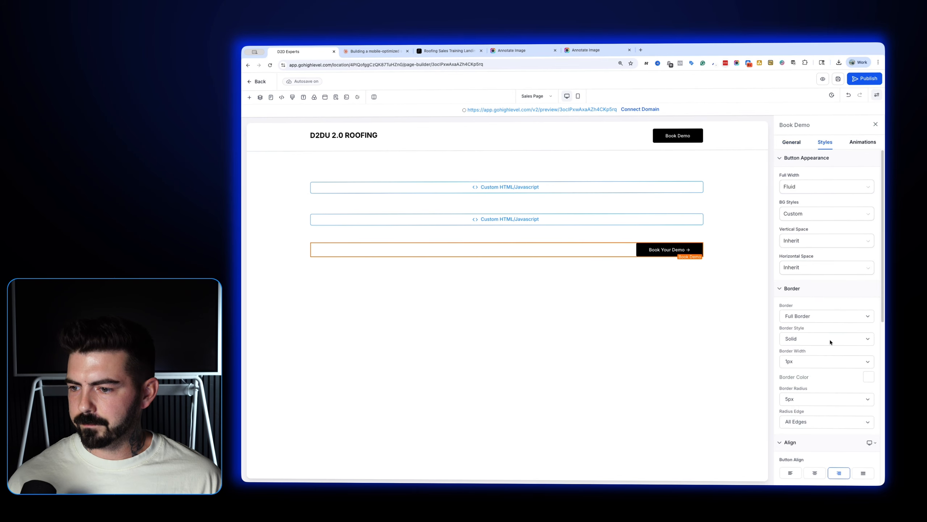
scroll(826, 329, "down", 8)
left_click(814, 179)
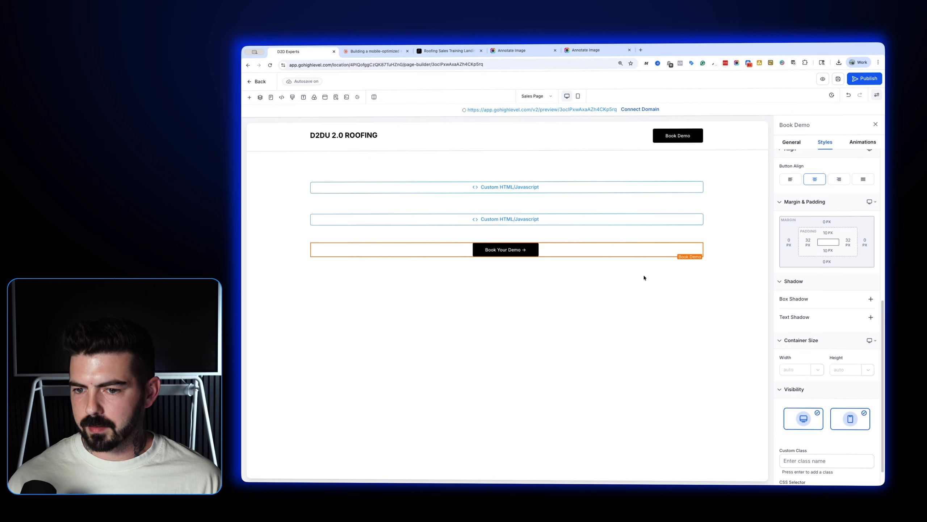
Check the page's typography fonts and set the "Book Your Demo →" button's font weight to 600 - Semi-Bold
scroll(810, 256, "up", 3)
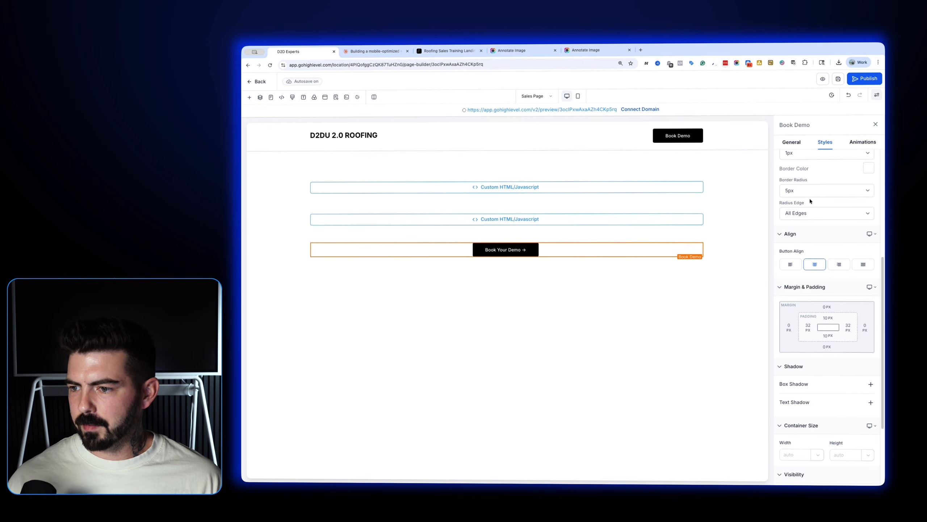
left_click(304, 97)
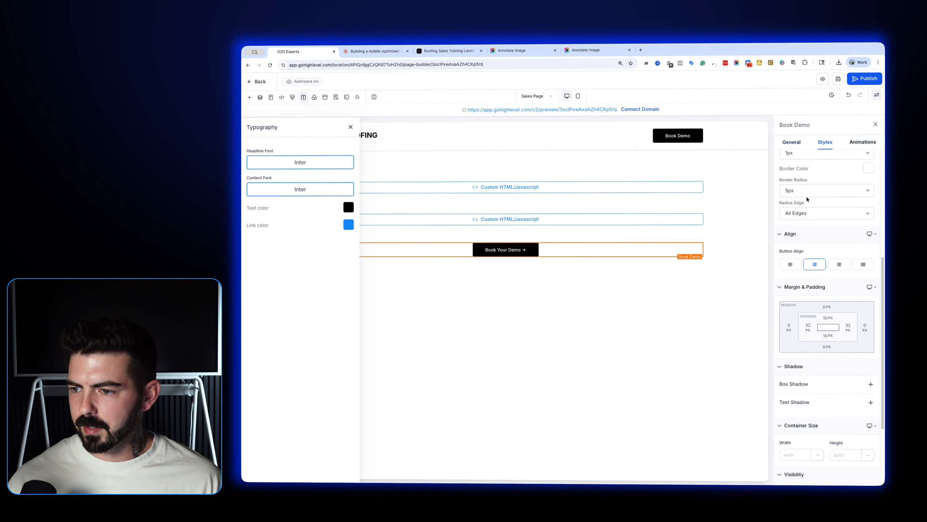
scroll(807, 200, "down", 3)
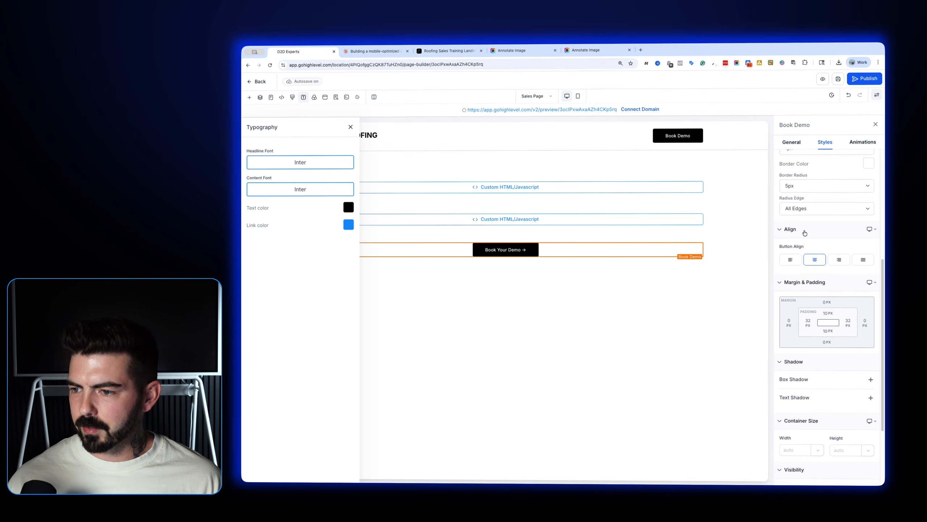
left_click(792, 144)
scroll(817, 297, "down", 2)
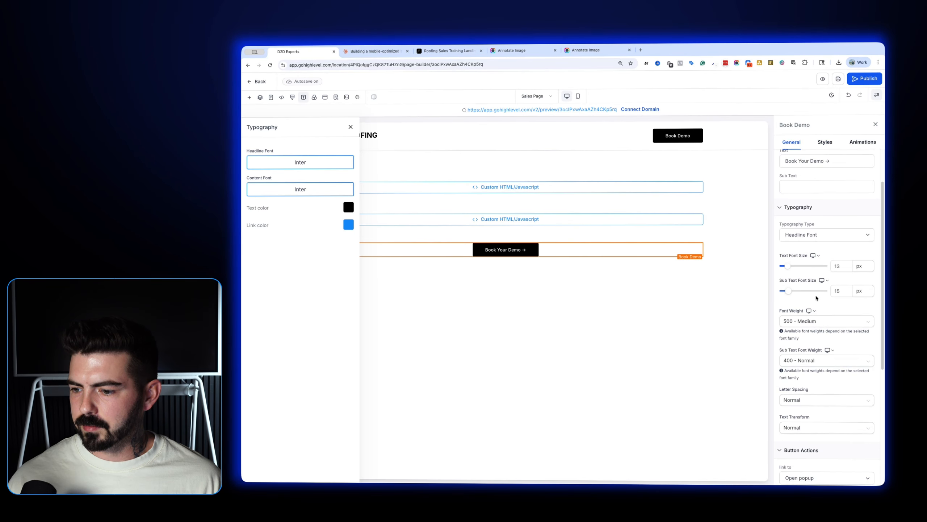
left_click(822, 321)
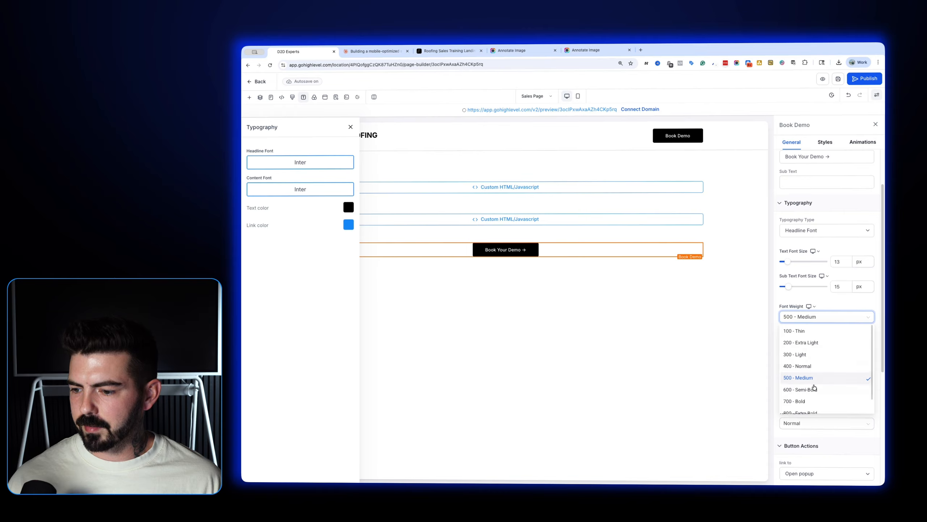
left_click(815, 388)
left_click(618, 307)
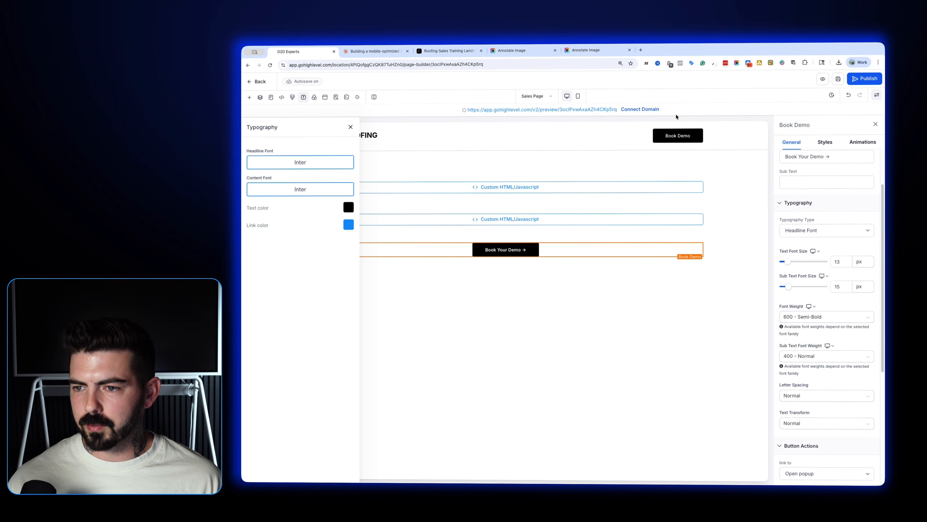
Set the header's Book Demo button to font weight 600 - Semi-Bold and close the typography settings
left_click(678, 135)
left_click(810, 317)
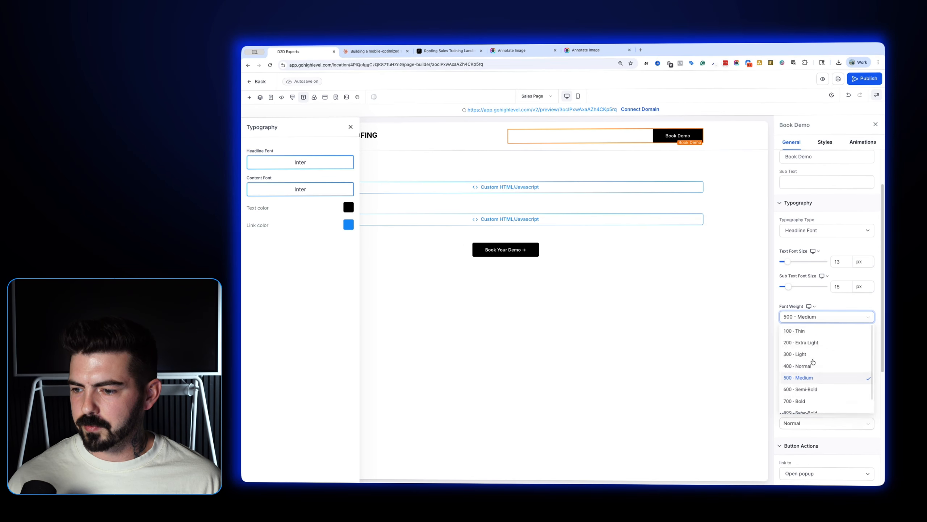
left_click(812, 388)
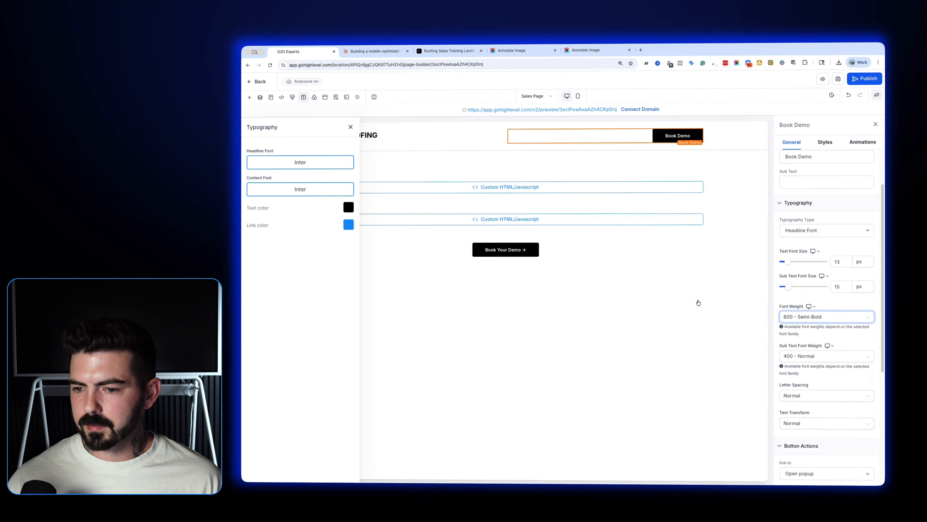
left_click(350, 127)
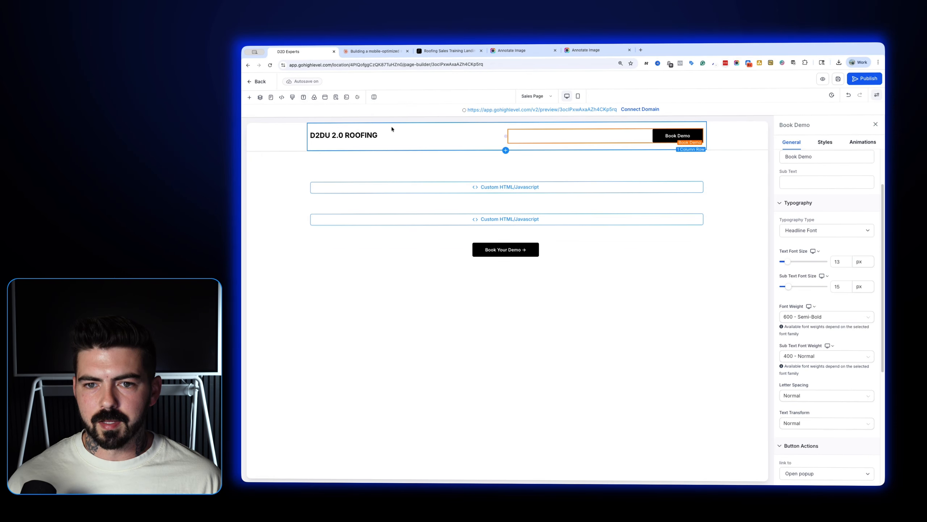
Create a new popup for the page, add a headline element to it, and close the popup
left_click(325, 96)
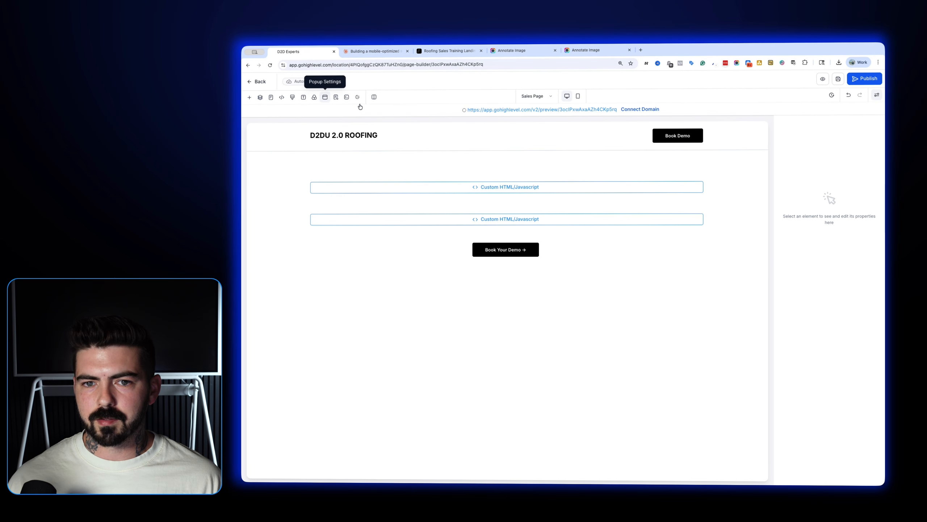
left_click(325, 97)
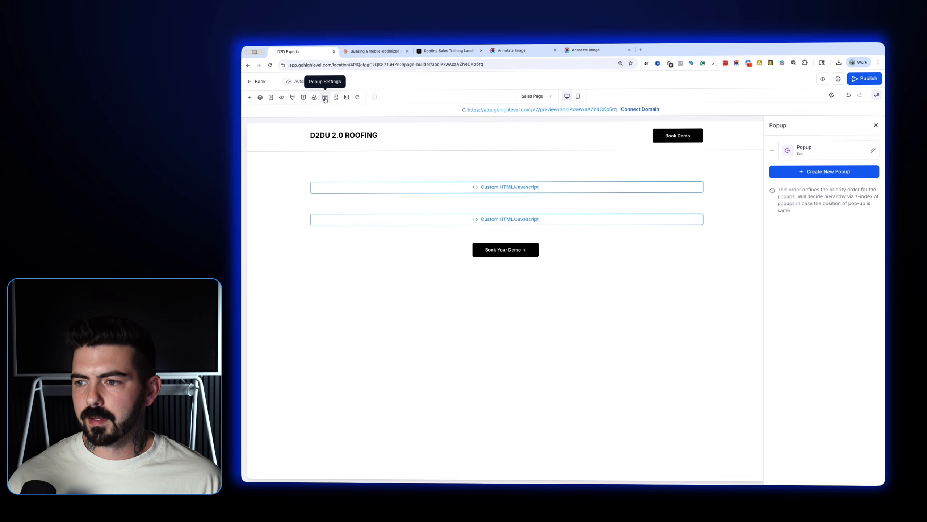
left_click(805, 171)
left_click(505, 222)
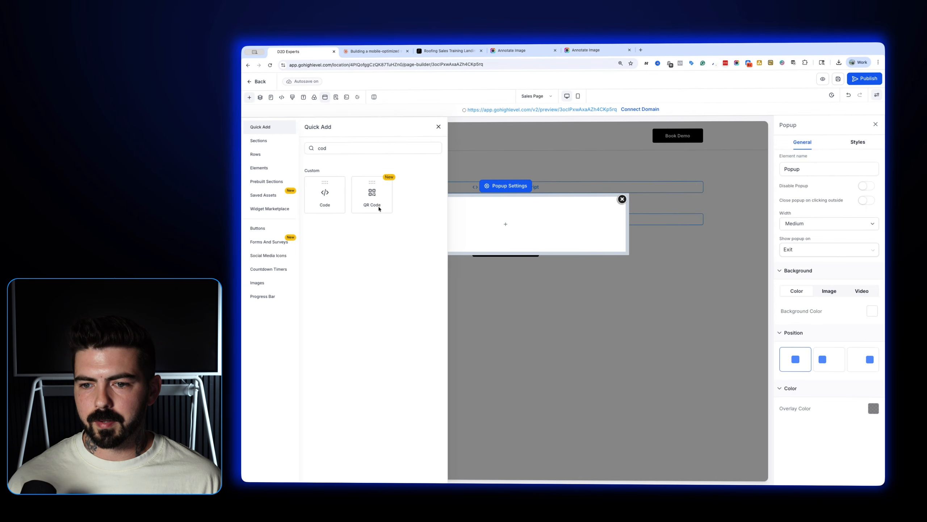
left_click(272, 141)
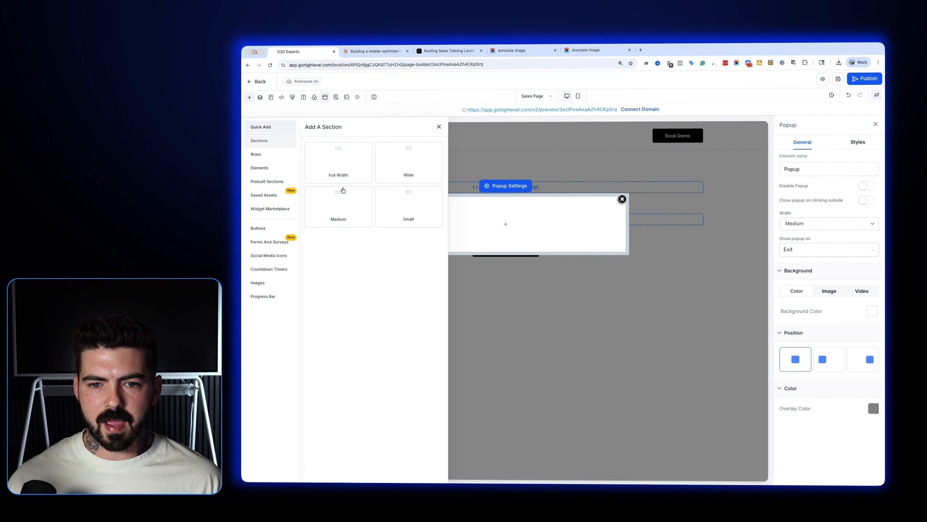
left_click(453, 212)
left_click(505, 223)
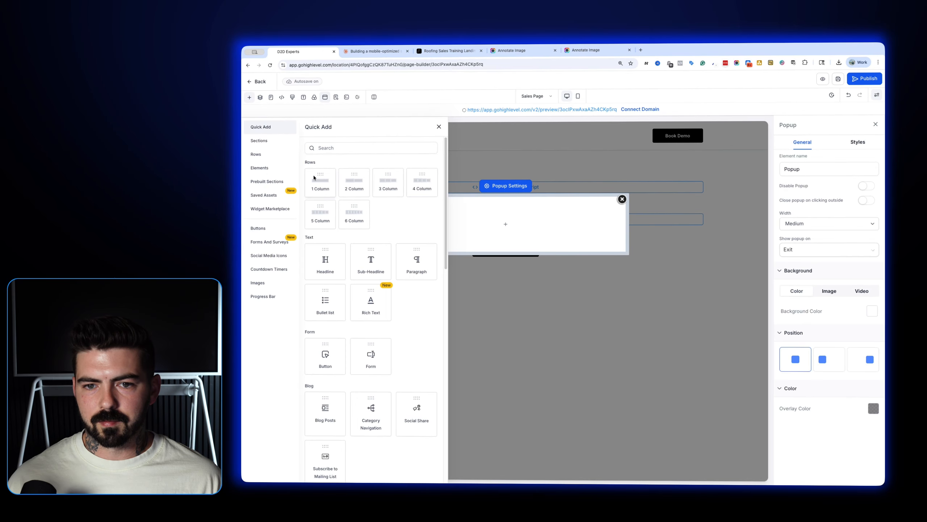
left_click(334, 258)
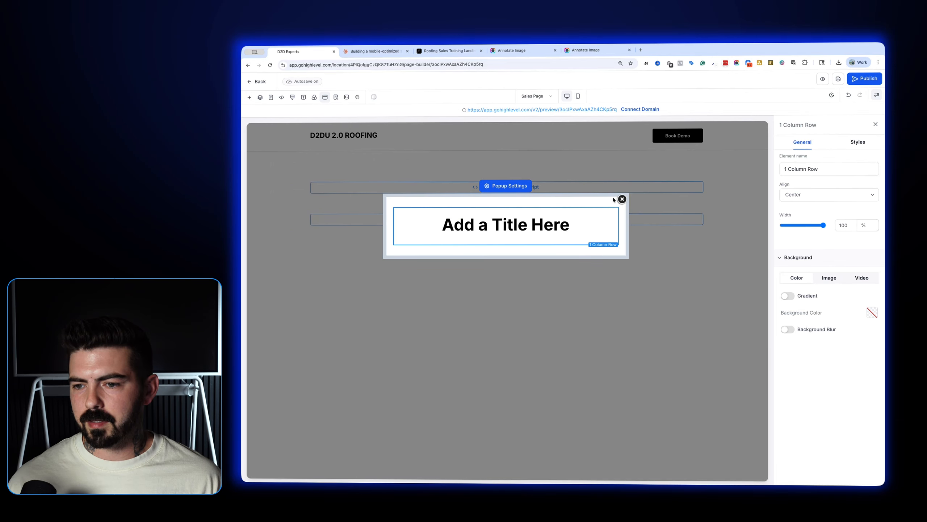
left_click(622, 199)
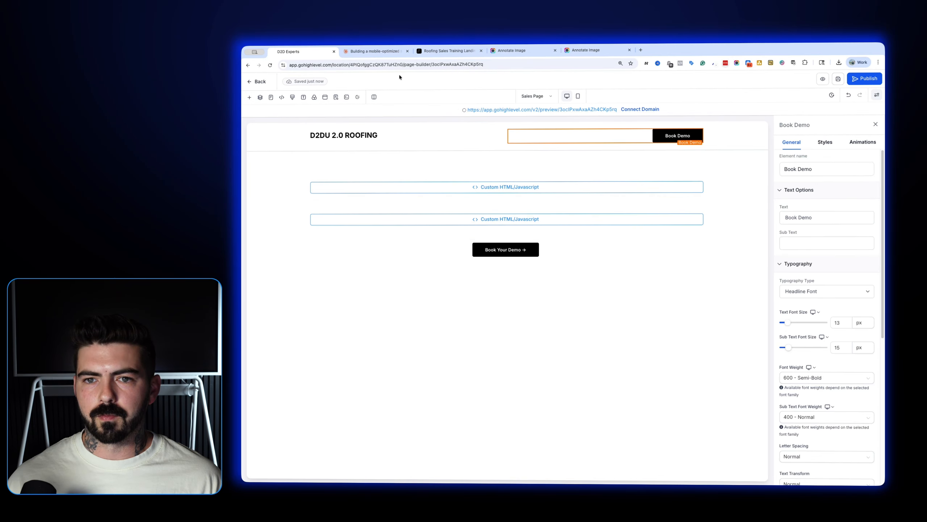
Replace the code in the second custom HTML element with Claude's headline and sub-headline block and save it
left_click(449, 219)
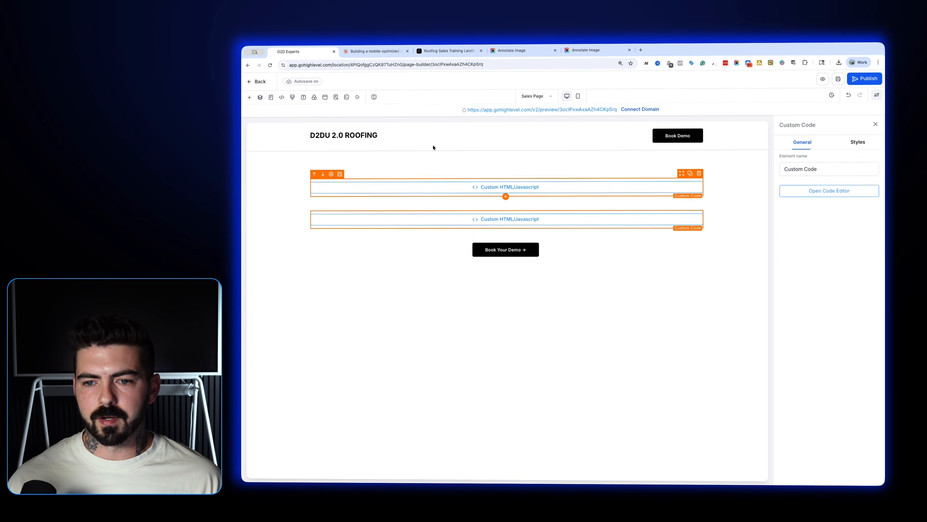
left_click(389, 55)
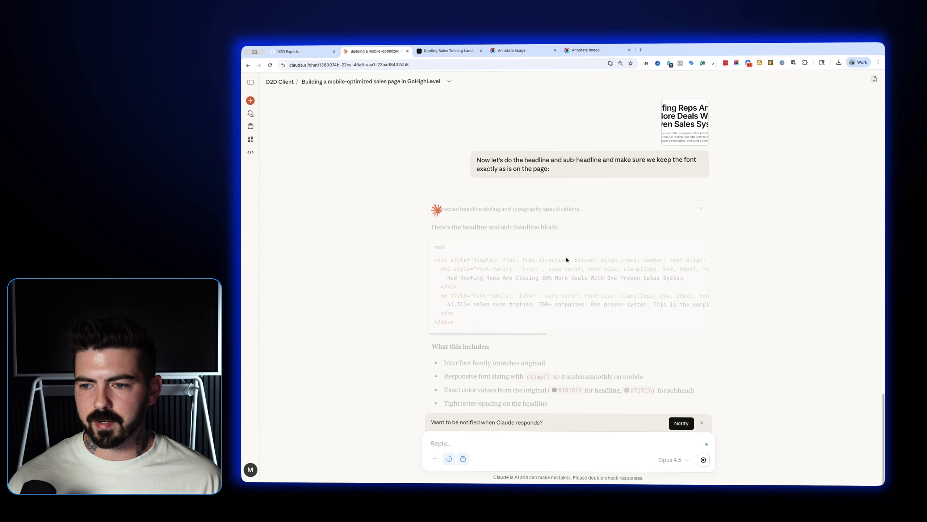
left_click(699, 244)
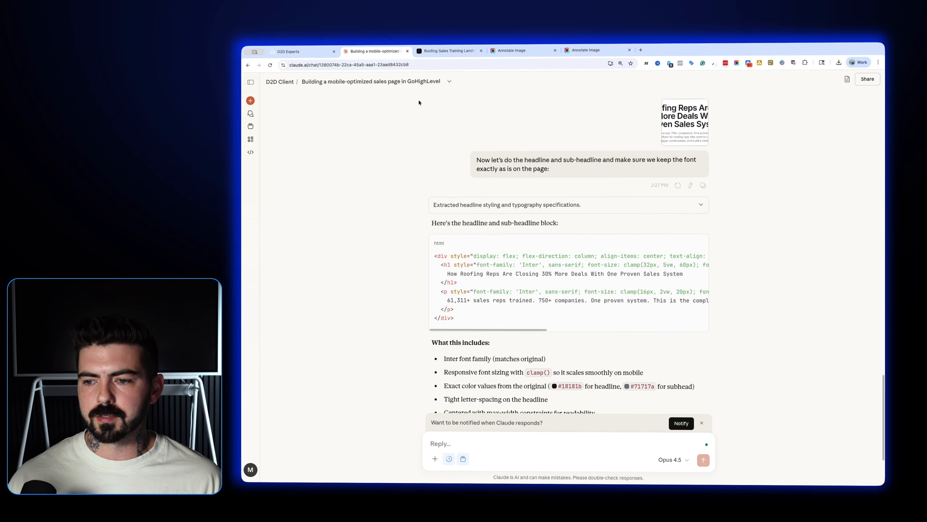
left_click(292, 51)
left_click(829, 190)
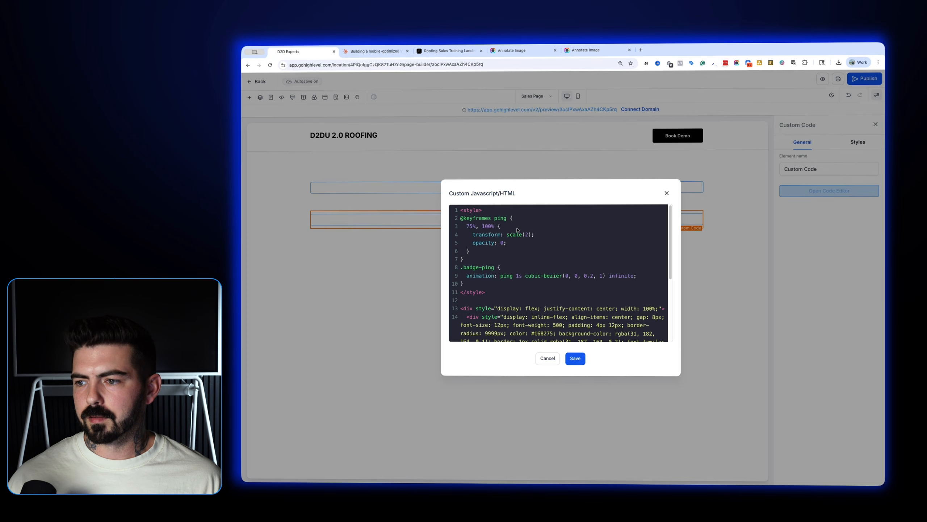
key("super+a")
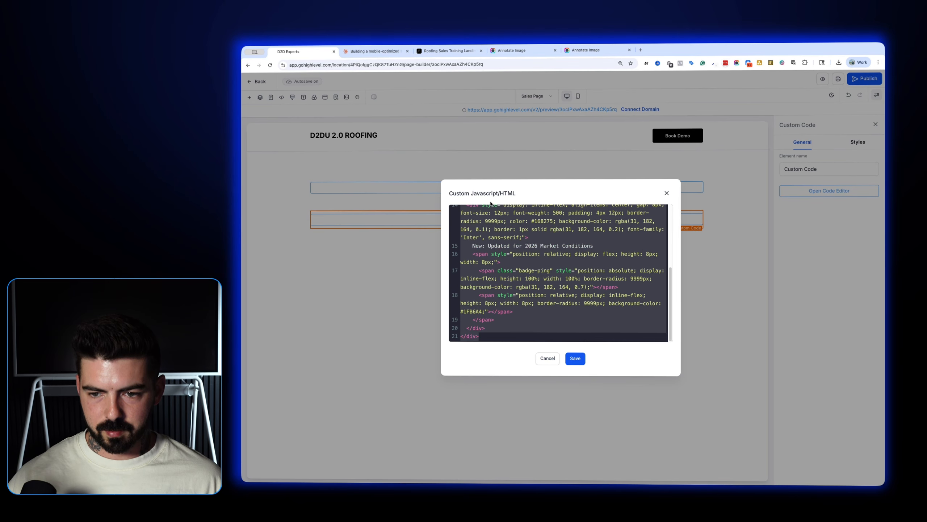
key("super+v")
left_click(576, 360)
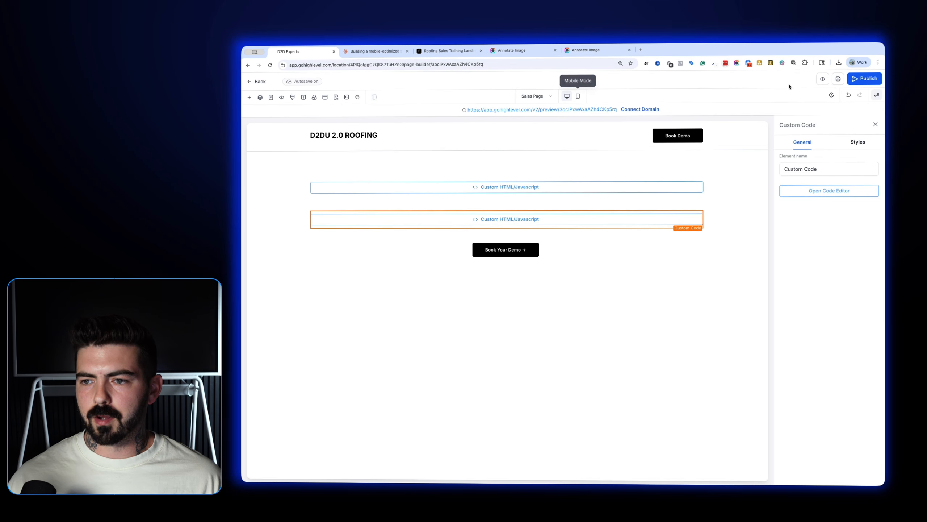
Switch the builder to mobile view, open the page preview and dismiss its popup to examine the hero section
left_click(578, 96)
left_click(551, 109)
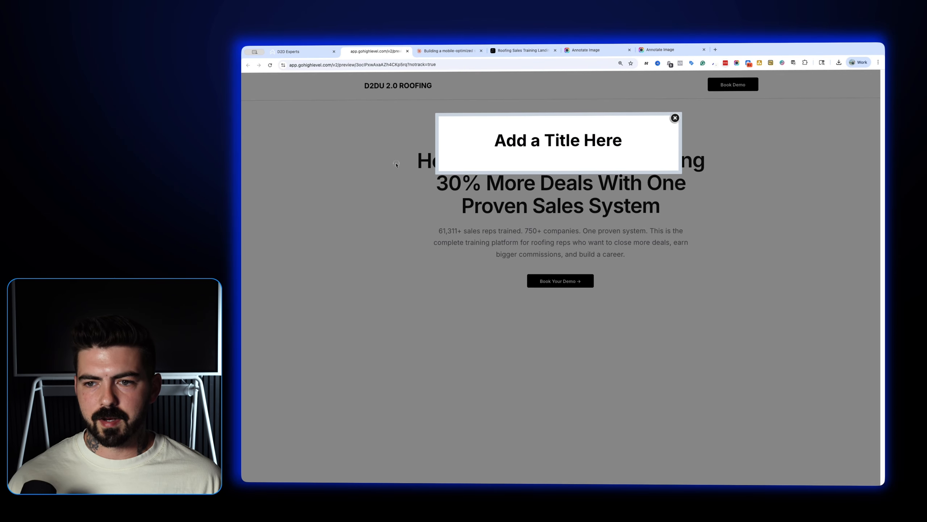
left_click(675, 118)
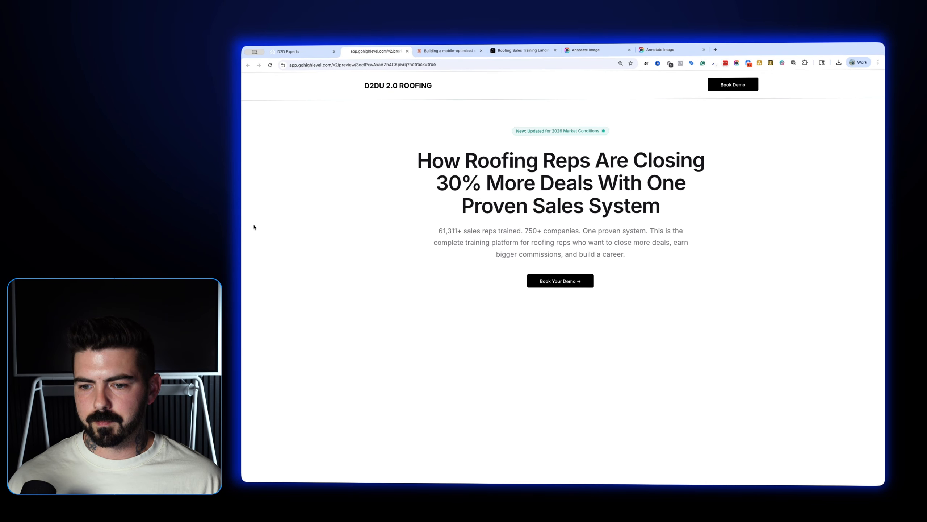
mouse_move(240, 224)
left_mouse_down()
mouse_move(529, 221)
mouse_move(382, 240)
mouse_move(251, 240)
mouse_move(257, 276)
mouse_move(241, 216)
left_mouse_up()
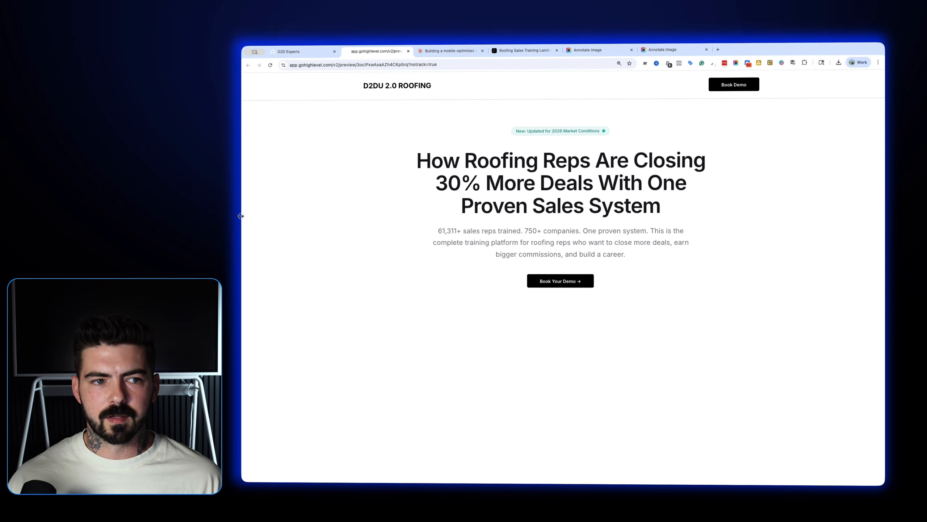
left_click(304, 51)
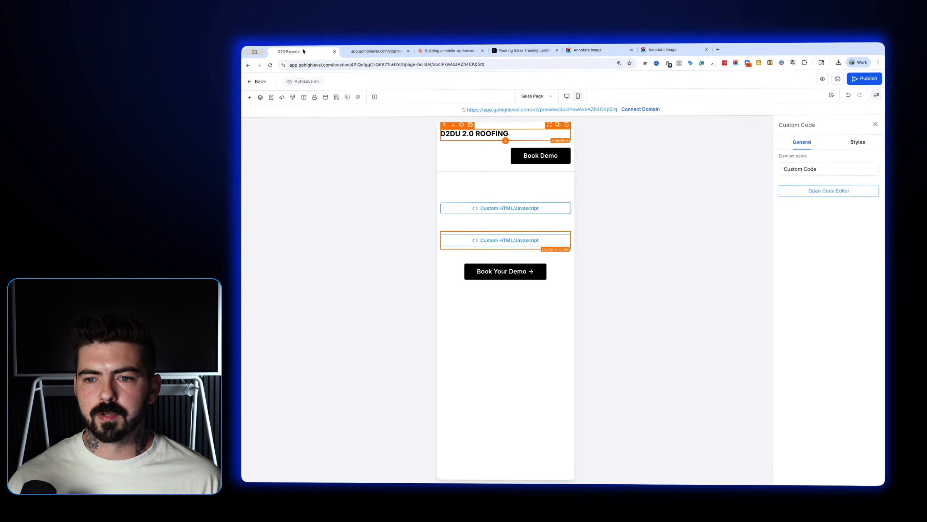
Compare the hero and "Trusted by" row of the original Aura page with the GoHighLevel preview, and return to the builder
left_click(448, 51)
left_click(513, 51)
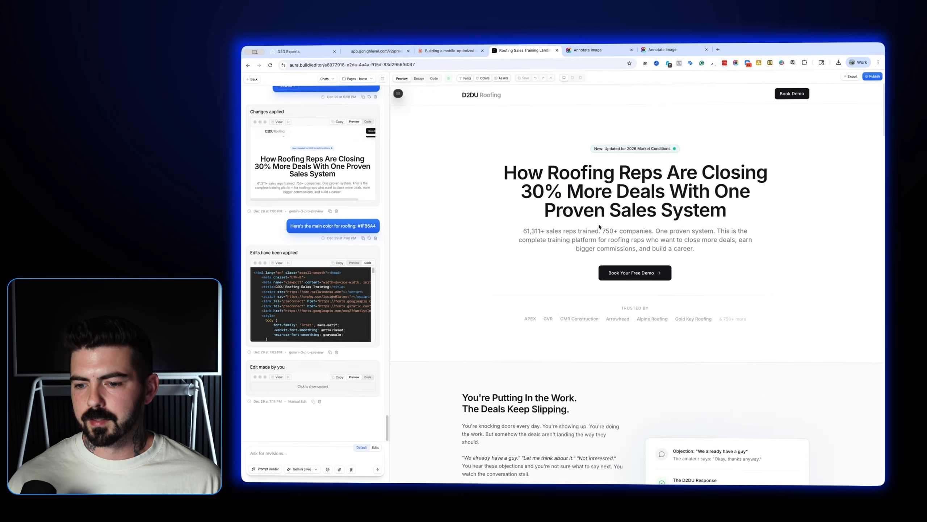
scroll(630, 296, "down", 2)
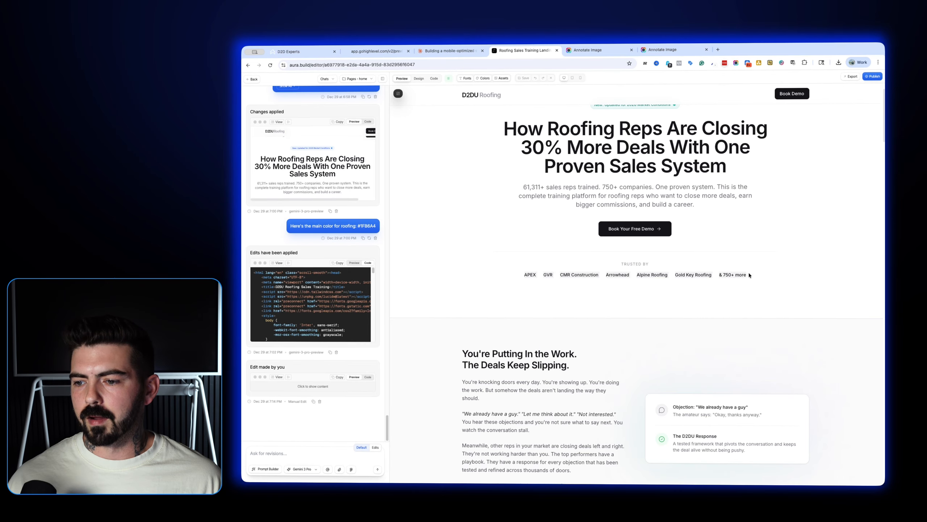
left_click(393, 58)
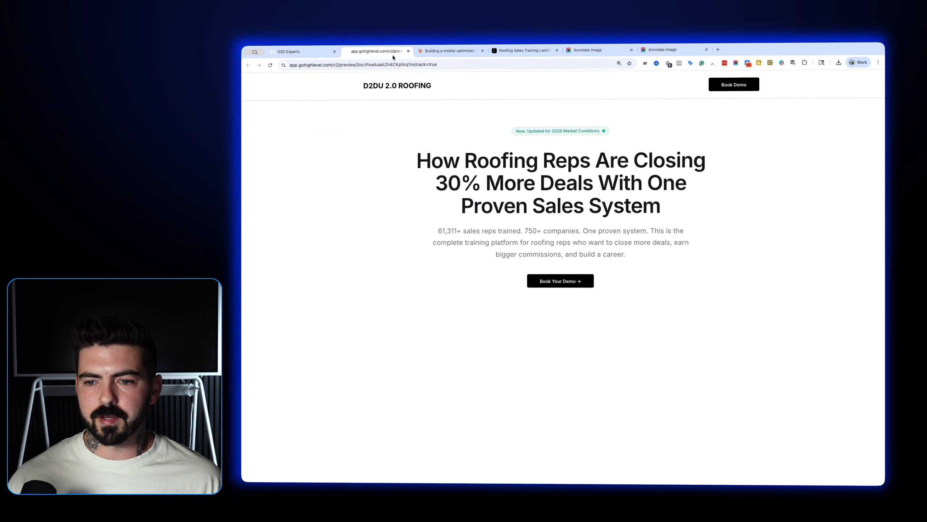
left_click(292, 51)
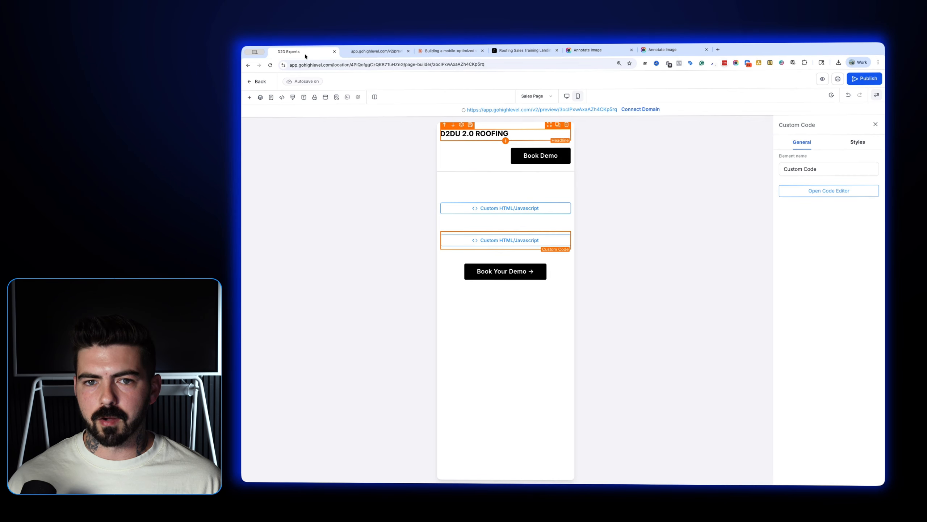
Return the builder to desktop view and set the width of the "Book Your Demo →" button's row to 65%
left_click(566, 97)
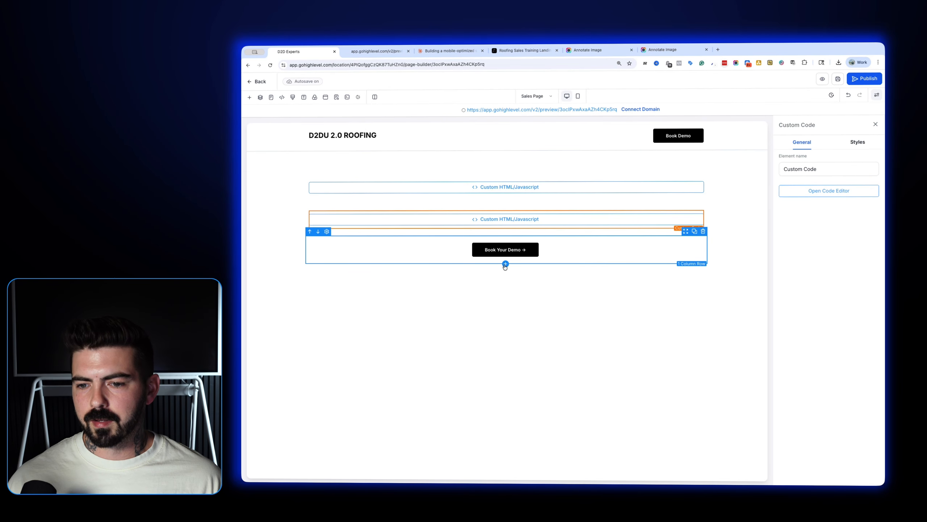
left_click(645, 240)
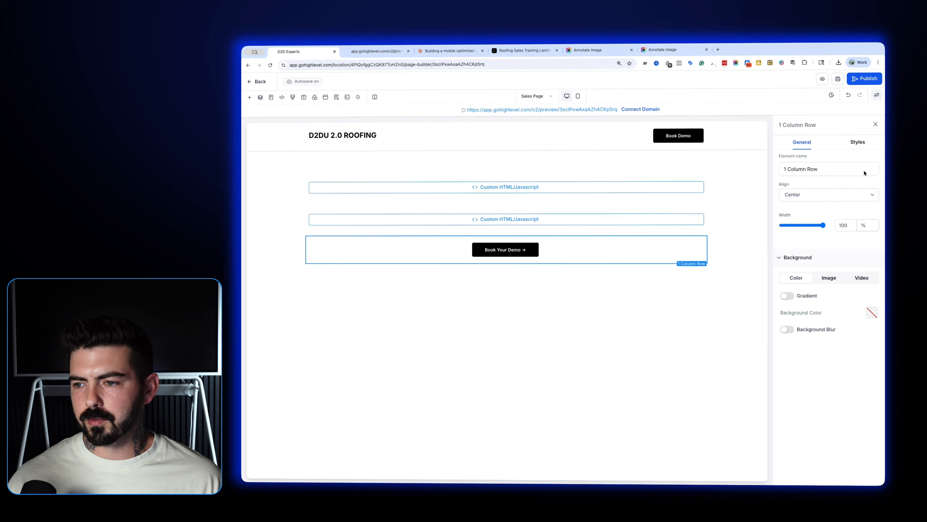
left_click_drag(819, 224, 802, 225)
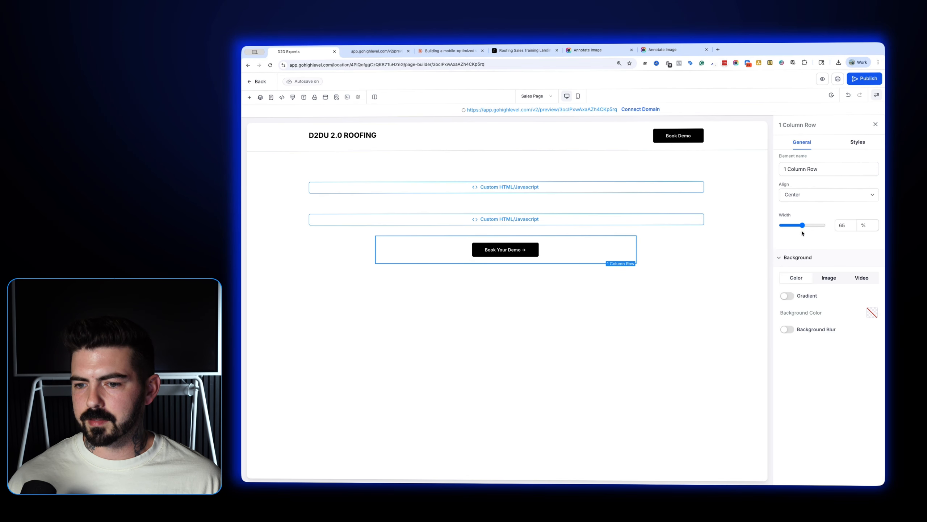
Give the "Book Your Demo →" button's row a 1px bottom border in Gray #cbd5e0
left_click(854, 142)
left_click(818, 182)
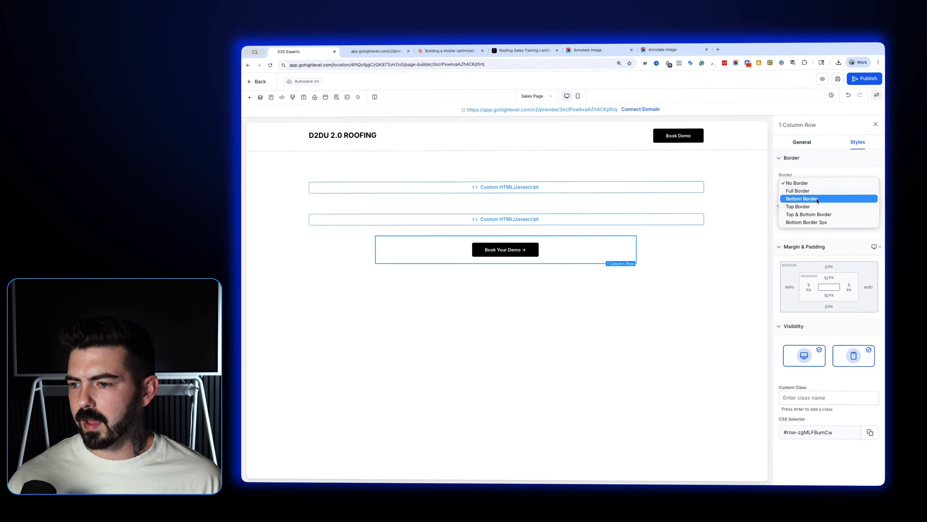
left_click(817, 199)
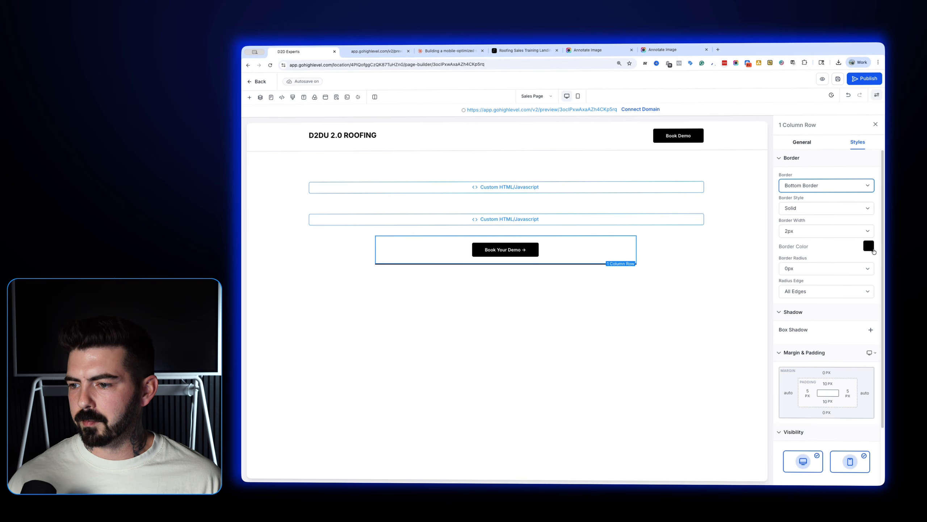
left_click(869, 245)
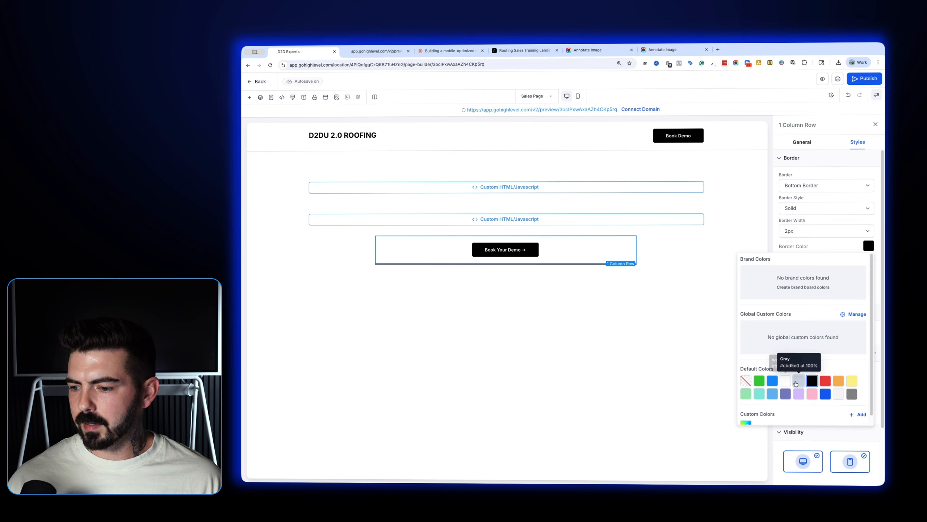
left_click(798, 380)
left_click(836, 231)
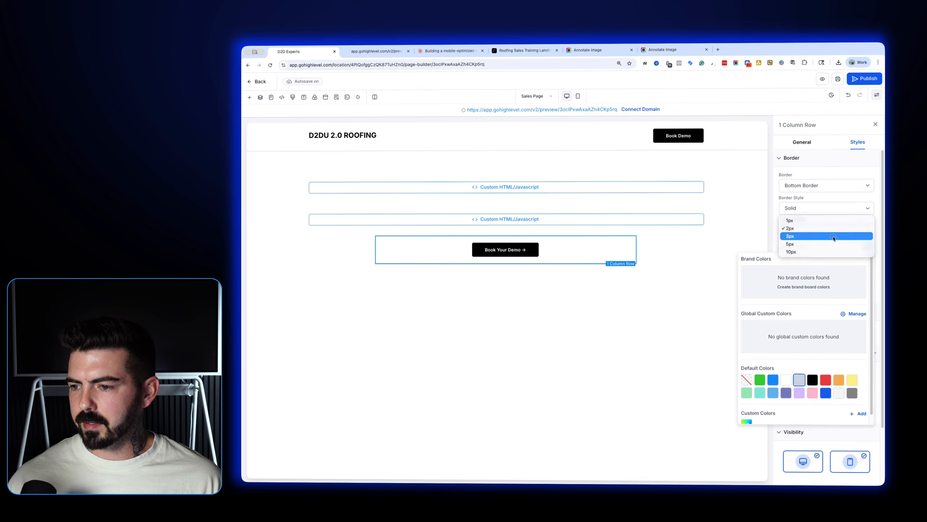
left_click(825, 221)
left_click(693, 305)
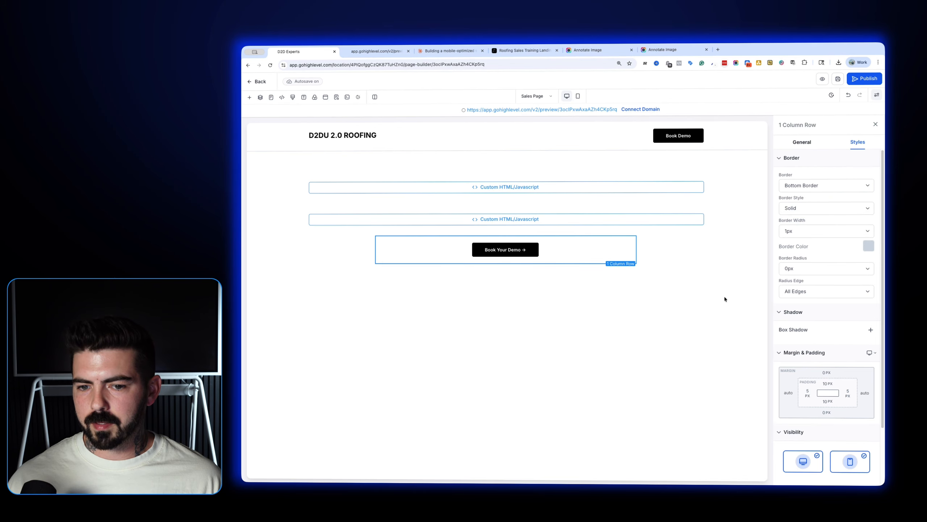
left_click(676, 239)
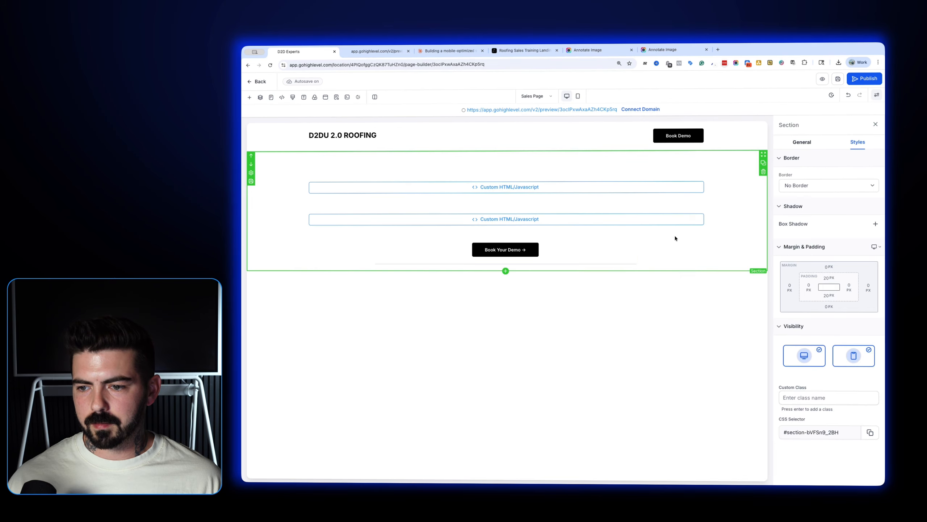
left_click(616, 262)
Check the divider spacing on the Aura page and set the demo button row's bottom padding to 40 px
left_click(525, 50)
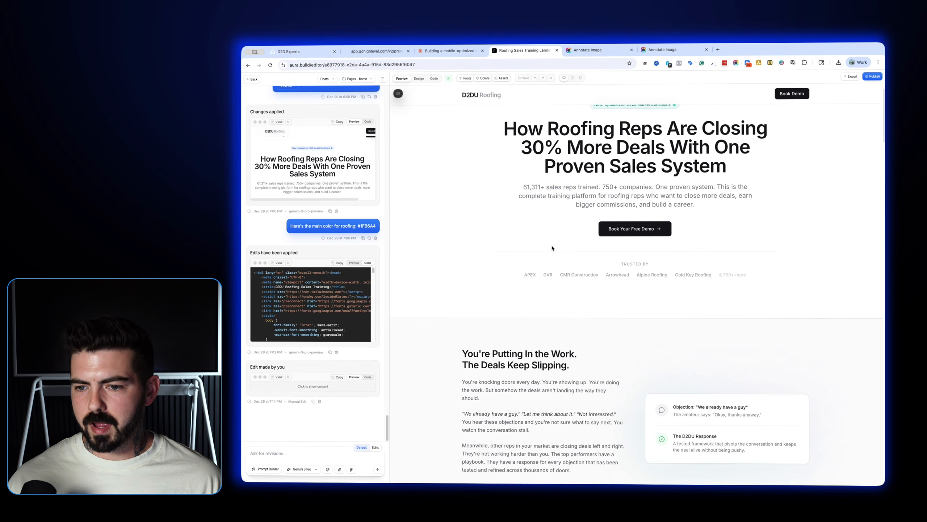
left_click(378, 51)
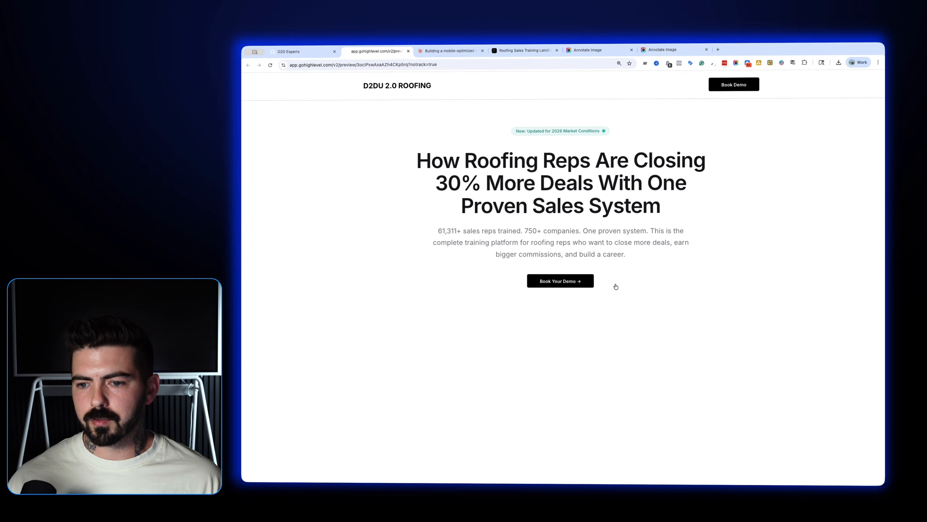
left_click(312, 55)
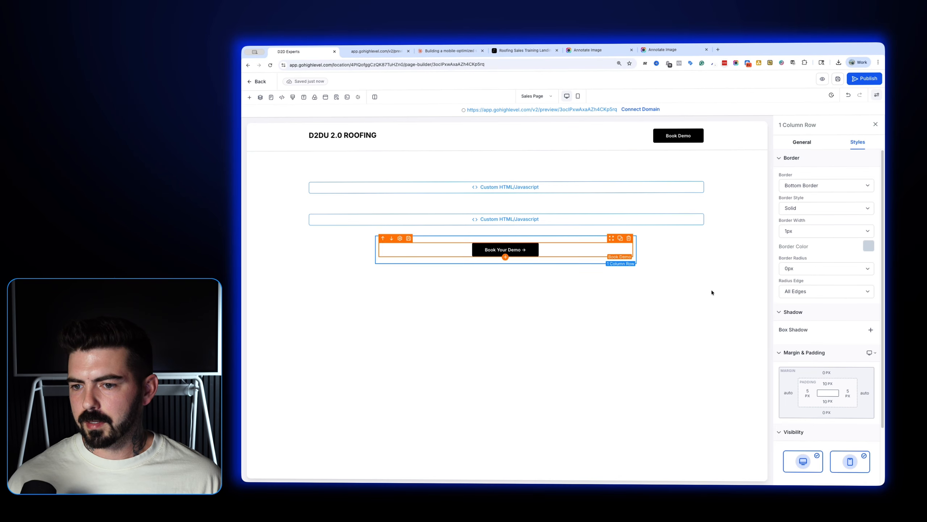
left_click(828, 401)
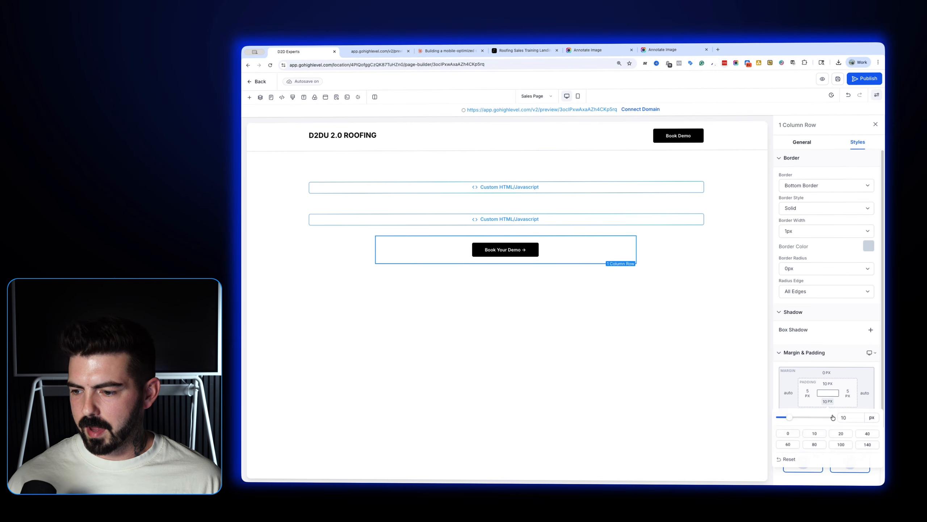
left_click(859, 436)
left_click(708, 334)
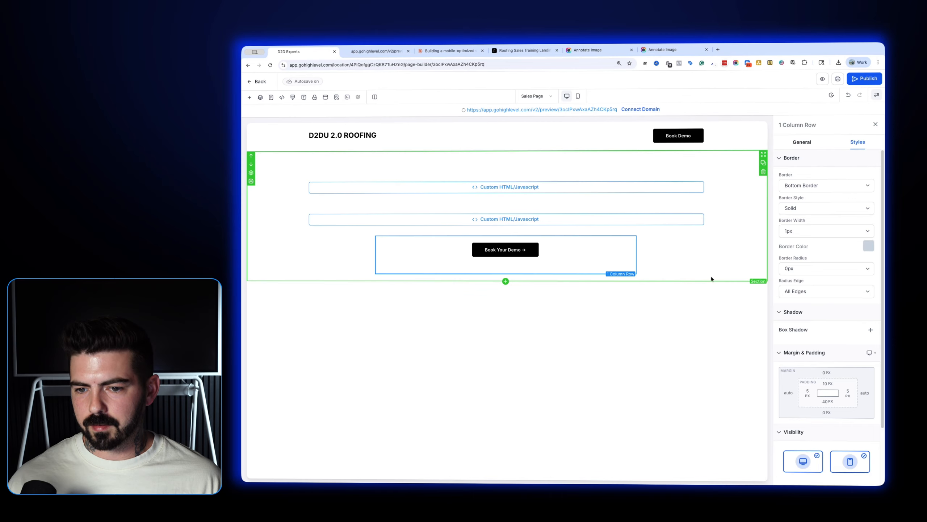
left_click(700, 257)
Compare the divider with the Aura page and set the demo button row's bottom border color to Smoke #f5f5f5
left_click(470, 51)
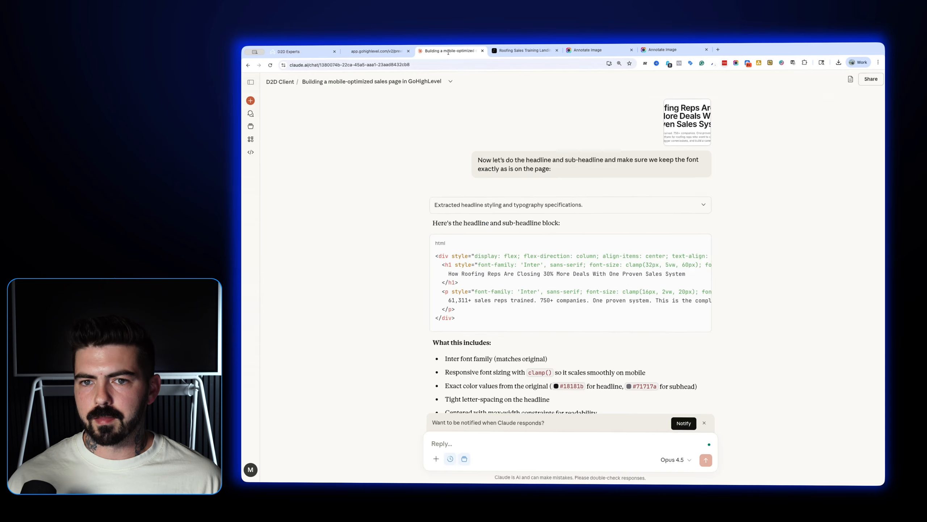
left_click(518, 50)
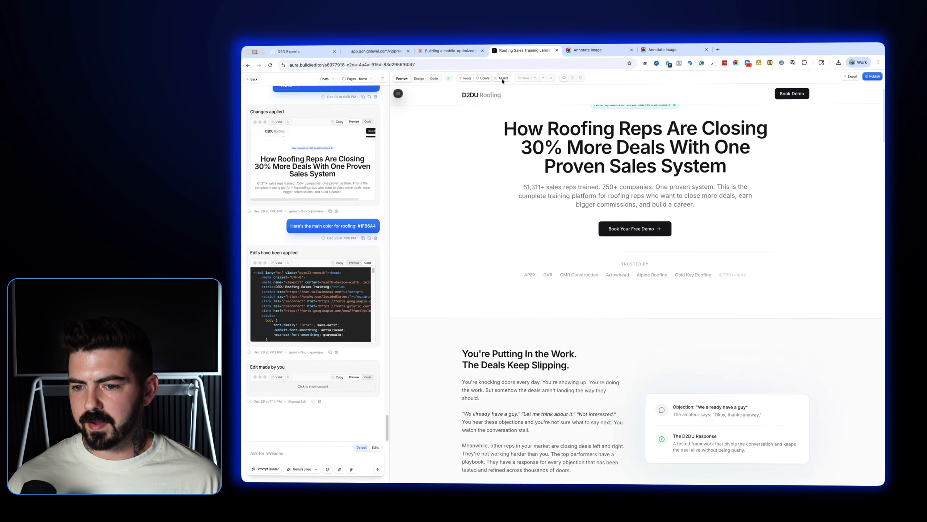
left_click(302, 53)
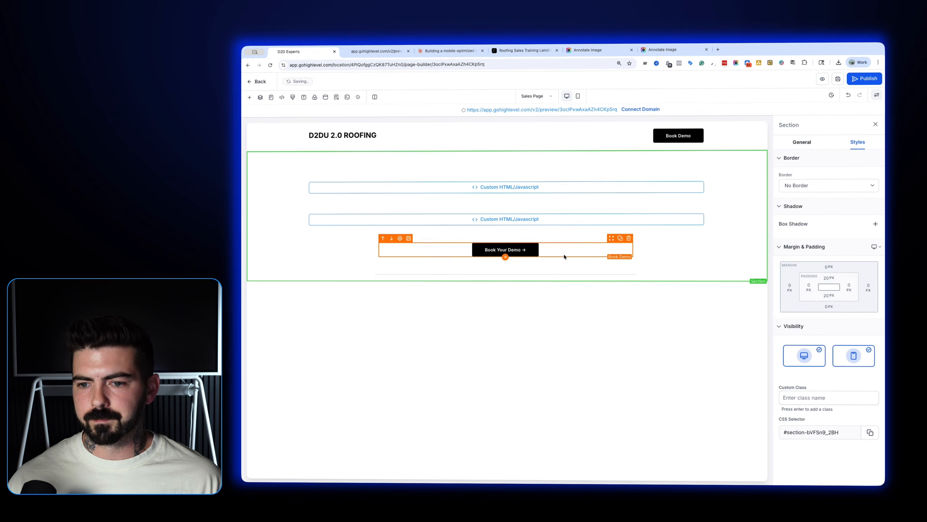
left_click(593, 271)
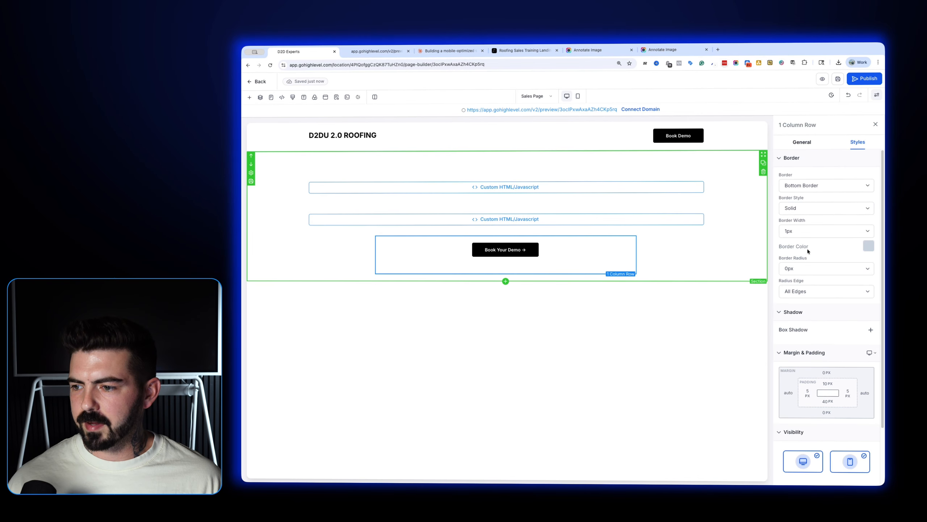
left_click(869, 246)
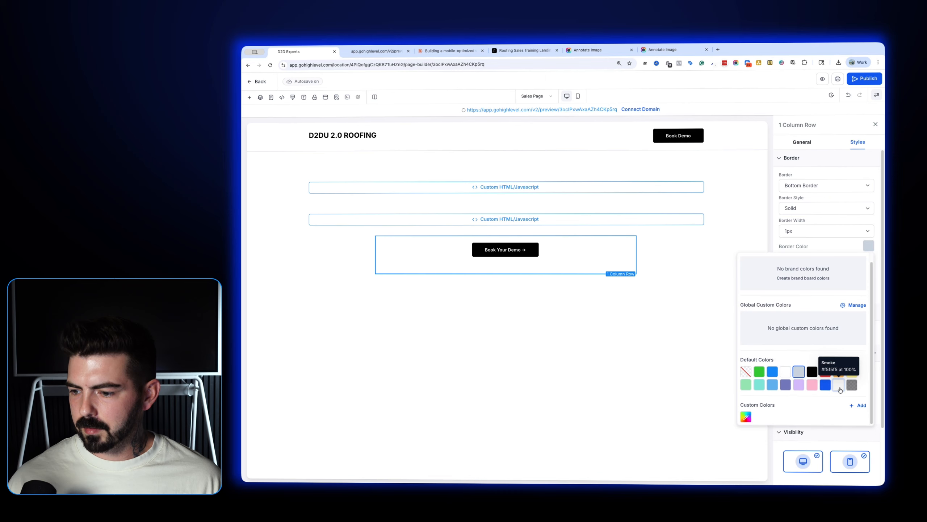
left_click(839, 387)
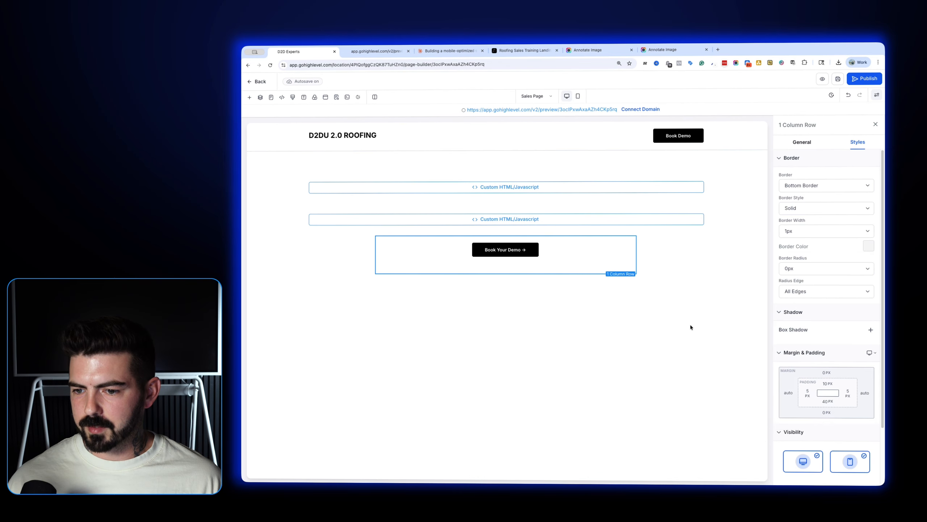
left_click(694, 264)
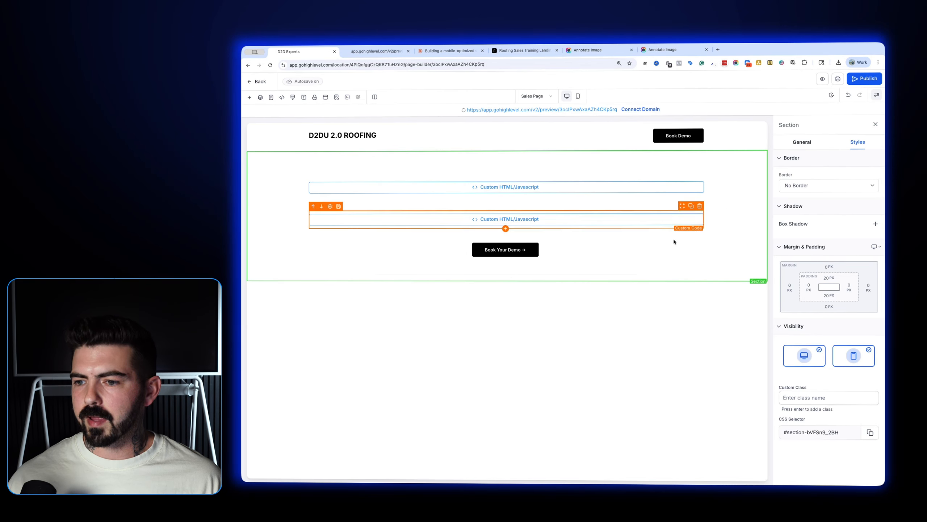
Add a one-column row below the "Book Your Demo →" button's row
left_click(503, 274)
scroll(389, 222, "down", 5)
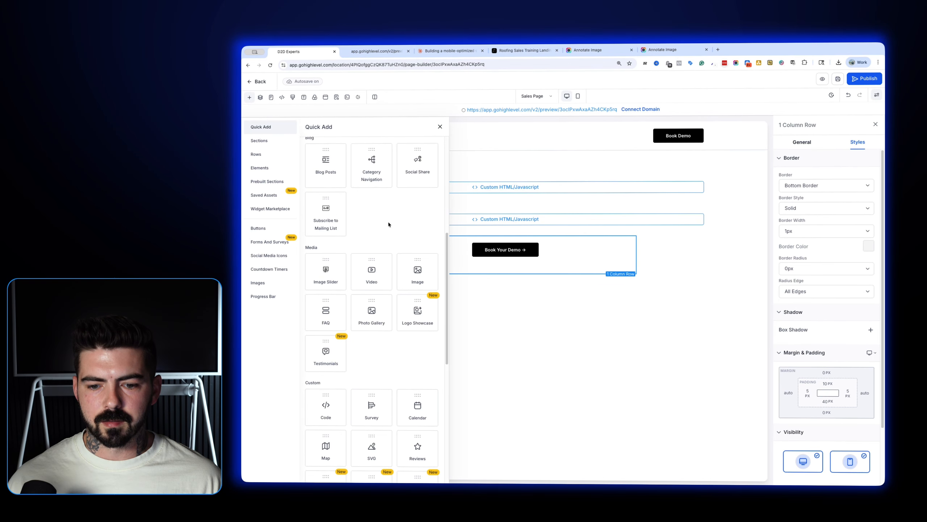
scroll(366, 205, "up", 5)
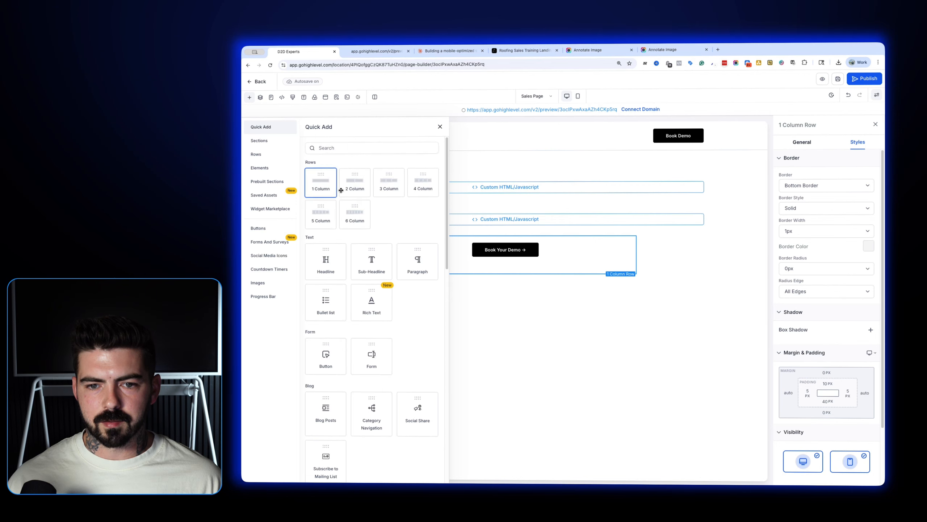
left_click_drag(341, 190, 509, 297)
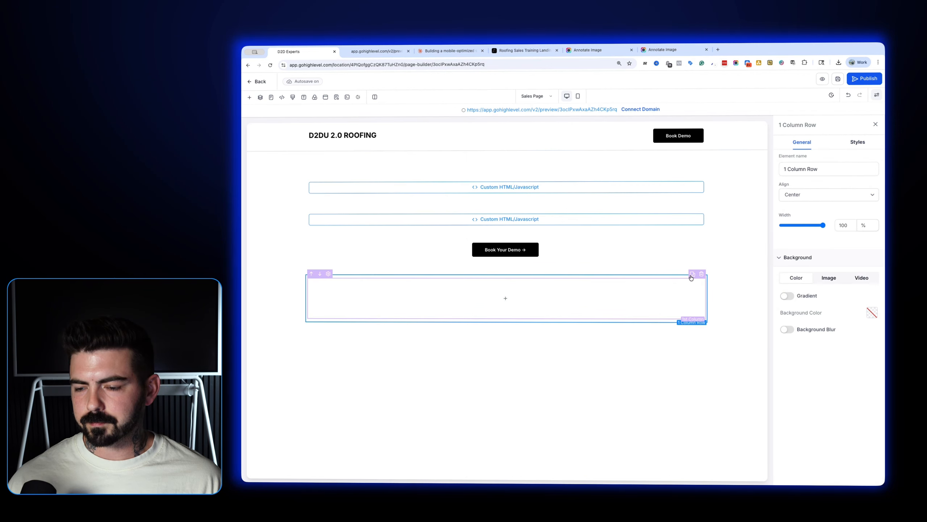
Check the trusted-by strip on the Aura page and add a Sub-Headline element to the new empty row in the builder
left_click(525, 51)
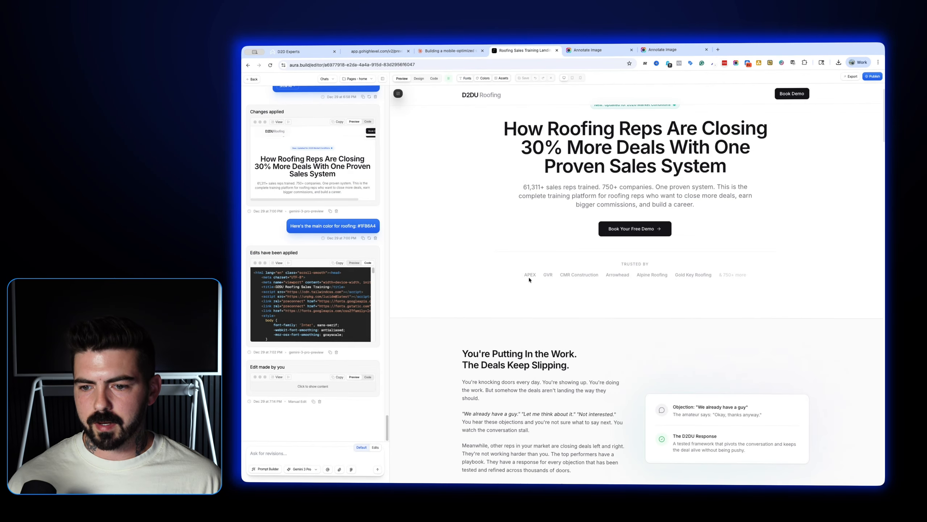
left_click(446, 53)
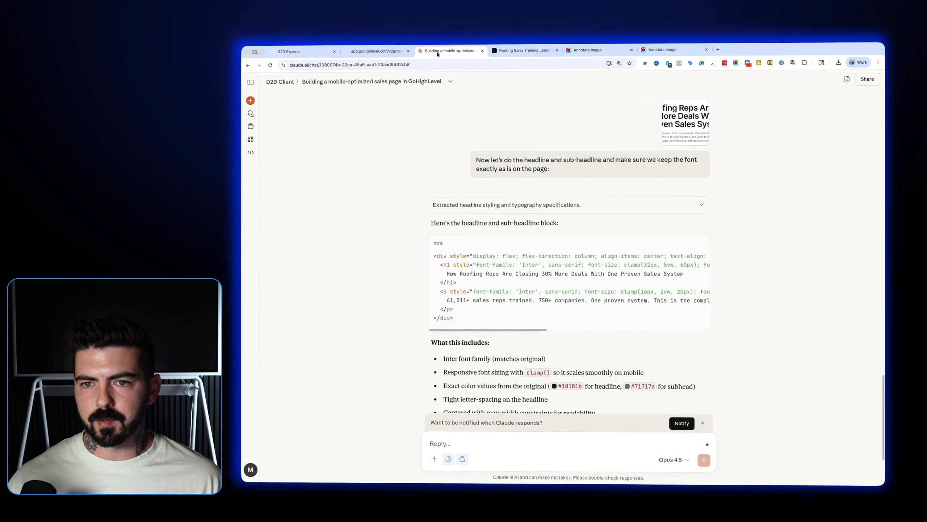
left_click(376, 51)
left_click(302, 54)
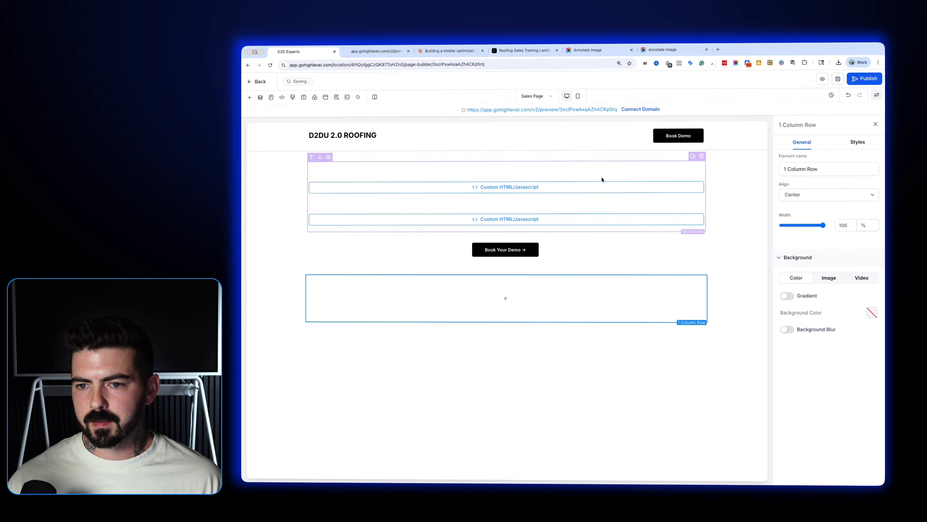
left_click(510, 299)
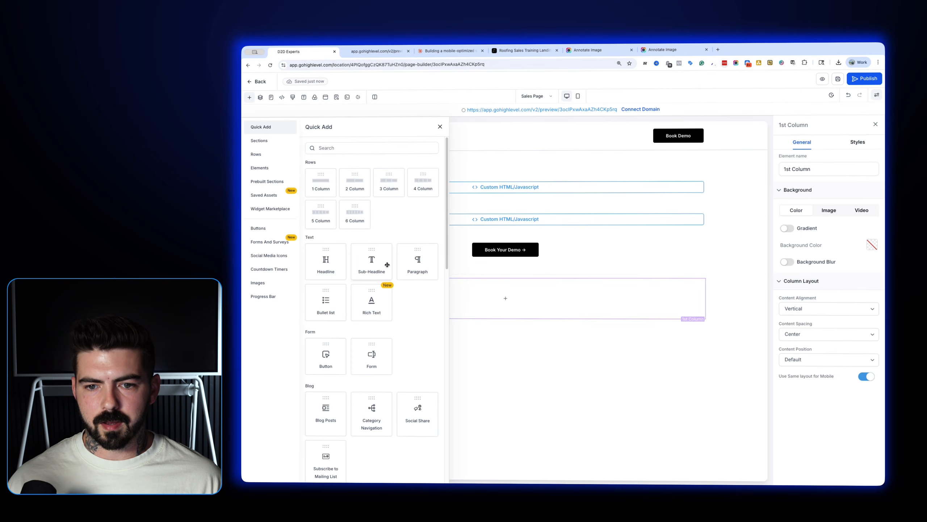
left_click(387, 265)
Replace the sub-headline's placeholder text with "TRUSTED BY" and make it bold
triple_click(506, 294)
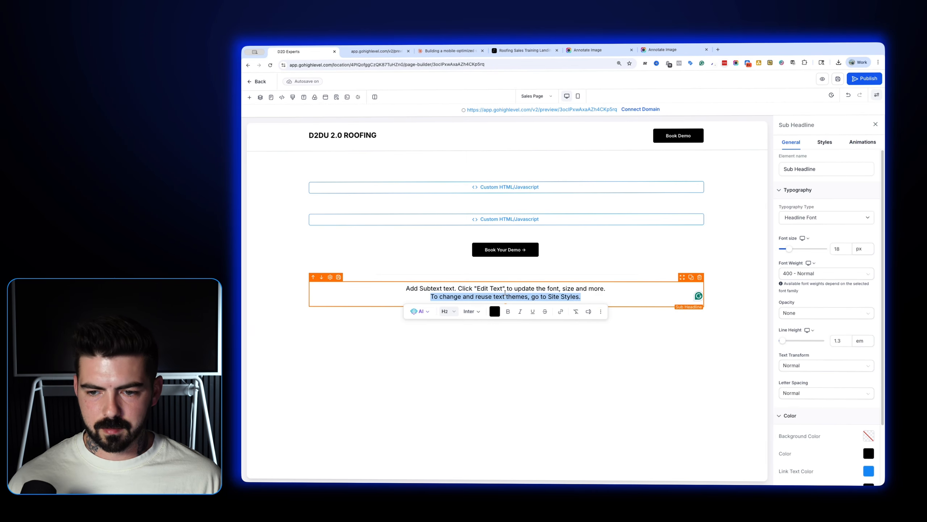
key("ctrl+a")
type("TRUSTED")
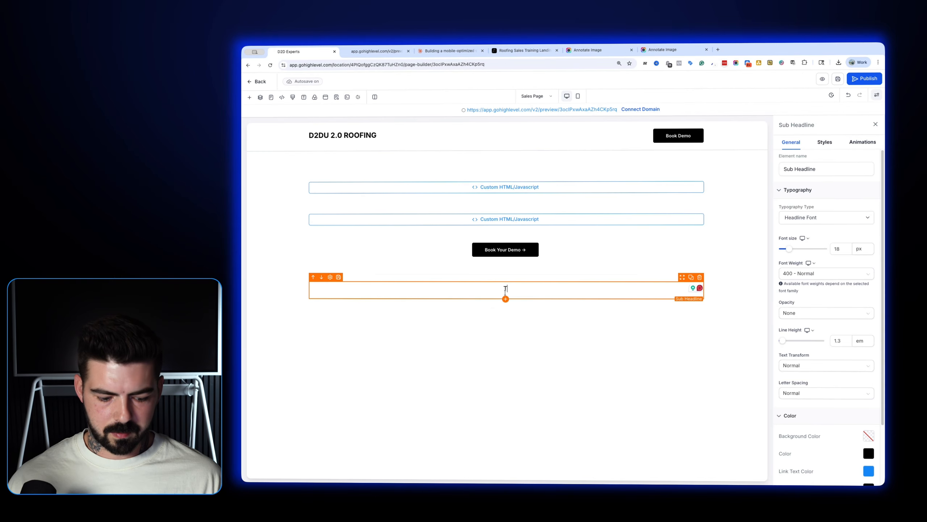
type(" B")
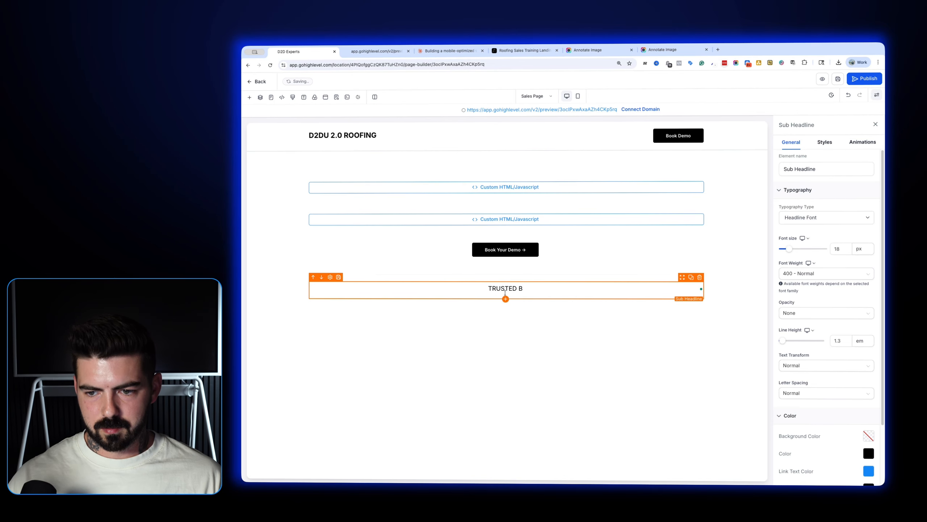
type("Y")
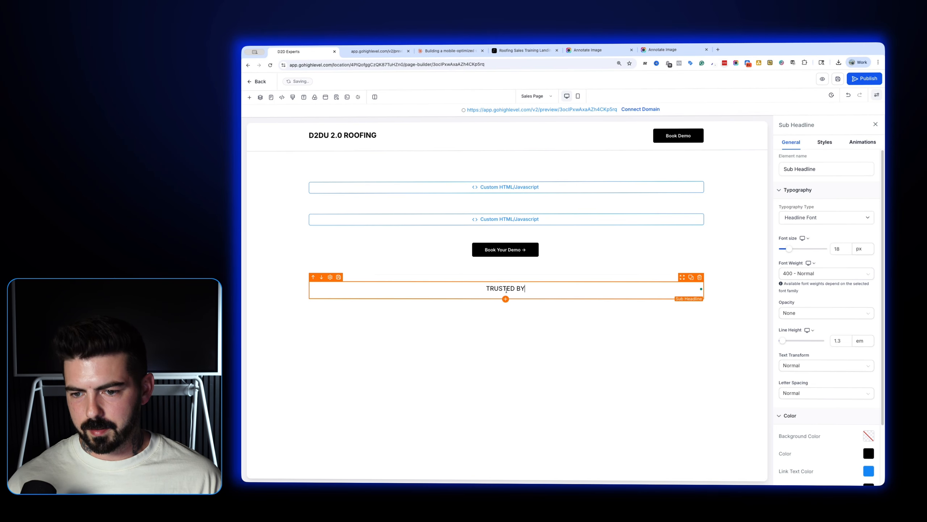
key("ctrl+a")
key("ctrl+b")
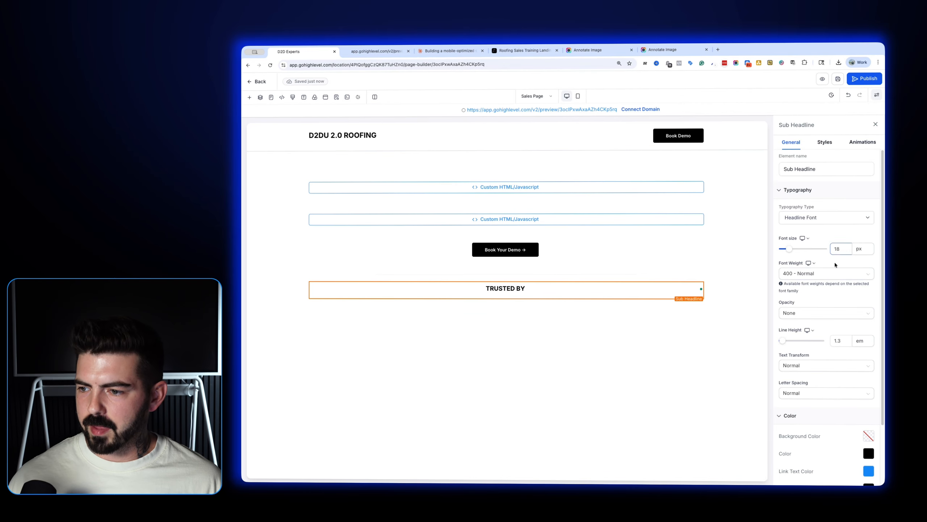
Try Smoke #f5f5f5 and Gray #cbd5e0 as the "TRUSTED BY" text color, ending on Gray
left_click(868, 452)
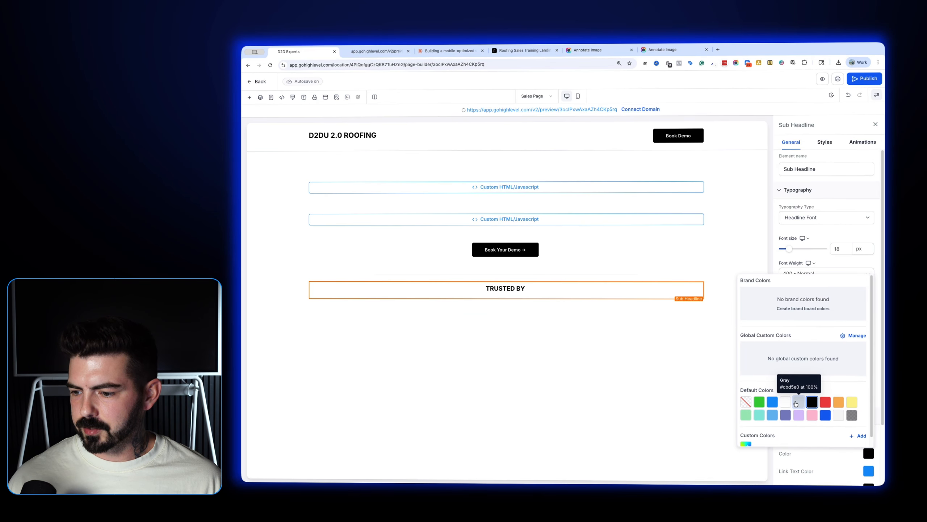
left_click(798, 402)
left_click(838, 416)
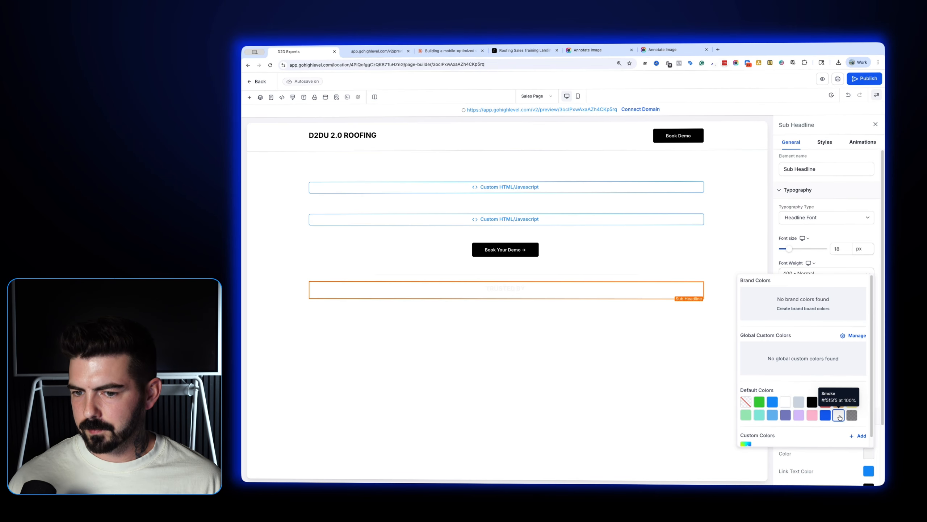
left_click(799, 402)
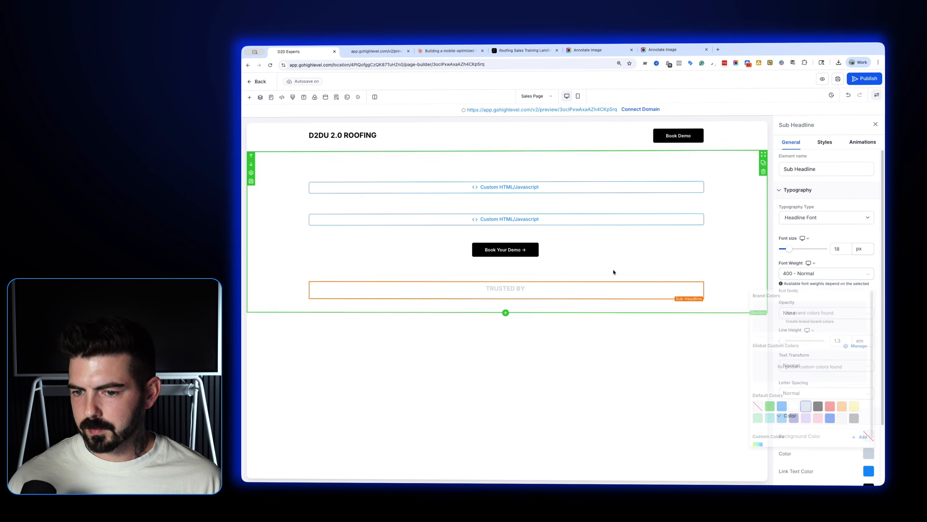
Sample the "TRUSTED BY" text color #A8A8B0 on the Aura page, return to the builder and close the old preview tab
left_click(516, 52)
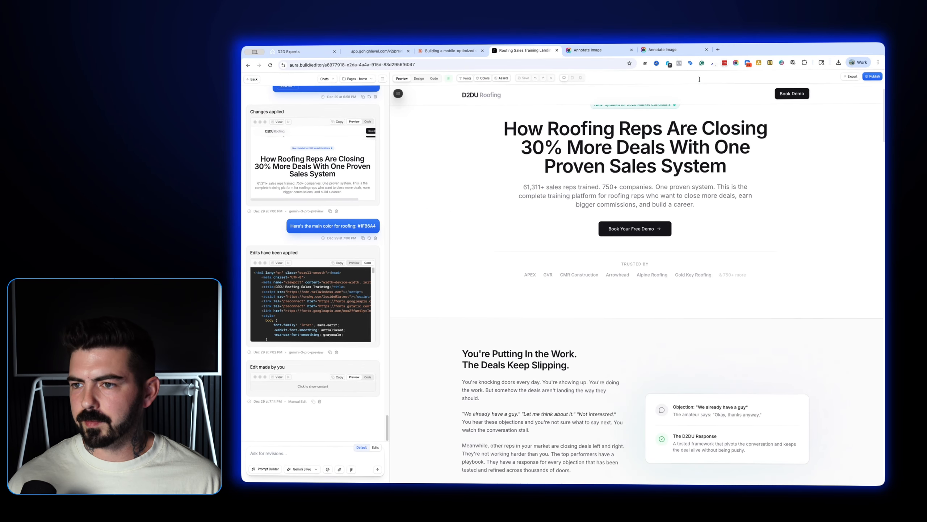
left_click(713, 63)
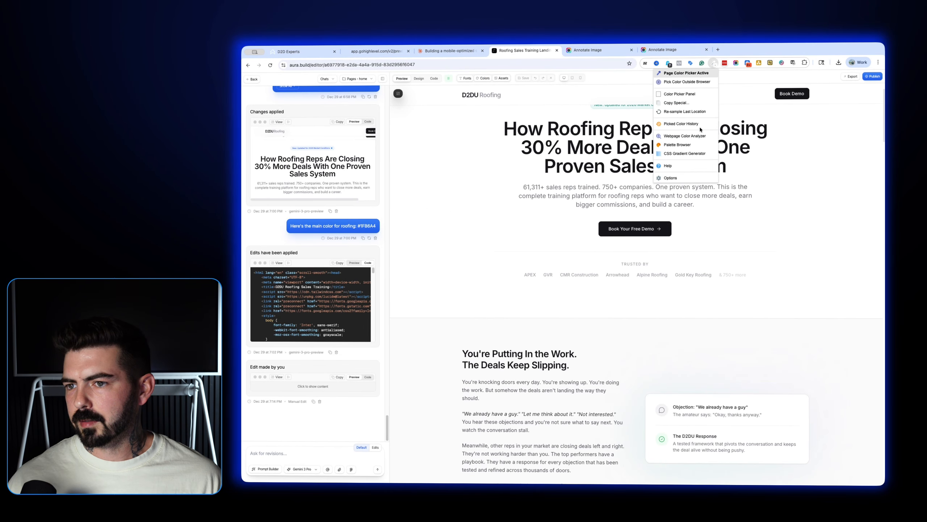
left_click(687, 75)
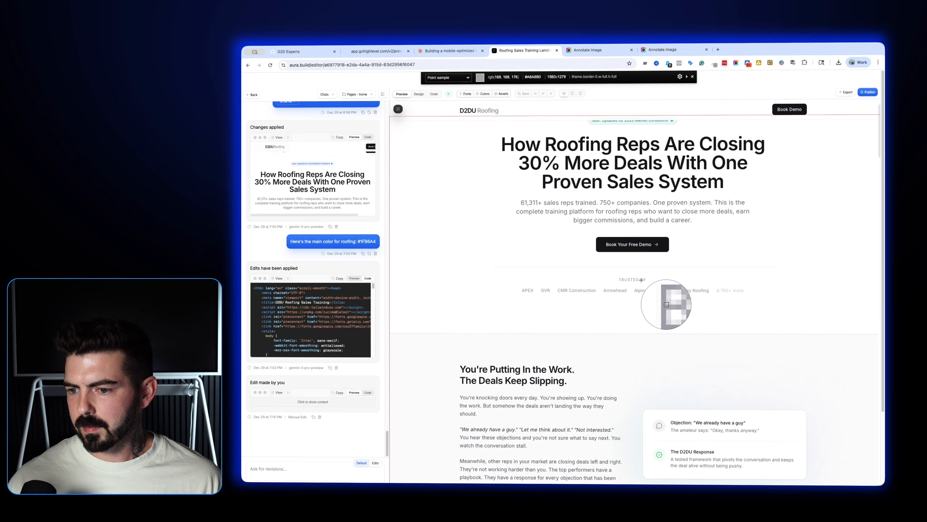
key("Escape")
left_click(376, 50)
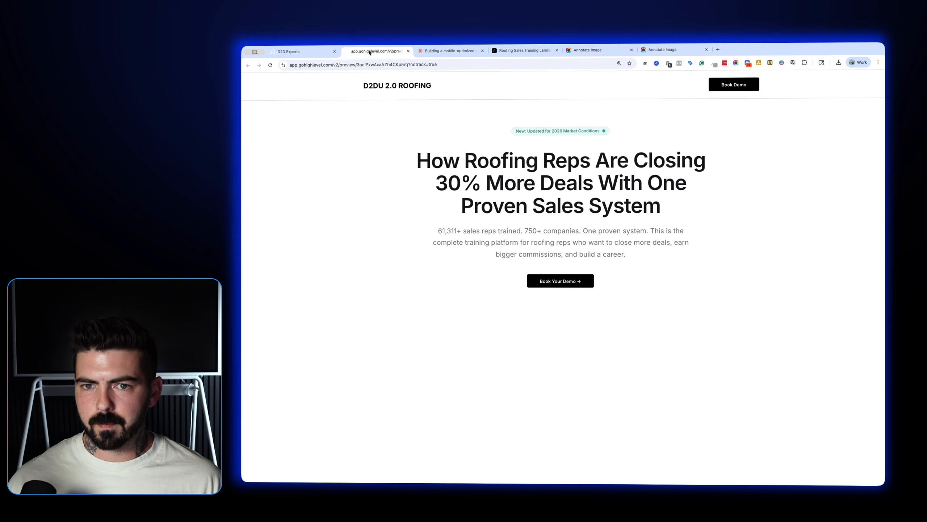
left_click(291, 55)
left_click(409, 51)
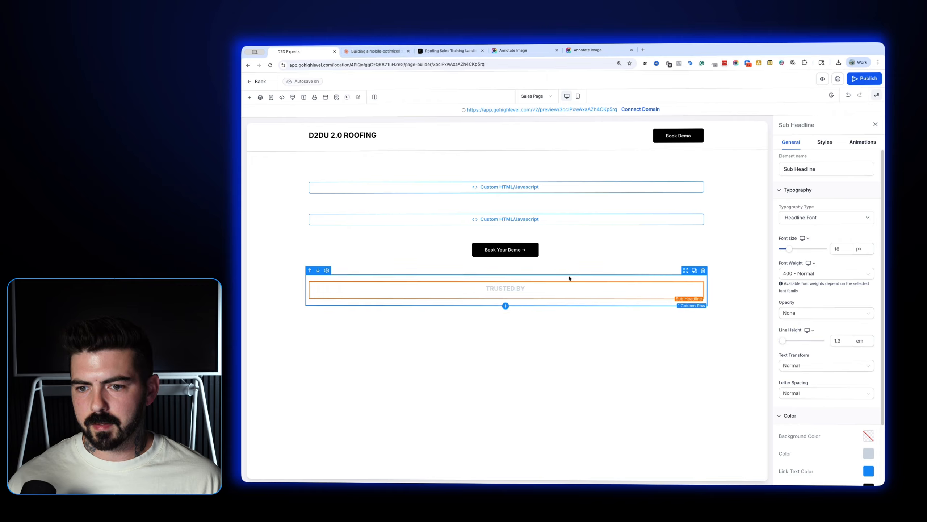
Create a global custom color #a8a8b0 and apply it to the "TRUSTED BY" text
left_click(870, 453)
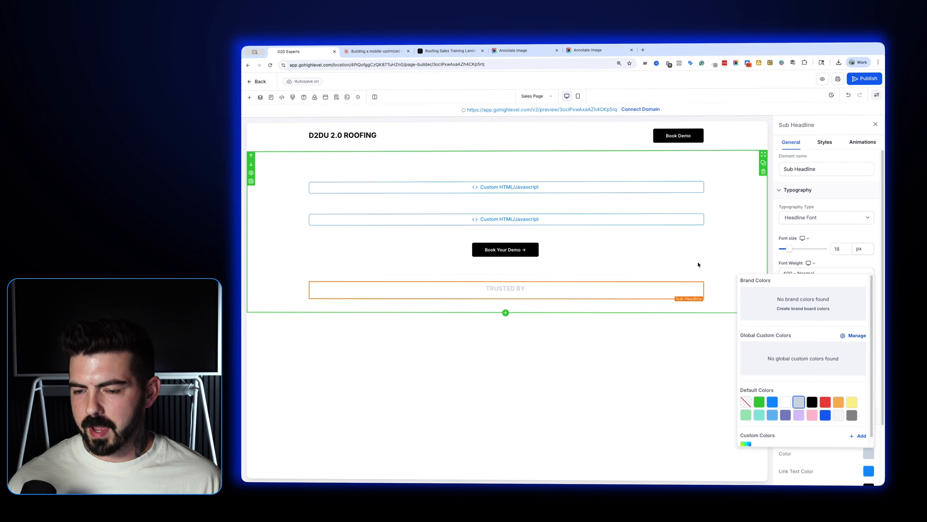
left_click(853, 336)
left_click(671, 161)
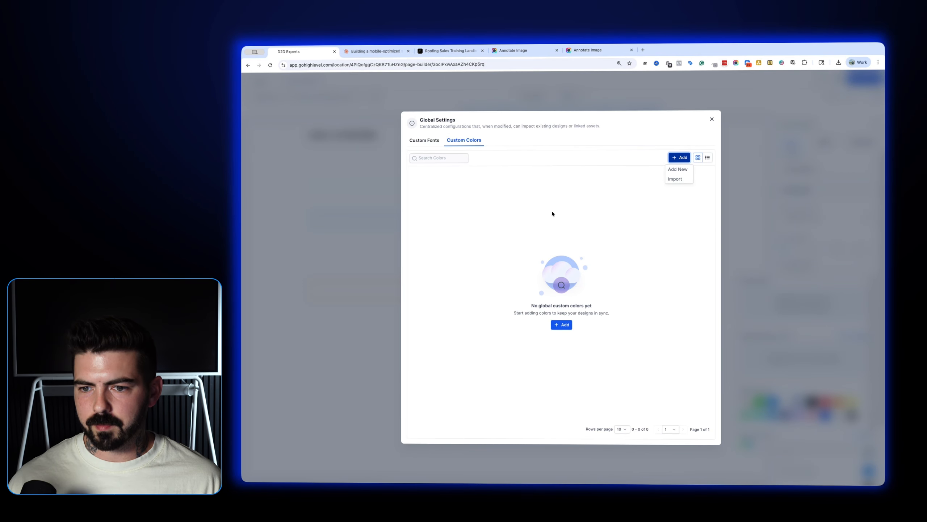
left_click(678, 169)
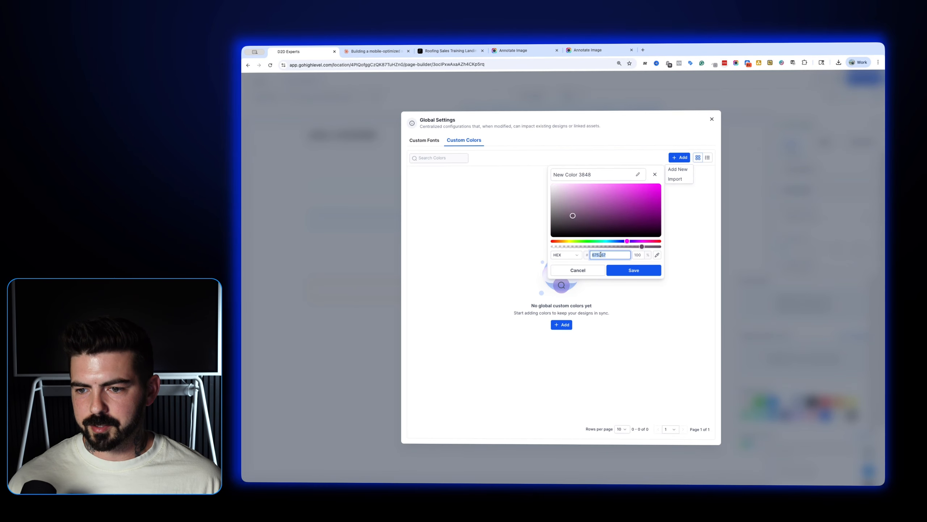
left_click(634, 270)
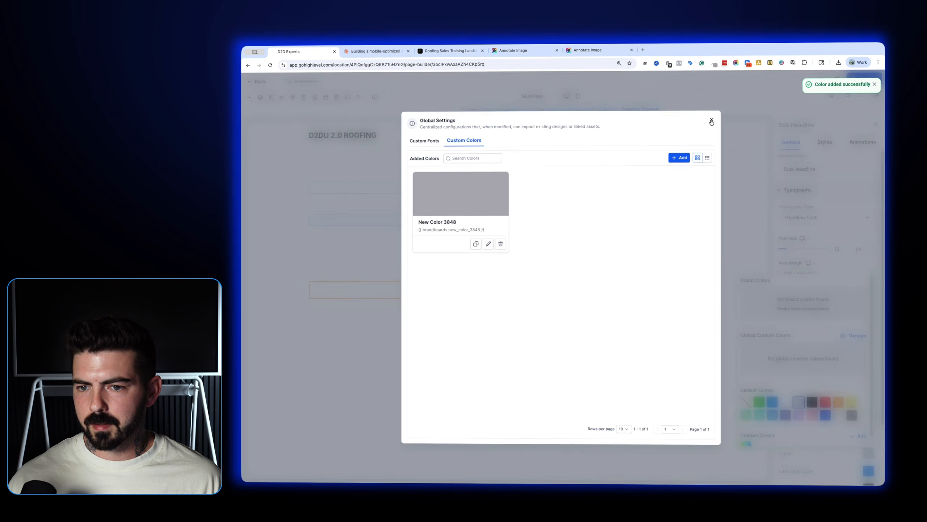
left_click(712, 120)
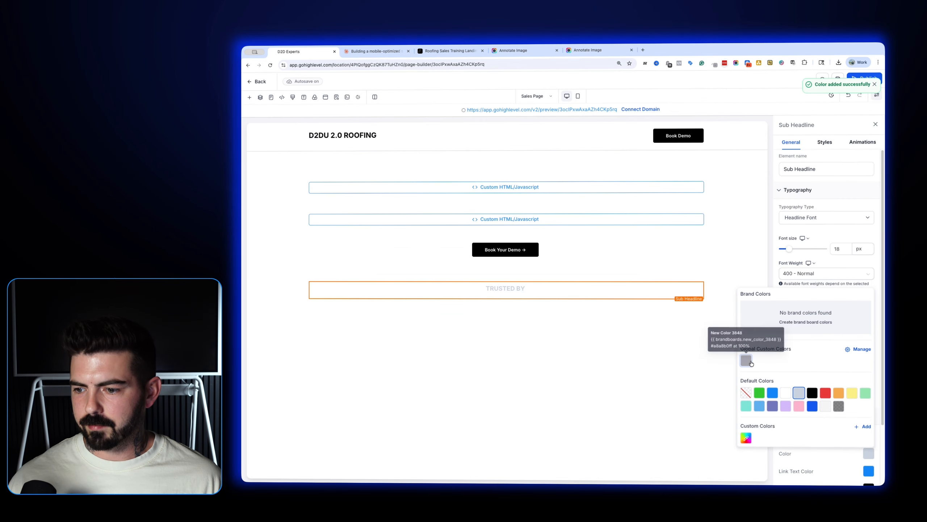
left_click(557, 298)
Add a Logo Showcase element directly below the "TRUSTED BY" sub-headline
left_click(505, 299)
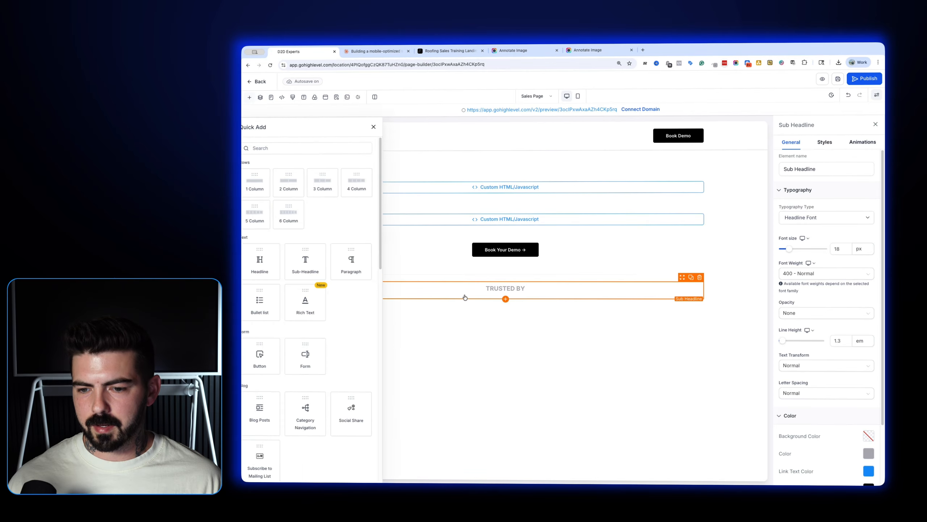
scroll(342, 277, "down", 5)
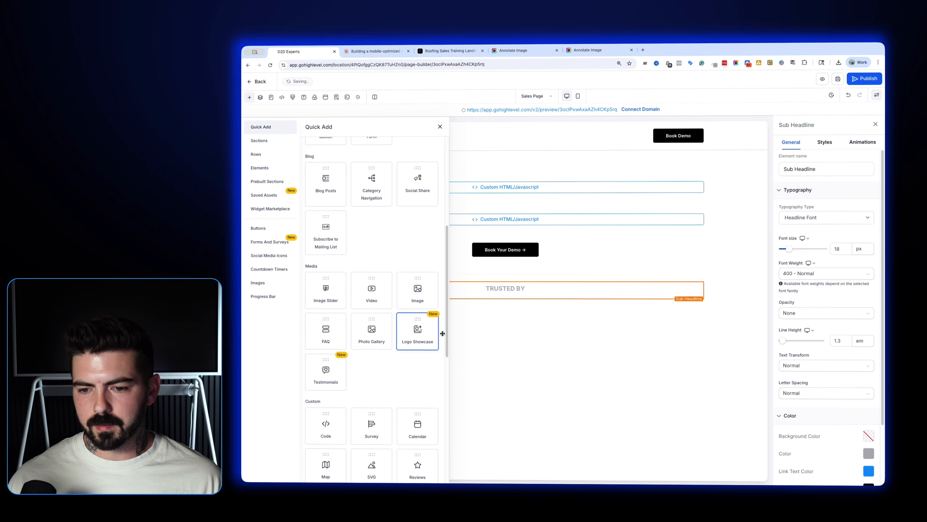
left_click_drag(443, 333, 568, 332)
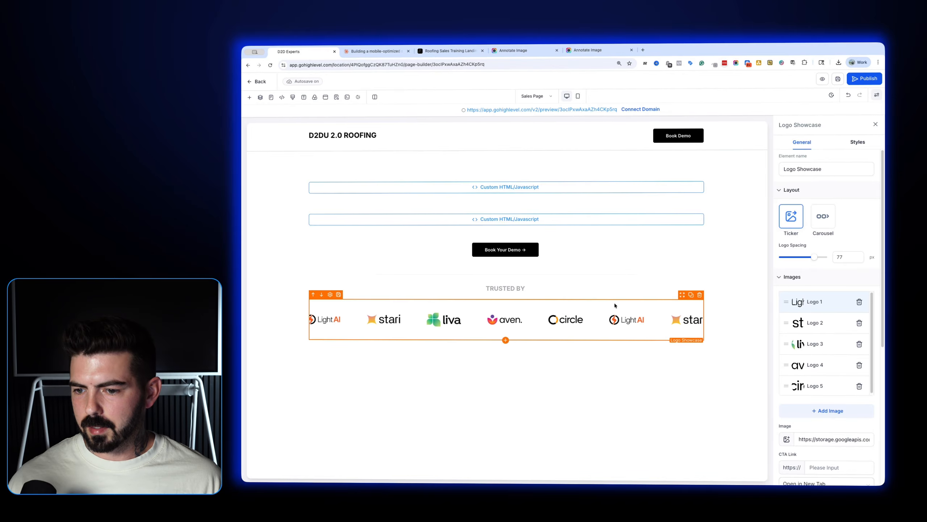
scroll(811, 393, "down", 1)
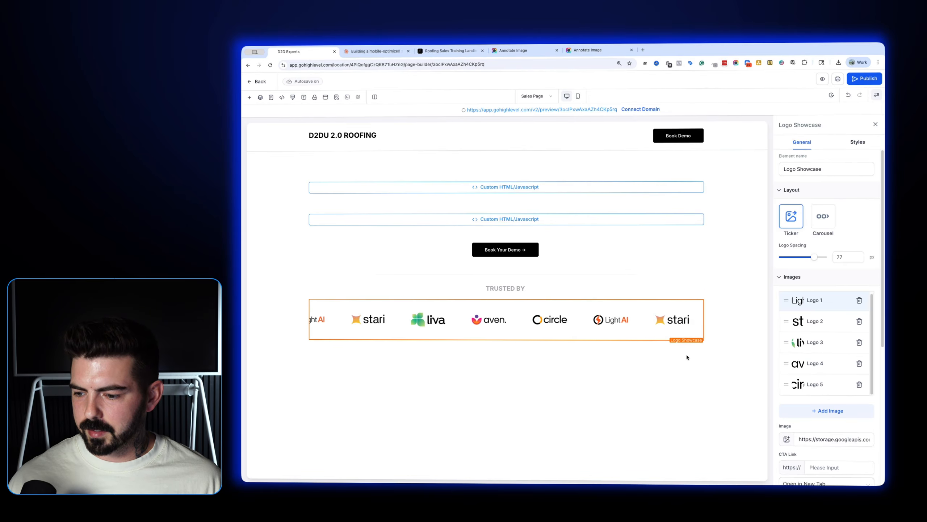
scroll(809, 353, "down", 8)
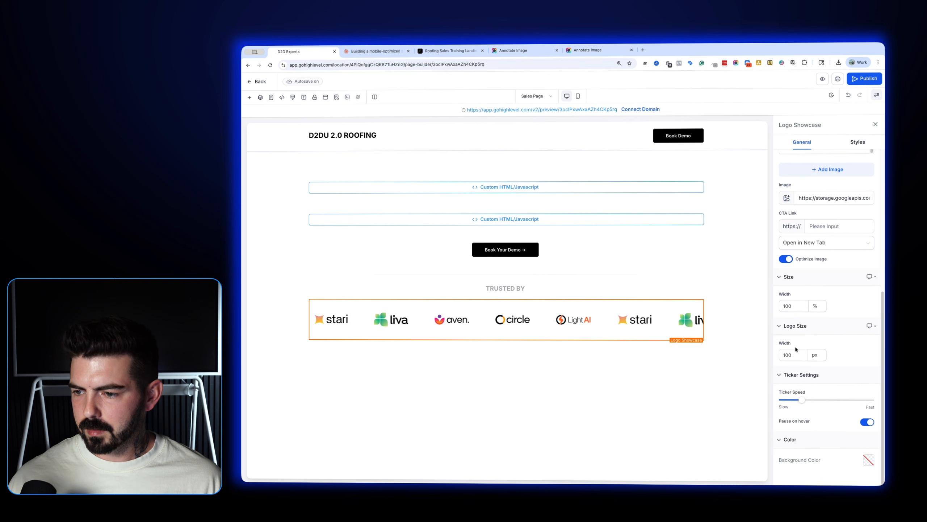
left_click(795, 356)
scroll(795, 356, "up", 8)
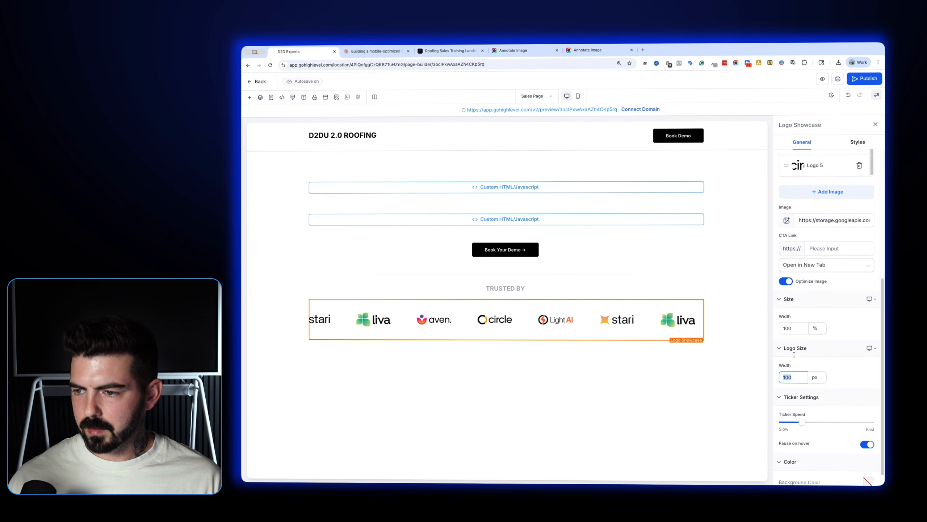
left_click(737, 284)
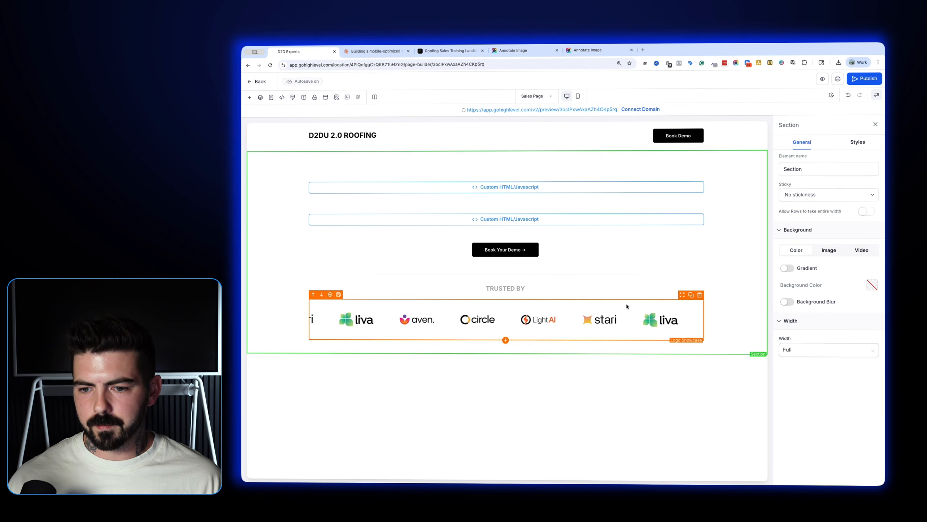
Set the Logo Showcase's top padding to 10 px
left_click(628, 306)
left_click(858, 142)
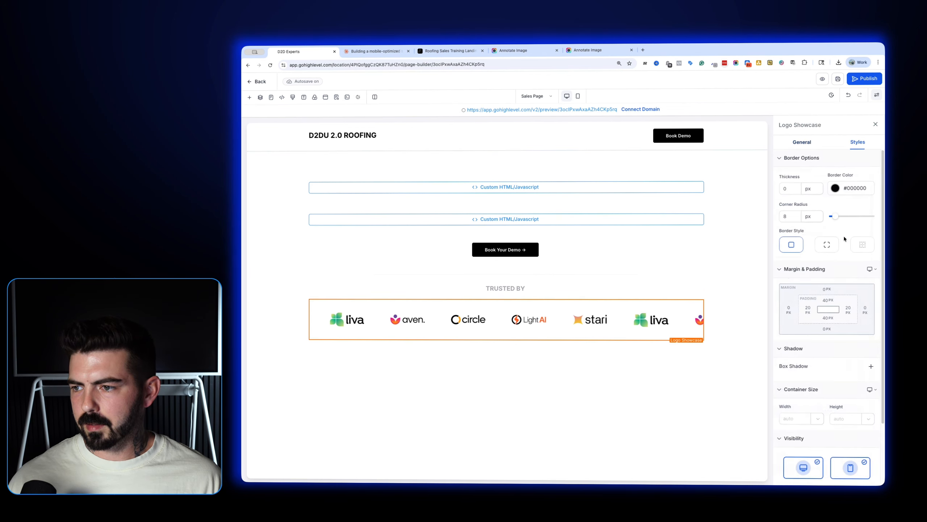
left_click(827, 301)
left_click(815, 332)
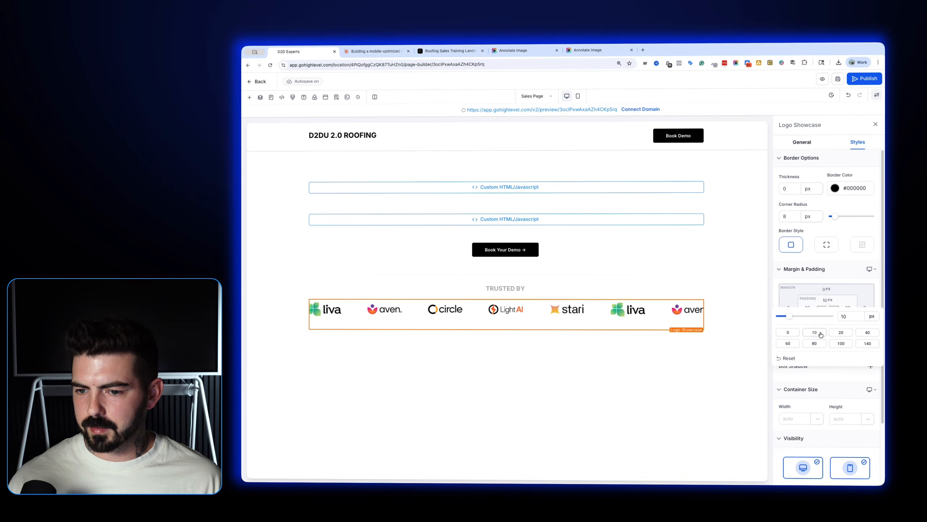
left_click(741, 305)
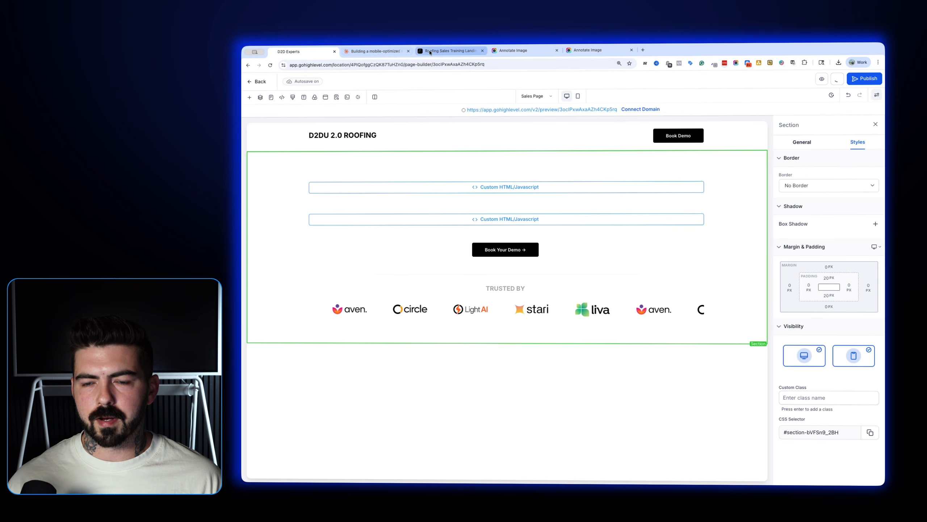
Preview the page, return to the builder, and set the existing popup's show condition to None
left_click(822, 79)
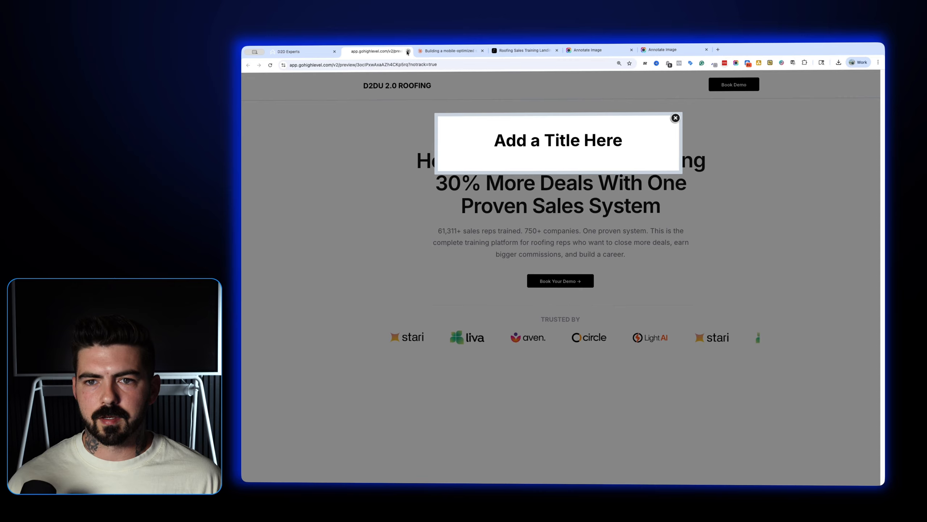
left_click(408, 51)
left_click(314, 97)
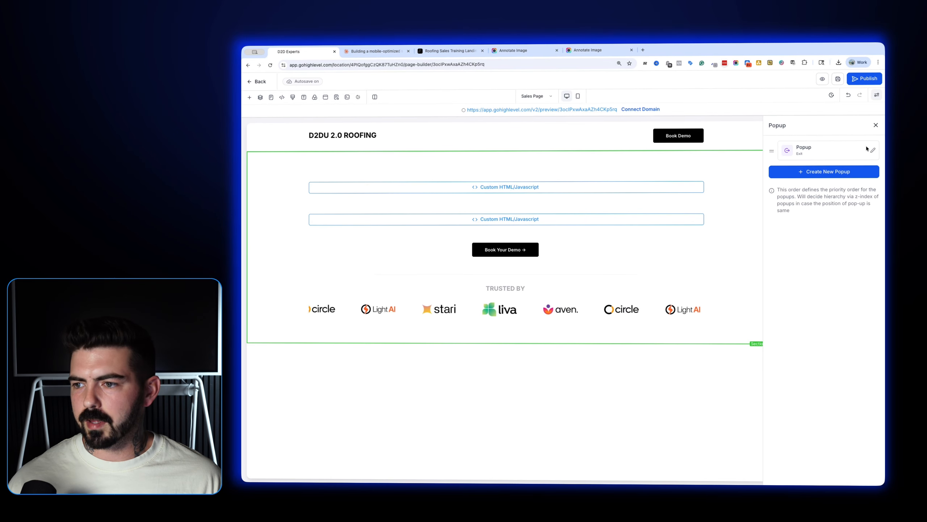
left_click(872, 149)
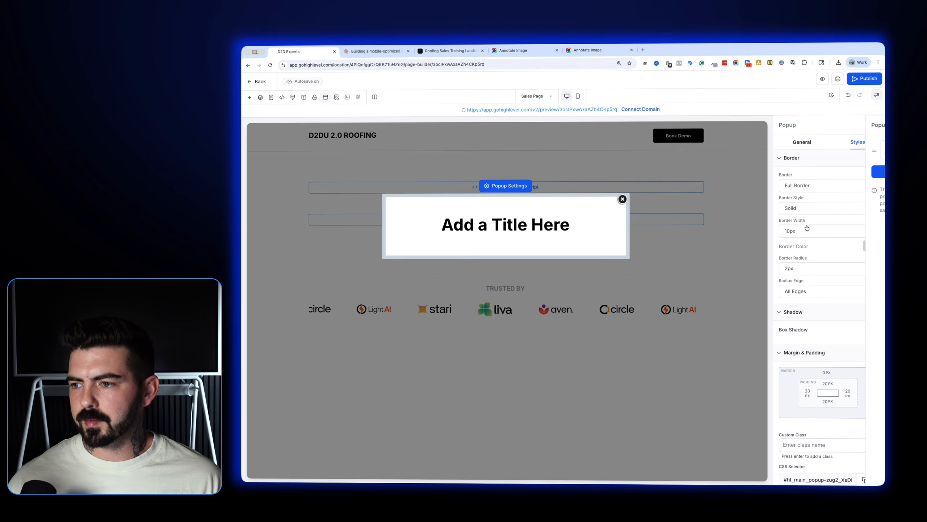
left_click(802, 142)
left_click(813, 249)
left_click(813, 266)
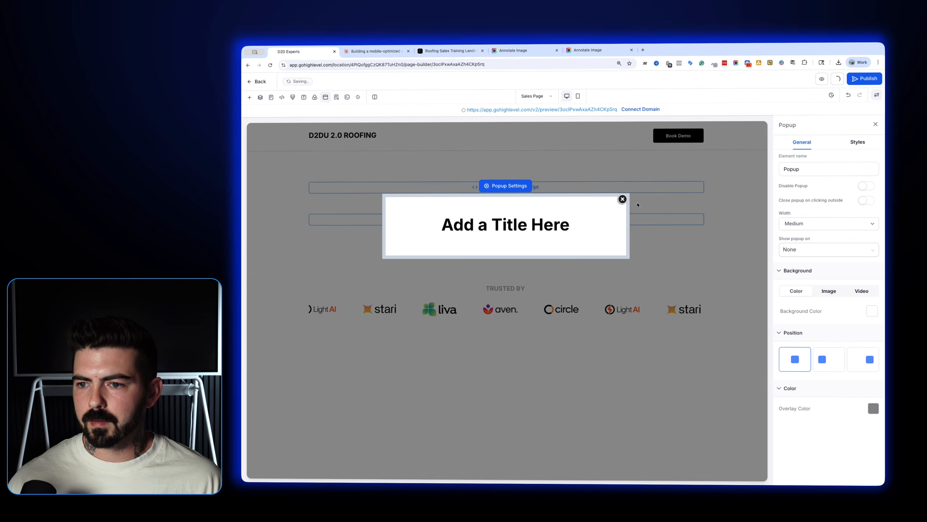
left_click(622, 199)
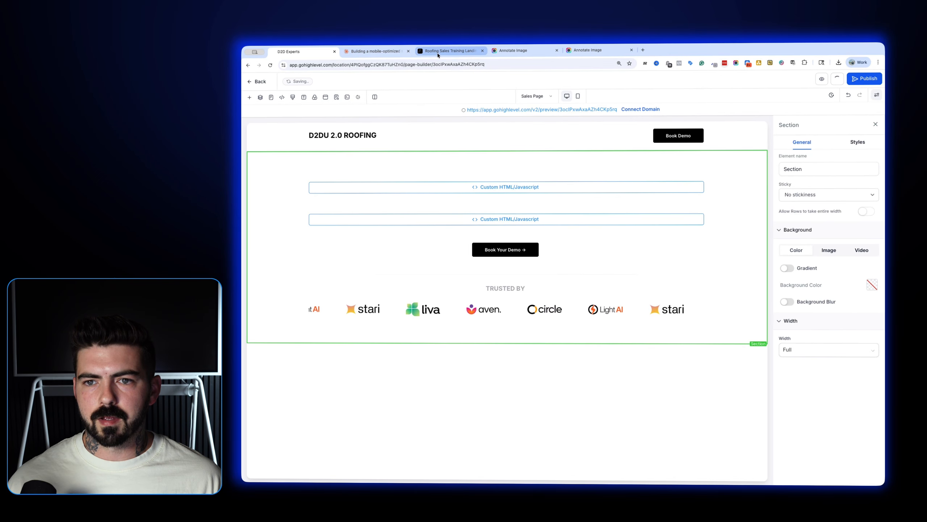
Capture the "You're Putting In the Work. The Deals Keep Slipping." section of the Aura page as a selected-area screenshot and download it
left_click(450, 51)
scroll(543, 260, "down", 5)
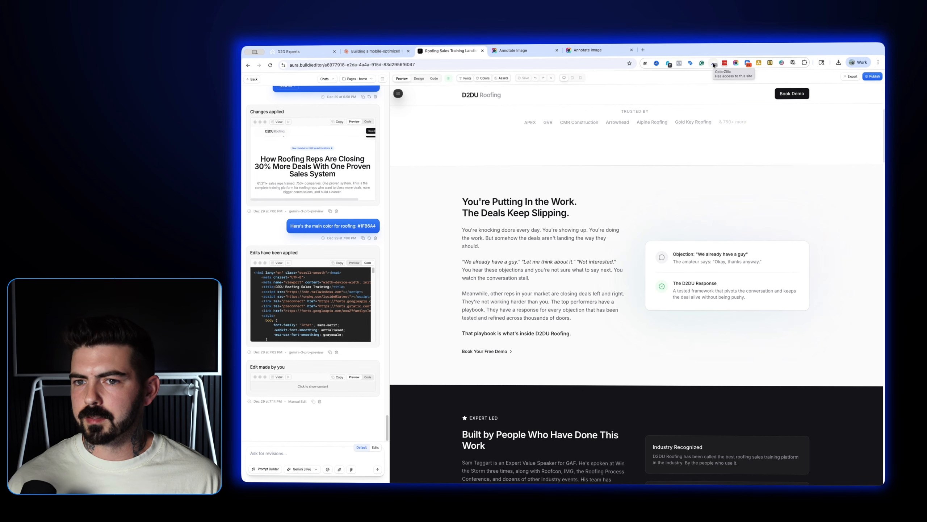
left_click(735, 63)
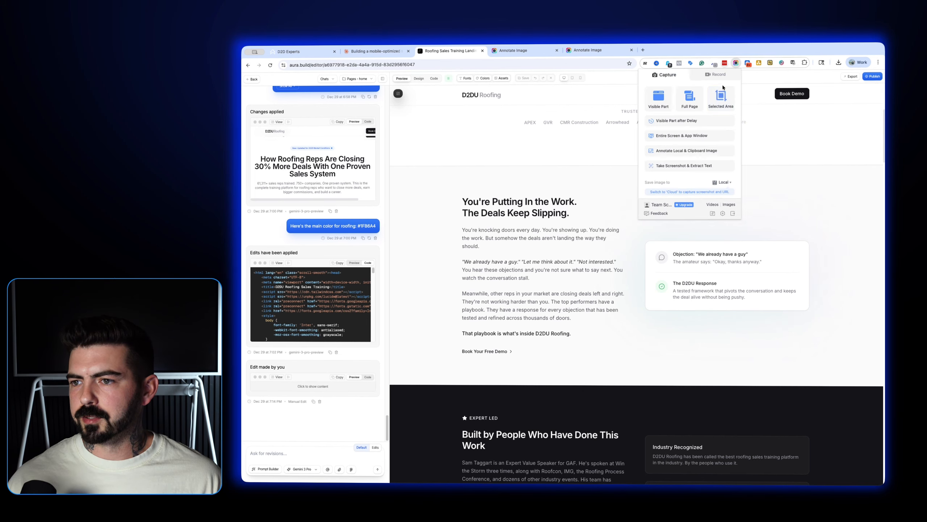
left_click(713, 95)
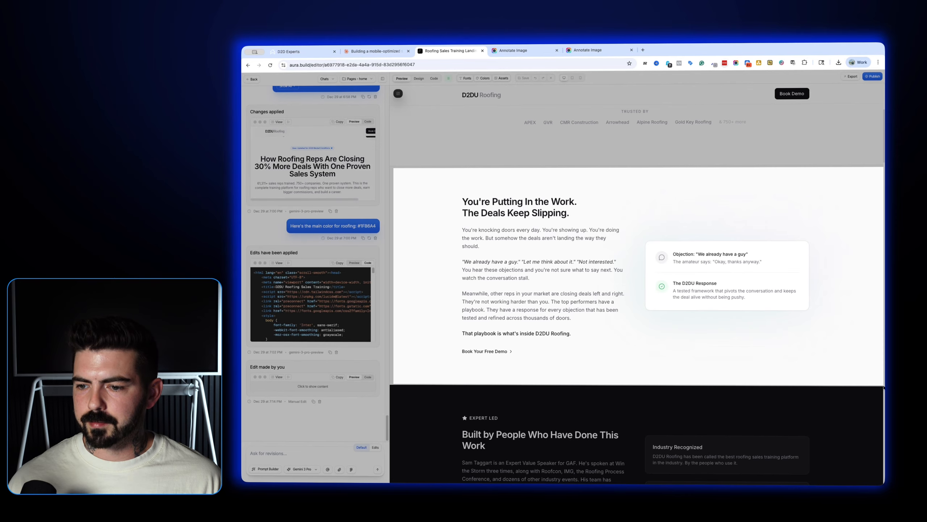
left_click(883, 387)
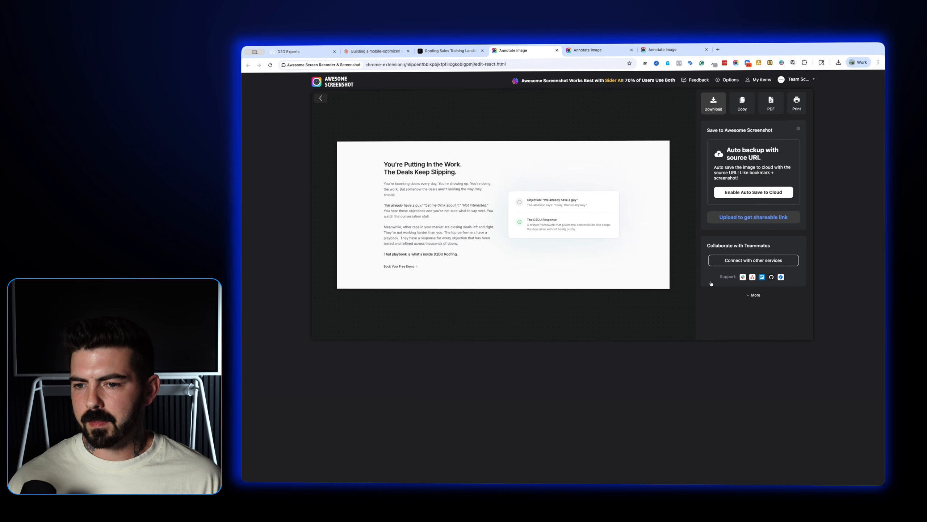
left_click(713, 102)
key("Return")
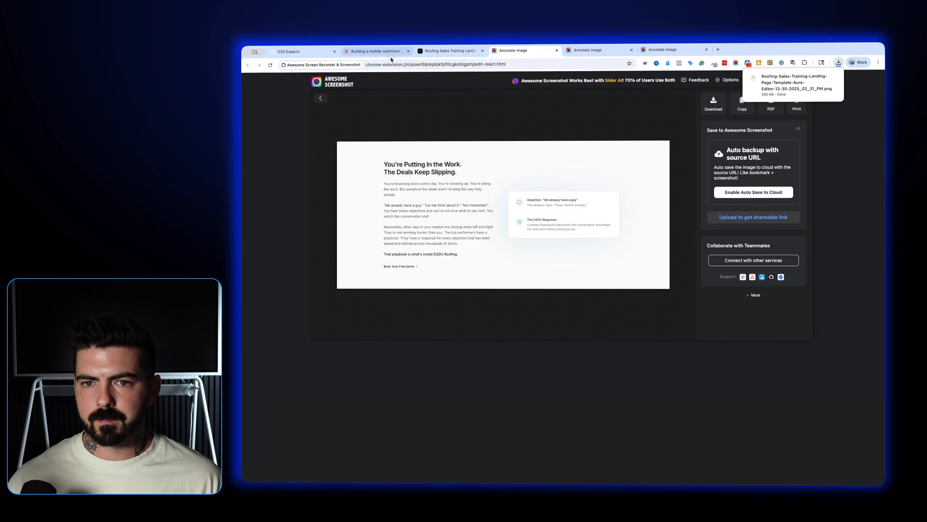
In the Claude chat, draft a request for two section codes, "Code #1 - Background" and "Code #2 - The copy and design:", attaching the downloaded screenshot
left_click(389, 52)
type("Ne")
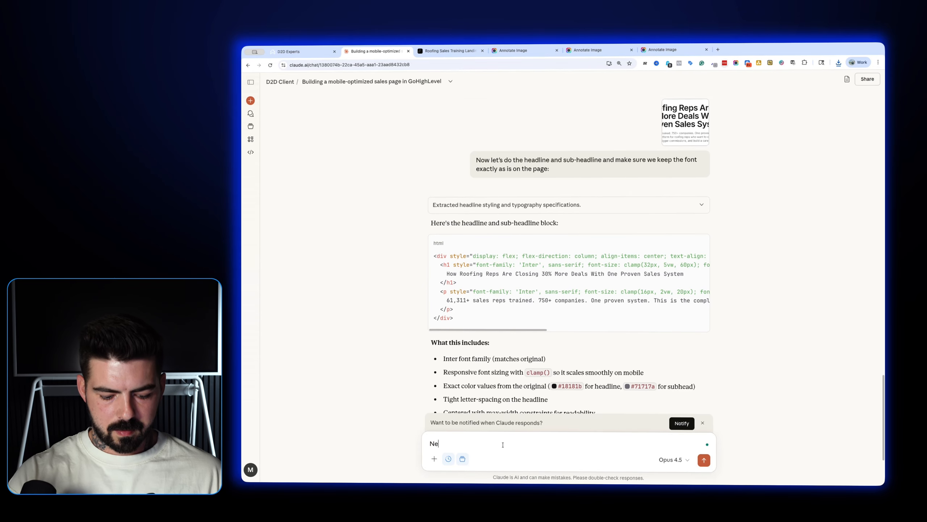
type("xt I want to do this section and I need 2 codes.")
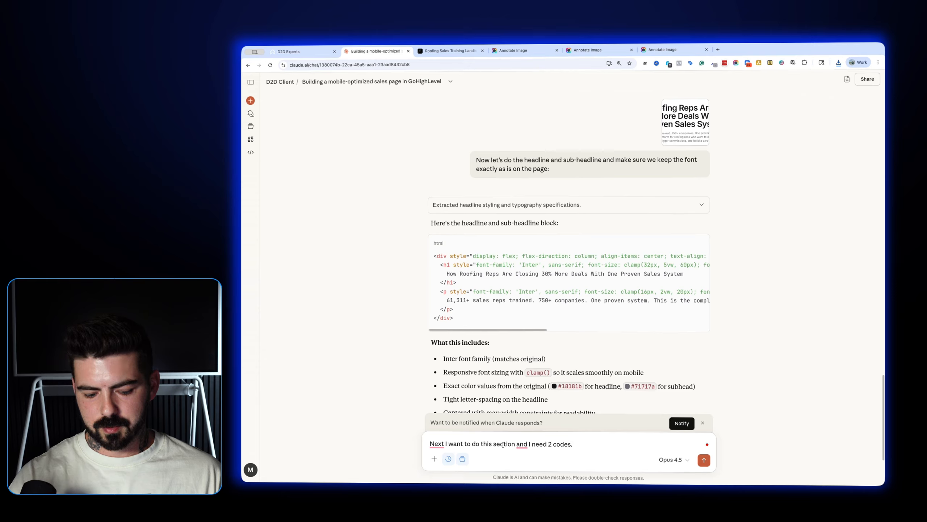
key("shift+Return")
type("Code #1 -")
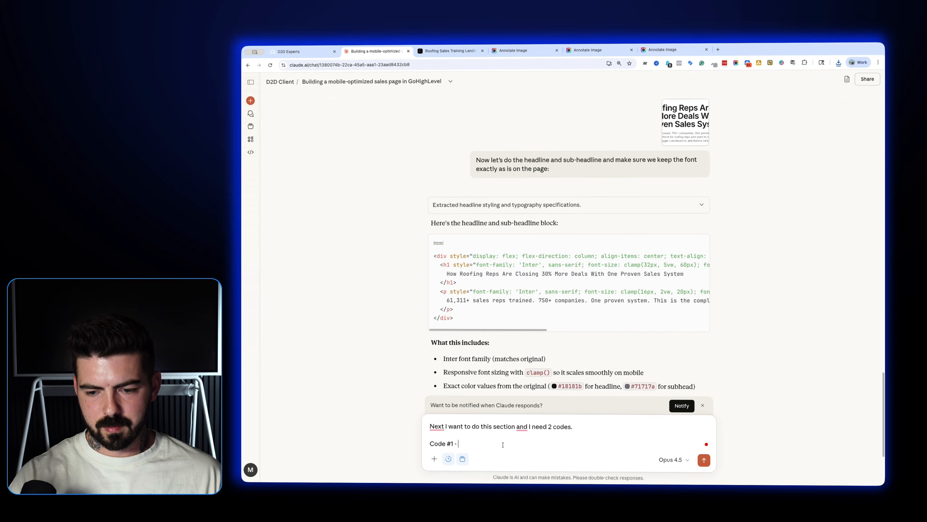
type(" Background")
key("shift+Return")
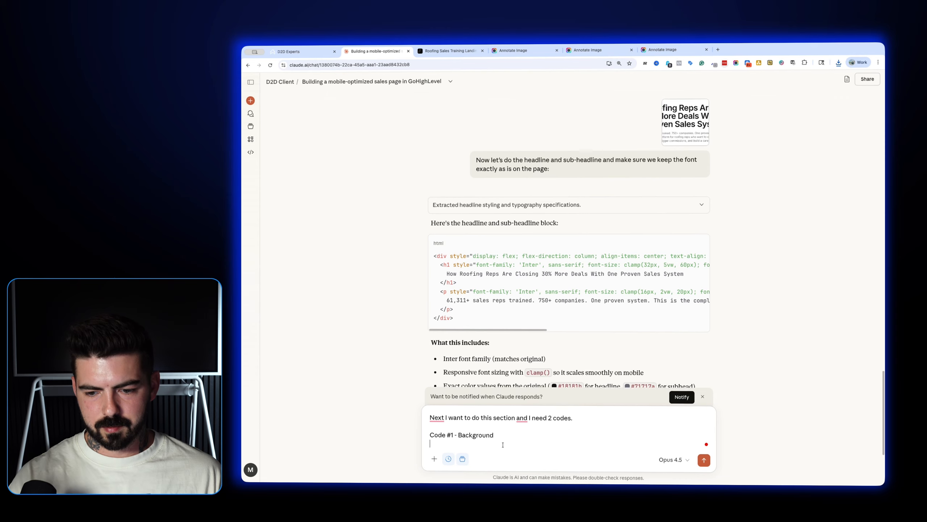
type("Code #2 - The copy and design:")
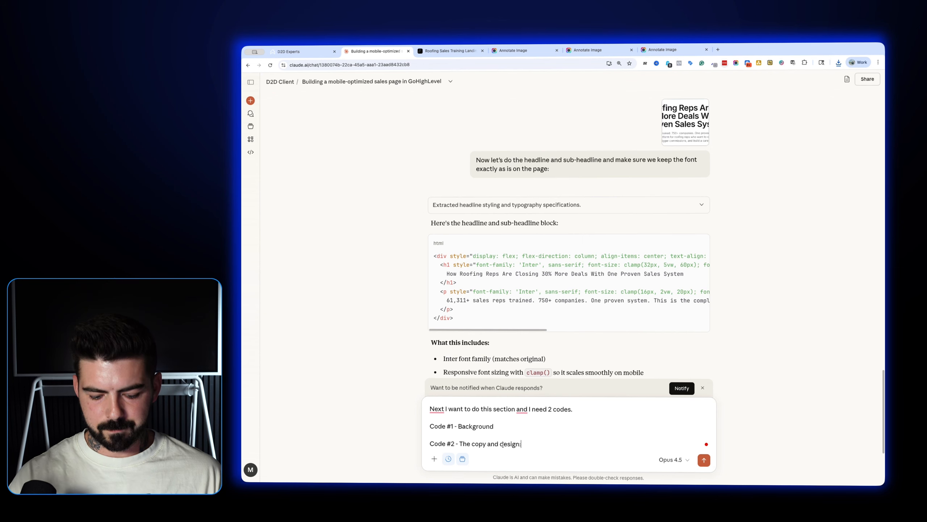
key("shift+Return")
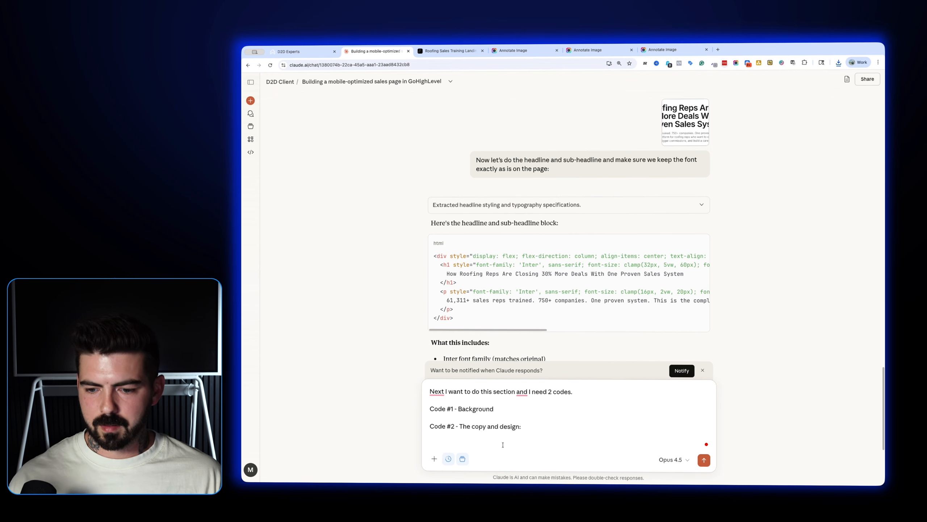
left_click(839, 66)
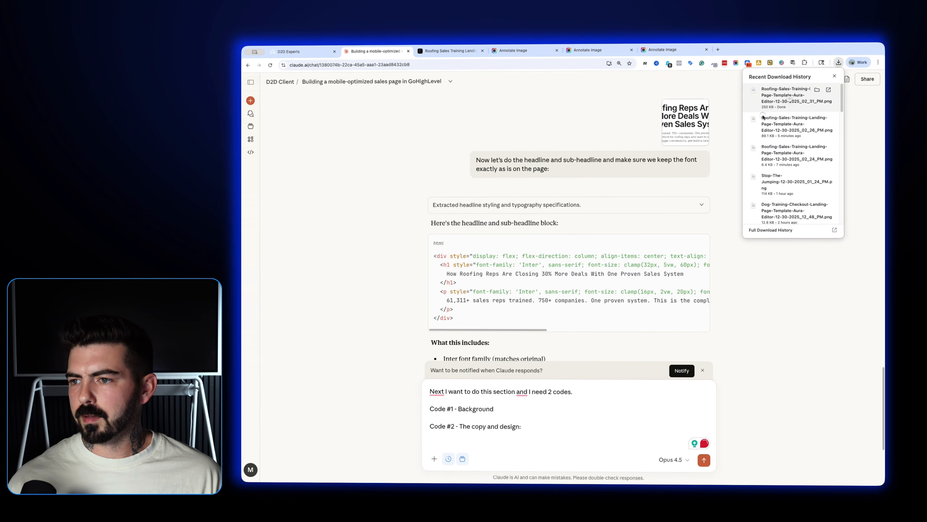
left_click_drag(785, 98, 534, 435)
In the page builder, add a one-column section below the logo section and copy its CSS selector
left_click(316, 52)
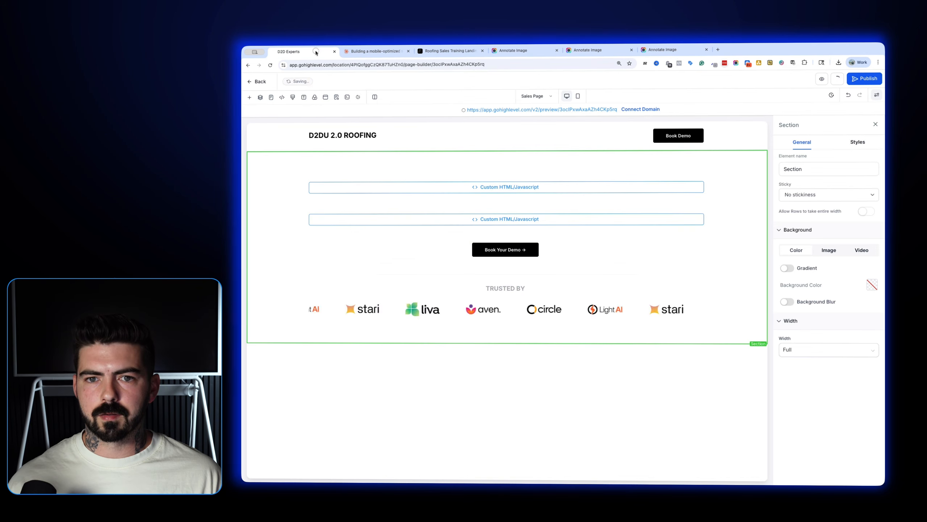
left_click(504, 343)
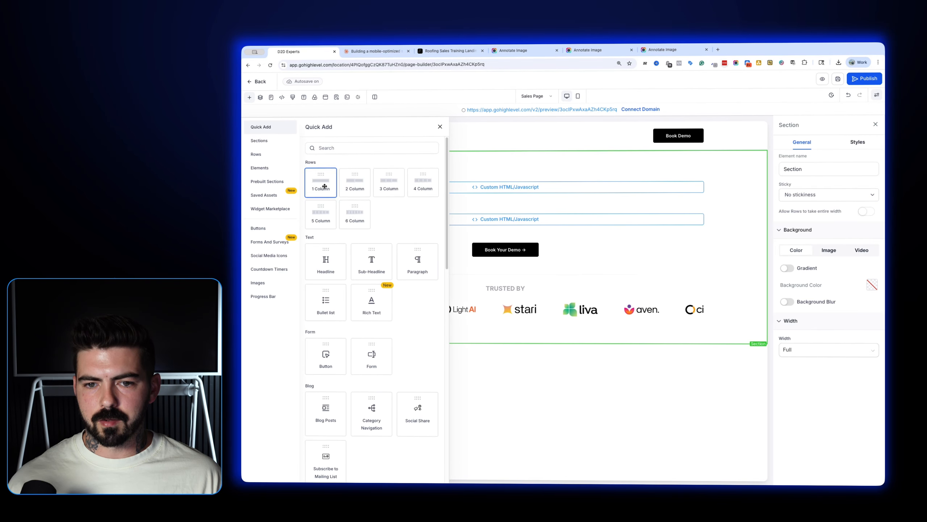
left_click(323, 187)
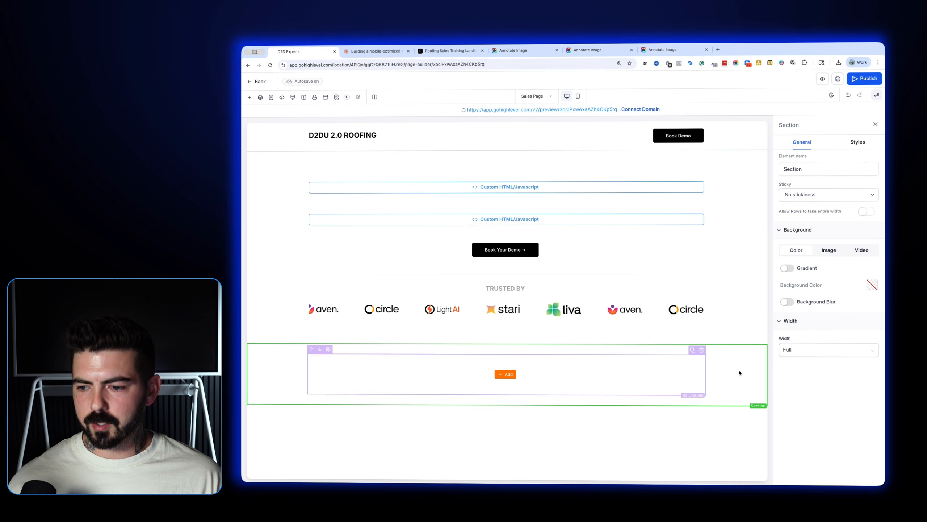
left_click(857, 142)
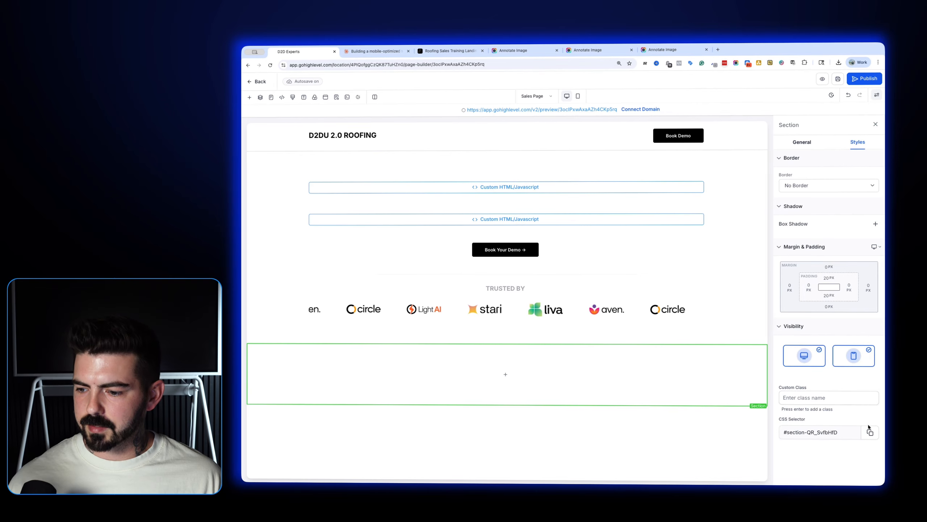
Add "CSS Selector: #section-QR_SvfbHfD" to the Code #1 line of the Claude prompt and send it
left_click(386, 56)
type("C")
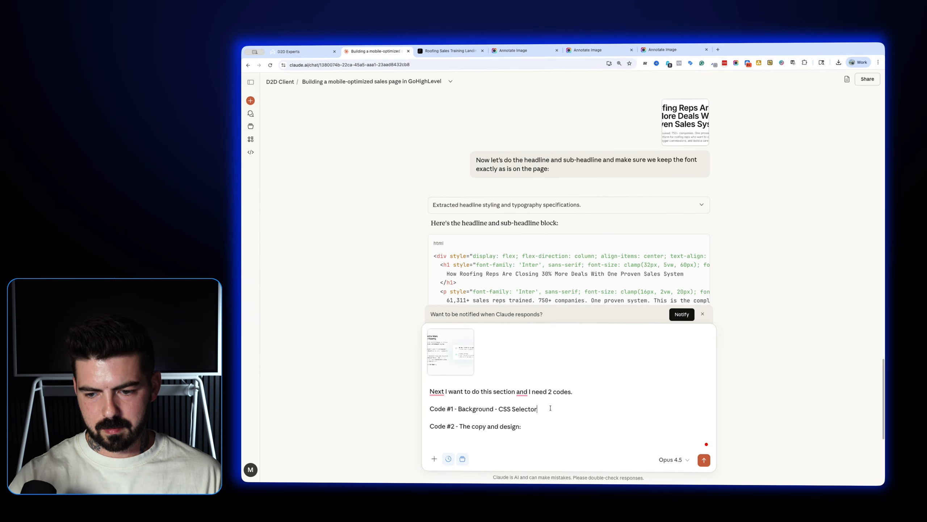
key("Return")
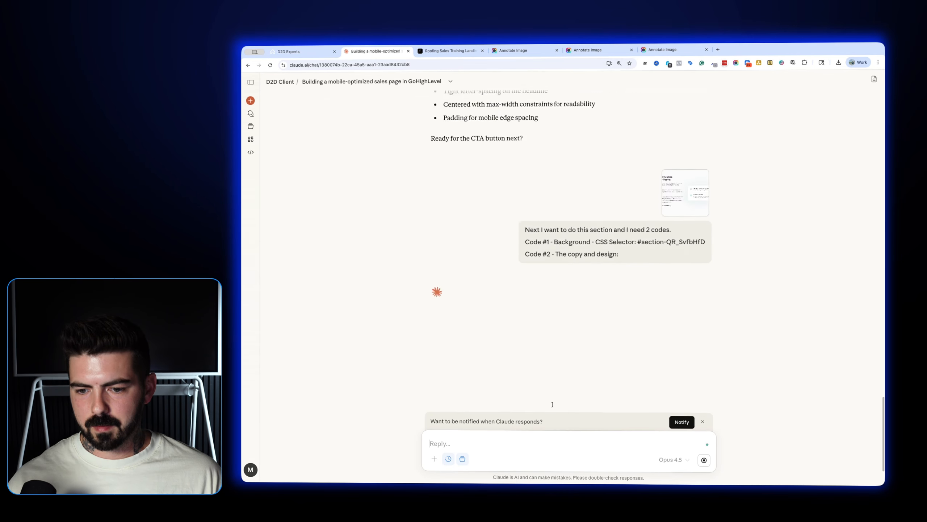
Return to the page builder and add a custom Code element inside the new section's column
left_click(294, 51)
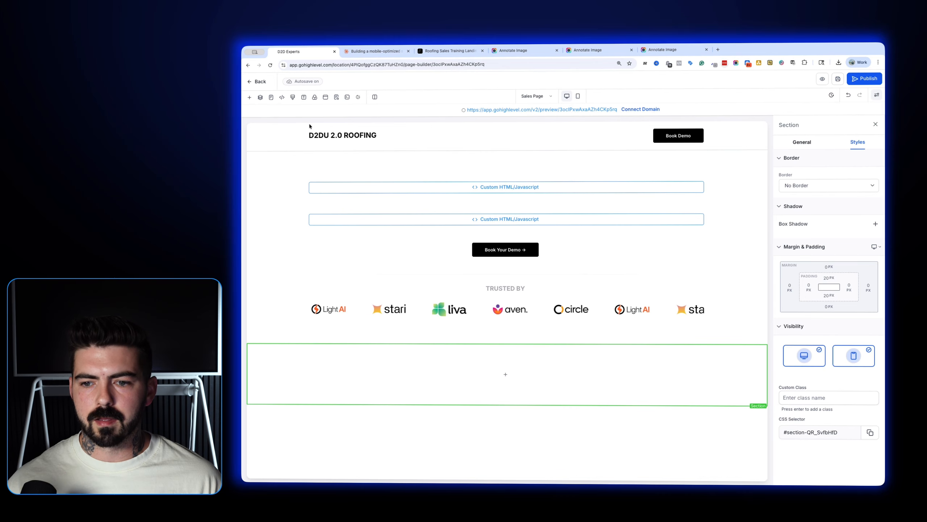
left_click(293, 98)
left_click(701, 176)
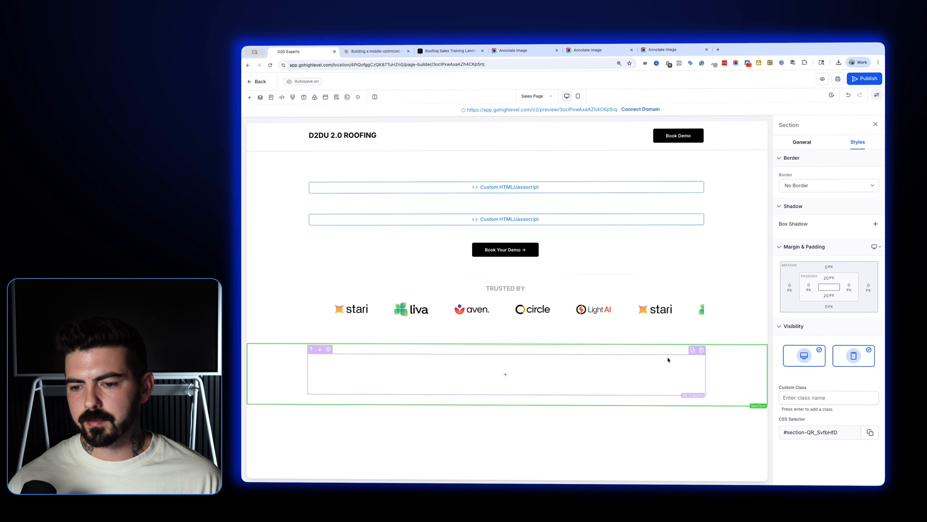
left_click(506, 374)
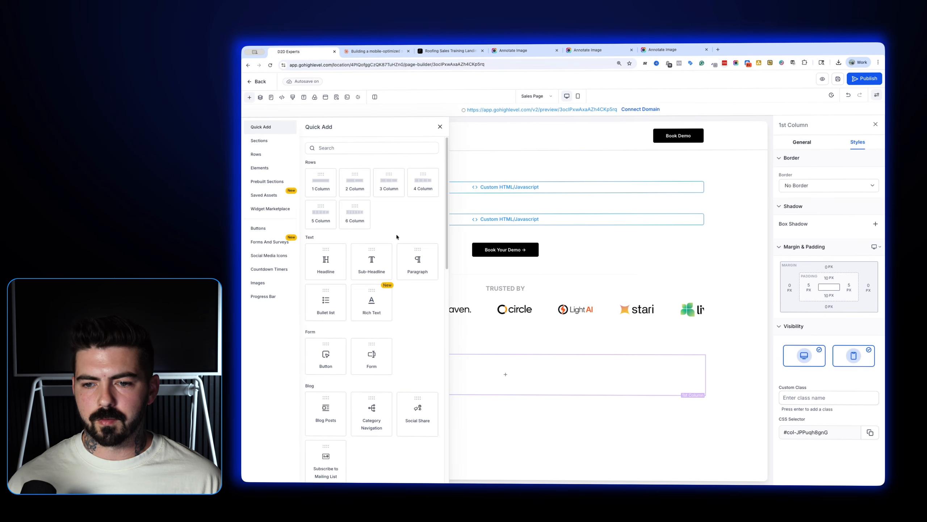
left_click(372, 148)
type("code")
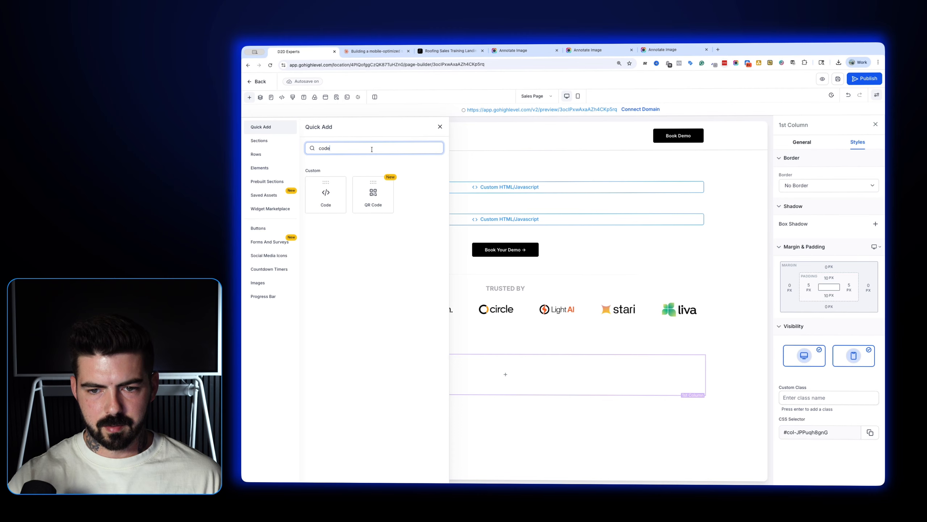
left_click(343, 197)
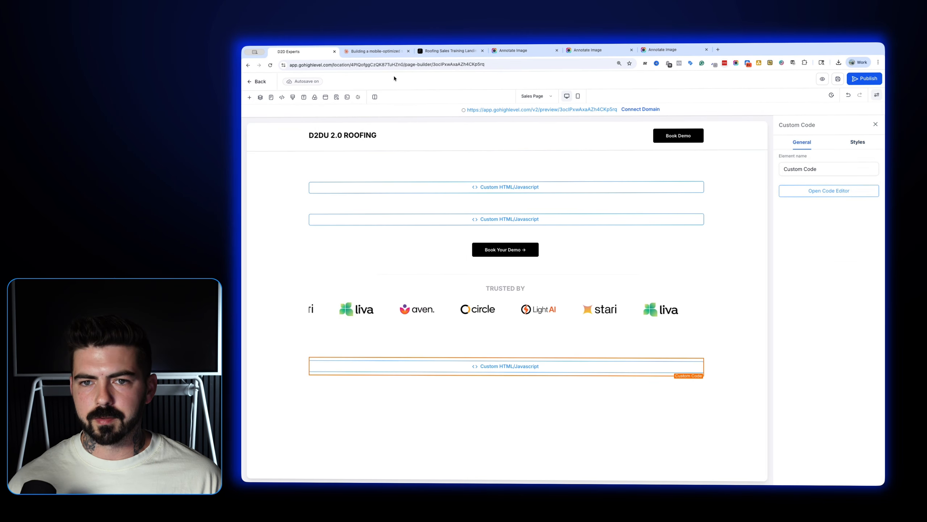
In the Claude chat, draft the reply "Background will be in the CSS box and not in an HTML element"
left_click(390, 55)
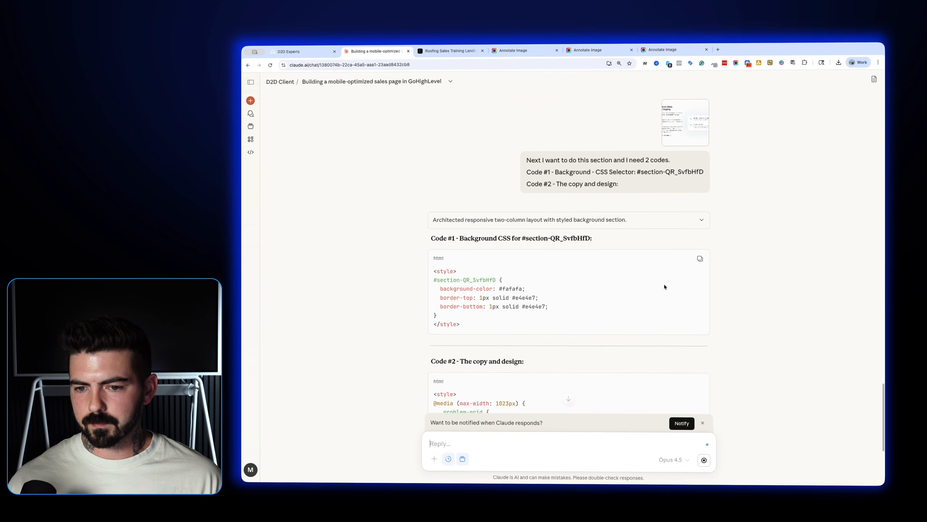
type("ckg")
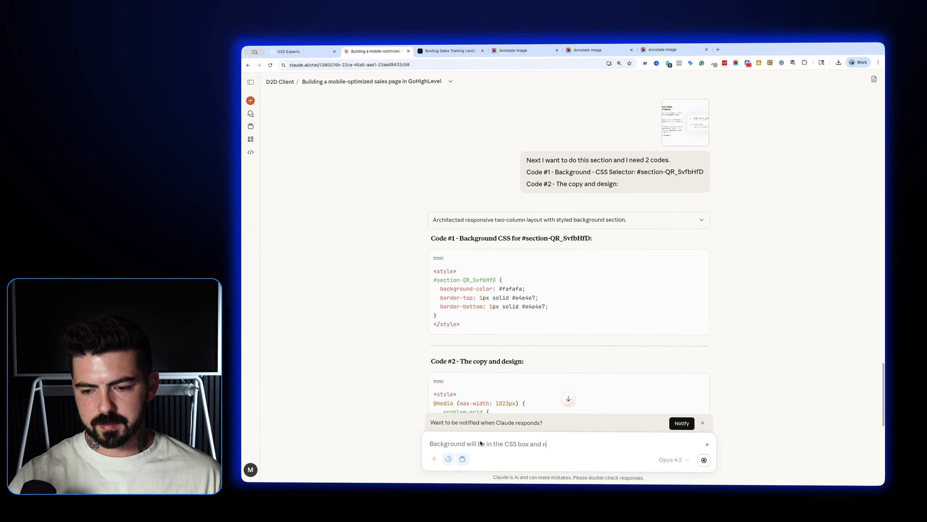
type("t in an HTML element")
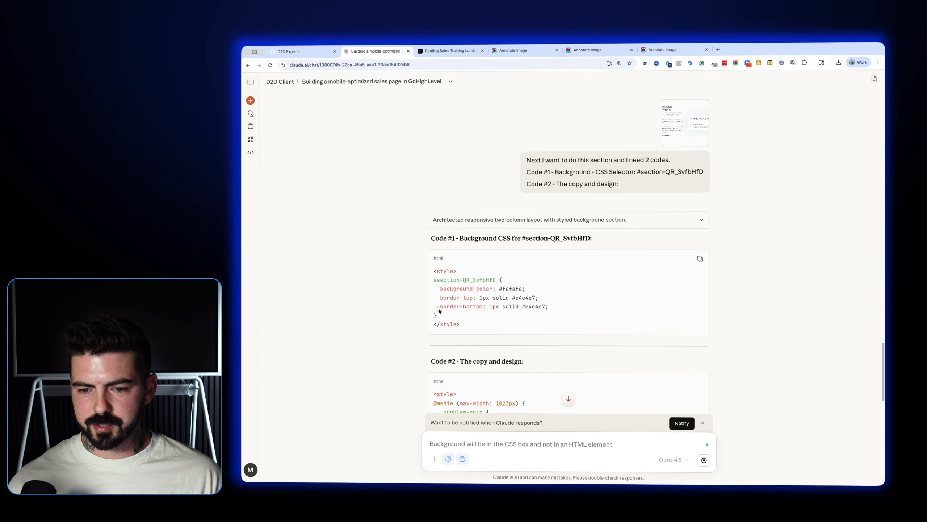
Copy Claude's #section-QR_SvfbHfD background rule without the style tags and save it in the page's Custom CSS
left_click_drag(440, 310, 432, 287)
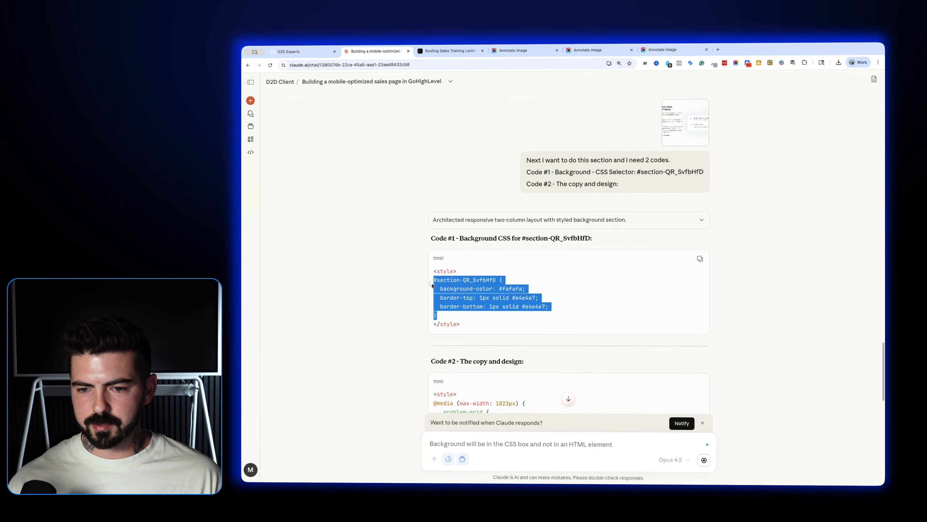
left_click(314, 52)
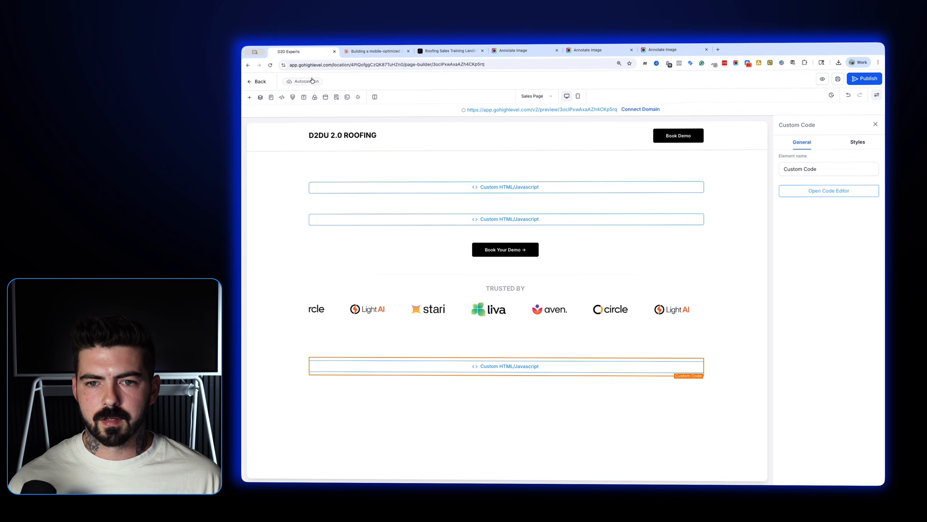
left_click(282, 97)
key("ctrl+v")
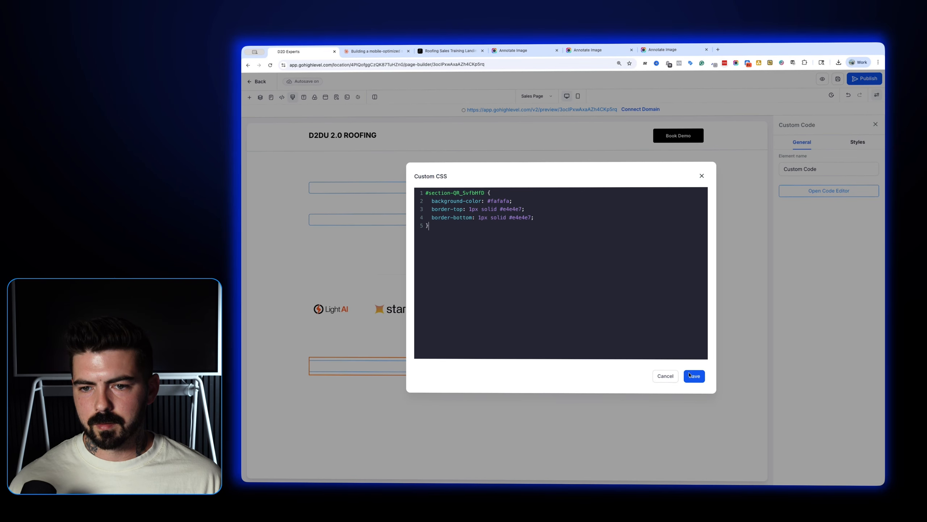
left_click(693, 376)
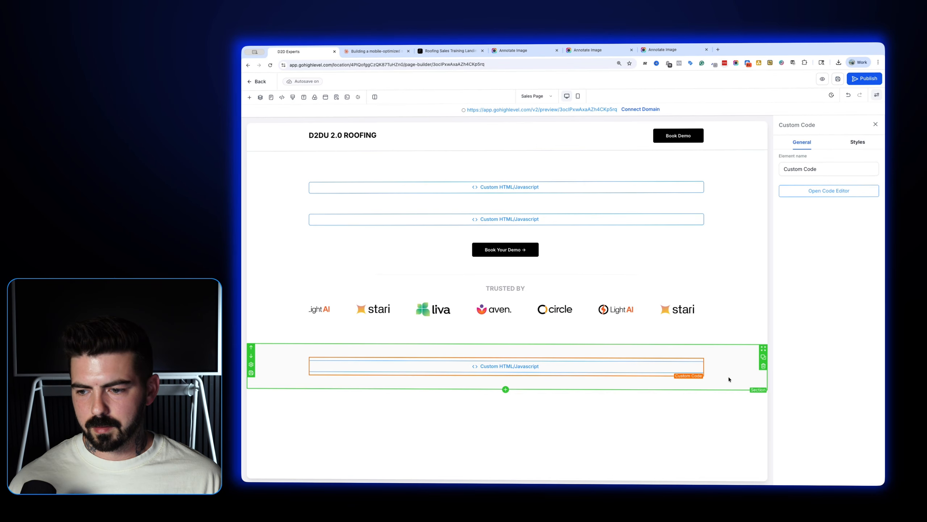
Copy Claude's Code #2 for the copy and design, paste it into the new section's custom code element and save it
left_click(380, 51)
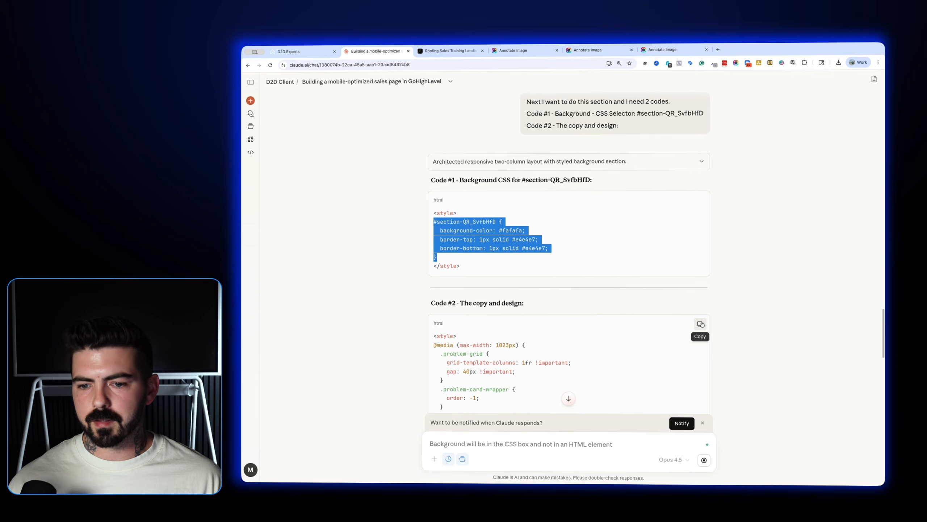
left_click(513, 366)
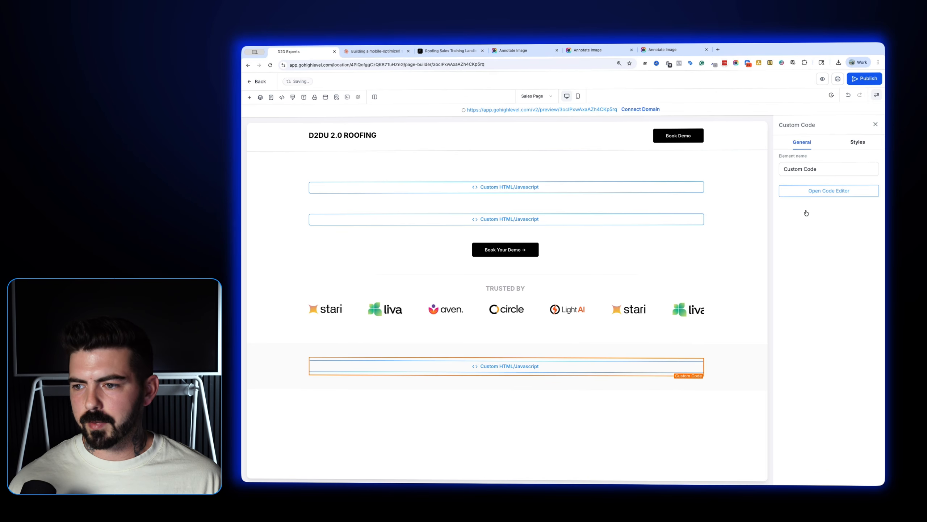
left_click(813, 191)
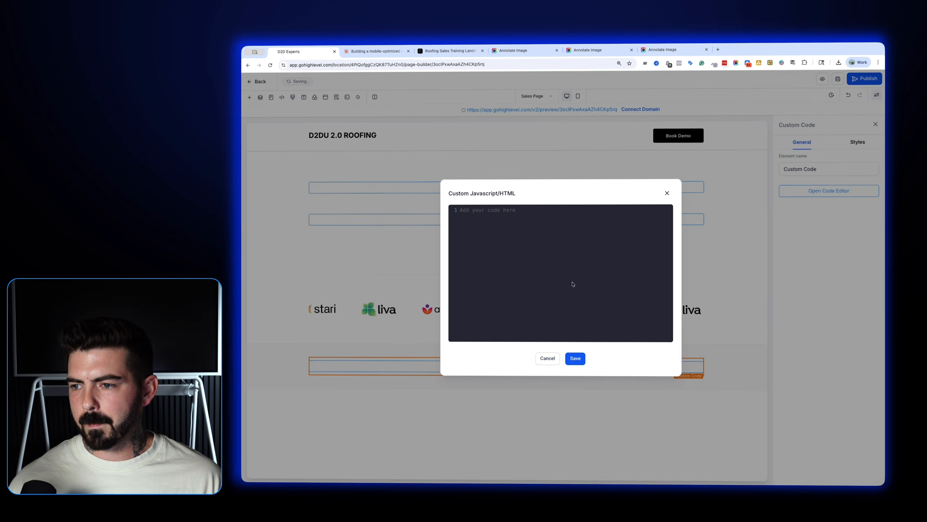
key("ctrl+v")
left_click(579, 359)
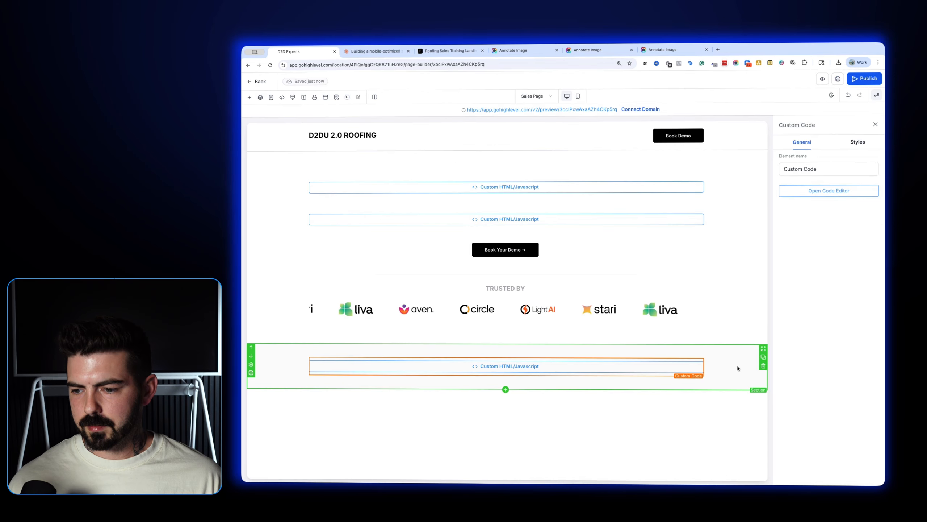
Set the new section's top and bottom padding to 80 px and save the page
left_click(738, 368)
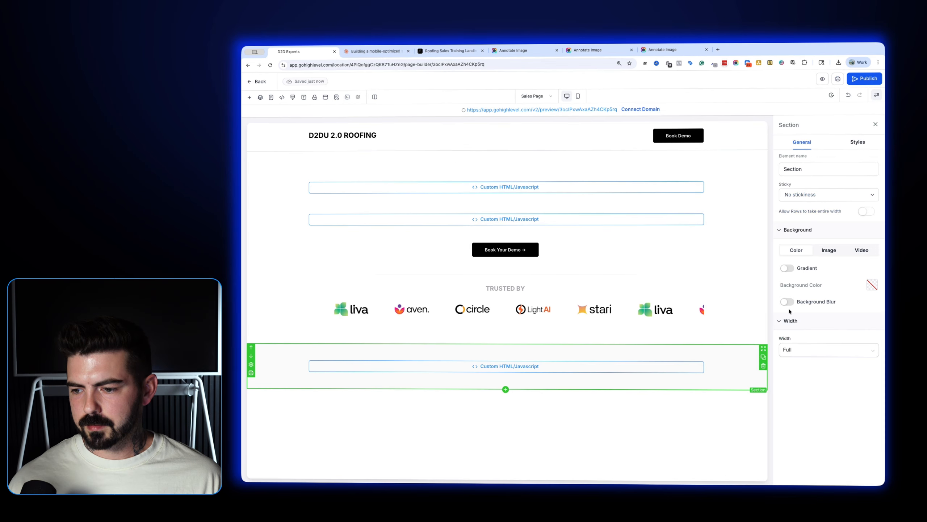
left_click(858, 142)
left_click(830, 278)
left_click(816, 320)
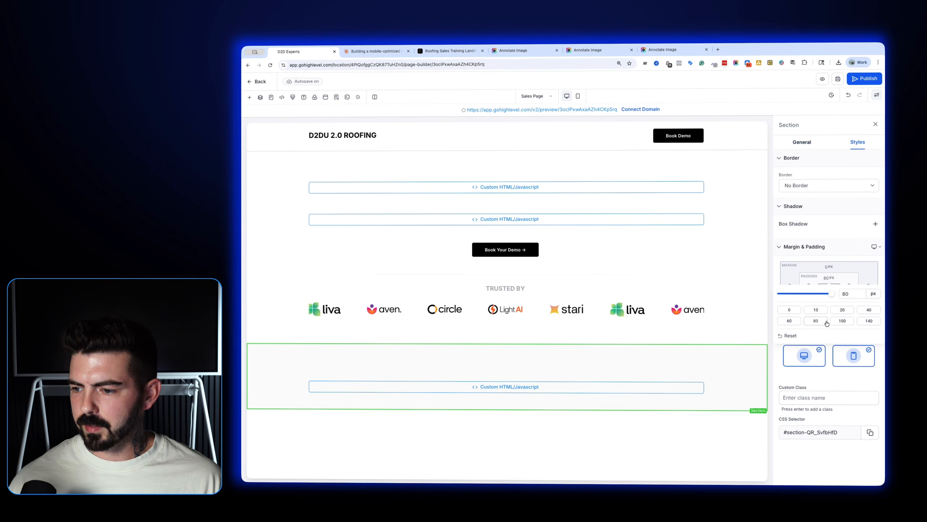
left_click(832, 283)
left_click(829, 295)
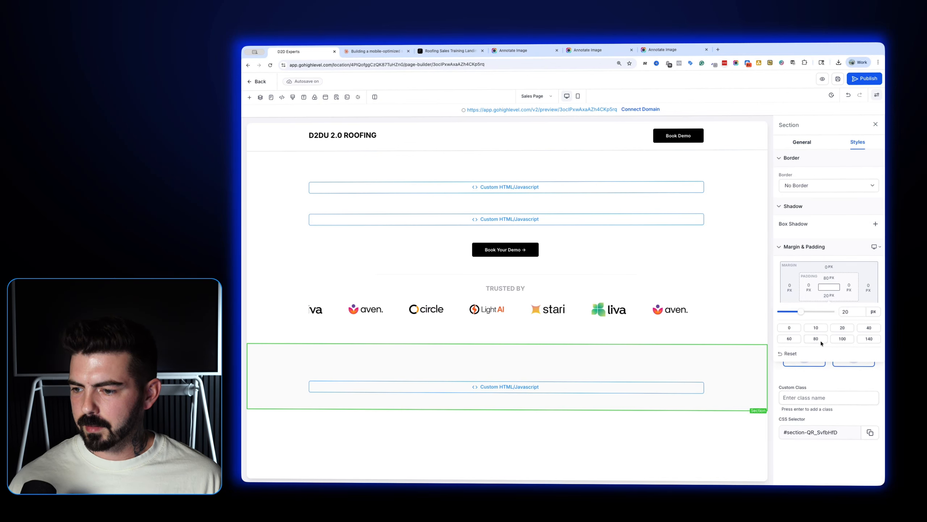
left_click(816, 339)
left_click(829, 291)
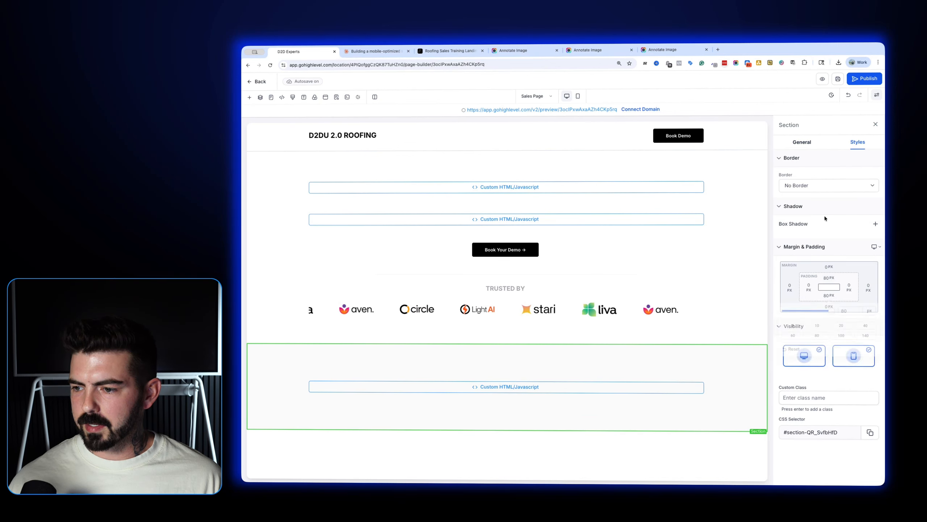
left_click(822, 79)
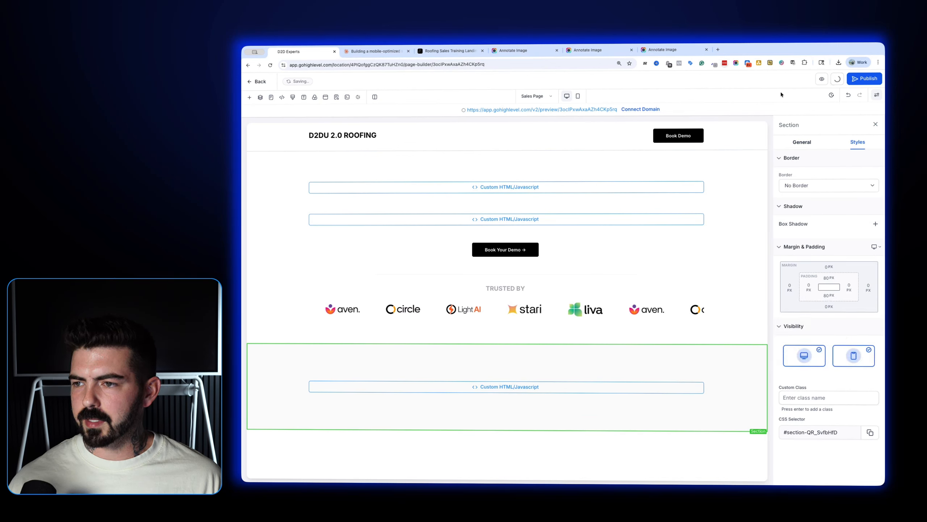
Preview the page, review the "You're Putting In the Work" section and test its "Book Your Free Demo" link
left_click(823, 79)
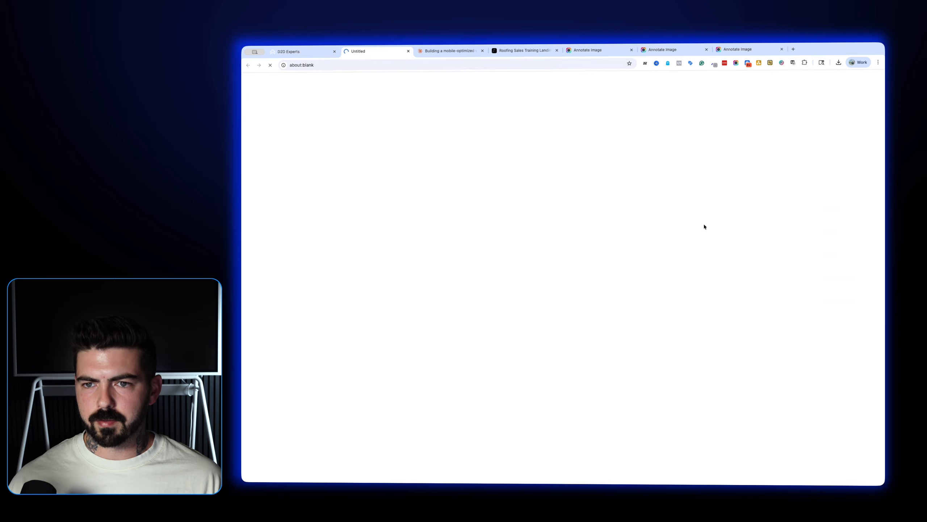
scroll(727, 234, "down", 3)
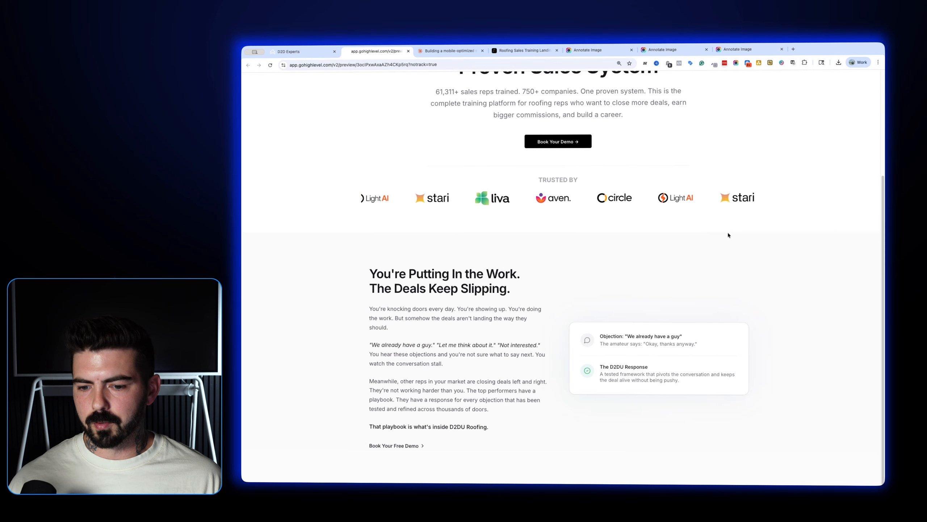
left_click(413, 446)
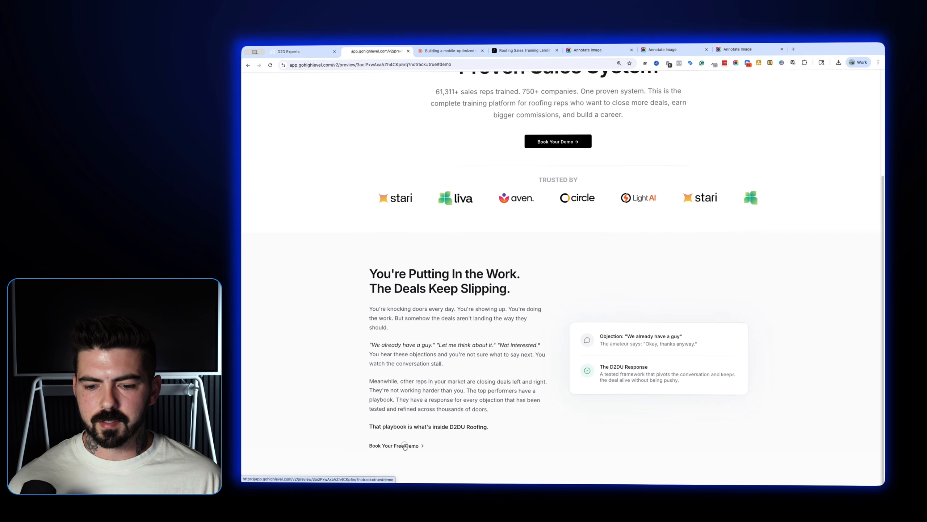
Replace the Claude draft with "We need to have the button on there open a pop-up. The CSS selector is"
left_click(449, 50)
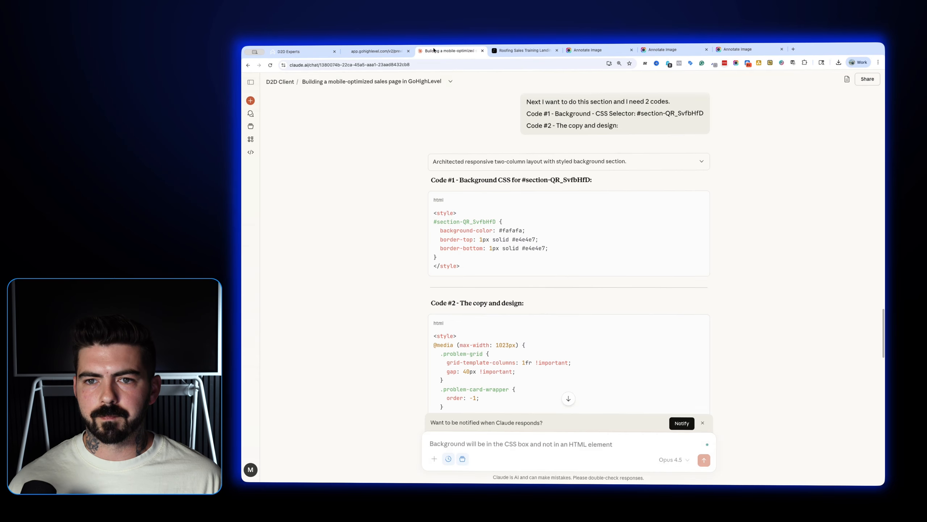
key("super+a")
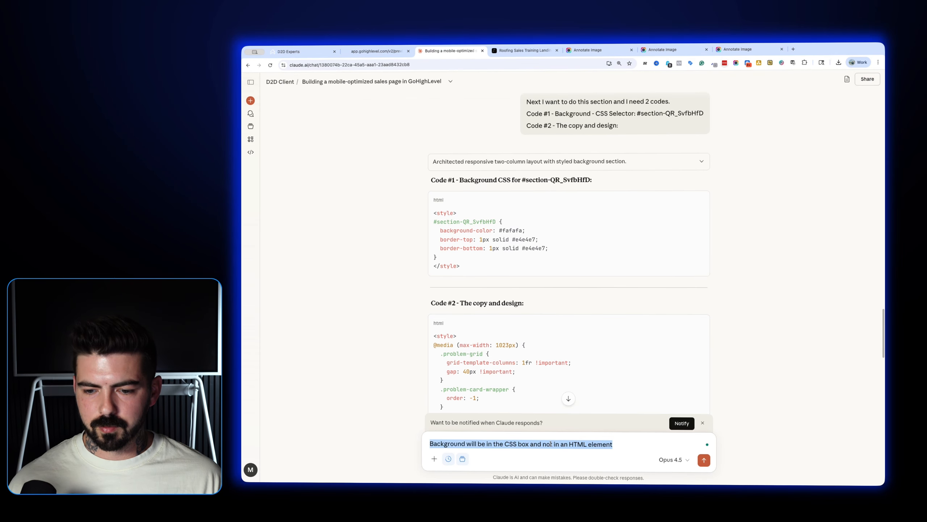
type("We need to ")
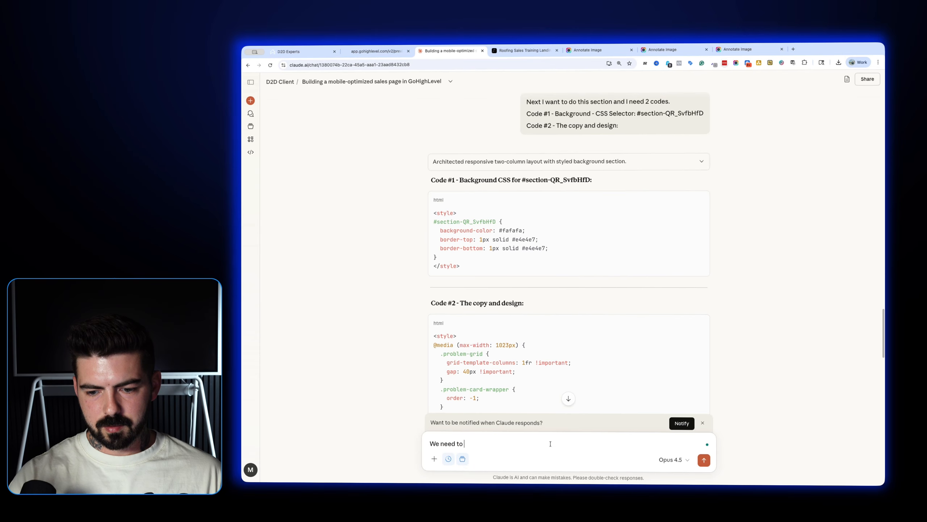
type("have the b")
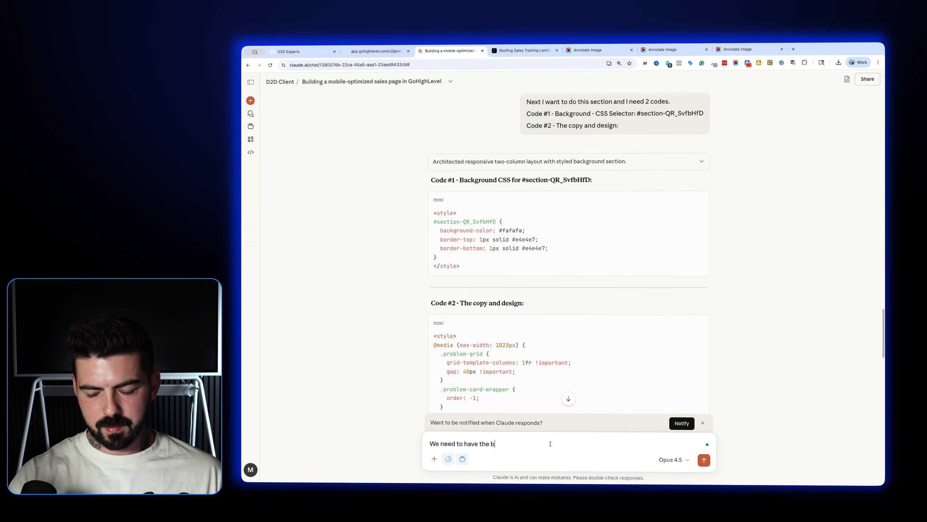
type("utton on there op")
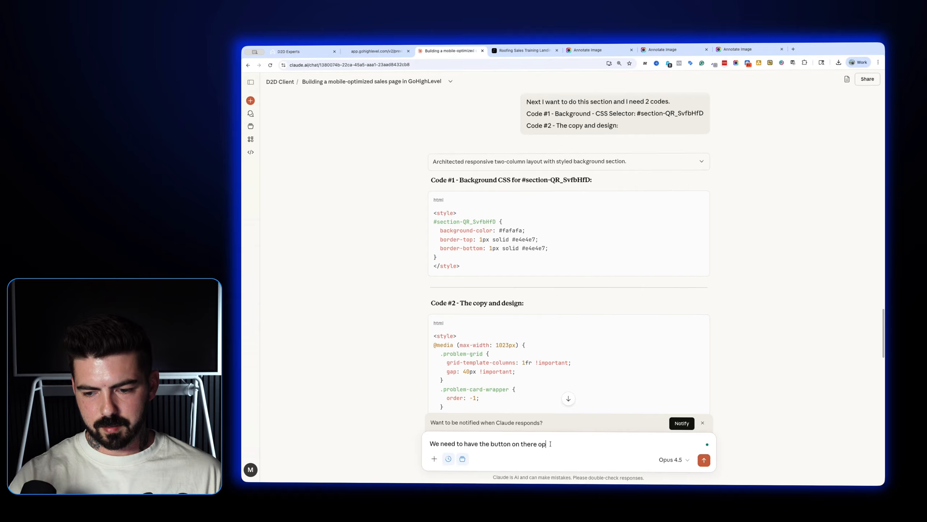
type("en a pop")
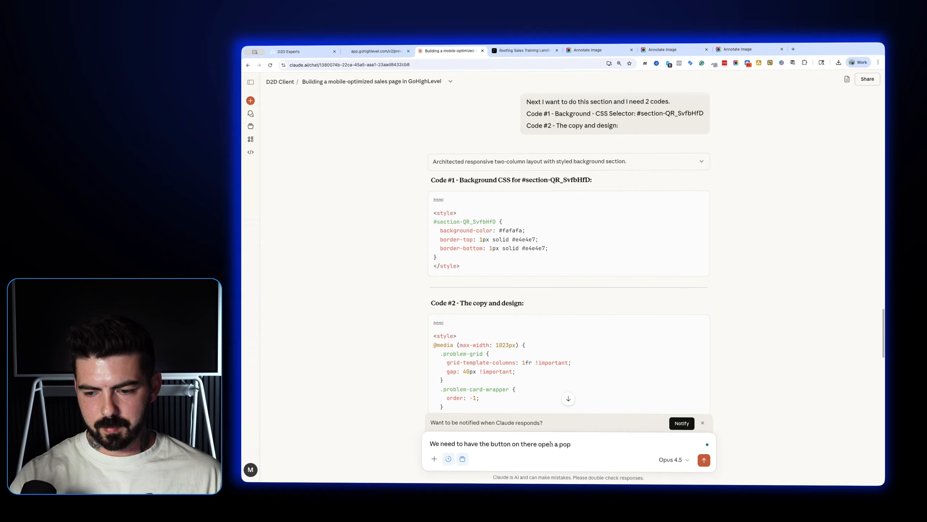
type("-up. The CSS selector is")
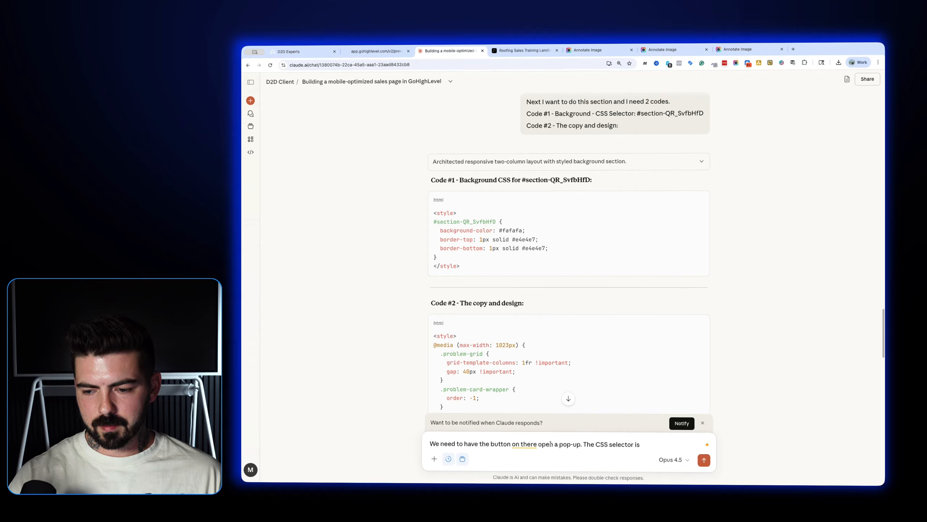
Look up the CSS selector of the "Book Your Demo" button in the page builder and return to the Claude draft
left_click(288, 52)
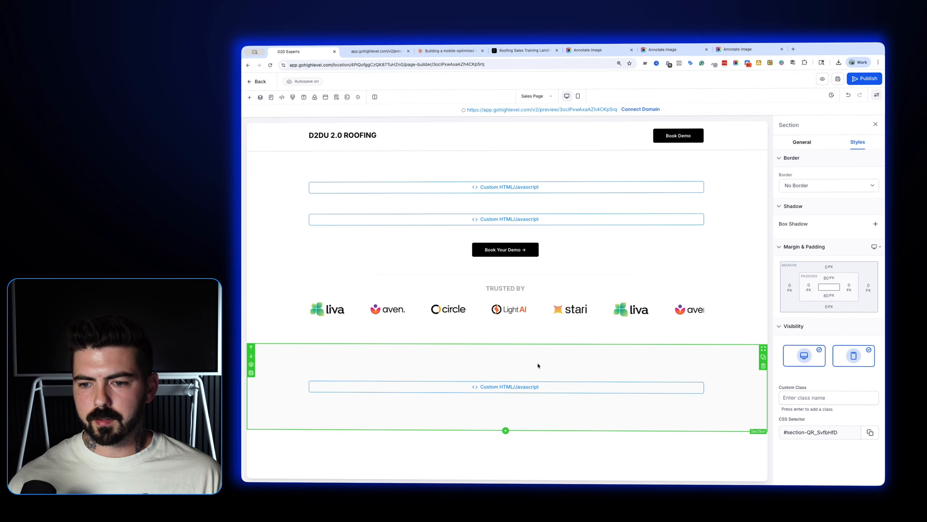
left_click(506, 249)
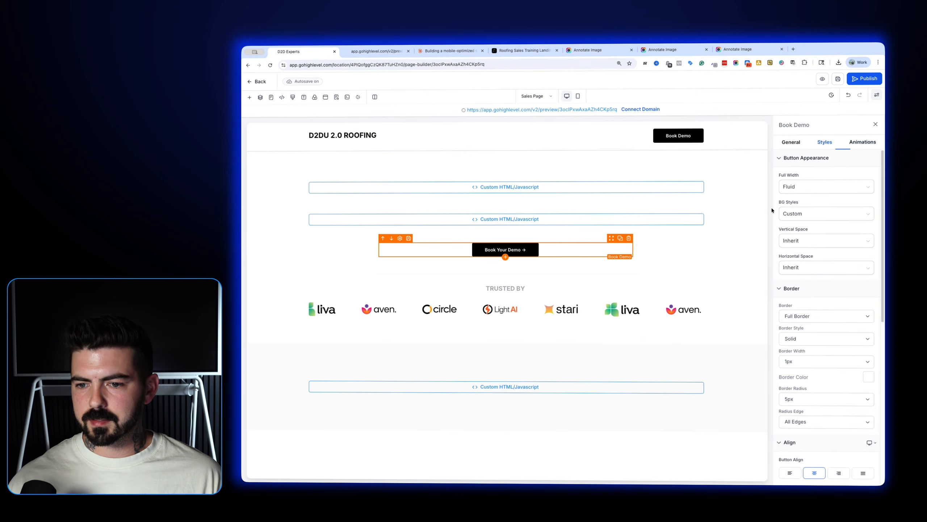
left_click(863, 142)
left_click(818, 142)
scroll(840, 329, "down", 10)
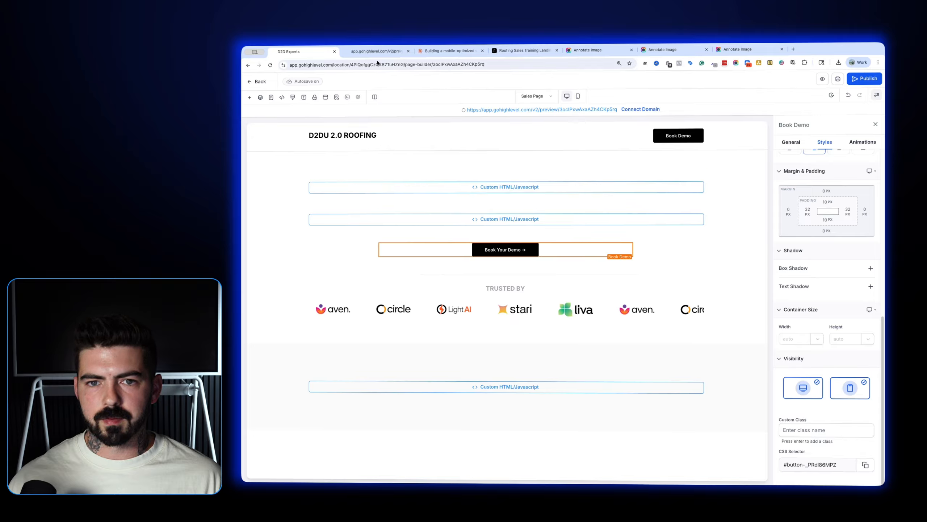
left_click(450, 51)
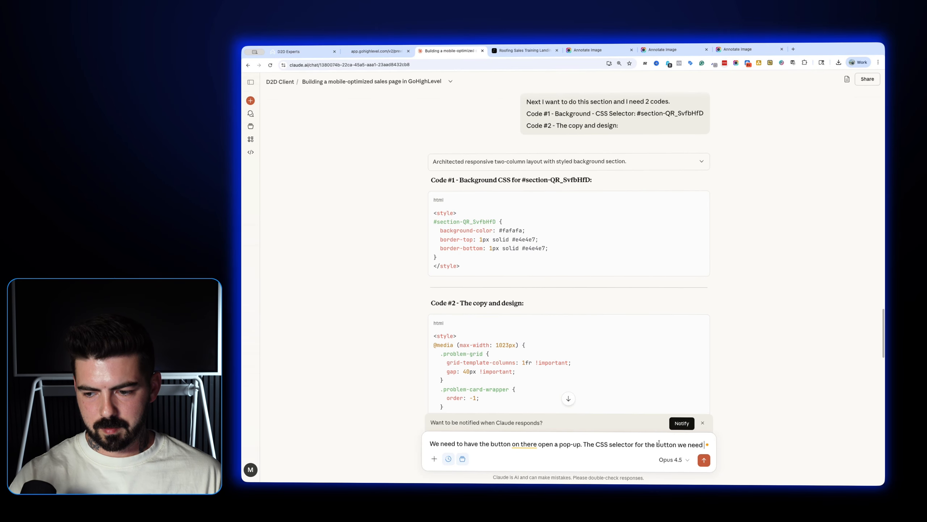
Send Claude a request to make the button open a pop-up by false-clicking #button-_PRdl86MPZ, using code from the other project chats
type("to false click")
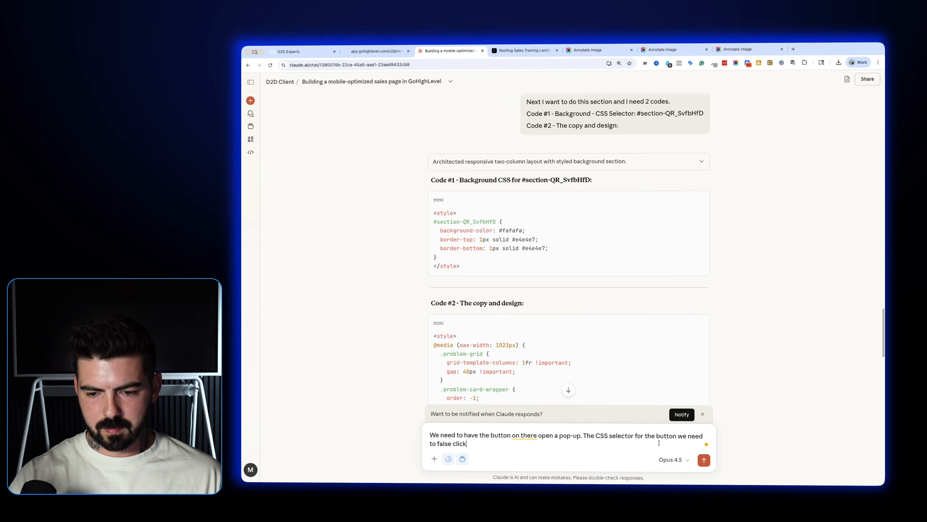
type(" is")
type("#button-_PRdl86MPZ")
key("shift+Return")
key("shift+Return")
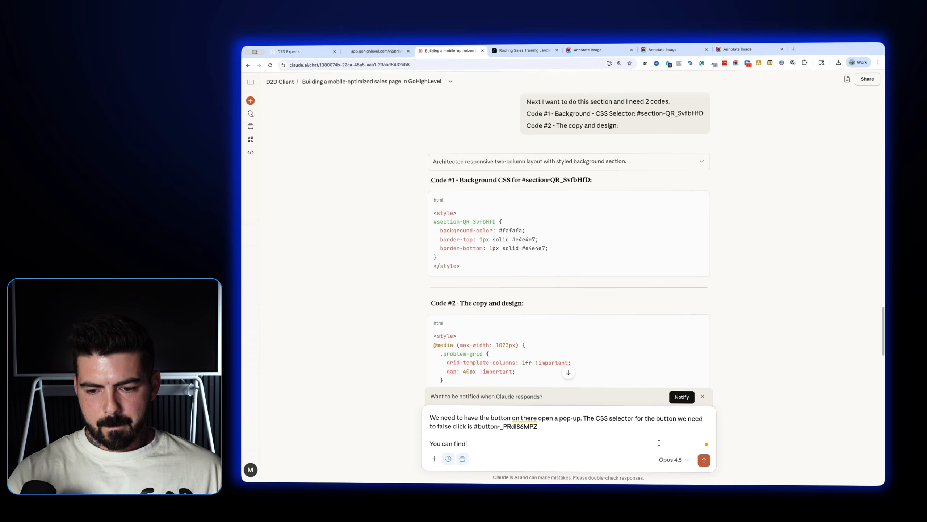
type("You can find the CSS code and way to do it in one of the other project chats")
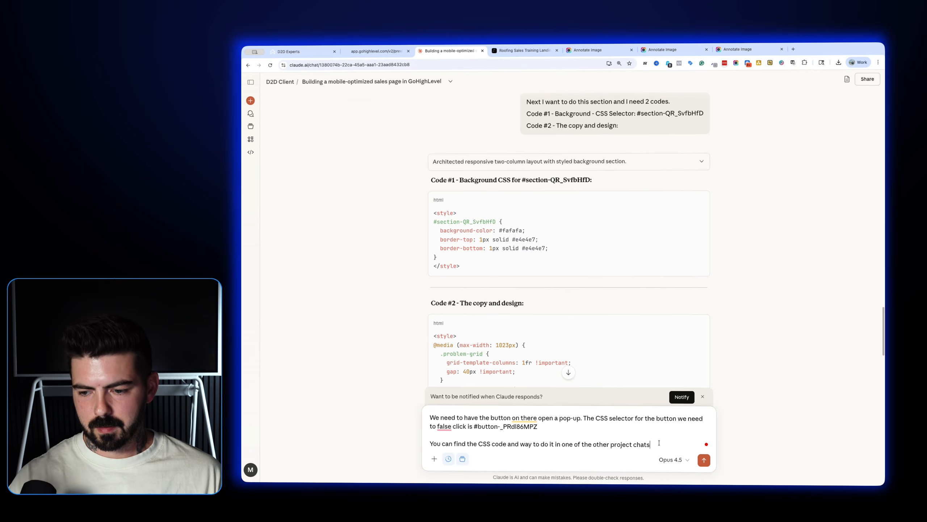
key("Return")
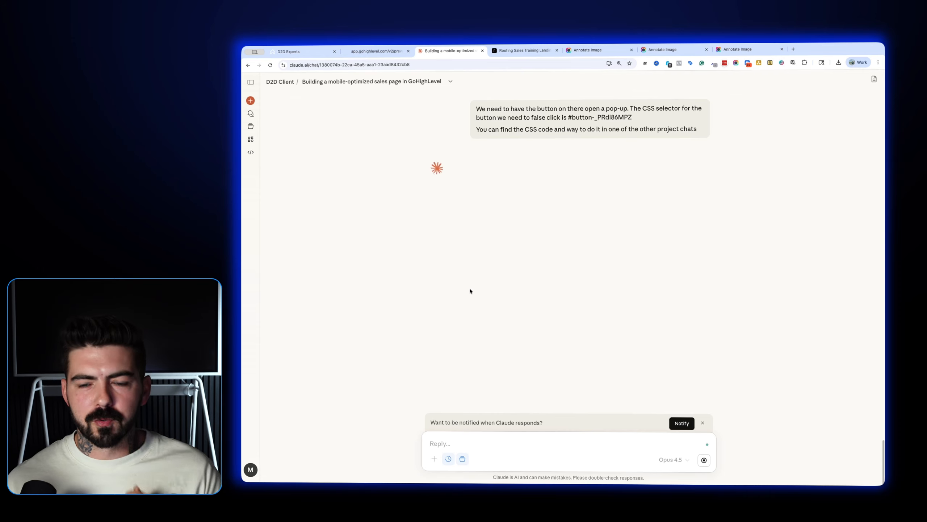
Close the old page preview and the three leftover Annotate Image tabs
left_click(409, 52)
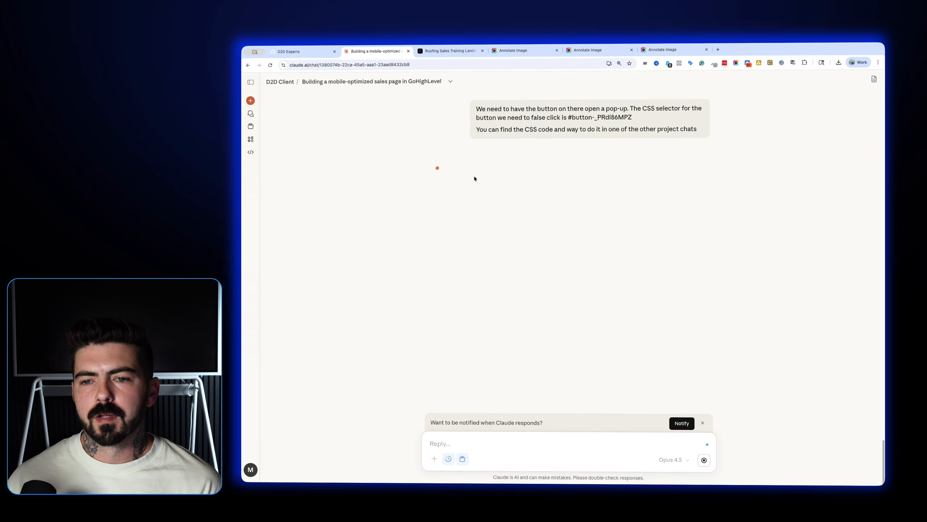
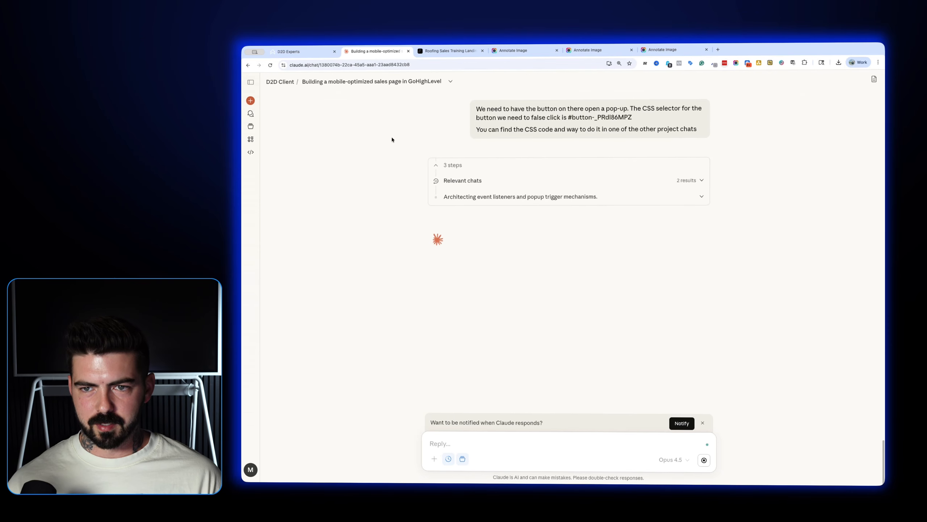
left_click(557, 51)
left_click(557, 51)
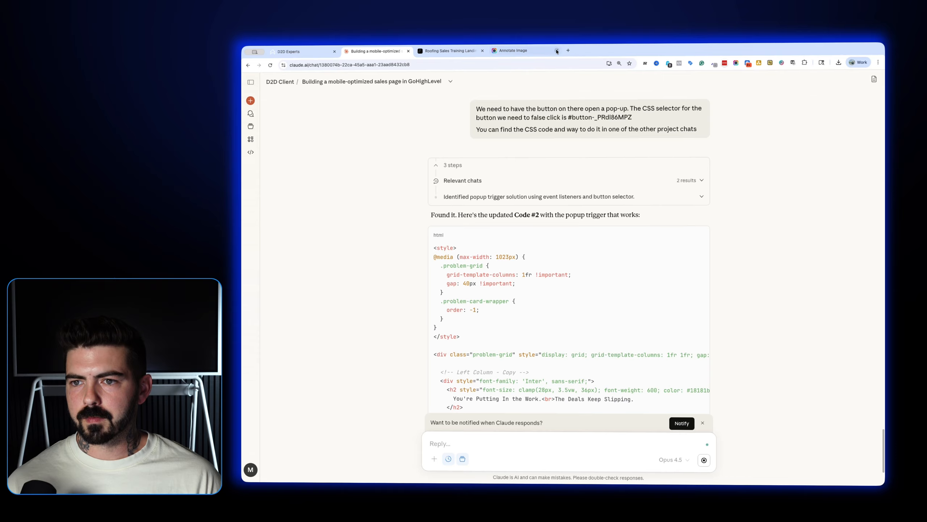
left_click(556, 52)
Open the code of the custom code element in the grey section of the GoHighLevel page and delete all of it
scroll(653, 294, "down", 3)
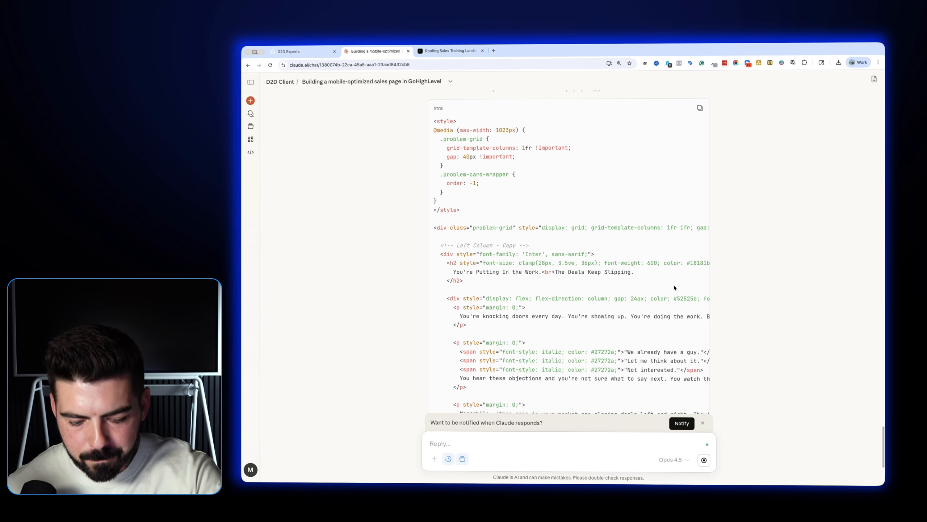
scroll(669, 295, "down", 4)
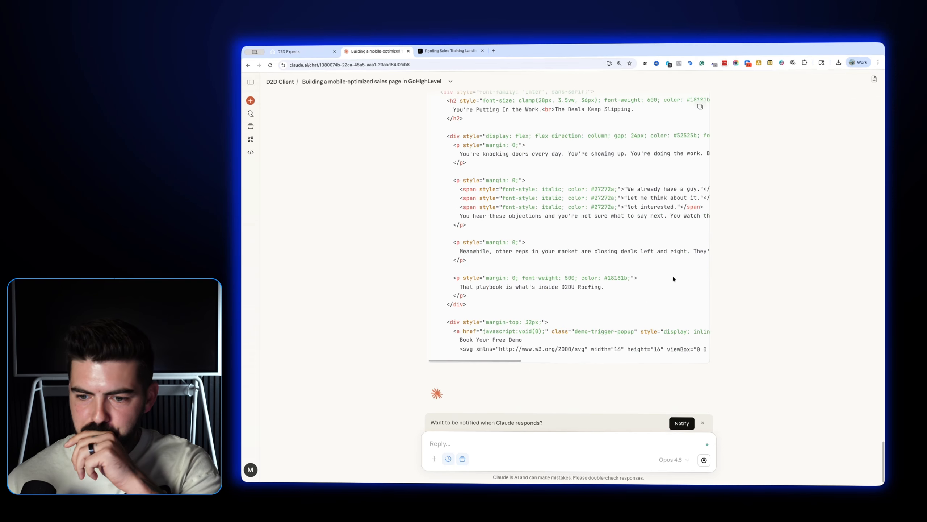
scroll(696, 174, "down", 3)
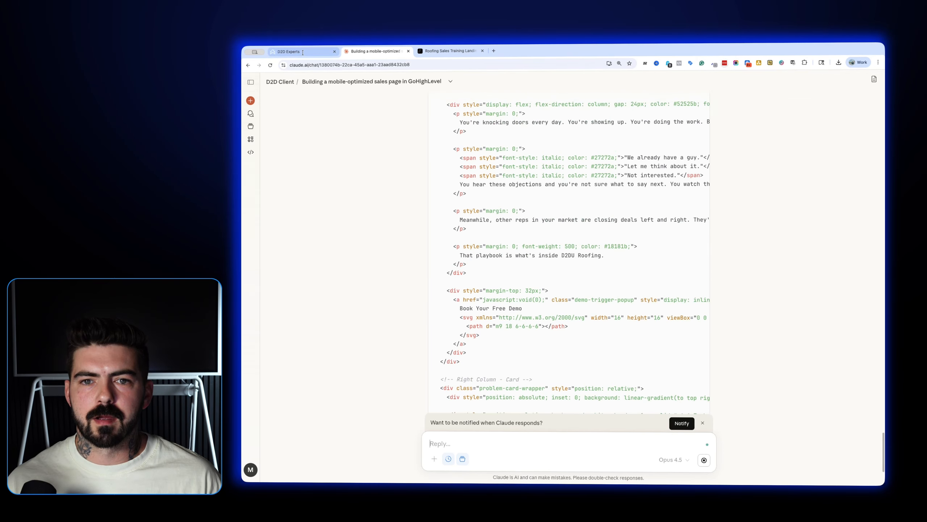
left_click(289, 51)
left_click(610, 381)
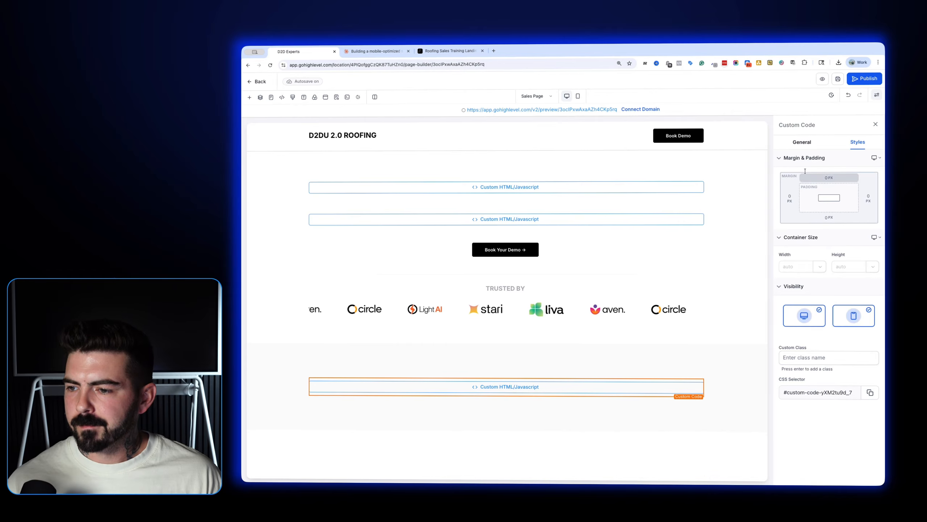
left_click(802, 142)
left_click(811, 190)
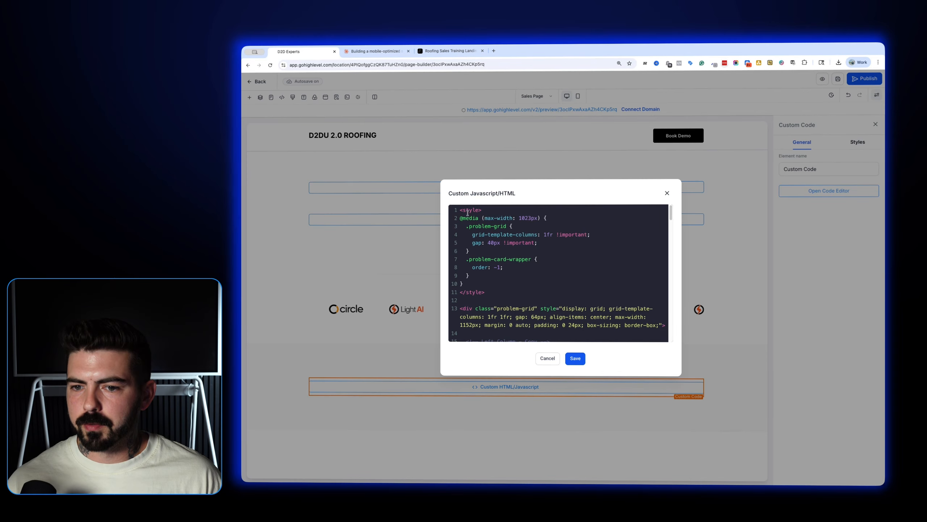
key("ctrl+a")
key("BackSpace")
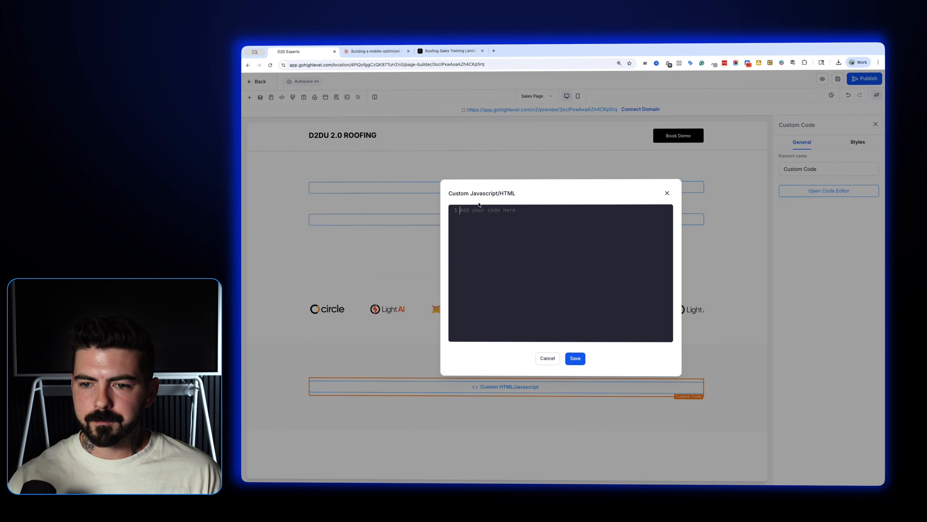
Copy Claude's updated Code #2 with the pop-up trigger into the empty custom code editor and save it
left_click(374, 51)
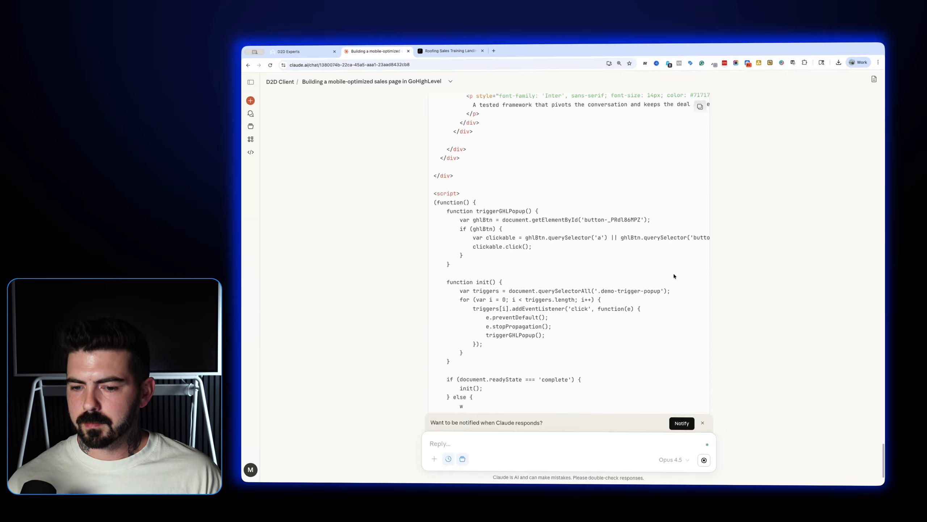
left_click(700, 106)
left_click(299, 51)
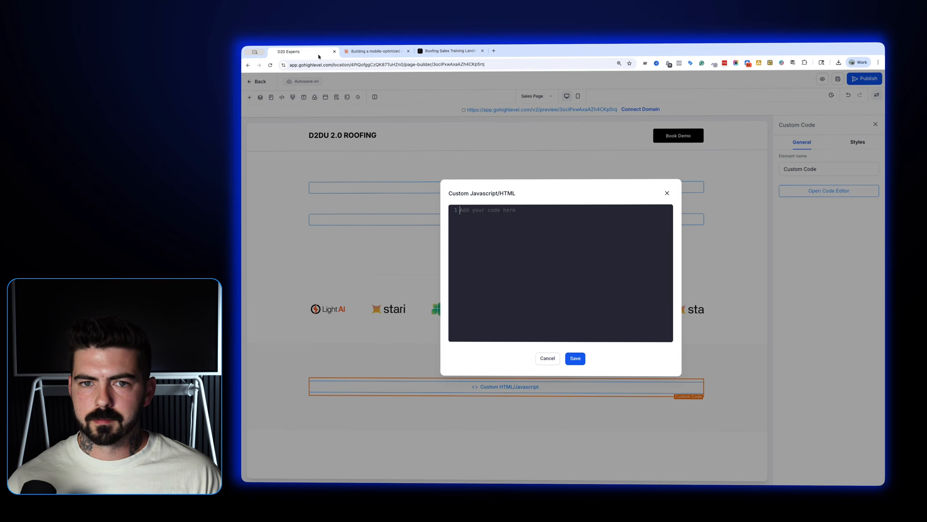
key("ctrl+v")
left_click(578, 358)
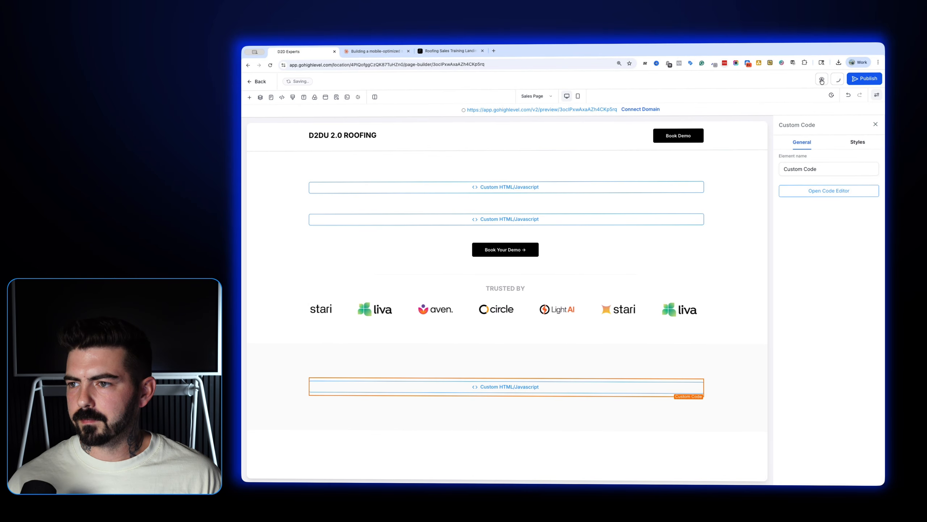
Preview the sales page, test the "Book Your Free Demo" link's pop-up, and close the preview
left_click(823, 79)
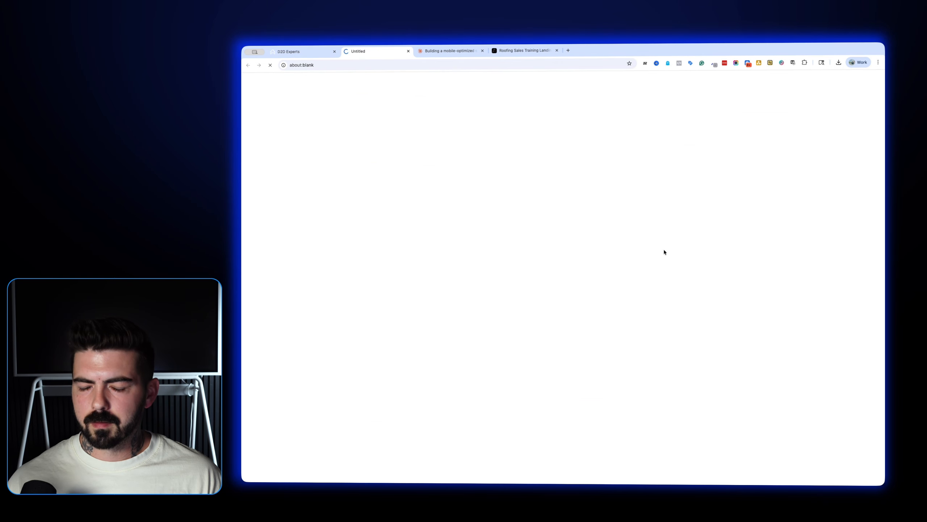
scroll(681, 271, "down", 3)
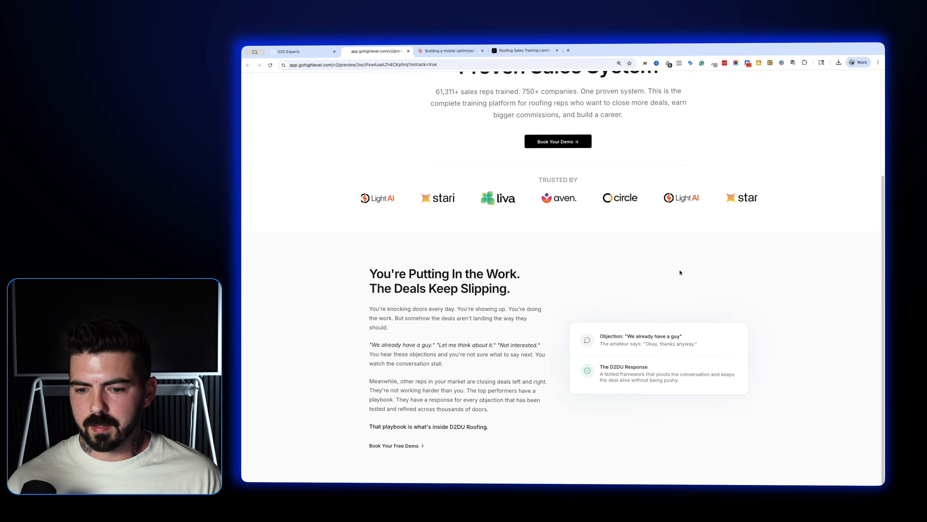
left_click(402, 446)
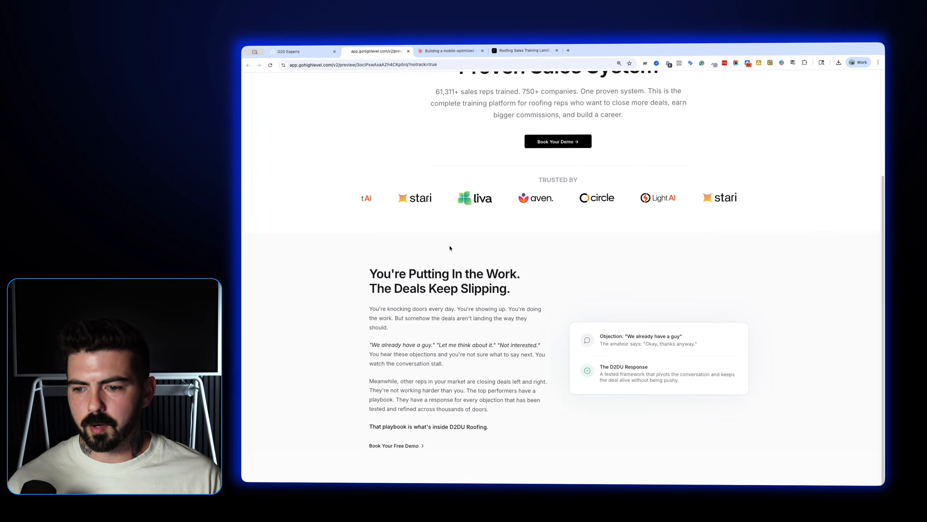
left_click(673, 118)
left_click(292, 52)
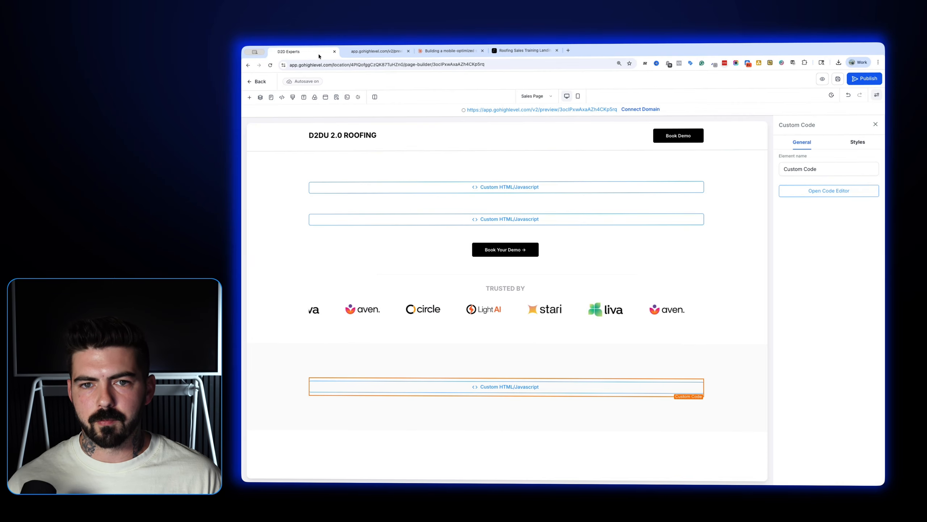
left_click(376, 52)
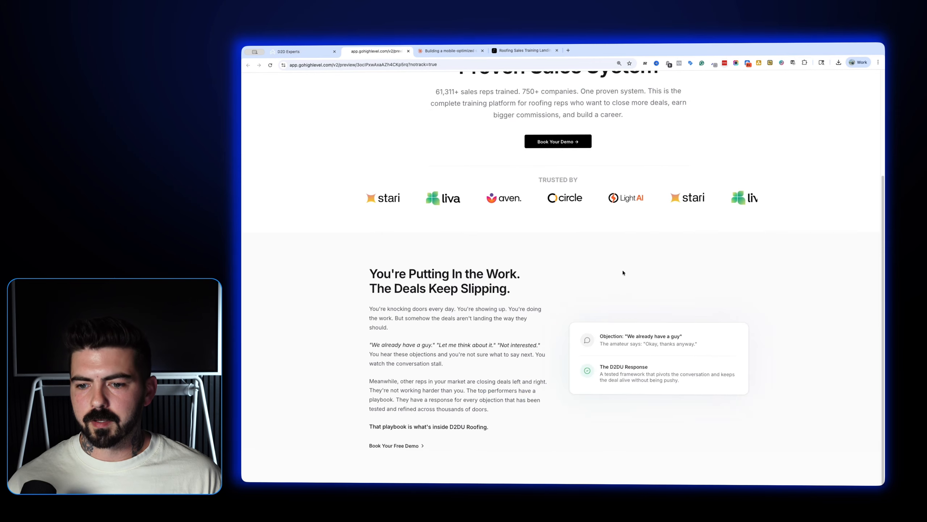
left_click(408, 52)
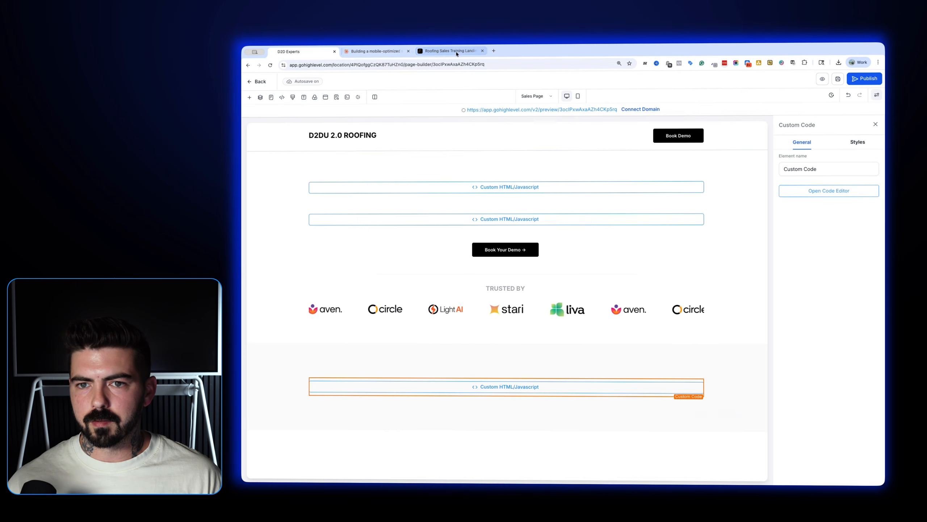
Capture the dark "Built by People Who Have Done This Work" section of the Aura page and save the image to Downloads
left_click(449, 51)
scroll(629, 266, "down", 5)
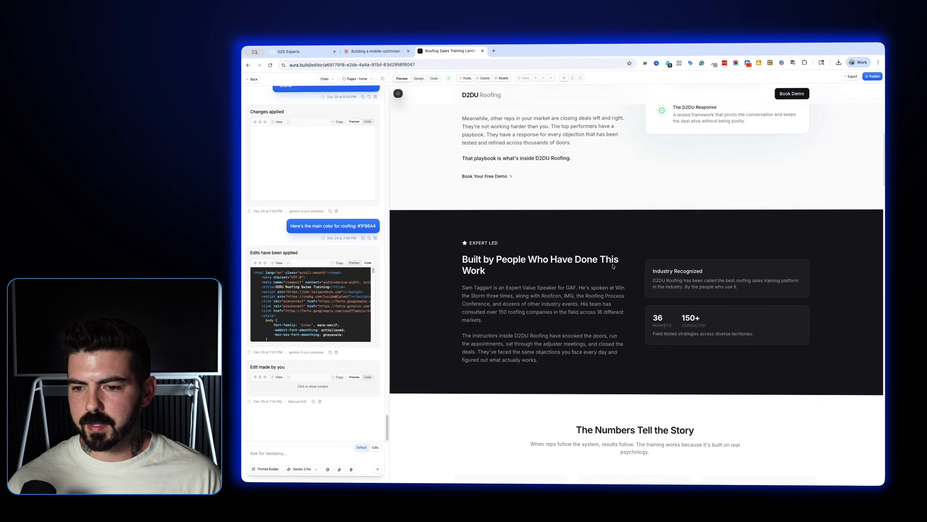
scroll(613, 266, "down", 1)
left_click(736, 63)
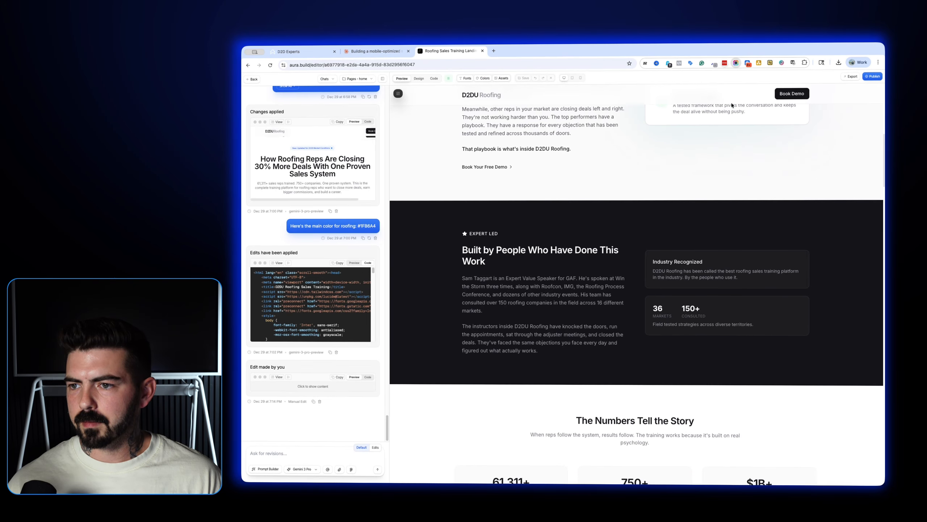
left_click(728, 104)
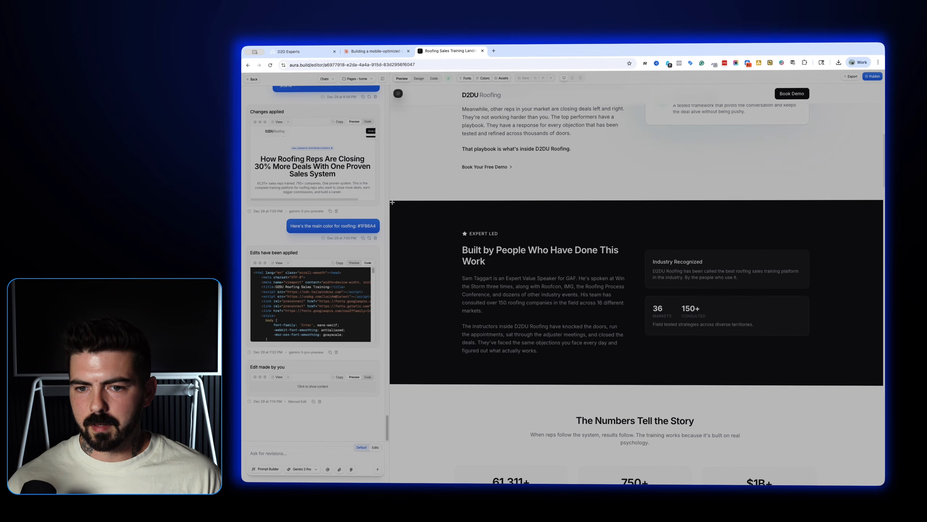
left_click_drag(391, 201, 884, 384)
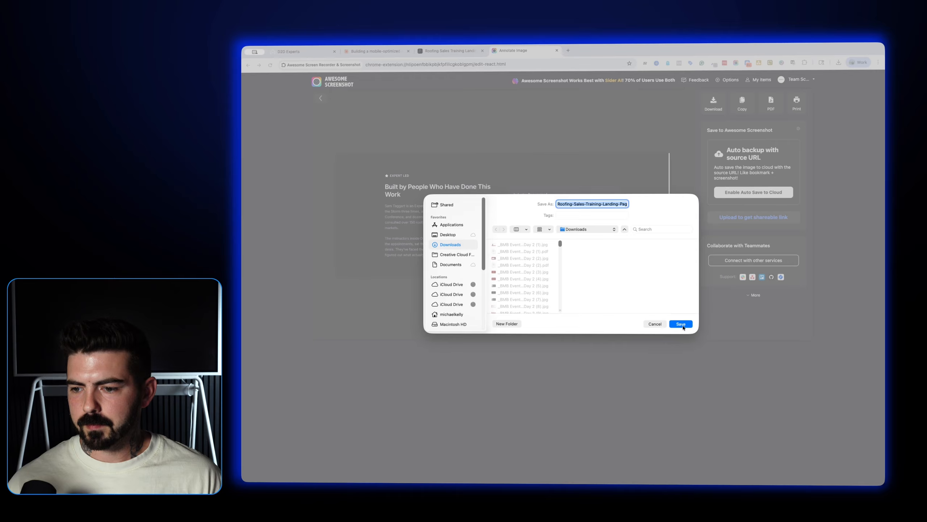
left_click(682, 324)
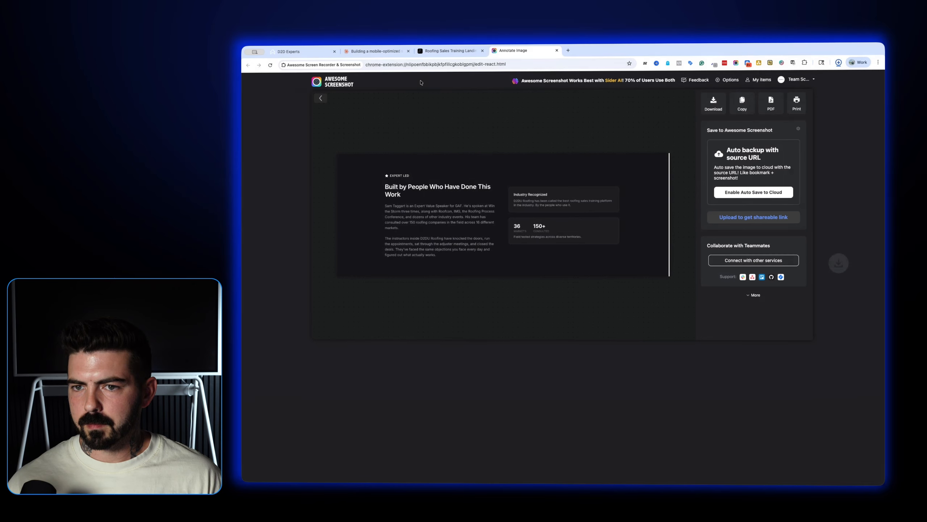
Send Claude the captured section image with the message "Now let's do the same thing for this section with the 2 codes"
left_click(365, 52)
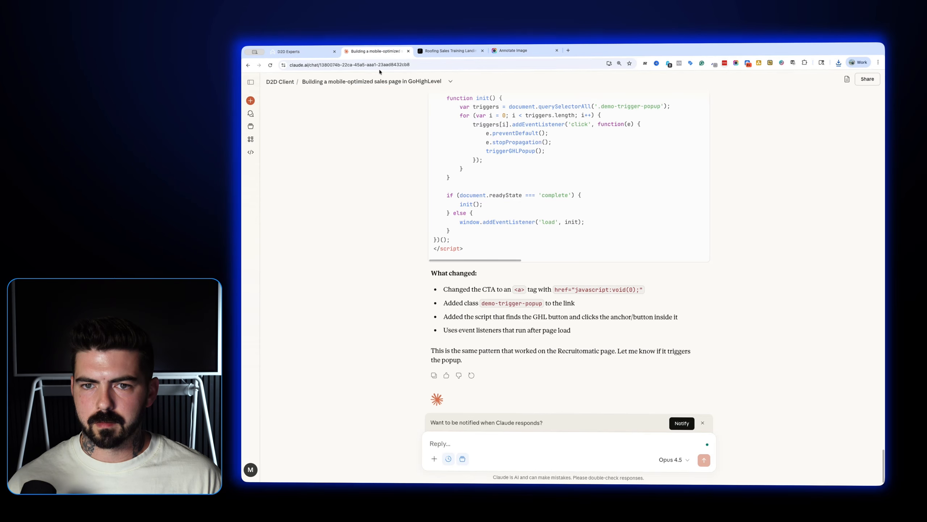
left_click(839, 62)
left_click_drag(777, 93, 518, 452)
type("N")
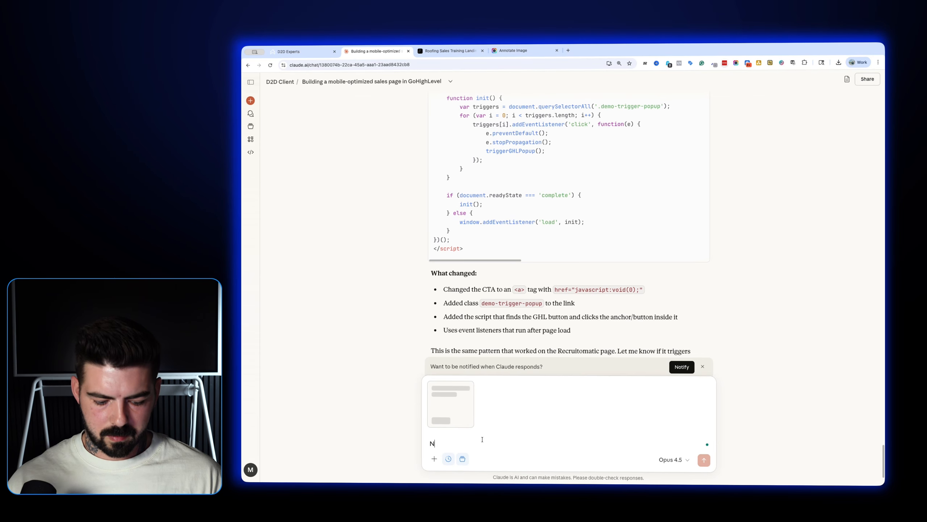
type("ow let's do the same thing for this section with the 2 codes")
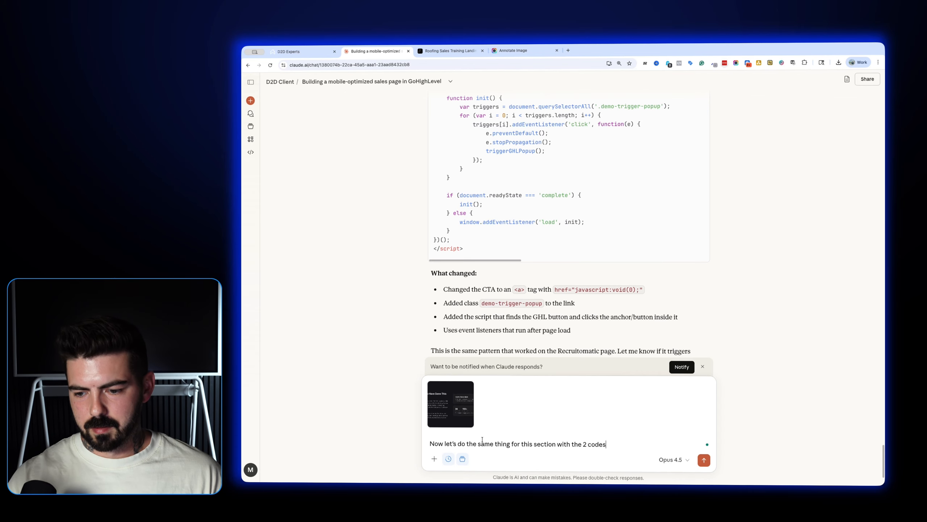
key("Return")
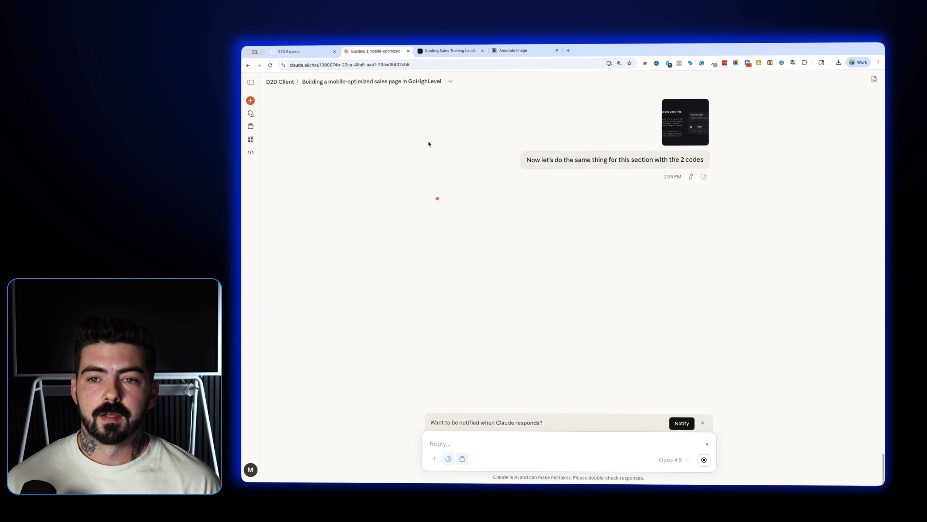
Add a new section below the grey section in the GoHighLevel page and place a custom code element in it
left_click(316, 58)
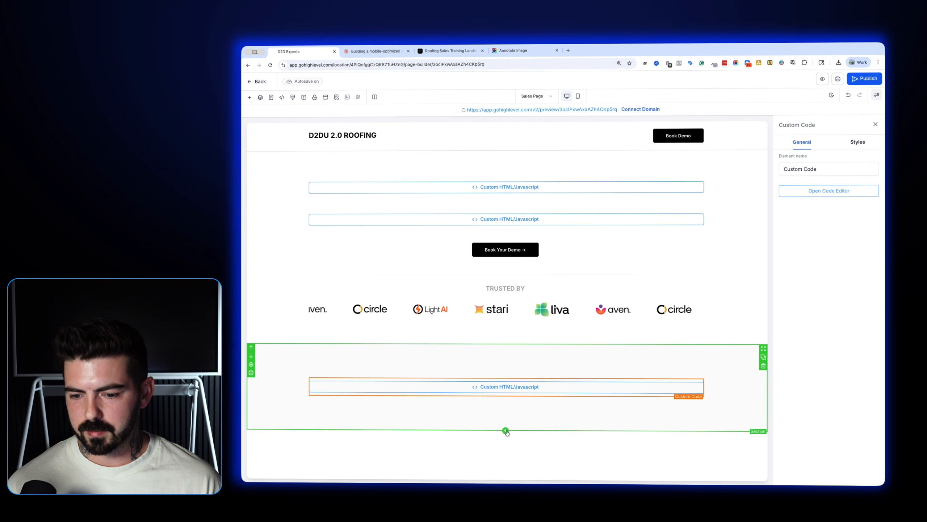
left_click(506, 431)
left_click_drag(414, 245, 739, 439)
Set the top and bottom padding of the new section below the grey one to 80 px
left_click(858, 142)
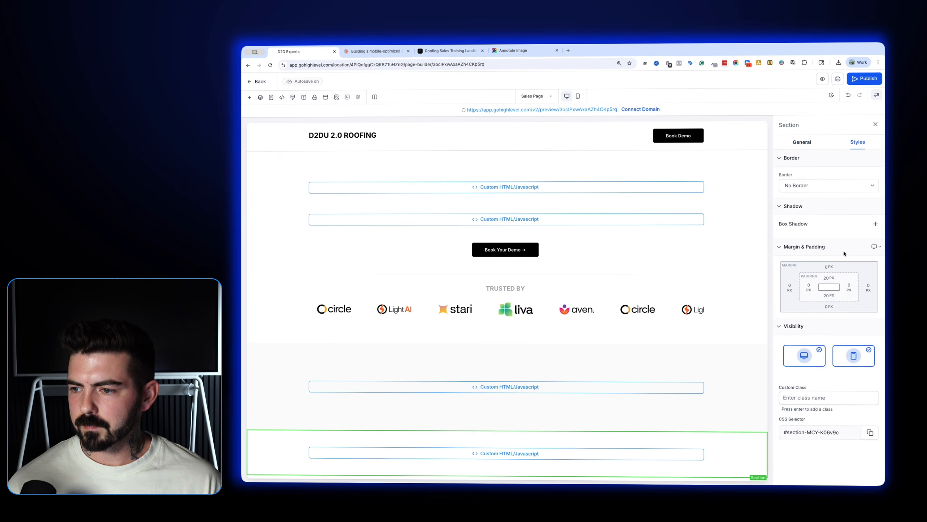
left_click(834, 280)
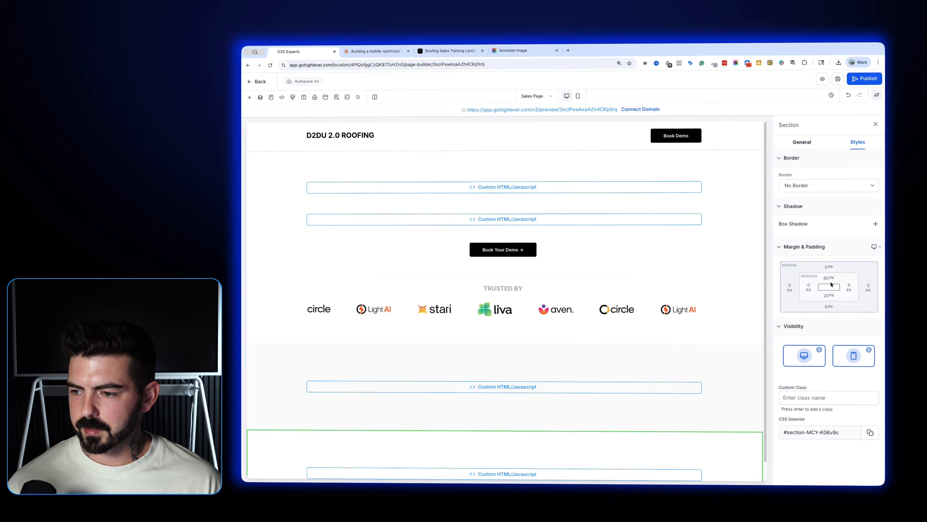
left_click(828, 296)
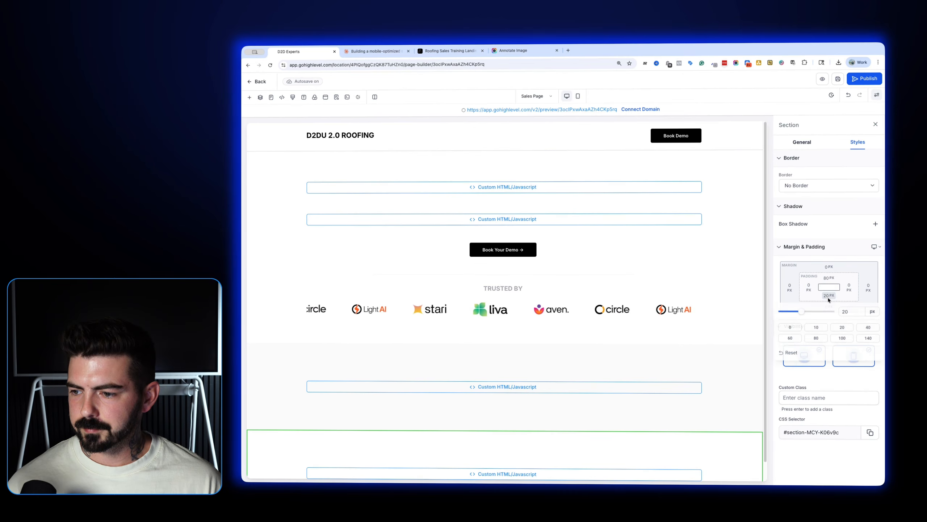
left_click(845, 171)
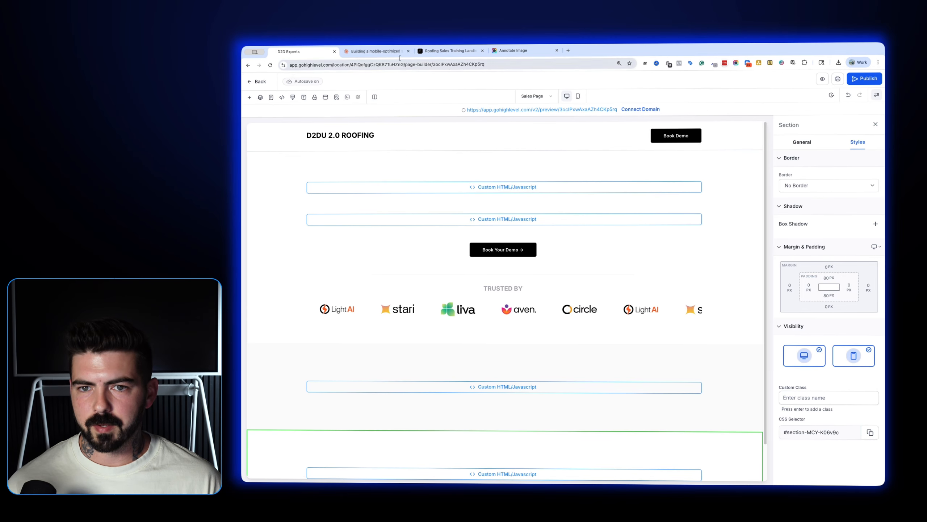
Copy the #18181b background rule from Claude's Code #1 into the page's custom CSS, target the new section's CSS selector, and save
left_click(376, 51)
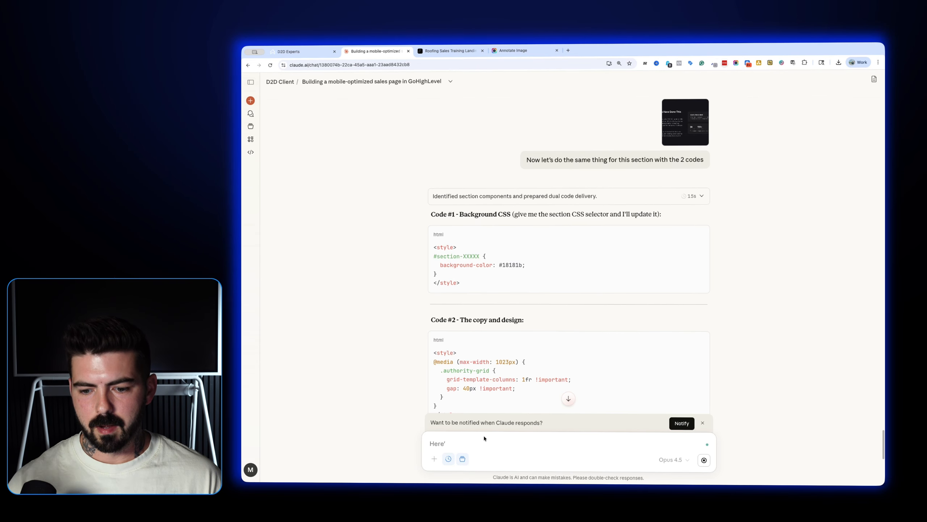
left_click_drag(441, 277, 420, 252)
key("ctrl+c")
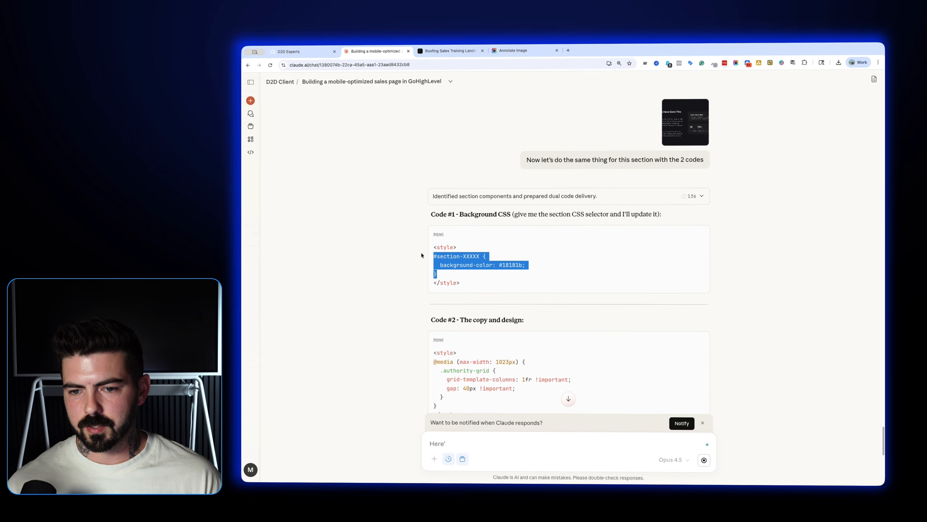
left_click(302, 54)
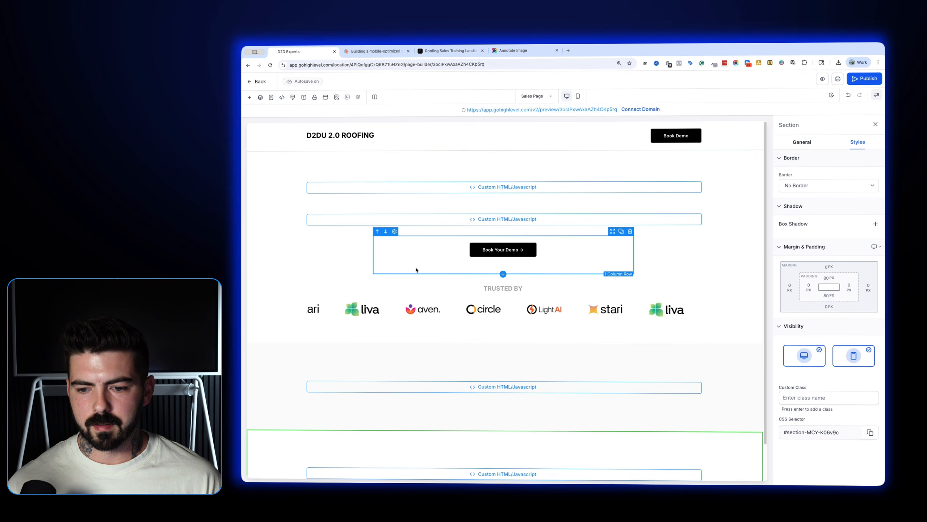
left_click(293, 96)
key("ctrl+v")
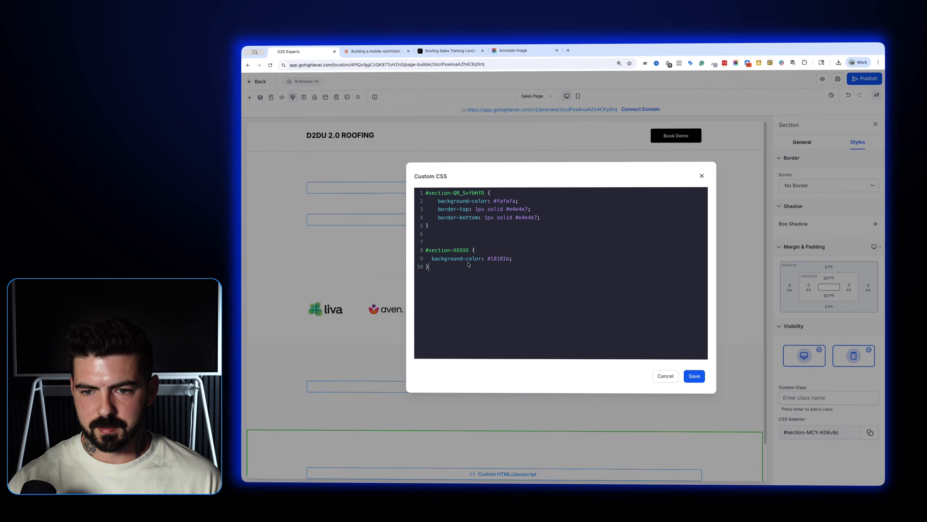
left_click(697, 376)
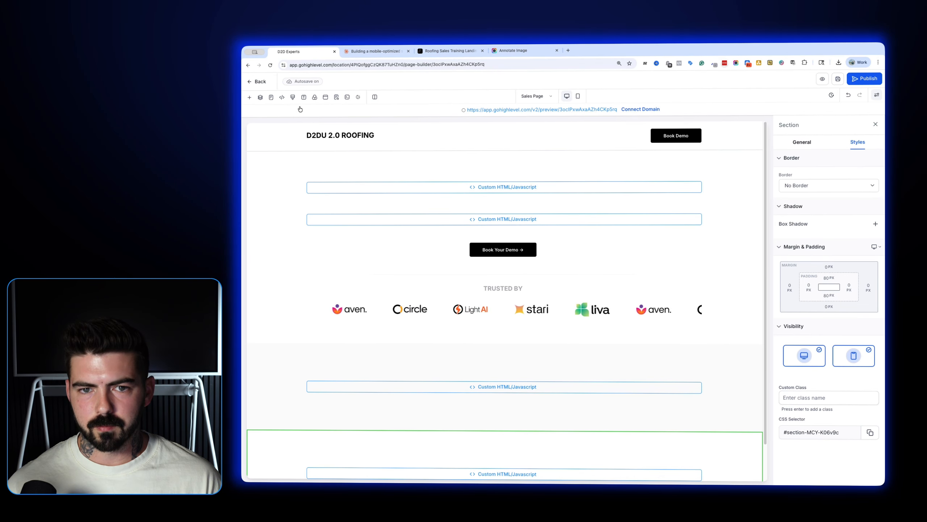
Copy Claude's Code #2 into the new dark section's custom code element in GoHighLevel and save it
left_click(281, 97)
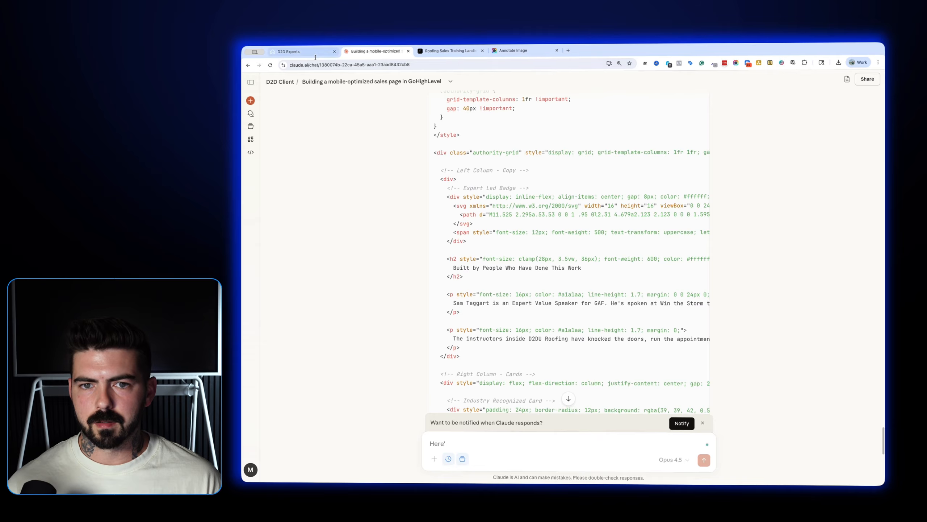
key("ctrl+1")
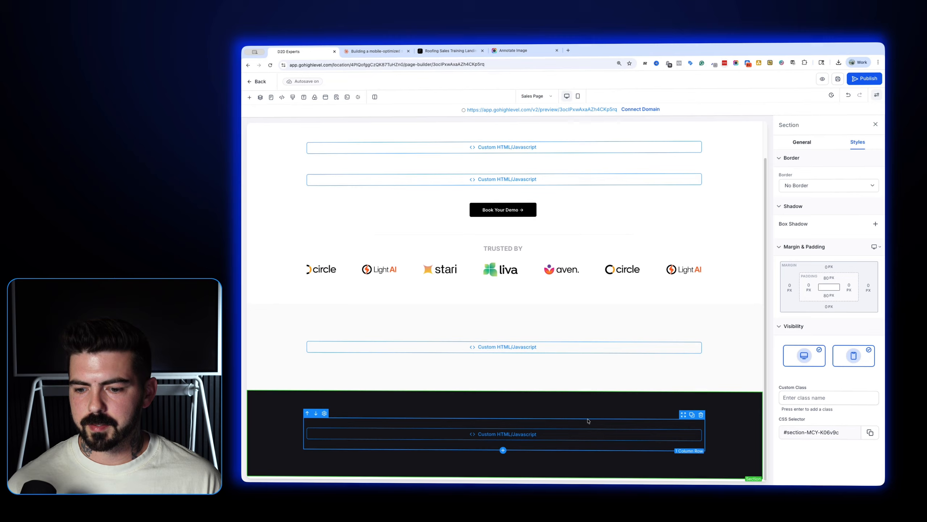
left_click(588, 434)
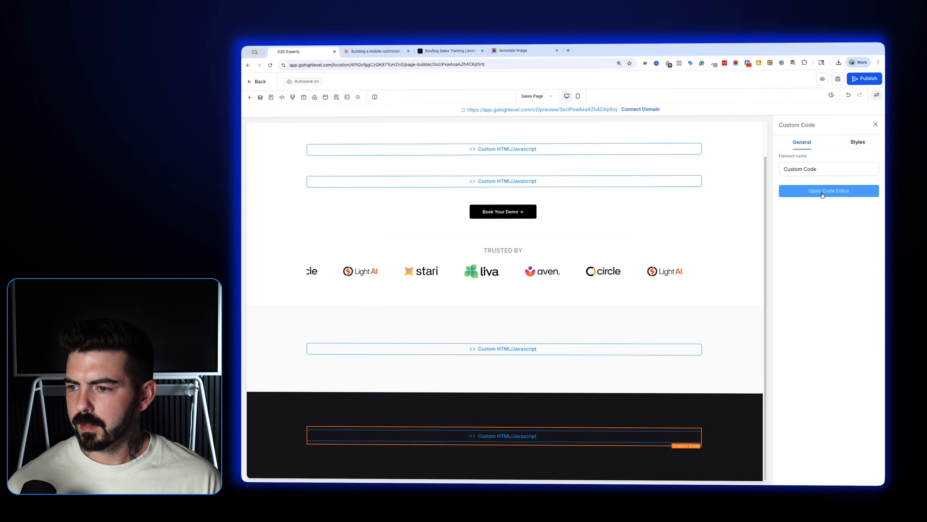
left_click(828, 190)
key("super+v")
left_click(575, 358)
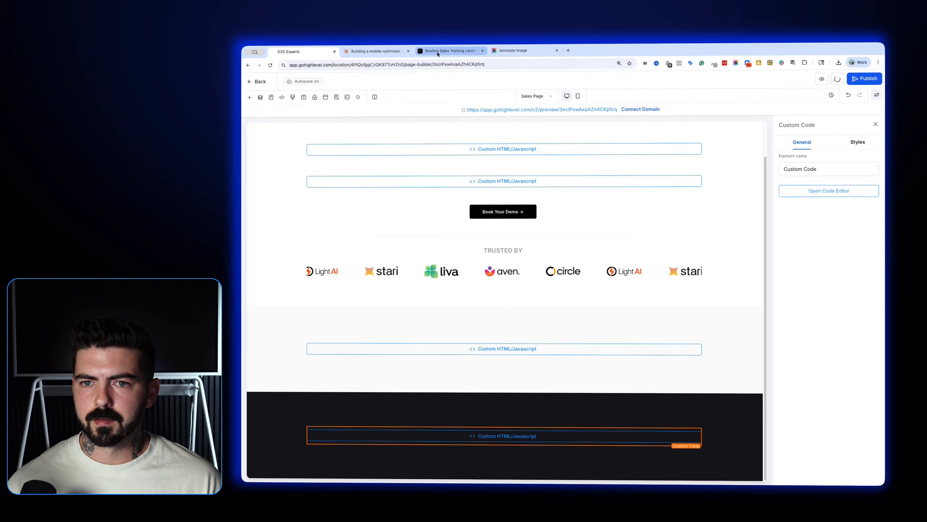
Capture the "The Numbers Tell the Story" section of the Aura page and save the image to Downloads
left_click(451, 51)
scroll(569, 238, "down", 6)
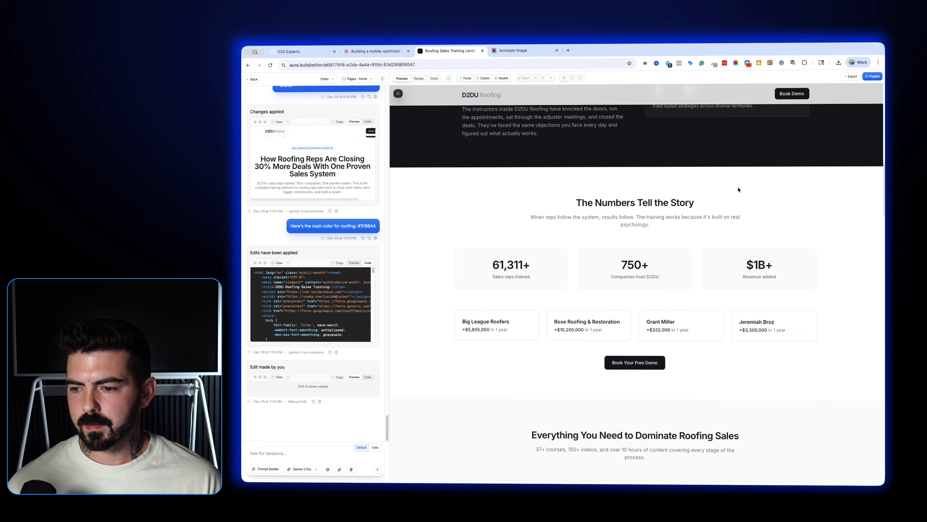
left_click(736, 65)
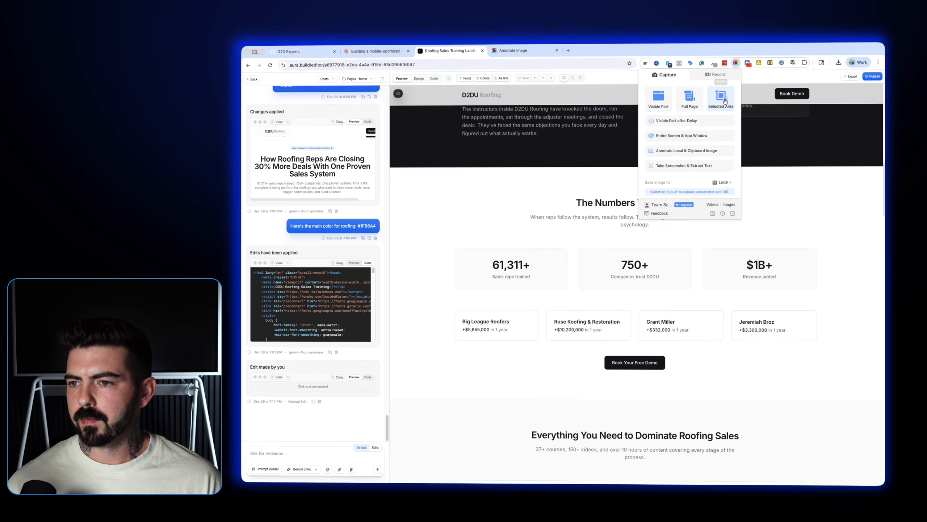
left_click(721, 99)
left_click_drag(849, 392, 873, 392)
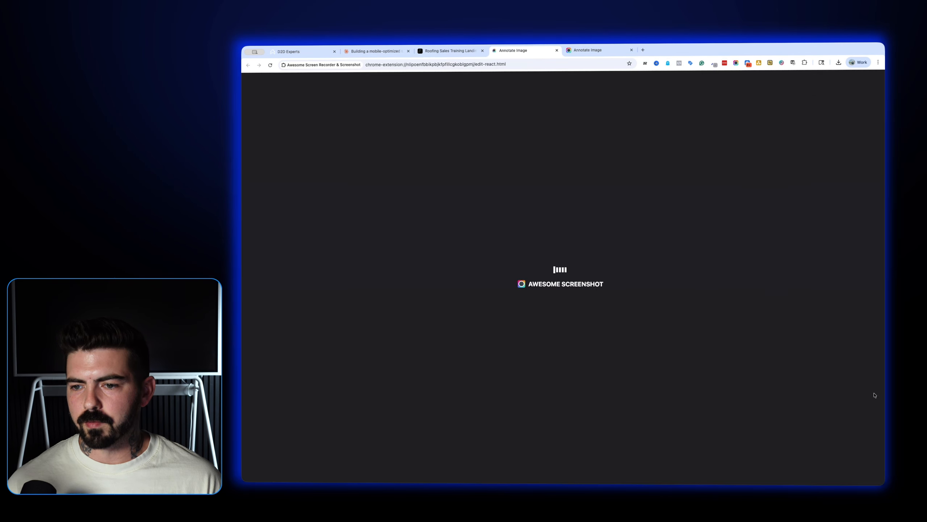
left_click(713, 102)
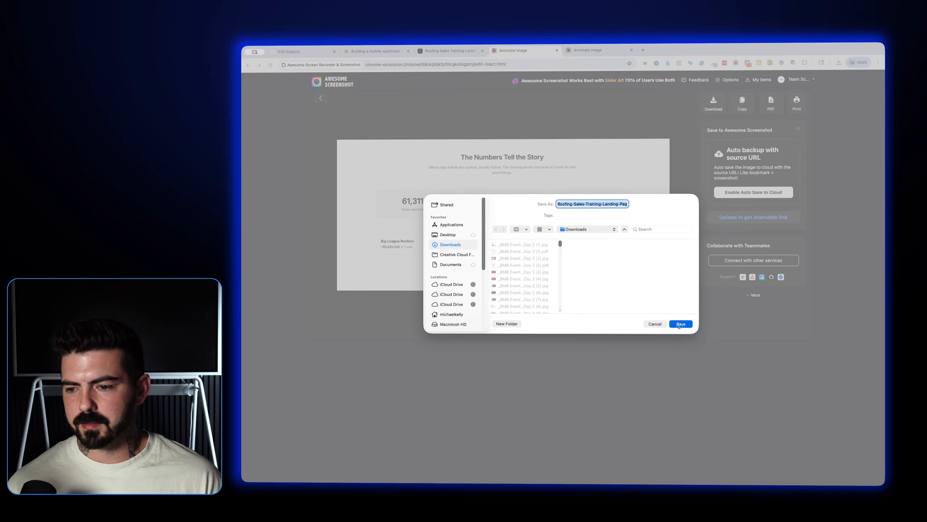
left_click(681, 323)
Send Claude the newly saved section image with the message "Here's the enxt section. Let's make sure the buttons work"
left_click(379, 51)
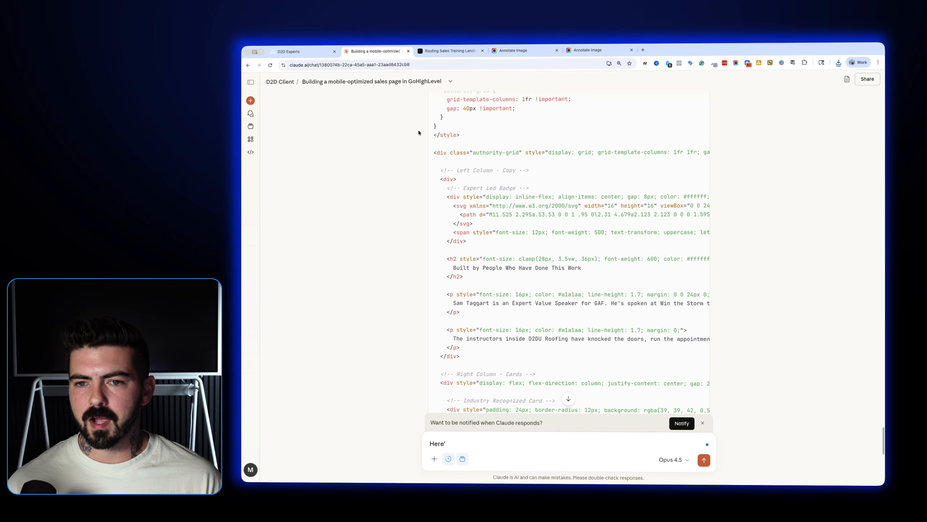
scroll(695, 336, "down", 10)
left_click(839, 63)
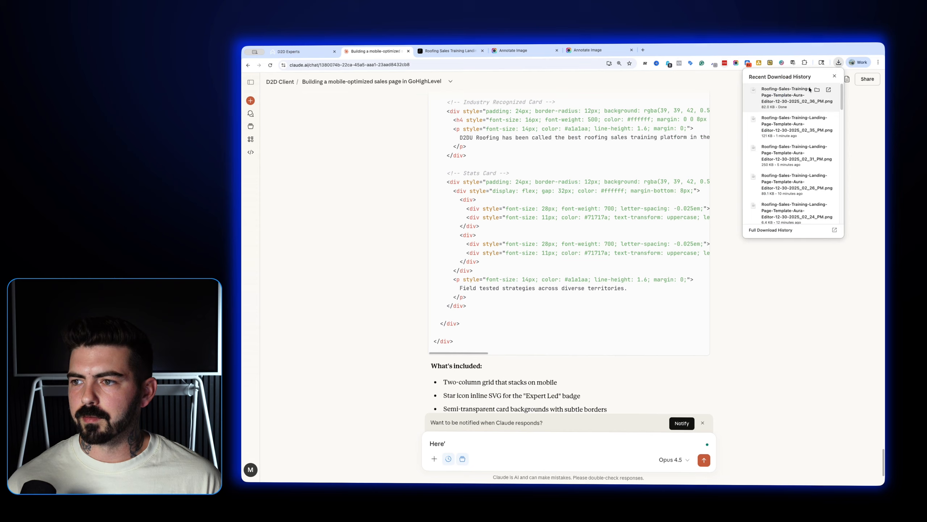
left_click_drag(785, 98, 553, 437)
type("Here'")
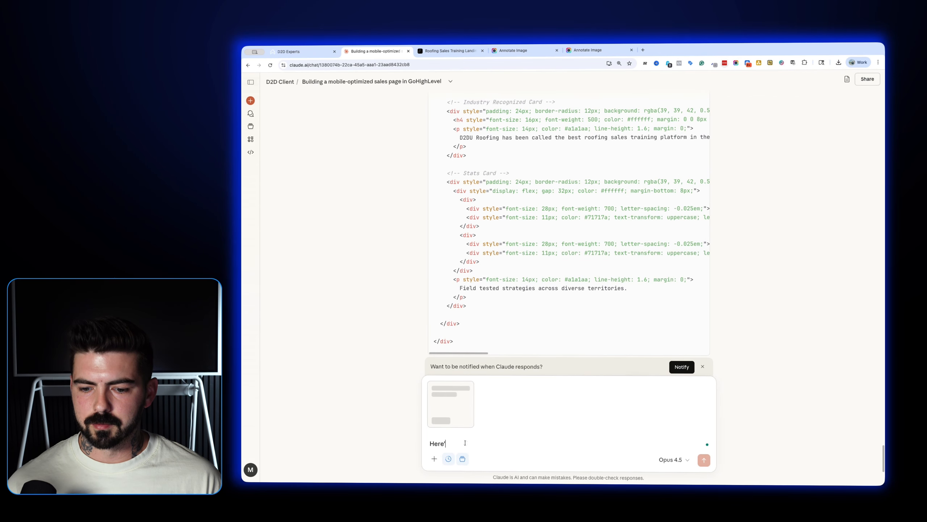
type("s")
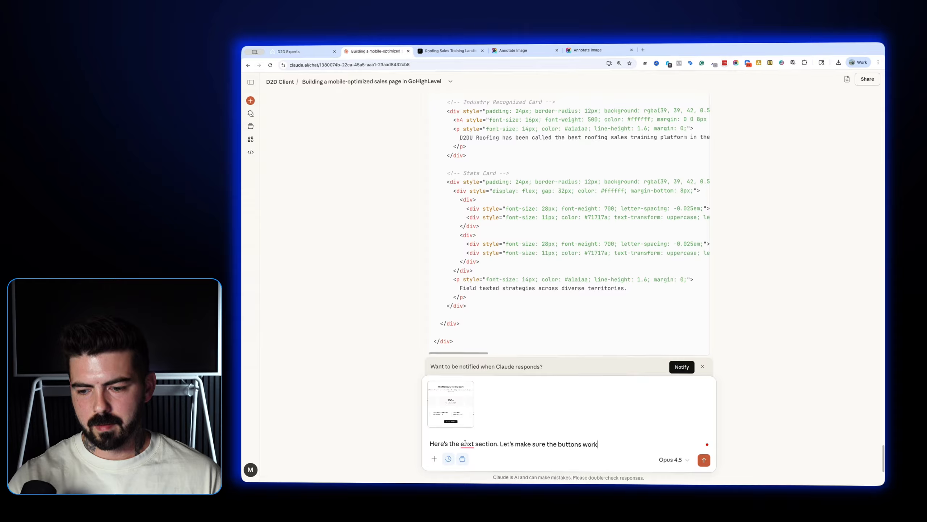
key("Return")
Duplicate the light grey section in the GoHighLevel page and move the copy below the dark section
left_click(300, 52)
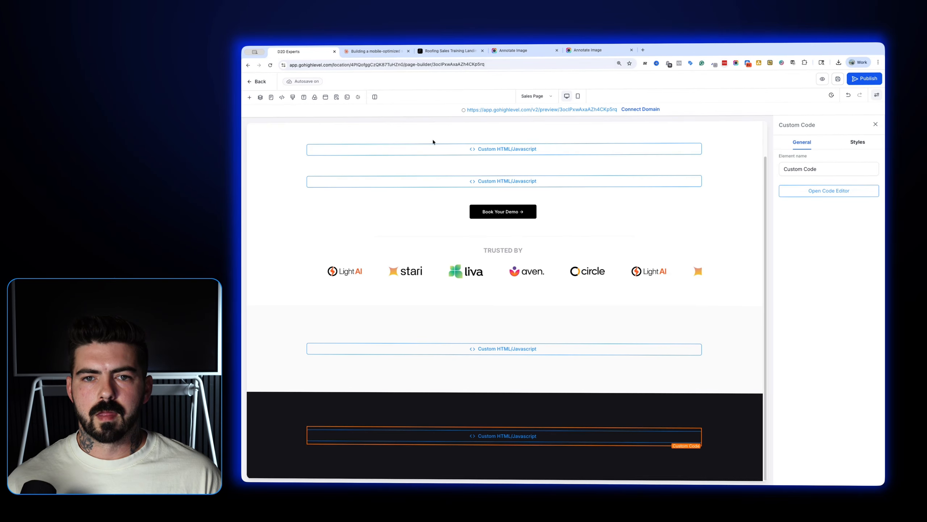
scroll(693, 405, "down", 1)
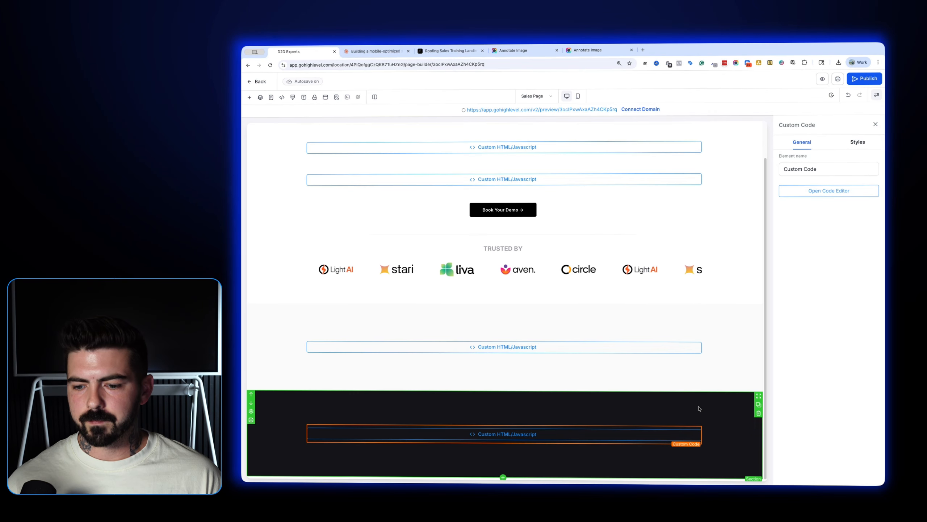
left_click(503, 476)
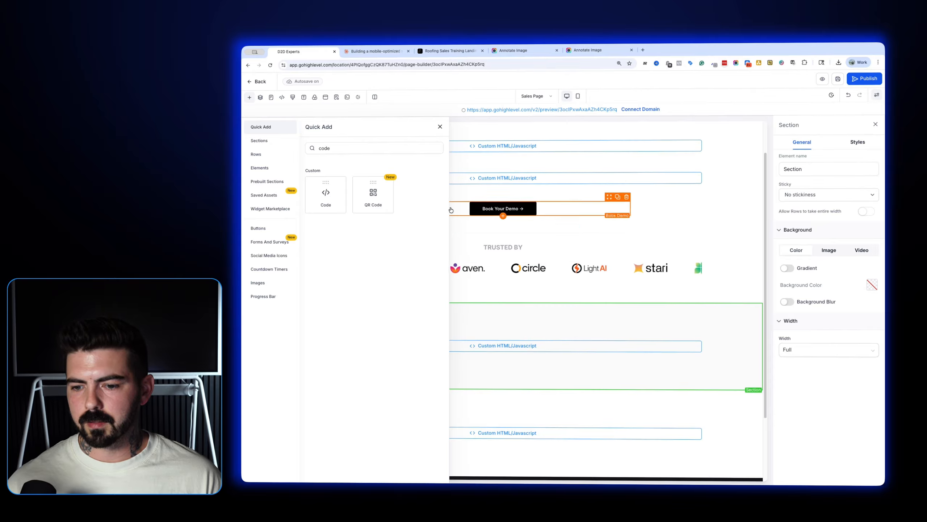
left_click(440, 126)
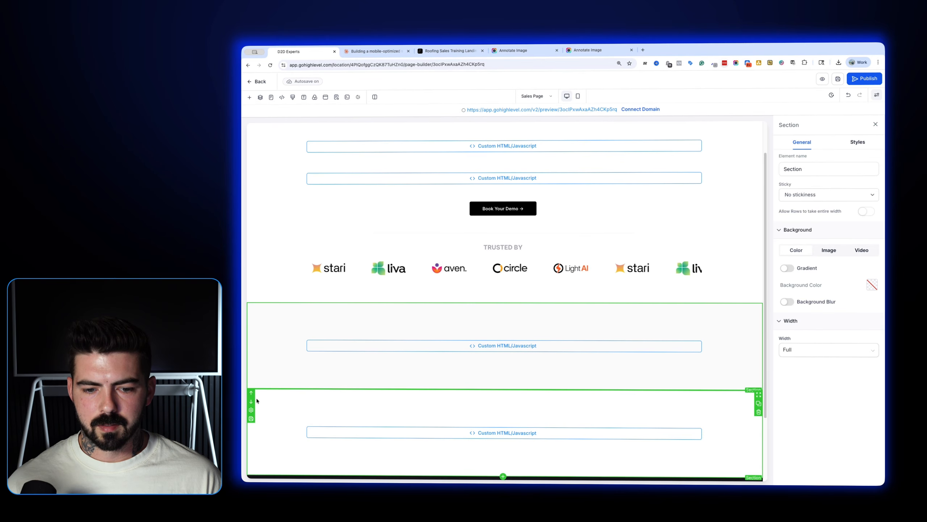
left_click(251, 401)
scroll(456, 376, "down", 3)
Open the code of the duplicated section's custom code element and delete all of its existing content
left_click(549, 436)
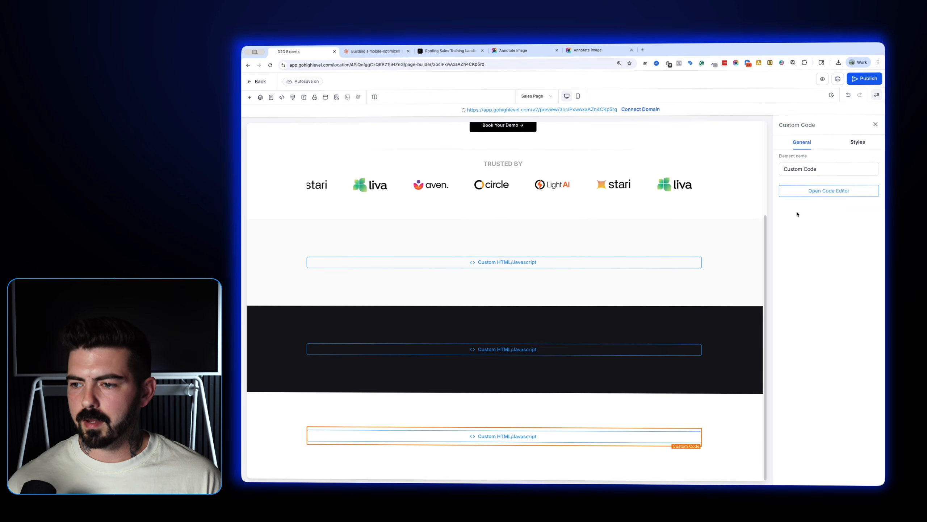
left_click(806, 191)
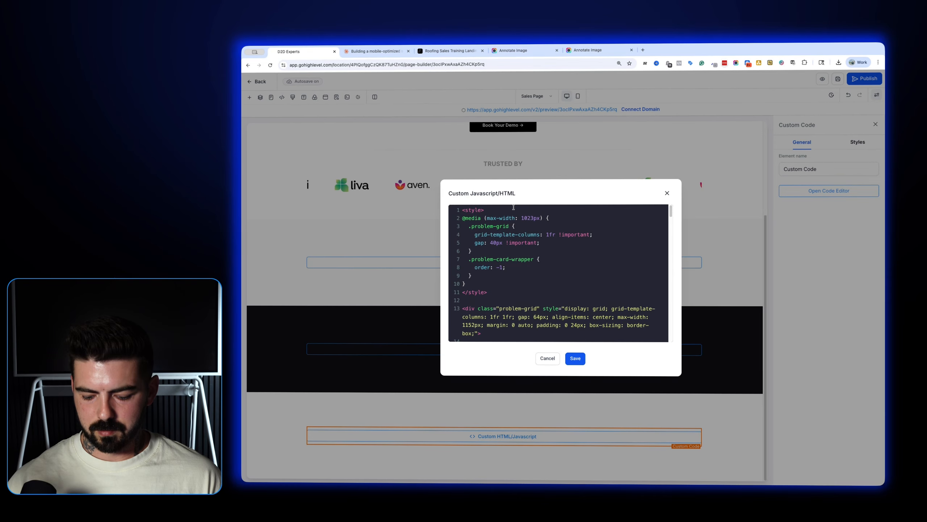
key("super+a")
key("BackSpace")
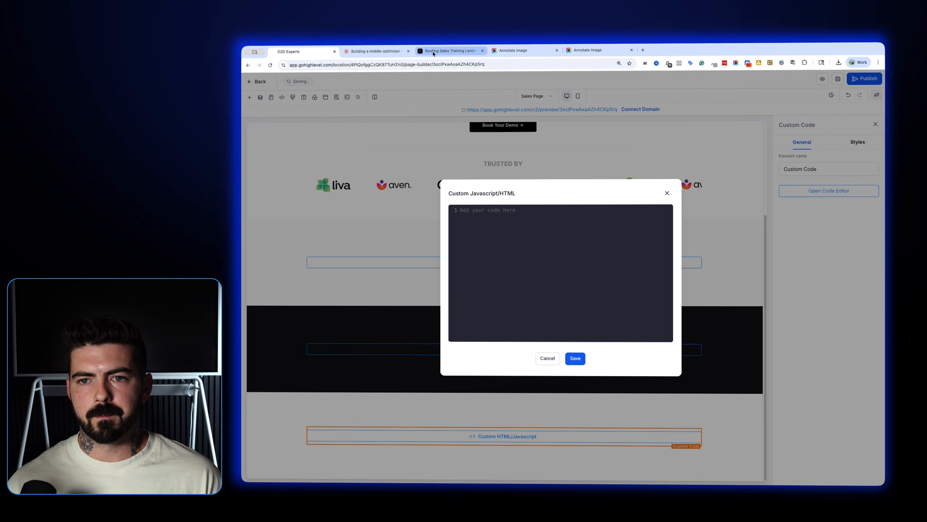
Review Claude's full code for the "The Numbers Tell the Story" section, including its pop-up button script, and return to the Aura design
left_click(374, 50)
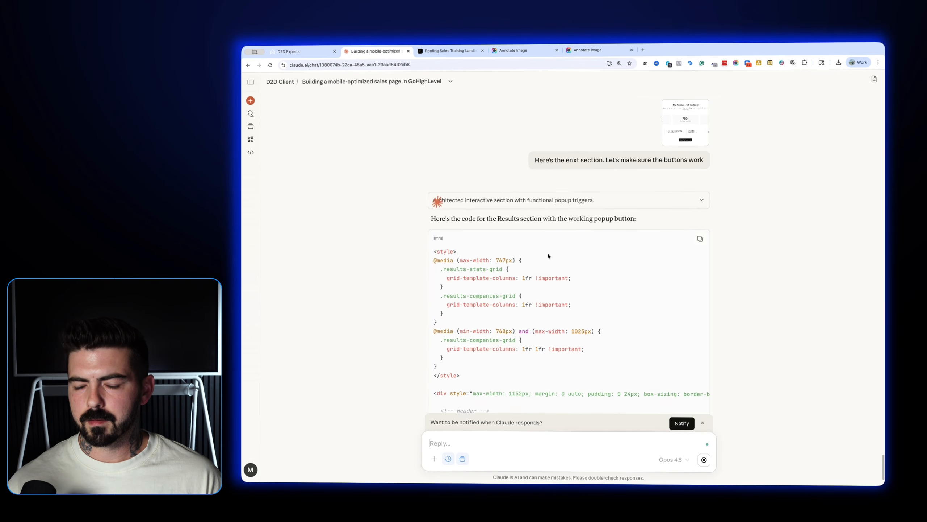
scroll(548, 256, "down", 5)
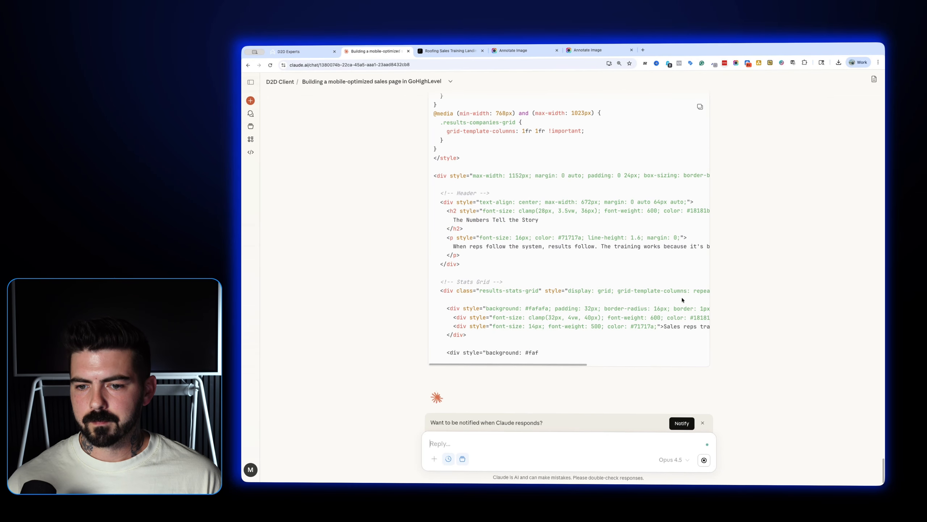
scroll(662, 295, "up", 1)
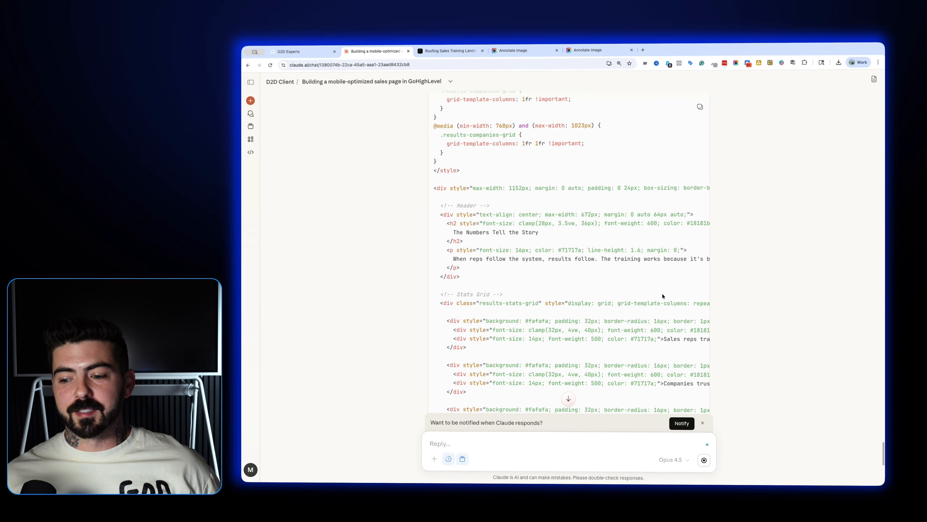
scroll(662, 296, "down", 4)
left_click(702, 424)
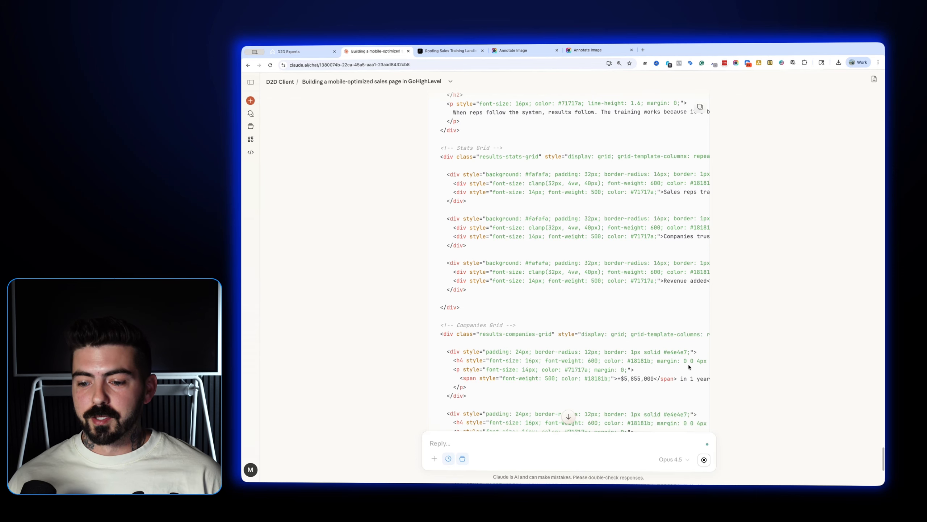
scroll(679, 356, "down", 7)
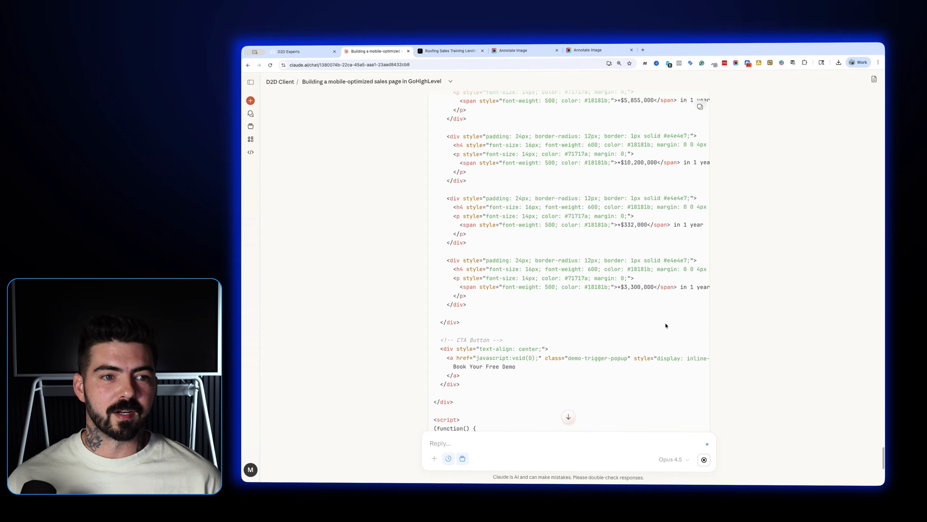
scroll(472, 284, "down", 10)
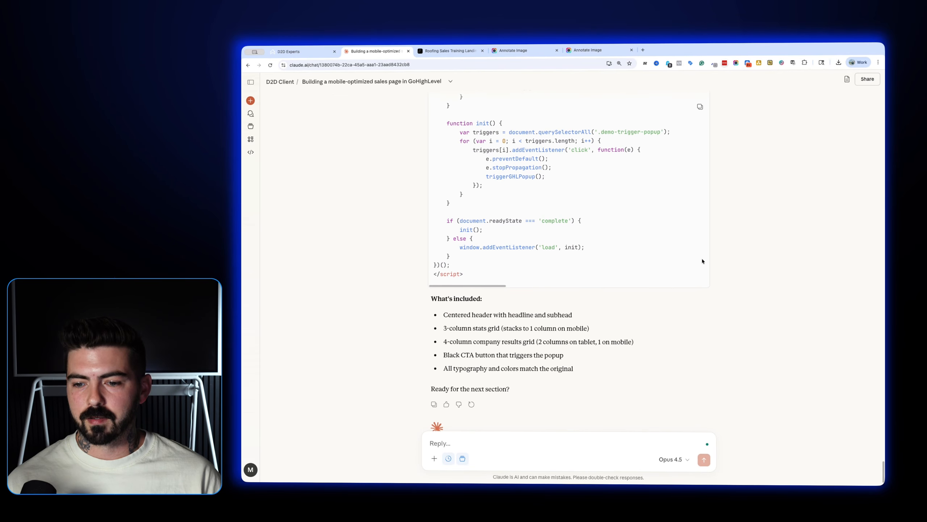
left_click(450, 51)
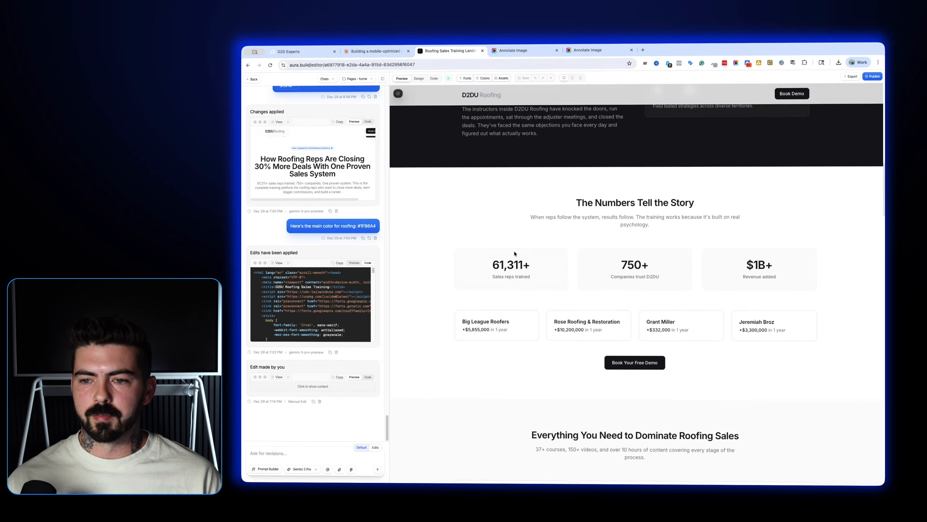
Look over the Aura design's sections from "The Numbers Tell the Story" down to the Corporate Benefits block
scroll(539, 295, "down", 20)
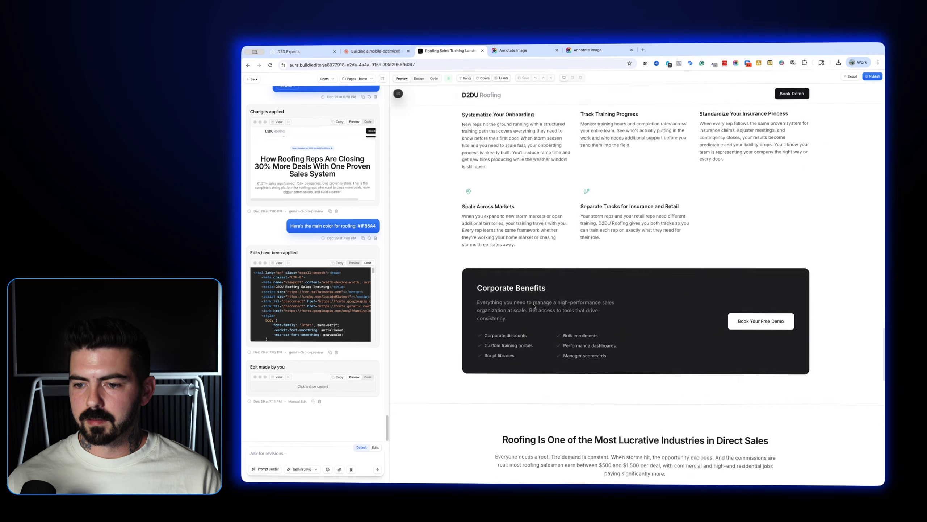
scroll(533, 305, "up", 15)
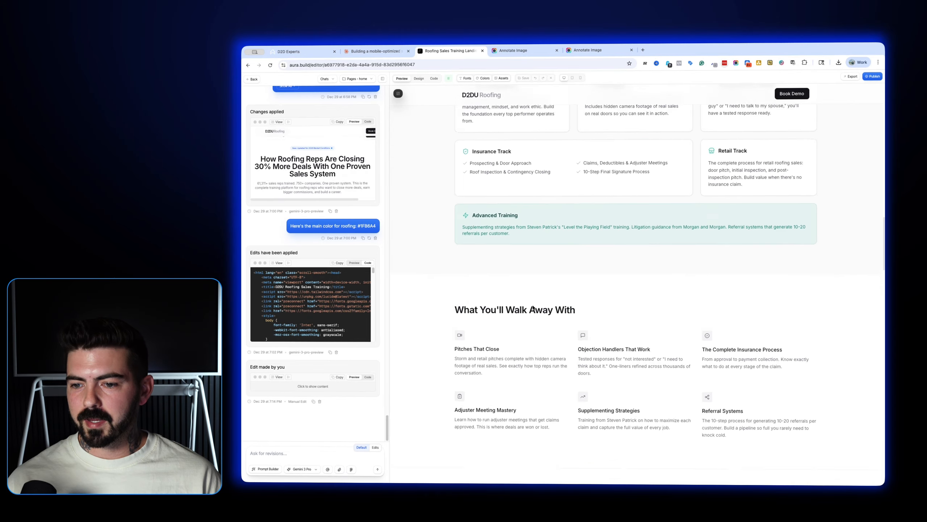
scroll(534, 306, "up", 6)
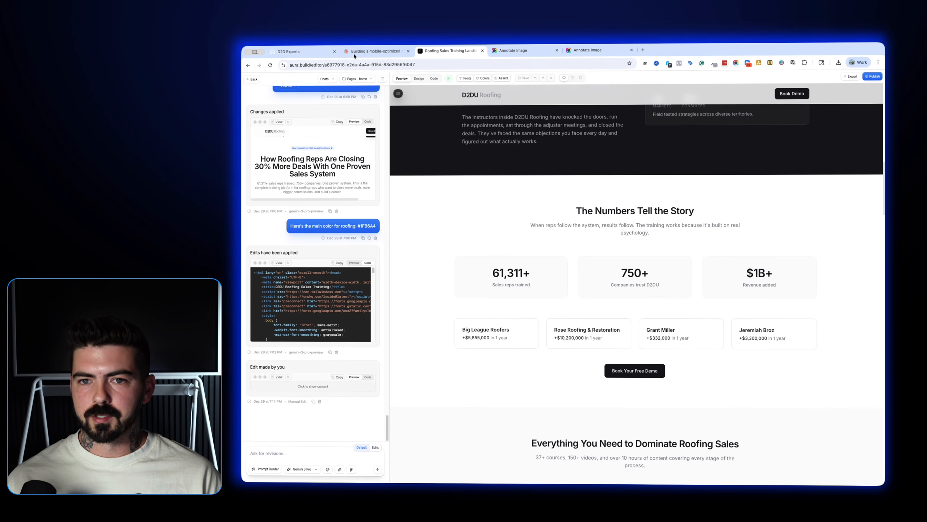
scroll(420, 203, "down", 4)
scroll(420, 203, "up", 5)
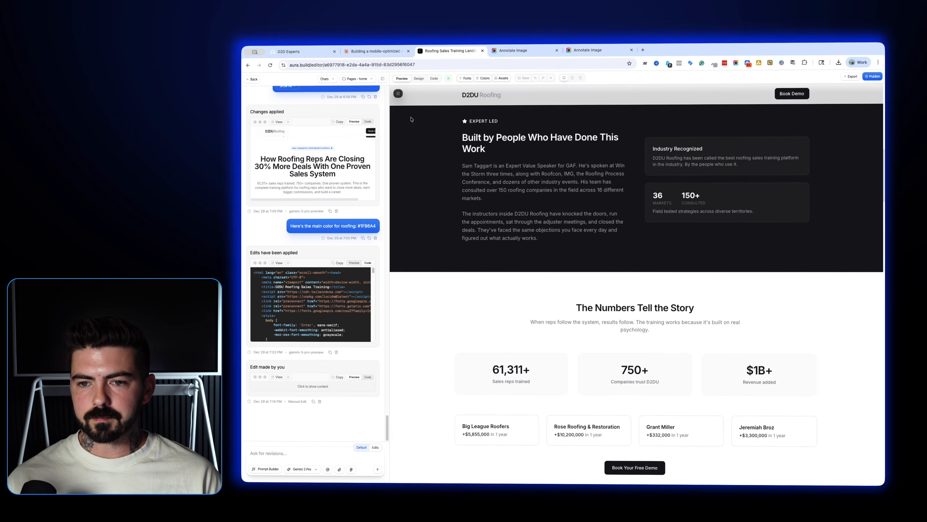
Switch to GoHighLevel, paste Claude's "The Numbers Tell the Story" code into the empty custom code element, and save the page
left_click(356, 52)
left_click(317, 52)
left_click(526, 263)
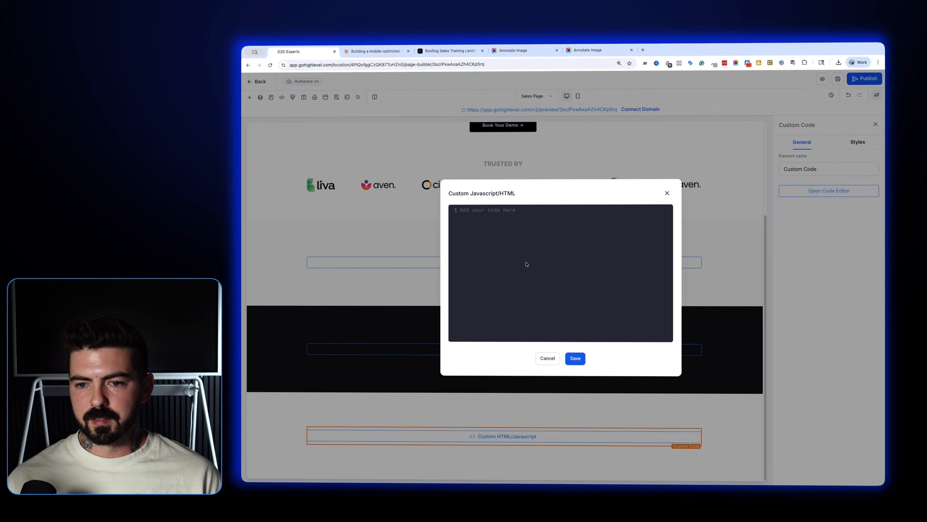
key("super+v")
left_click(581, 359)
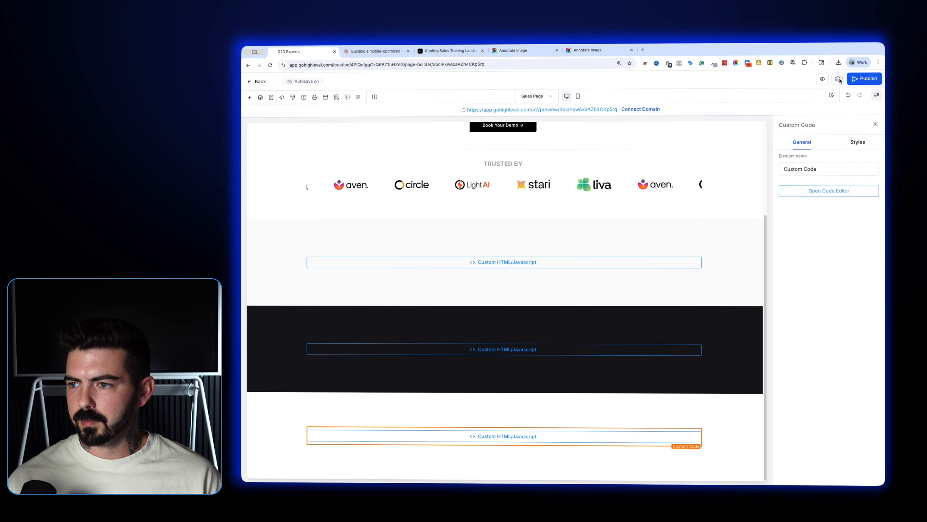
left_click(839, 79)
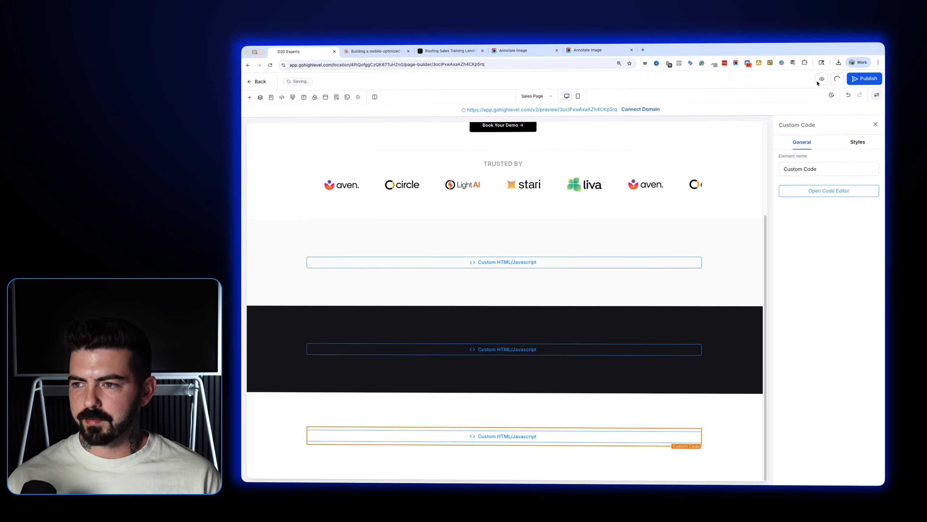
Preview the sales page and check its layout at full browser width and at a narrow phone width
left_click(820, 80)
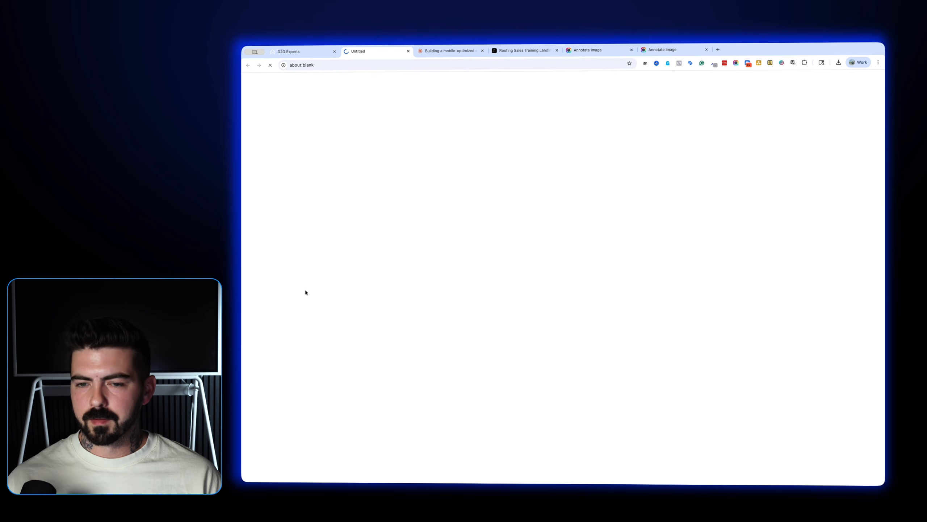
scroll(372, 334, "down", 15)
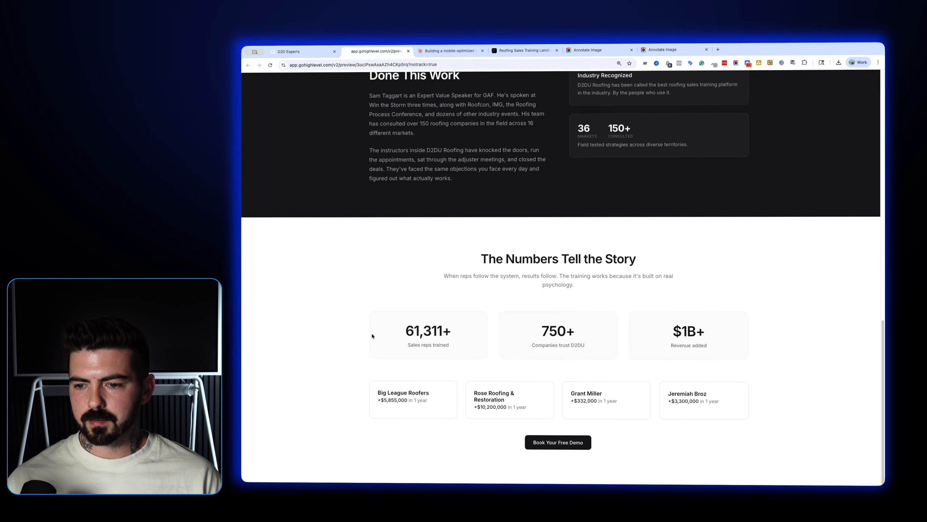
left_click_drag(253, 325, 472, 330)
scroll(581, 373, "up", 15)
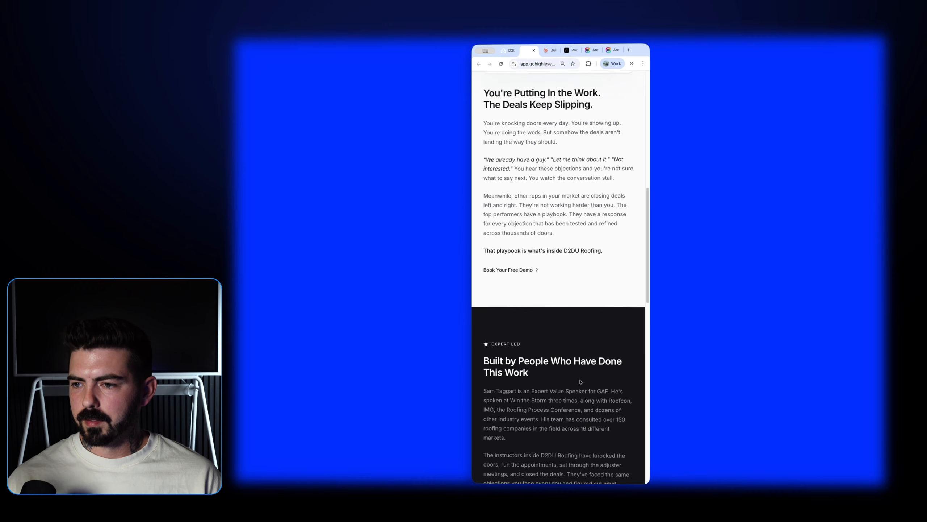
scroll(553, 382, "up", 3)
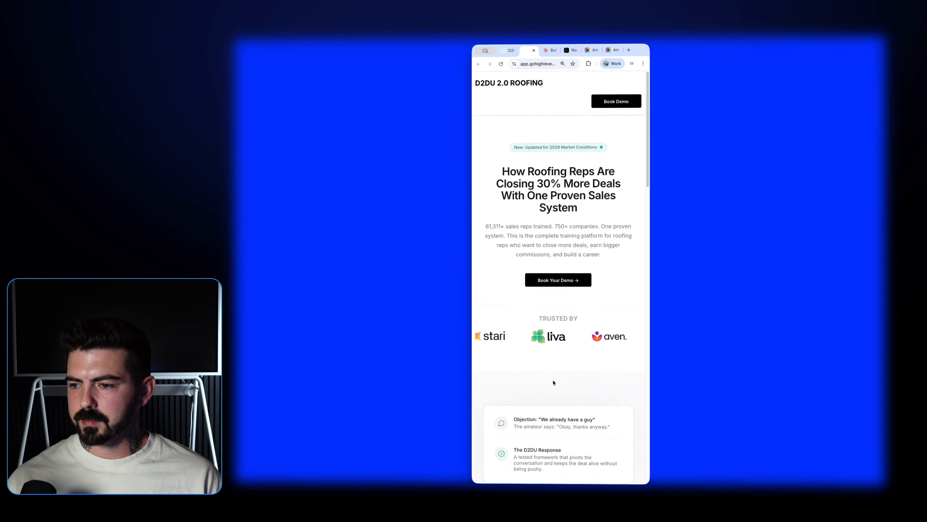
scroll(554, 381, "down", 20)
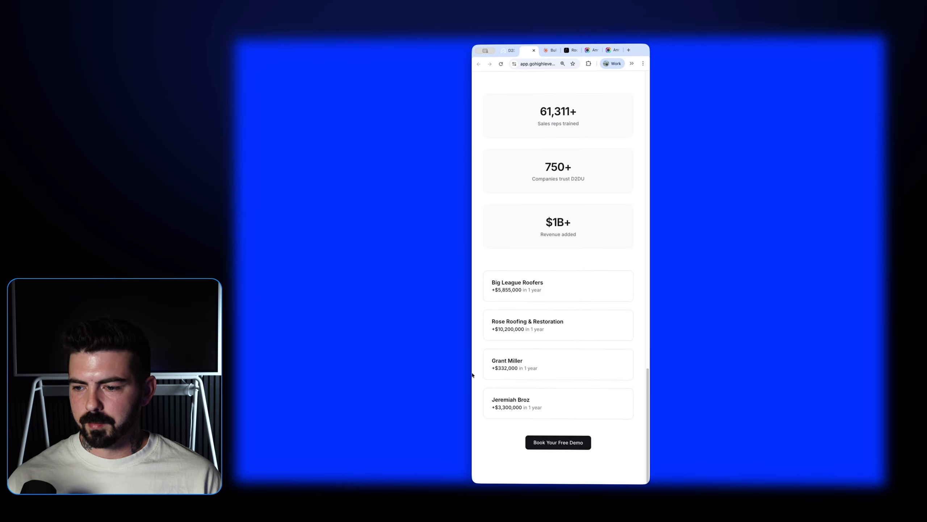
left_click_drag(472, 374, 241, 322)
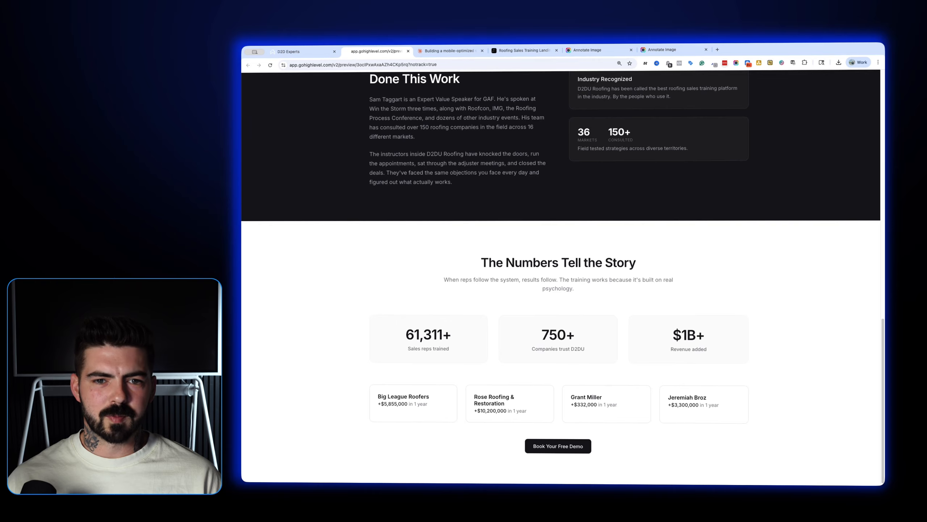
Duplicate the last white section in the page builder and add #section-3Mo_8-XwaG to the custom CSS rule with the #fafafa background
left_click(296, 52)
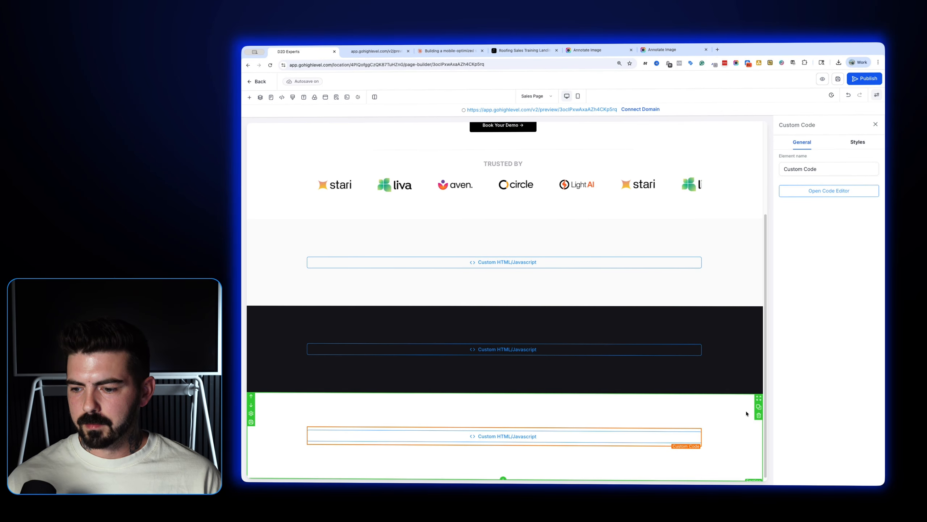
left_click(758, 407)
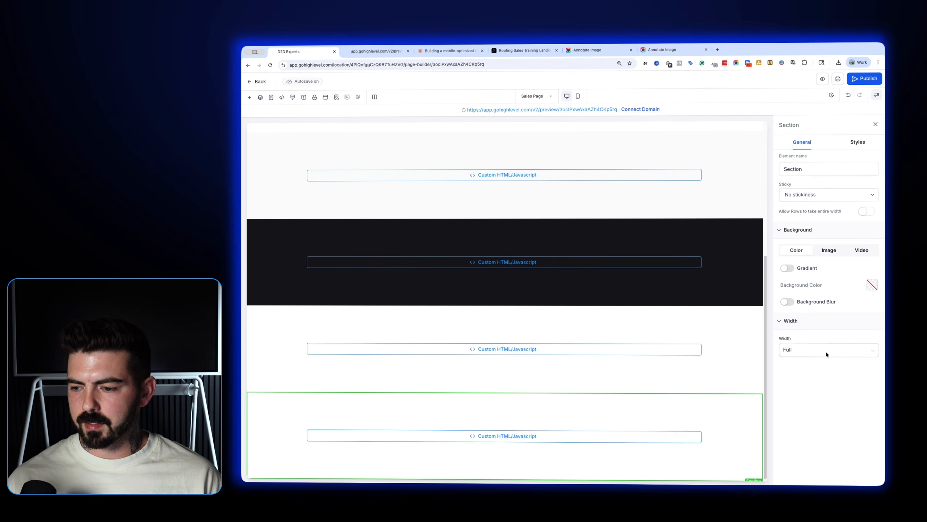
left_click(859, 142)
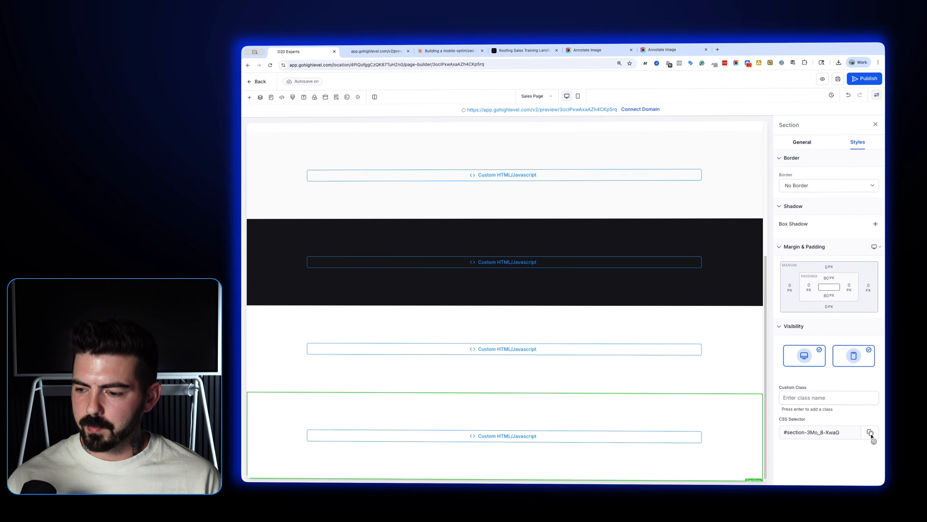
left_click(293, 97)
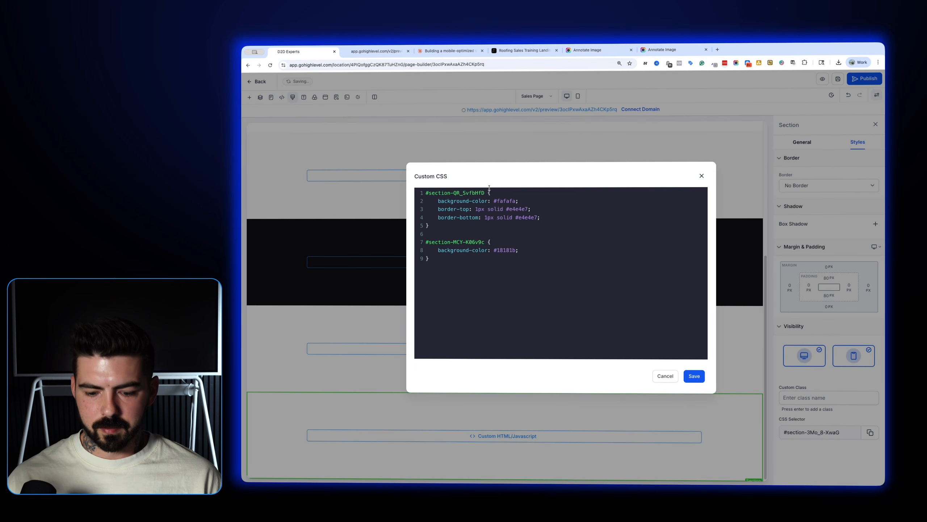
type(", #section-3Mo_8-XwaG")
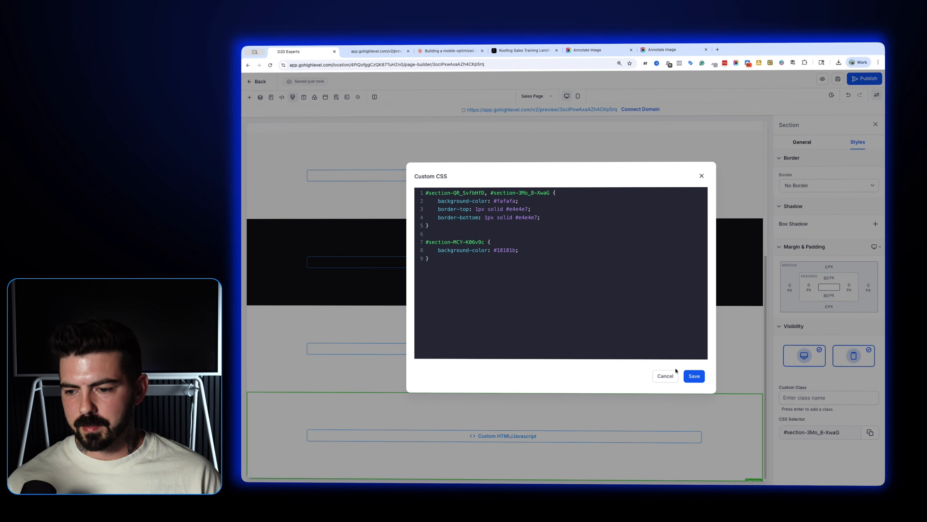
left_click(694, 376)
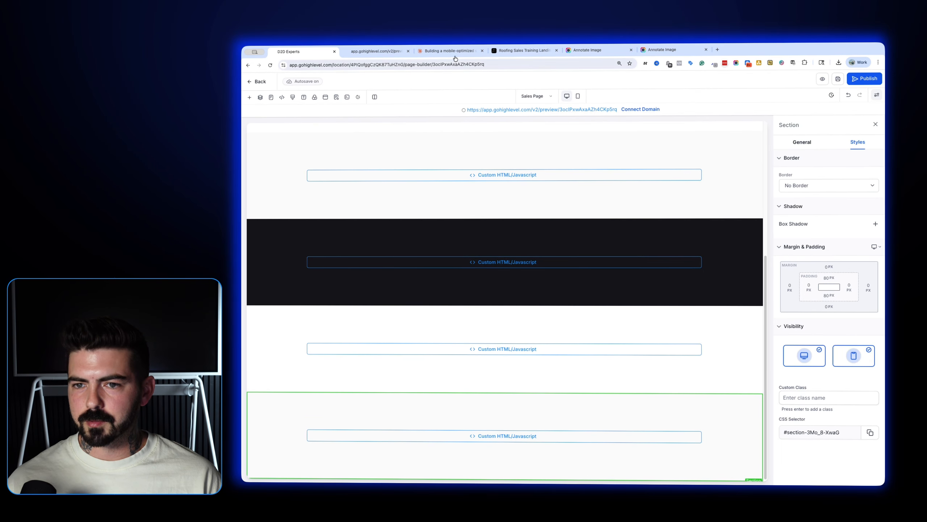
left_click(408, 52)
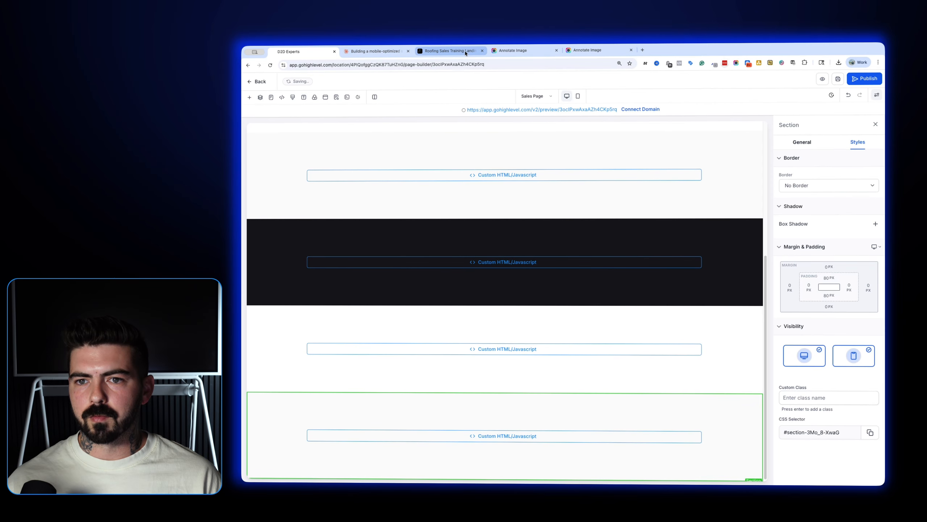
Capture the "Everything You Need to Dominate Roofing Sales" section of the Aura design and save the image to Downloads
left_click(450, 51)
scroll(650, 292, "down", 10)
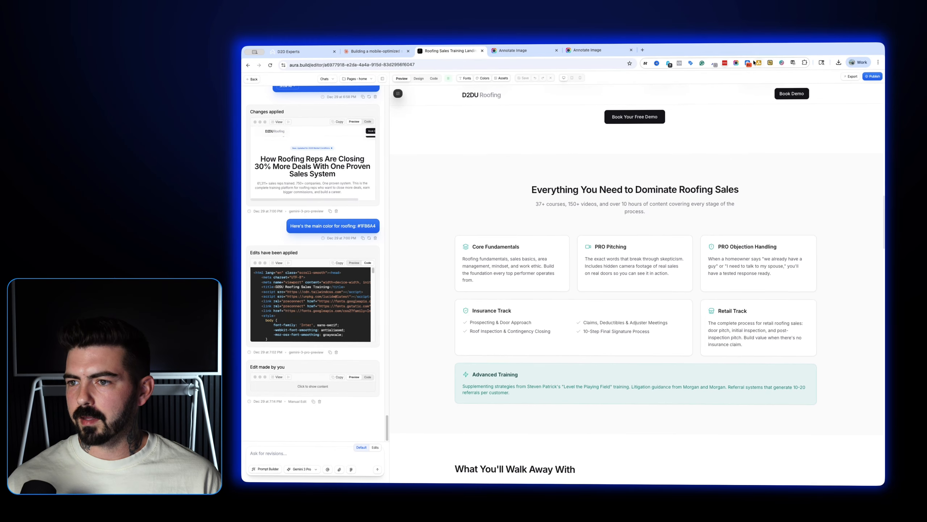
left_click(737, 63)
left_click(721, 97)
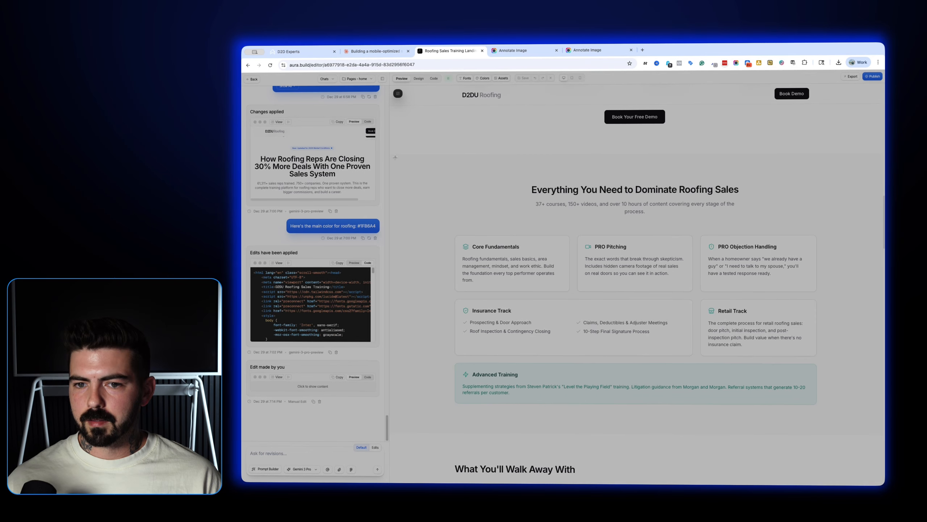
mouse_move(395, 158)
left_mouse_down()
mouse_move(761, 334)
mouse_move(877, 438)
left_mouse_up()
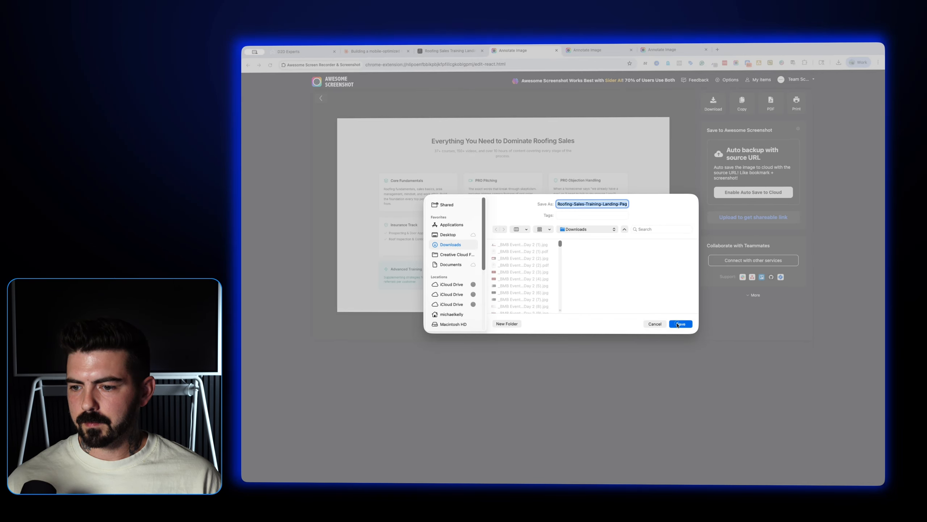
left_click(679, 324)
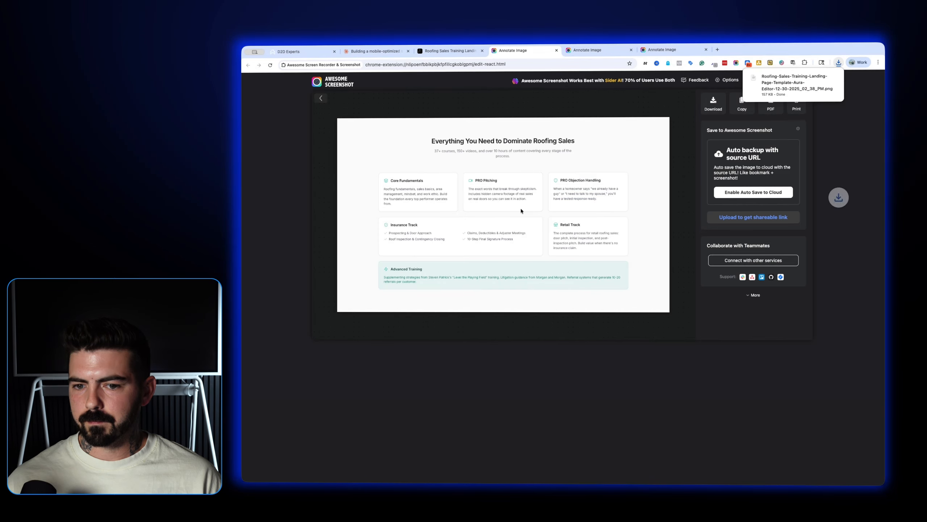
Send Claude the newly saved section image with the message "Now let's do this section:"
left_click(376, 51)
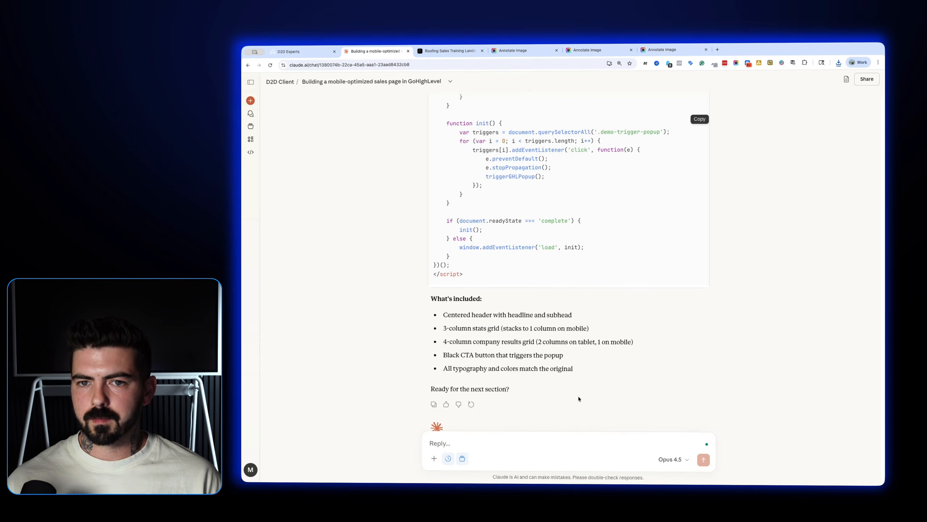
left_click(528, 445)
type("Now let's do ")
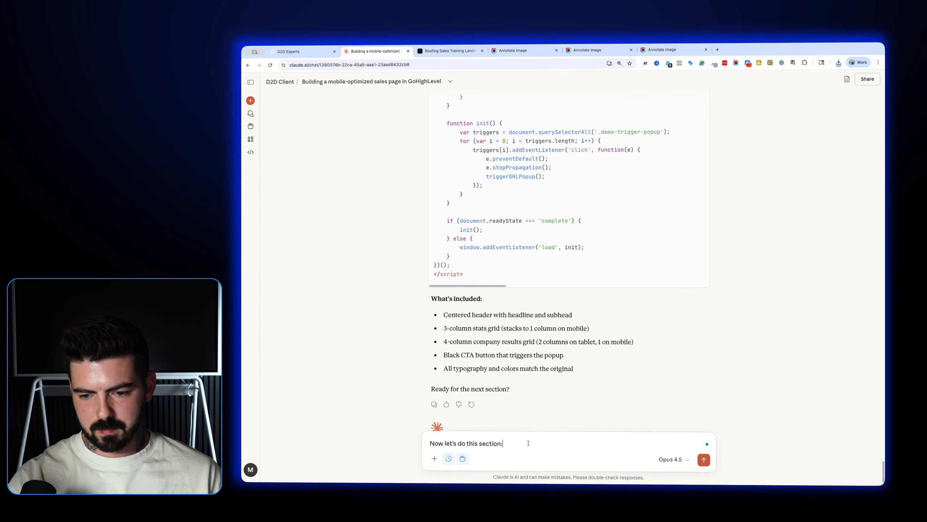
type("this section:")
key("shift+Return")
left_click(839, 63)
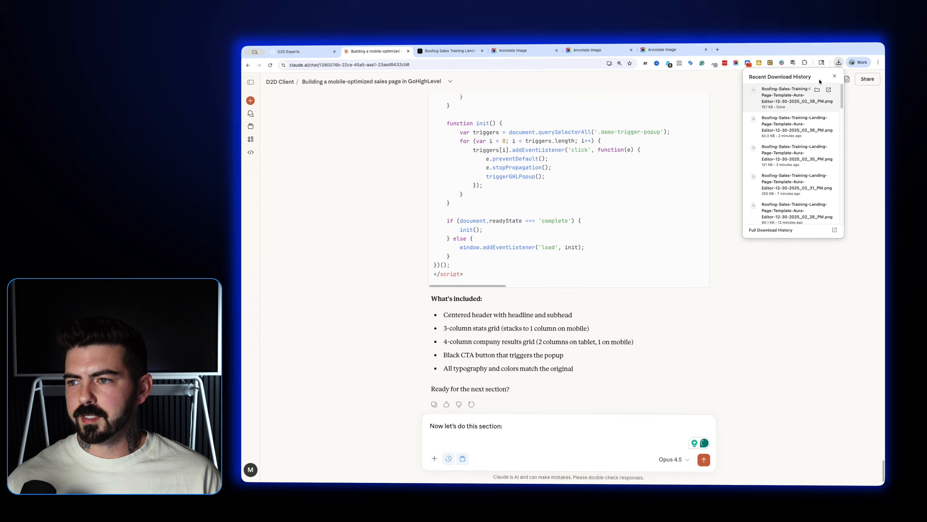
left_click_drag(778, 94, 515, 442)
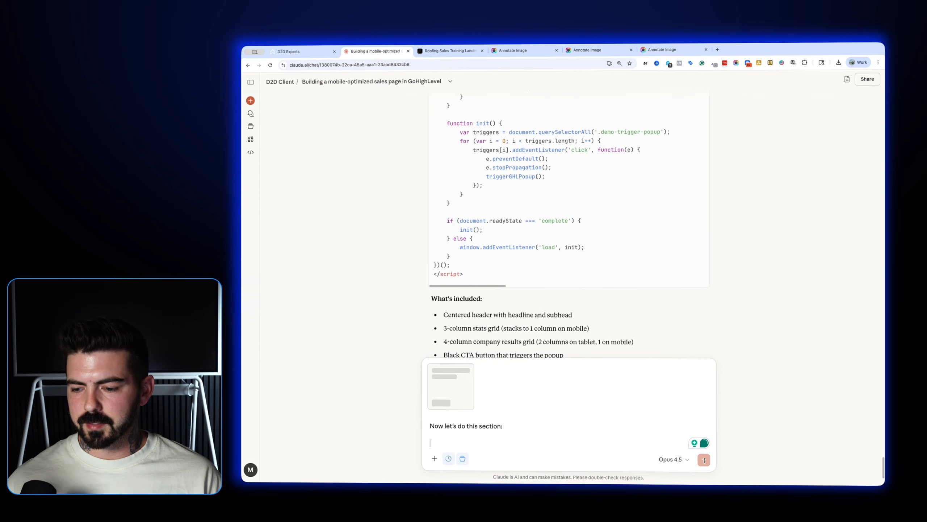
key("Return")
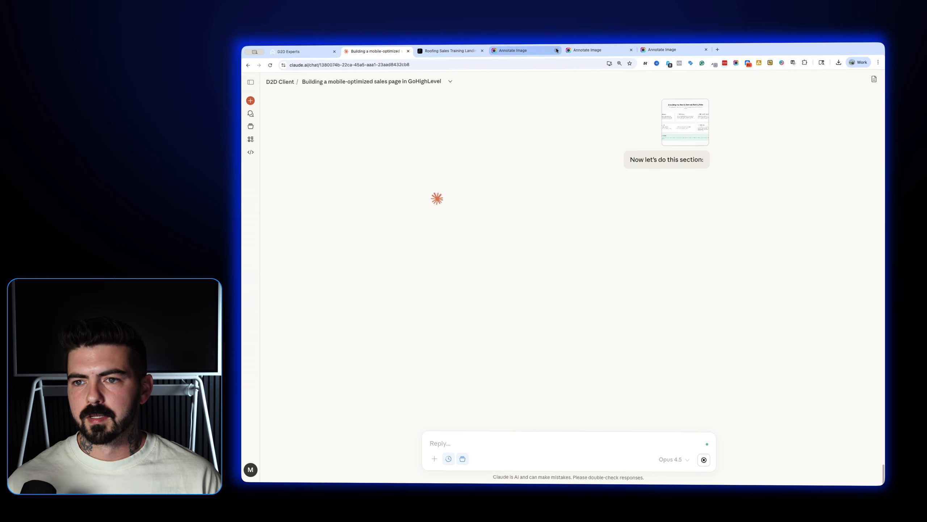
Save a capture of the Aura design's "What You'll Walk Away With" section to Downloads and return to the Claude chat
key("ctrl+Tab")
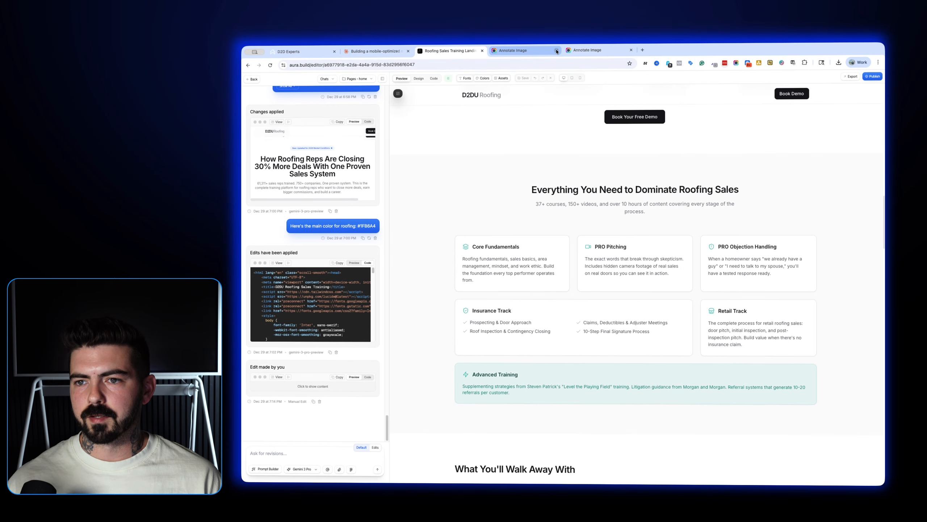
left_click(556, 51)
left_click(556, 51)
scroll(556, 236, "down", 7)
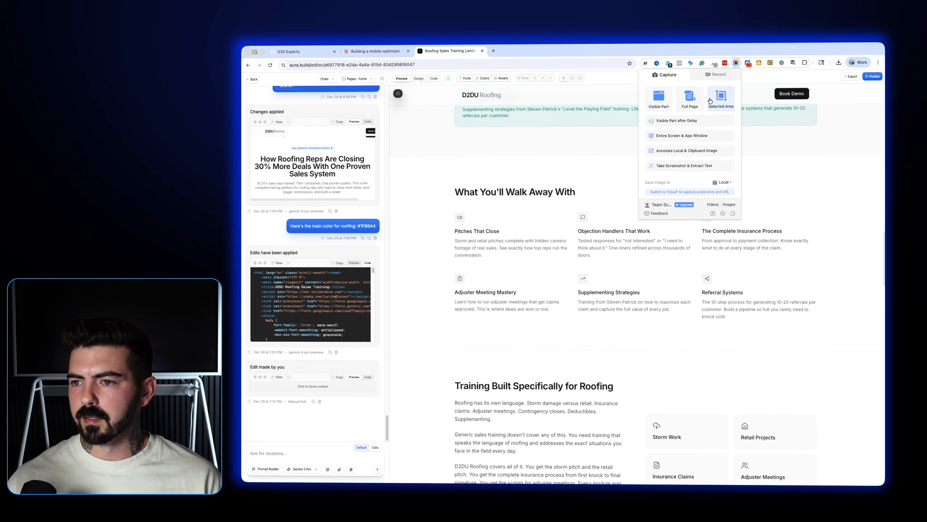
left_click(710, 101)
left_click_drag(414, 164, 865, 341)
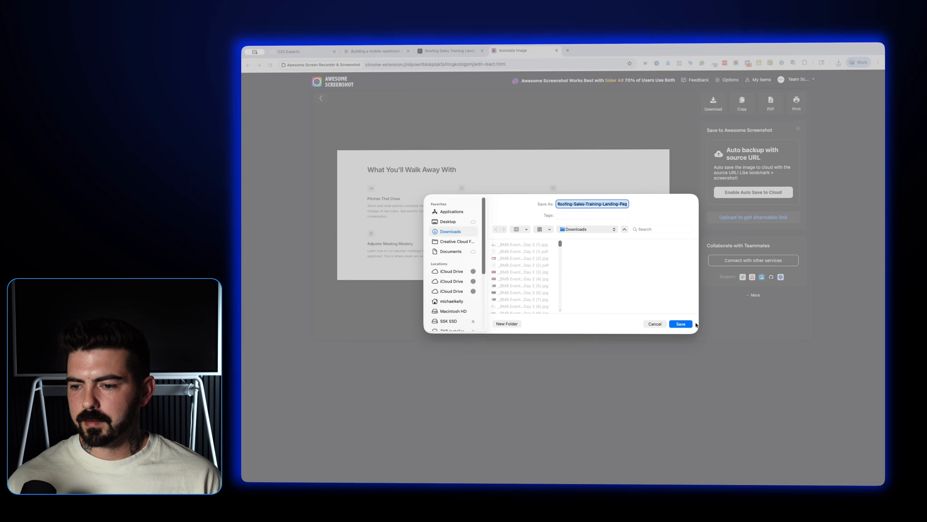
left_click(680, 324)
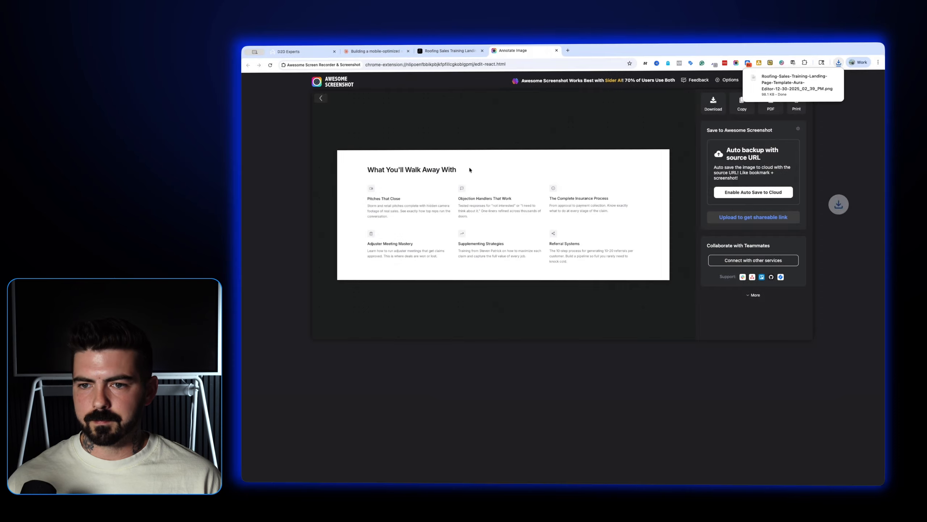
left_click(462, 54)
scroll(485, 200, "up", 4)
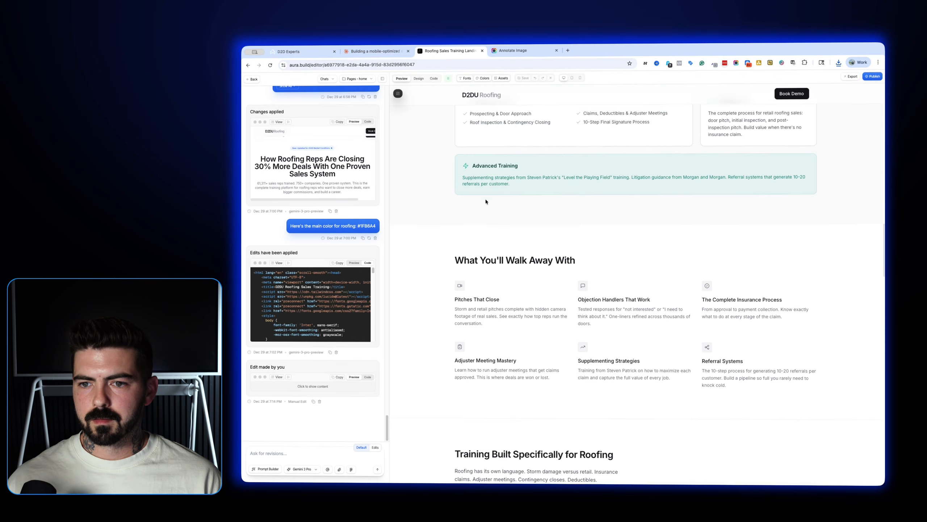
left_click(380, 51)
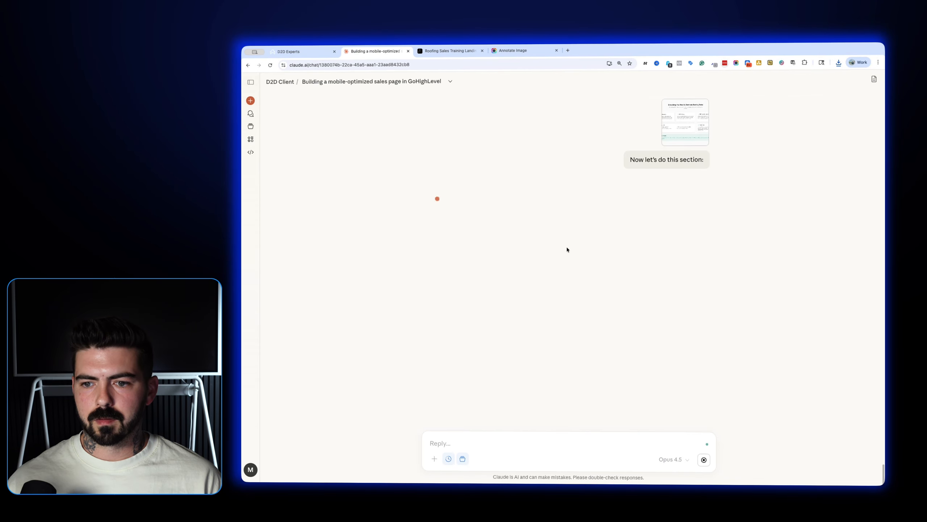
Review the "What You'll Walk Away With" and "Training Built Specifically for Roofing" sections in the Aura design
left_click(449, 50)
scroll(585, 300, "down", 4)
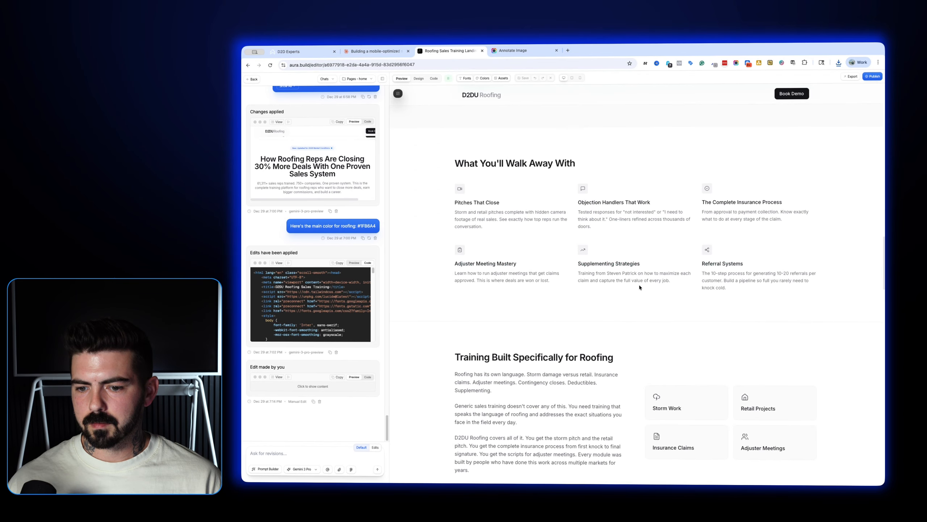
scroll(639, 287, "down", 5)
scroll(653, 263, "up", 3)
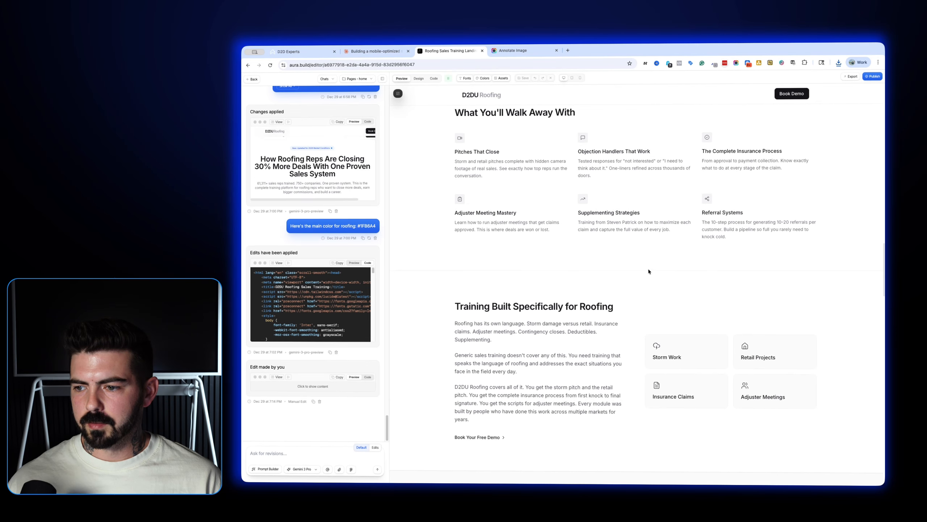
scroll(643, 276, "up", 3)
left_click(390, 50)
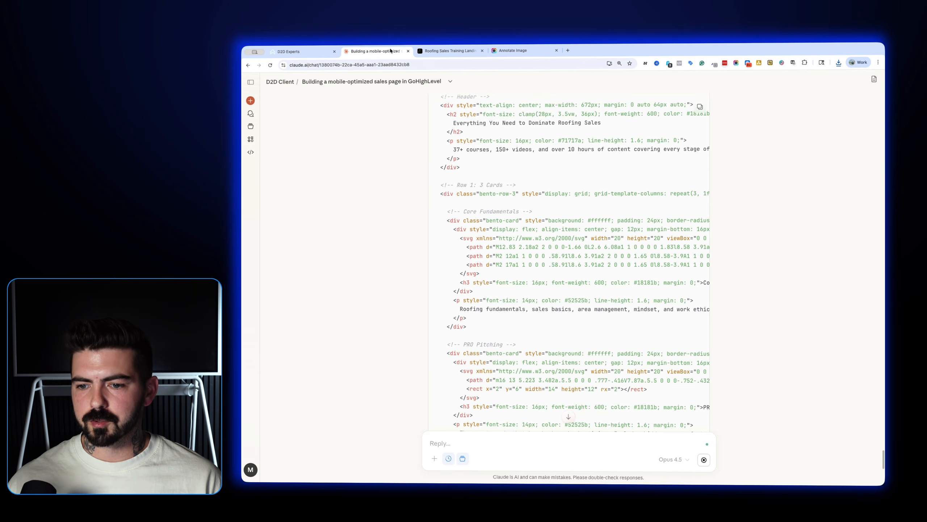
In the GoHighLevel builder, give the last white section a solid 1px light grey bottom border and, using a duplicate, move the upper one down
left_click(296, 51)
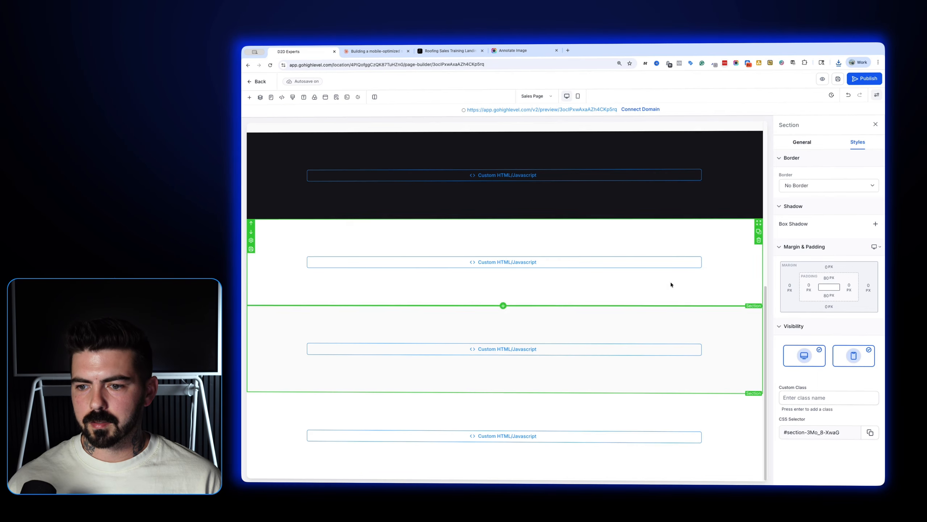
left_click(736, 415)
left_click(827, 185)
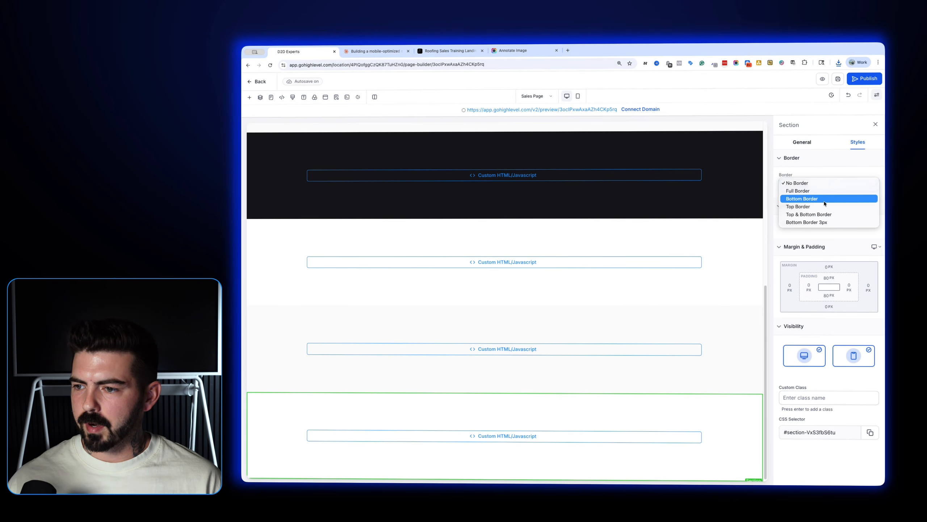
left_click(824, 199)
left_click(868, 246)
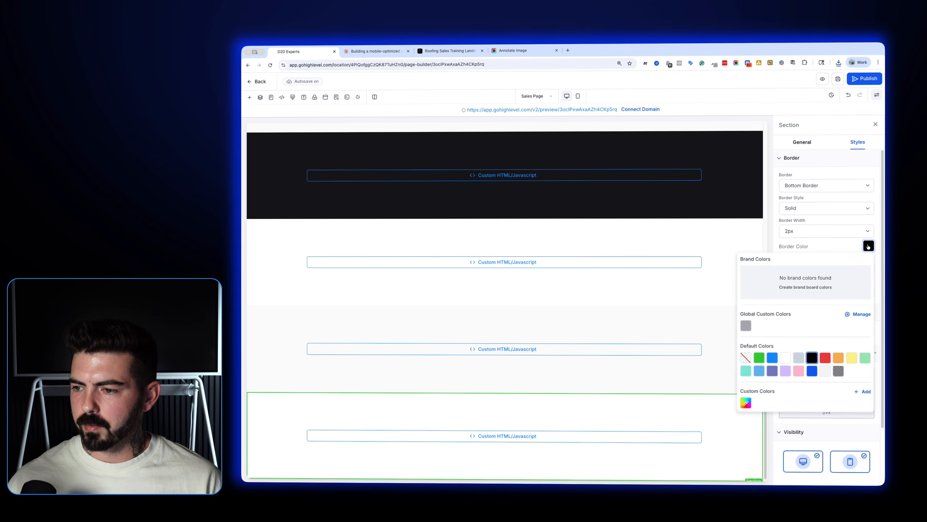
left_click(826, 371)
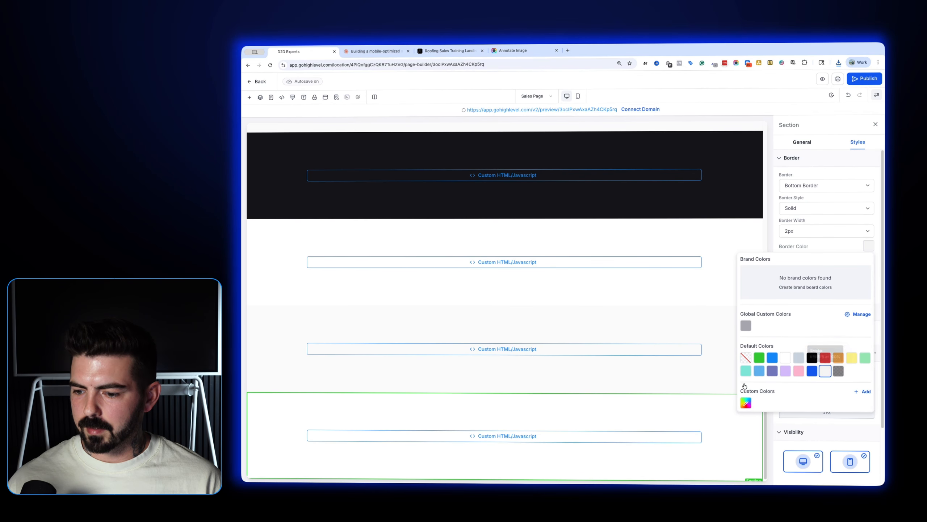
left_click(710, 408)
left_click(826, 231)
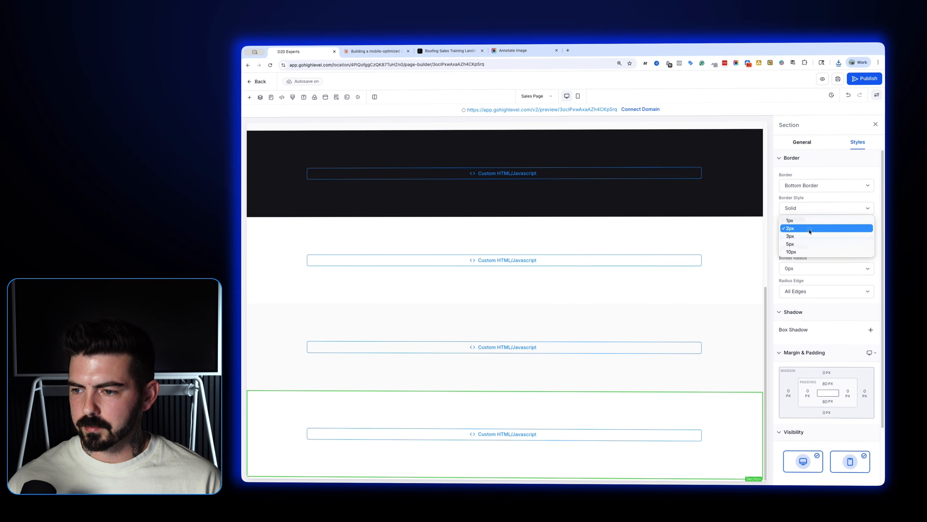
left_click(803, 221)
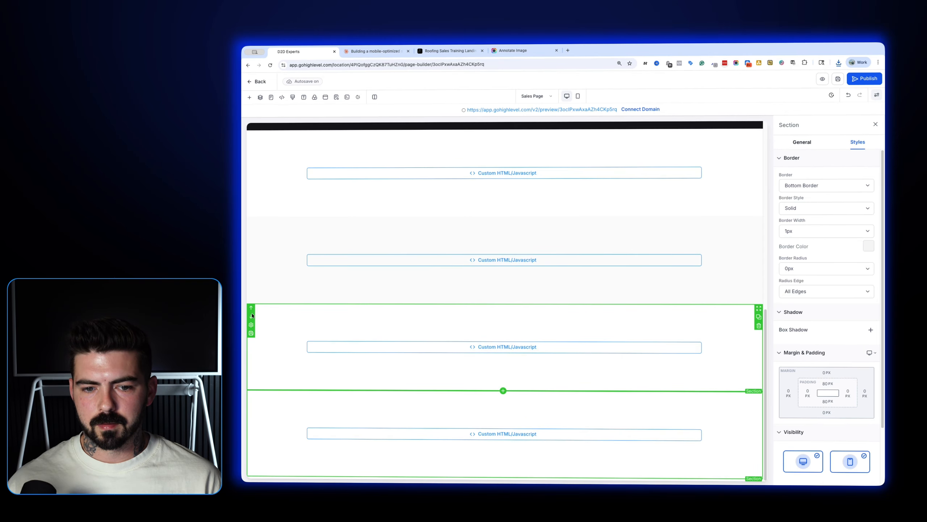
left_click(252, 317)
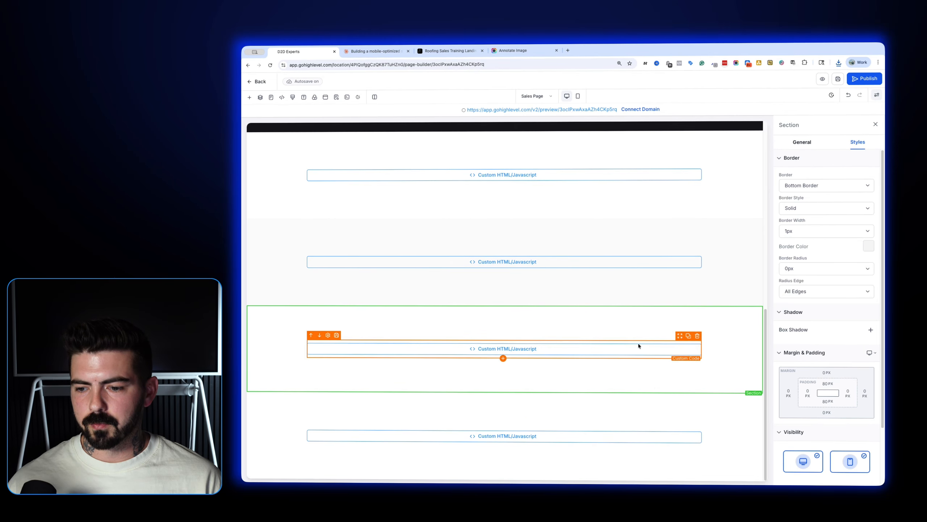
Replace the custom code in the white section below the grey one with Claude's "Everything You Need to Dominate Roofing Sales" code and save it
double_click(585, 350)
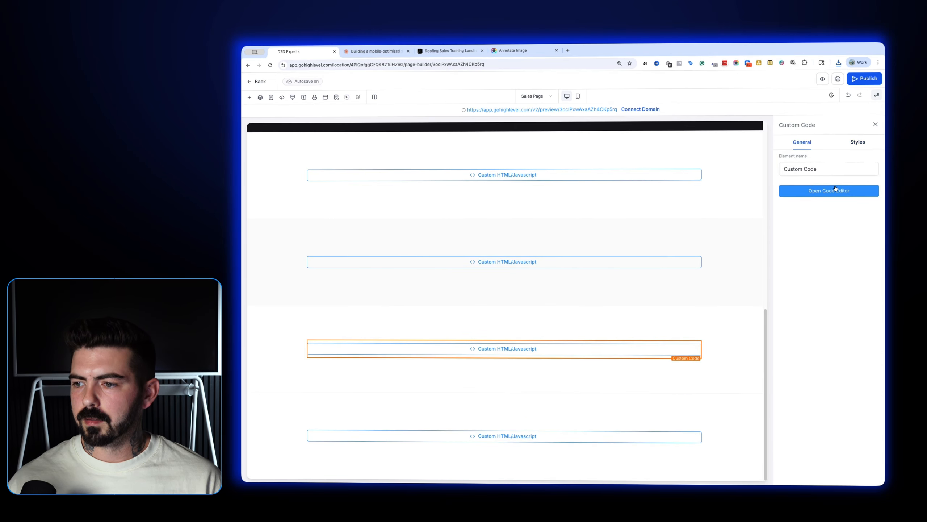
key("ctrl+a")
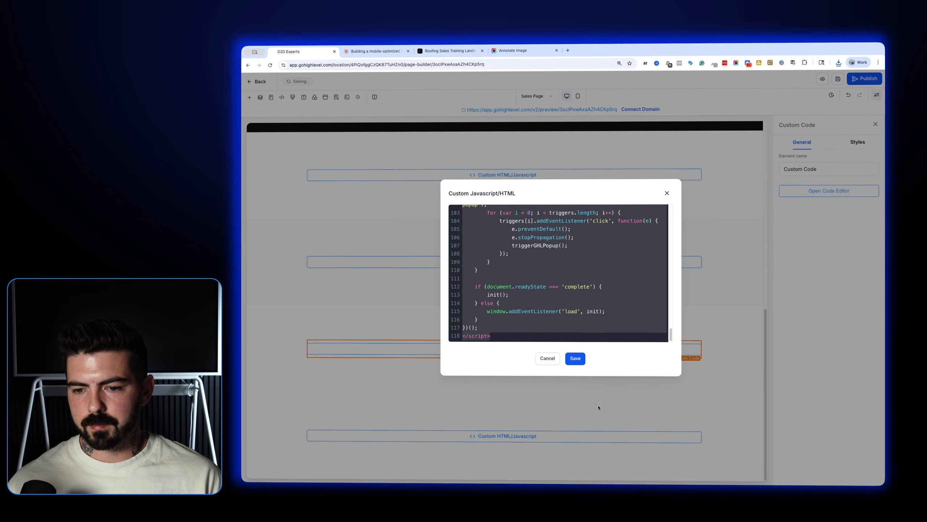
key("BackSpace")
left_click(401, 55)
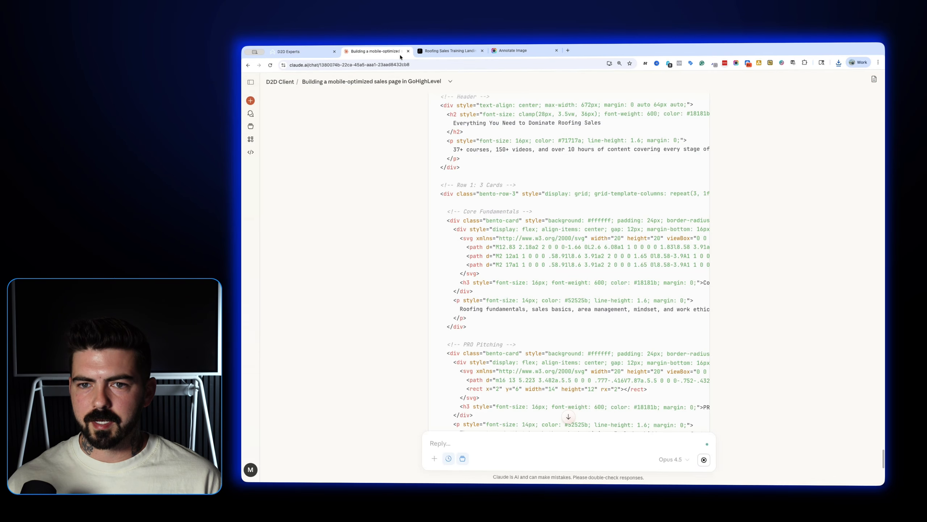
left_click(699, 106)
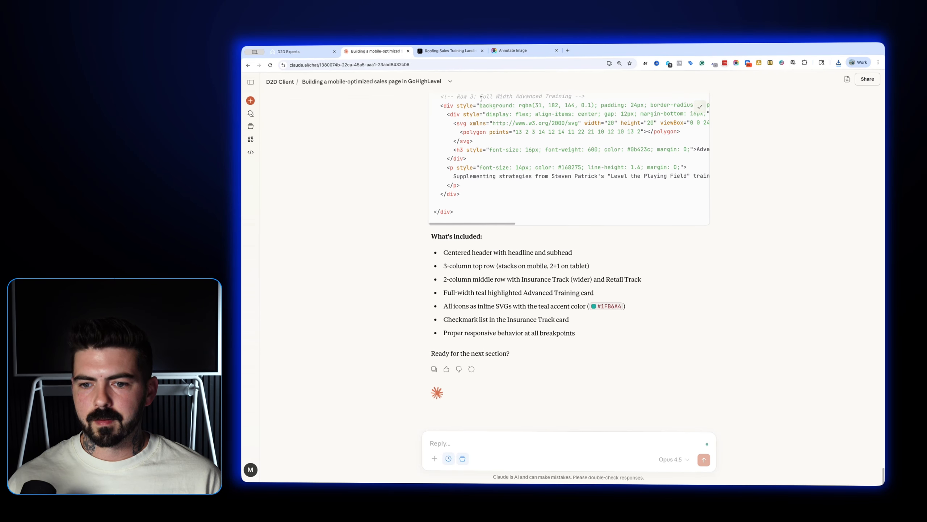
left_click(292, 51)
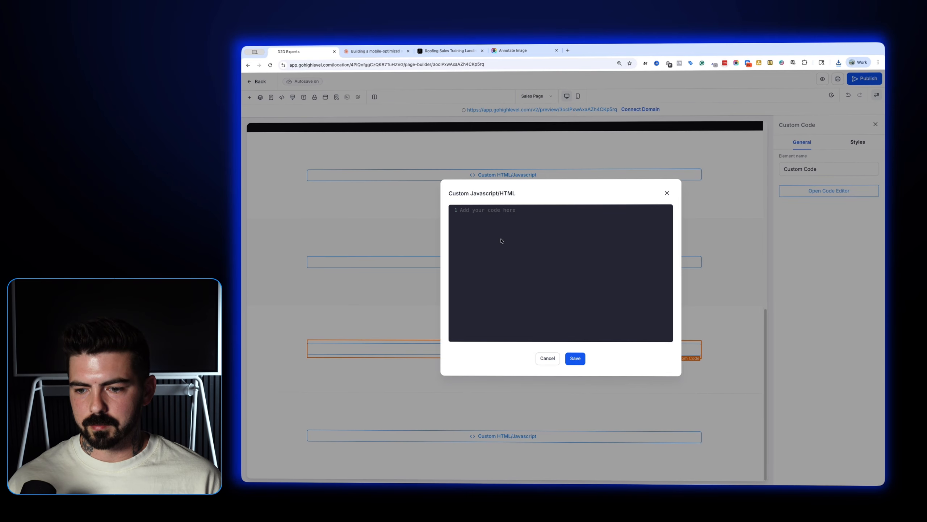
key("ctrl+v")
left_click(575, 357)
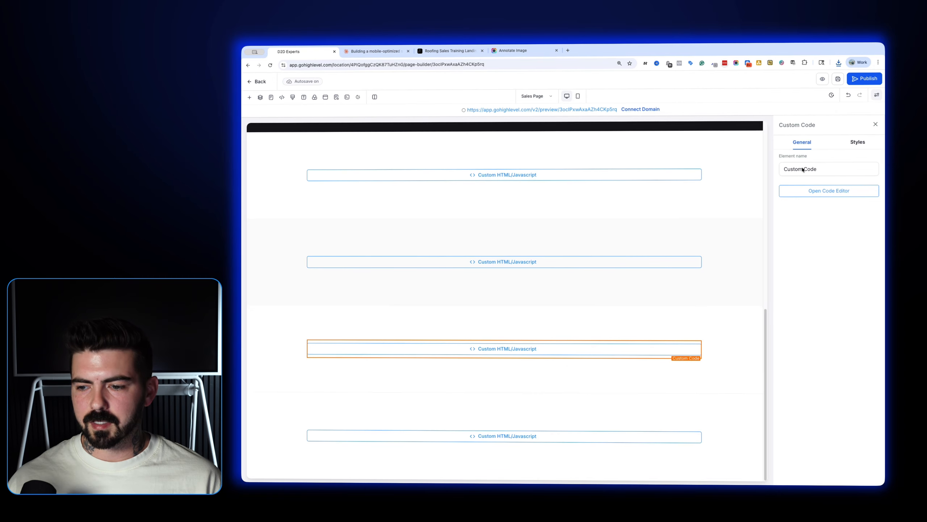
Send Claude the saved "What You'll Walk Away With" image with the message "let's do this section" and close the screenshot editor page
left_click(439, 53)
left_click(376, 51)
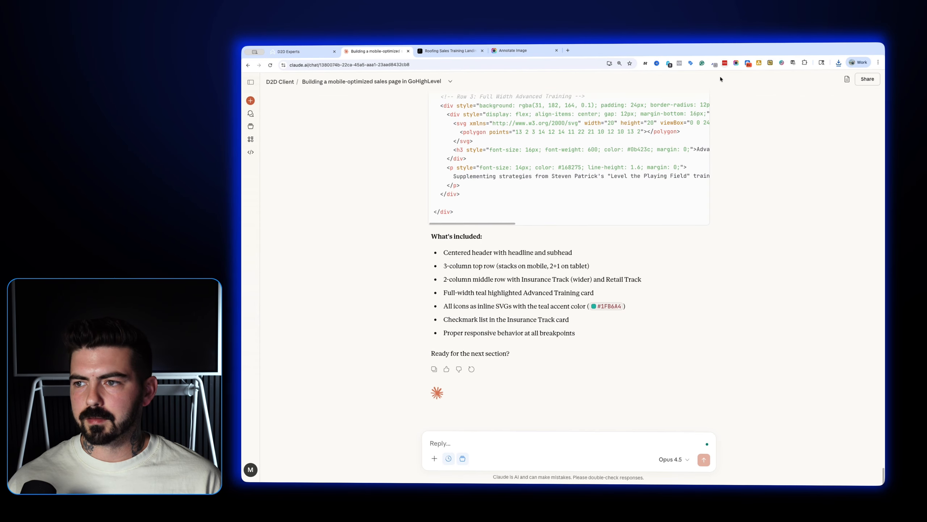
left_click_drag(793, 93, 531, 451)
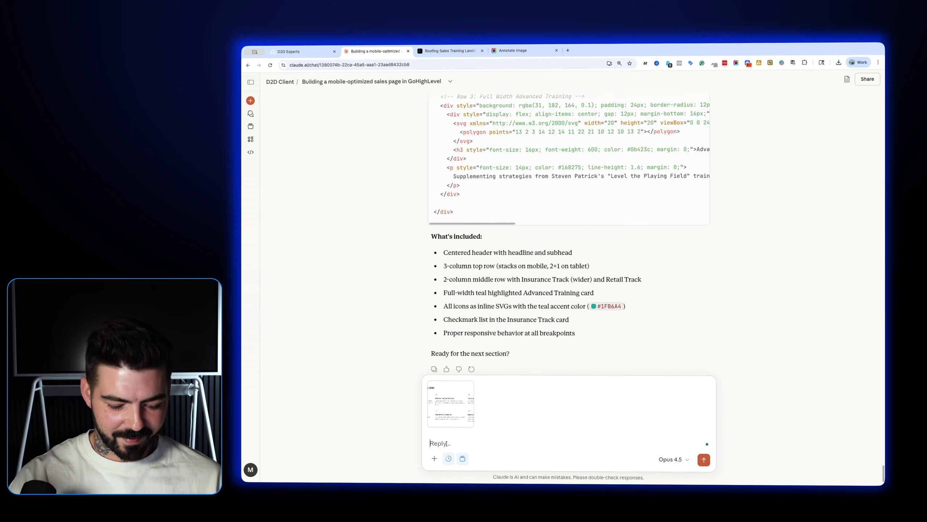
type("let's do this section")
key("Return")
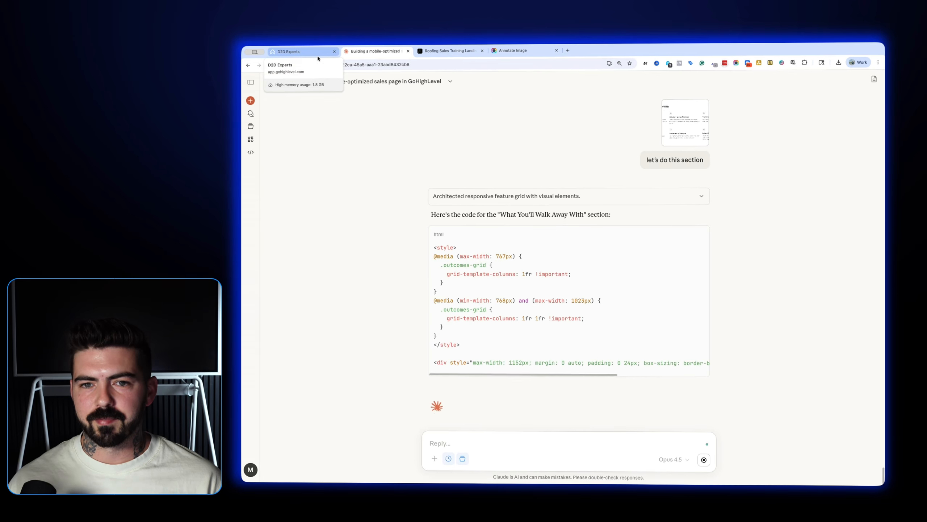
left_click(557, 50)
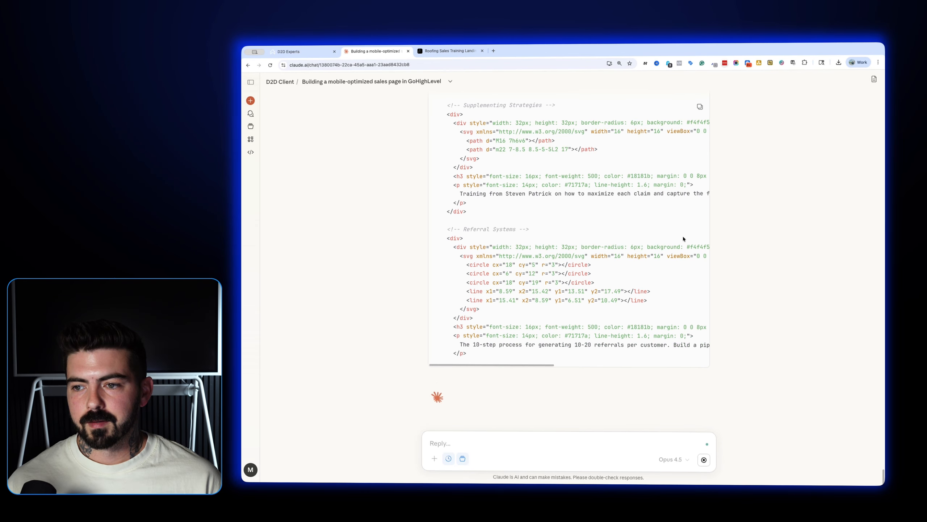
Replace the custom code in the page's last section with Claude's "What You'll Walk Away With" code and save it
left_click(700, 110)
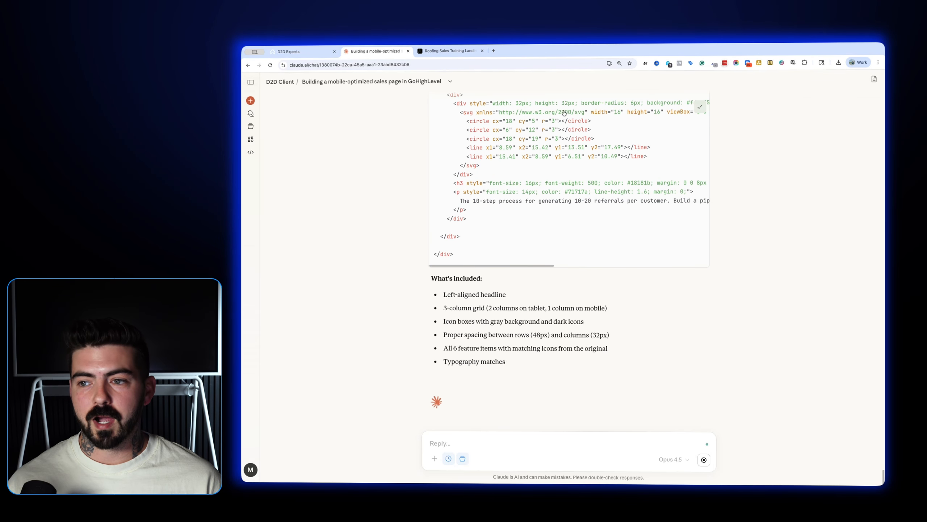
left_click(288, 51)
left_click(608, 436)
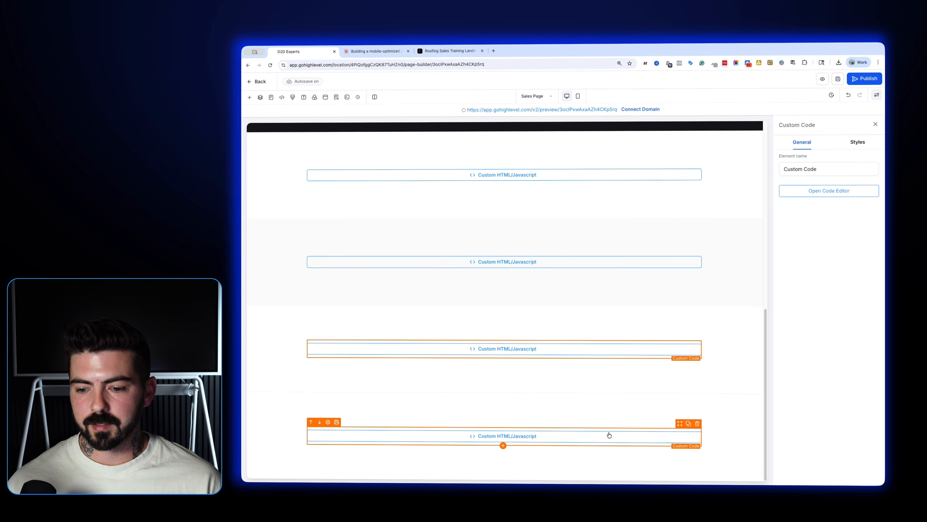
left_click(807, 190)
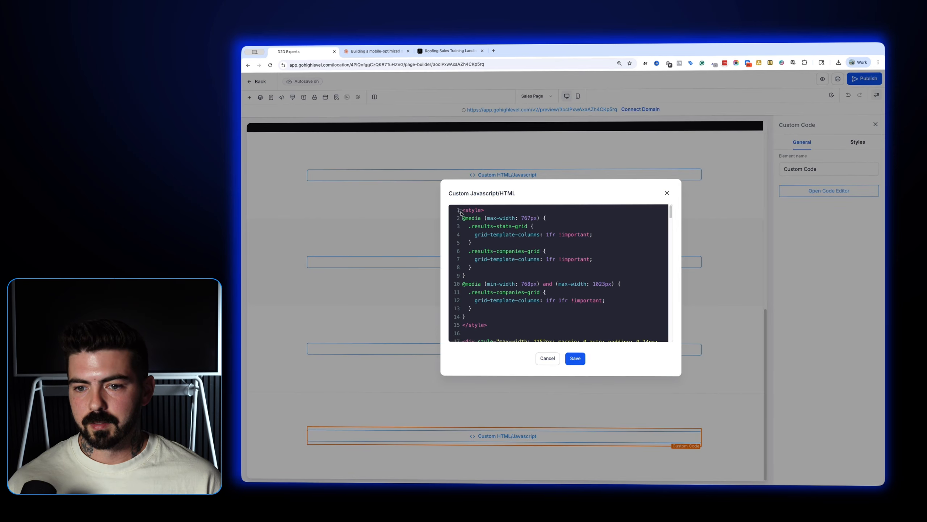
key("ctrl+a")
key("ctrl+v")
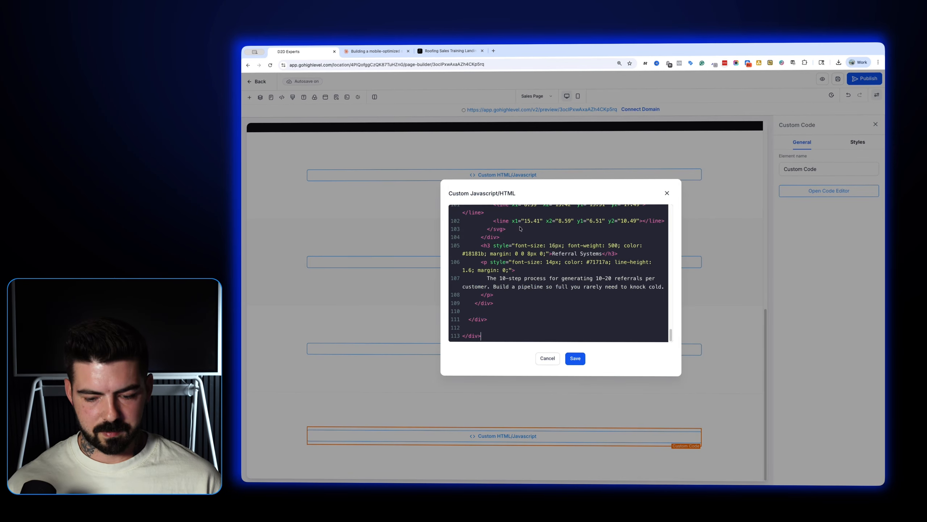
left_click(574, 358)
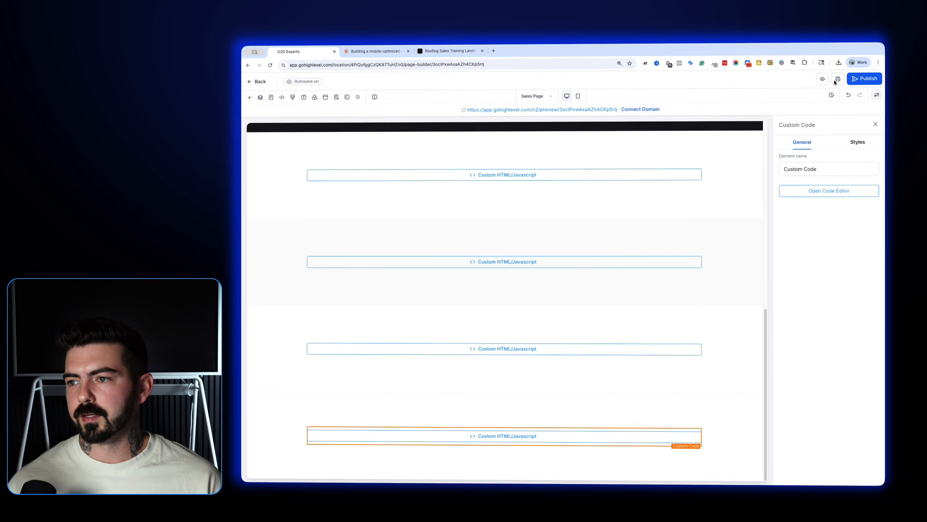
Capture the Aura design's "Training Built Specifically for Roofing" section, save the image to Downloads and return to the Claude chat
left_click(426, 53)
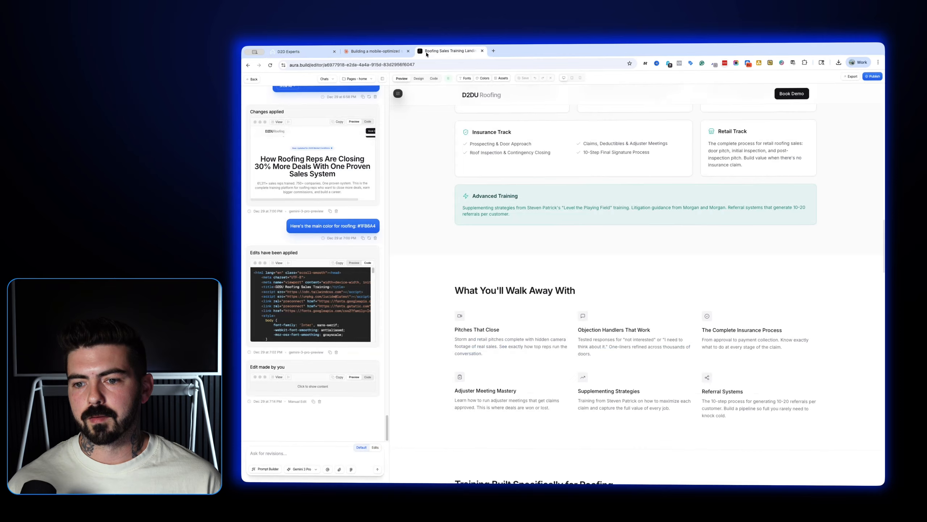
scroll(539, 229, "down", 8)
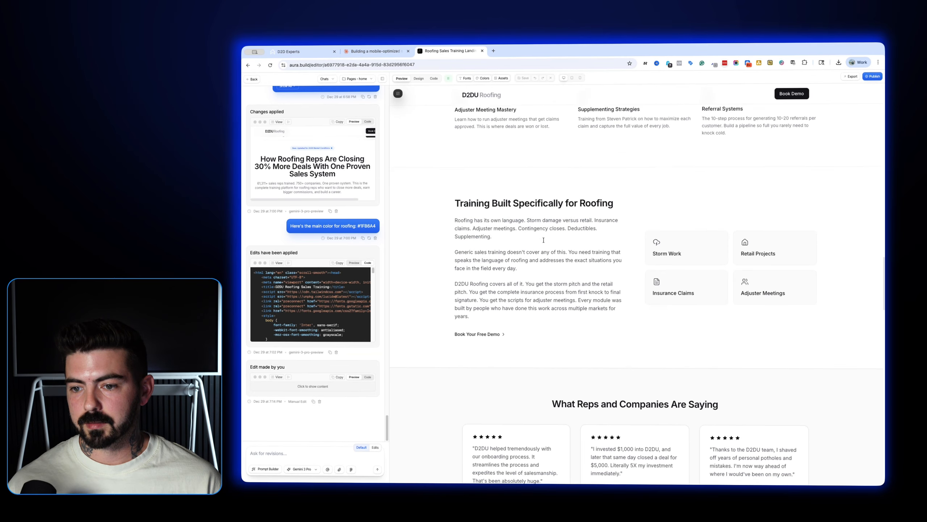
left_click(737, 63)
left_click(725, 91)
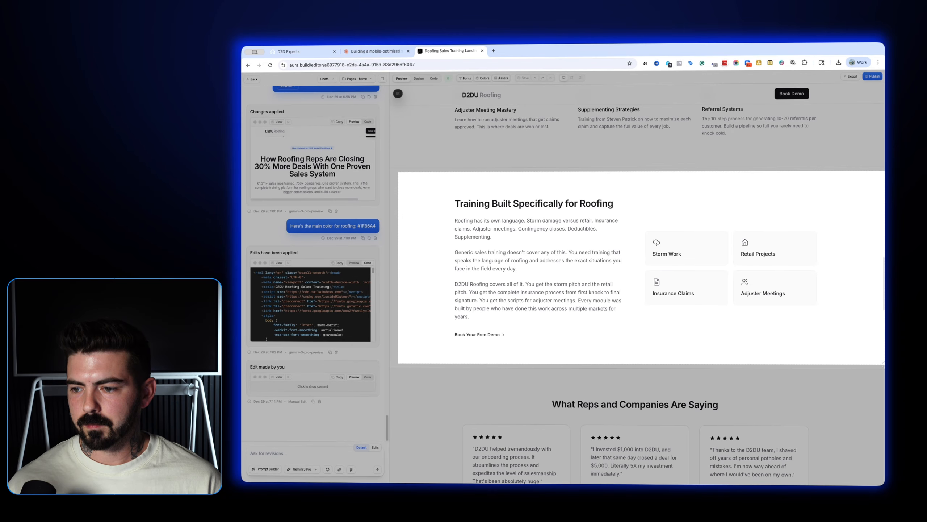
left_click(840, 317)
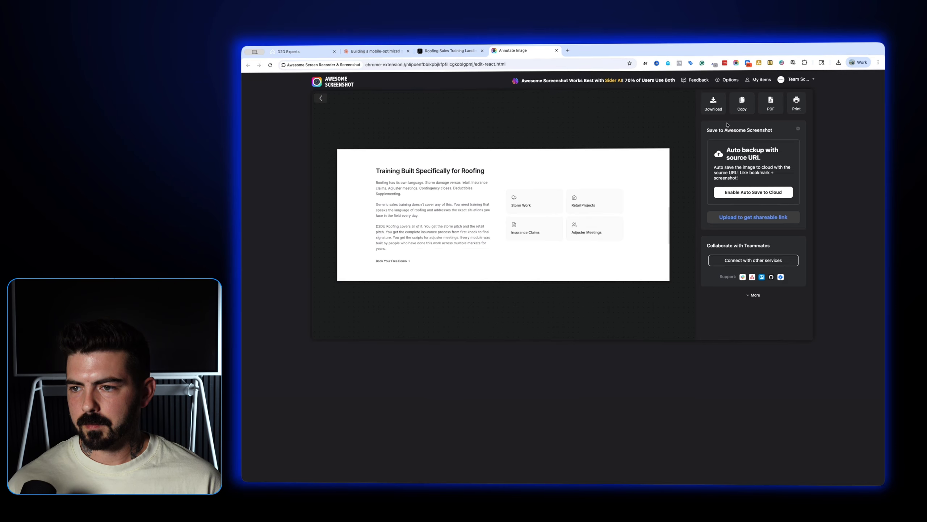
left_click(713, 103)
left_click(681, 324)
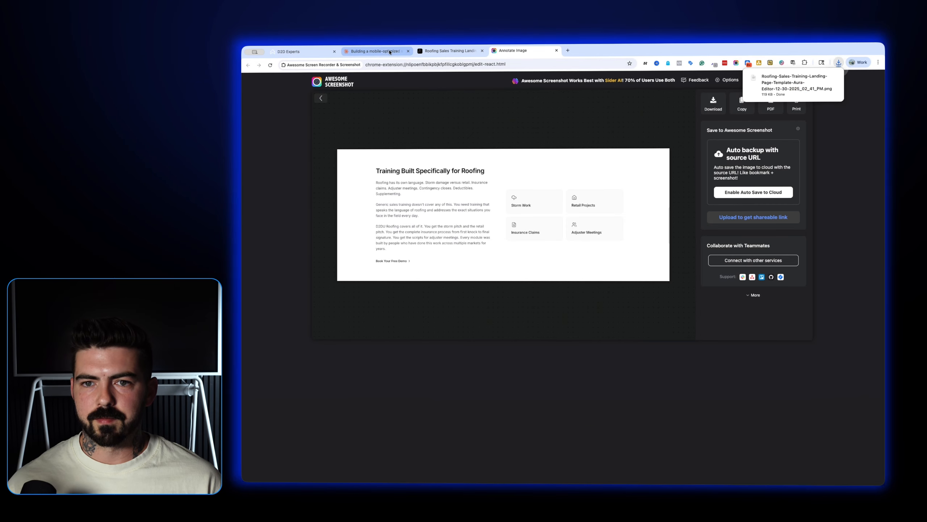
left_click(375, 50)
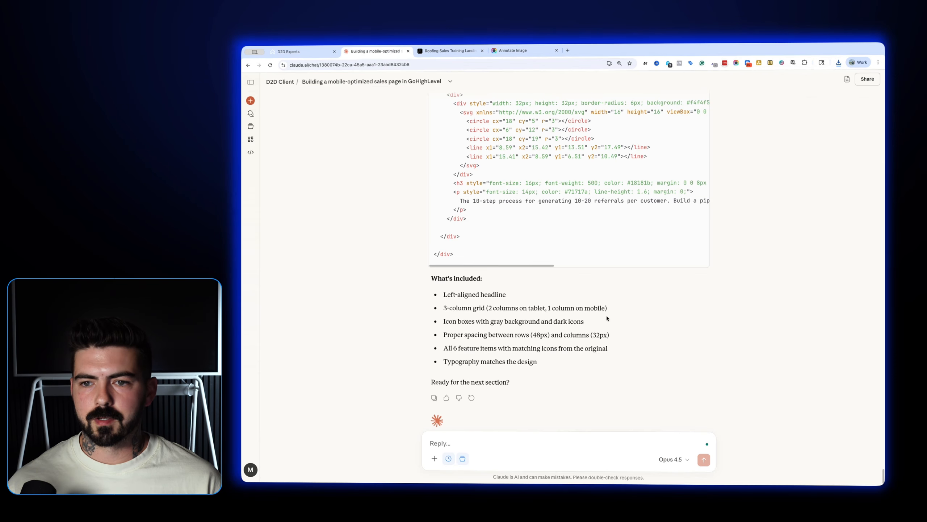
Send Claude the saved "Training Built Specifically for Roofing" image with the message "Here's the next section. Make sure the button works. Thanks"
left_click(839, 62)
left_click_drag(798, 99, 499, 435)
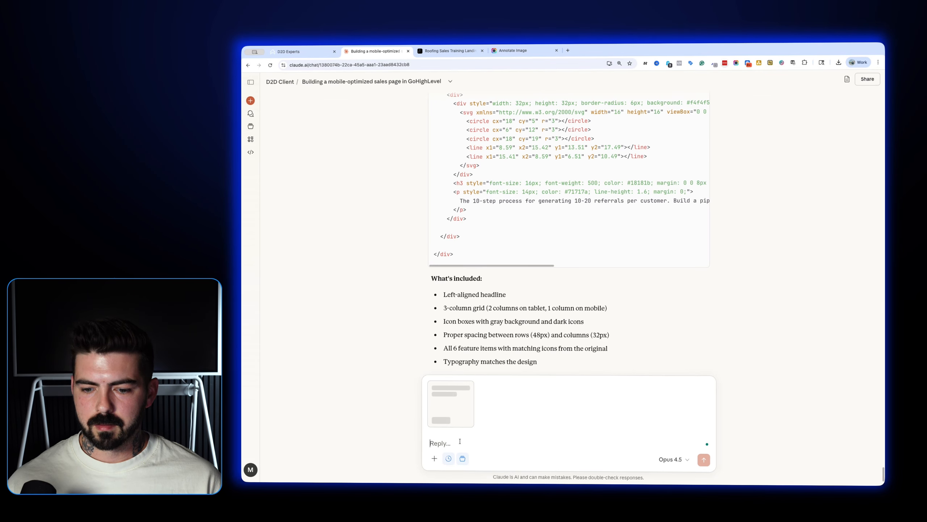
type("Here's the next sec")
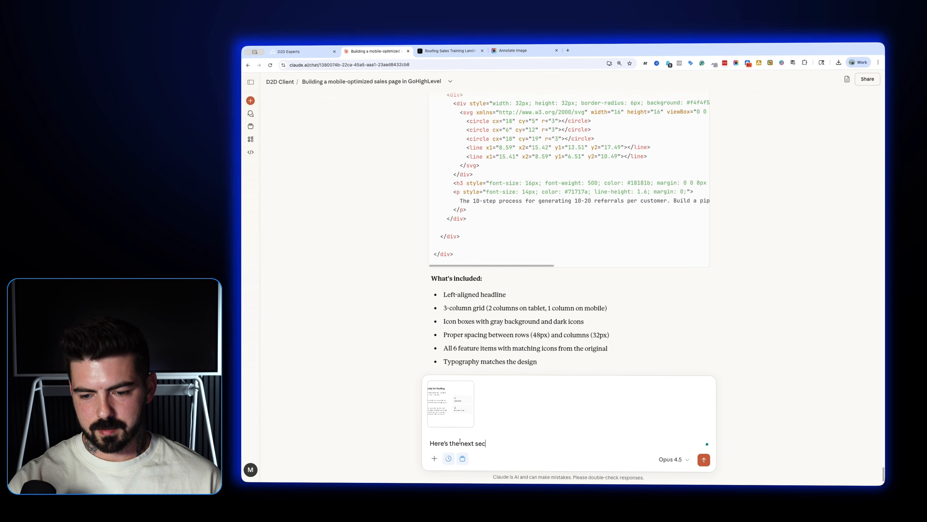
type("tion. Make sure the")
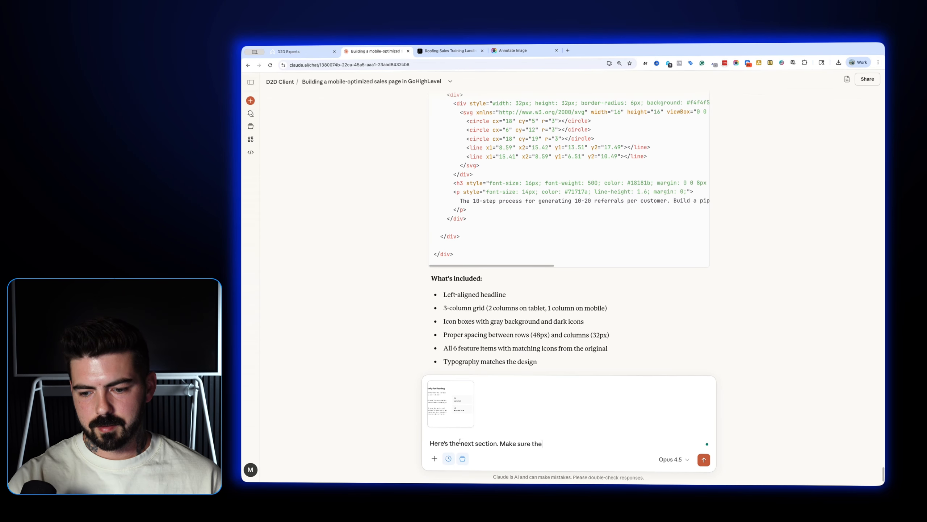
type(" button works. Thanks")
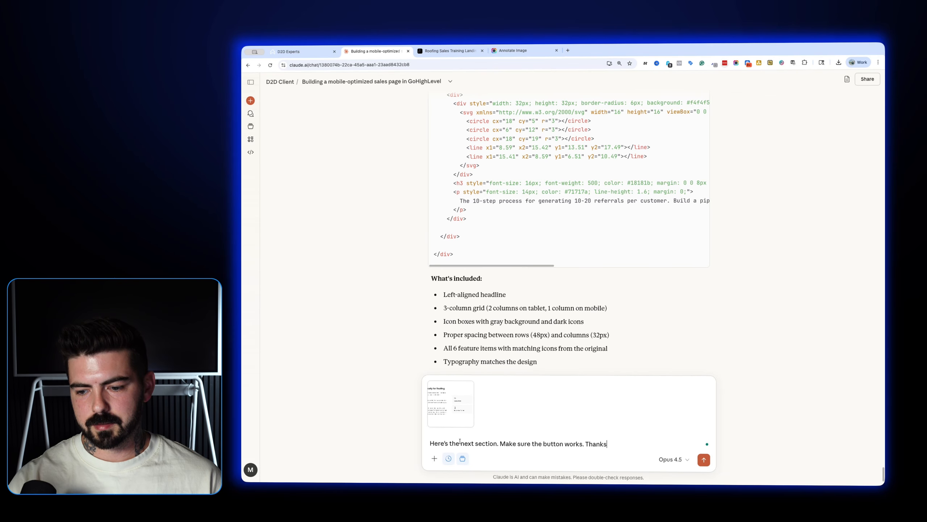
key("Return")
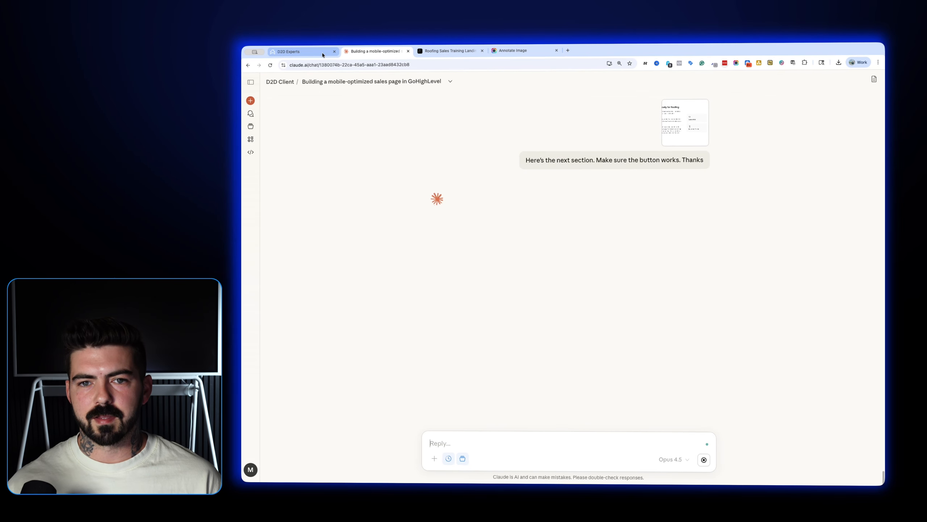
Preview the GoHighLevel sales page and review its sections from the hero through "What You'll Walk Away With"
key("ctrl+shift+Tab")
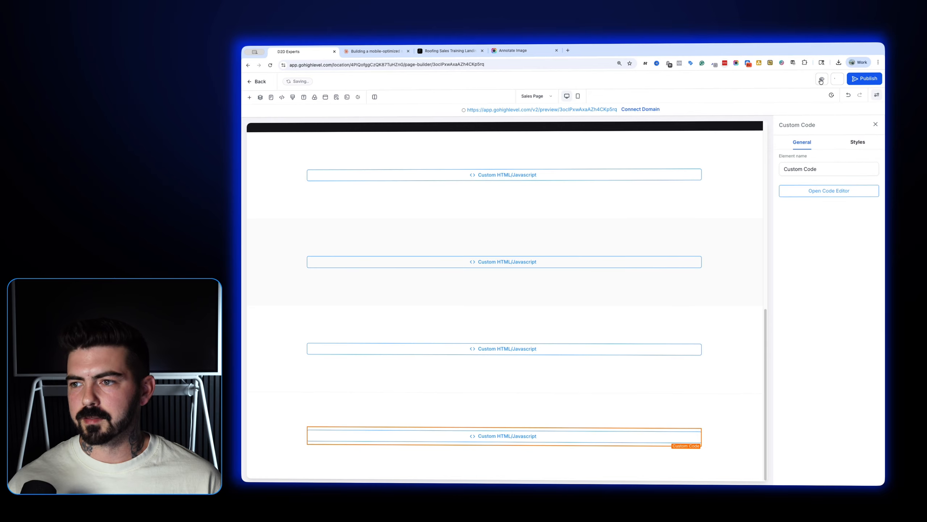
left_click(823, 80)
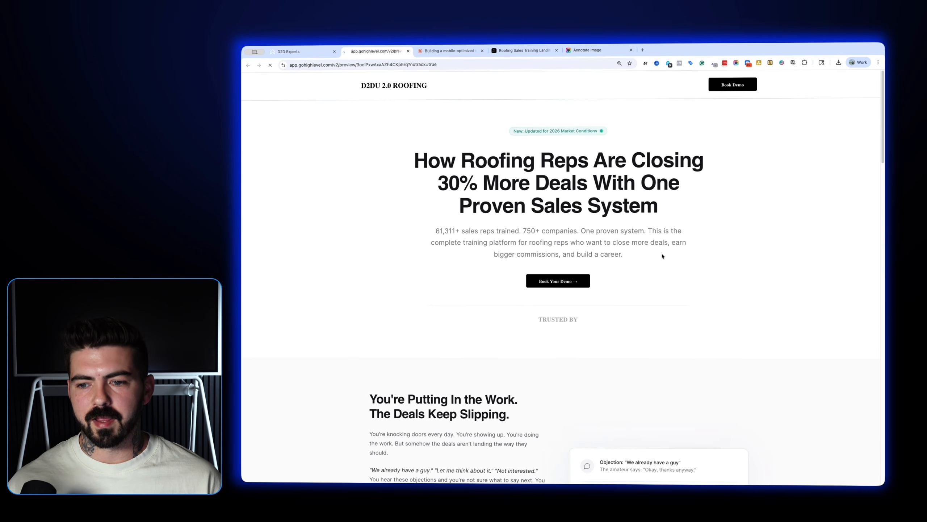
scroll(668, 252, "down", 15)
scroll(663, 257, "down", 1)
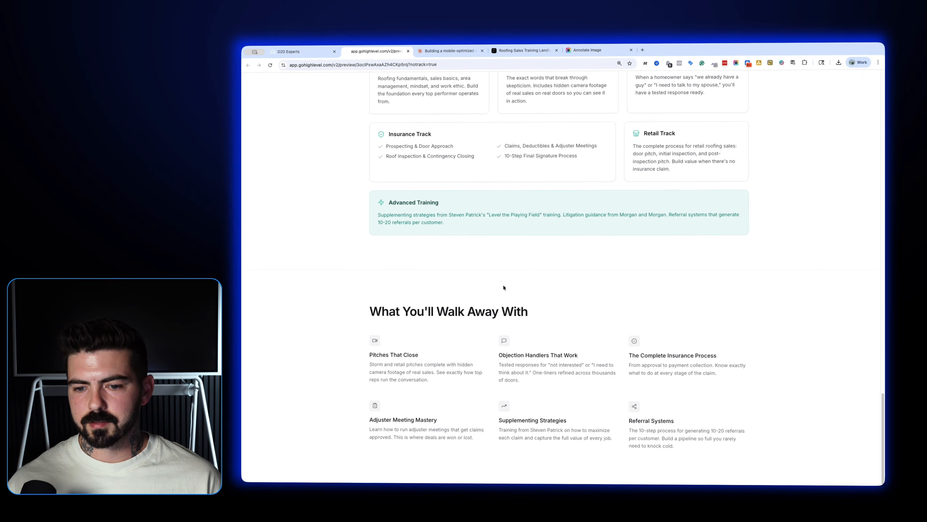
scroll(595, 294, "up", 5)
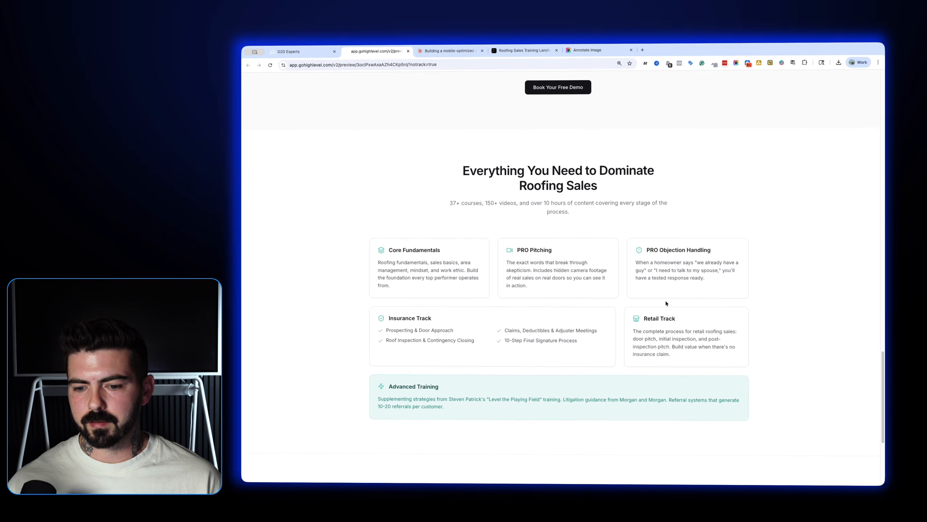
scroll(665, 303, "down", 5)
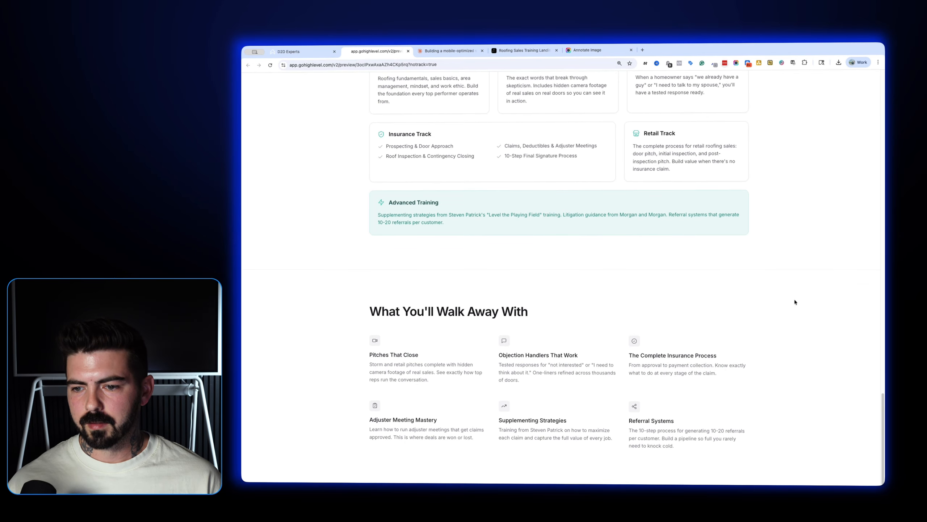
scroll(795, 302, "up", 8)
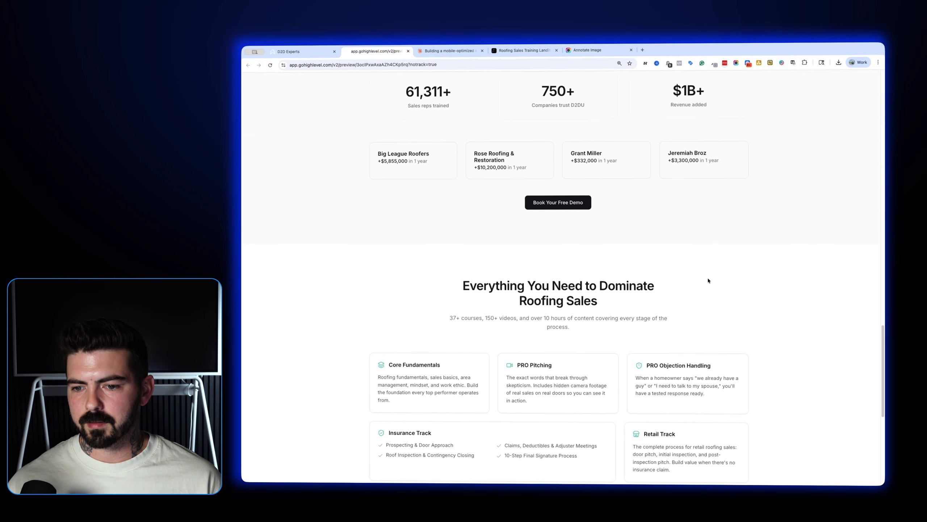
scroll(709, 281, "up", 10)
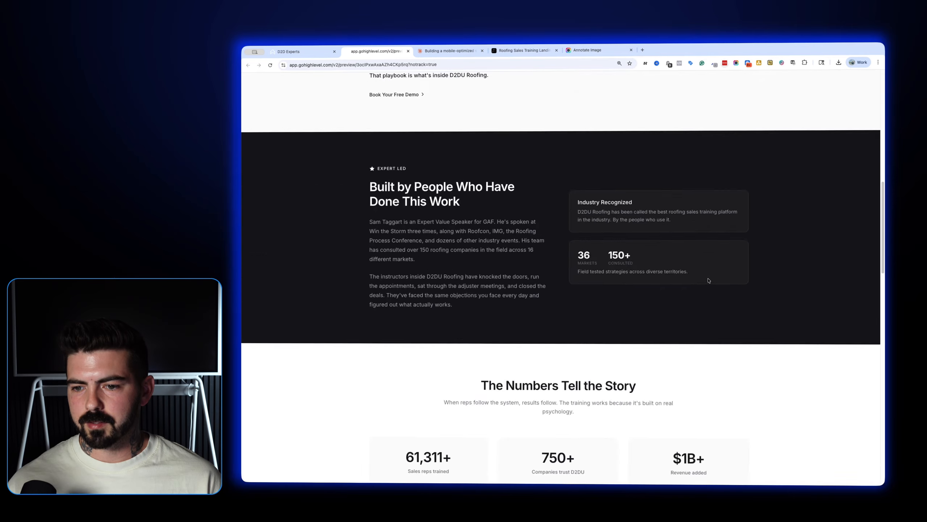
scroll(708, 281, "up", 13)
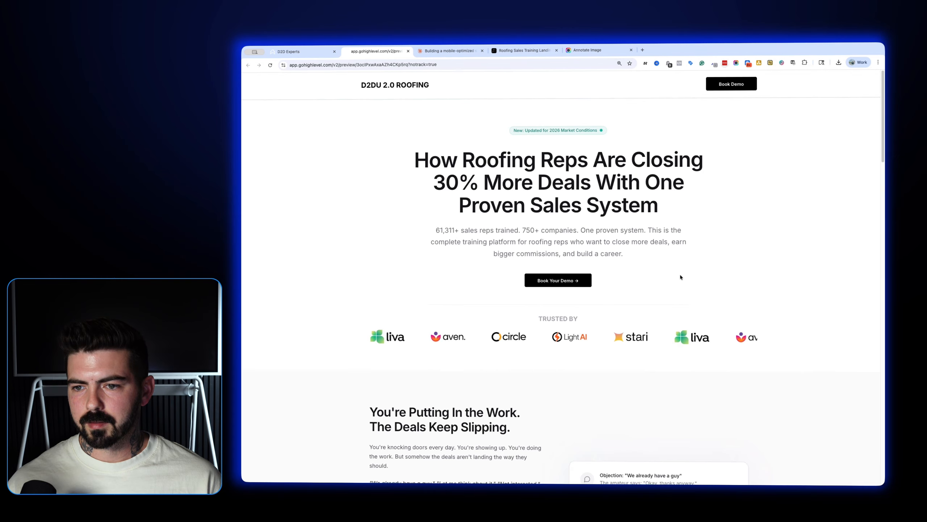
scroll(665, 280, "down", 20)
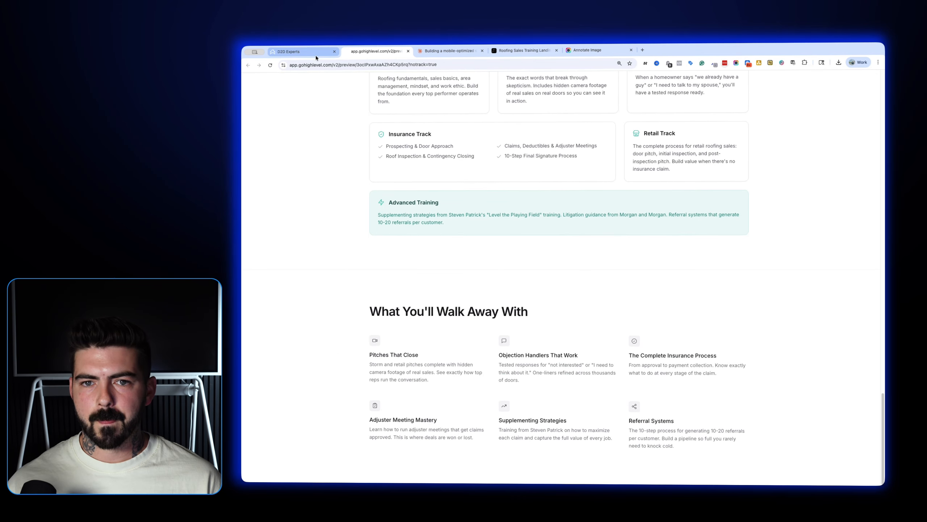
Check the Aura design, then open a fresh preview of the sales page from the builder and review it down to the last section
left_click(513, 53)
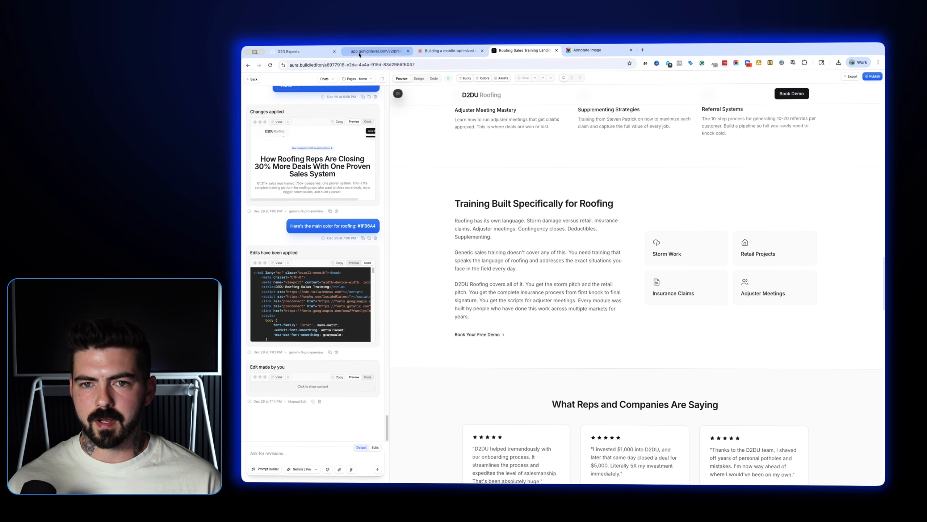
left_click(379, 51)
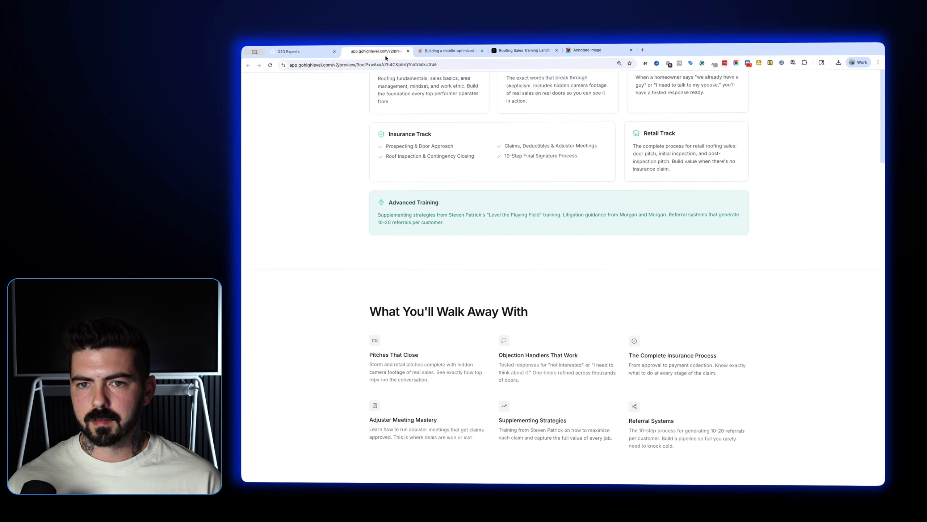
left_click(303, 52)
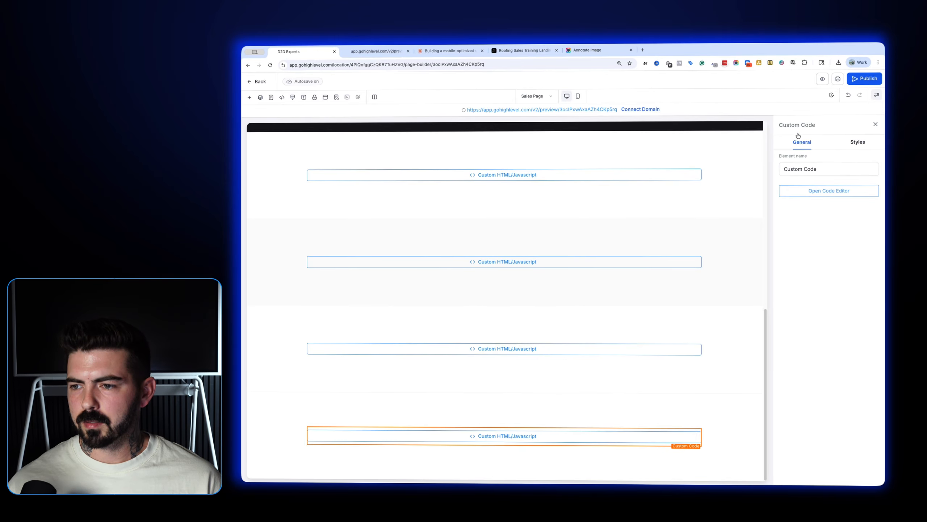
left_click(820, 81)
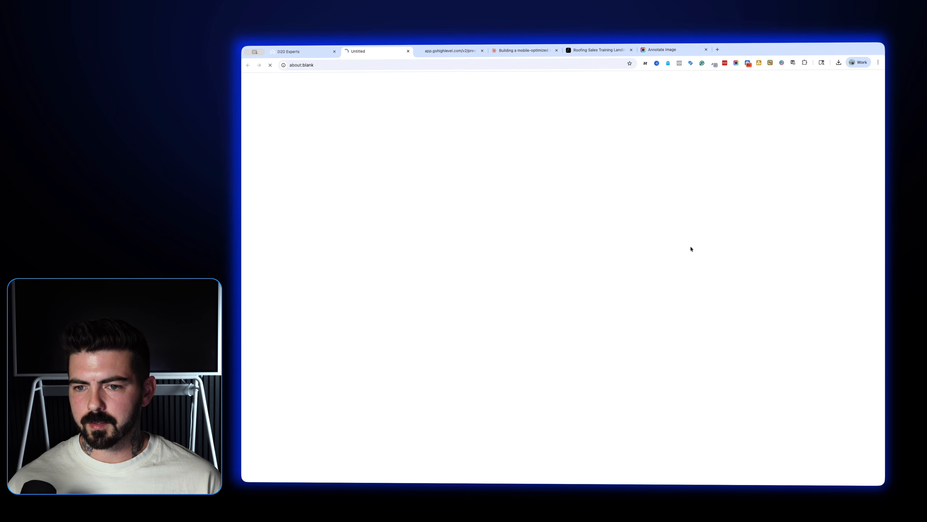
scroll(619, 263, "down", 15)
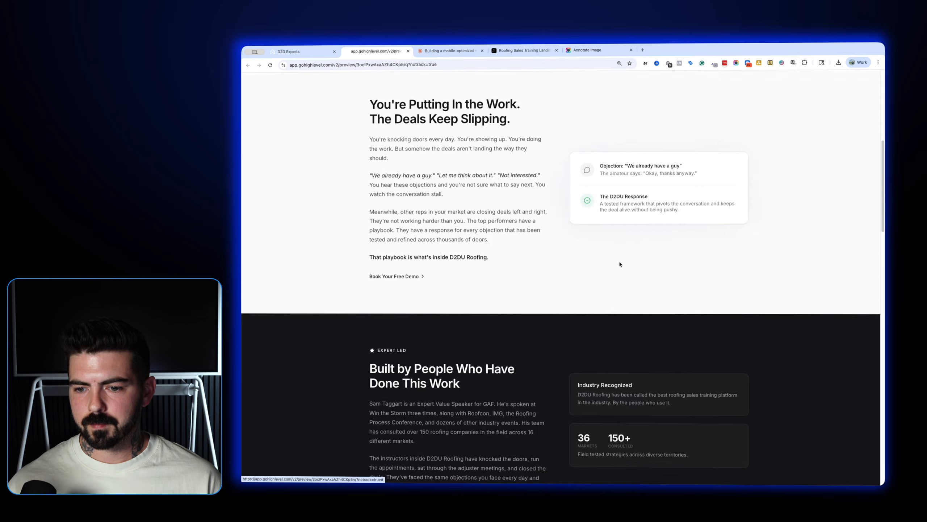
scroll(620, 264, "down", 10)
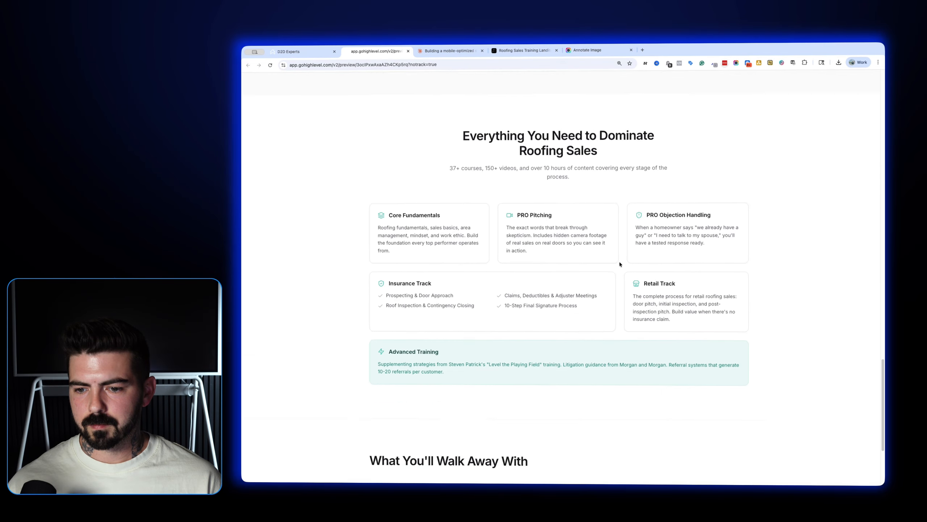
scroll(620, 264, "down", 1)
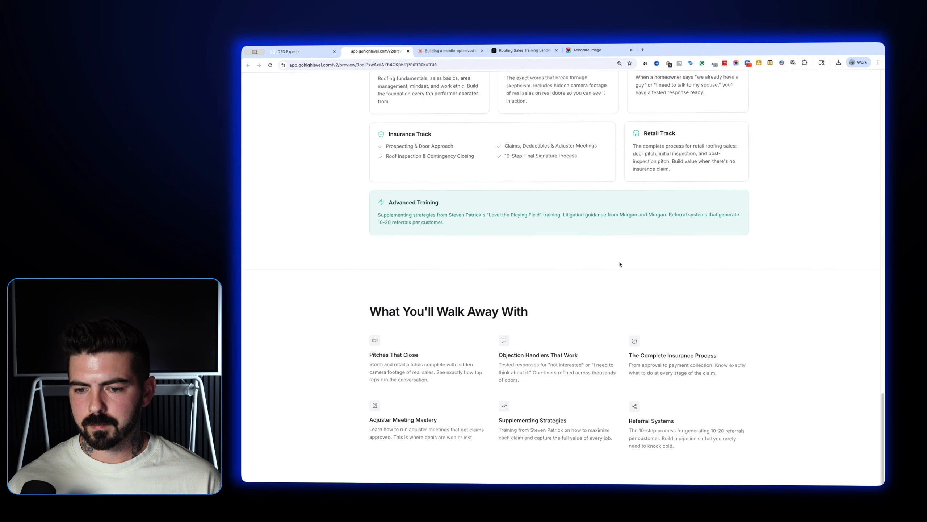
Compare the "Everything You Need to Dominate Roofing Sales" and "What You'll Walk Away With" sections in the Aura design with the page preview
left_click(518, 51)
scroll(589, 243, "up", 15)
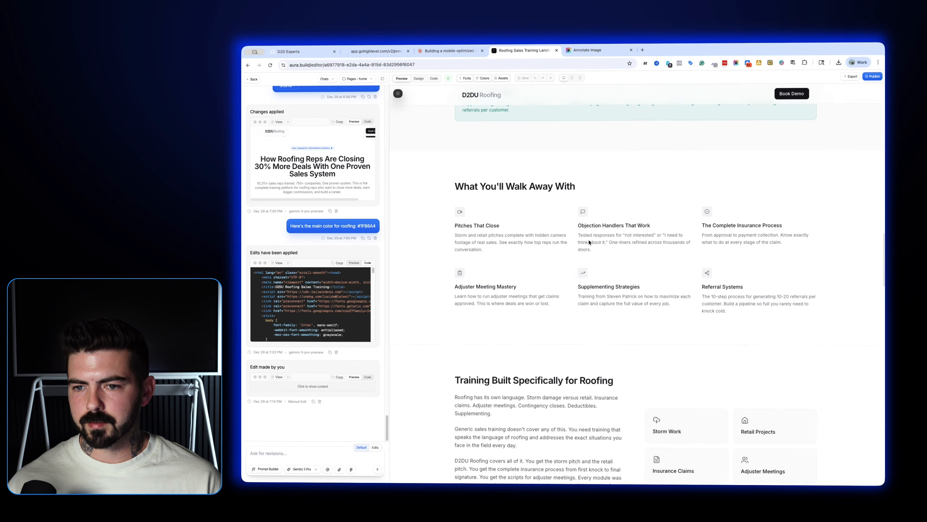
scroll(589, 242, "up", 3)
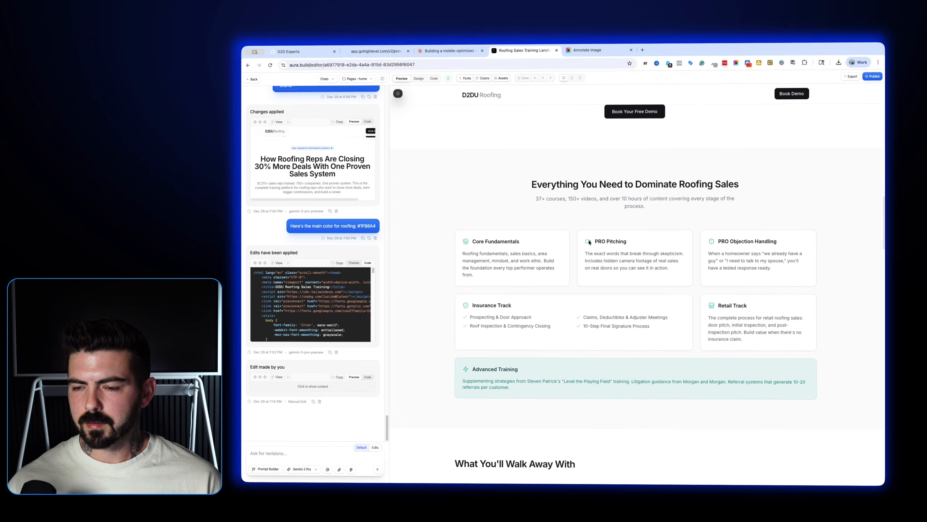
scroll(518, 212, "down", 1)
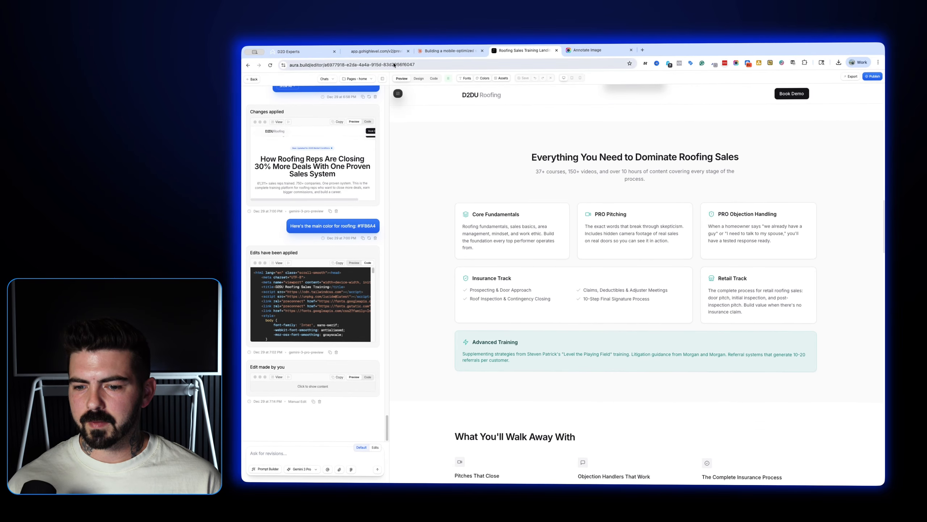
left_click(434, 51)
left_click(379, 51)
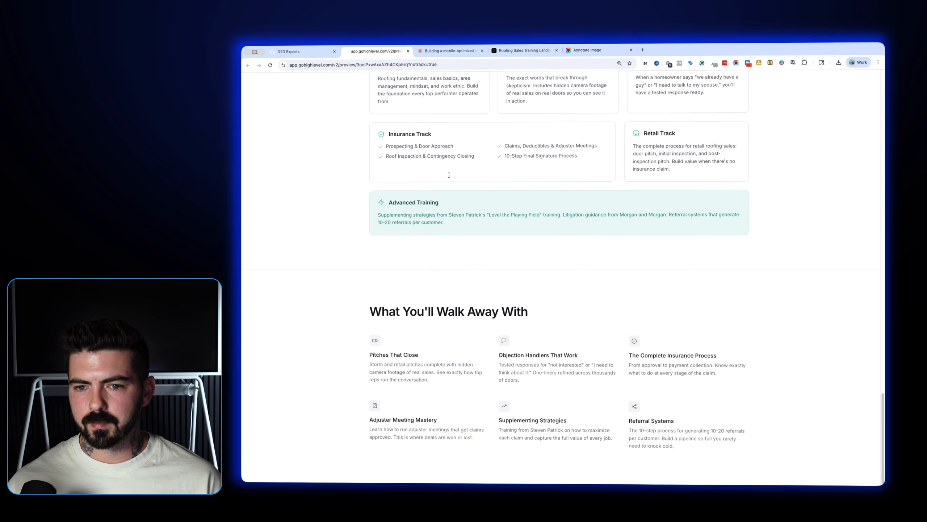
scroll(523, 146, "up", 5)
scroll(523, 146, "down", 4)
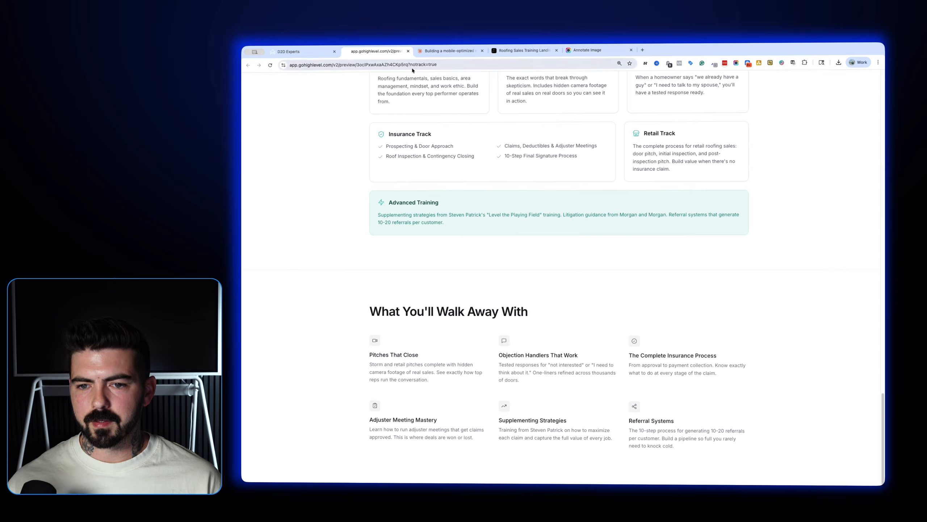
scroll(488, 178, "up", 2)
scroll(488, 178, "up", 2)
Compare the order and backgrounds of the sections around "The Numbers Tell the Story" in the Aura design and the page preview
left_click(449, 50)
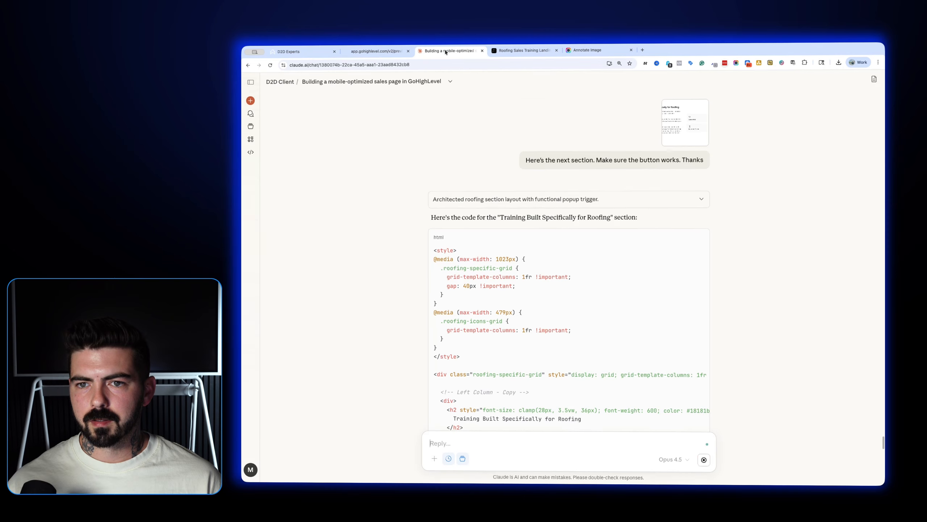
left_click(524, 51)
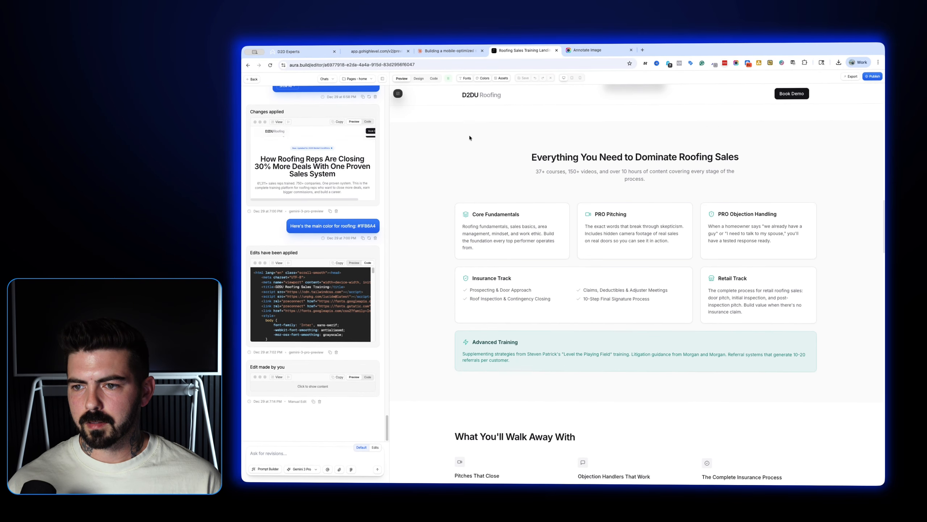
scroll(471, 135, "up", 6)
scroll(468, 143, "down", 2)
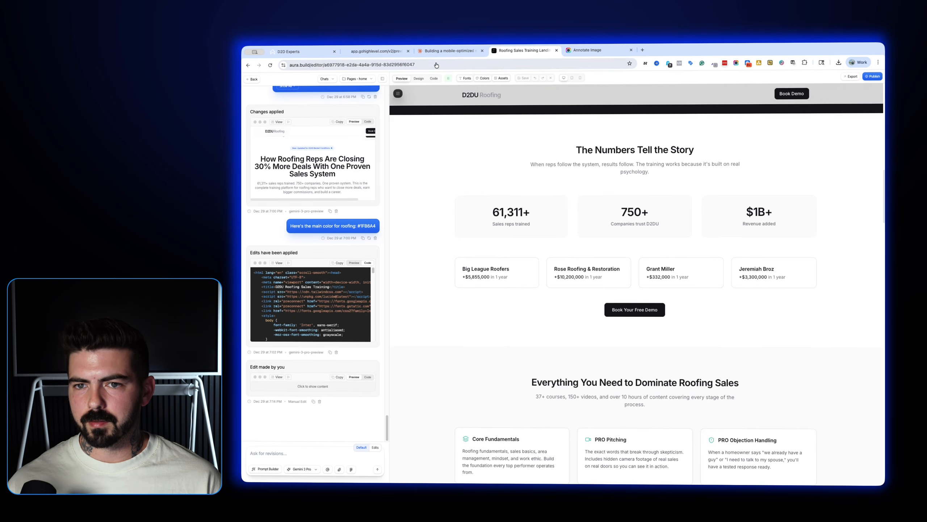
left_click(383, 52)
scroll(455, 158, "up", 7)
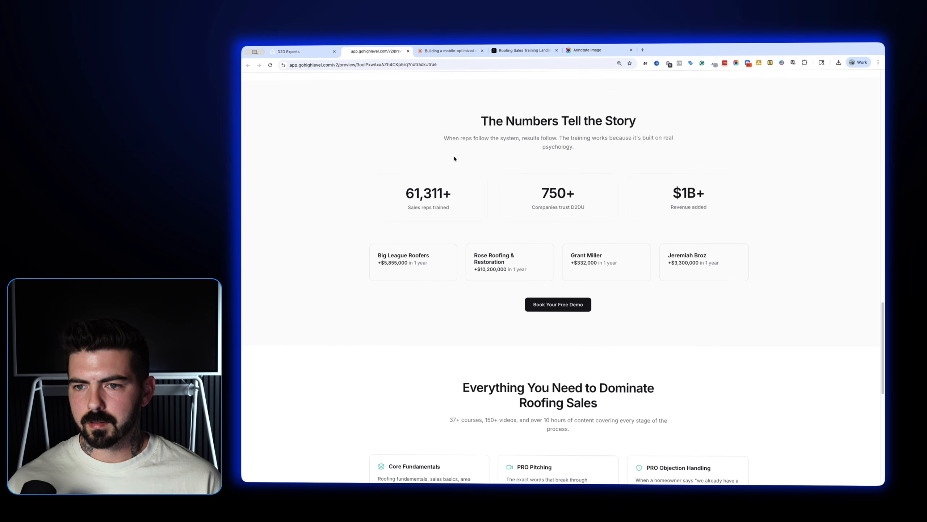
scroll(455, 158, "up", 4)
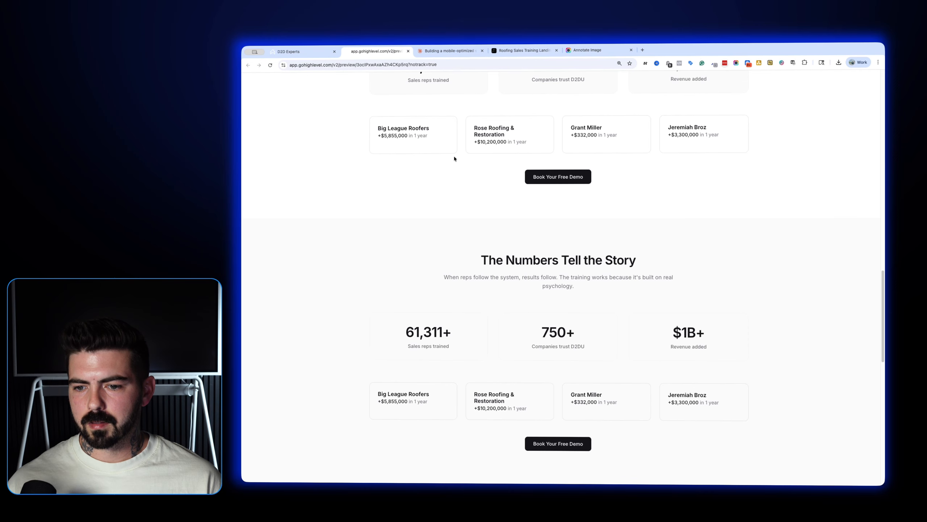
scroll(455, 158, "up", 5)
scroll(455, 158, "down", 8)
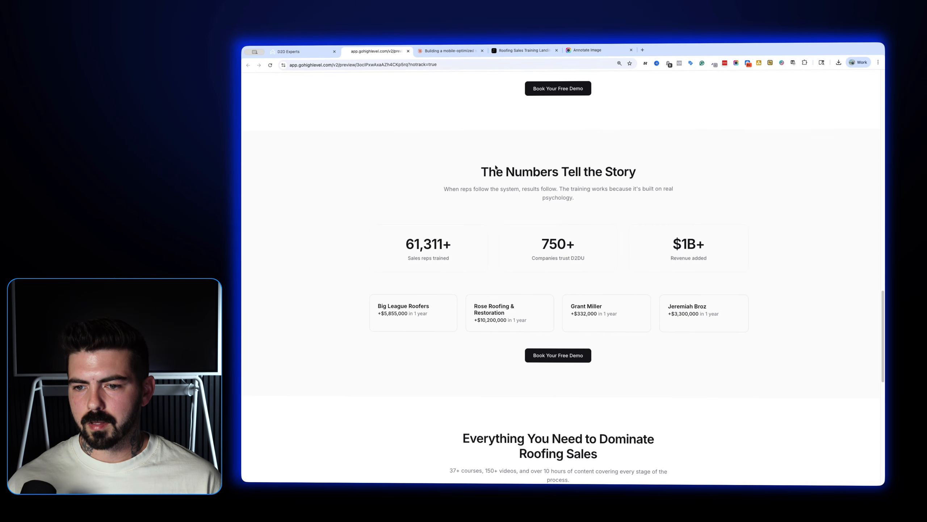
scroll(491, 160, "up", 8)
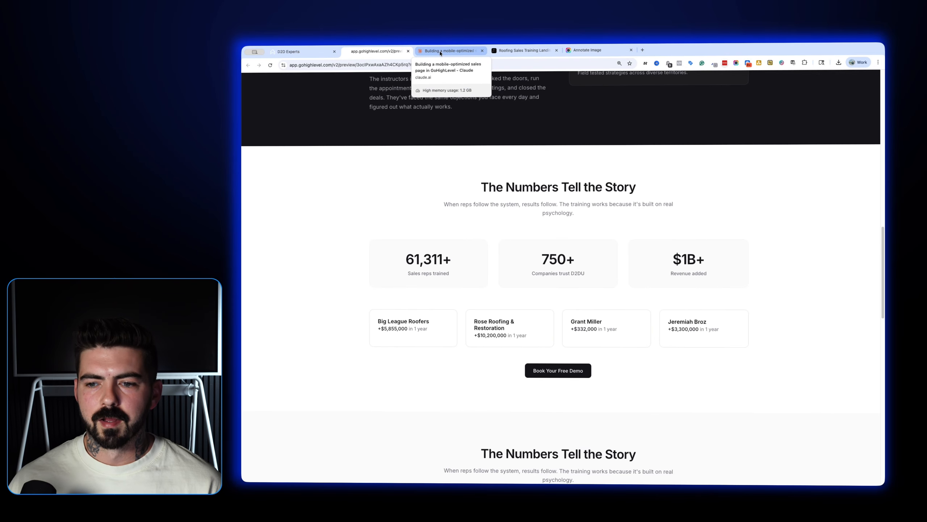
left_click(522, 54)
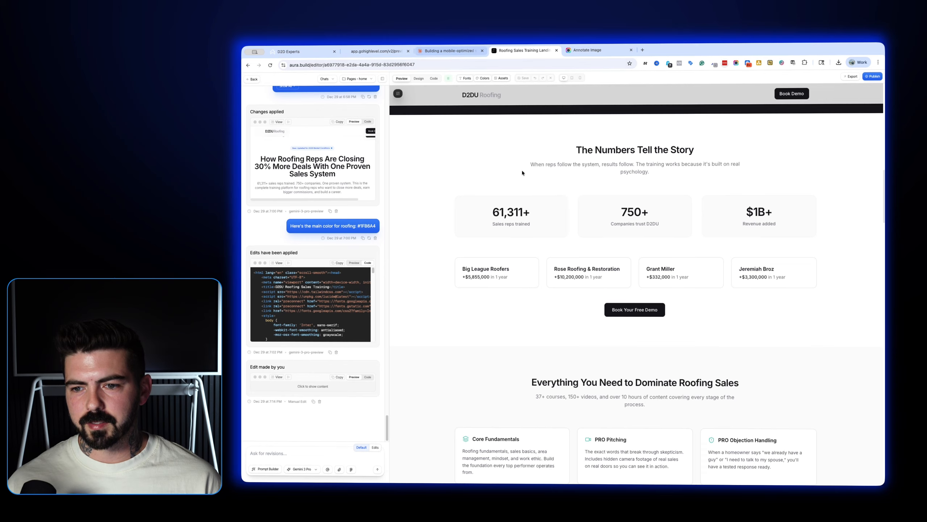
scroll(522, 170, "up", 8)
scroll(600, 217, "down", 1)
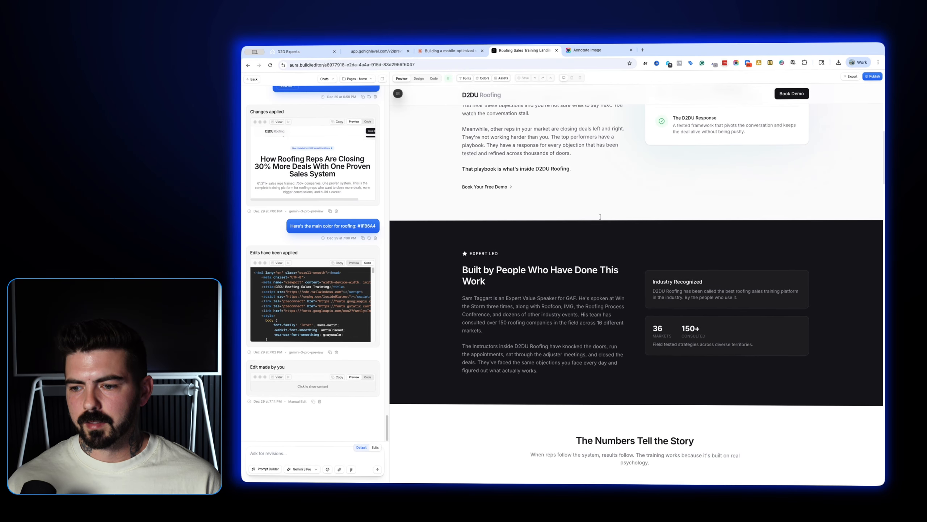
Compare the section order from the hero through "Everything You Need to Dominate Roofing Sales" in the Aura design and the page preview
scroll(584, 251, "up", 2)
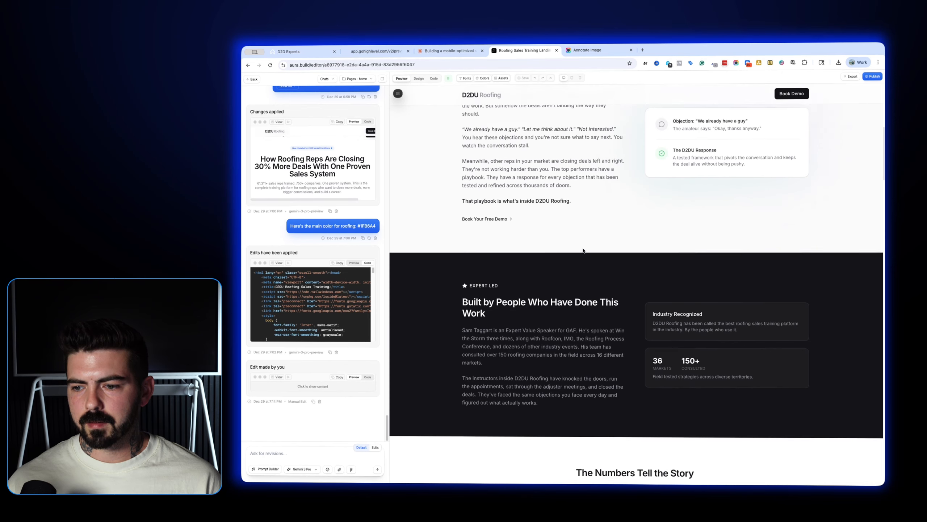
left_click(449, 51)
key("ctrl+shift+Tab")
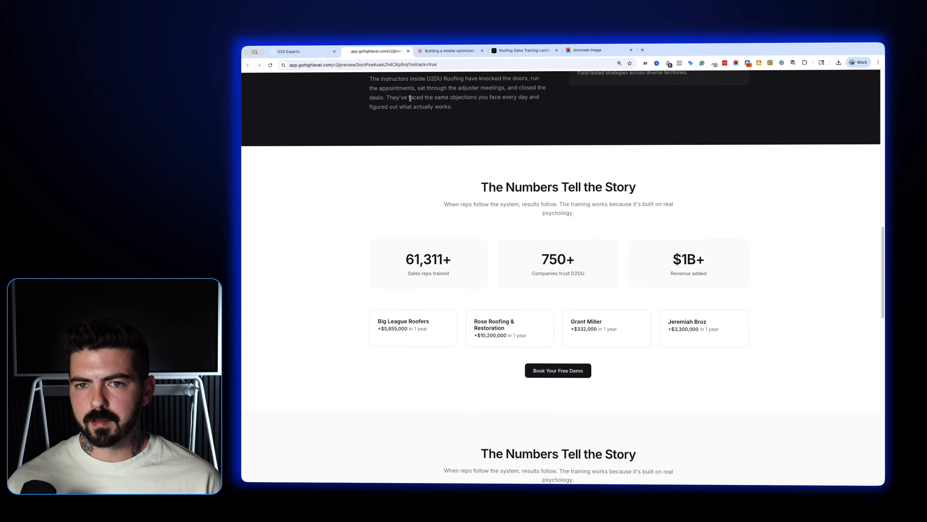
scroll(471, 169, "up", 20)
scroll(469, 170, "up", 3)
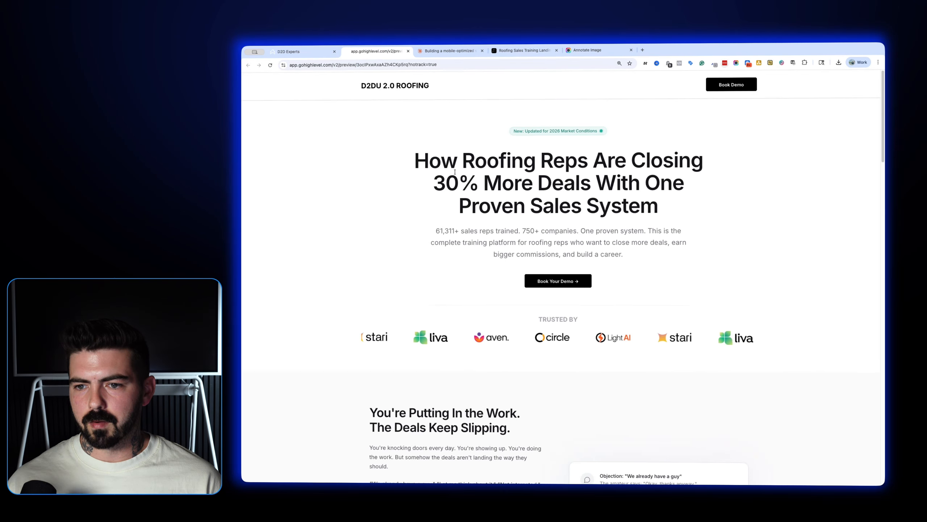
left_click(519, 50)
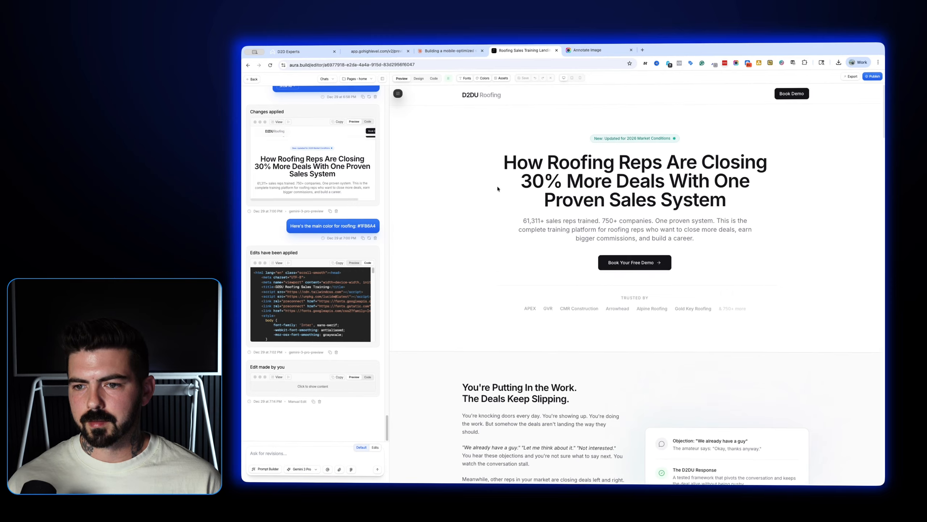
scroll(518, 200, "down", 10)
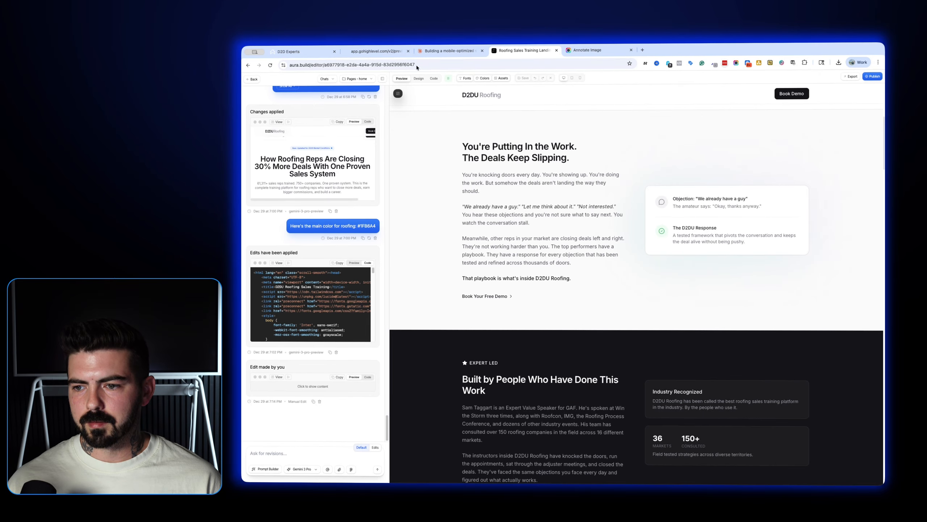
scroll(501, 220, "down", 10)
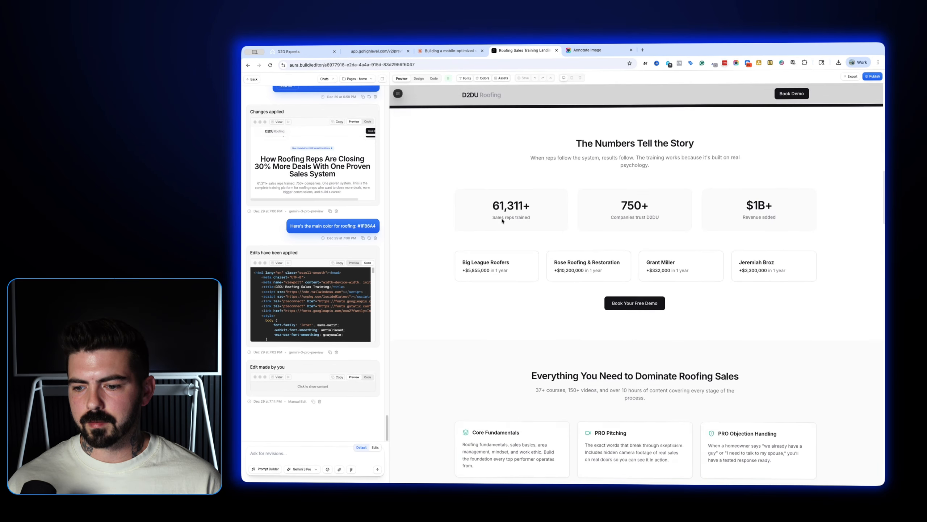
scroll(502, 221, "down", 5)
left_click(376, 51)
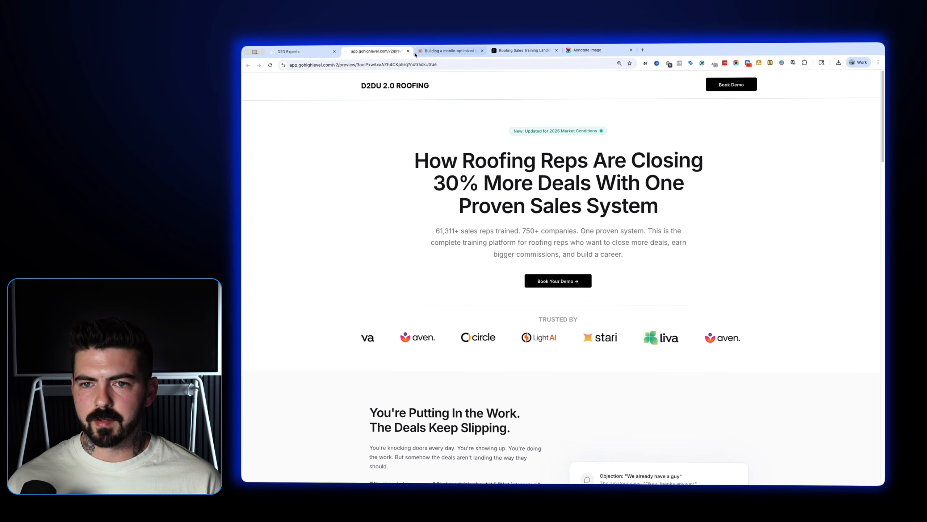
scroll(496, 228, "down", 10)
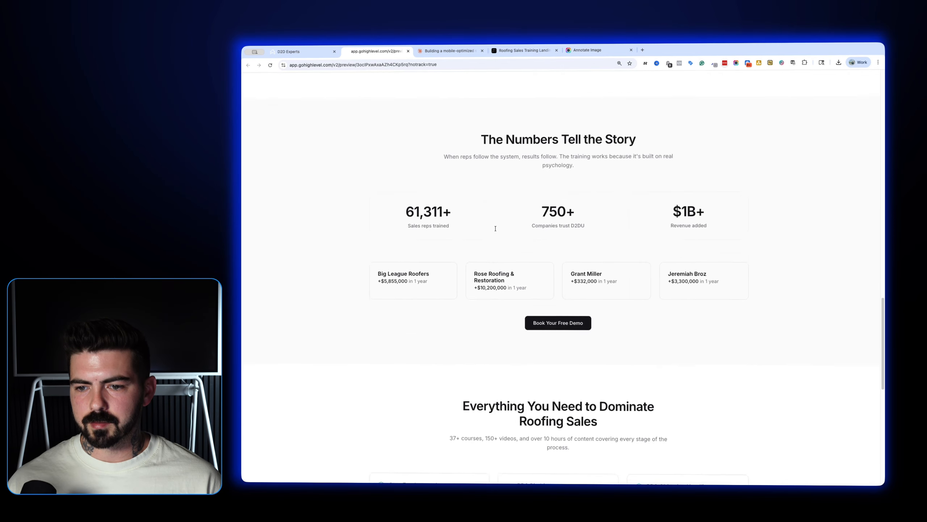
scroll(496, 228, "down", 8)
scroll(543, 237, "up", 2)
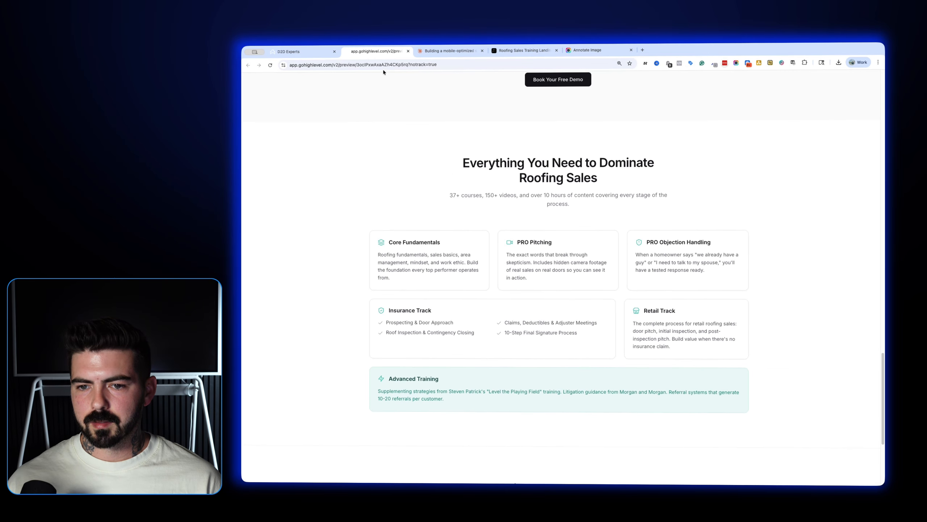
In the page builder, cut all the "Everything You Need to Dominate Roofing Sales" code out of its custom code element and save the element
left_click(322, 53)
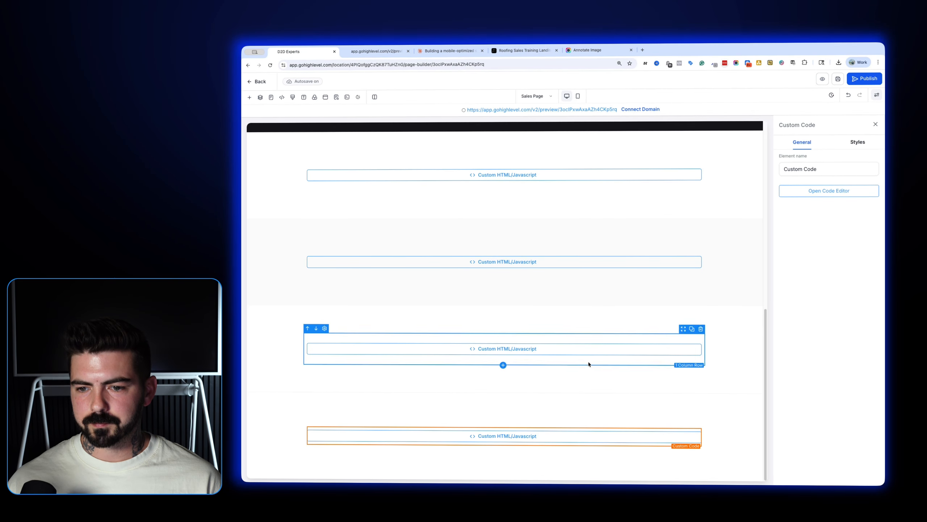
left_click(593, 351)
left_click(818, 191)
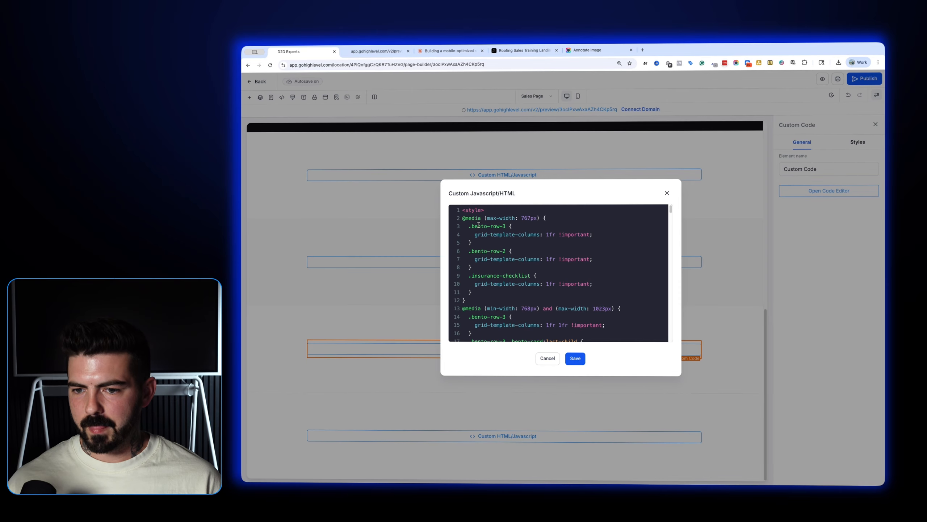
key("super+a")
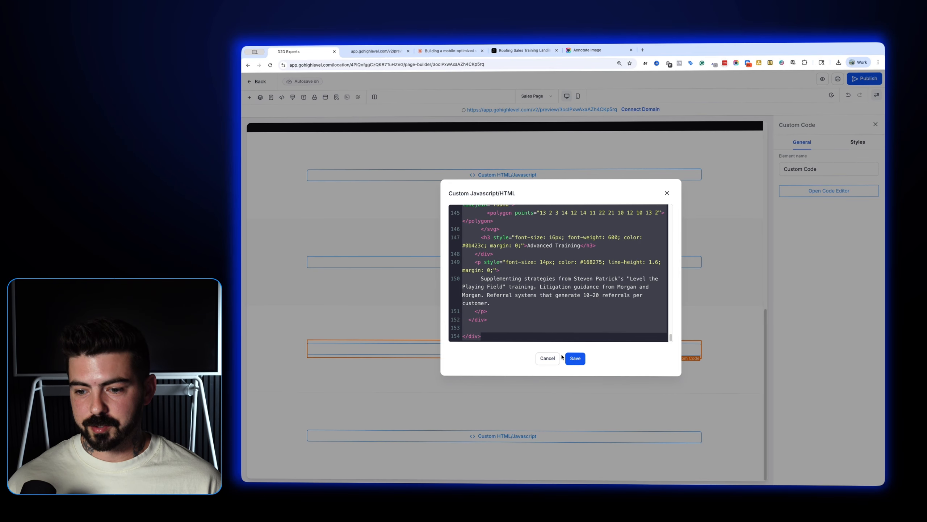
key("BackSpace")
left_click(575, 358)
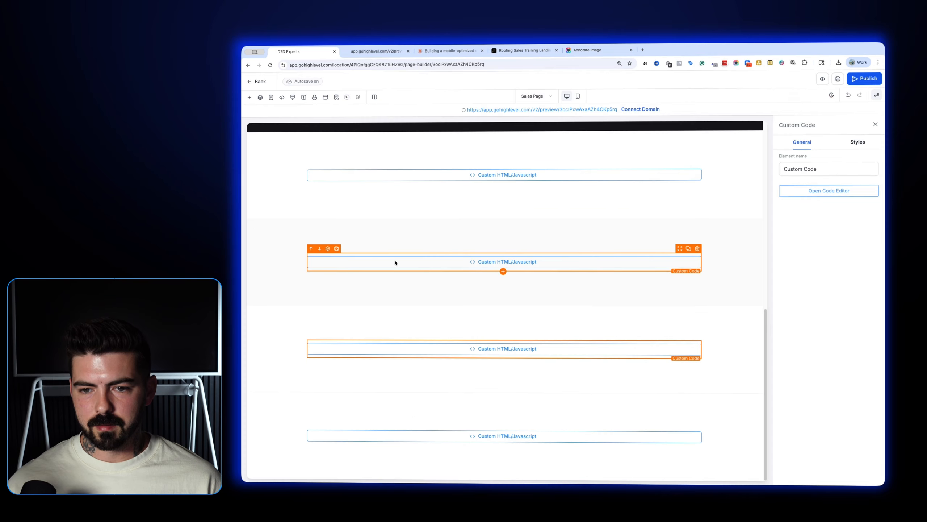
Replace the duplicate "The Numbers Tell the Story" code in the grey section with the cut "Everything You Need to Dominate Roofing Sales" code and save
left_click(397, 262)
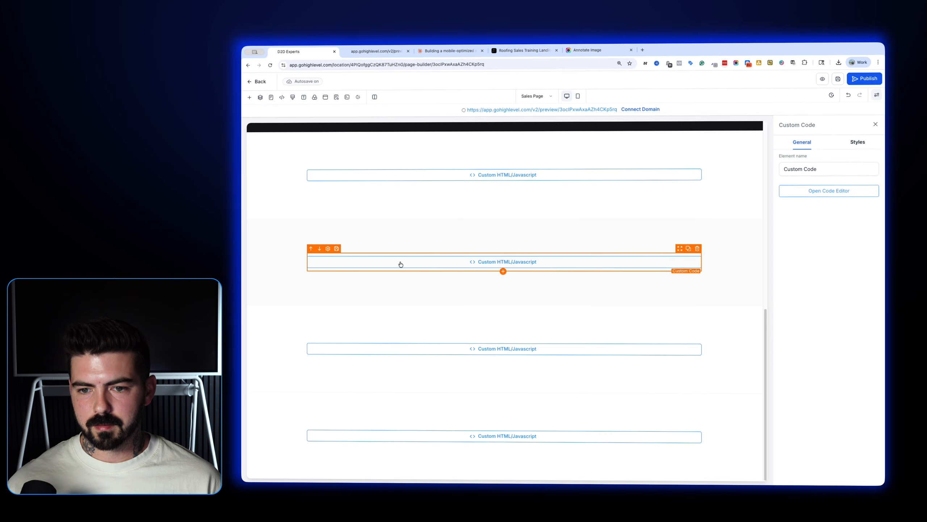
left_click(811, 192)
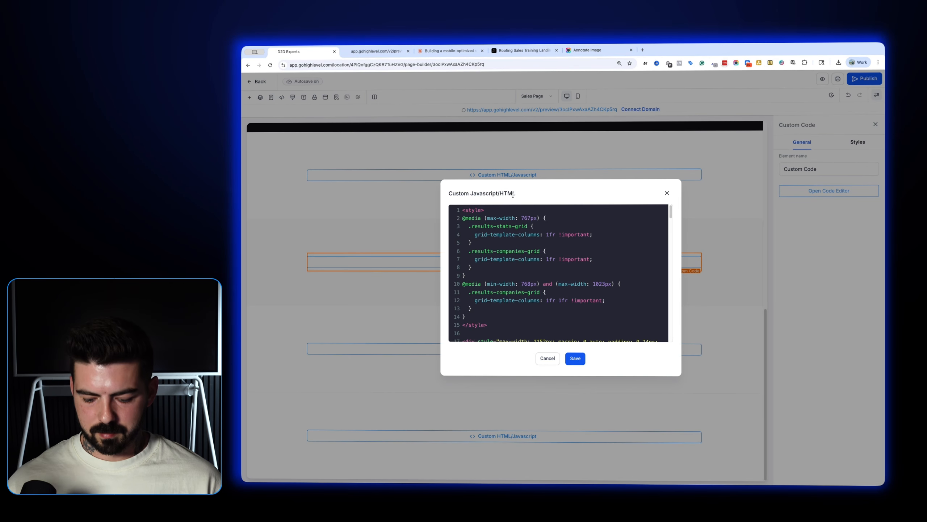
key("super+a")
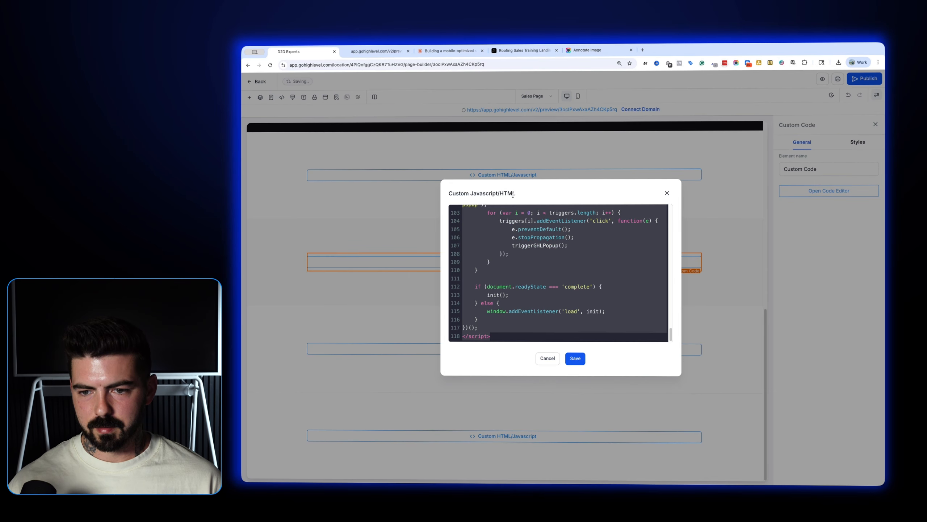
key("super+v")
left_click(570, 358)
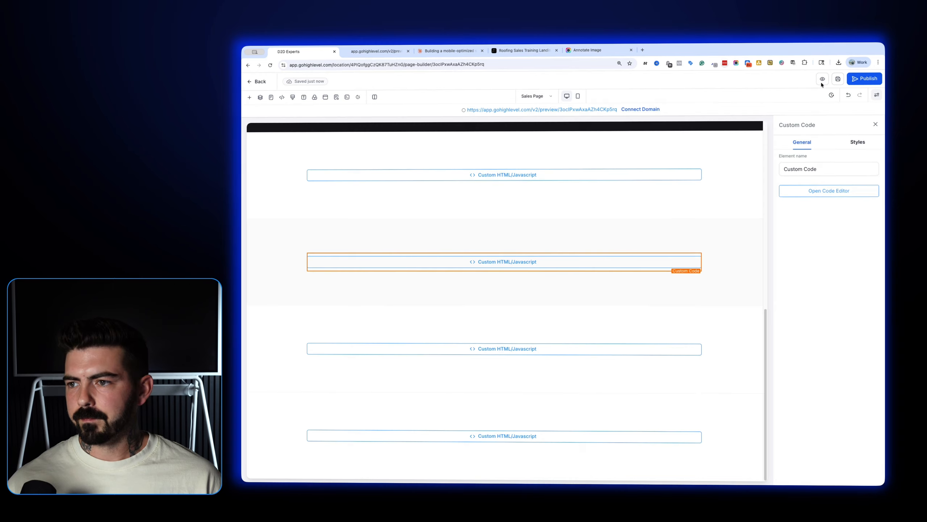
Check the Aura design's sections after "Everything You Need to Dominate Roofing Sales", then open a fresh page preview and review it down to the last section
left_click(397, 54)
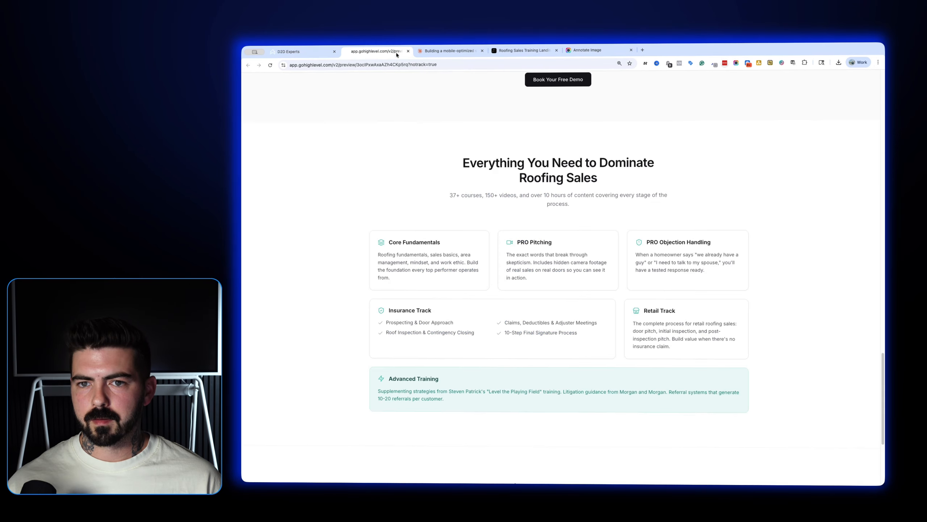
scroll(476, 161, "down", 5)
scroll(476, 162, "up", 1)
left_click(462, 55)
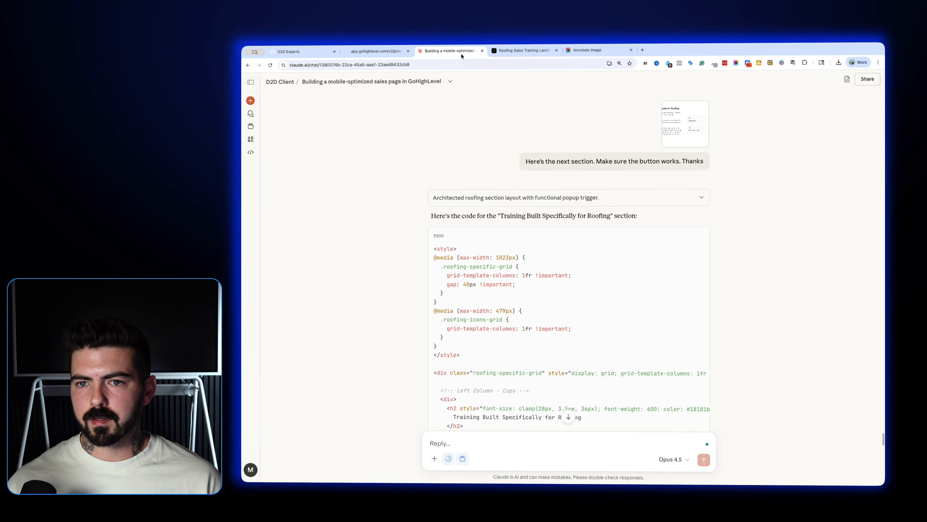
left_click(514, 52)
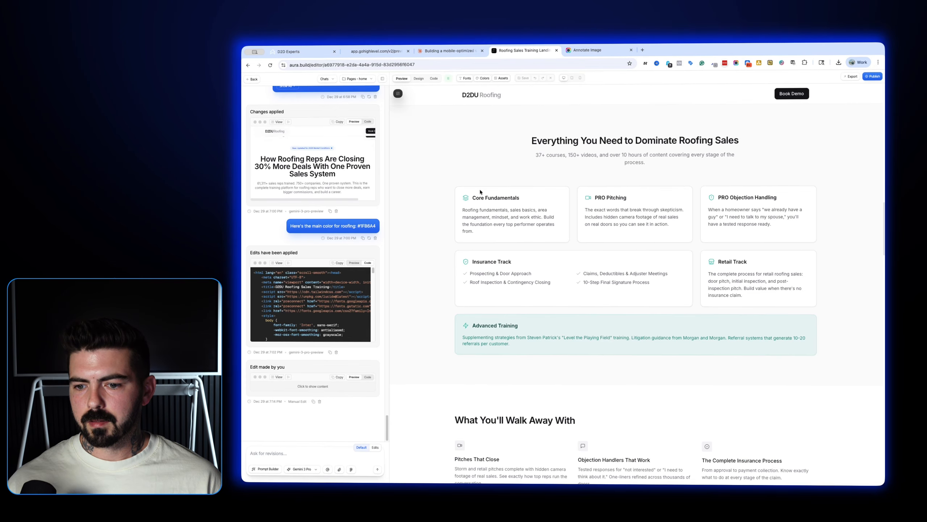
scroll(481, 192, "down", 10)
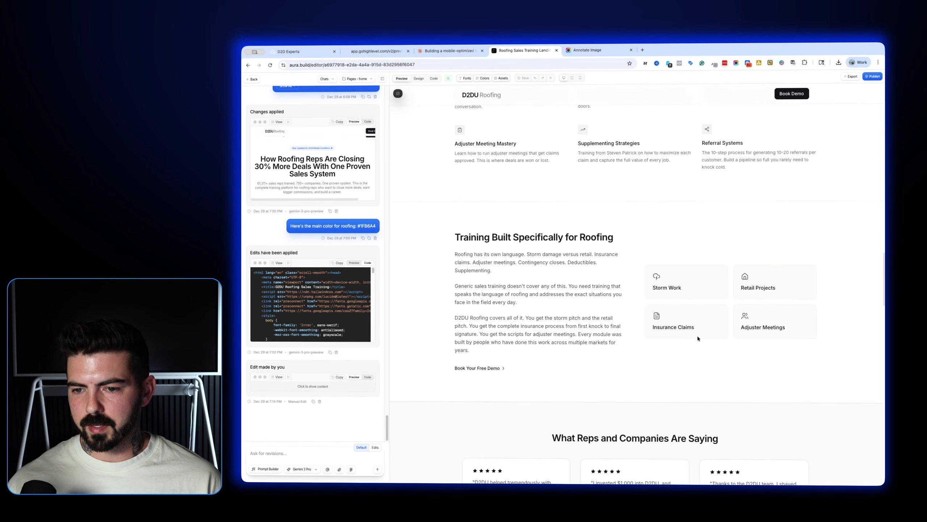
left_click(314, 55)
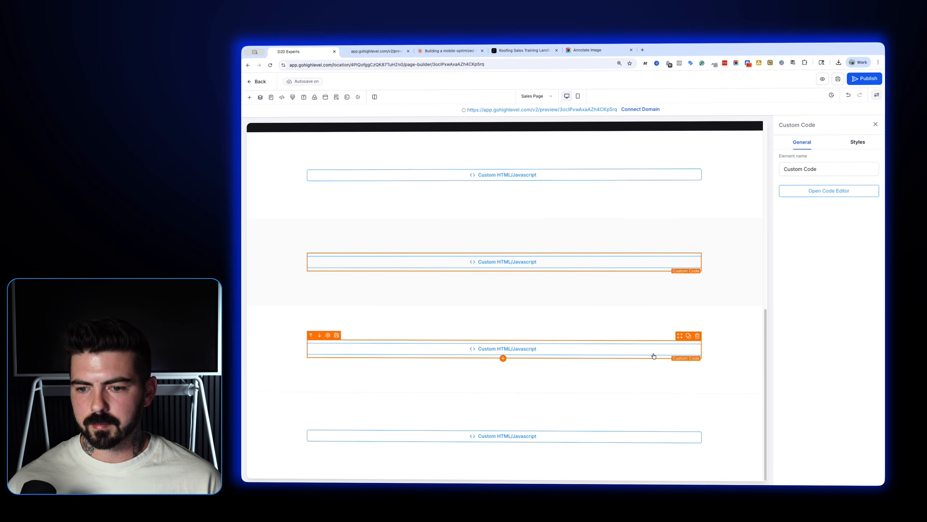
left_click(820, 80)
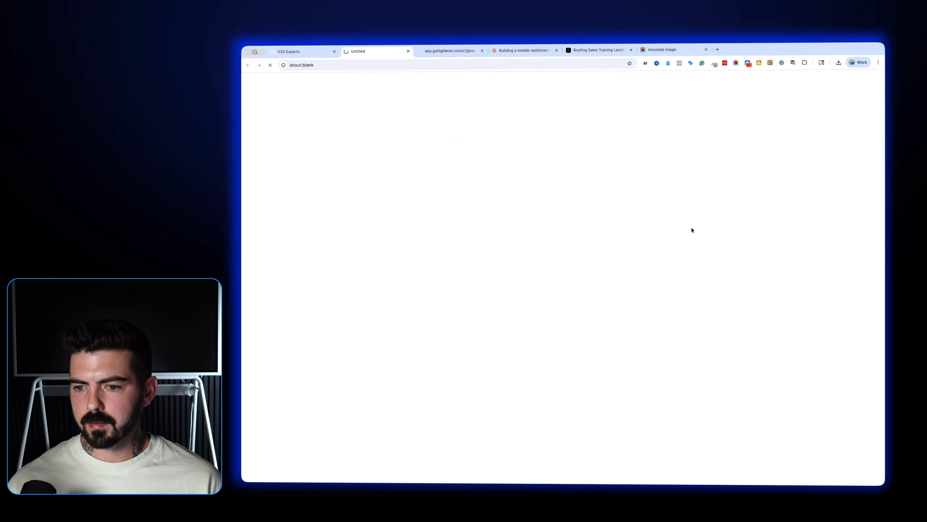
scroll(616, 248, "down", 15)
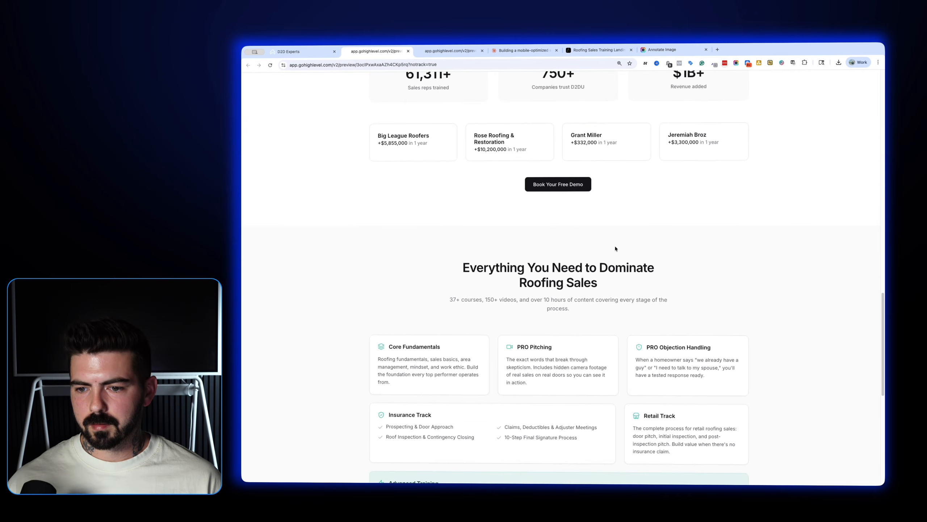
scroll(615, 248, "down", 2)
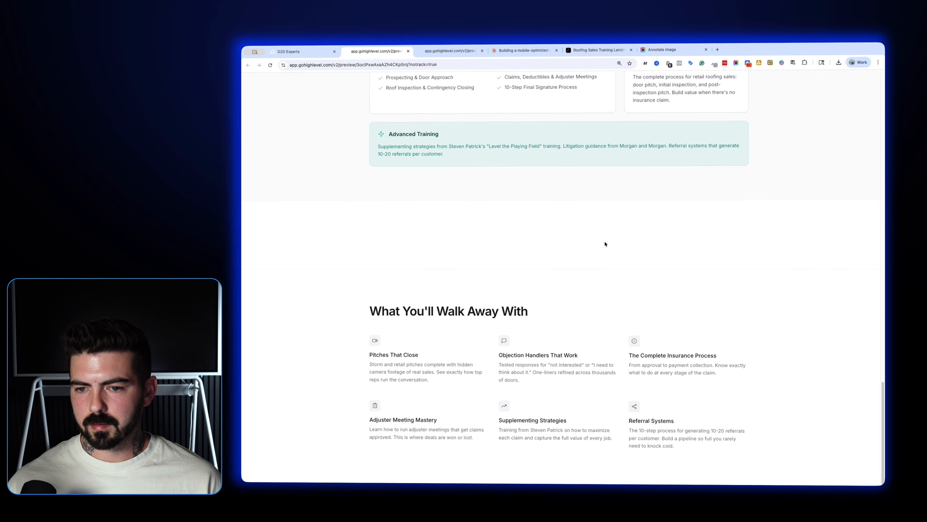
Move the "What You'll Walk Away With" row up one section and the emptied custom code row down into the last section
left_click(314, 54)
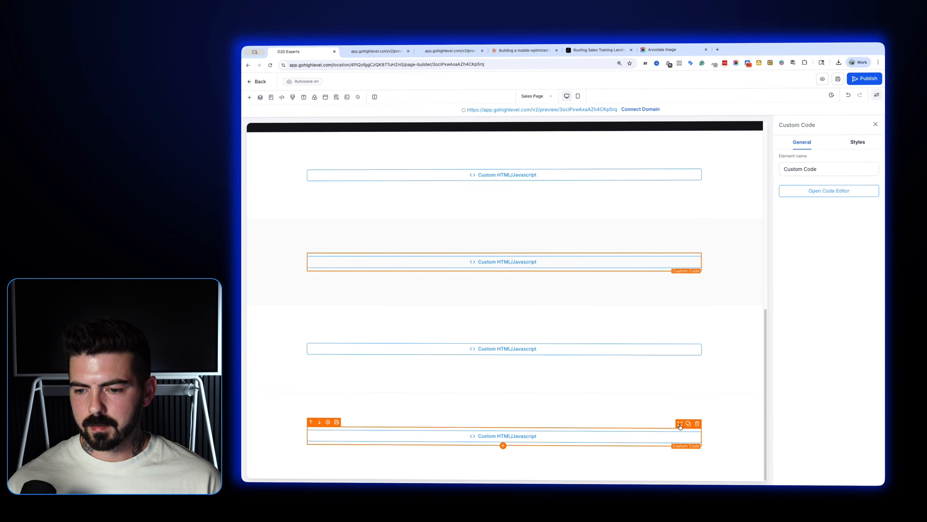
left_click_drag(680, 426, 666, 379)
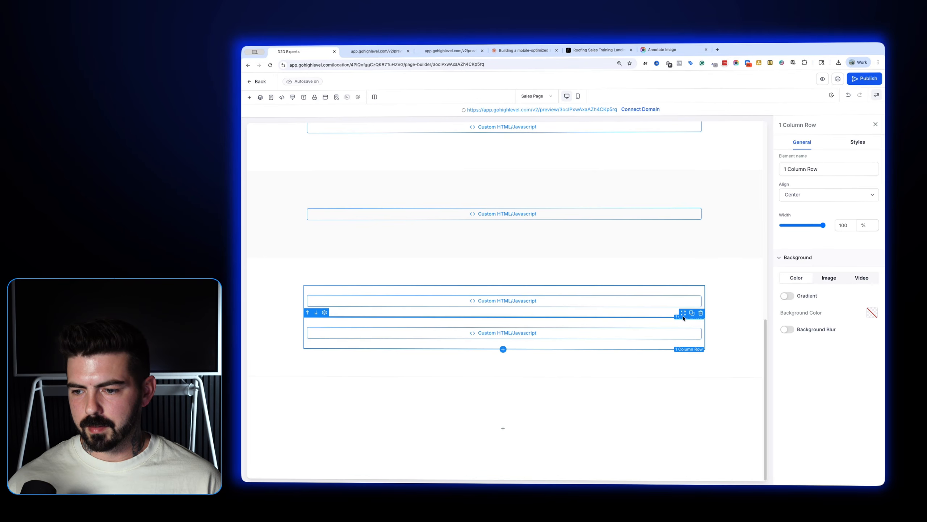
left_click_drag(684, 316, 552, 414)
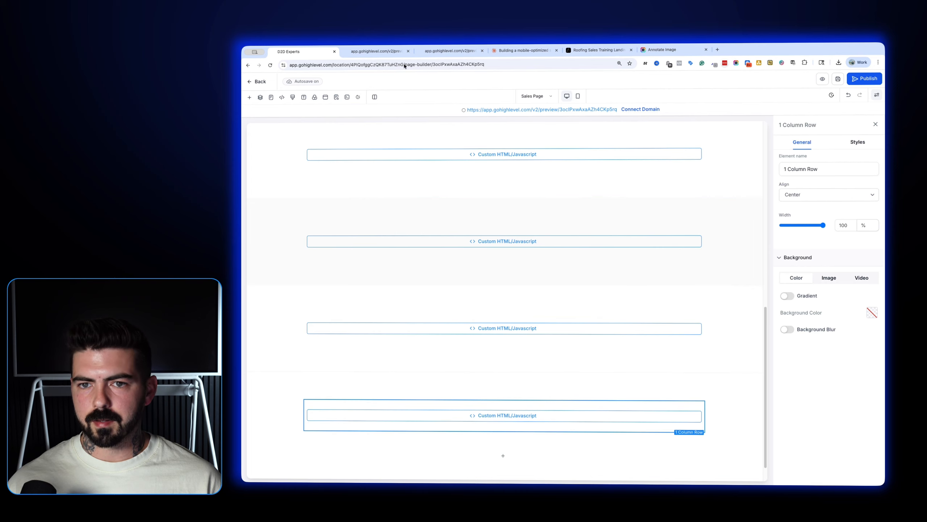
scroll(551, 307, "down", 1)
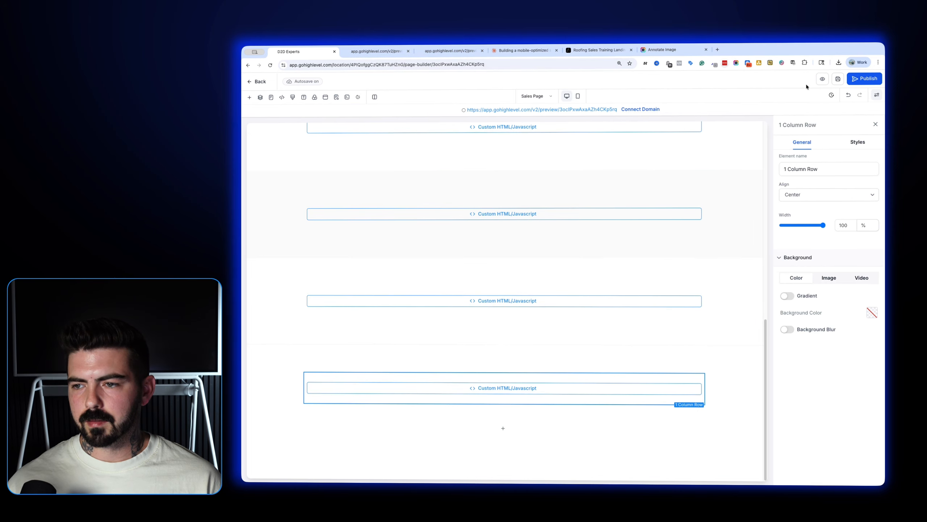
Compare "What You'll Walk Away With" and its neighbouring sections in the page preview and the Aura design, through "Training Built Specifically for Roofing"
left_click(449, 51)
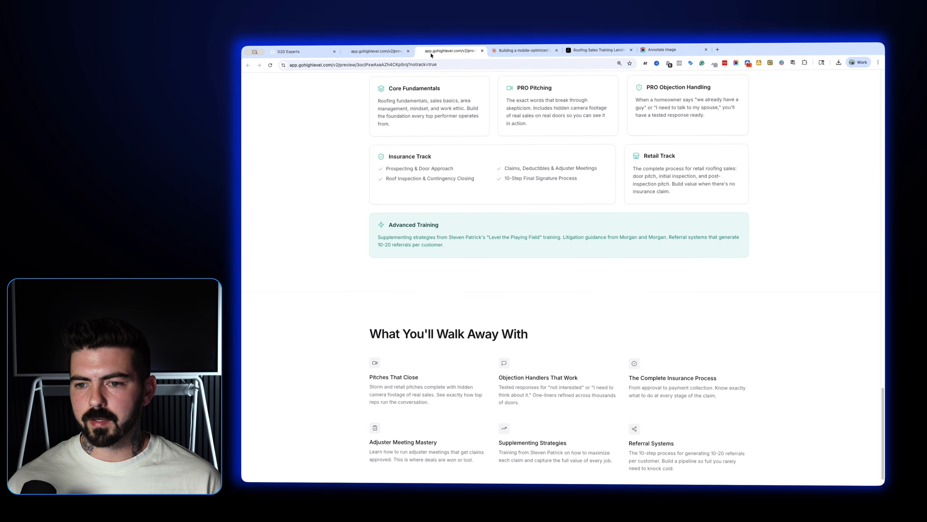
scroll(559, 241, "down", 1)
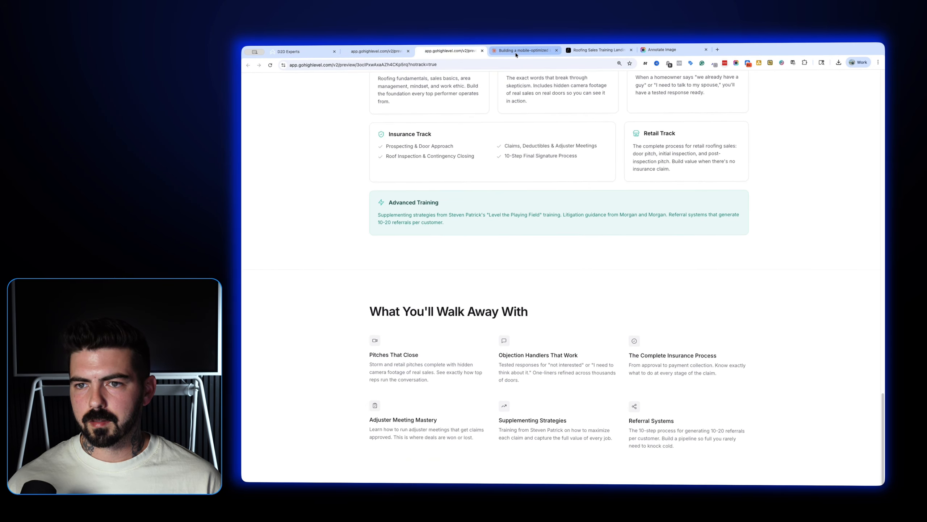
scroll(528, 222, "up", 5)
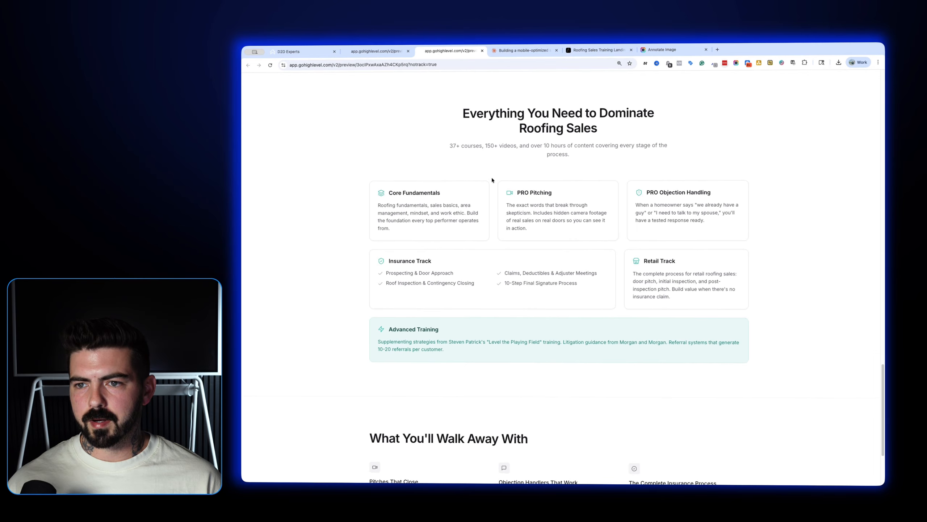
left_click(545, 53)
left_click(595, 50)
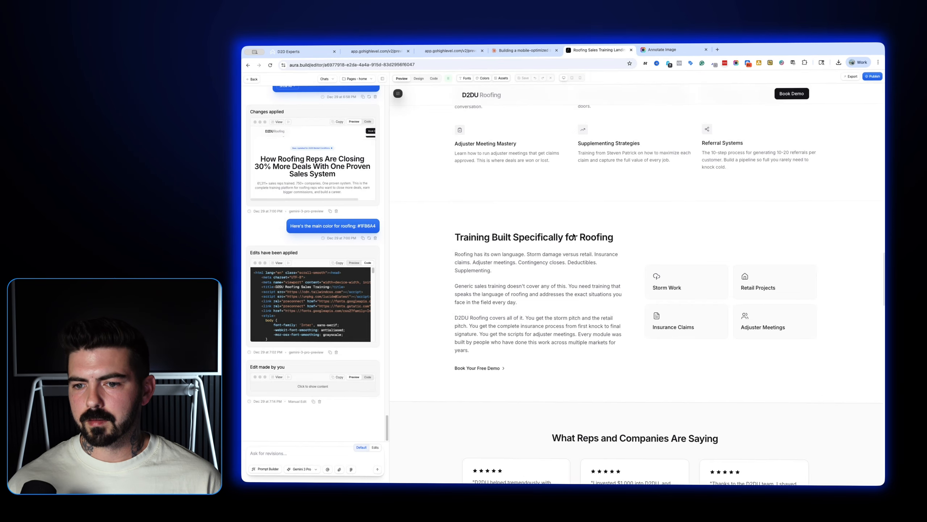
scroll(556, 236, "up", 7)
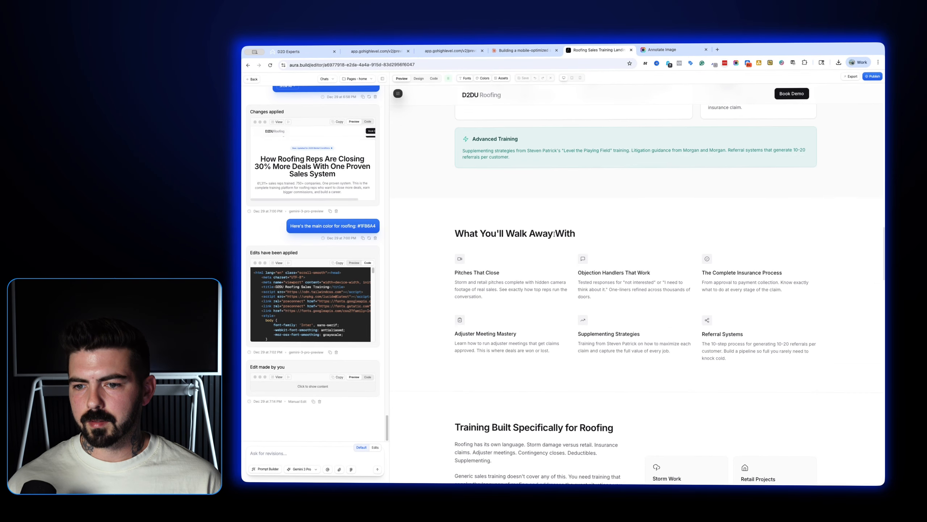
scroll(550, 233, "up", 7)
scroll(531, 227, "down", 12)
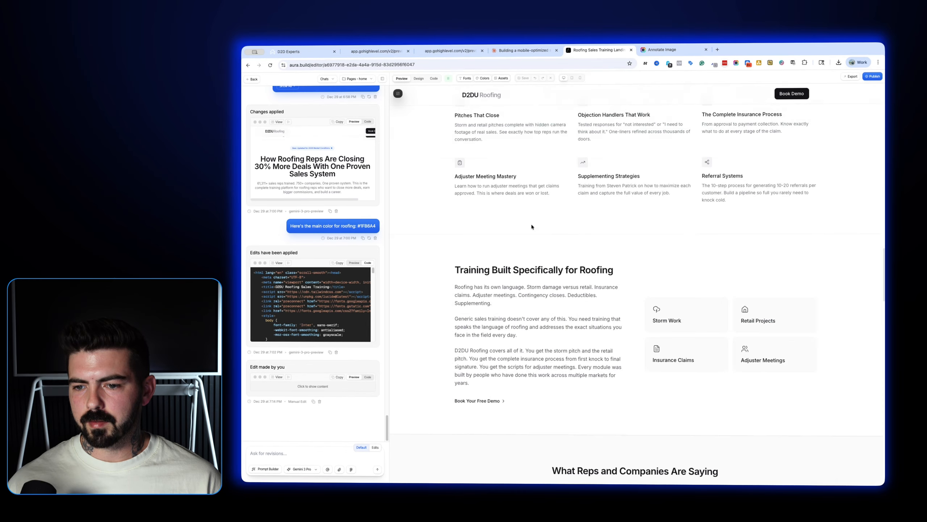
Compare the sections from "Everything You Need to Dominate Roofing Sales" through "What Reps and Companies Are Saying" between the Aura design and the reloaded preview
scroll(521, 209, "up", 2)
scroll(550, 207, "down", 5)
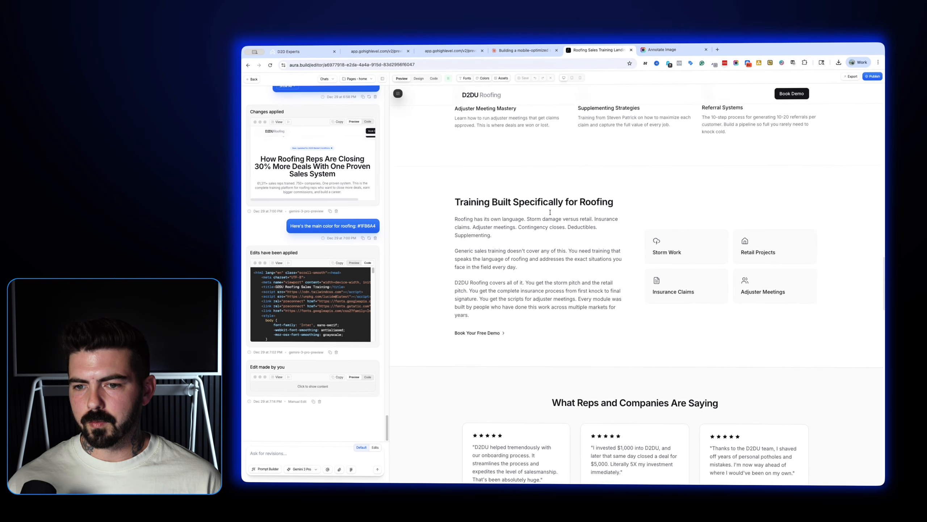
left_click(376, 51)
scroll(474, 183, "up", 8)
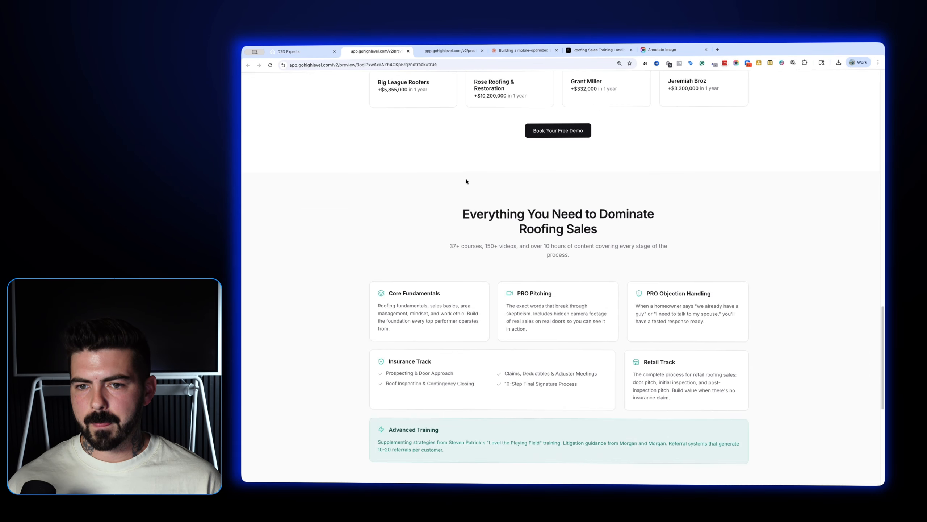
scroll(520, 220, "down", 8)
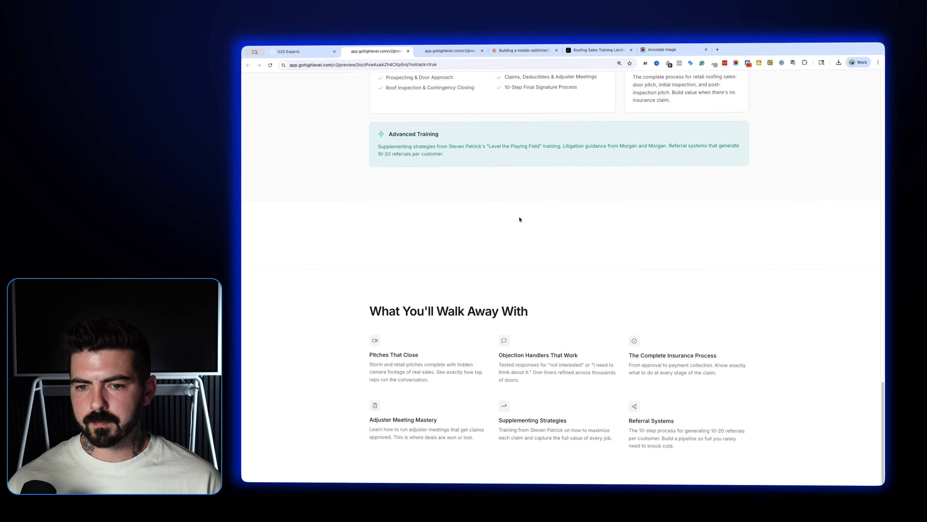
left_click(271, 66)
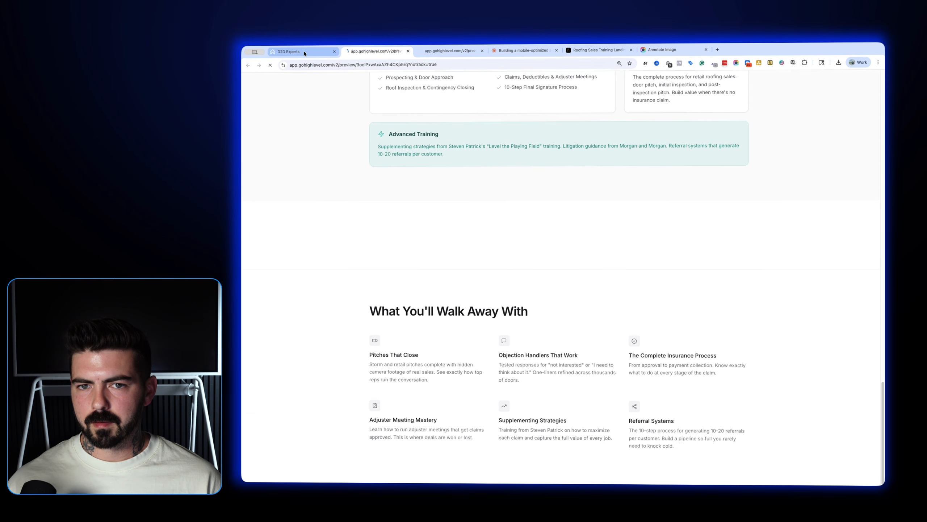
scroll(467, 211, "down", 1)
scroll(474, 210, "up", 8)
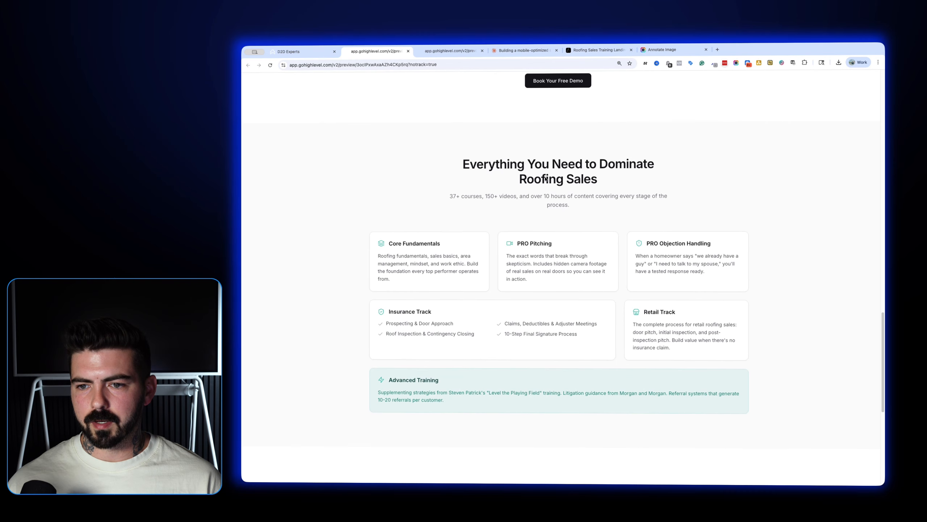
scroll(515, 239, "down", 8)
left_click(428, 56)
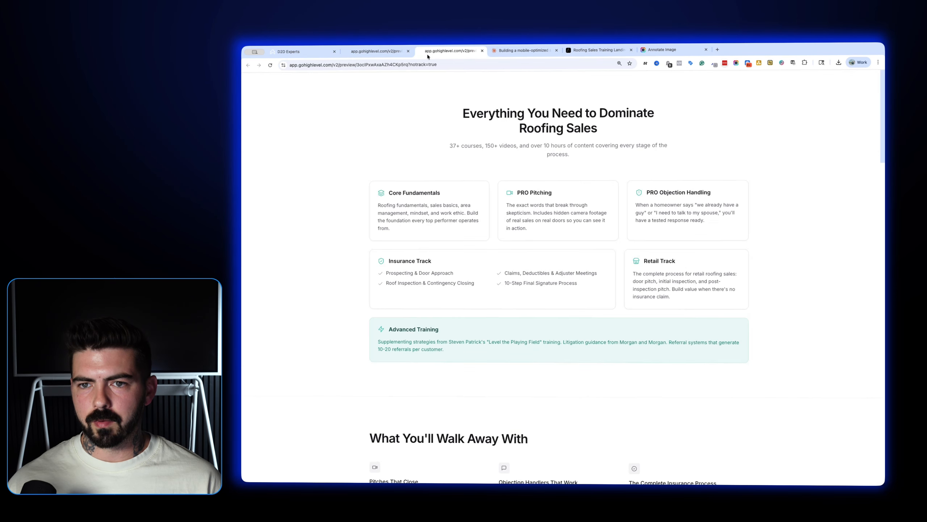
Copy Claude's "Training Built Specifically for Roofing" code into the last section's custom code element in the GoHighLevel builder
left_click(526, 51)
scroll(668, 242, "down", 1)
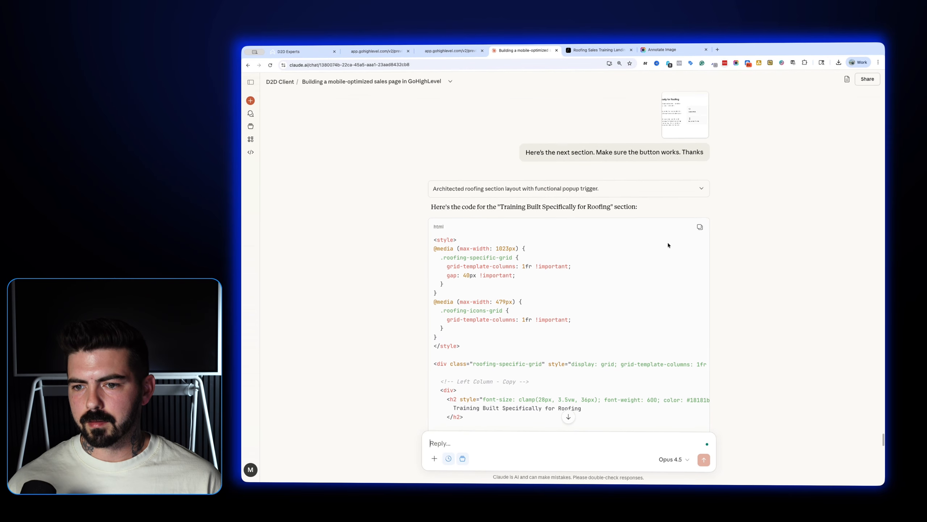
left_click(677, 135)
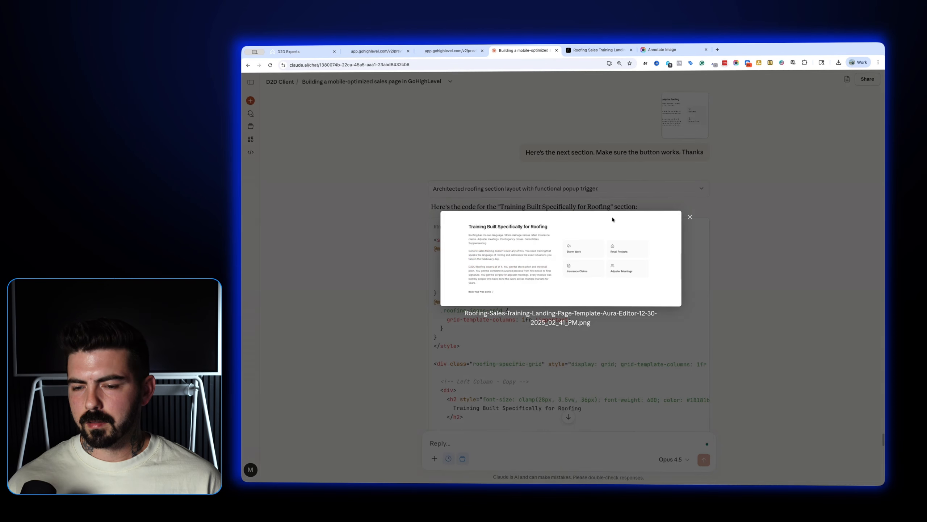
left_click(690, 218)
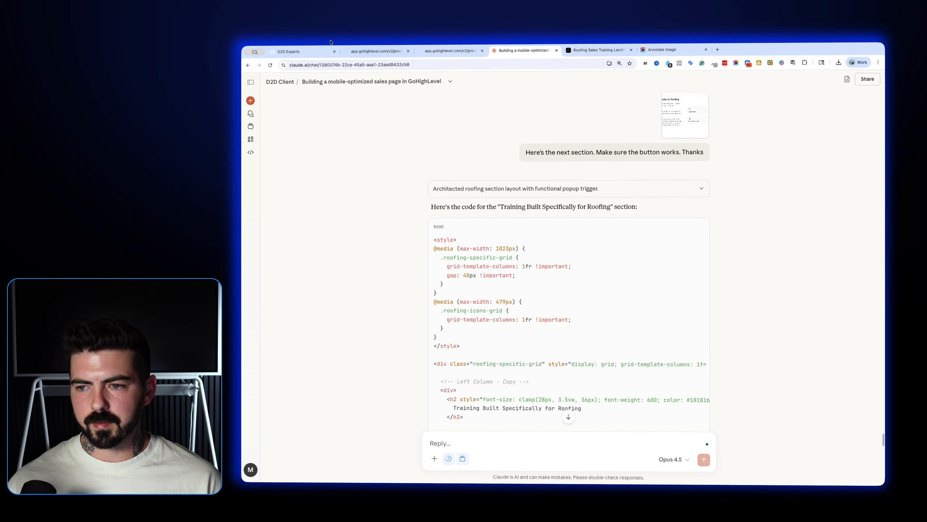
left_click(321, 51)
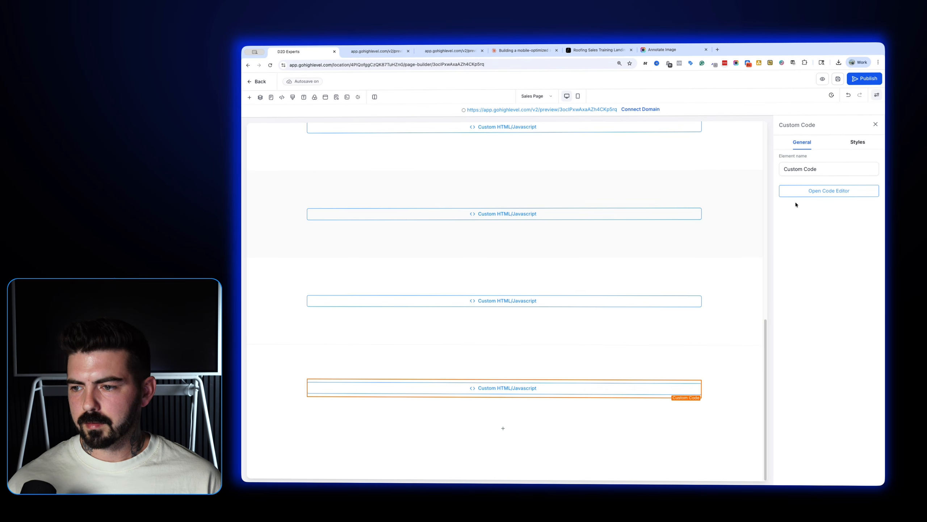
Open a fresh page preview and test the "Book Your Free Demo" popups in "Training Built Specifically for Roofing" and "The Numbers Tell the Story"
left_click(822, 79)
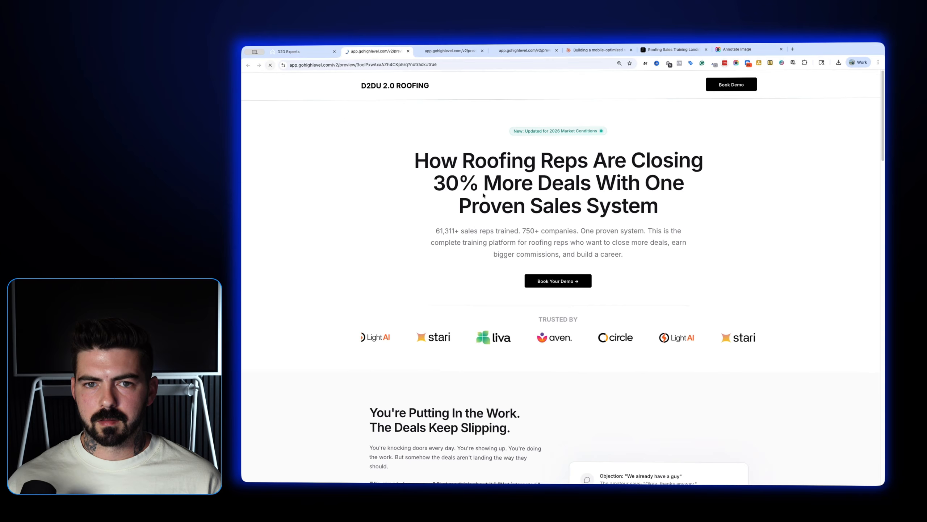
scroll(493, 220, "down", 10)
scroll(493, 220, "down", 15)
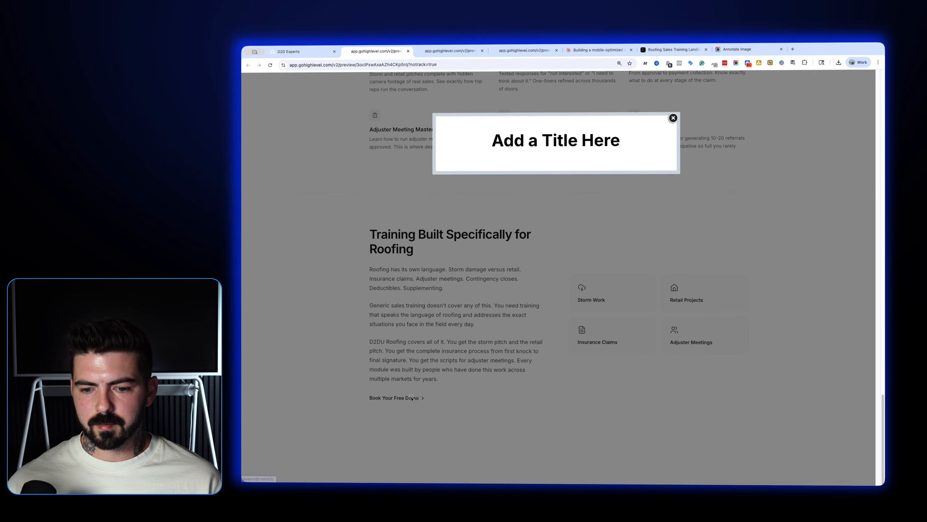
left_click(674, 118)
scroll(559, 256, "up", 15)
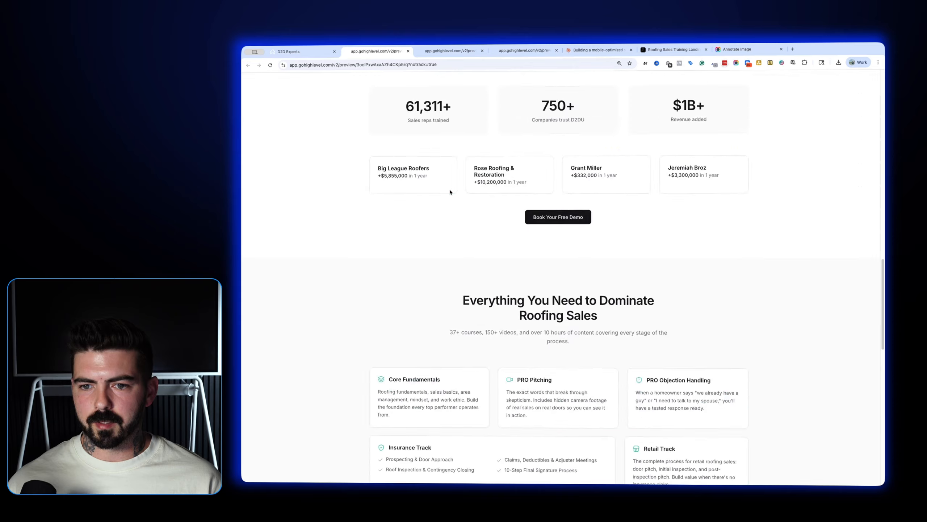
left_click(562, 274)
left_click(674, 118)
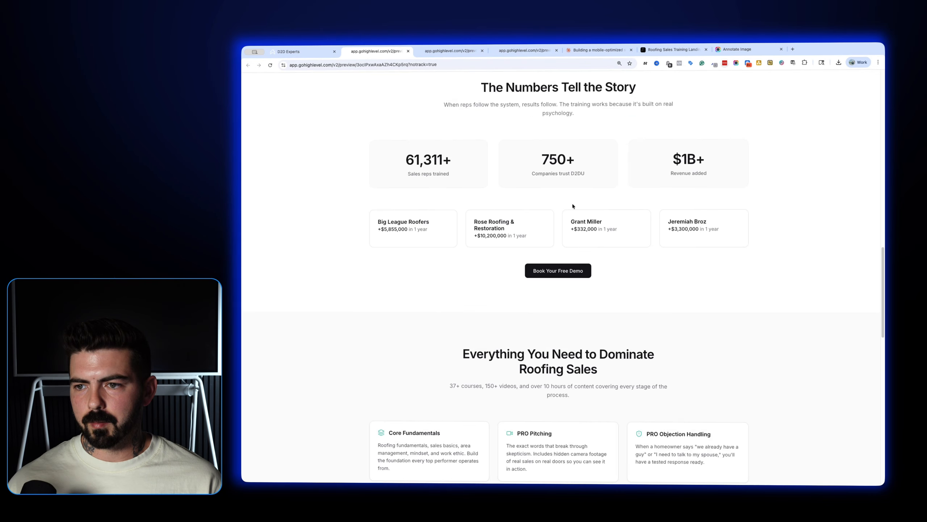
scroll(548, 219, "up", 8)
scroll(535, 207, "down", 10)
scroll(535, 207, "down", 15)
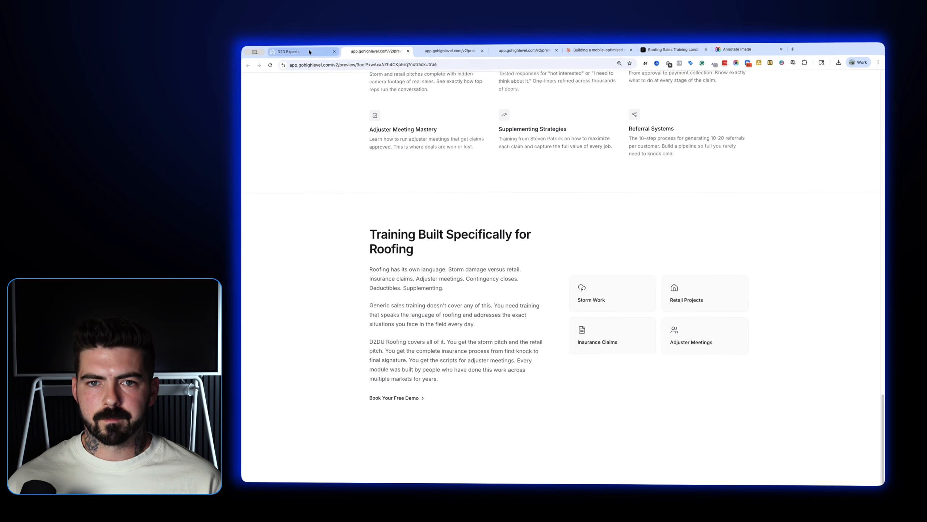
Return to the page builder and close all the open page preview tabs
left_click(309, 51)
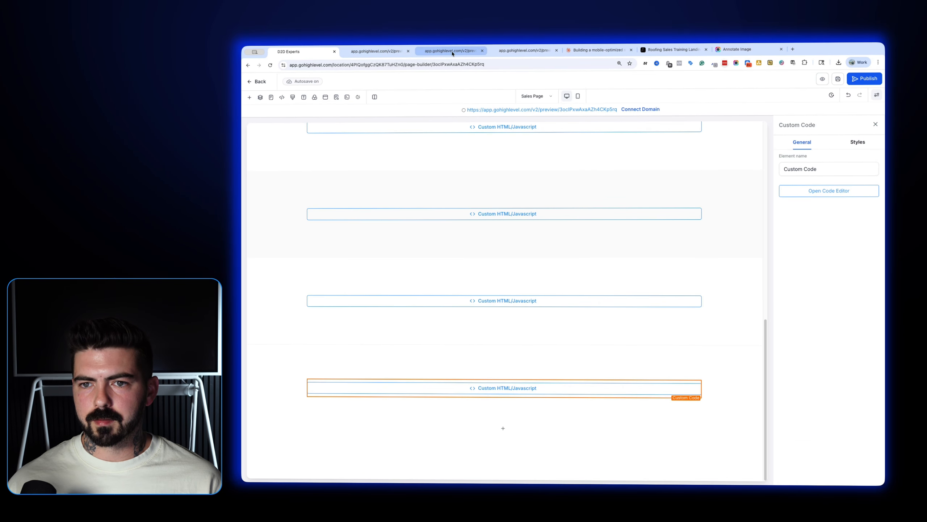
left_click(400, 52)
left_click(408, 51)
left_click(407, 51)
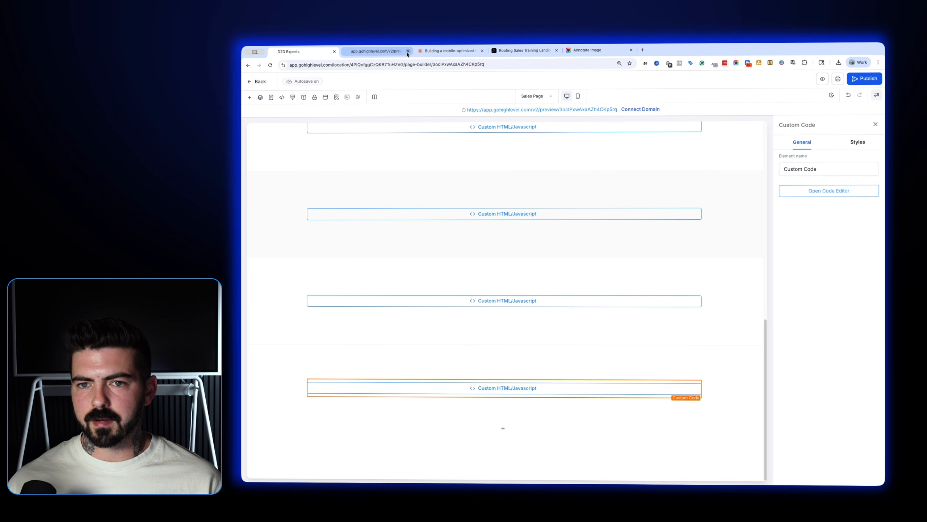
left_click(408, 51)
Capture the "What Reps and Companies Are Saying" section of the Aura design as a selected-area screenshot and save it to Downloads
left_click(436, 52)
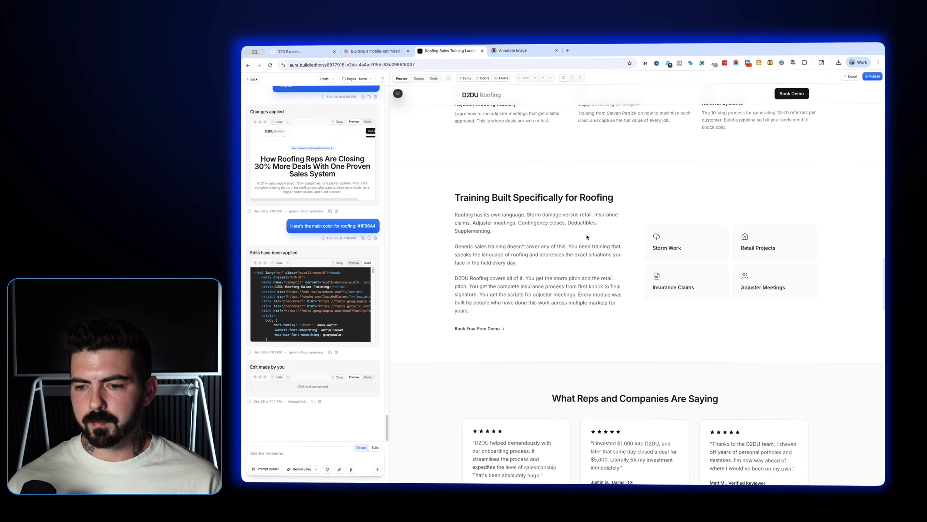
scroll(598, 245, "down", 4)
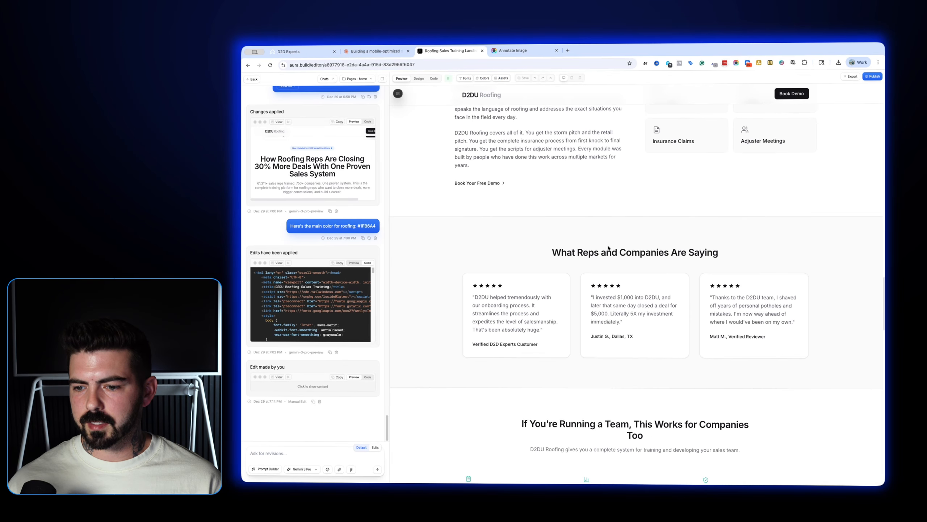
left_click(736, 66)
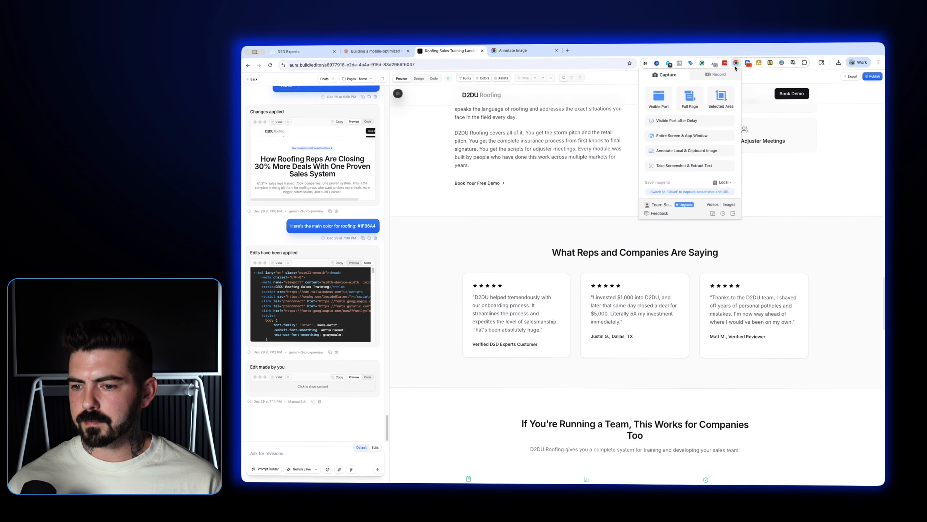
left_click(725, 96)
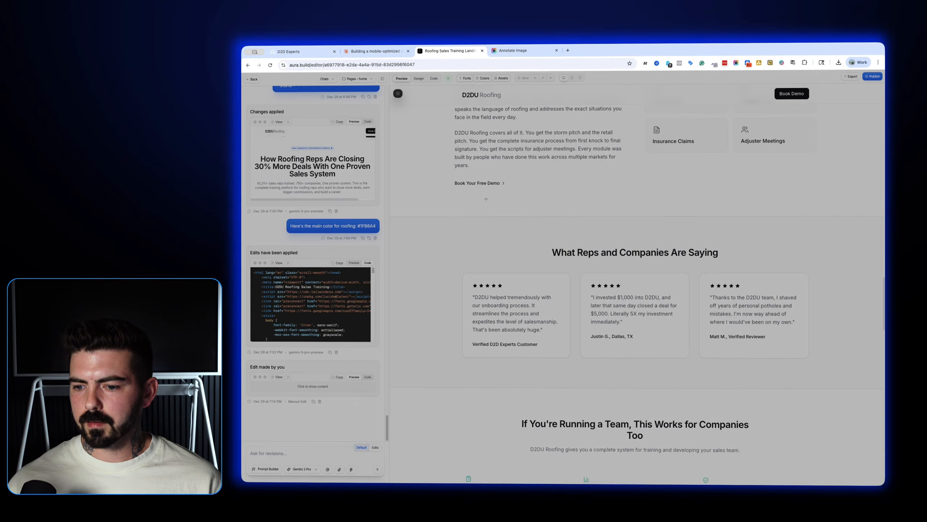
left_click(851, 369)
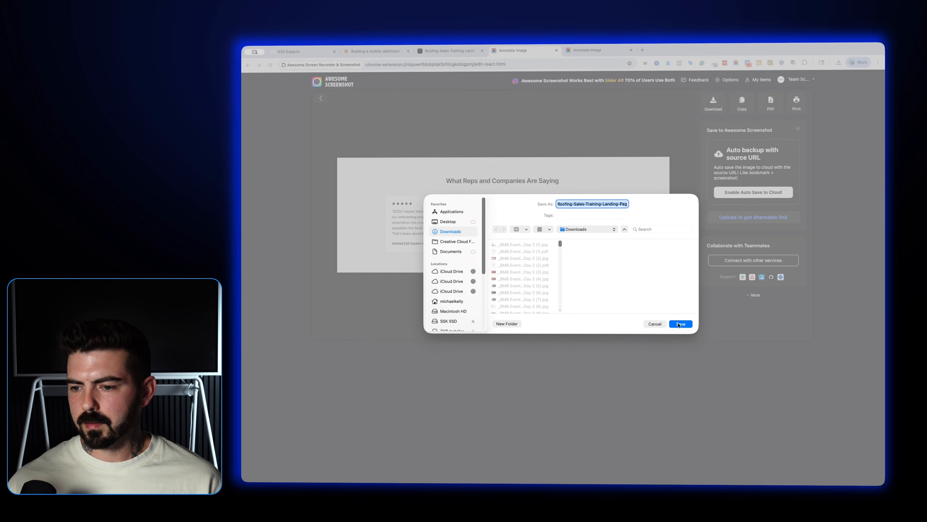
key("Return")
Give Claude the message "Next section:" with the downloaded "What Reps and Companies Are Saying" screenshot attached
left_click(379, 54)
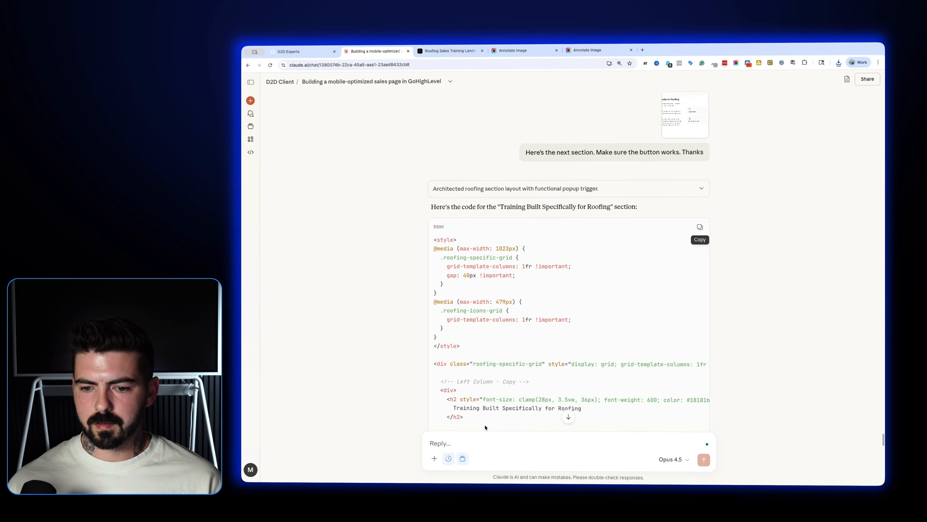
left_click(490, 436)
type("Next s")
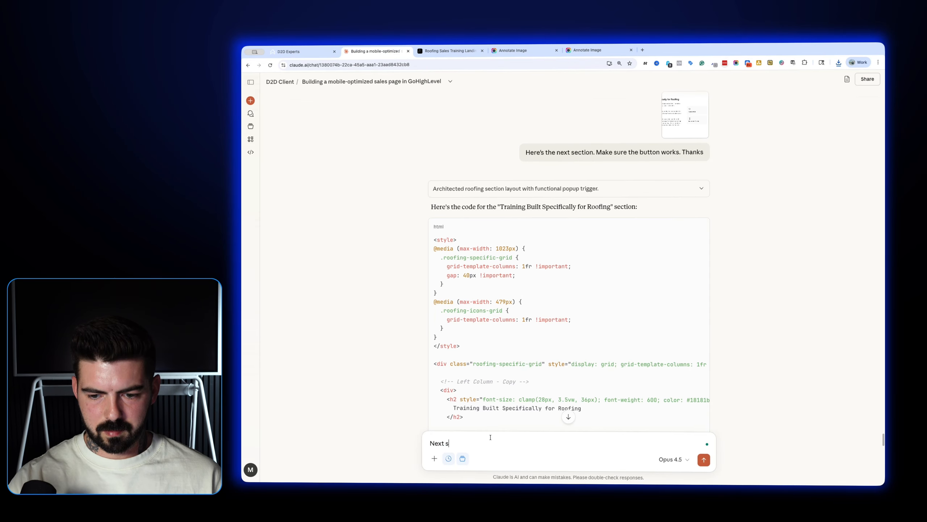
type("ection:")
key("shift+Return")
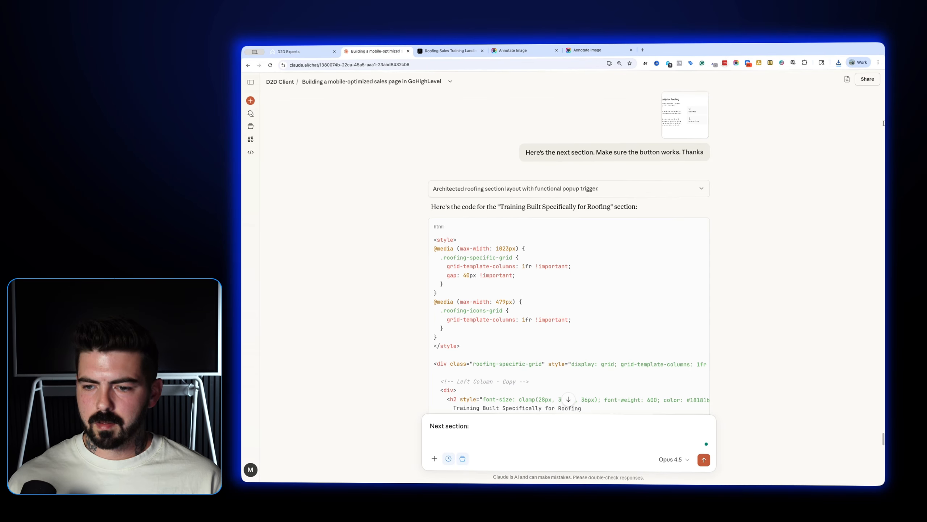
left_click(839, 62)
left_click_drag(737, 126, 566, 426)
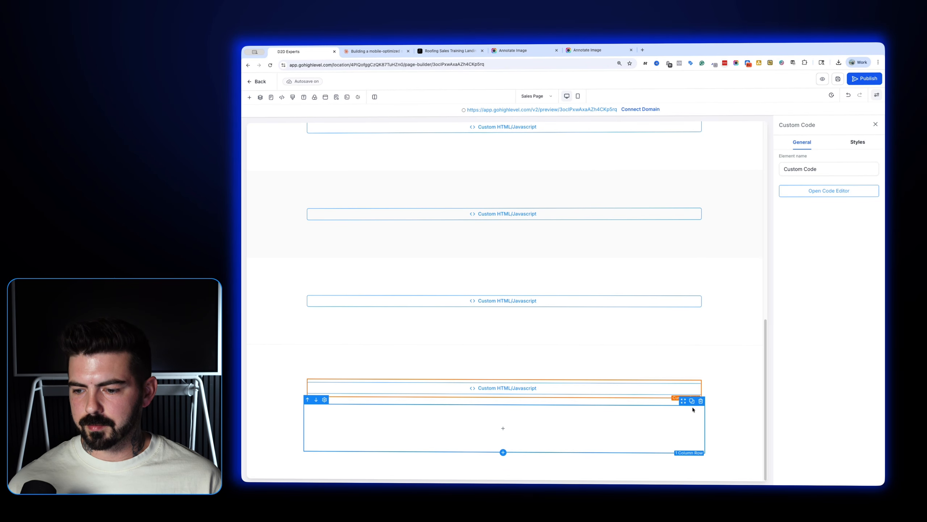
Remove the empty row below the last custom code and add a new section with a Code element at the page's end
scroll(553, 446, "up", 2)
left_click(503, 476)
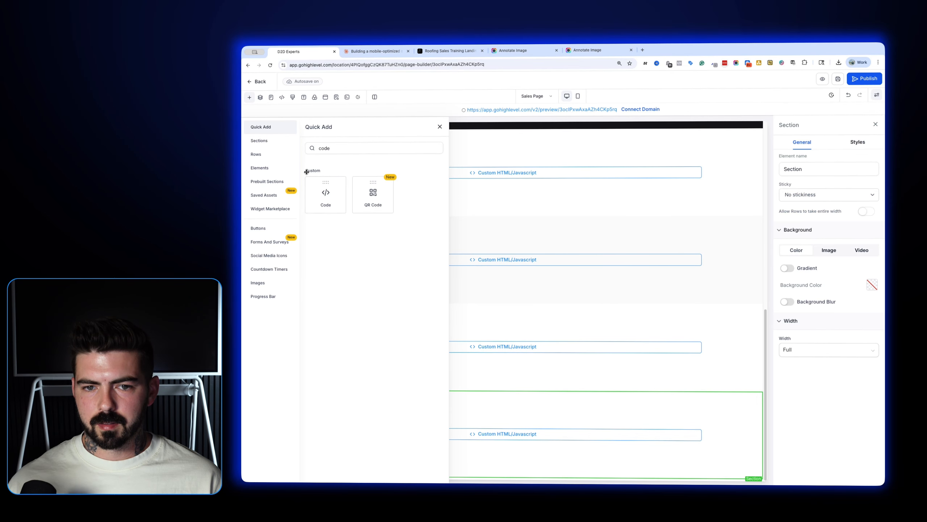
left_click_drag(320, 188, 596, 438)
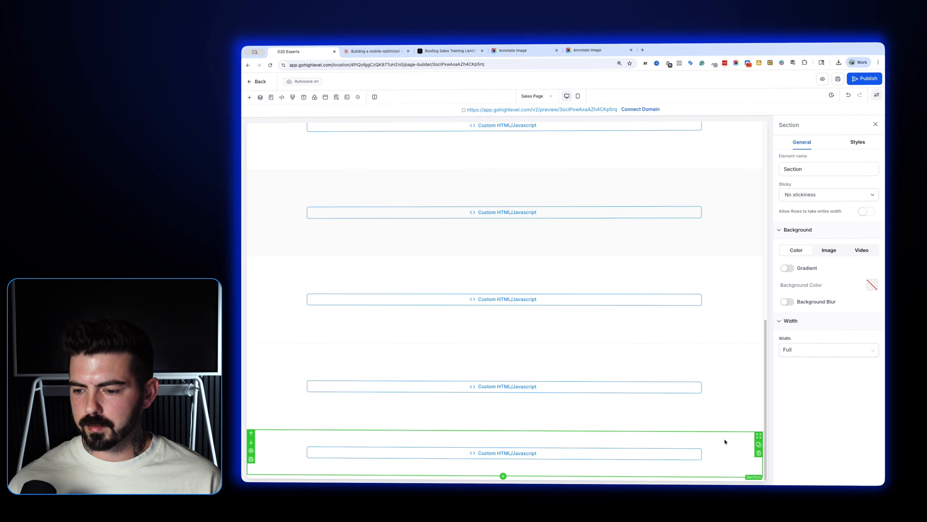
Set the new section's top and bottom padding to 80 px
left_click(851, 143)
left_click(830, 284)
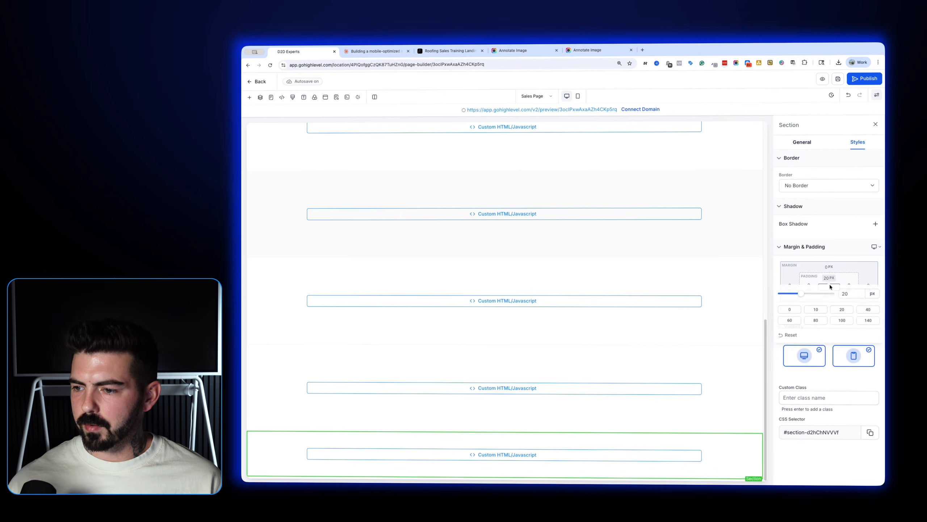
left_click(816, 321)
left_click(827, 288)
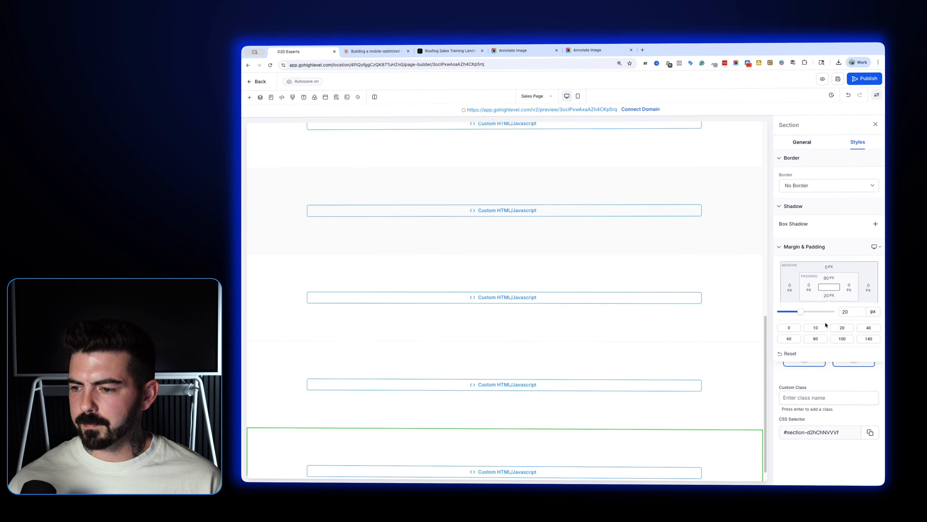
left_click(743, 440)
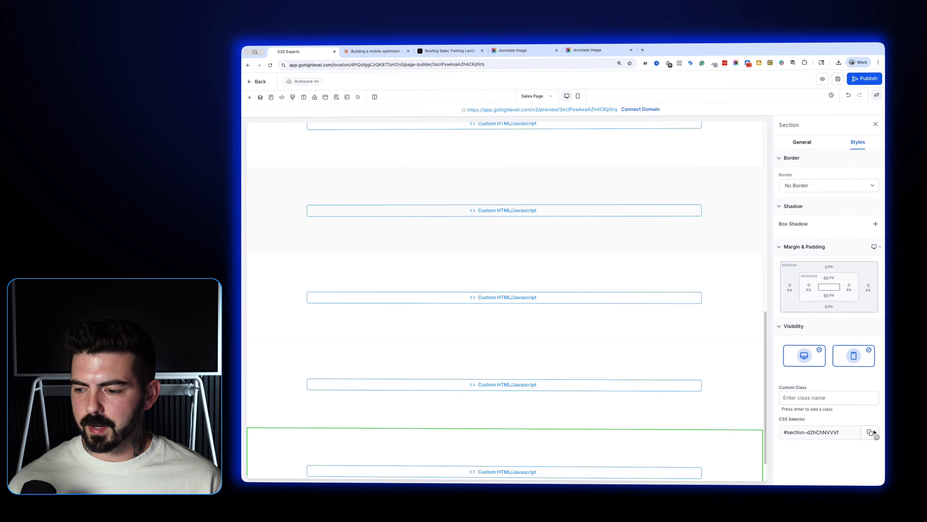
Add the new section's selector #section-d2hChNVVVf to the page's custom CSS rule for the #fafafa background and borders, and save
left_click(304, 98)
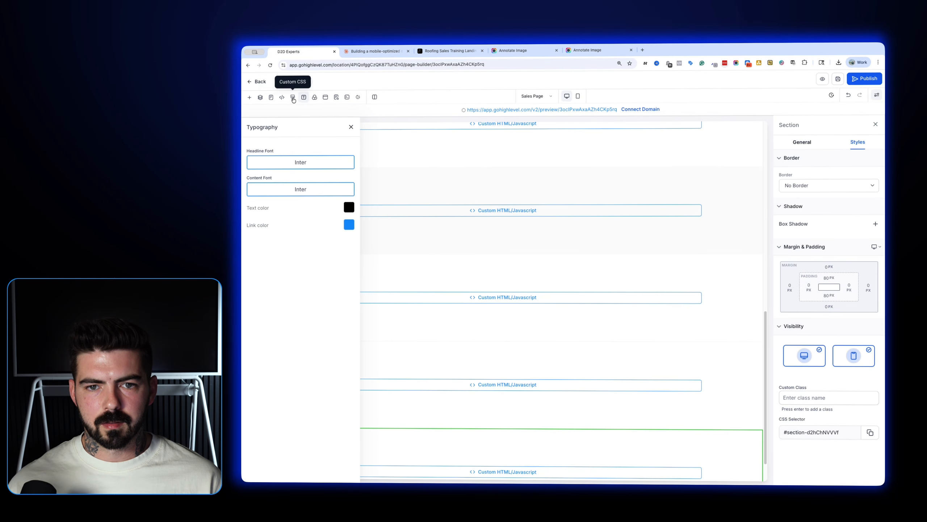
left_click(293, 97)
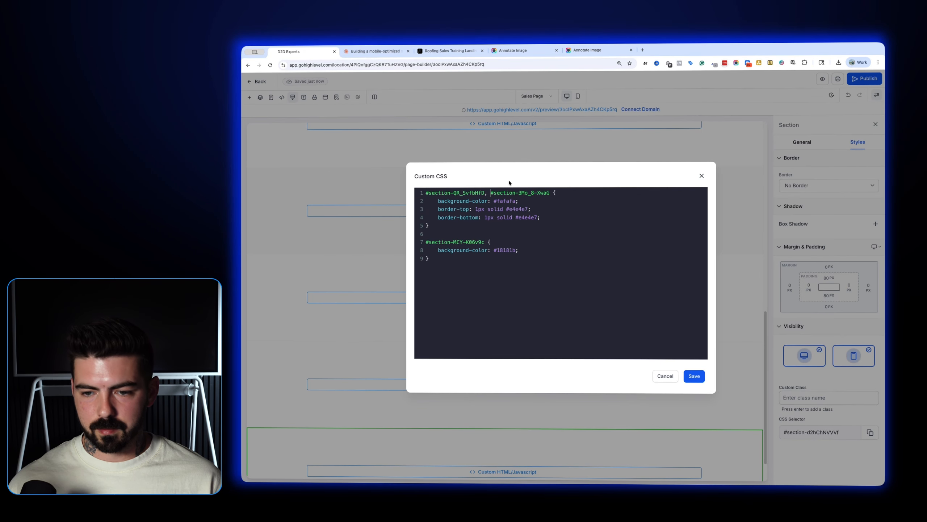
type("#section-d2hChNVVVf")
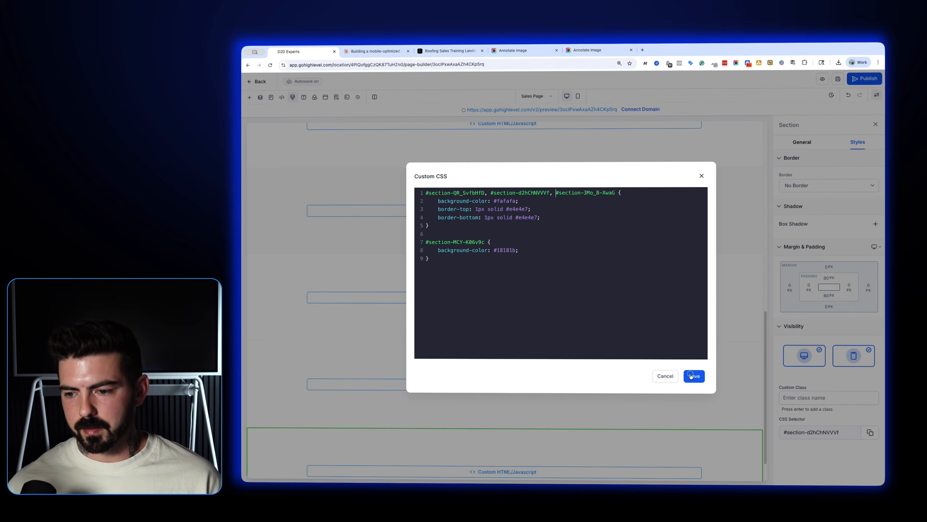
left_click(690, 376)
scroll(716, 406, "down", 2)
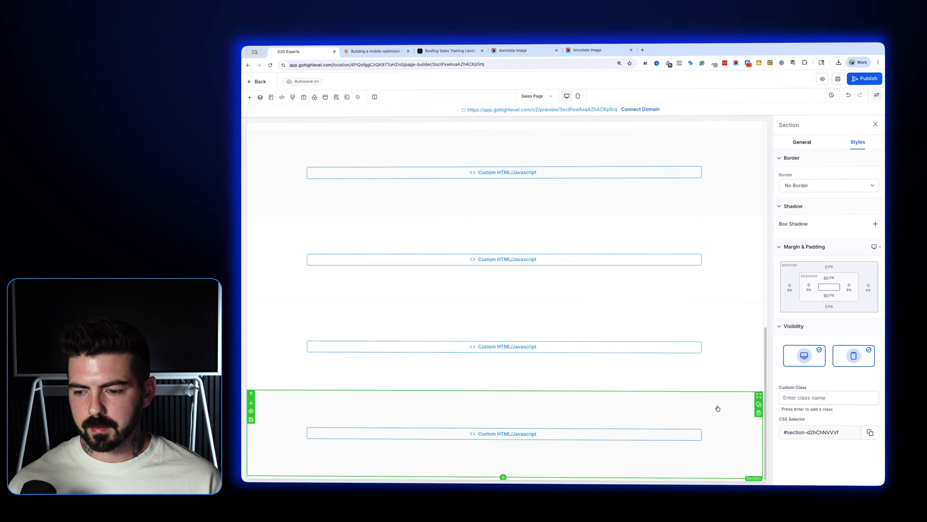
Copy Claude's testimonials code into the custom code element of the page's last section and save it
left_click(403, 58)
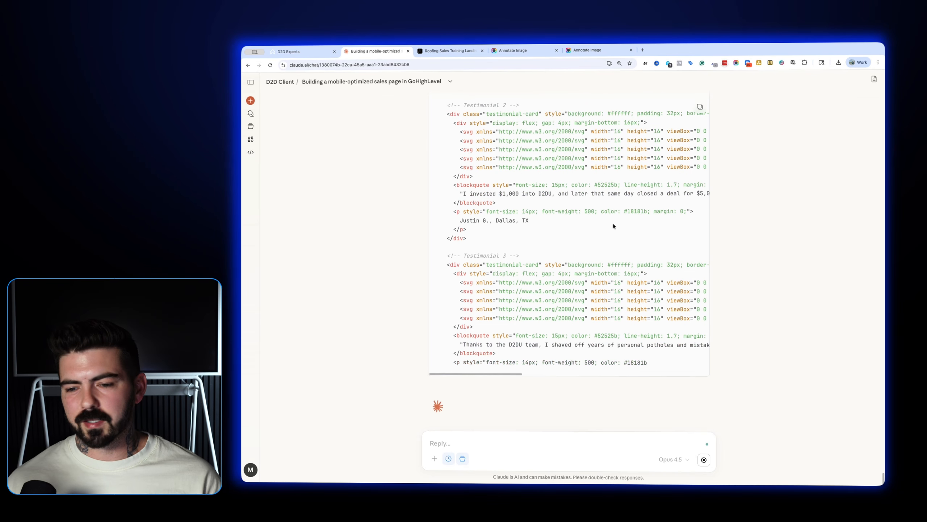
scroll(693, 117, "up", 4)
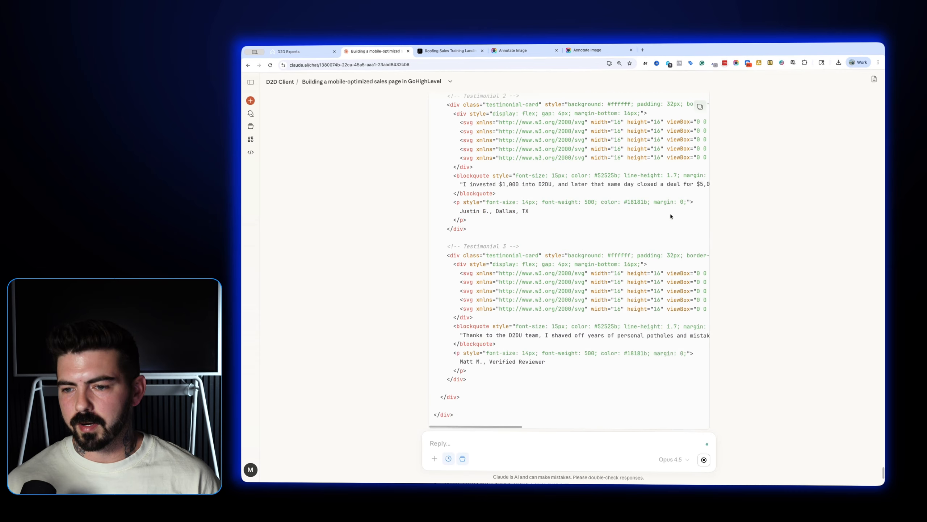
left_click(701, 107)
left_click(300, 52)
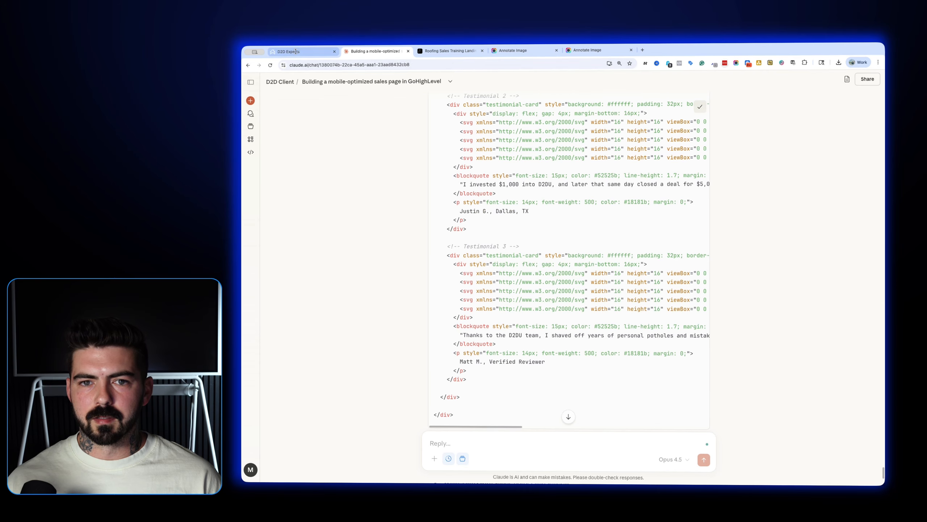
left_click(596, 434)
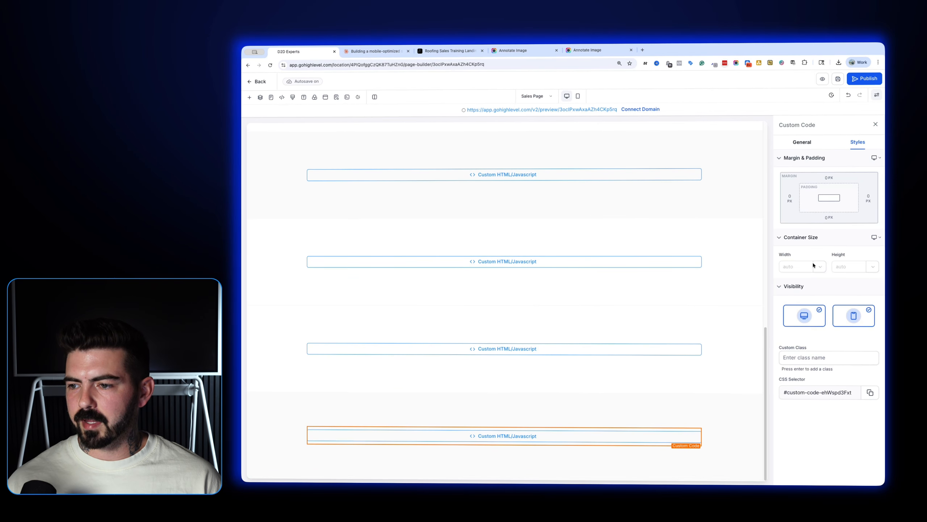
left_click(802, 142)
left_click(822, 190)
key("ctrl+v")
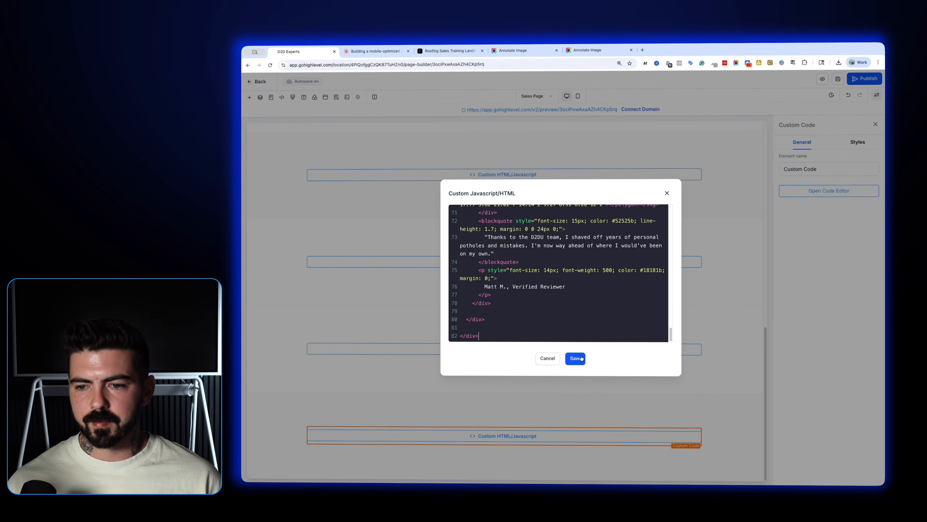
left_click(576, 358)
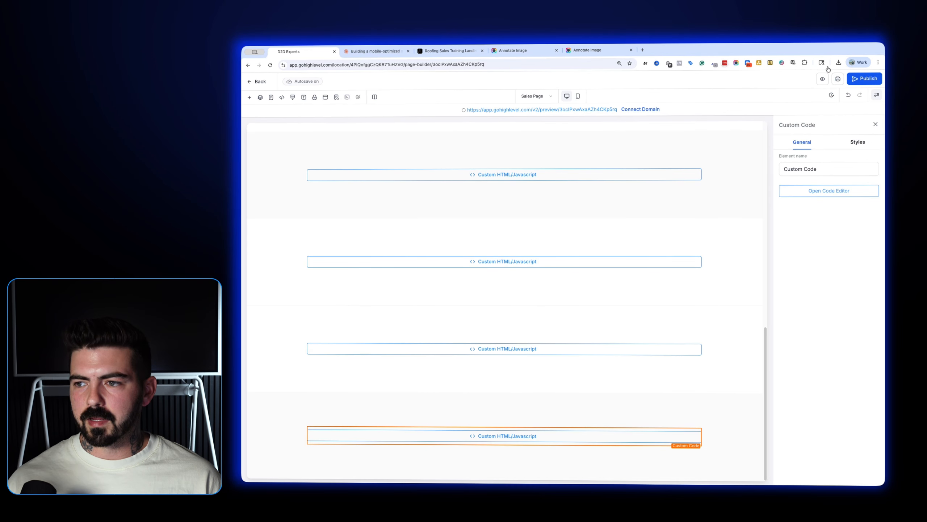
Close the two leftover screenshot annotation tabs and preview the sales page down to the "What Reps and Companies Are Saying" section
left_click(557, 50)
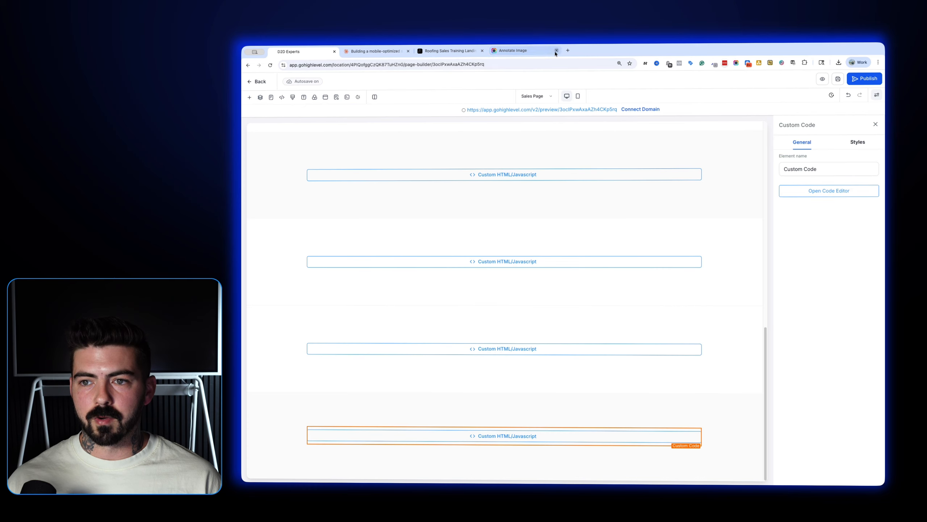
left_click(556, 50)
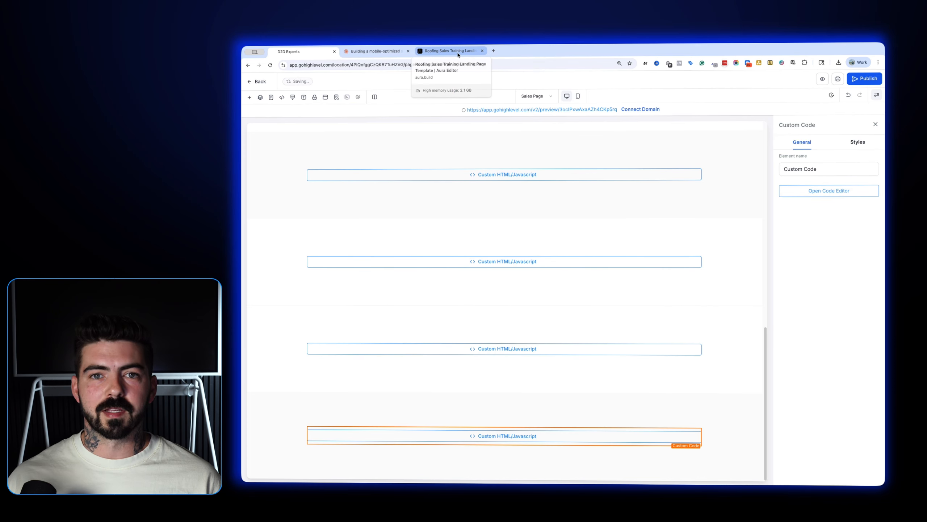
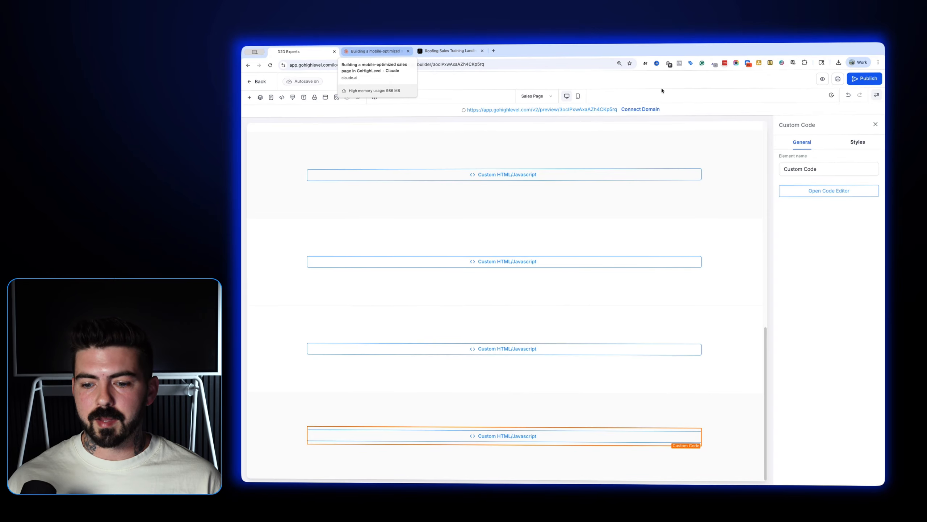
left_click(822, 80)
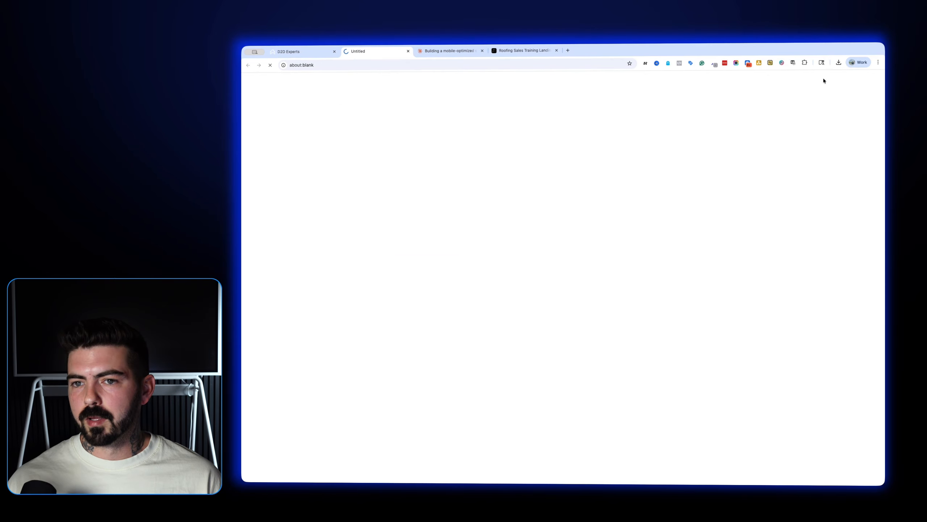
scroll(574, 178, "down", 10)
scroll(574, 177, "down", 20)
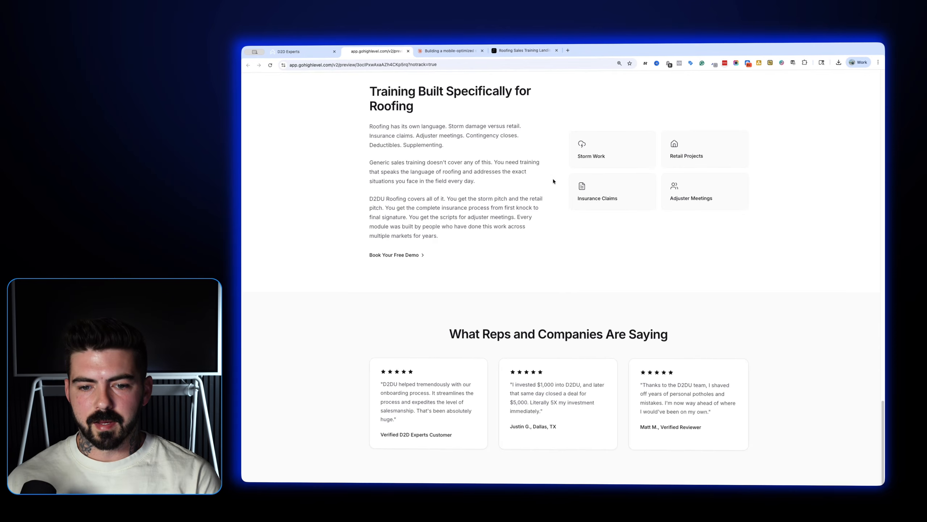
scroll(552, 181, "up", 15)
scroll(553, 181, "down", 15)
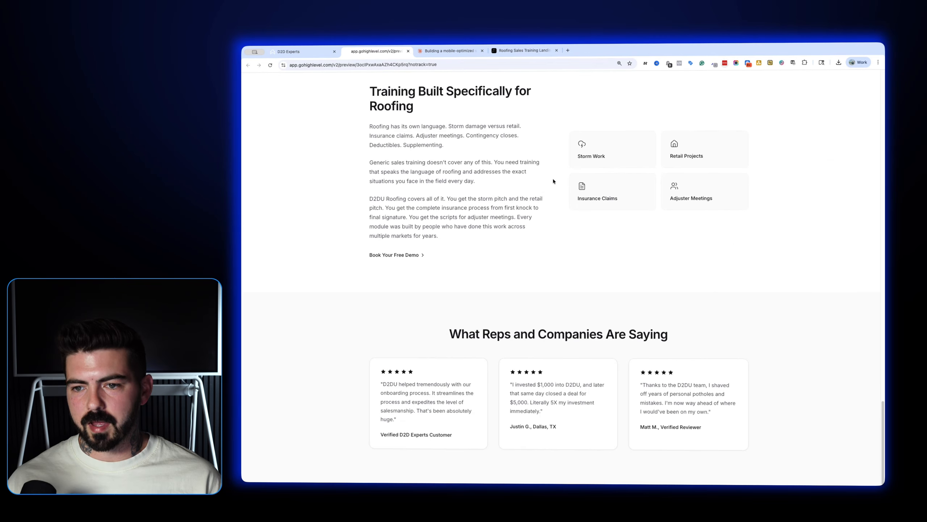
In the Aura design, increase the font size of the "If You're Running a Team, This Works for Companies Too" headline
left_click(449, 51)
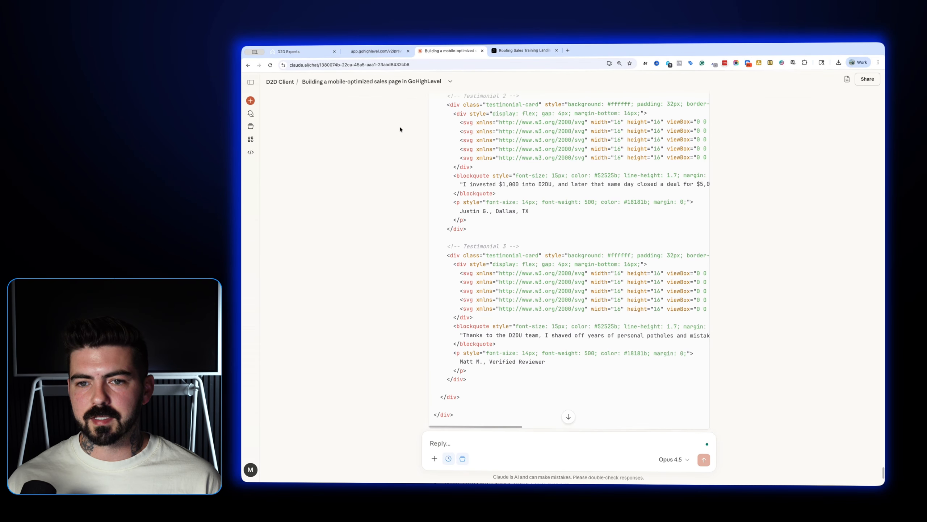
left_click(524, 50)
scroll(560, 236, "down", 6)
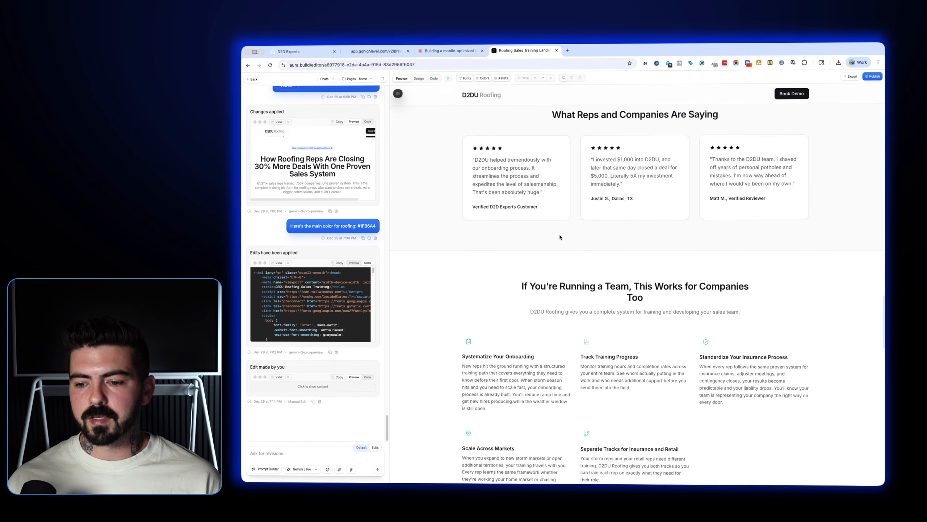
scroll(560, 237, "down", 6)
scroll(561, 236, "up", 4)
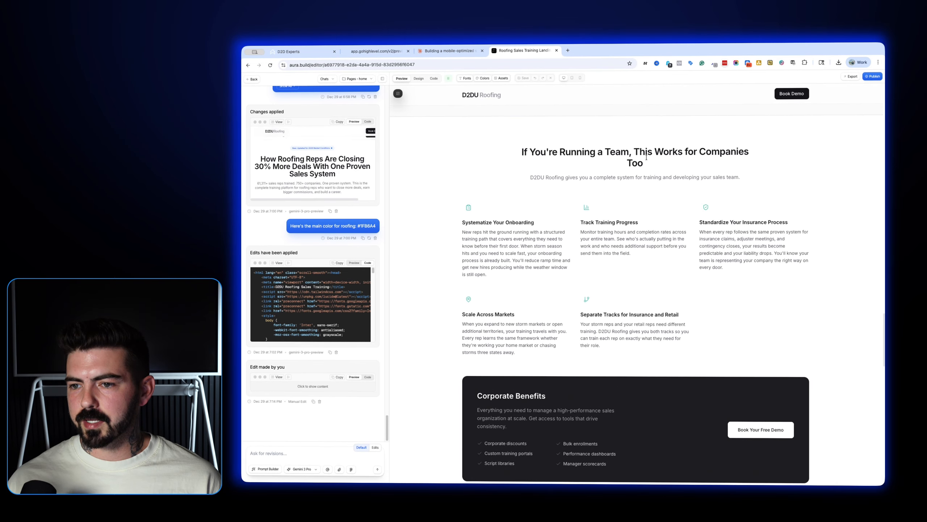
left_click(421, 81)
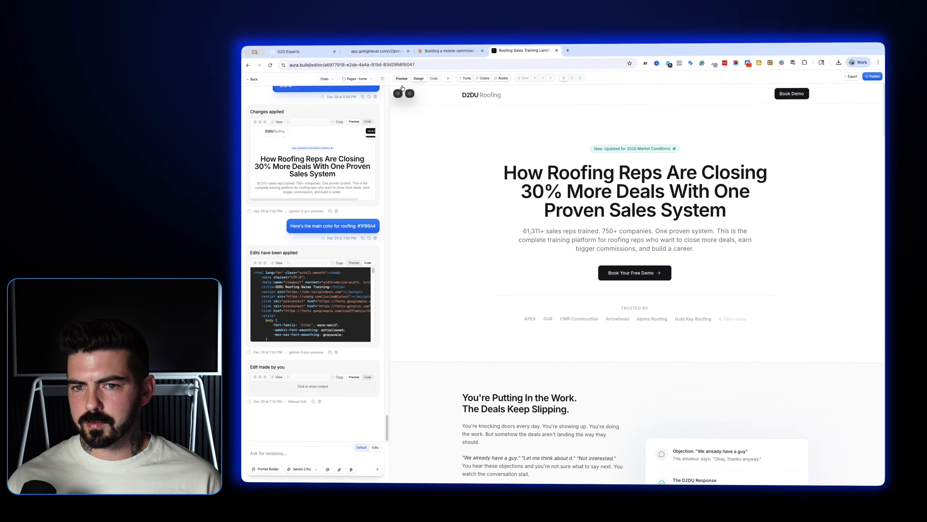
scroll(574, 297, "down", 15)
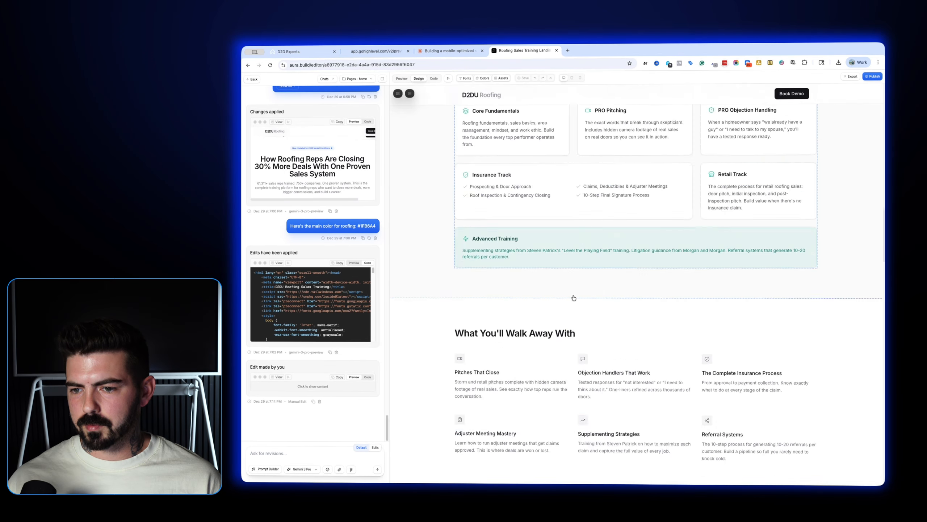
scroll(573, 298, "down", 15)
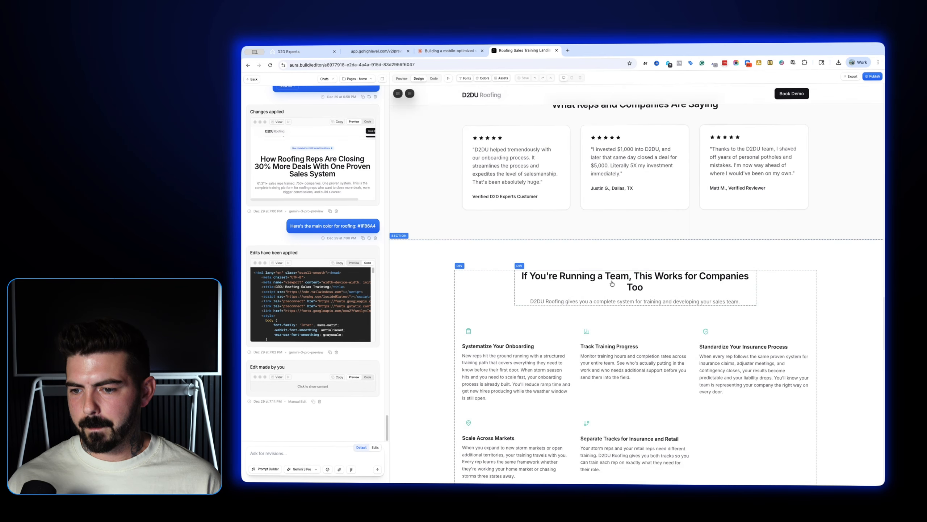
left_click(625, 277)
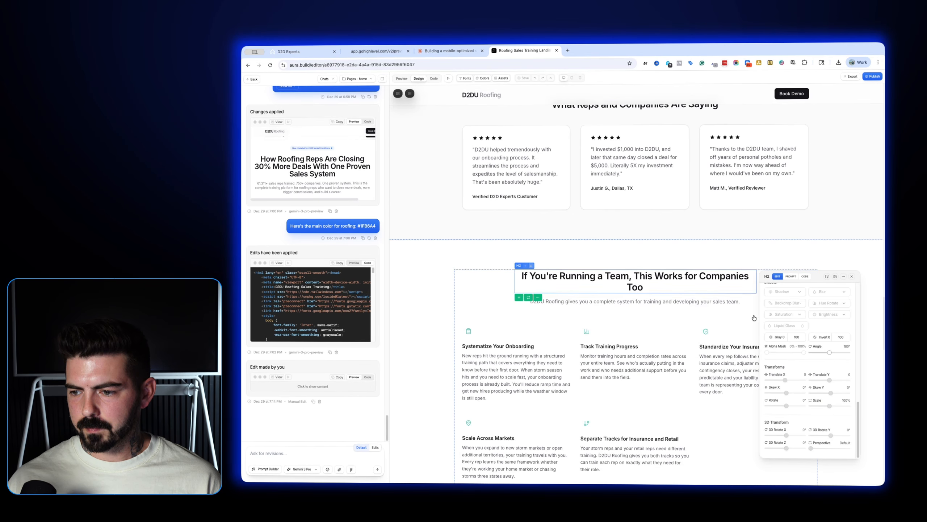
scroll(805, 370, "up", 5)
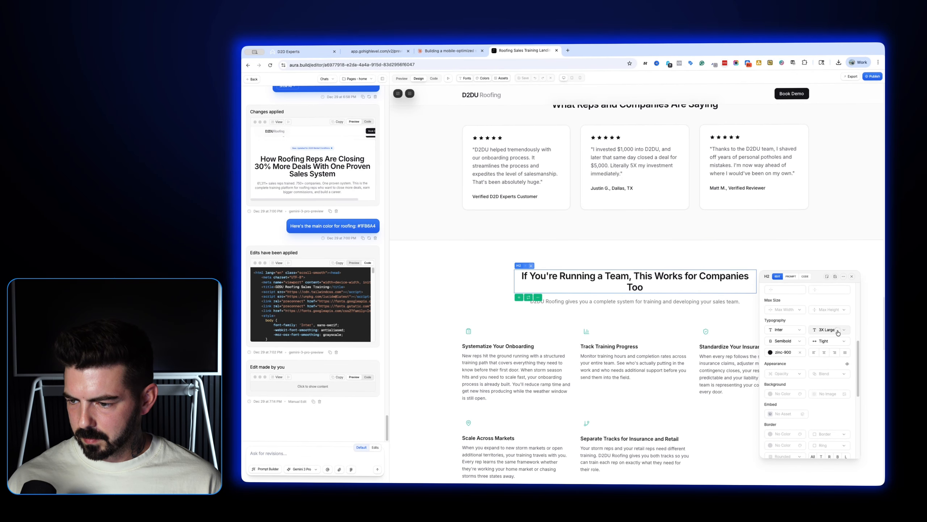
left_click(838, 331)
left_click(828, 421)
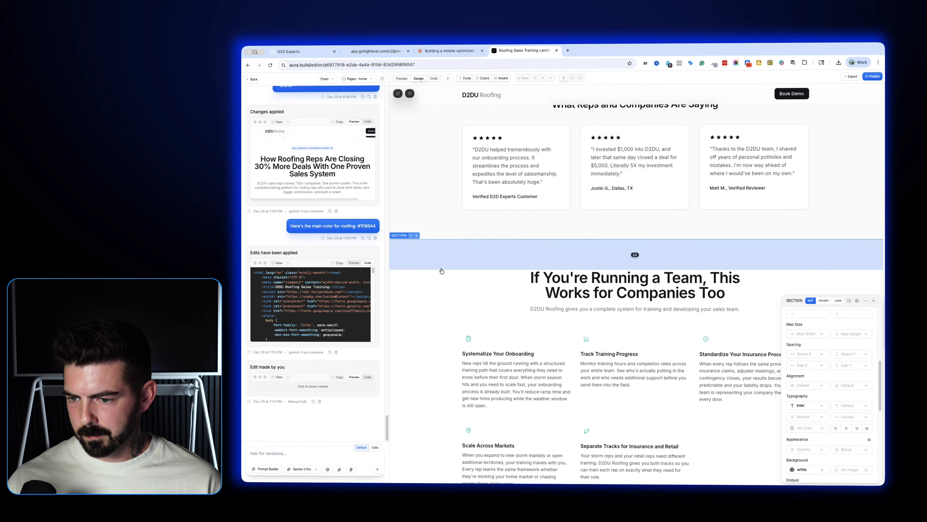
left_click(472, 279)
left_click(562, 280)
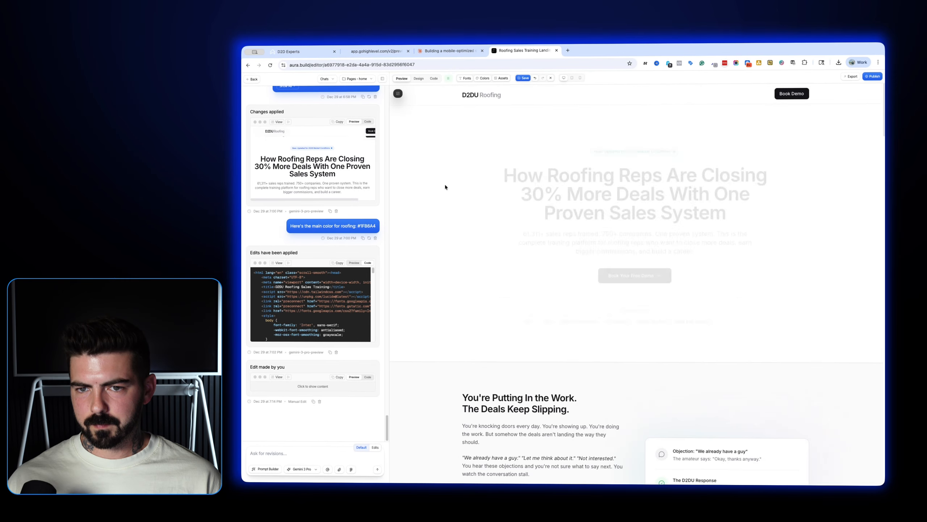
Capture the "If You're Running a Team" section without the Corporate Benefits box as a screenshot and save it to Downloads
scroll(484, 248, "down", 15)
scroll(483, 248, "down", 20)
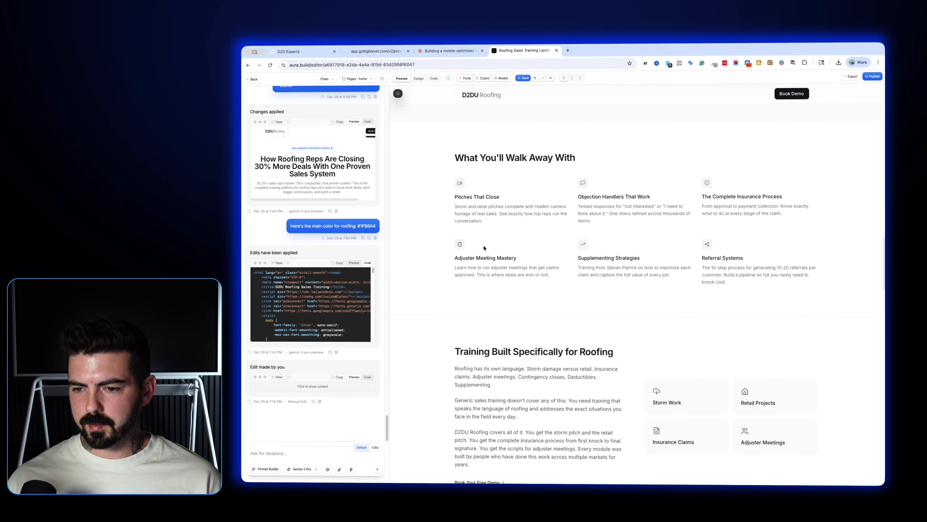
scroll(483, 248, "down", 2)
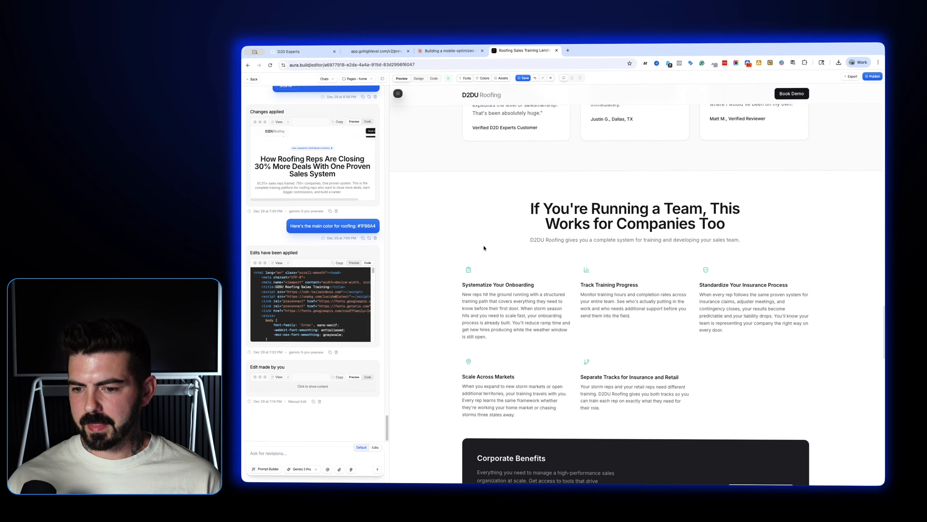
left_click(736, 64)
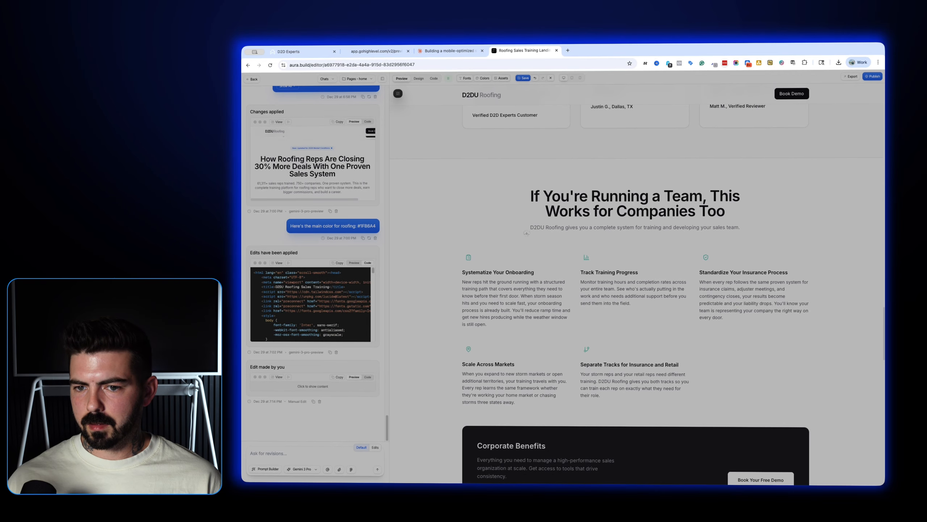
mouse_move(435, 168)
left_mouse_down()
mouse_move(843, 395)
mouse_move(842, 421)
left_mouse_up()
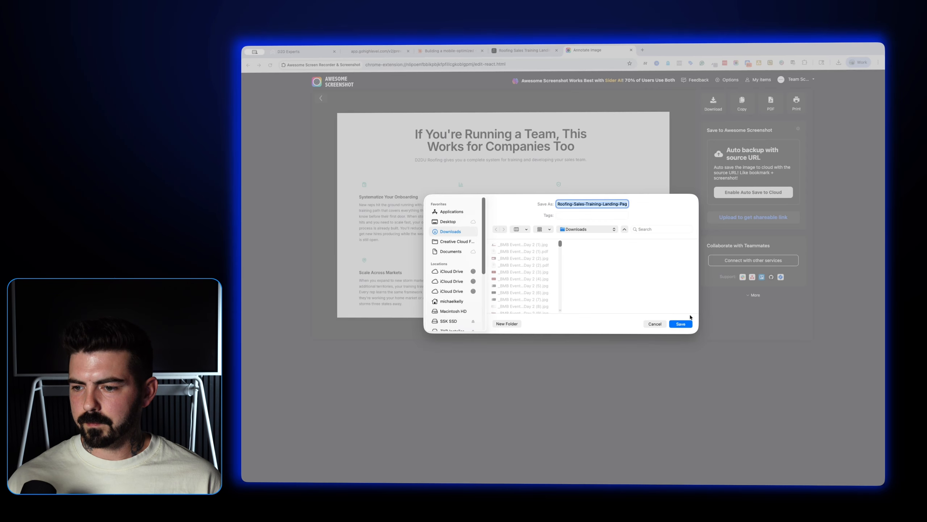
left_click(686, 323)
Send Claude the downloaded section screenshot with the message "Let's do this section but let's make the headline in the code 10px bigger on desktop"
left_click(444, 52)
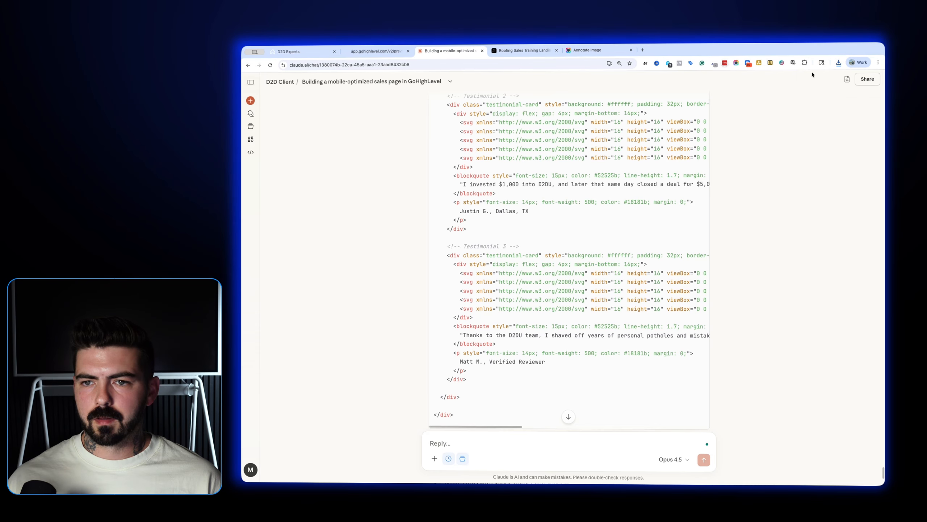
left_click(838, 63)
left_click_drag(789, 94, 462, 437)
type("Let's")
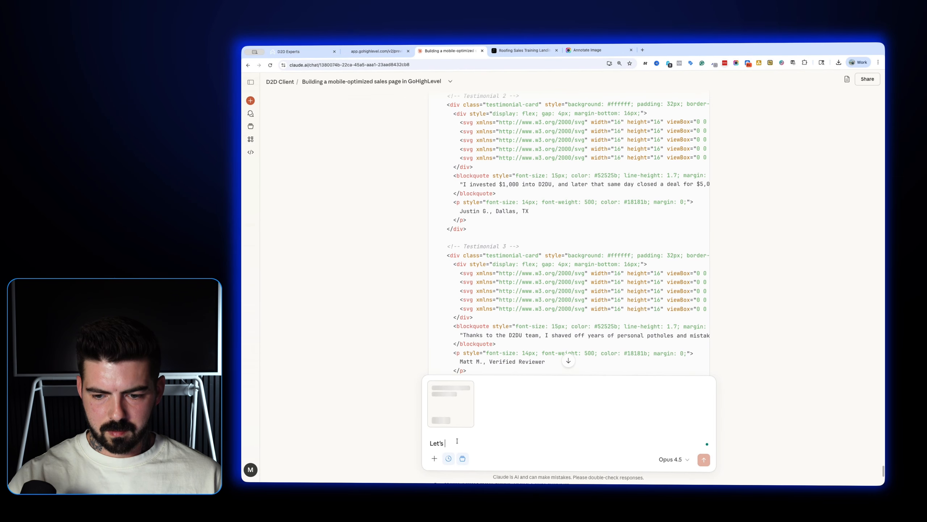
type(" do this section b")
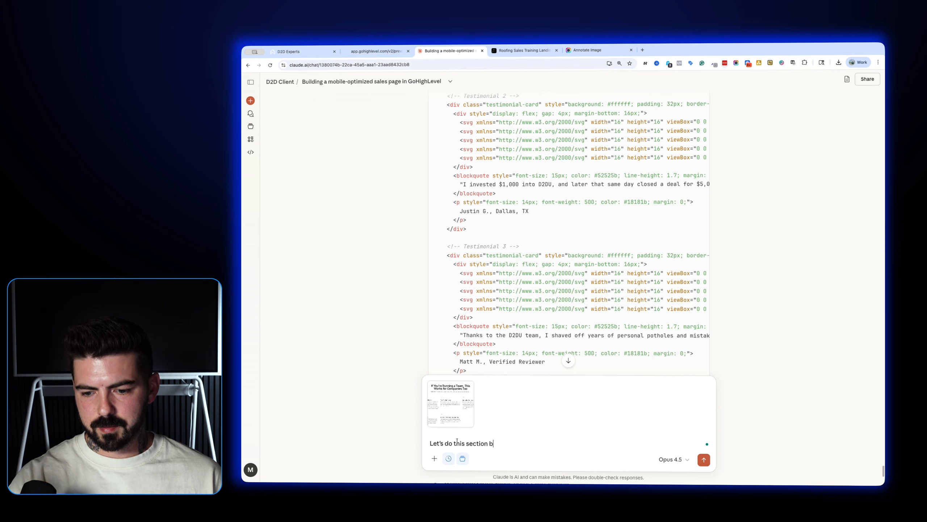
type("ut e")
type("et's make ")
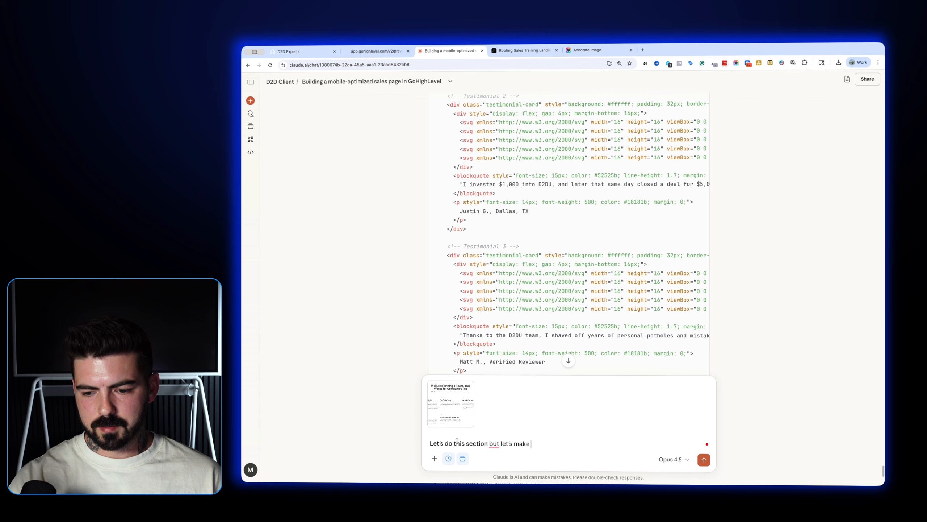
type("the headline in")
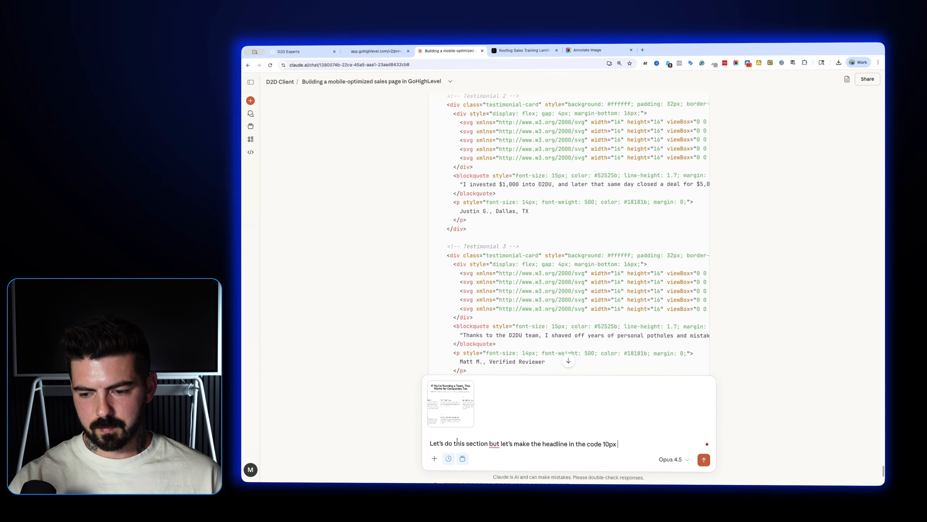
type("the code 10px bigger on des")
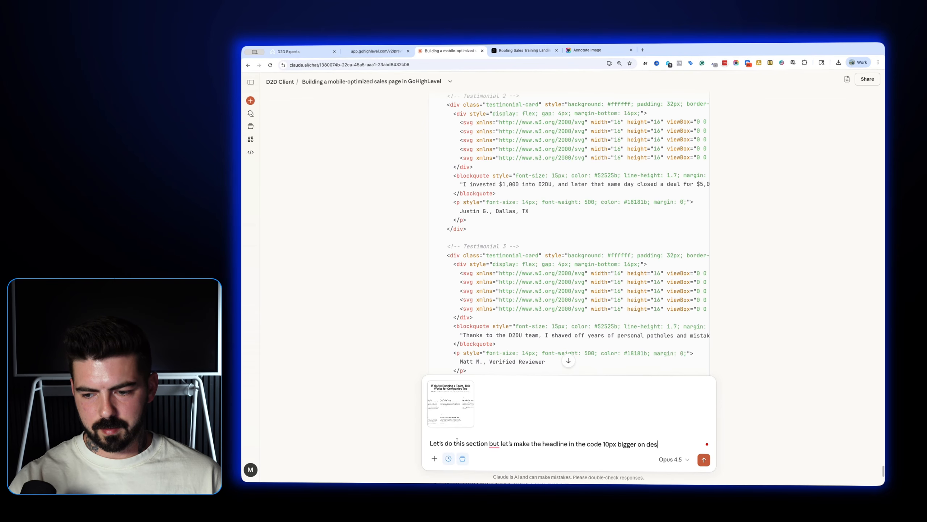
type("ktop")
key("Return")
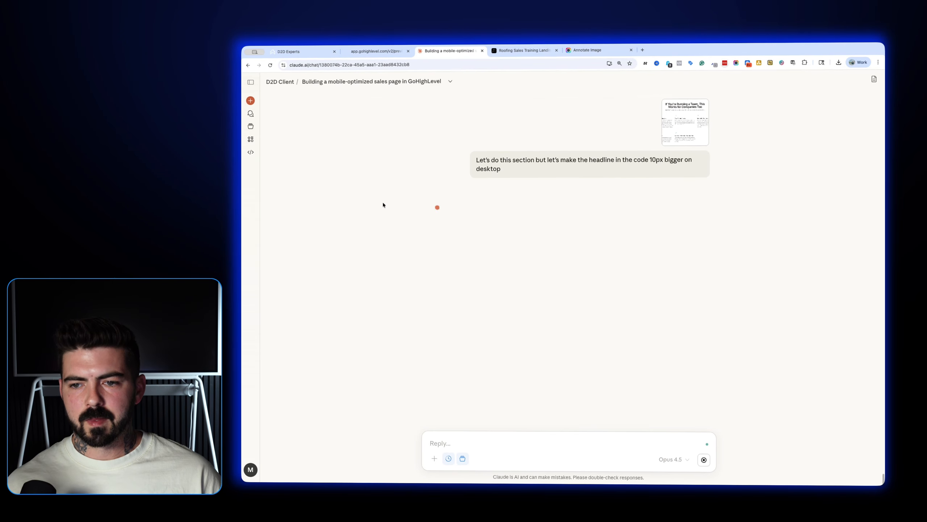
left_click(299, 51)
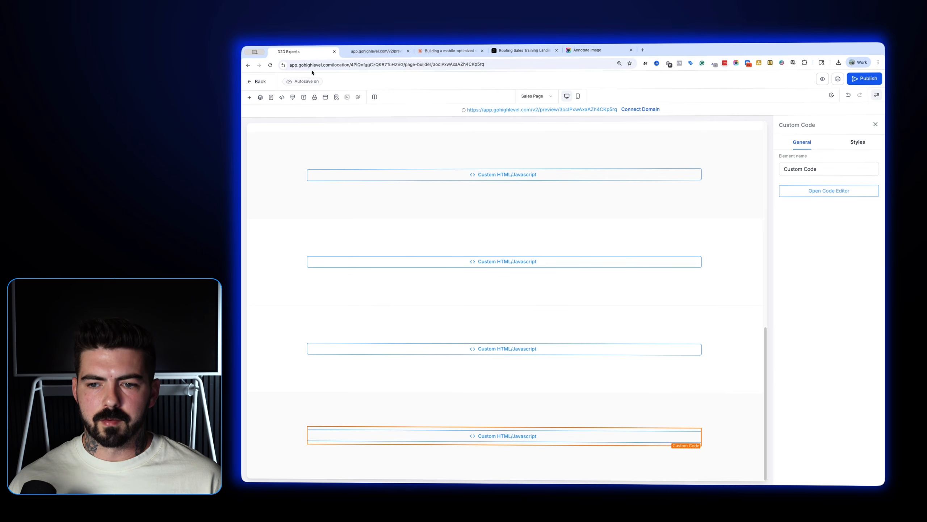
left_click(392, 55)
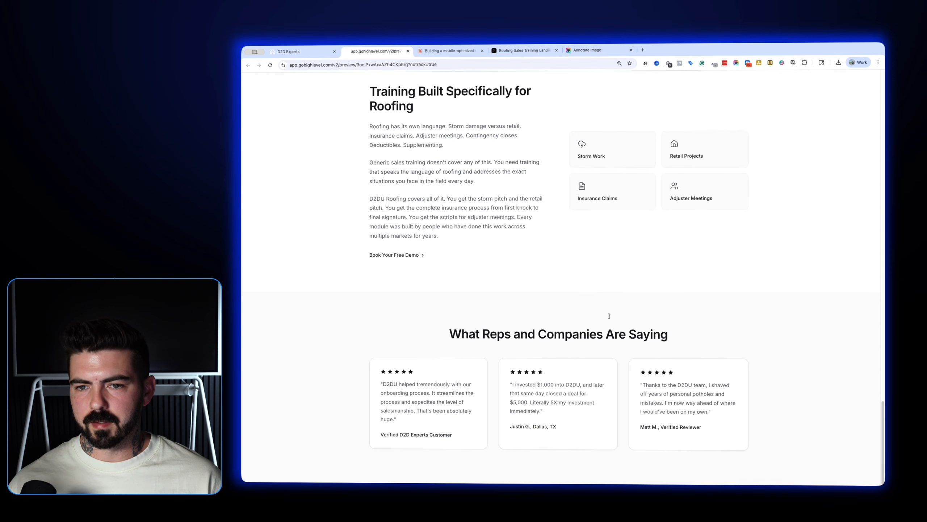
left_click(449, 50)
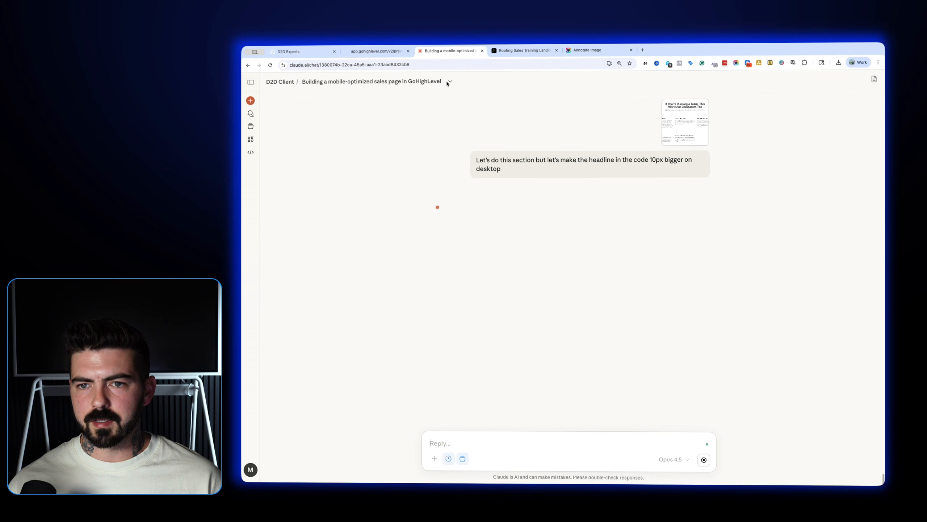
left_click(514, 52)
scroll(568, 254, "down", 5)
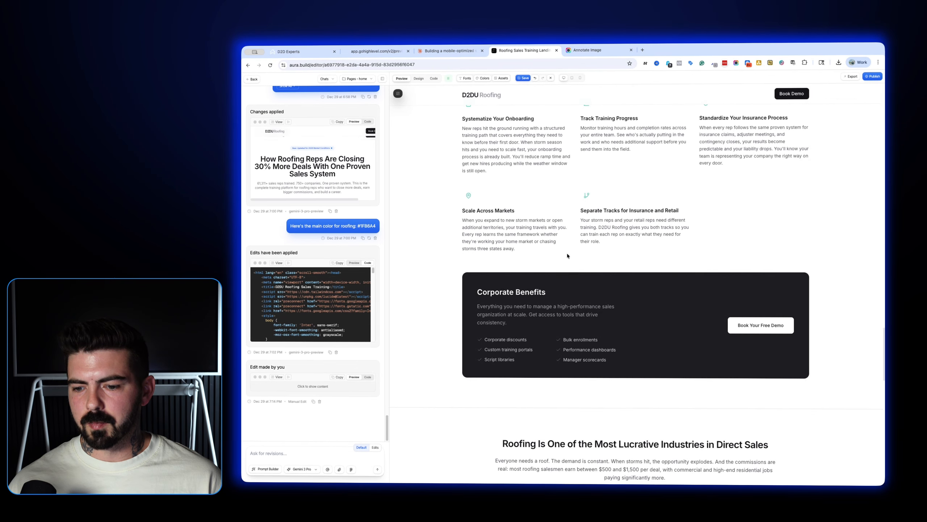
In the GoHighLevel page builder, add a new Custom Code element in its own section below the last section
left_click(317, 53)
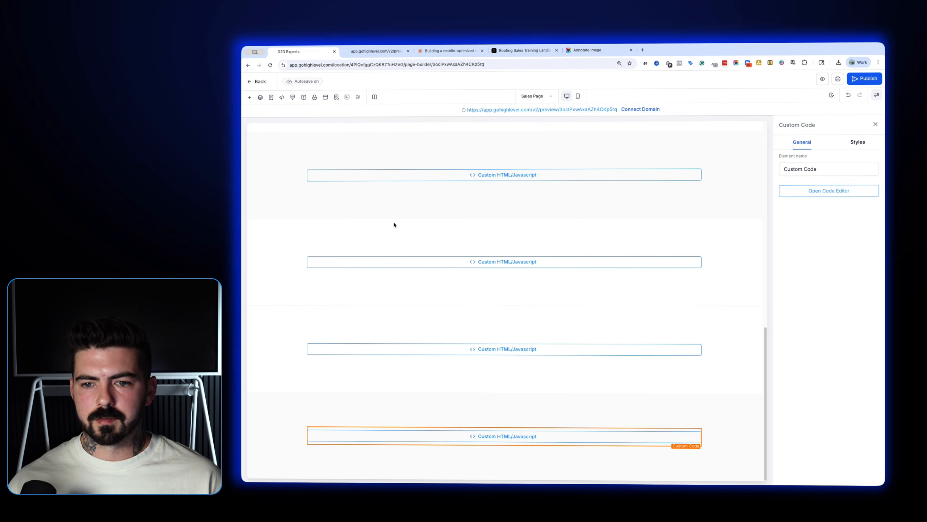
left_click(503, 479)
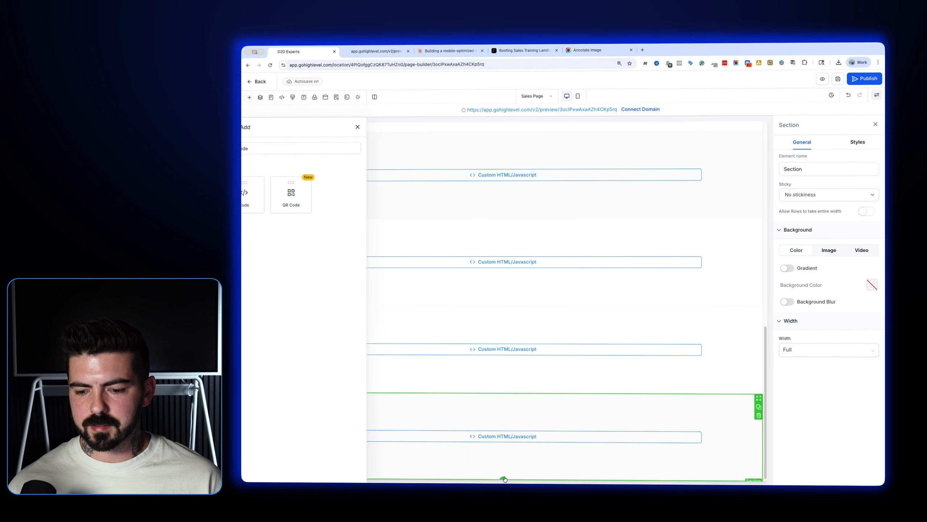
left_click(322, 194)
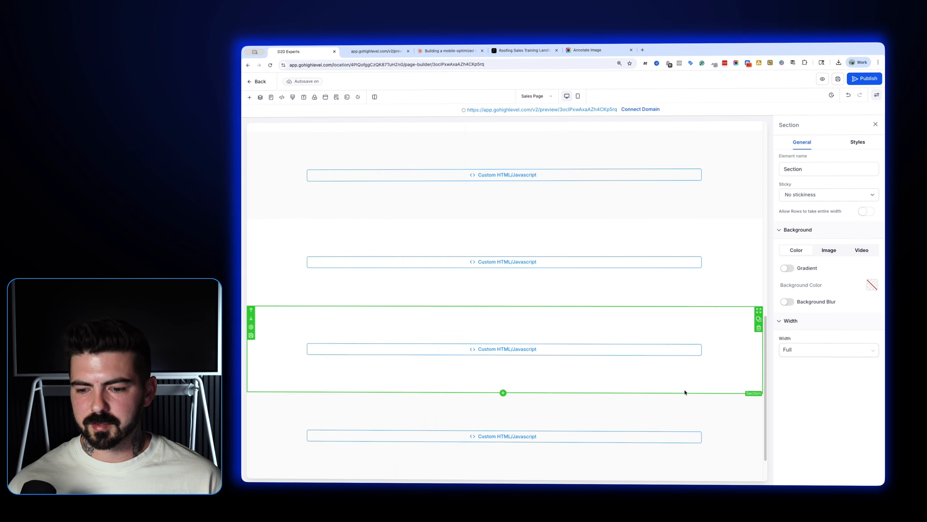
Set the new section's inner spacing to 80 px of padding above and below its content
left_click(858, 141)
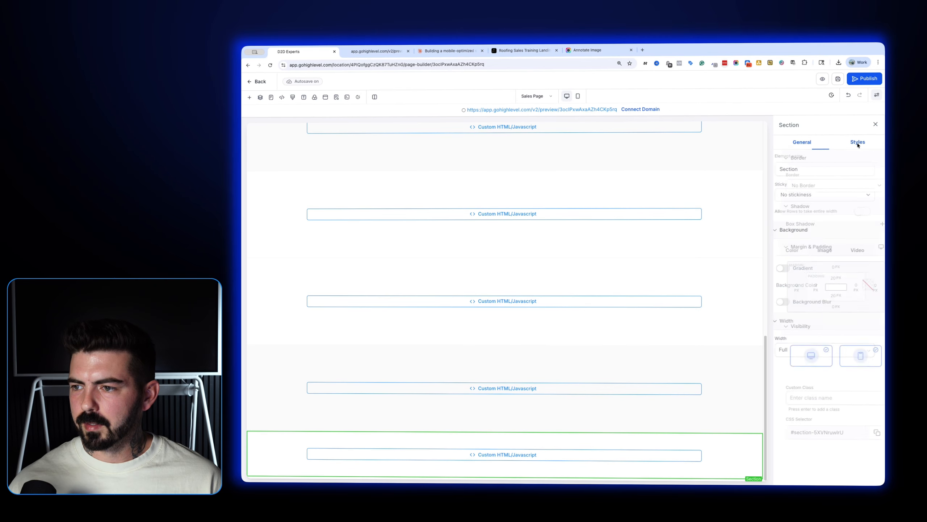
left_click(828, 278)
left_click(817, 321)
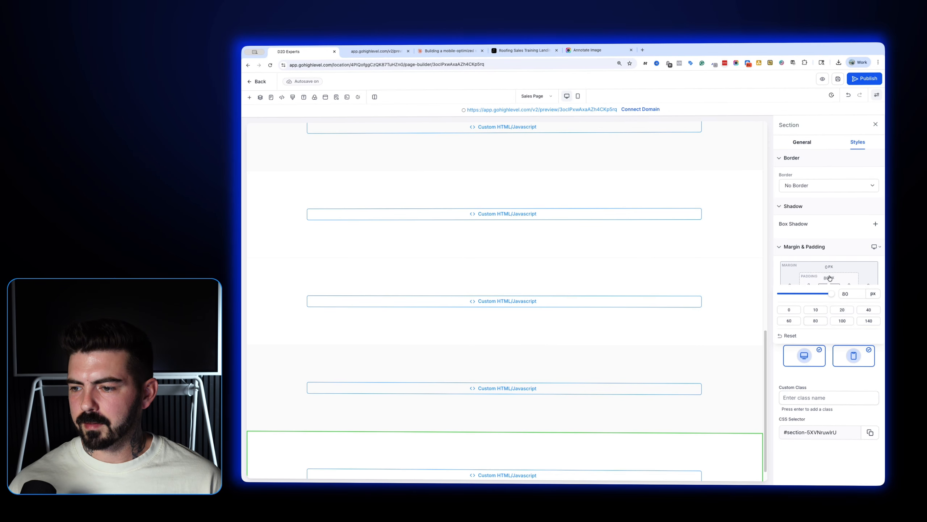
left_click(829, 295)
left_click(817, 338)
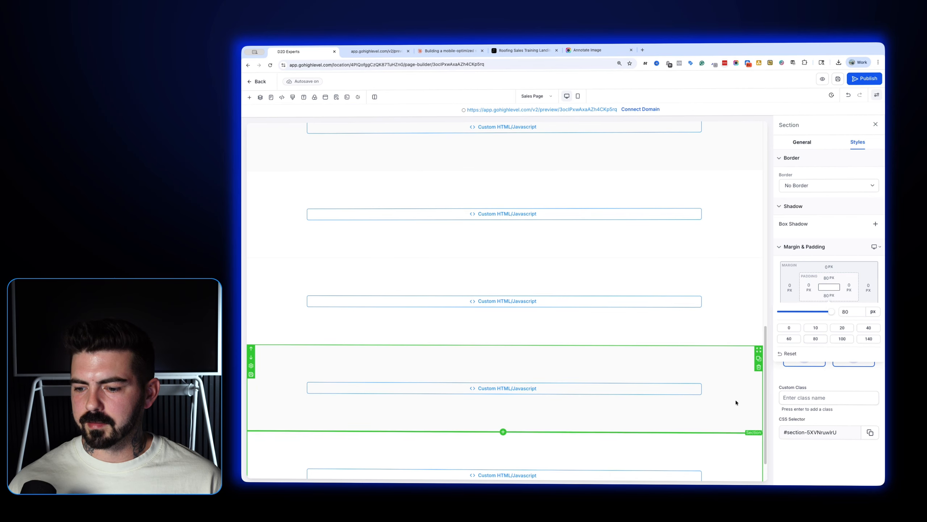
left_click(704, 393)
scroll(689, 389, "down", 2)
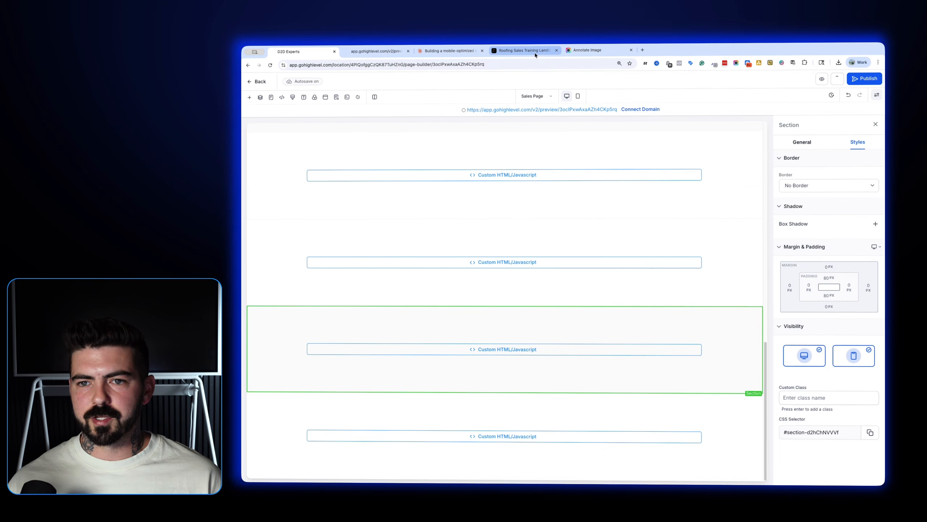
In the Claude chat, follow the generated code for the "If You're Running a Team" section to its end and copy it
left_click(450, 50)
scroll(665, 272, "down", 7)
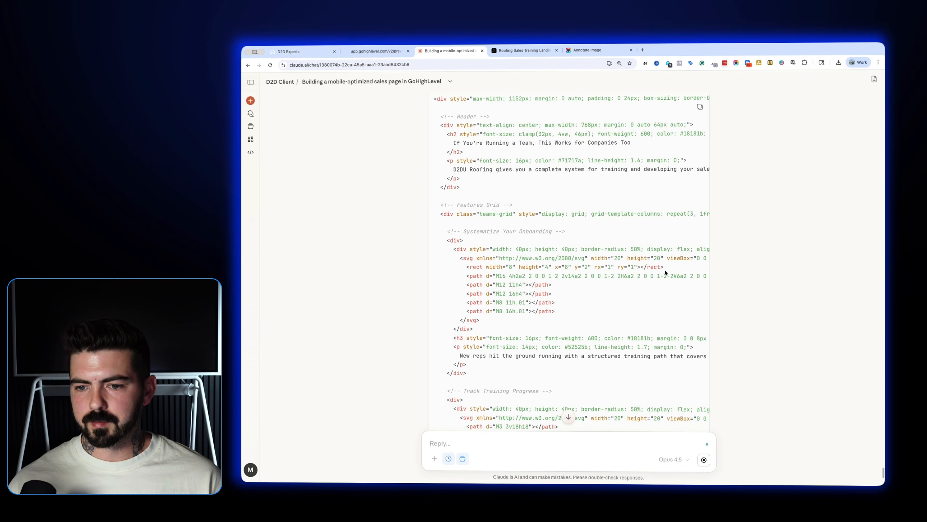
scroll(665, 272, "down", 6)
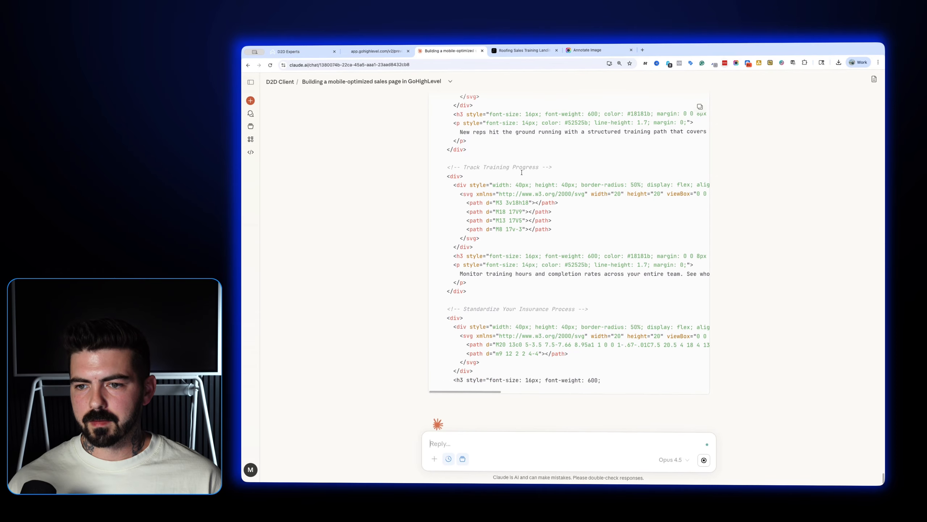
scroll(616, 248, "down", 3)
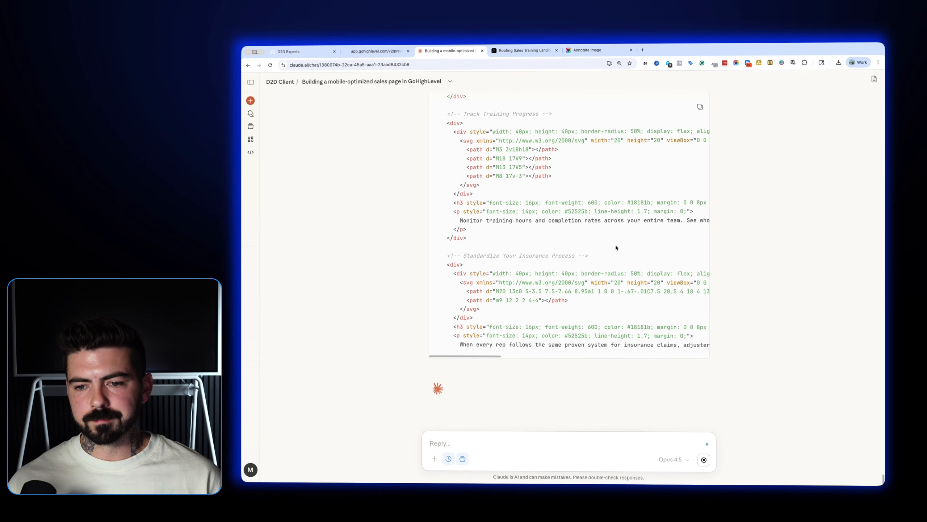
scroll(615, 248, "down", 3)
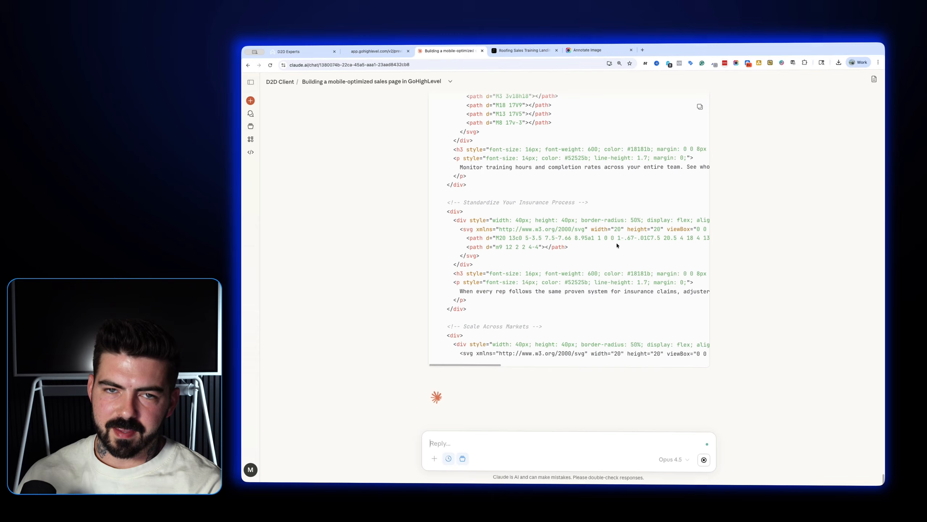
scroll(616, 245, "down", 5)
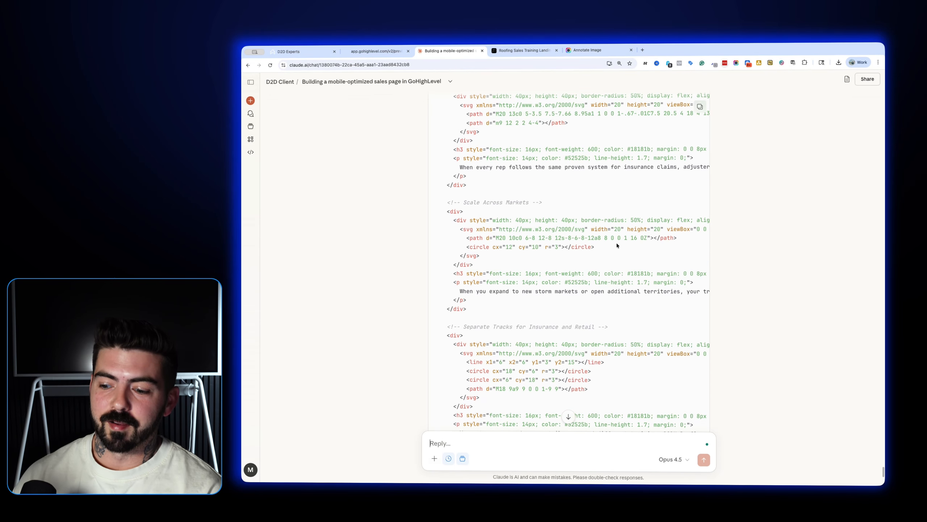
scroll(698, 119, "down", 7)
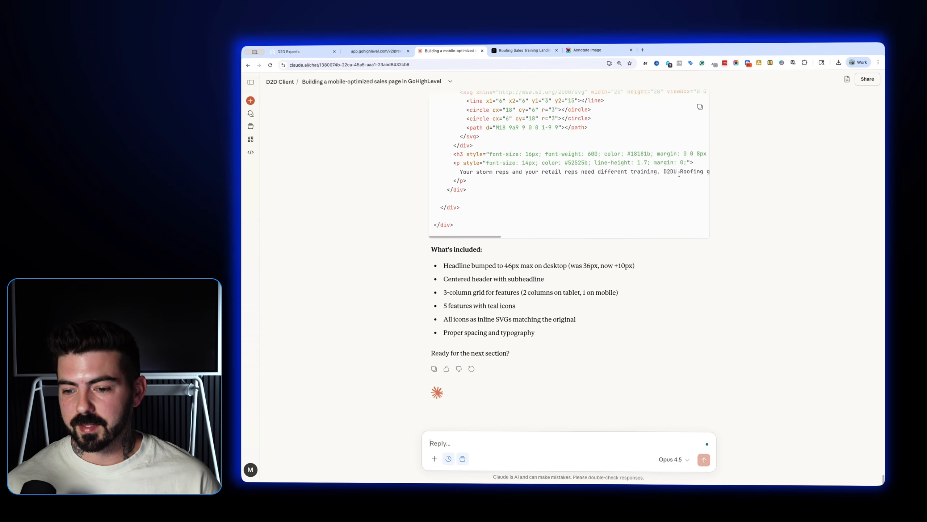
scroll(697, 120, "up", 2)
left_click(700, 107)
Insert the copied code into the new bottom section's Custom Code element in GoHighLevel and save the page
left_click(300, 52)
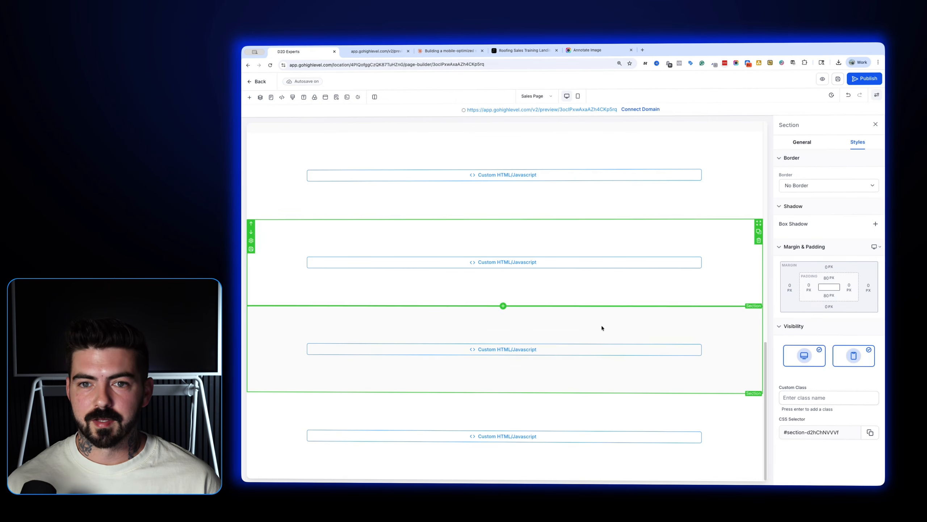
left_click(503, 440)
left_click(802, 142)
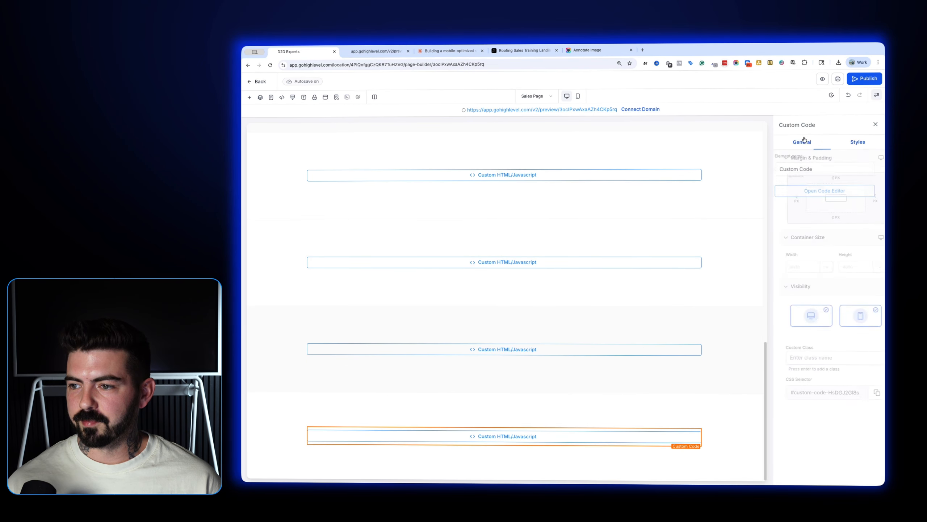
left_click(828, 191)
key("super+v")
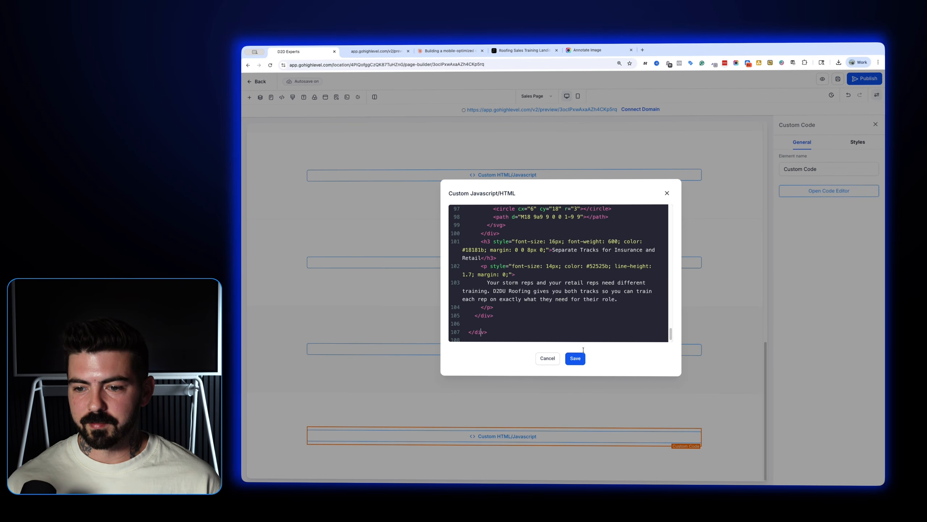
left_click(580, 358)
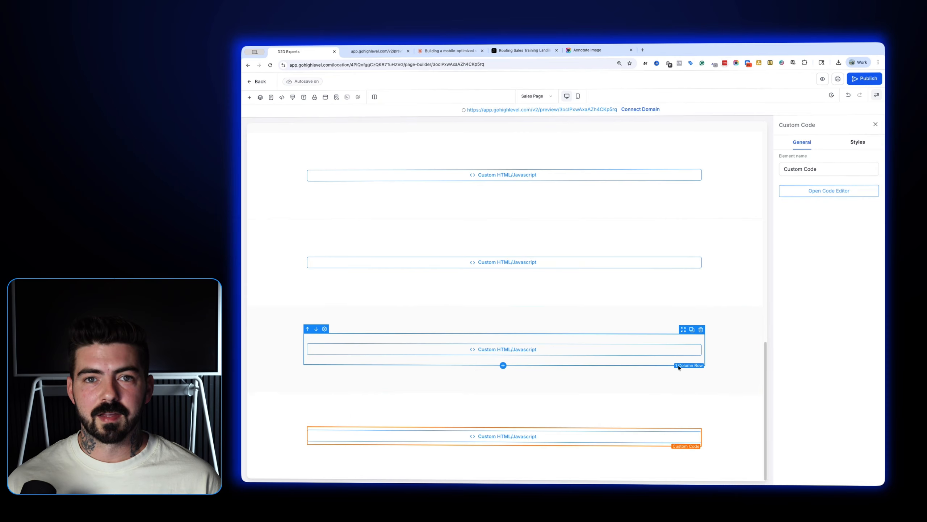
left_click(838, 78)
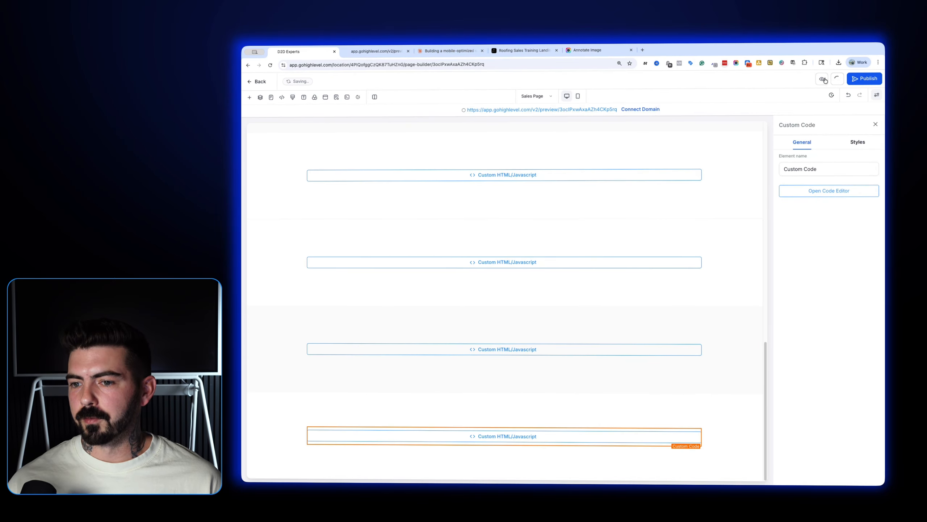
Open a fresh preview of the sales page and review the "If You're Running a Team" section in the Aura design
left_click(823, 79)
left_click(451, 51)
left_click(526, 51)
left_click(580, 51)
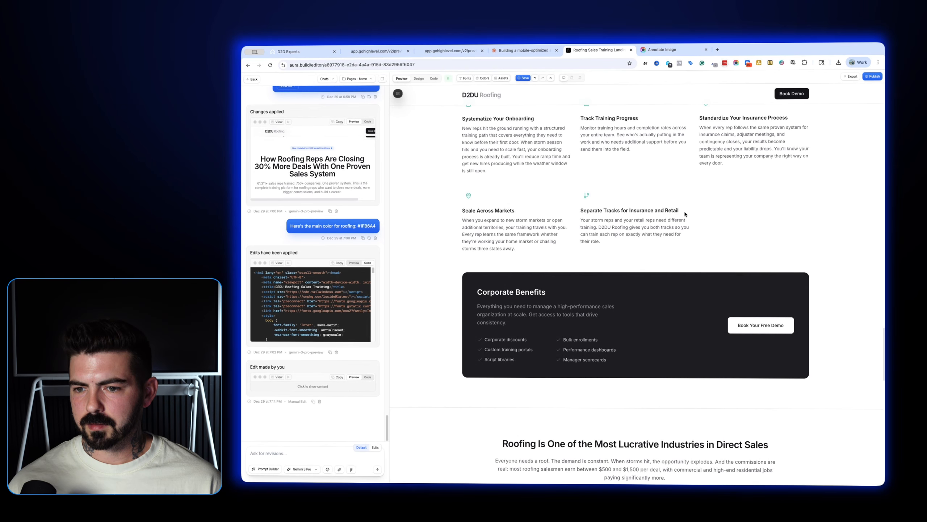
scroll(692, 221, "up", 2)
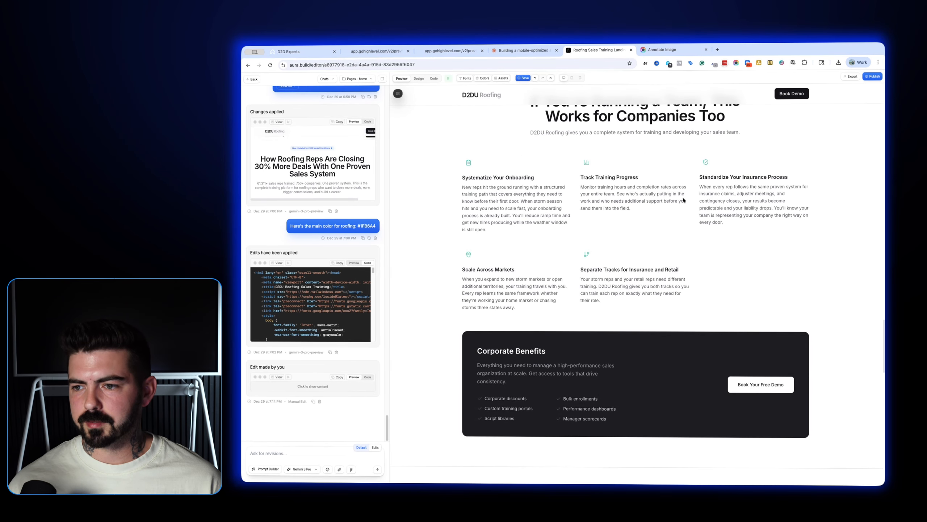
Capture the Corporate Benefits card of the roofing page as a selected-area screenshot and save it to Downloads
scroll(586, 325, "down", 3)
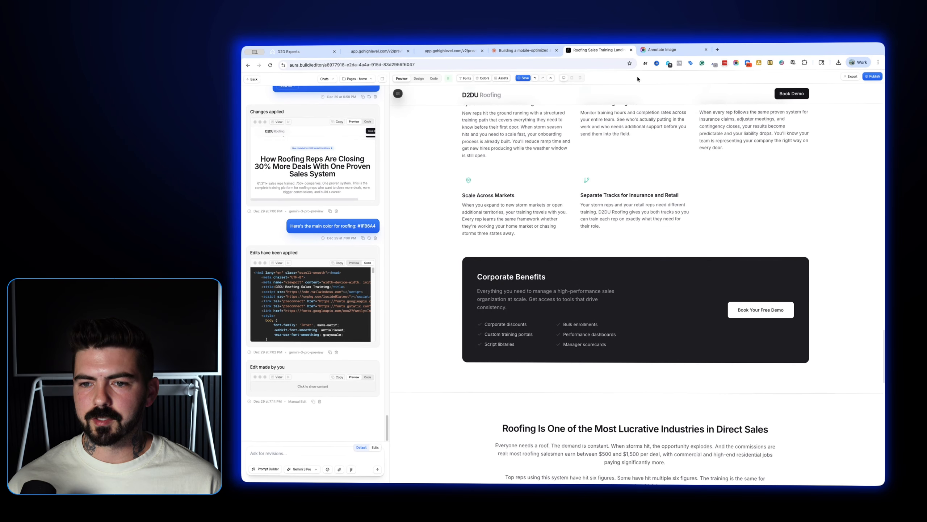
left_click(736, 62)
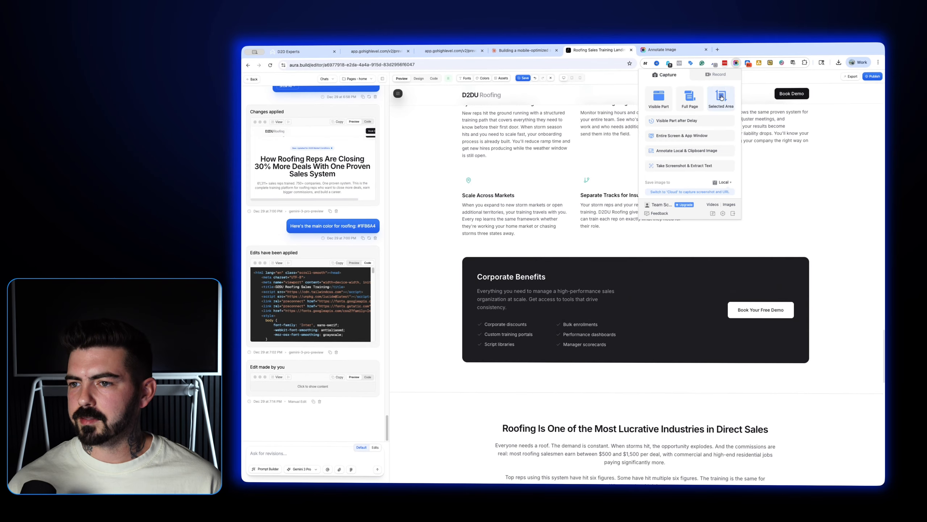
left_click(721, 97)
left_click_drag(810, 366, 826, 383)
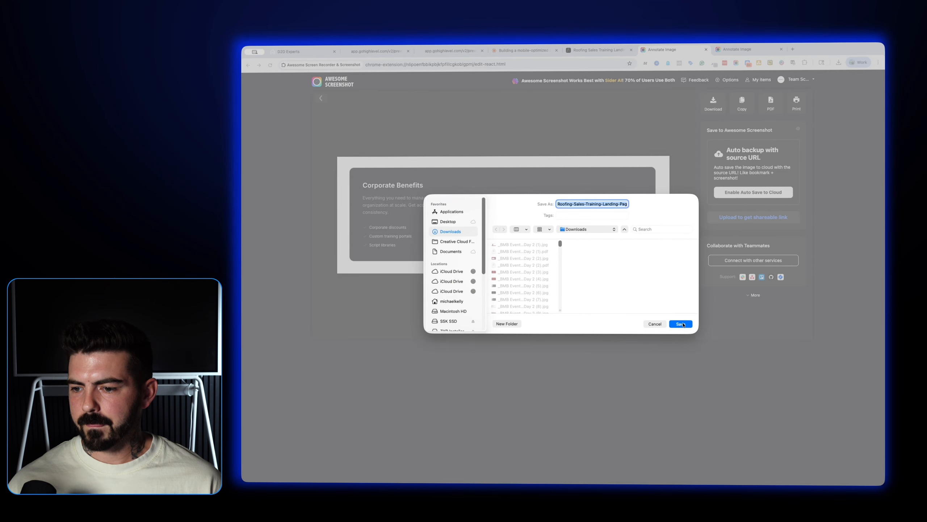
left_click(682, 322)
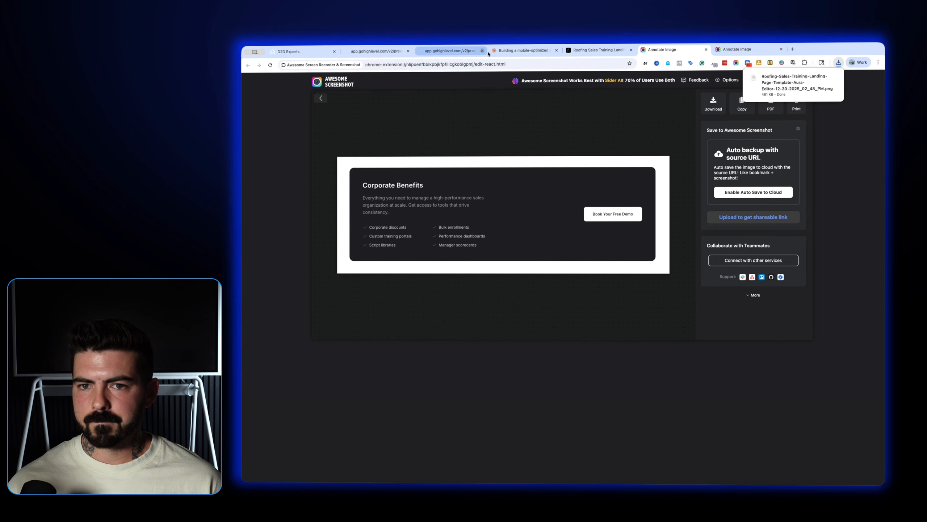
Attach the newest downloaded screenshot to the Claude chat and send it with the message "Now let's do this part"
left_click(506, 51)
left_click(839, 61)
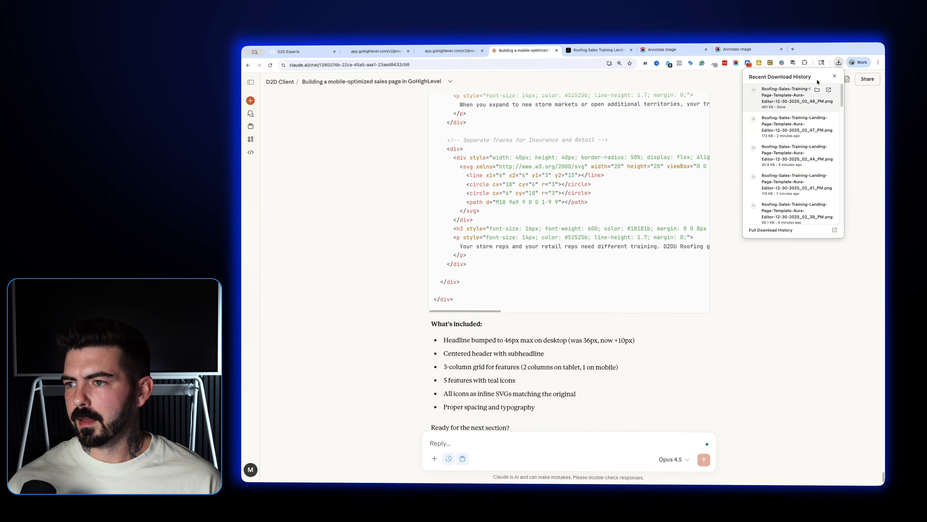
left_click_drag(795, 96, 536, 398)
left_click(469, 441)
type("N")
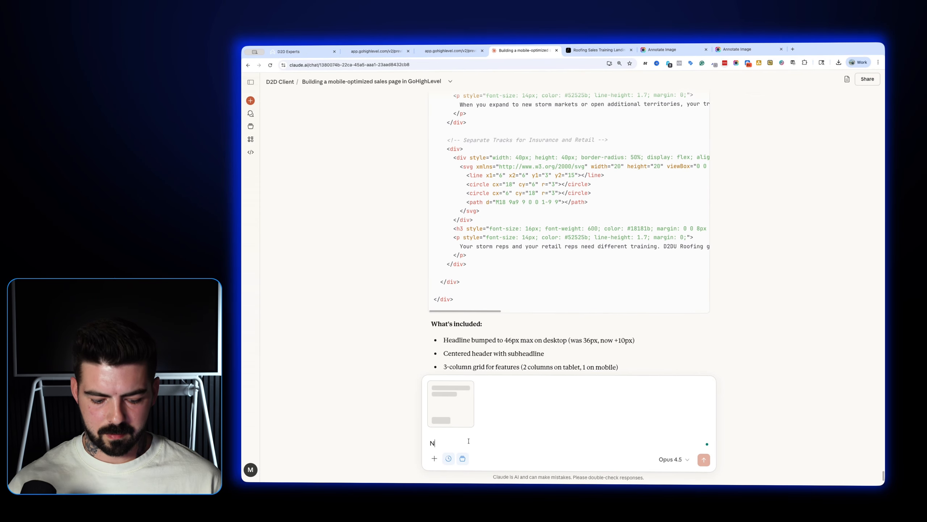
type("ow let's do this part")
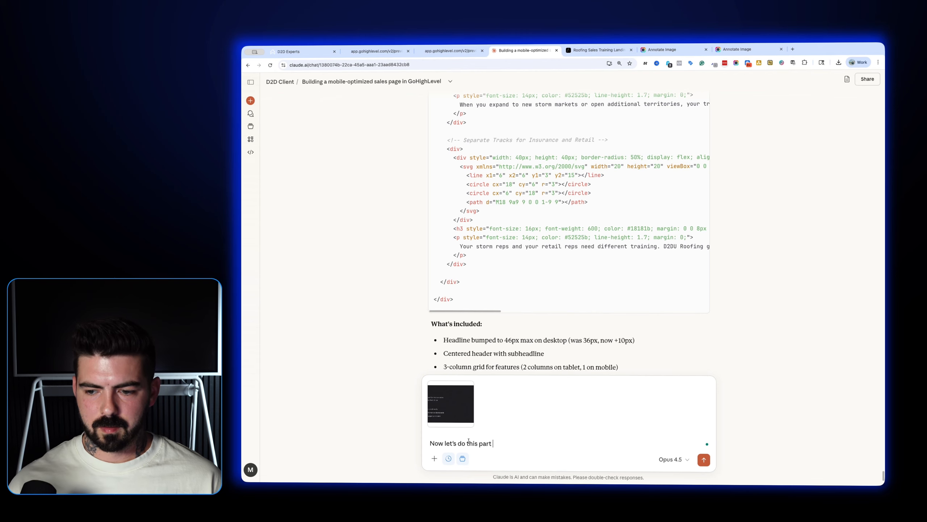
key("Return")
In the GoHighLevel page builder, duplicate the last custom code row and set the copy's top margin to 30 px
left_click(321, 51)
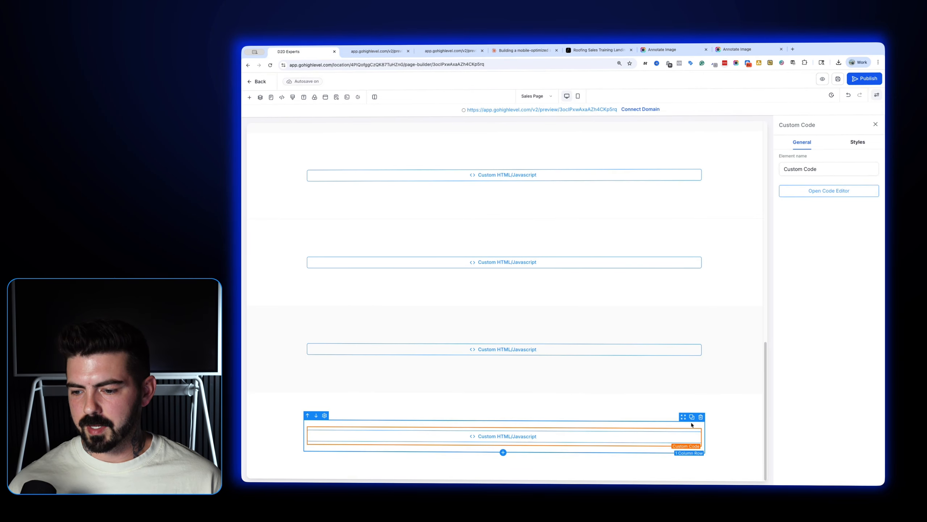
left_click(692, 417)
left_click(674, 425)
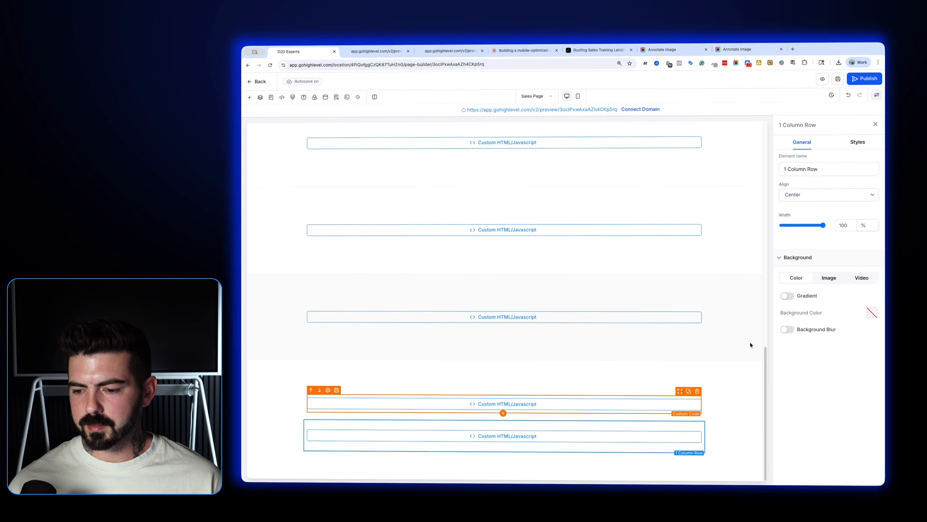
left_click(840, 146)
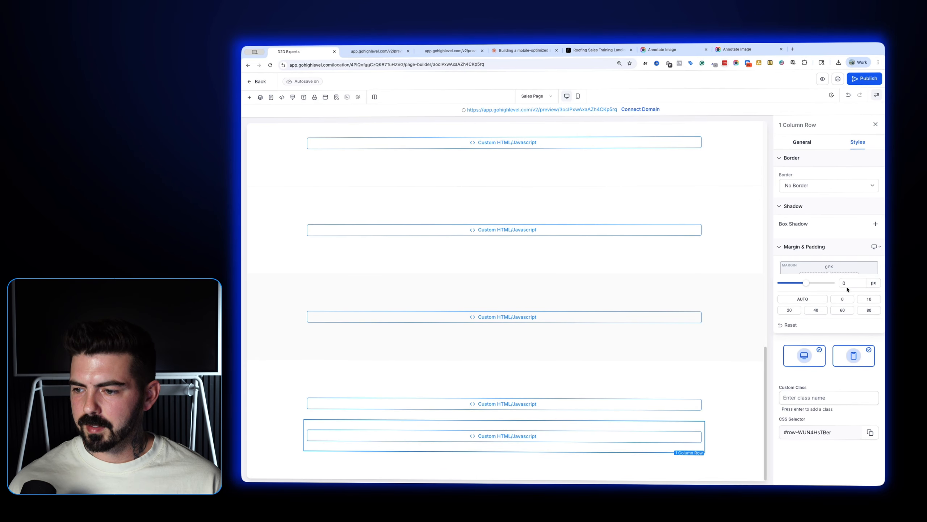
left_click(847, 287)
type("30")
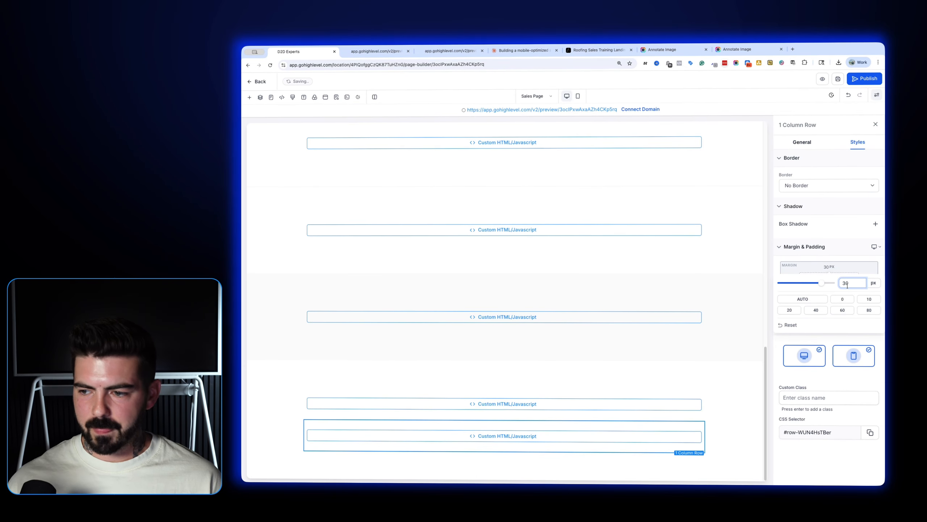
Open the code of the duplicated row's custom code element and clear all of it
left_click(691, 443)
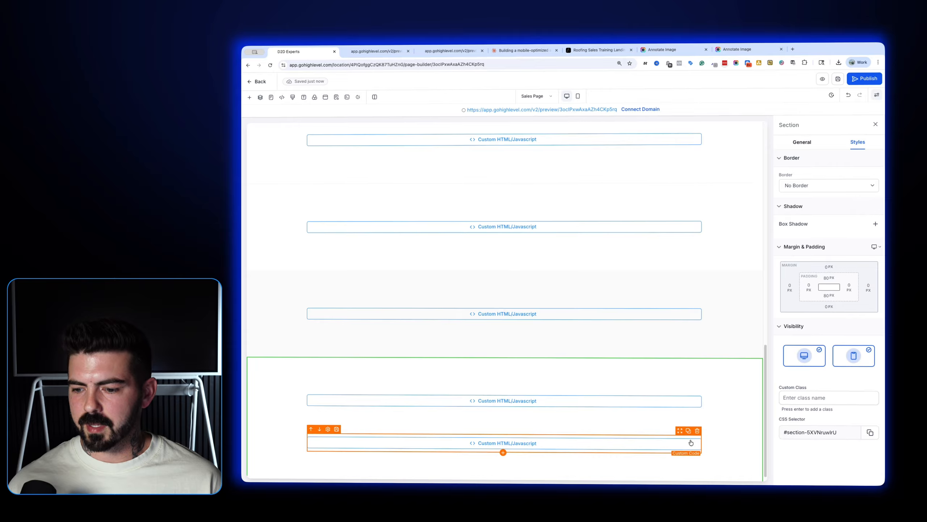
left_click(802, 142)
left_click(821, 191)
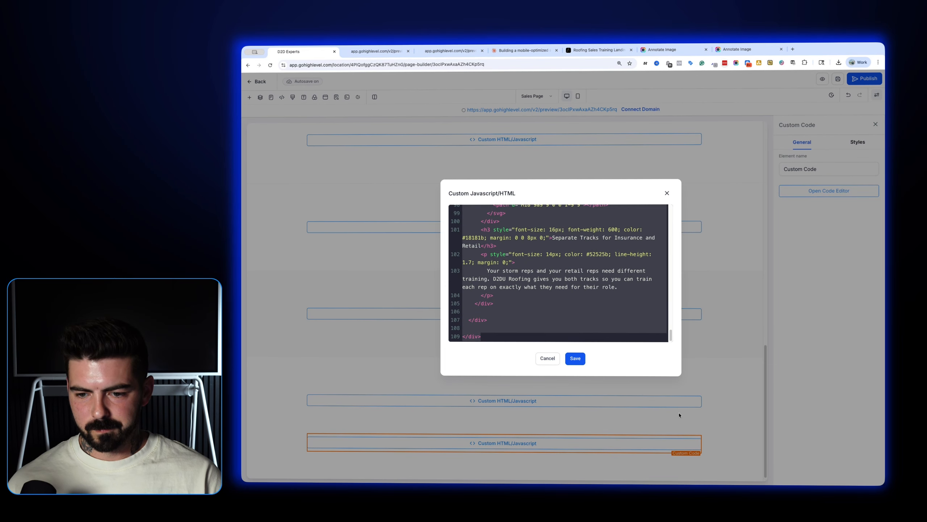
key("ctrl+a")
key("BackSpace")
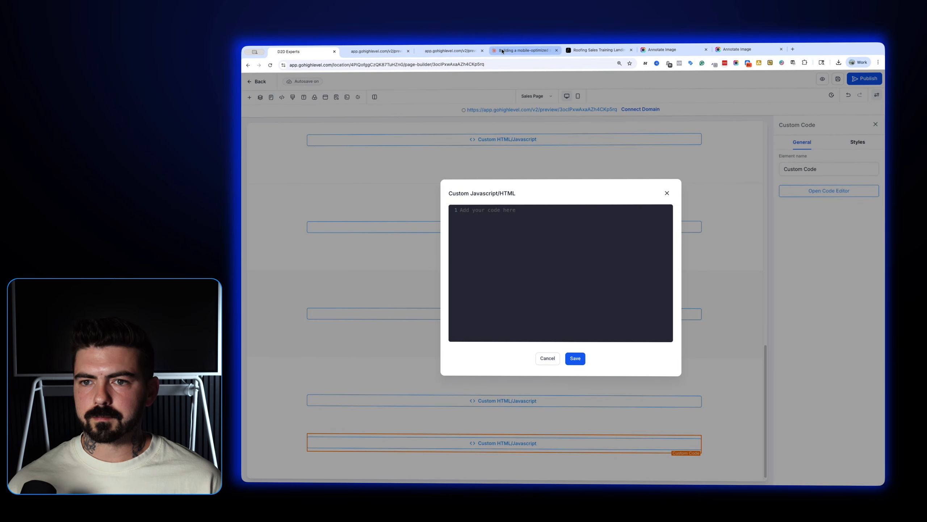
Close the extra preview tab and review Claude's Corporate Benefits code, the source design's following sections and the current page preview
left_click(524, 51)
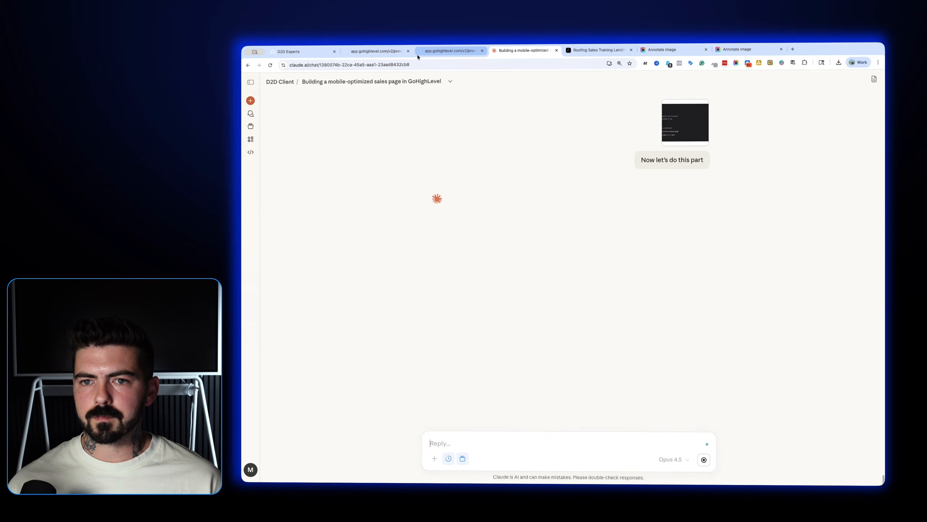
left_click(482, 50)
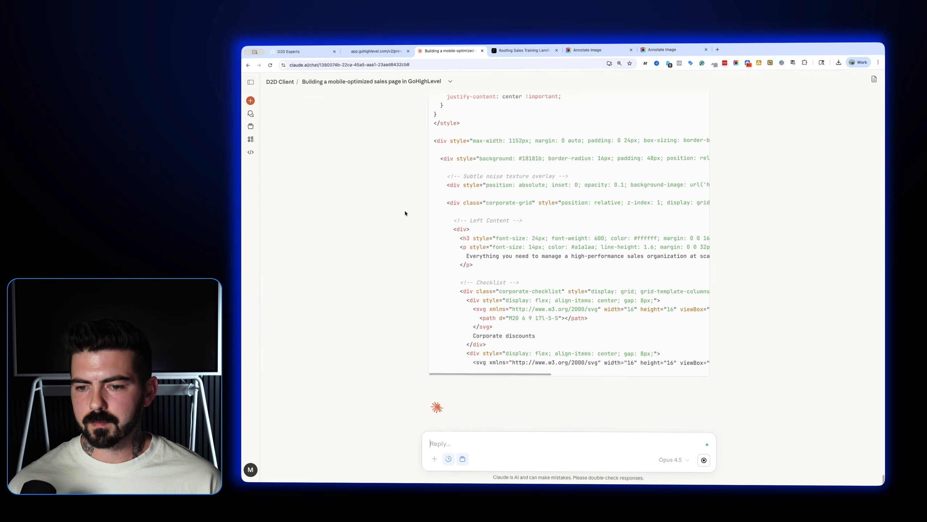
scroll(405, 213, "up", 5)
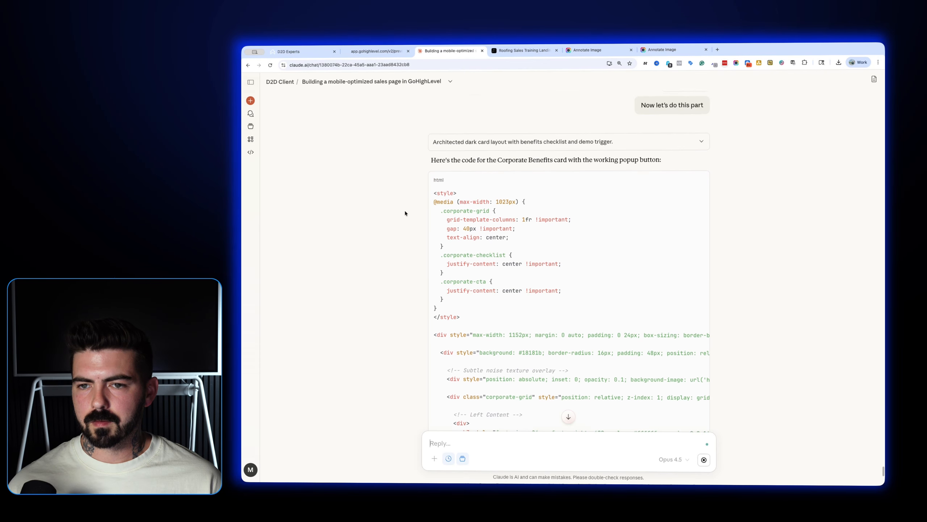
left_click(524, 51)
scroll(651, 274, "down", 6)
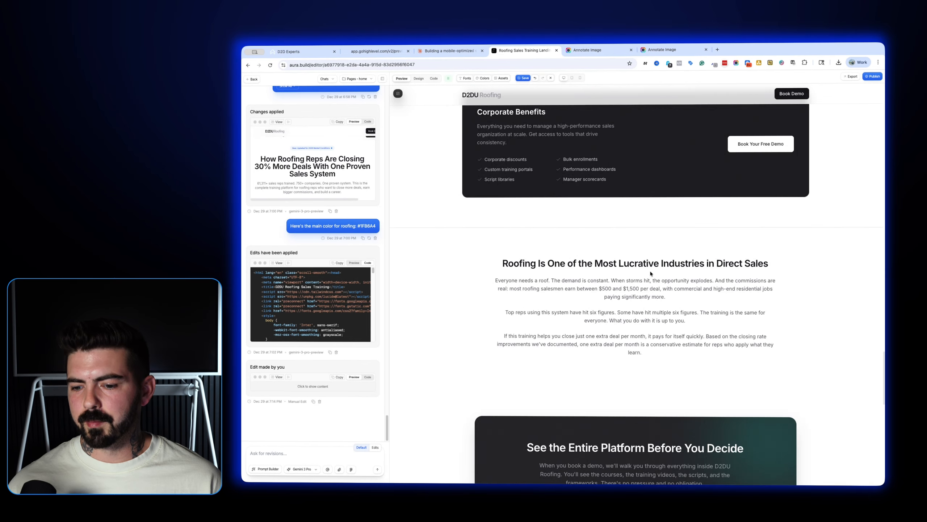
left_click(292, 51)
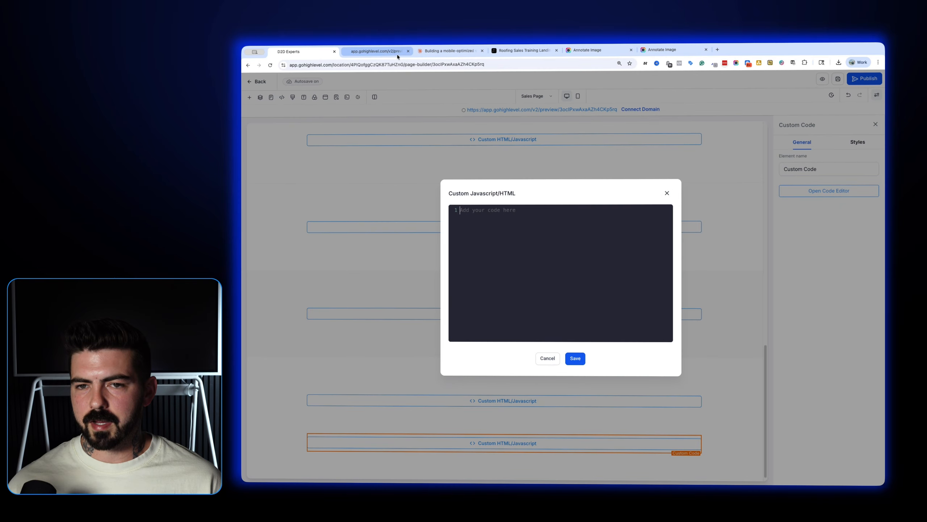
left_click(376, 51)
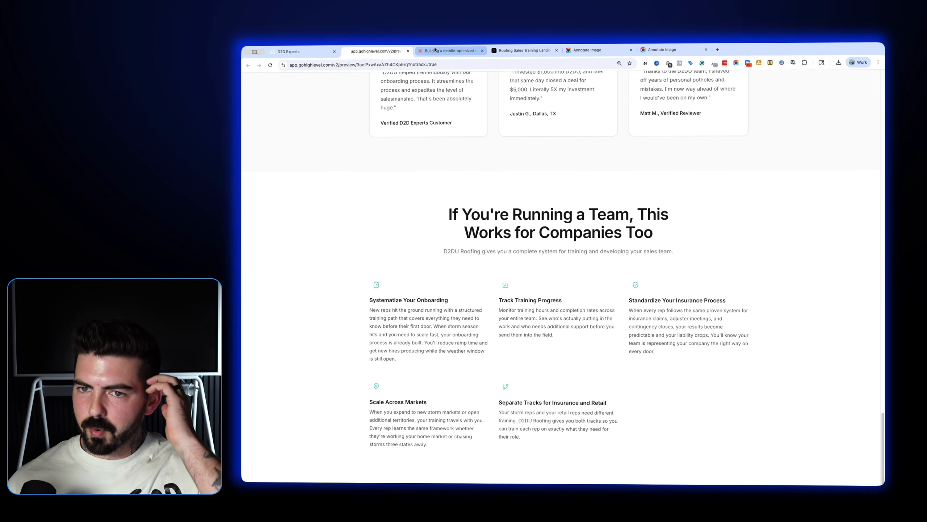
Give the page's last section a solid 1px bottom border in the light grey default colour
left_click(292, 51)
left_click(730, 460)
left_click(858, 142)
left_click(826, 186)
left_click(826, 203)
left_click(832, 230)
left_click(832, 222)
left_click(869, 246)
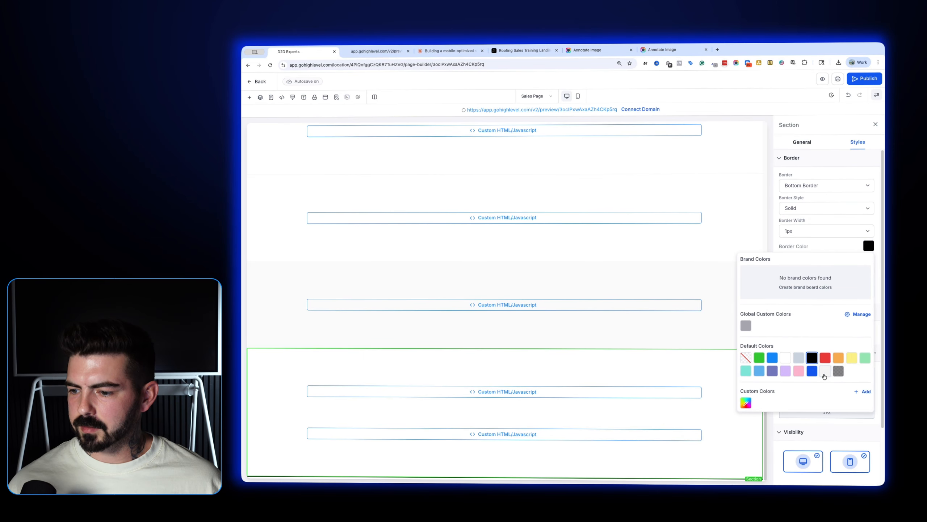
left_click(824, 373)
left_click(728, 371)
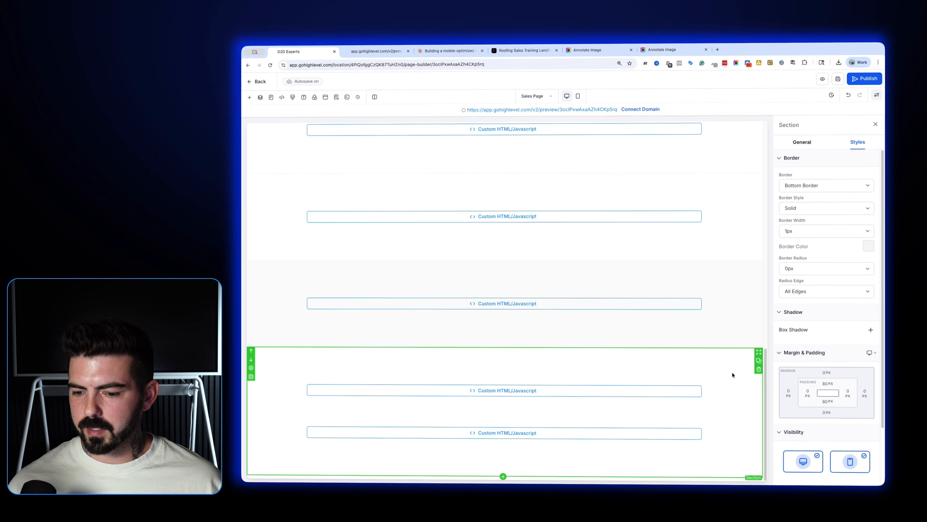
Capture the "Roofing Is One of the Most Lucrative Industries in Direct Sales" section of the source design and save it to Downloads
left_click(517, 52)
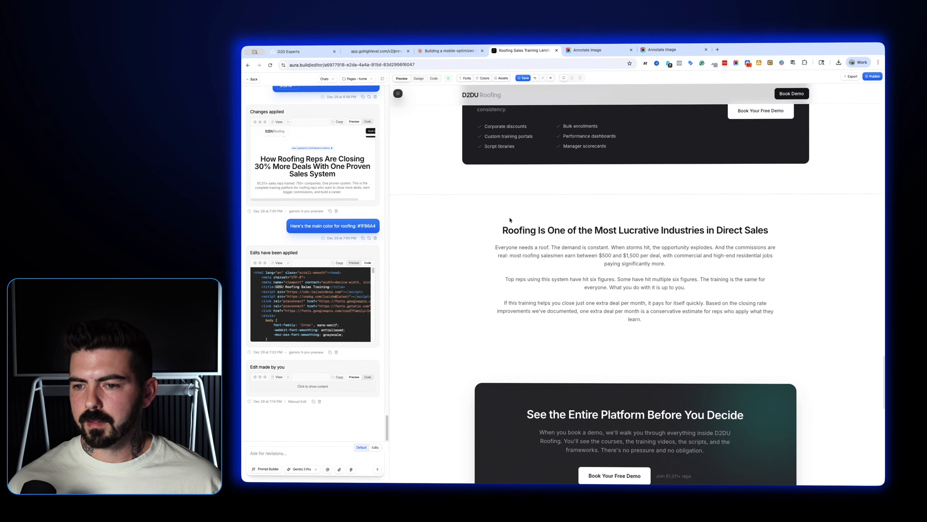
left_click(721, 96)
left_click_drag(763, 325, 791, 340)
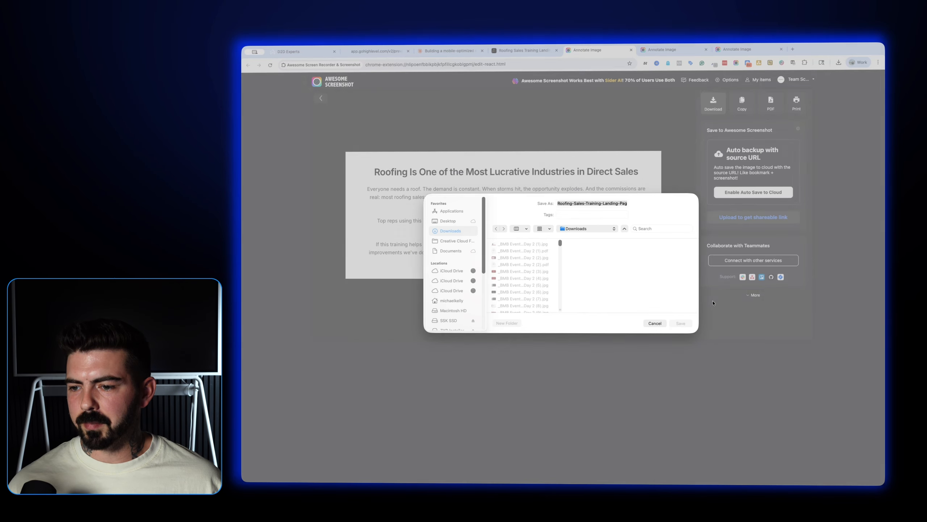
left_click(683, 323)
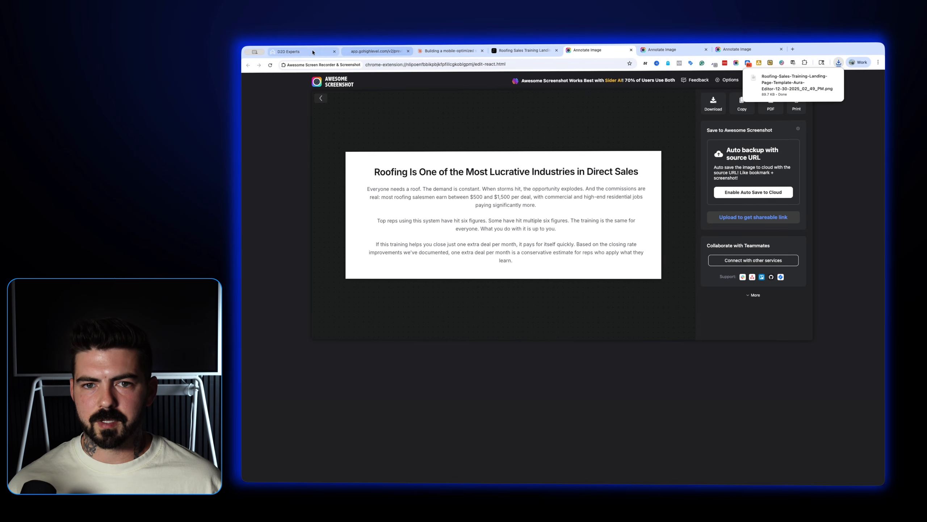
Open a fresh preview of the sales page and examine its sections down to the Corporate Benefits card
left_click(299, 52)
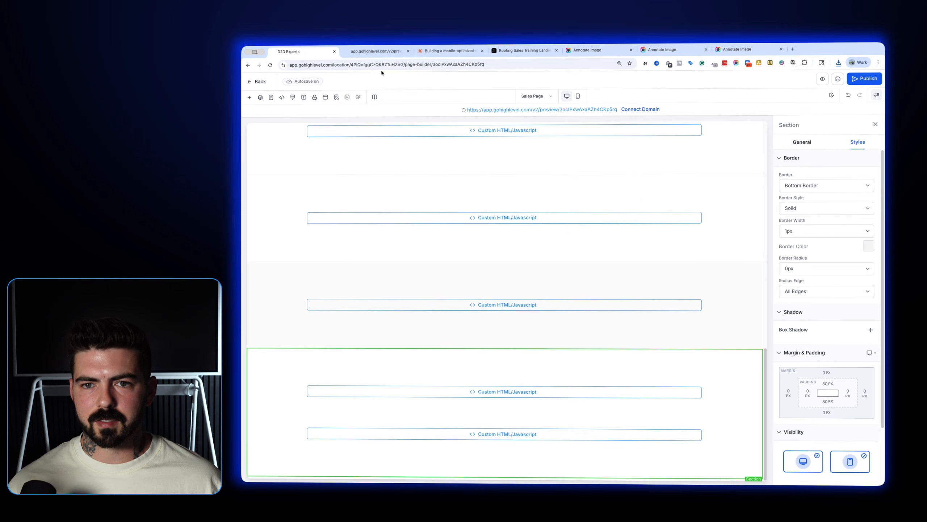
left_click(823, 80)
scroll(449, 252, "down", 10)
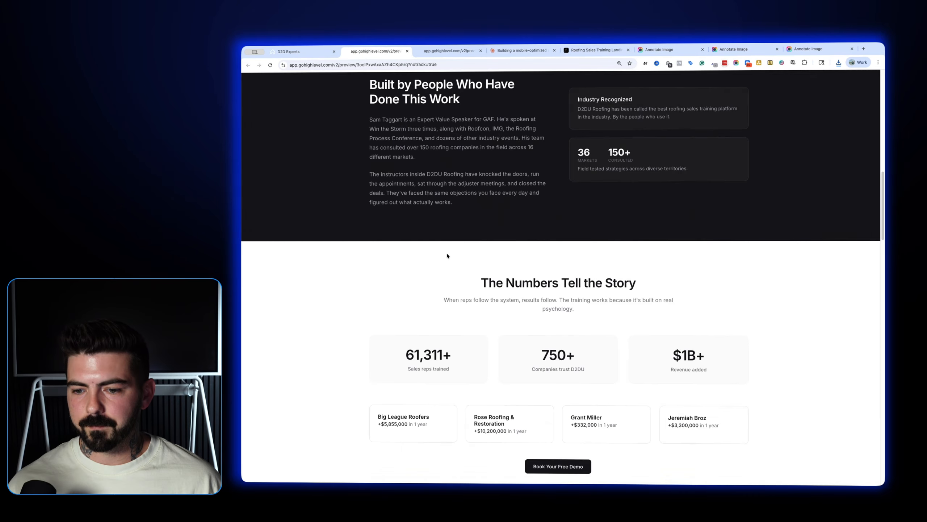
scroll(447, 256, "down", 15)
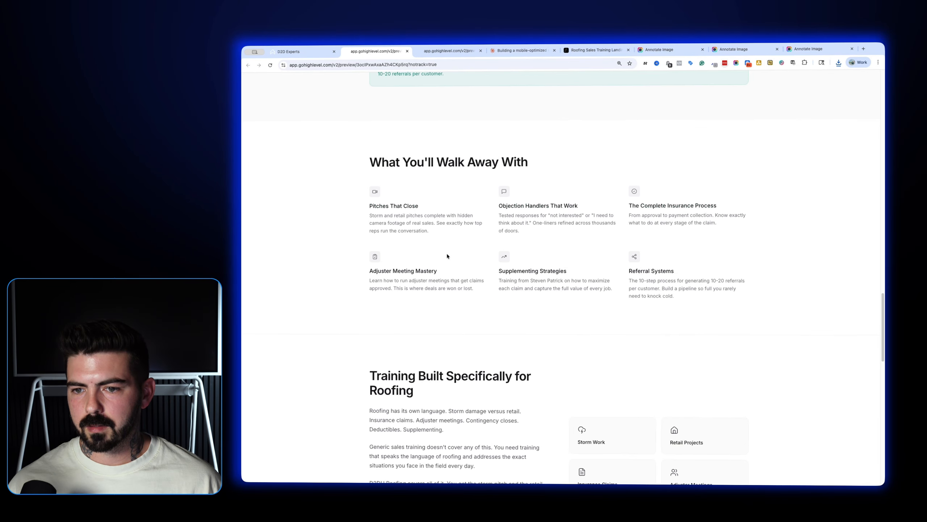
scroll(447, 255, "down", 15)
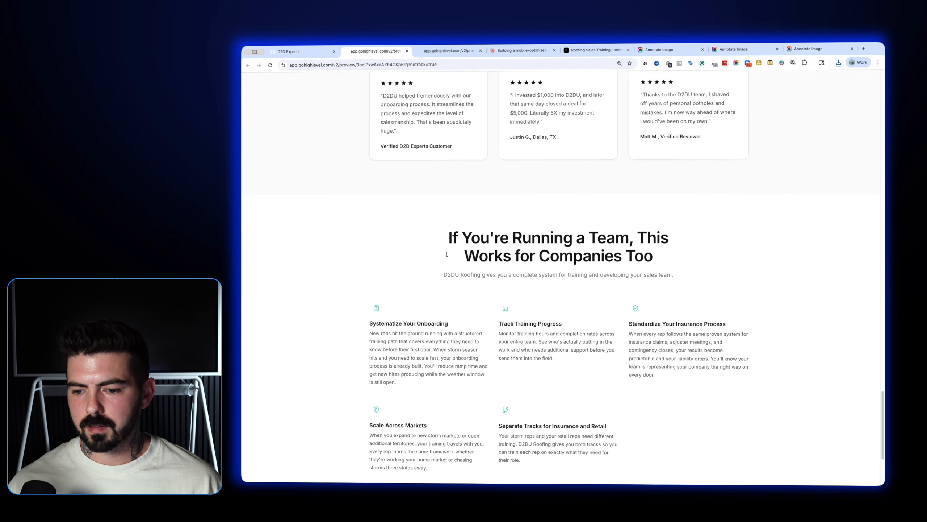
scroll(564, 249, "down", 4)
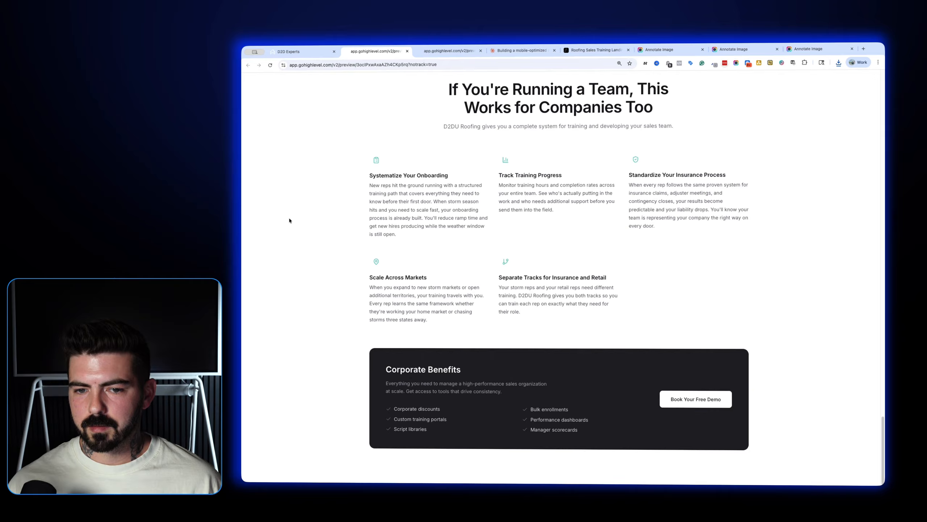
Check the preview's sections at a different browser window size, restore the window and return to the Corporate Benefits card
left_click_drag(239, 212, 239, 276)
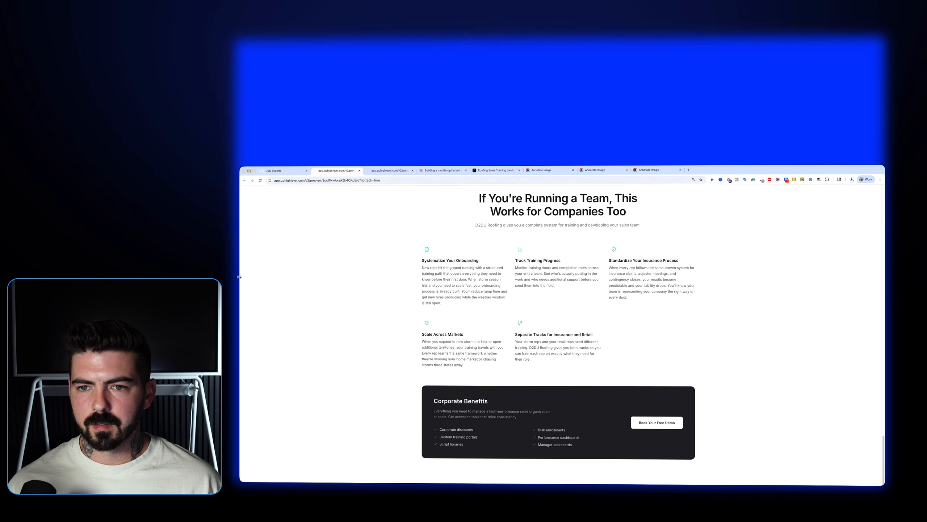
scroll(333, 269, "up", 15)
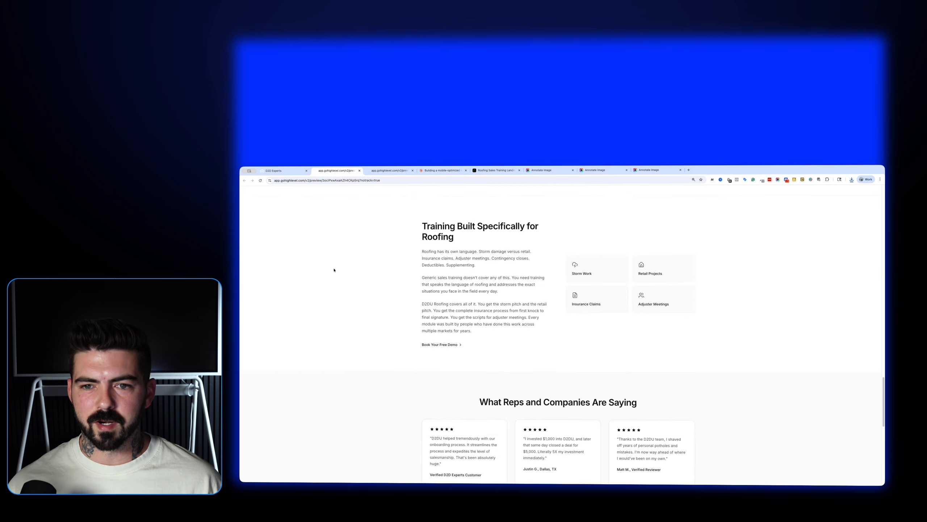
scroll(334, 270, "up", 8)
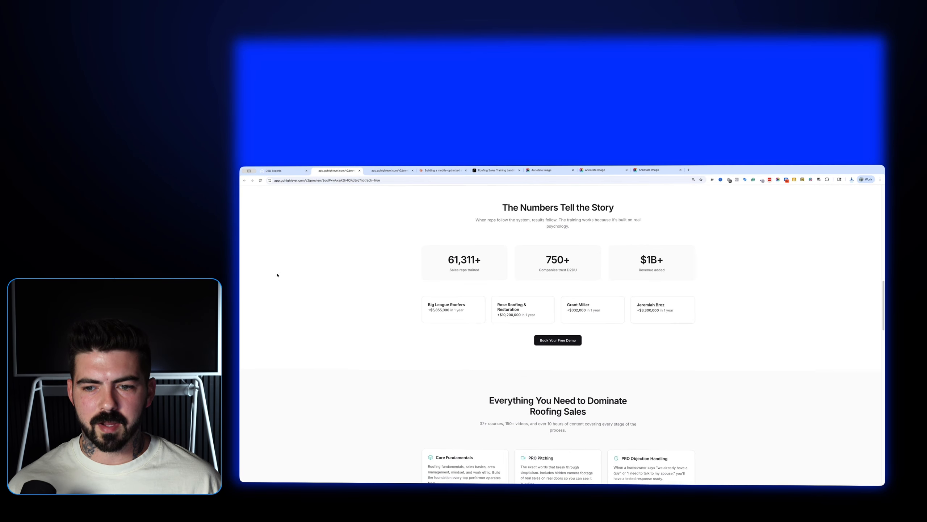
left_click_drag(240, 279, 242, 192)
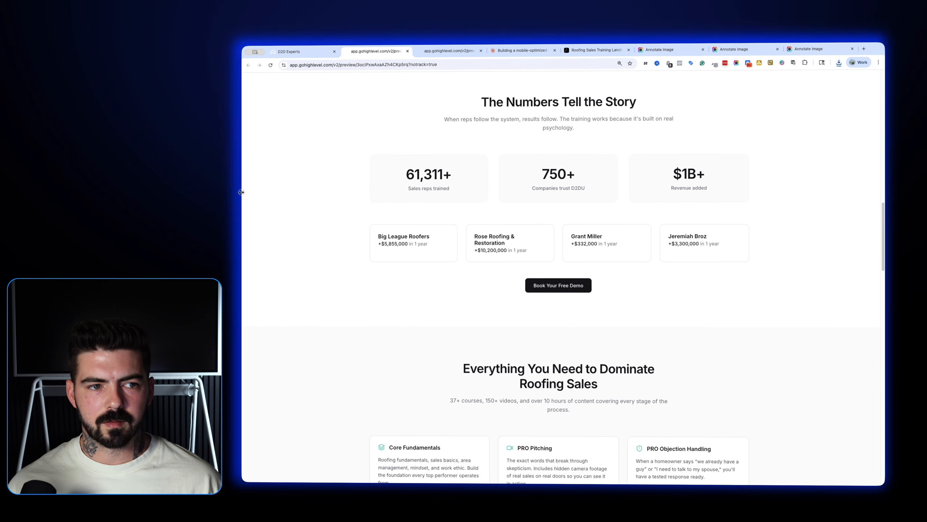
scroll(506, 276, "down", 10)
scroll(506, 277, "down", 15)
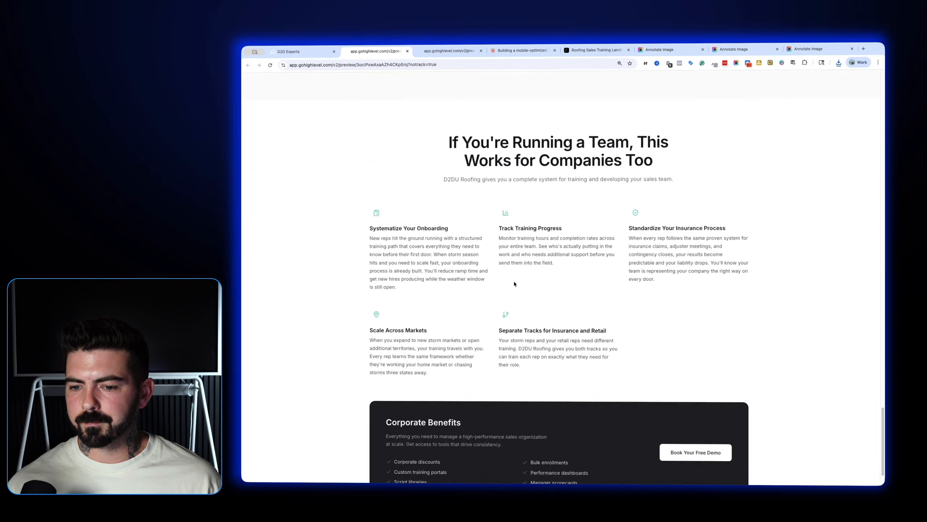
Return to the GoHighLevel page builder and add a new section with a custom Code element below the page's last section
left_click(318, 52)
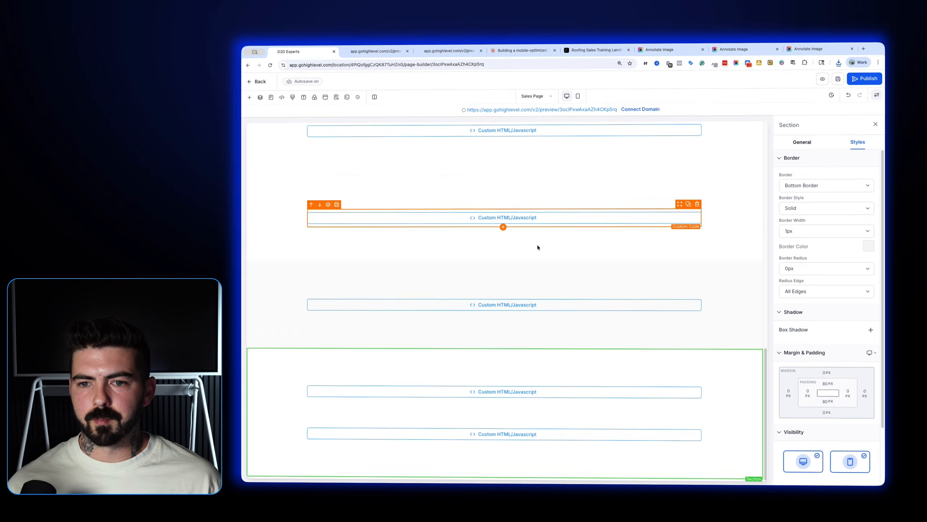
left_click(503, 477)
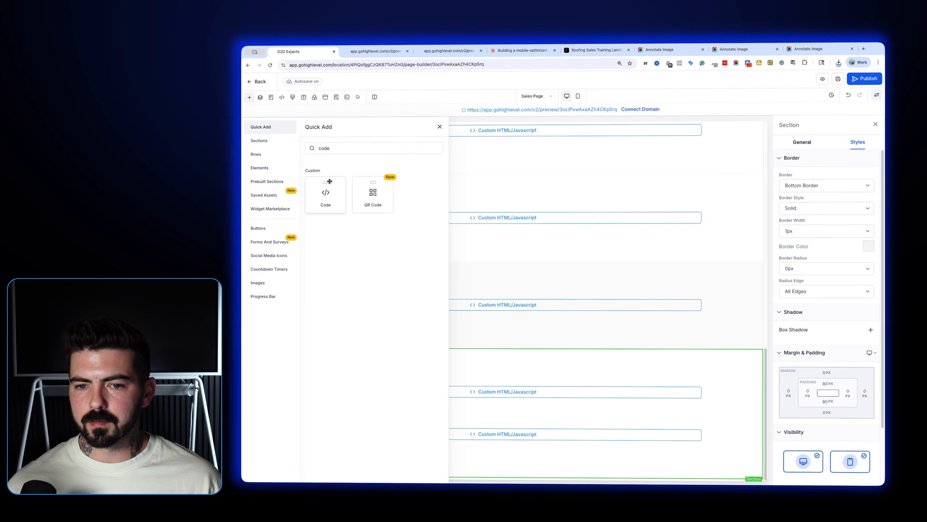
left_click(318, 196)
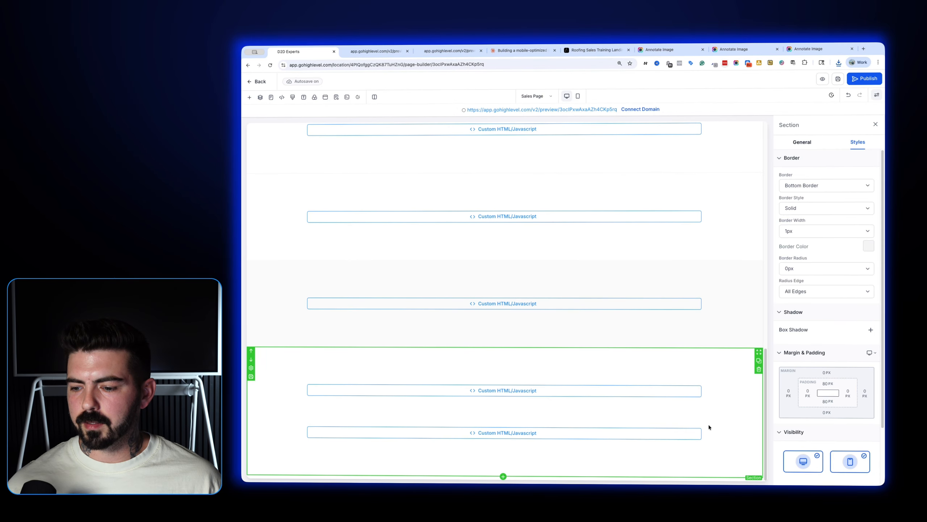
left_click(503, 476)
left_click(318, 197)
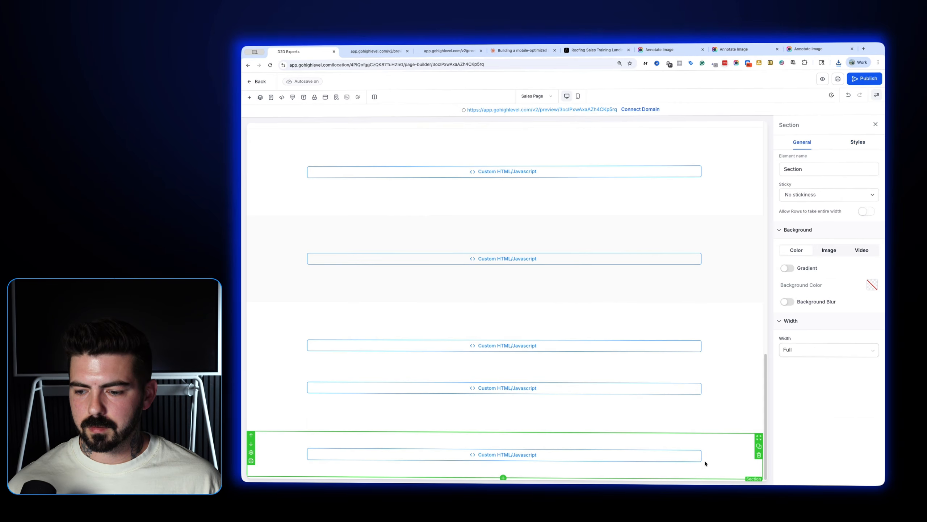
Set the new section's top and bottom padding to 80 px and save the page
left_click(858, 141)
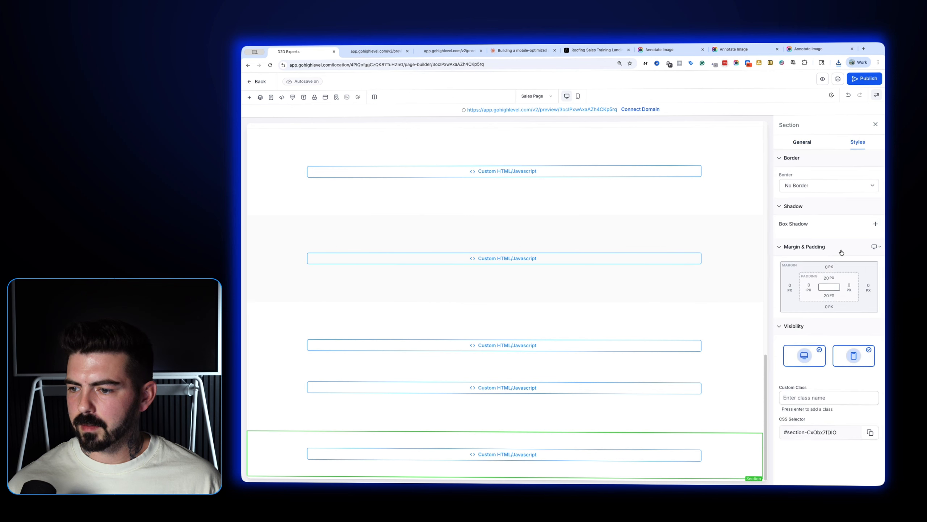
left_click(829, 277)
left_click(810, 320)
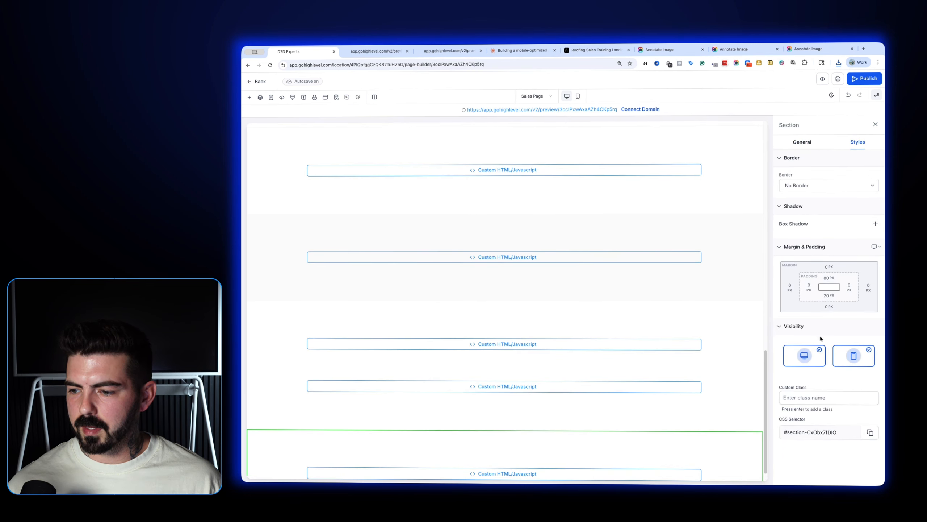
left_click(830, 295)
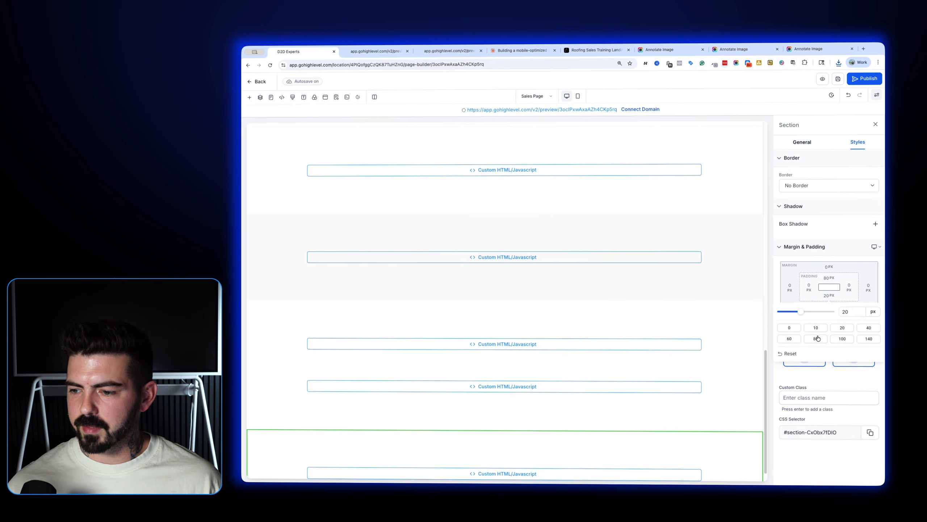
left_click(841, 80)
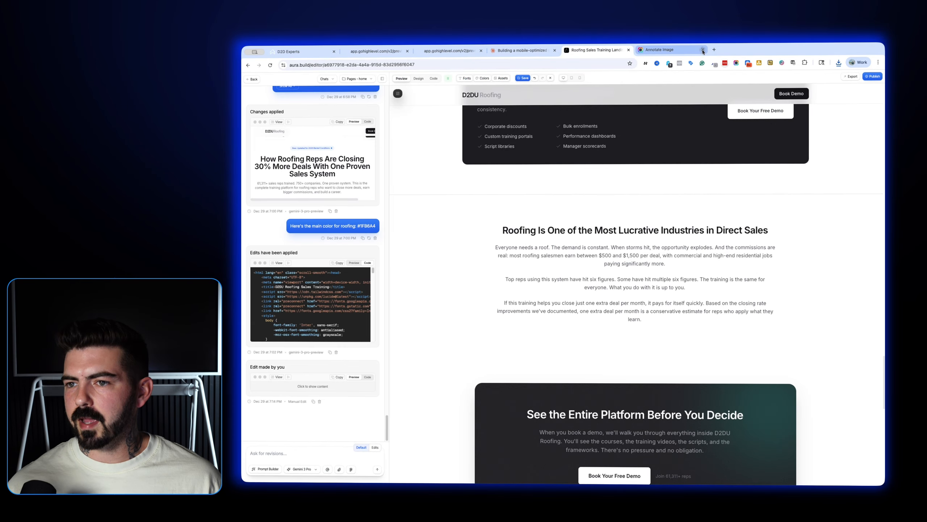
Close the leftover screenshot tab, attach the newest downloaded screenshot to the Claude chat and send it with "Next section please"
left_click(704, 51)
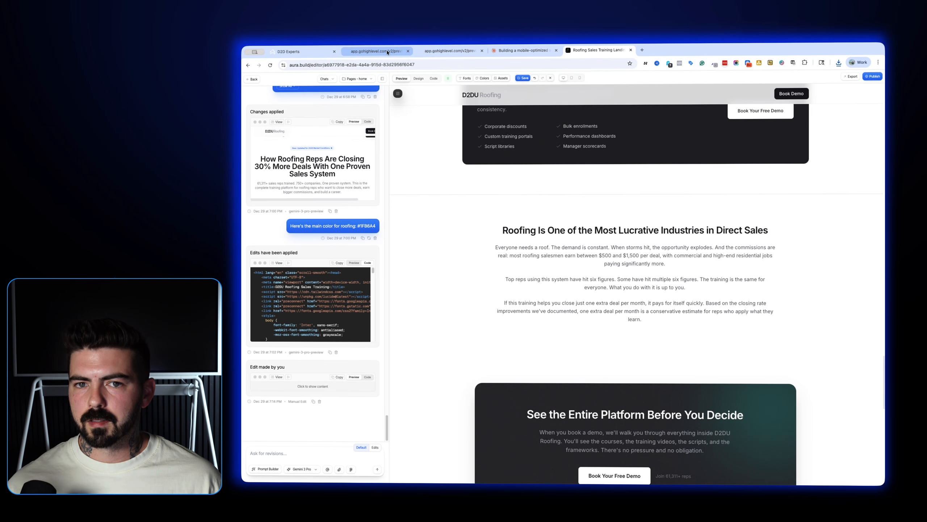
left_click(522, 50)
left_click(838, 63)
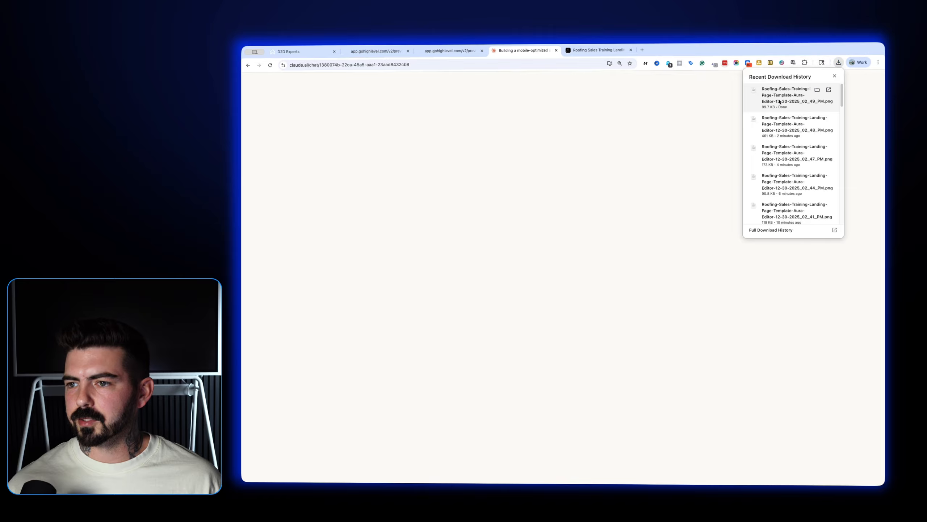
left_click_drag(577, 311, 456, 436)
type("Ne")
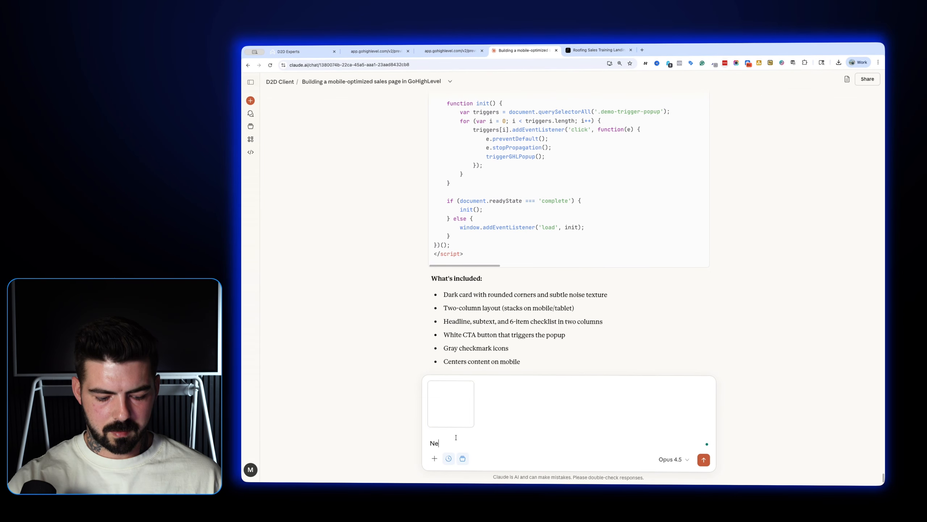
type("xt section please")
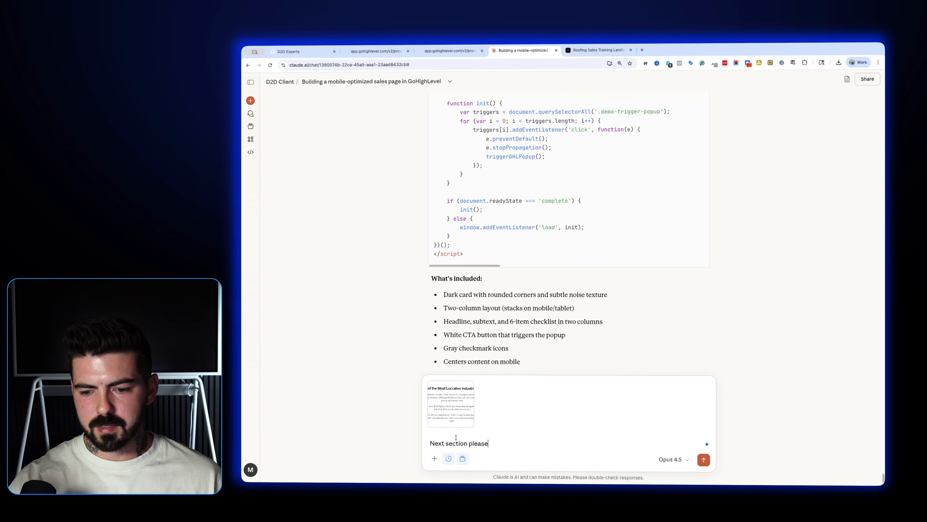
key("Return")
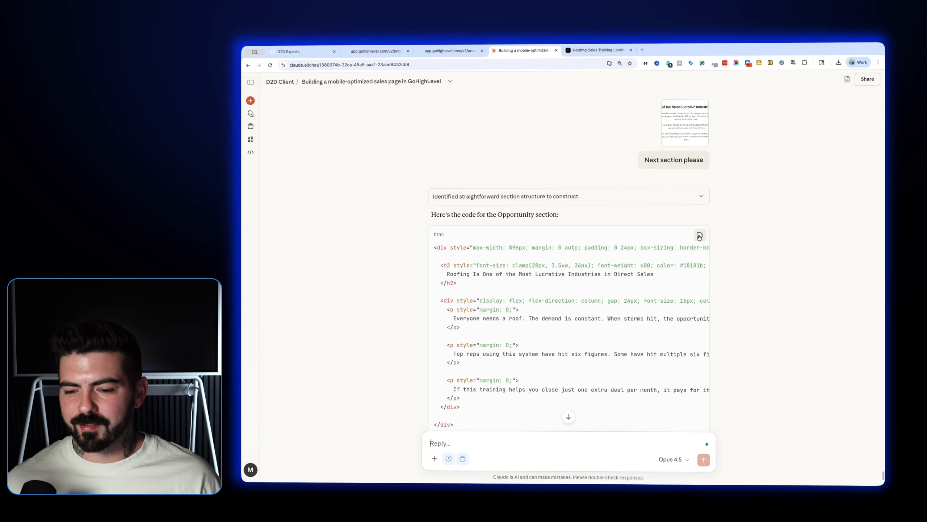
Copy Claude's Opportunity section HTML into the new section's custom code element in GoHighLevel and save the code
scroll(738, 279, "down", 5)
scroll(731, 276, "up", 5)
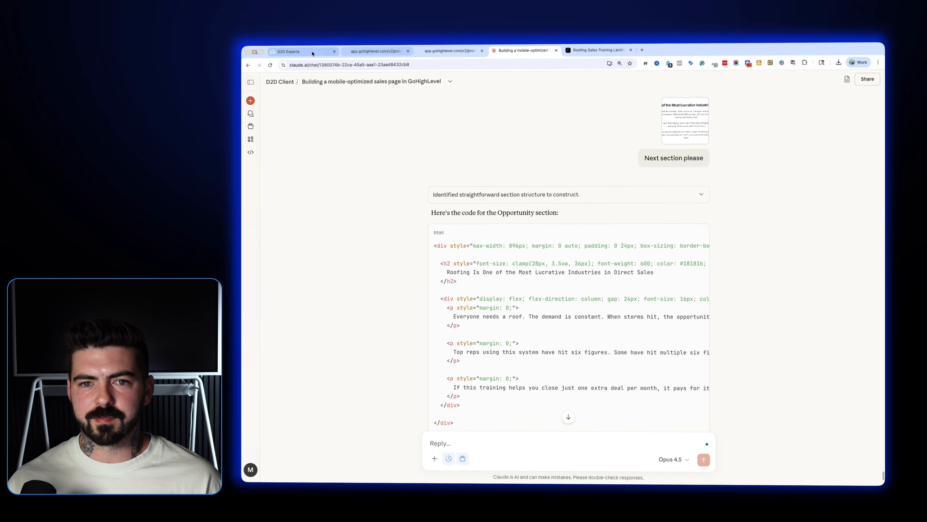
left_click(296, 52)
scroll(624, 421, "down", 1)
left_click(625, 435)
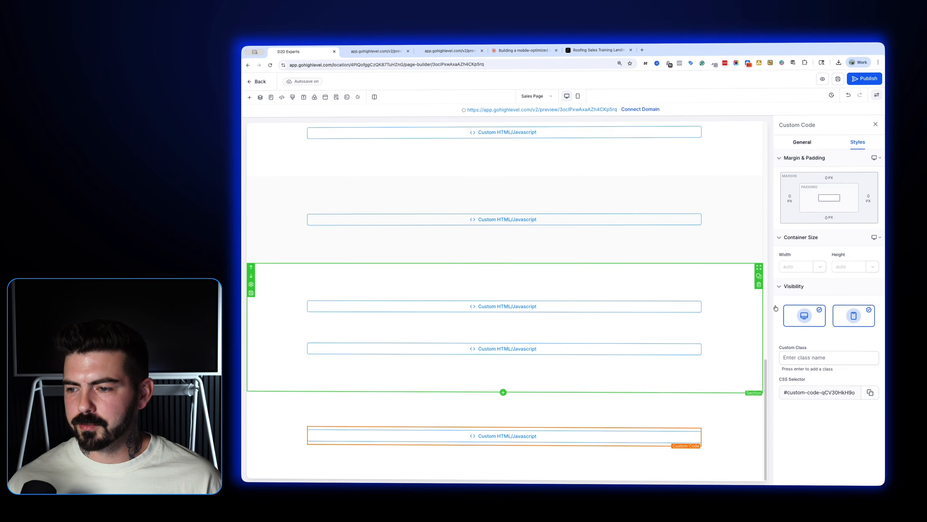
left_click(804, 143)
left_click(828, 191)
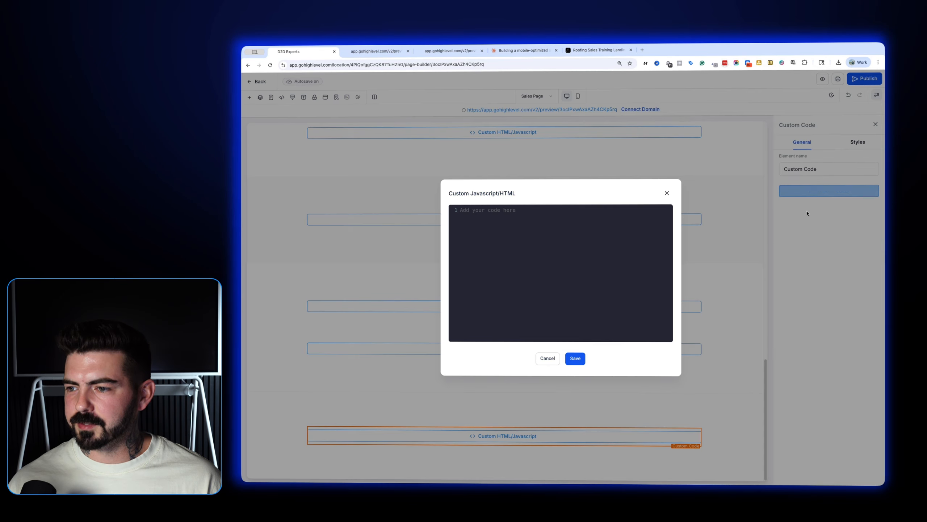
left_click(575, 252)
key("ctrl+v")
left_click(575, 358)
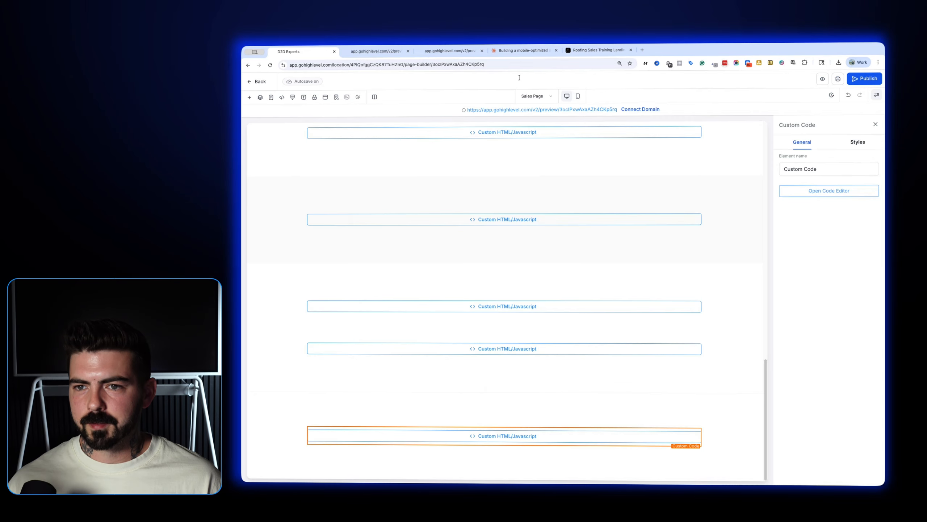
Capture the "See the Entire Platform Before You Decide" card of the source design and save it to Downloads
left_click(584, 53)
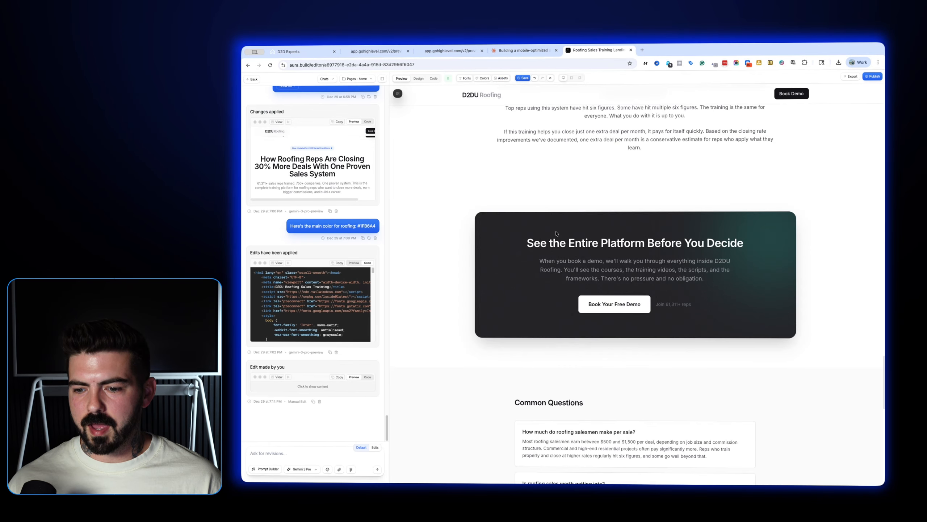
scroll(573, 244, "up", 2)
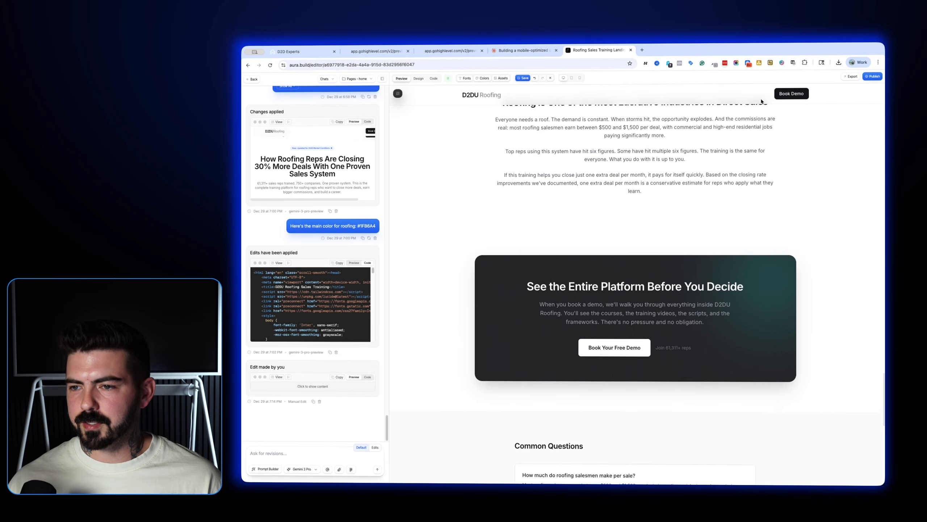
left_click(721, 111)
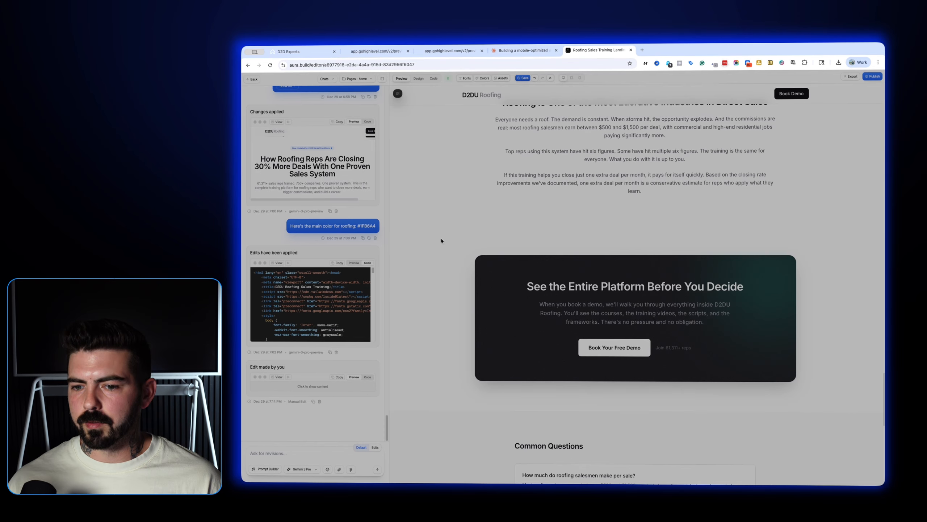
left_click_drag(773, 375, 824, 401)
left_click(718, 105)
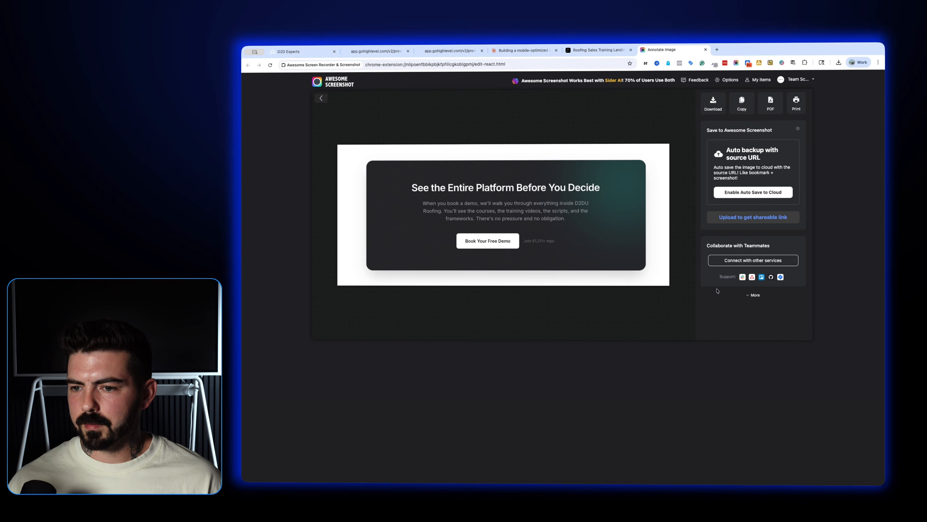
key("Return")
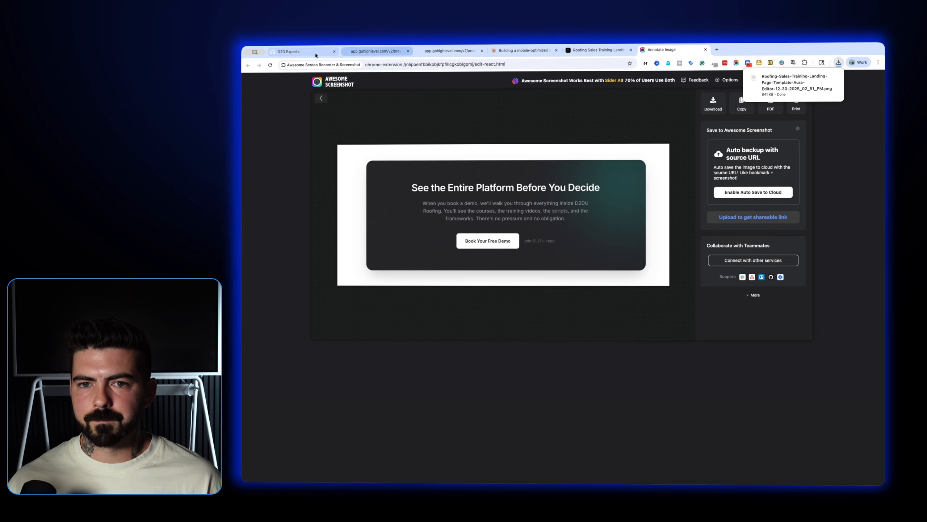
Duplicate the last section's custom code element in GoHighLevel and open the copied row's top margin for editing
left_click(312, 54)
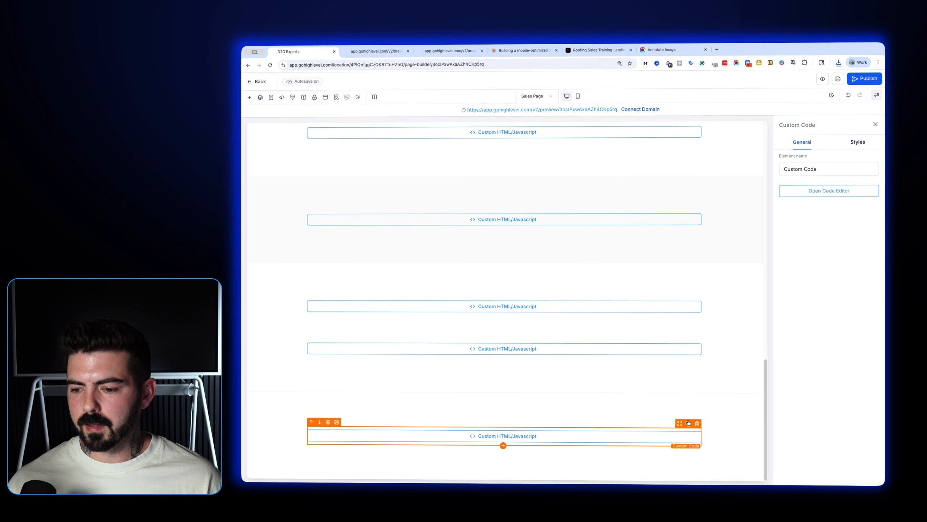
left_click(688, 423)
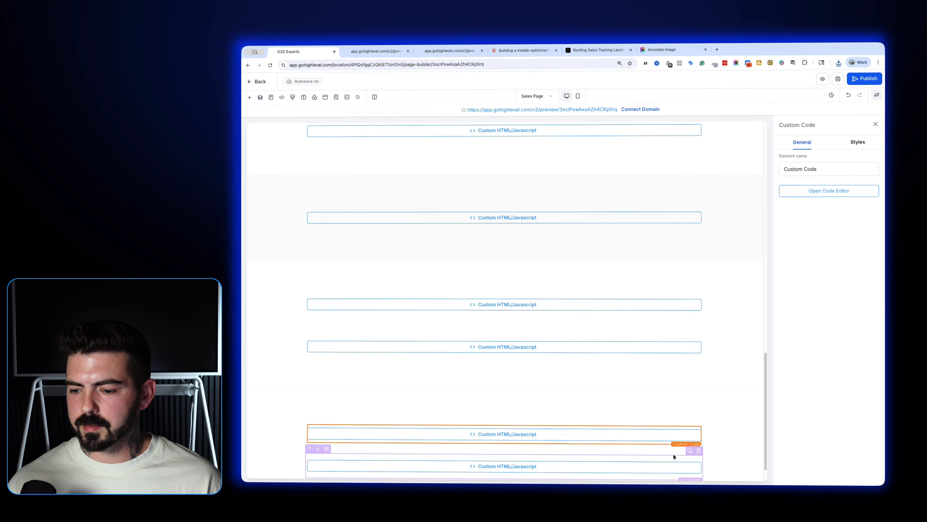
left_click(674, 456)
left_click(856, 142)
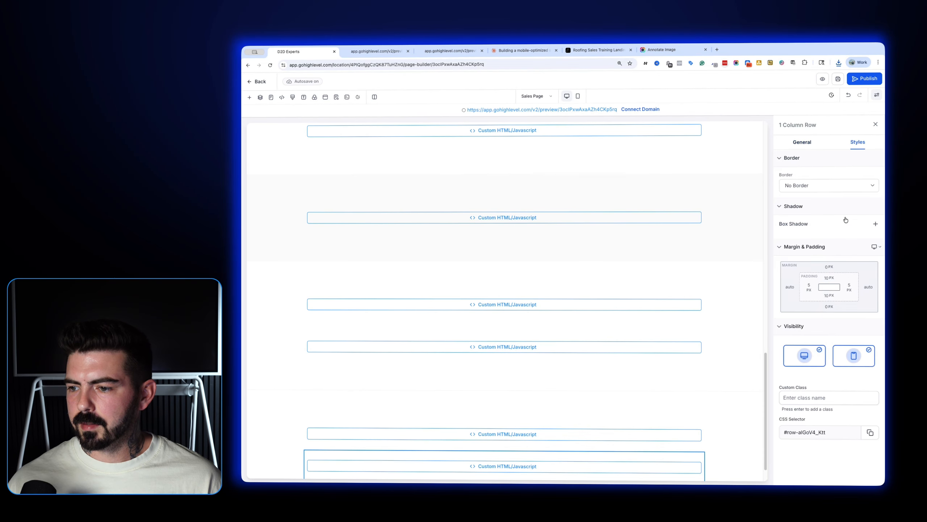
left_click(828, 272)
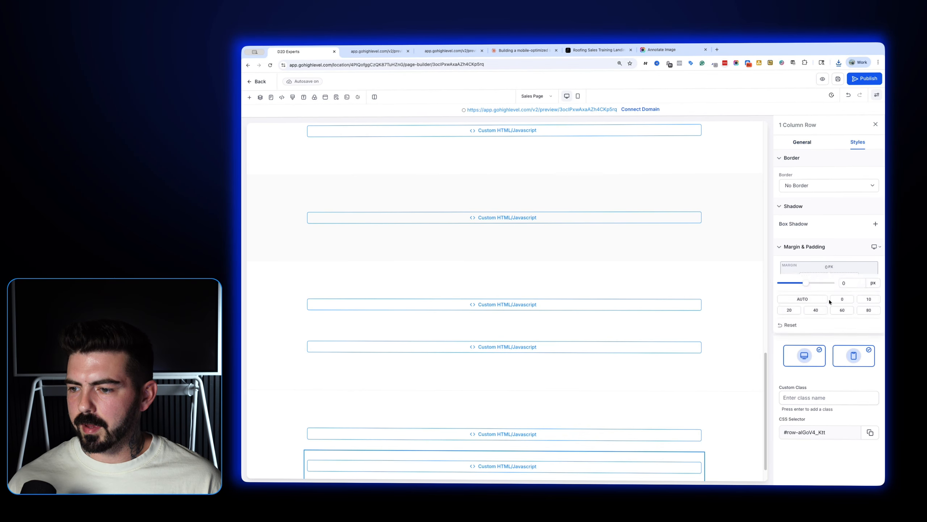
left_click(740, 393)
Attach the newly downloaded platform card screenshot to the Claude chat and send it with "Next section"
left_click(521, 54)
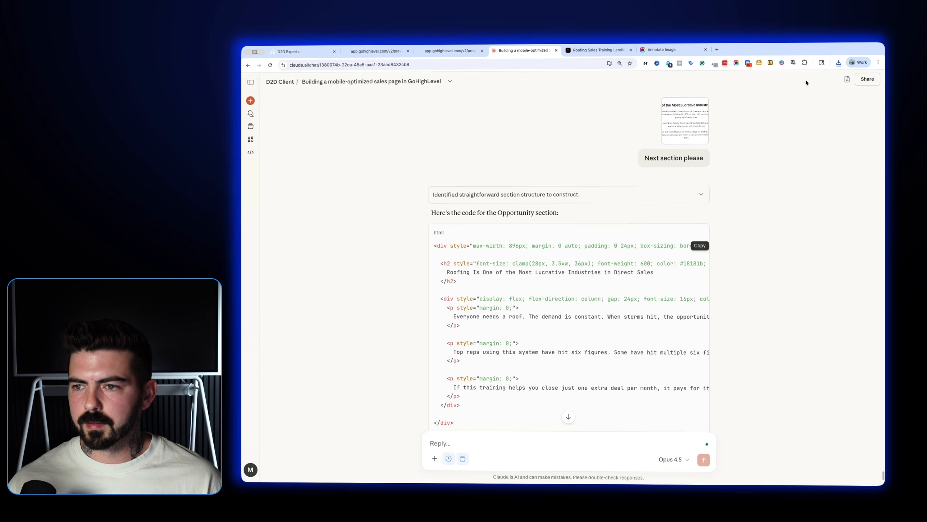
left_click(839, 64)
left_click_drag(788, 95, 469, 443)
type("Next s")
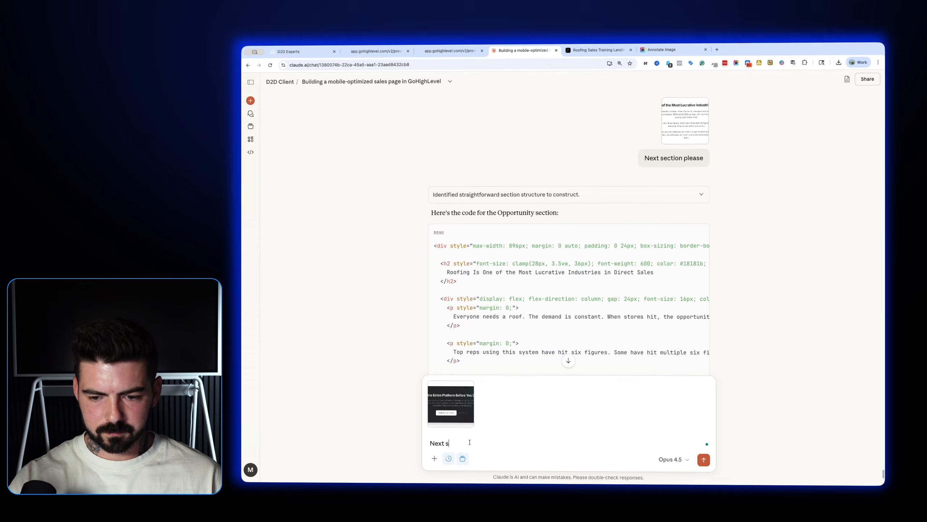
type("ection")
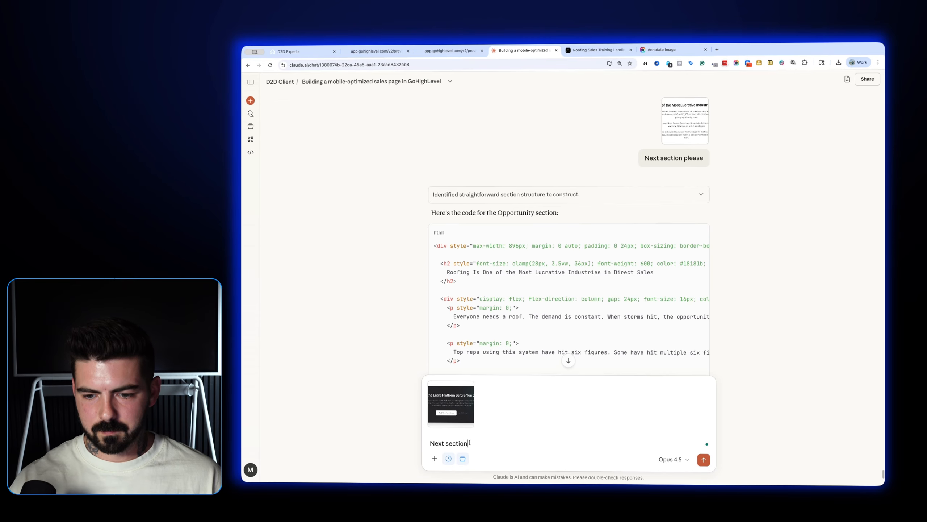
key("Return")
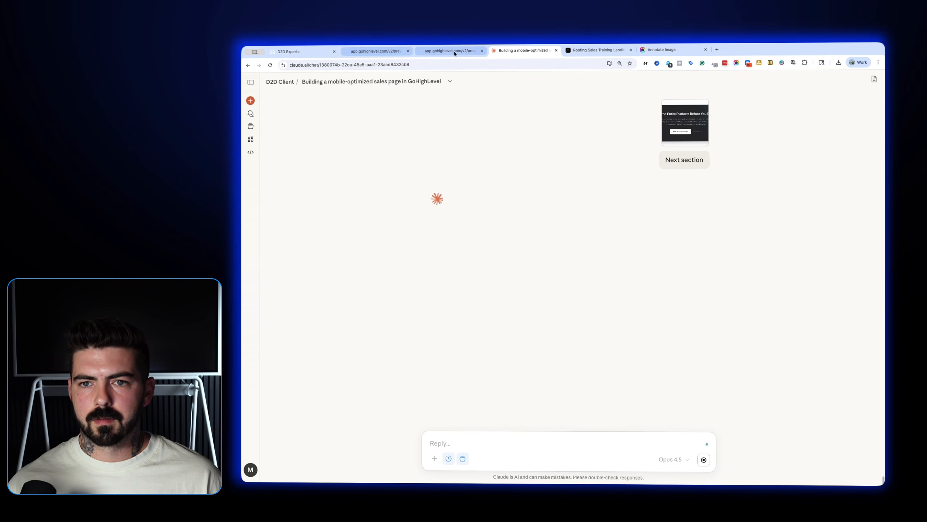
Close the old preview and screenshot tabs, and examine the source design's remaining sections from the Common Questions down to the footer
left_click(482, 50)
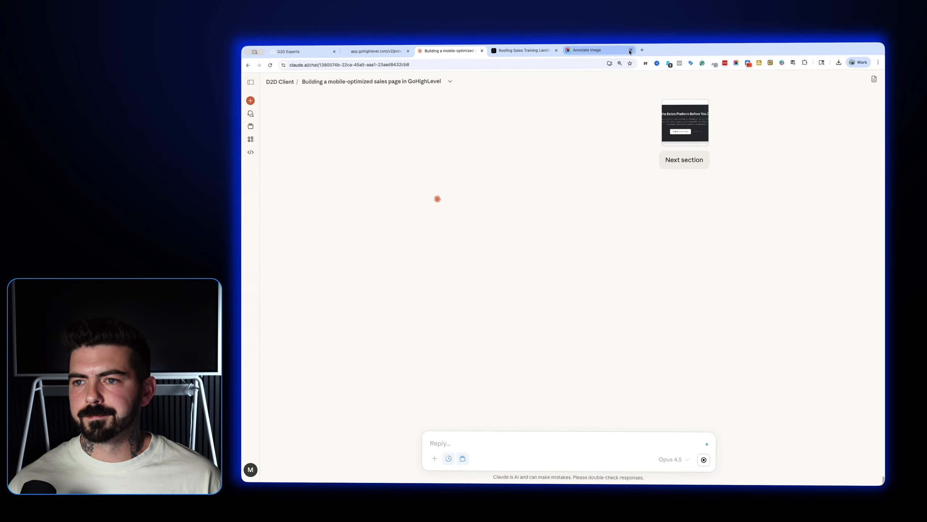
left_click(631, 50)
left_click(536, 51)
scroll(588, 243, "down", 8)
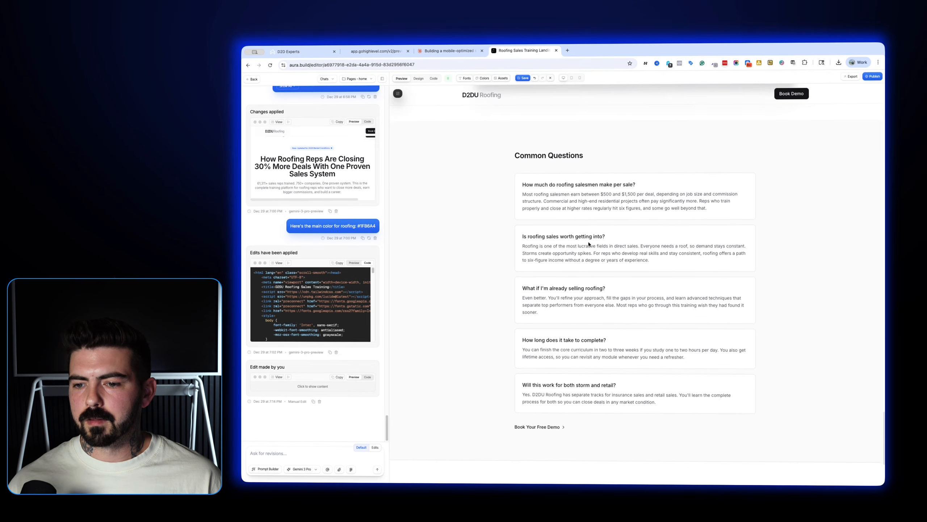
scroll(599, 331, "down", 4)
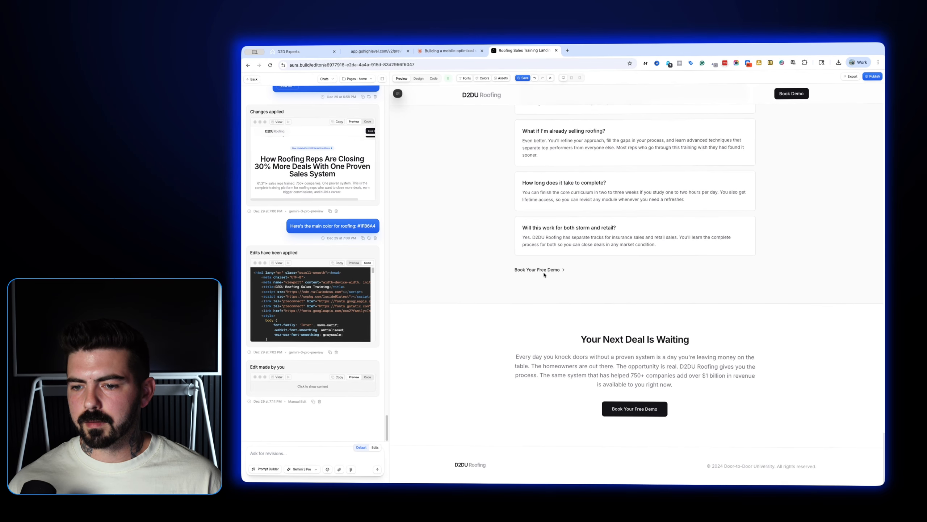
scroll(613, 276, "up", 4)
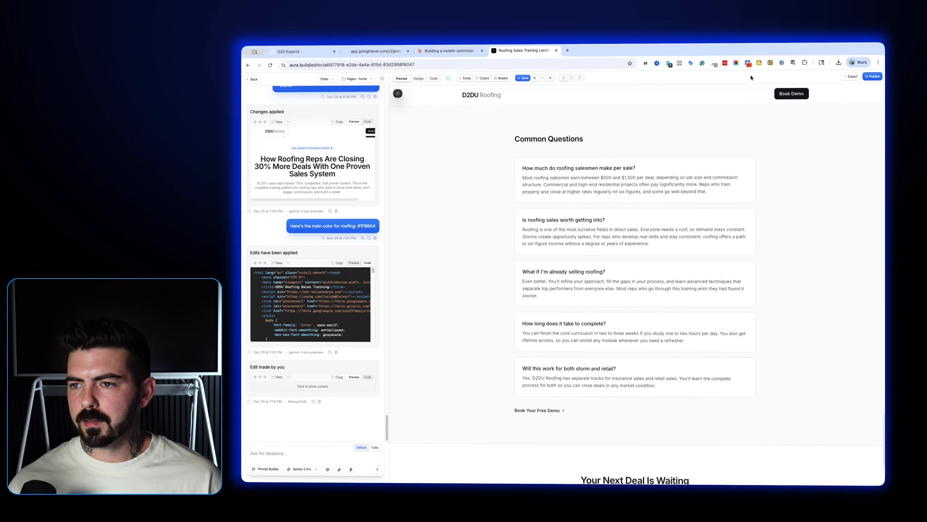
scroll(688, 175, "up", 10)
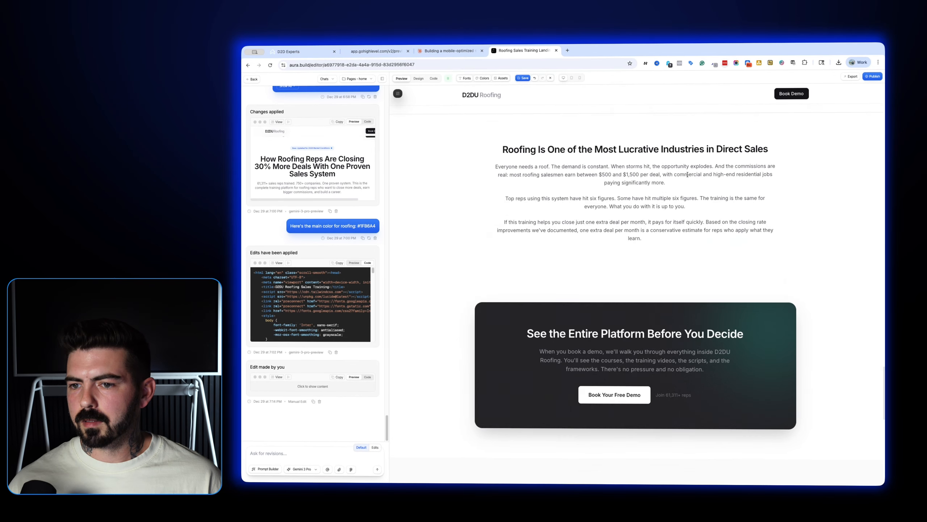
Capture the Common Questions section of the source design, from its heading through the "Book Your Free Demo" link, and save it to Downloads
scroll(688, 174, "up", 15)
scroll(669, 195, "down", 20)
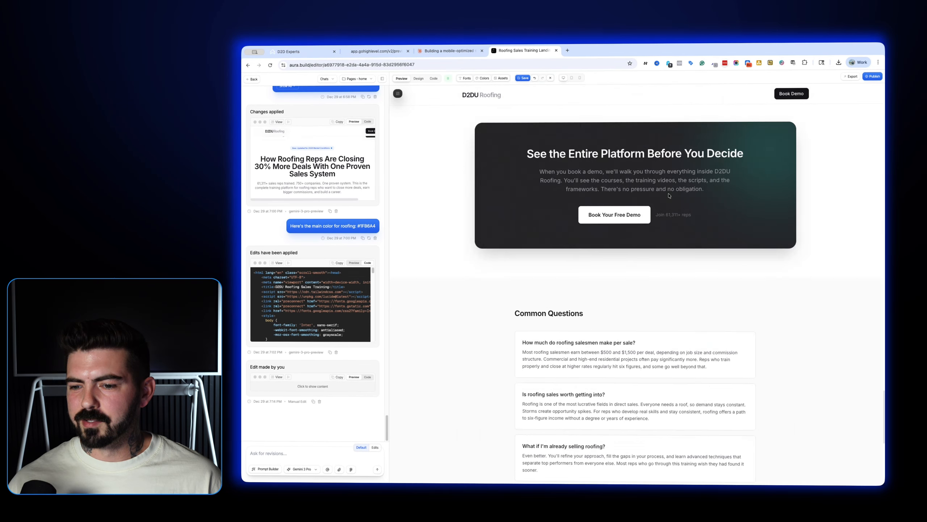
scroll(669, 195, "down", 5)
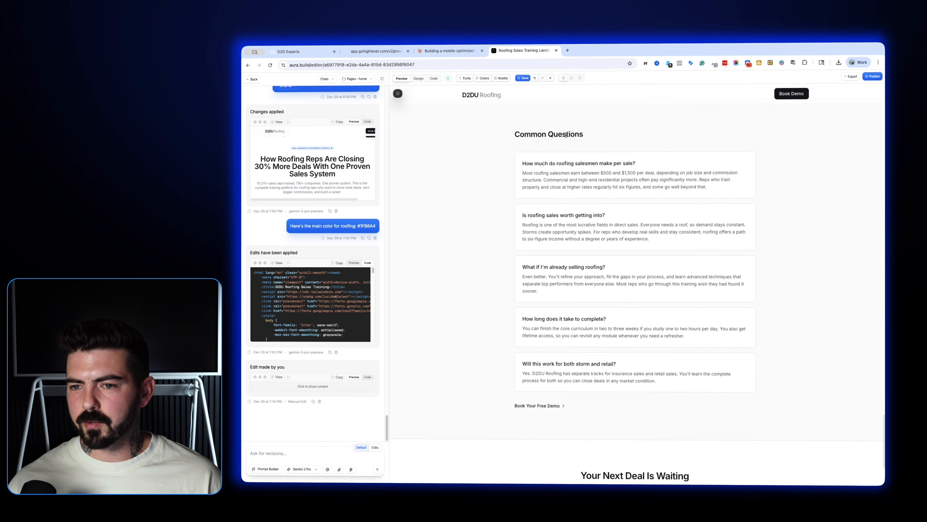
scroll(565, 135, "down", 2)
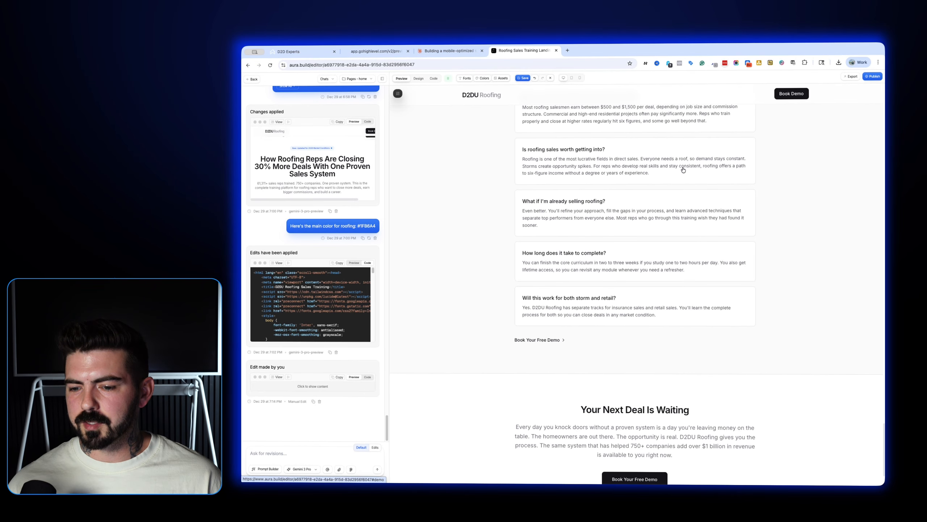
scroll(735, 125, "up", 2)
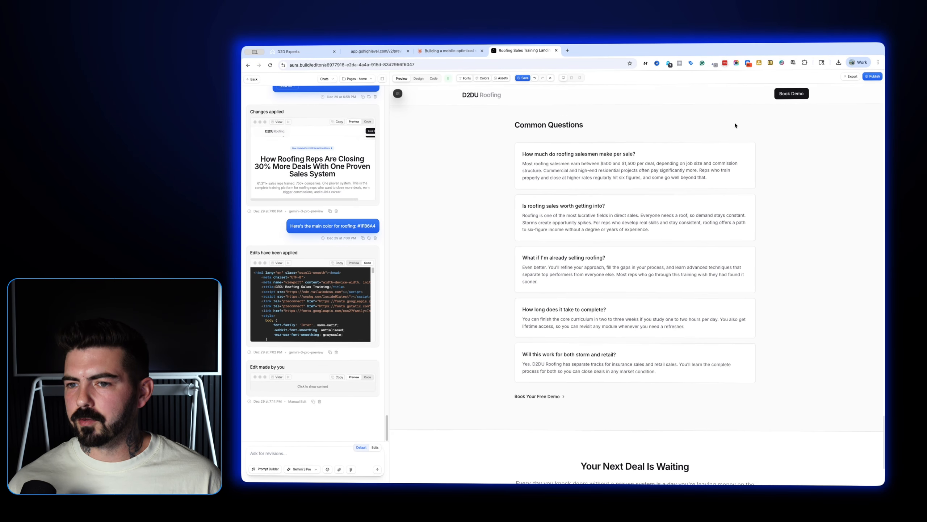
left_click(737, 63)
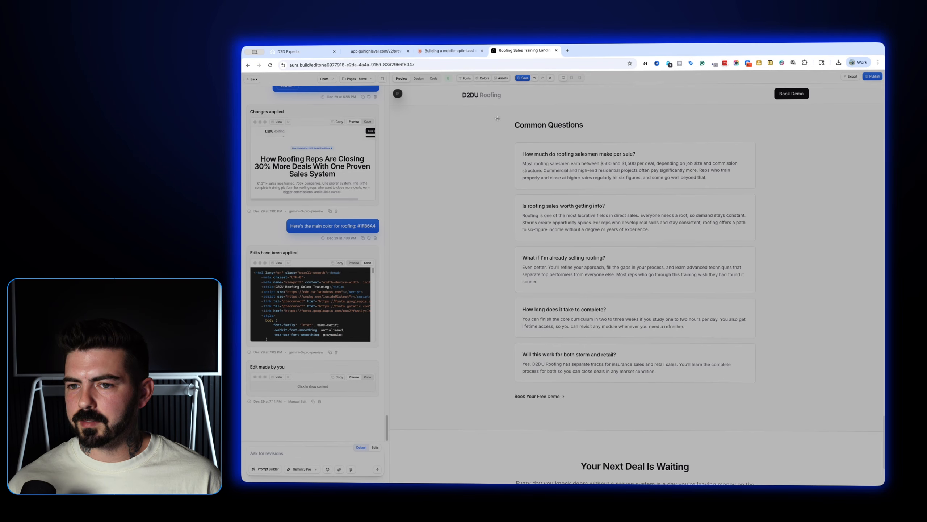
mouse_move(494, 114)
left_mouse_down()
mouse_move(765, 417)
mouse_move(780, 418)
left_mouse_up()
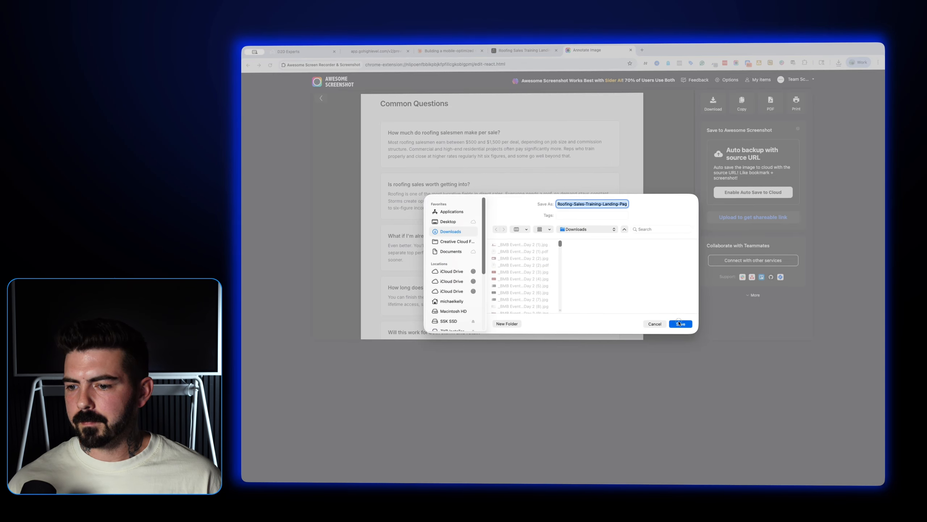
left_click(680, 323)
Attach the new screenshot to the Claude chat and send "Next section. Let's center the headline and the button so it doesn't look weird af"
left_click(449, 50)
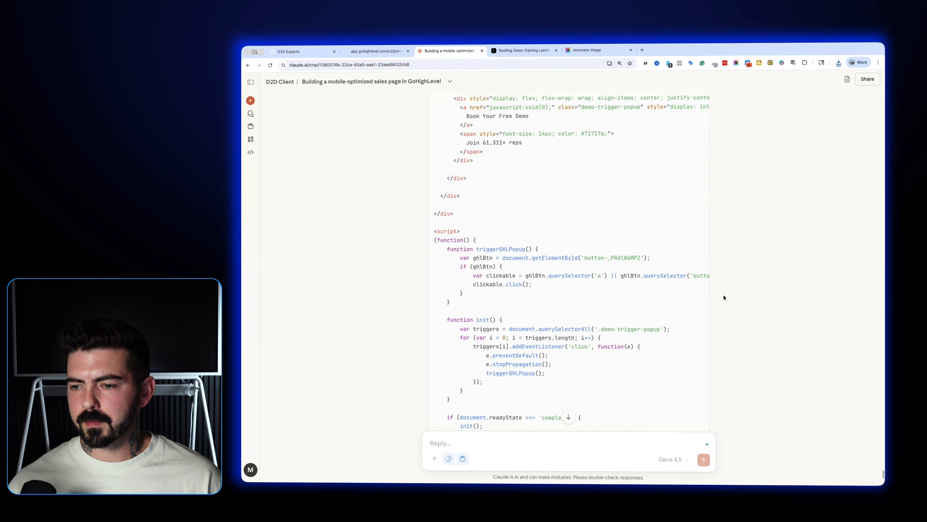
scroll(712, 271, "up", 10)
scroll(709, 256, "up", 5)
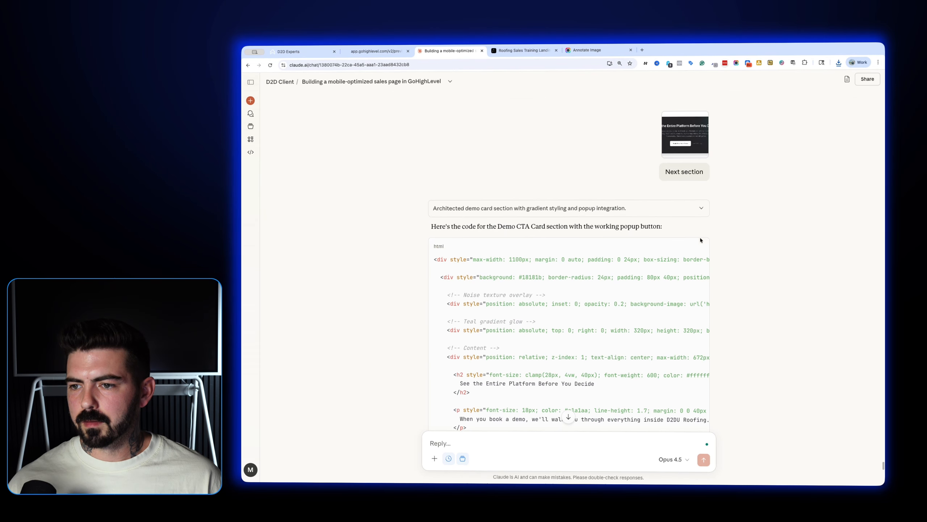
left_click(839, 62)
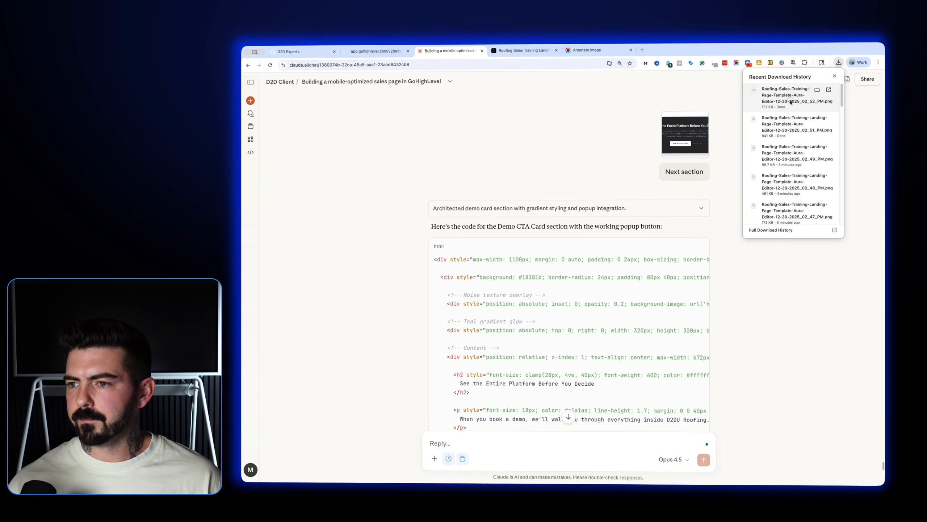
left_click_drag(797, 98, 498, 458)
type("Next section. Let's center the headline and the button so it doesn't look weird af")
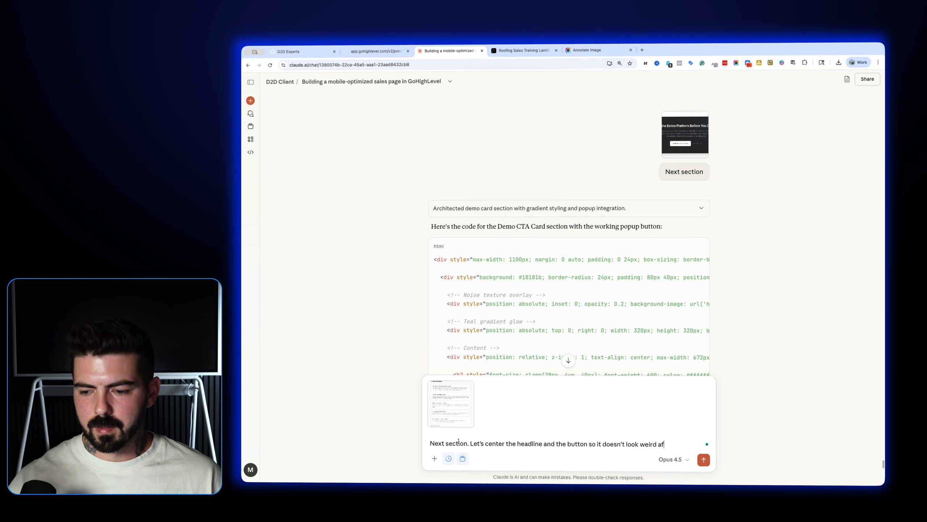
key("Return")
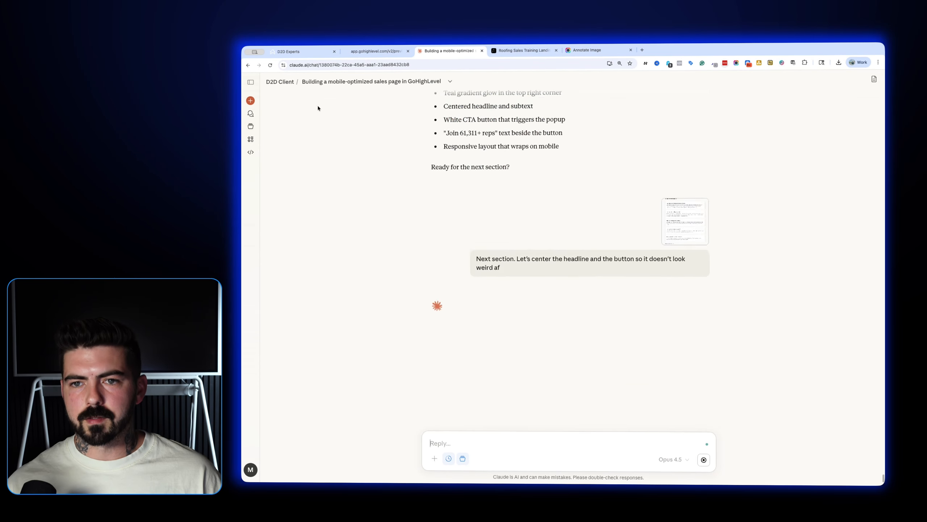
Replace the code in GoHighLevel's last custom code element with Claude's Demo CTA Card HTML and save it
left_click(310, 51)
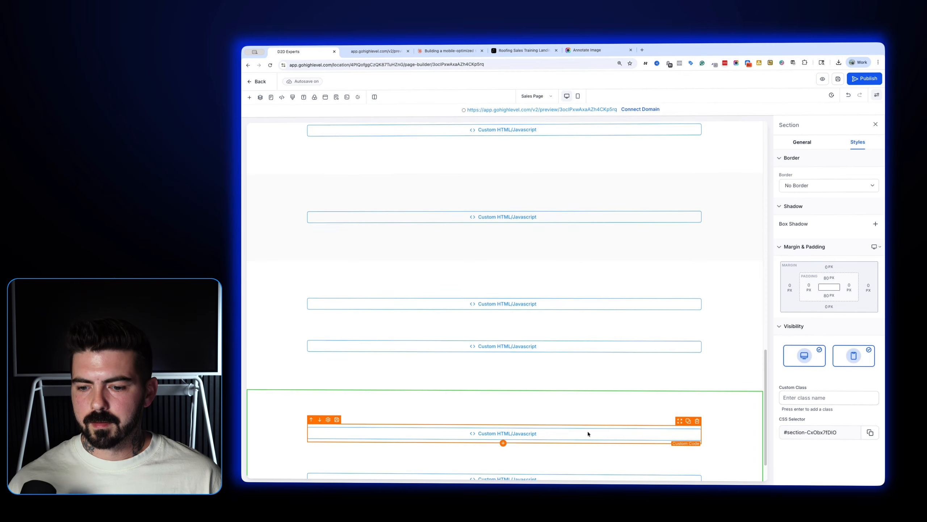
scroll(590, 433, "down", 2)
left_click(613, 438)
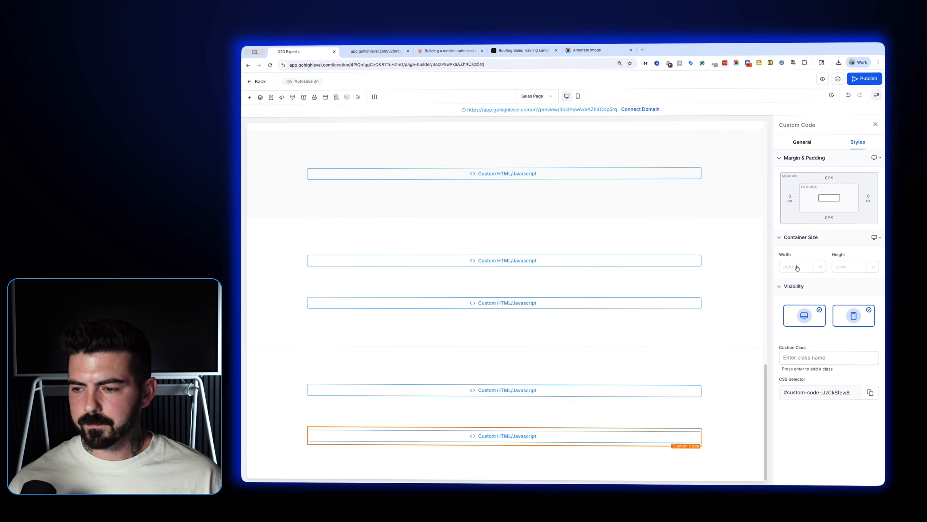
left_click(449, 51)
scroll(701, 116, "up", 5)
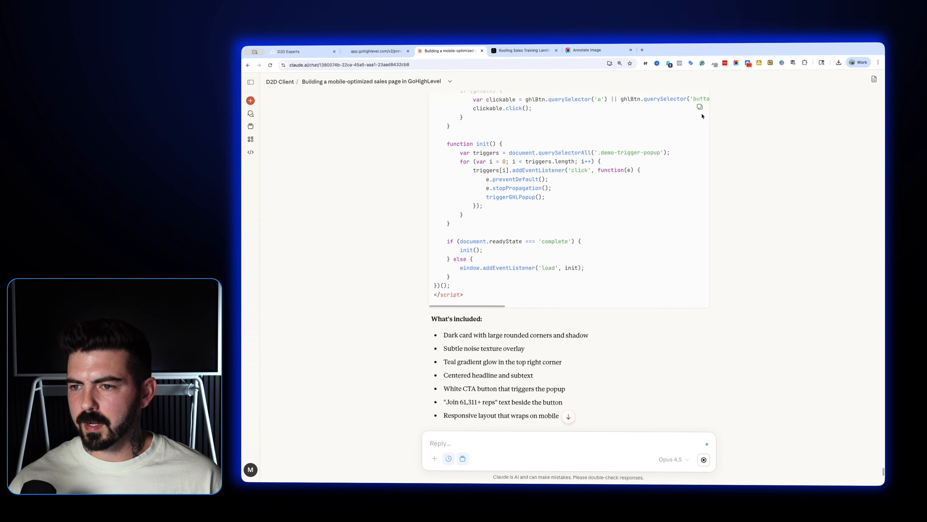
left_click(299, 52)
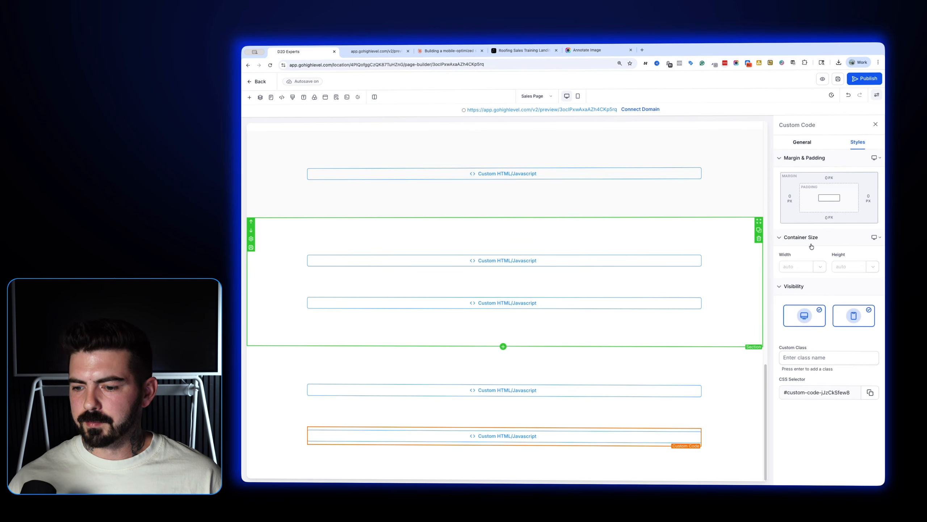
left_click(801, 142)
left_click(829, 191)
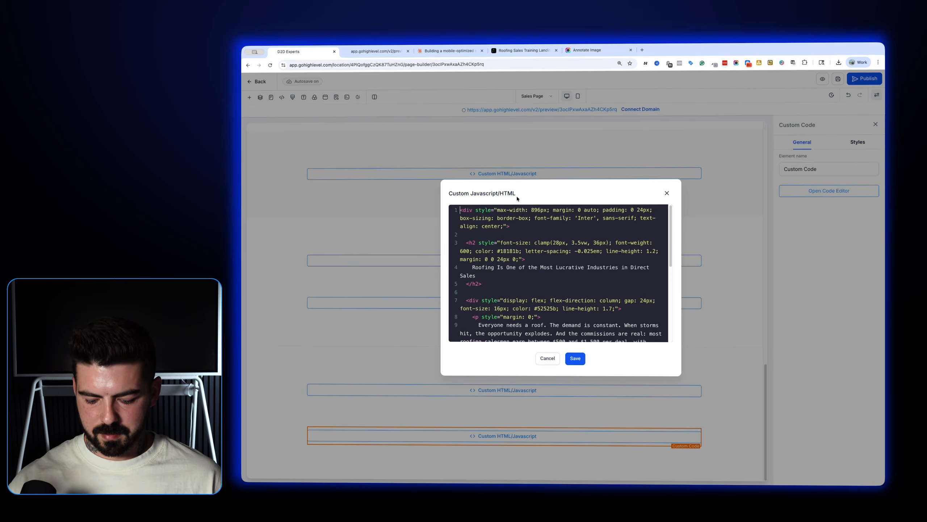
scroll(562, 278, "down", 15)
left_click(575, 359)
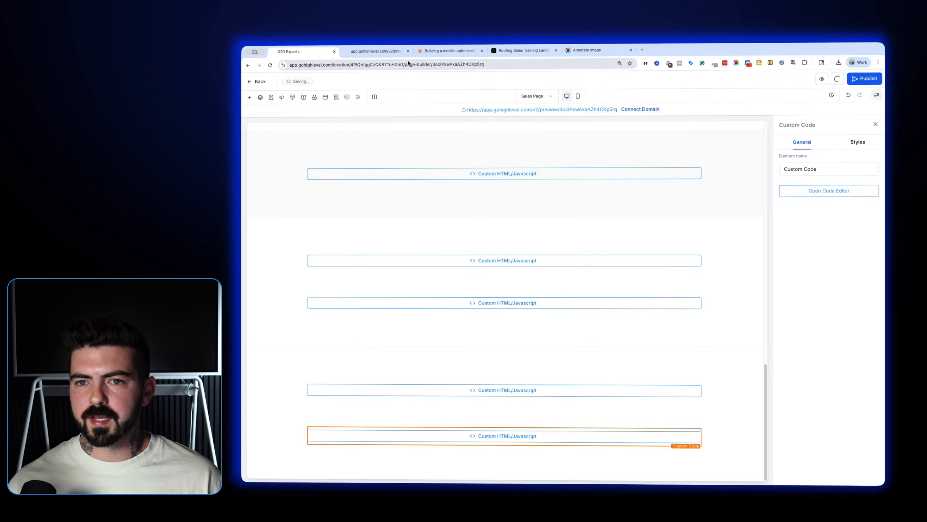
Replace the old preview with a fresh one and examine the headline wrapping in the Lucrative Industries section and the platform card
left_click(408, 51)
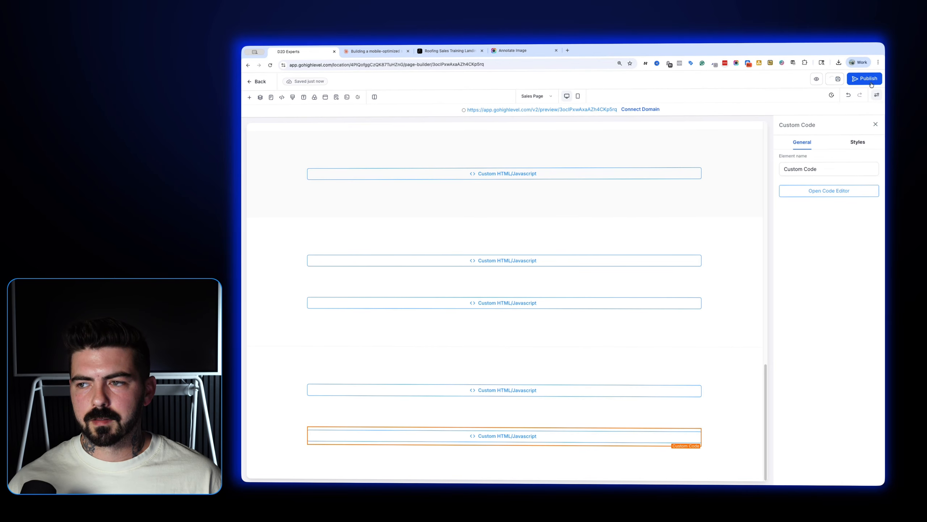
left_click(824, 80)
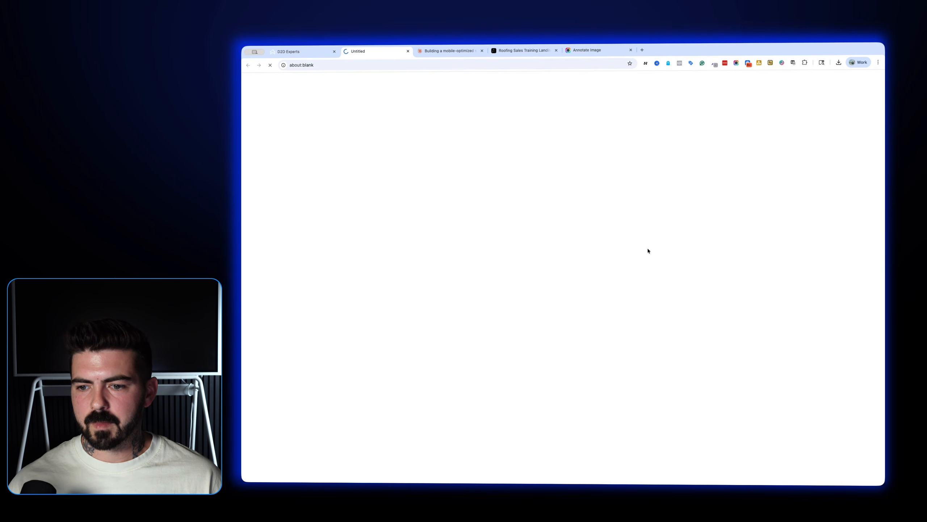
scroll(694, 283, "down", 15)
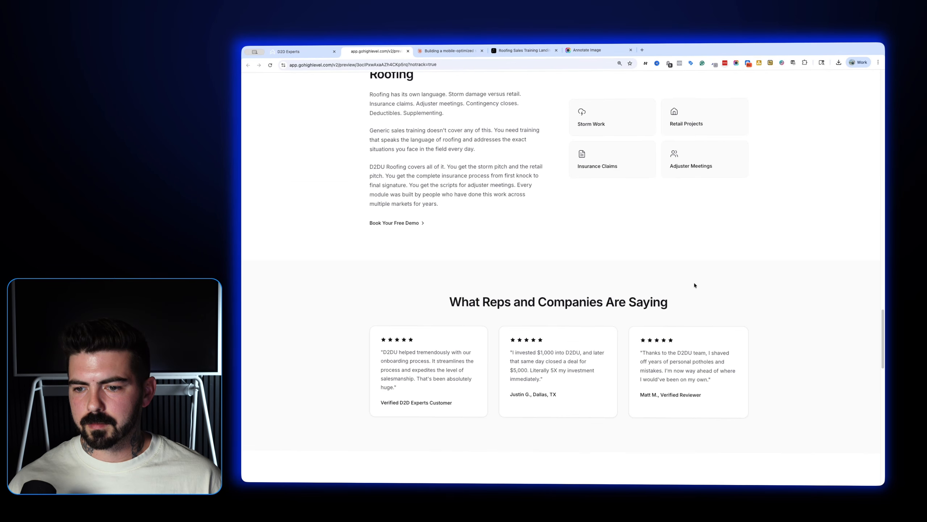
scroll(694, 285, "down", 15)
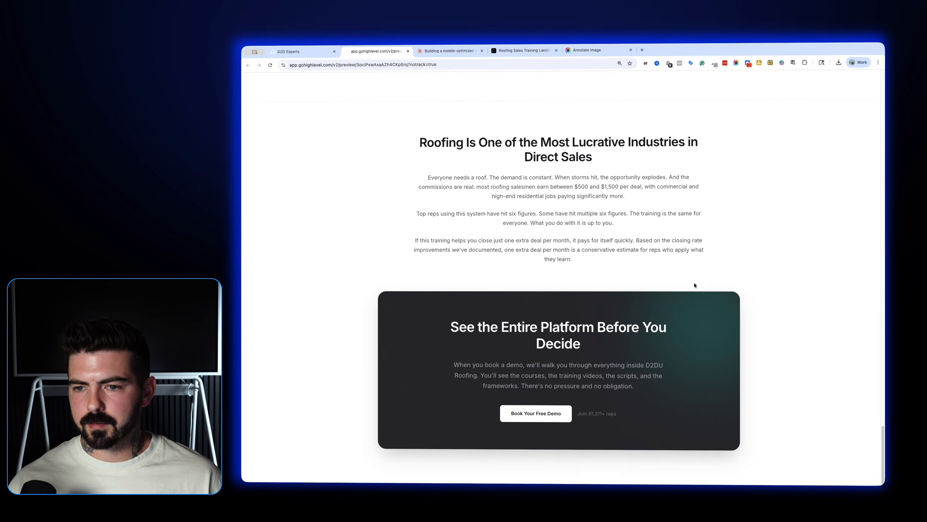
triple_click(556, 142)
left_click(459, 117)
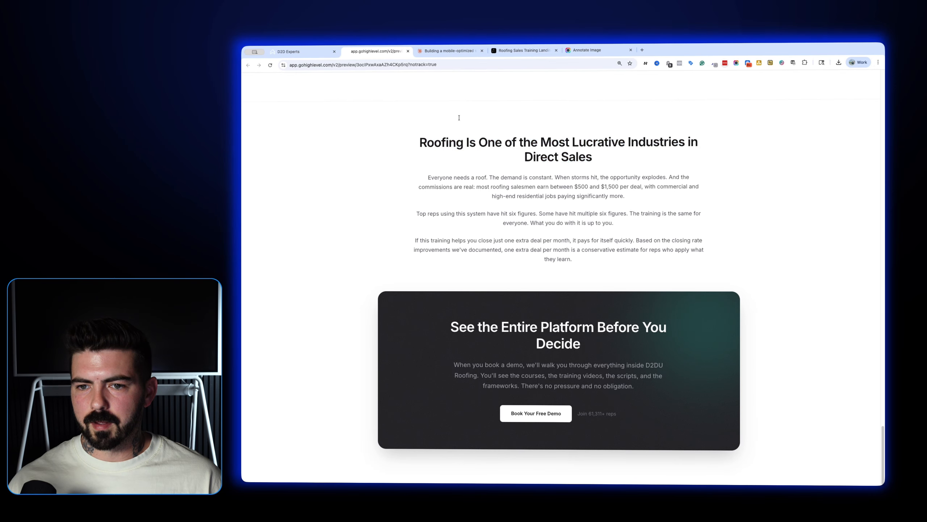
left_click_drag(418, 144, 606, 156)
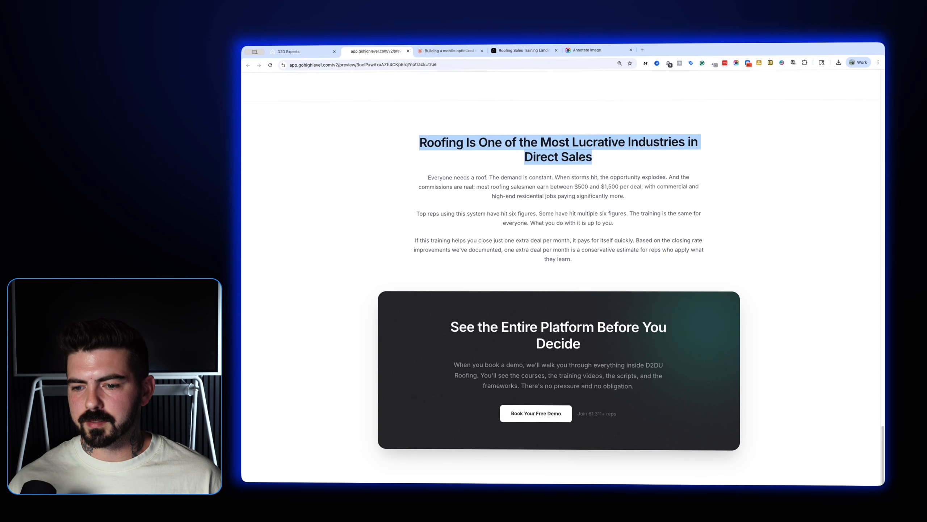
left_click(609, 238)
triple_click(574, 331)
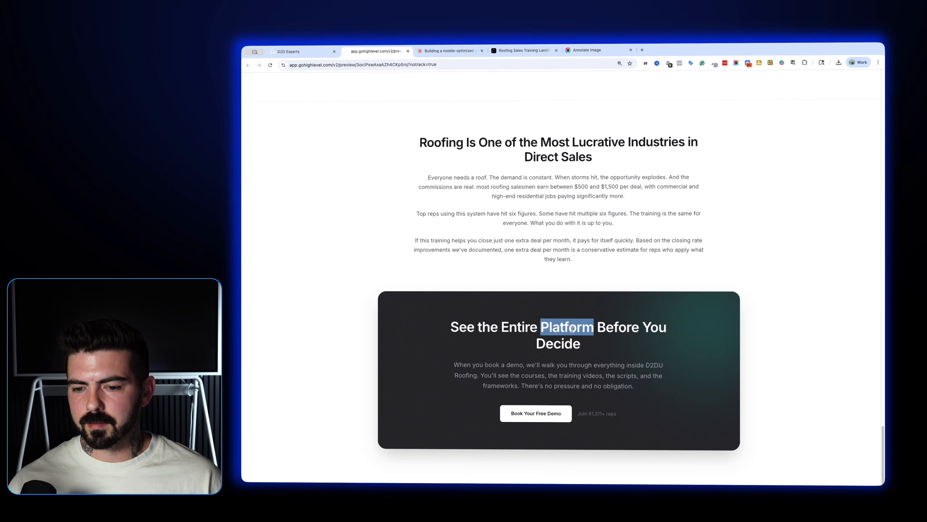
left_click(414, 250)
Add a new section with a custom code element at the end of the page in the GoHighLevel builder
left_click(314, 52)
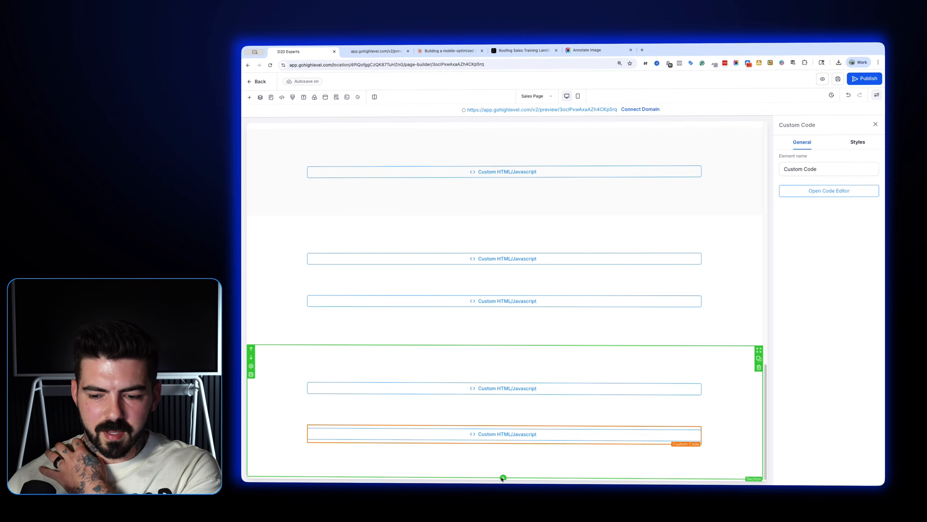
left_click(503, 478)
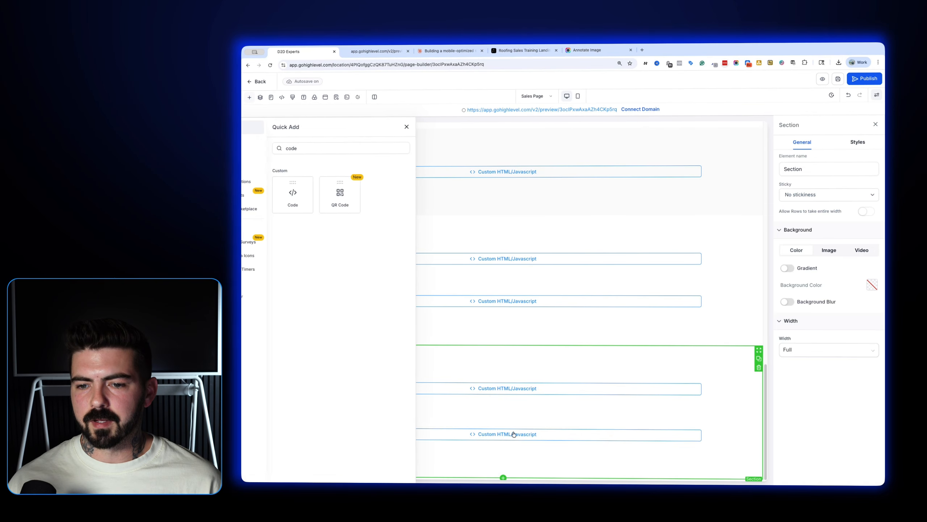
left_click(323, 192)
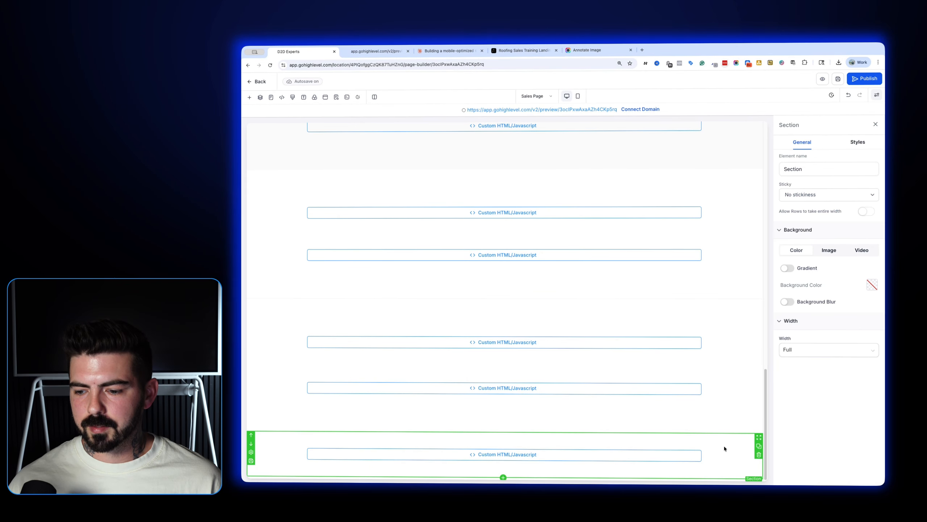
Set the new section's top and bottom padding to 80 px
left_click(855, 142)
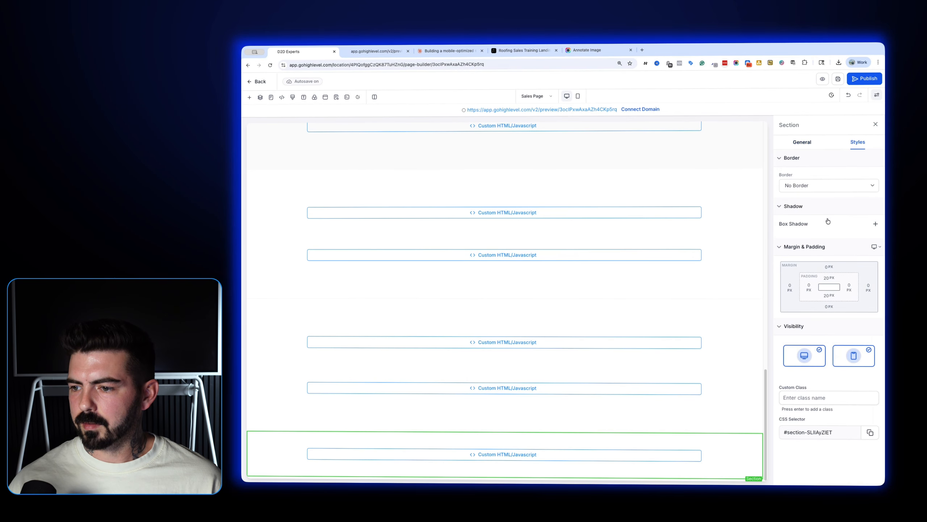
left_click(829, 276)
left_click(820, 321)
left_click(830, 279)
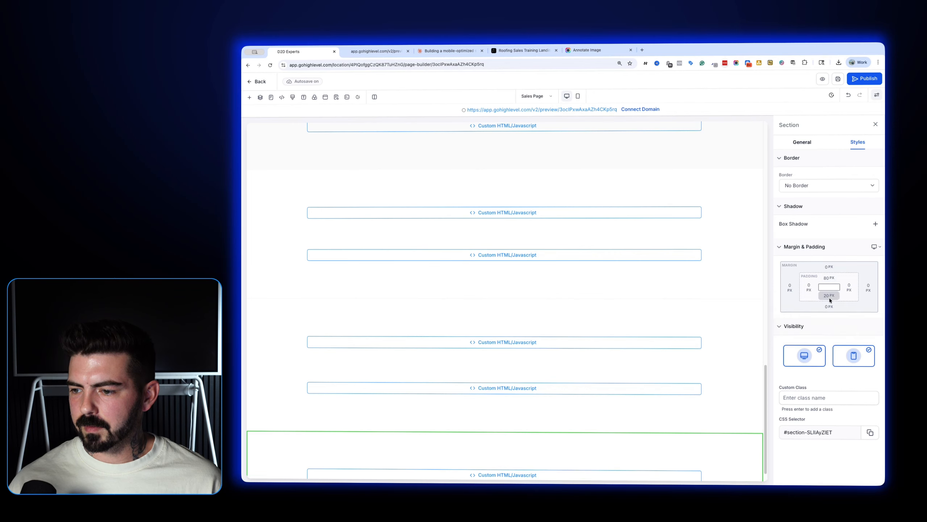
left_click(830, 296)
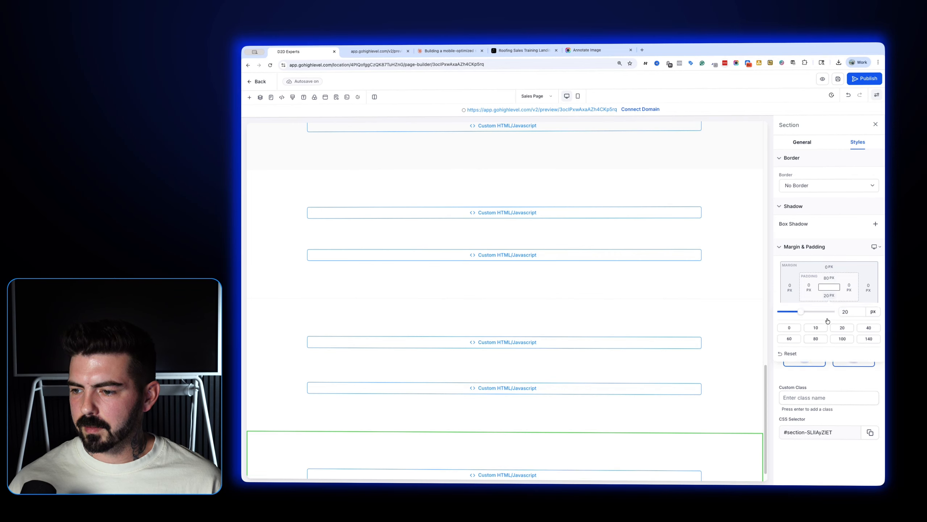
left_click(610, 451)
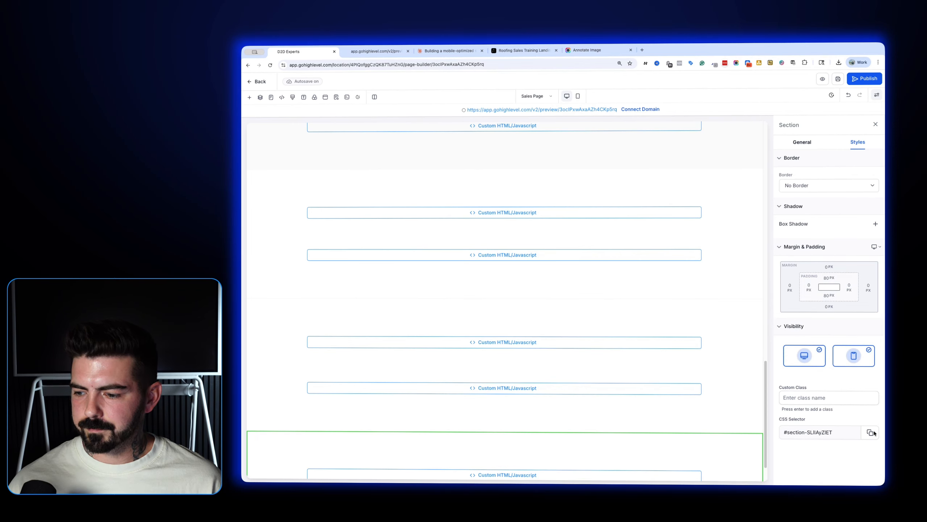
Add the new section's CSS selector #section-SLlIAyZlET to the custom CSS rule with the #fafafa background and save it
left_click(283, 97)
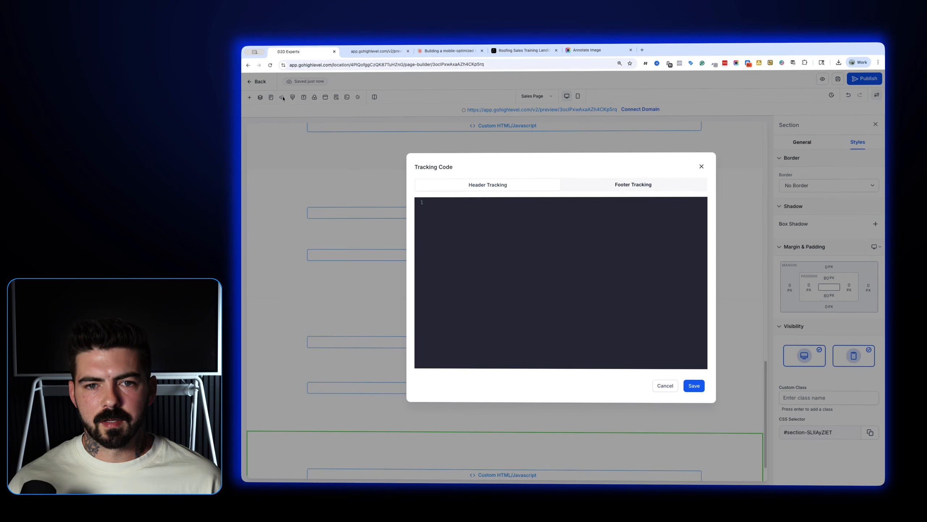
left_click(284, 97)
left_click(293, 97)
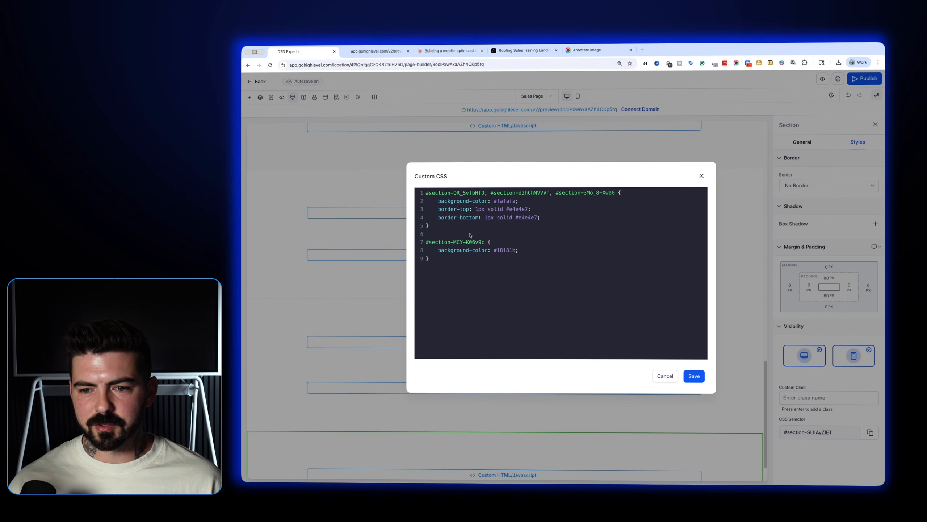
type("#section-SLlIAyZlET,")
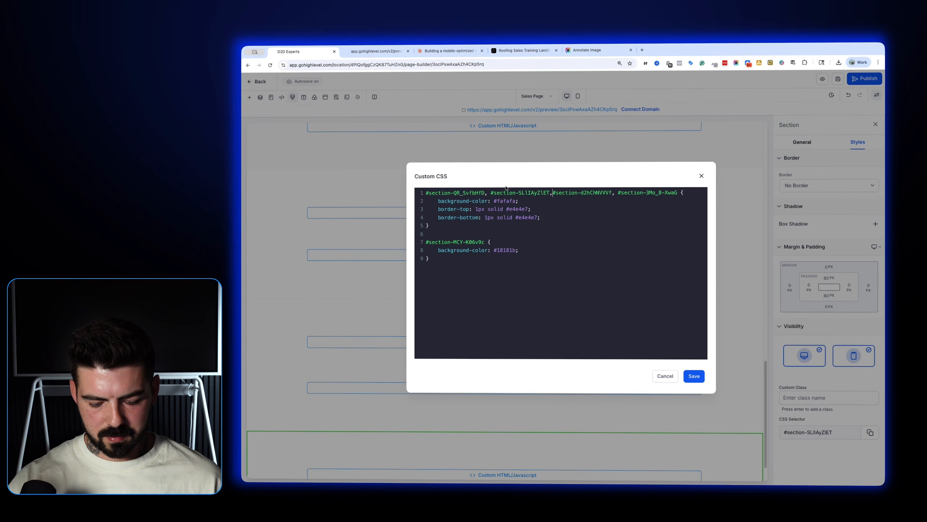
left_click(695, 376)
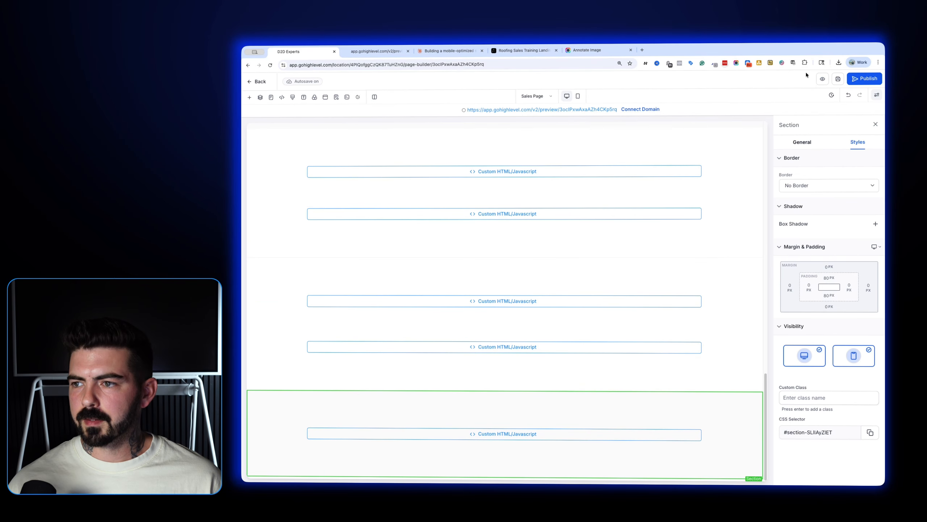
Switch to the Claude chat and copy the generated HTML for the FAQ section
left_click(452, 51)
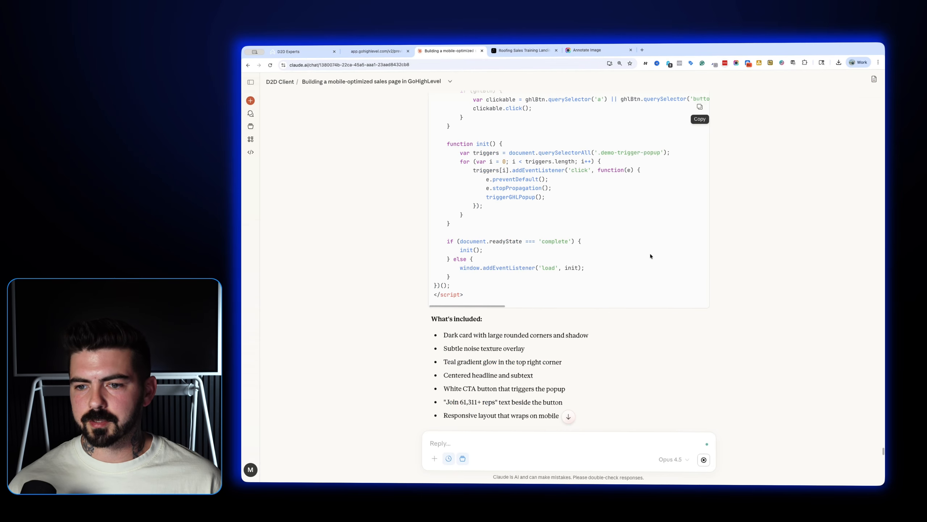
scroll(685, 282, "down", 15)
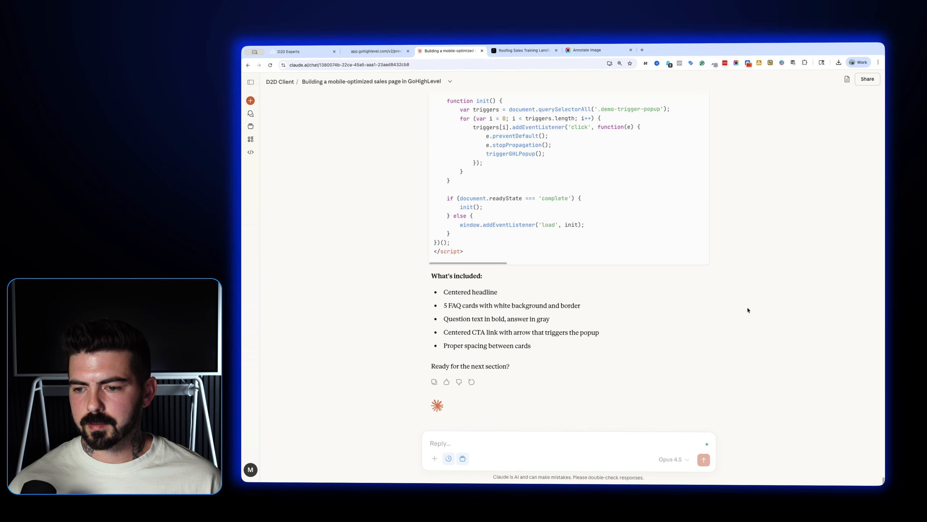
scroll(745, 307, "up", 3)
scroll(745, 307, "up", 3)
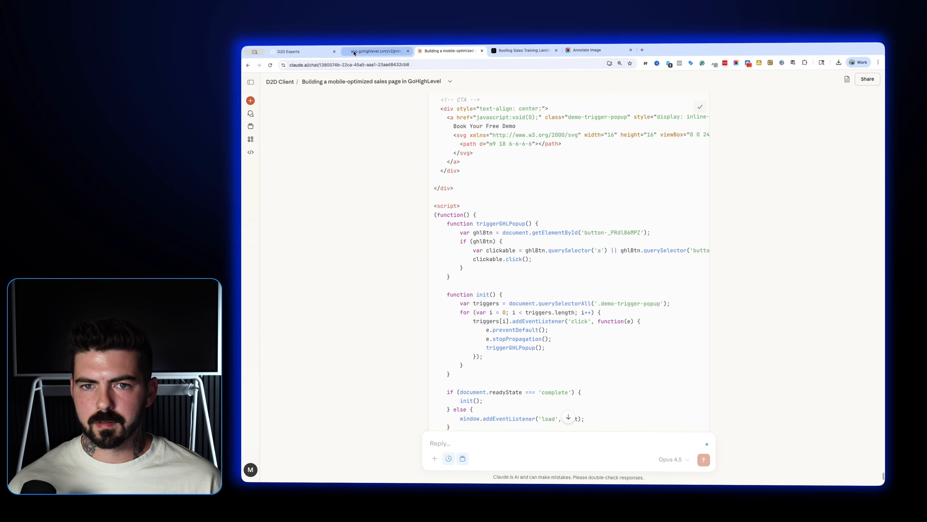
Paste the FAQ code into the custom code element of the last section in the GoHighLevel builder and save it
left_click(376, 52)
left_click(305, 51)
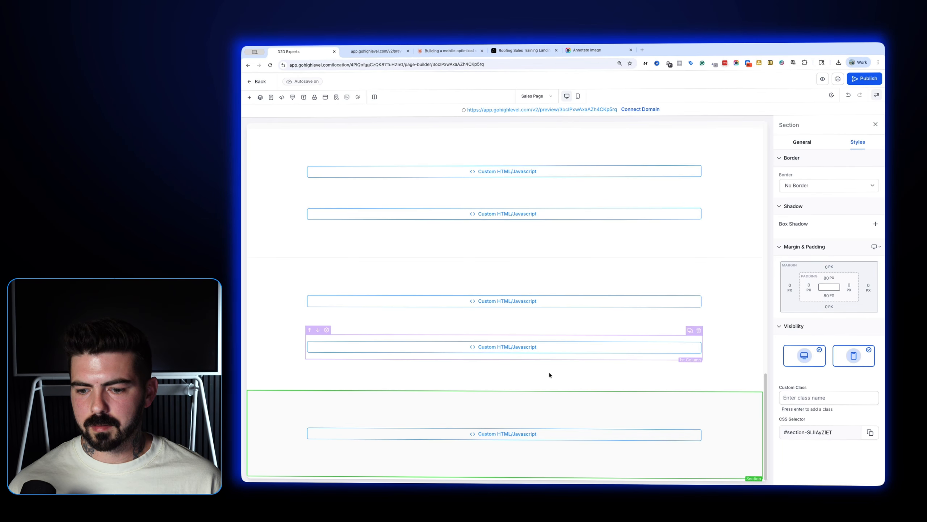
left_click(549, 435)
left_click(802, 141)
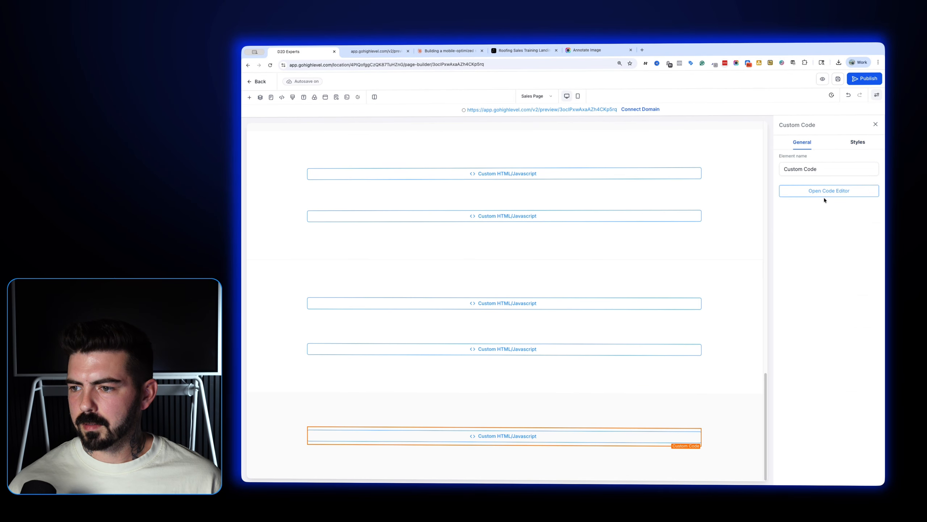
left_click(824, 195)
left_click(553, 223)
key("super+v")
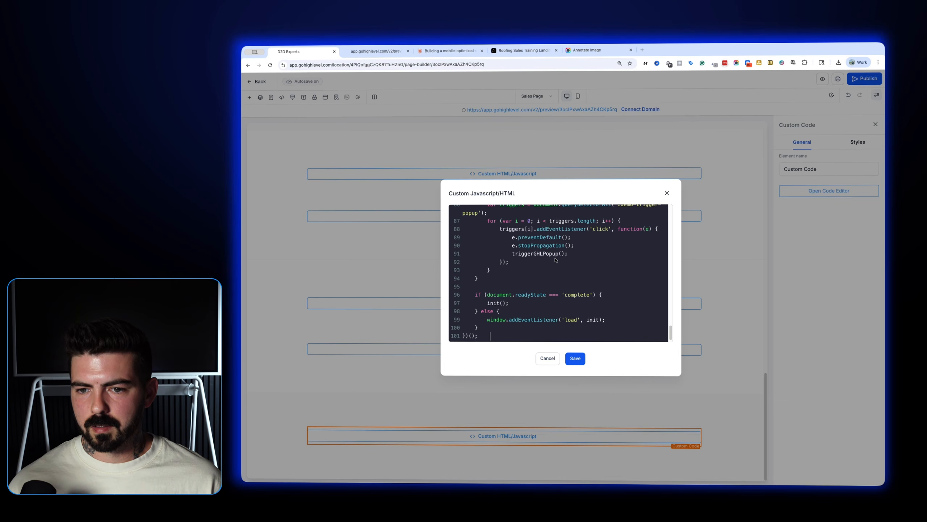
left_click(576, 359)
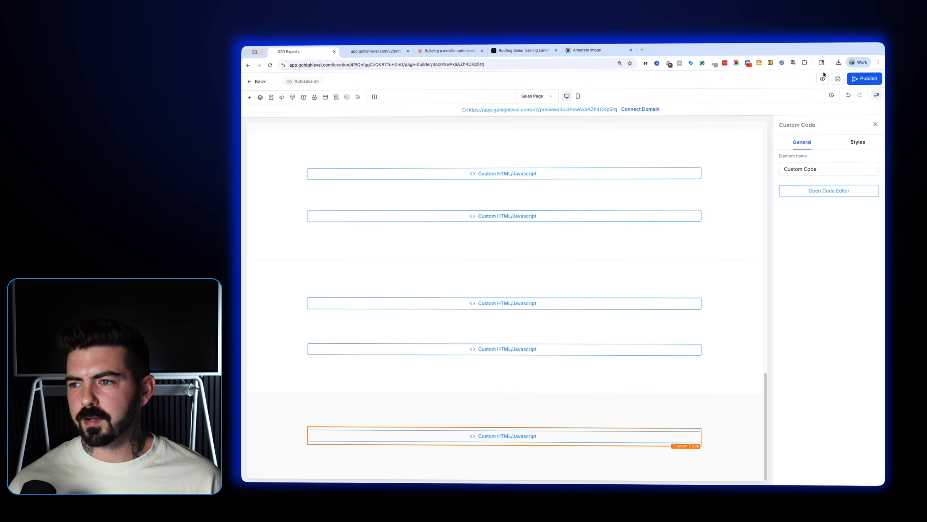
Reload the page preview and examine the Common Questions section at the end of the page
left_click(376, 51)
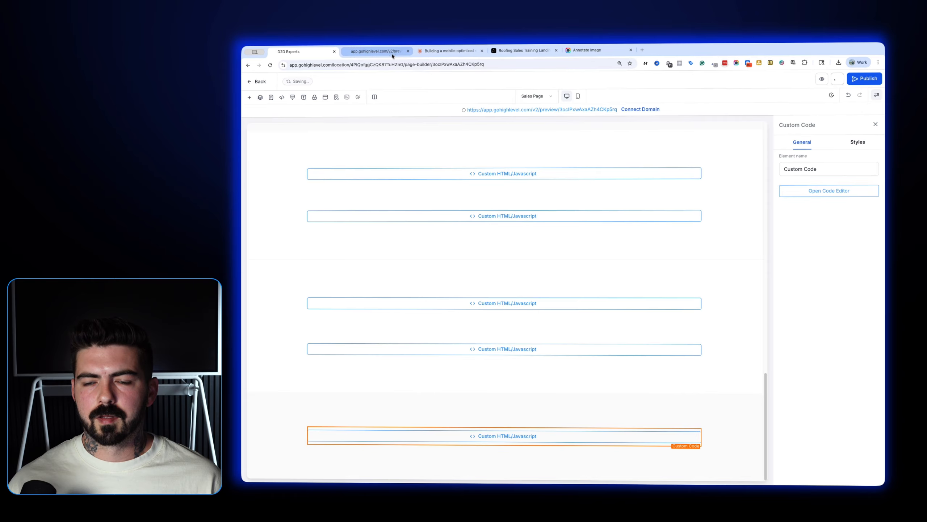
scroll(511, 205, "up", 15)
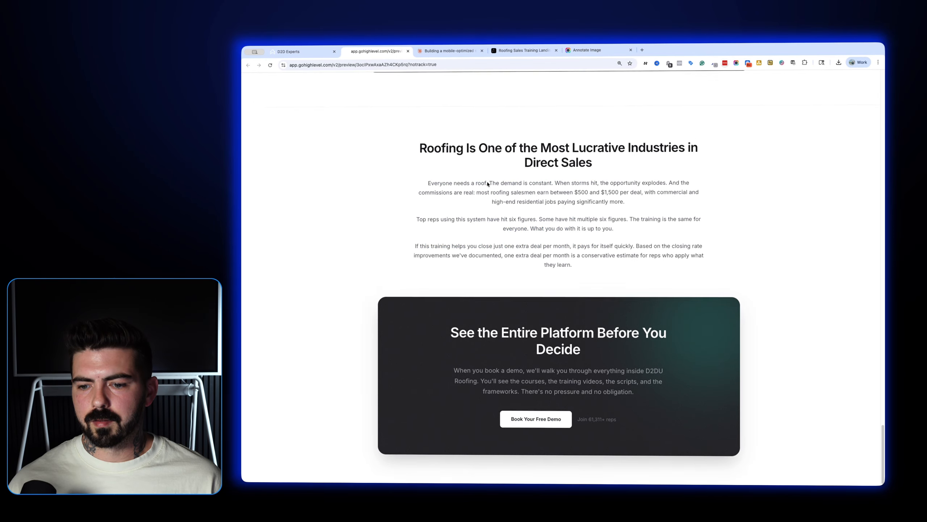
scroll(476, 180, "down", 10)
scroll(475, 181, "down", 2)
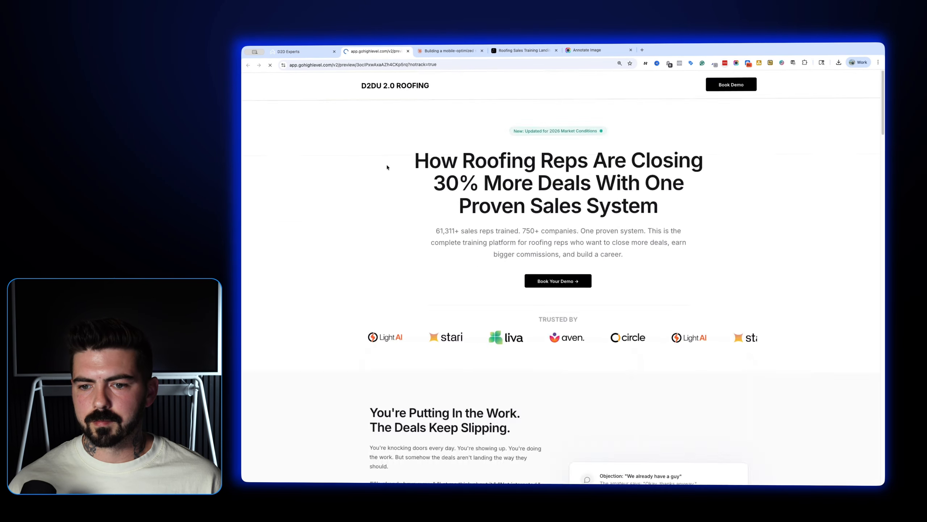
Capture a selected-area screenshot of the "Your Next Deal Is Waiting" section in the Aura design and save it to Downloads
left_click(524, 50)
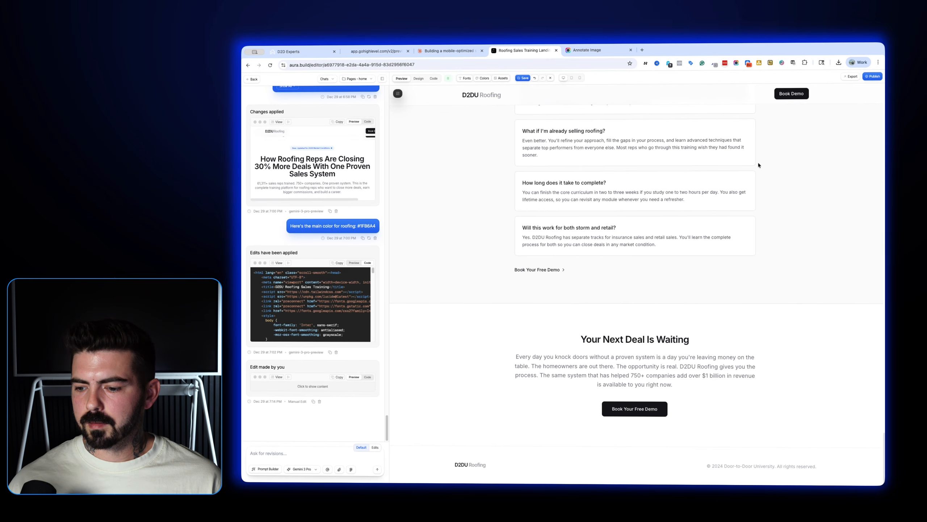
left_click(737, 63)
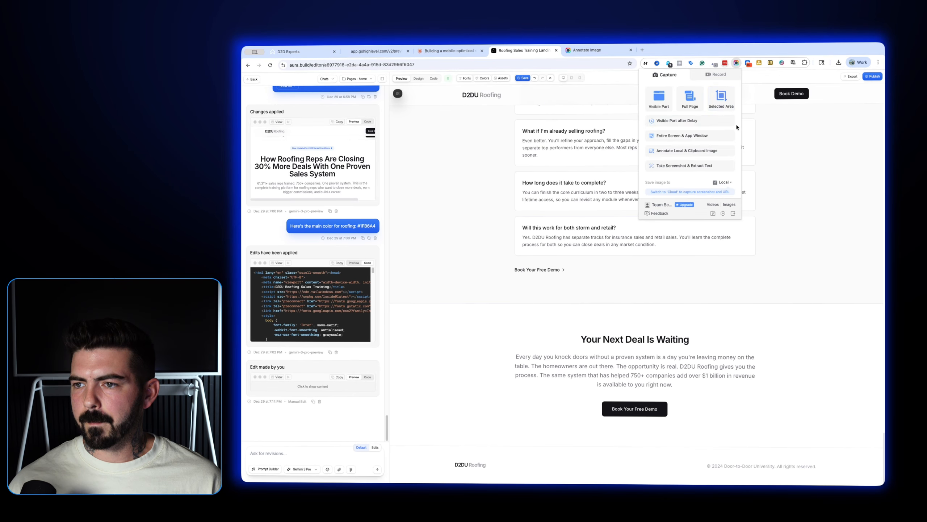
left_click(722, 99)
mouse_move(415, 307)
left_mouse_down()
mouse_move(873, 450)
mouse_move(866, 445)
left_mouse_up()
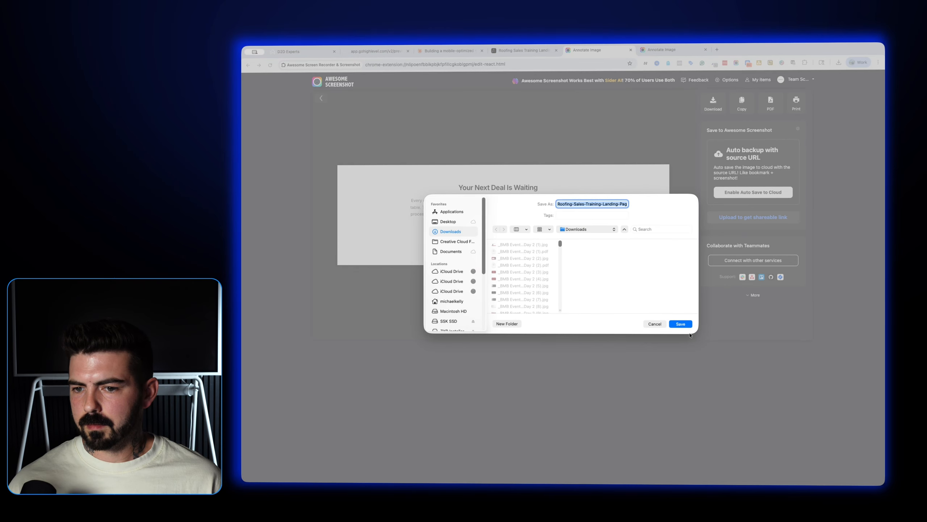
left_click(682, 324)
Attach the new screenshot to the Claude chat and send the message "Now let's do this final section"
left_click(449, 51)
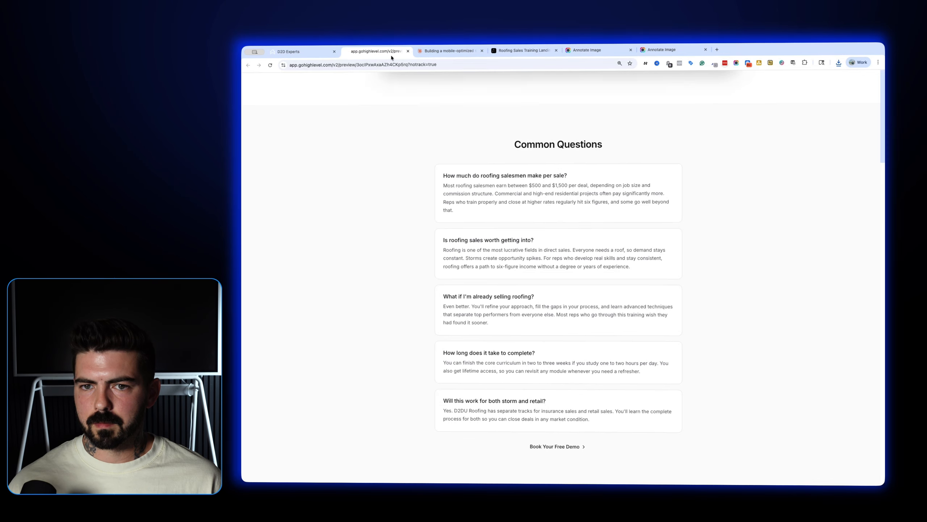
left_click(839, 63)
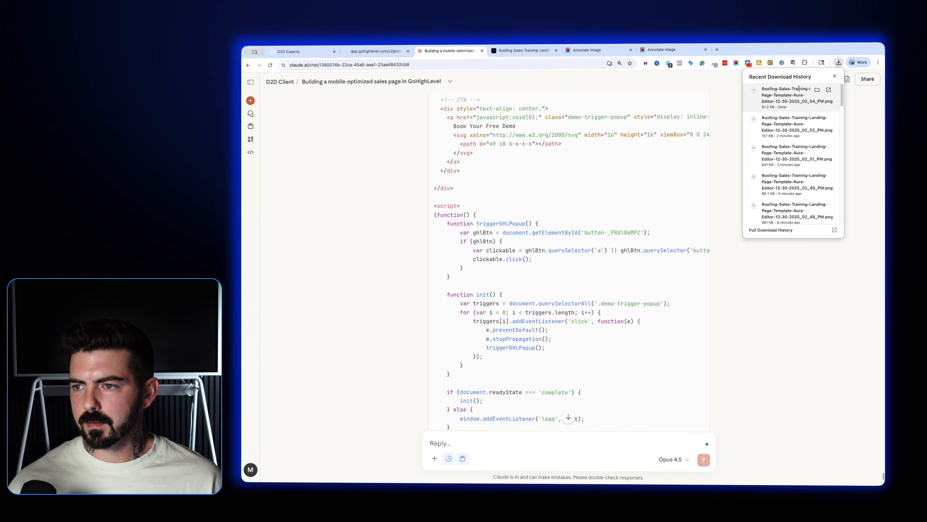
left_click_drag(801, 91, 537, 427)
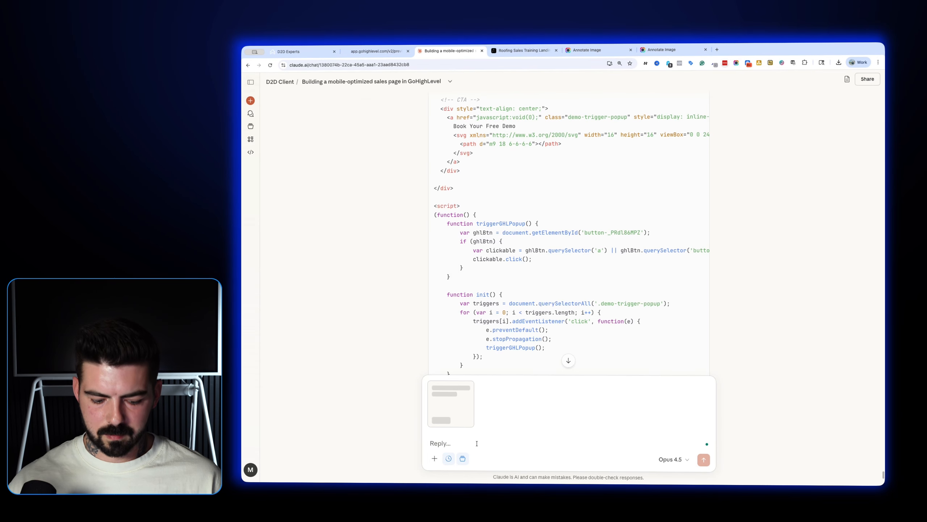
type("Now let's do this final section")
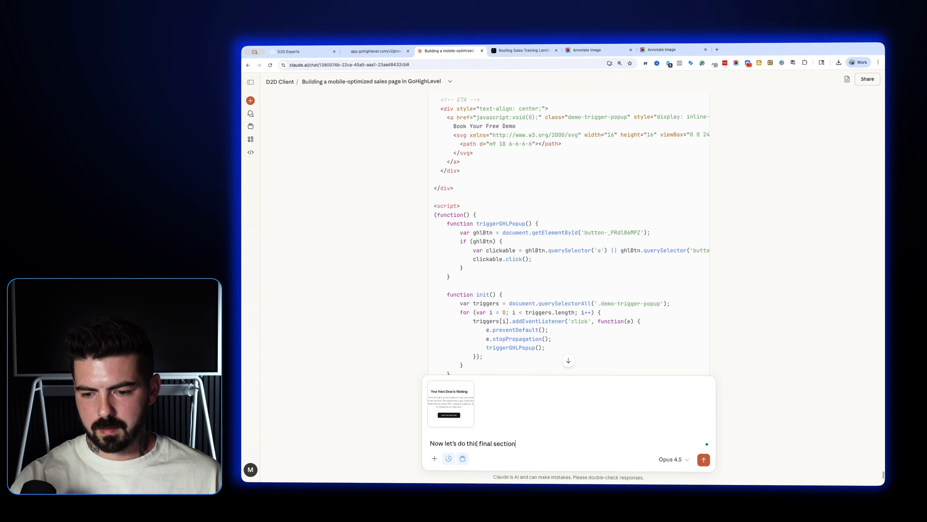
key("Return")
Add a custom code element in a new section below the FAQ section in the GoHighLevel builder
left_click(311, 56)
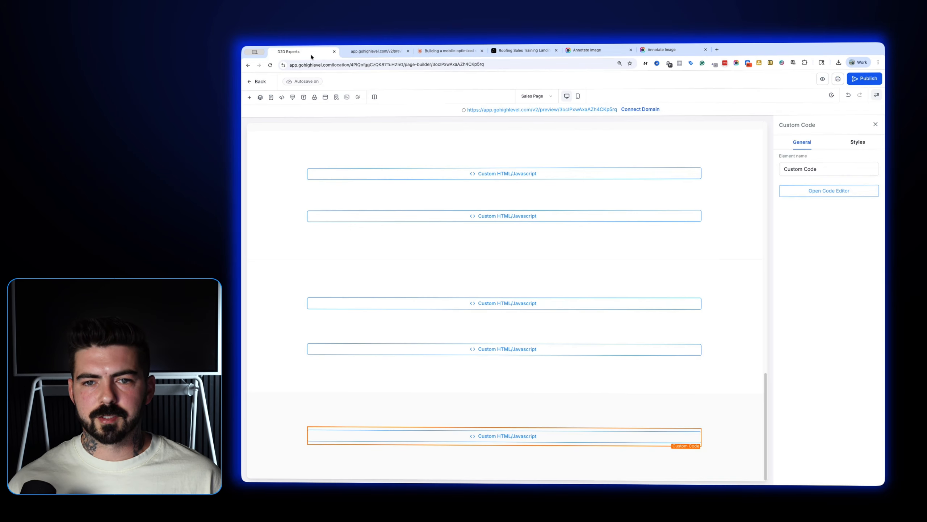
scroll(634, 391, "down", 1)
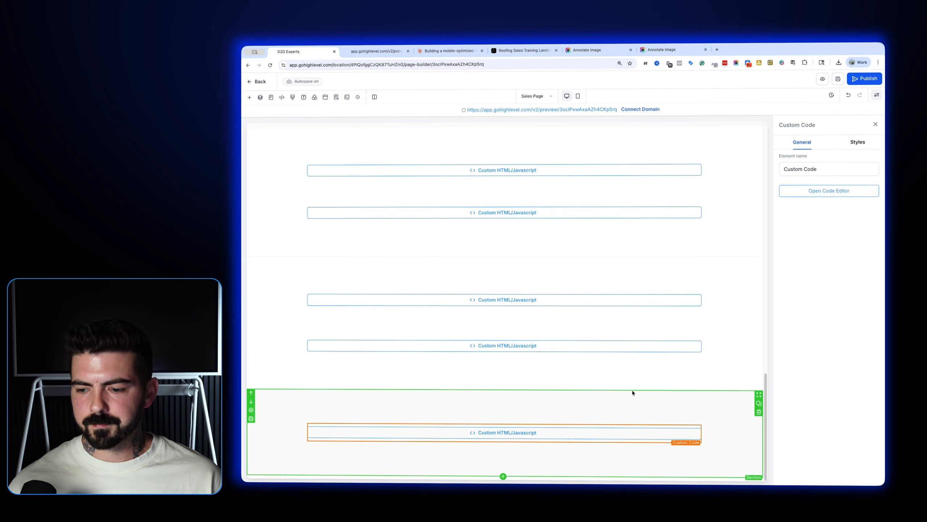
left_click(503, 476)
left_click(330, 194)
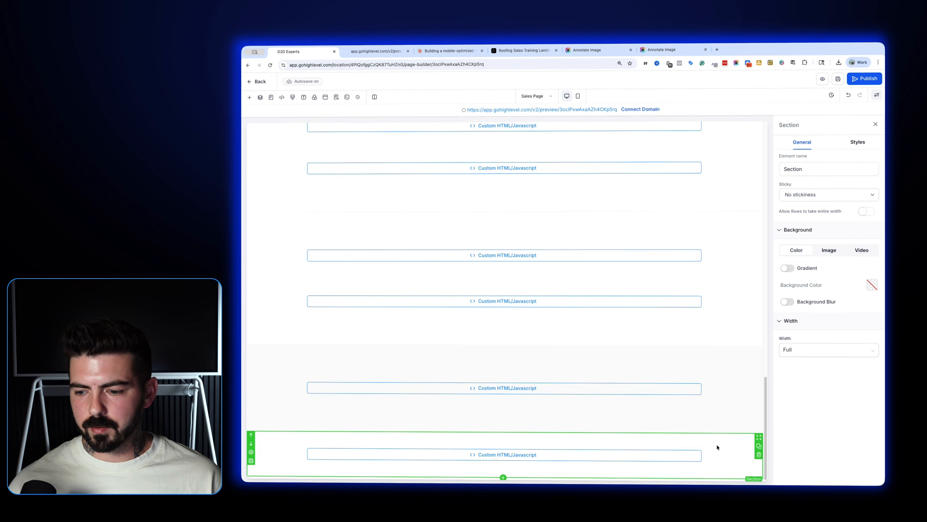
Set the top and bottom padding of the final call-to-action section to 80 px
left_click(858, 142)
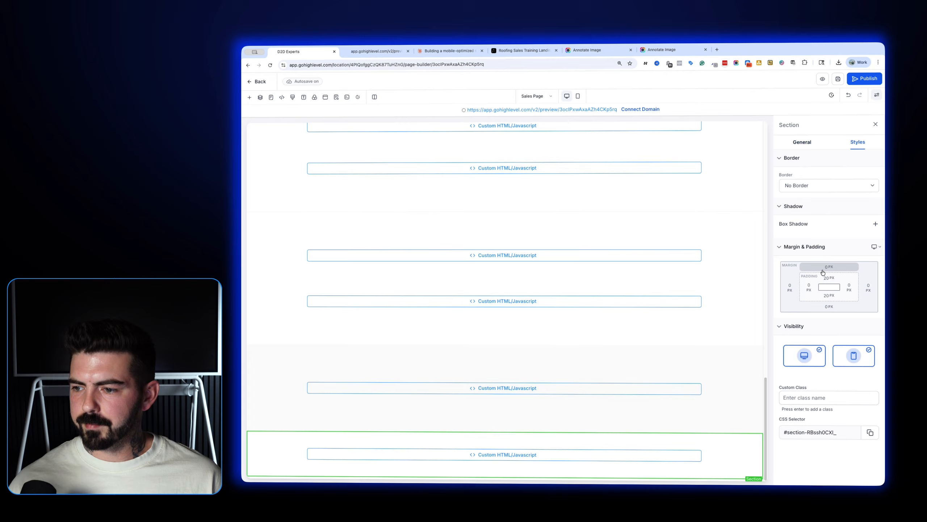
left_click(829, 278)
left_click(816, 320)
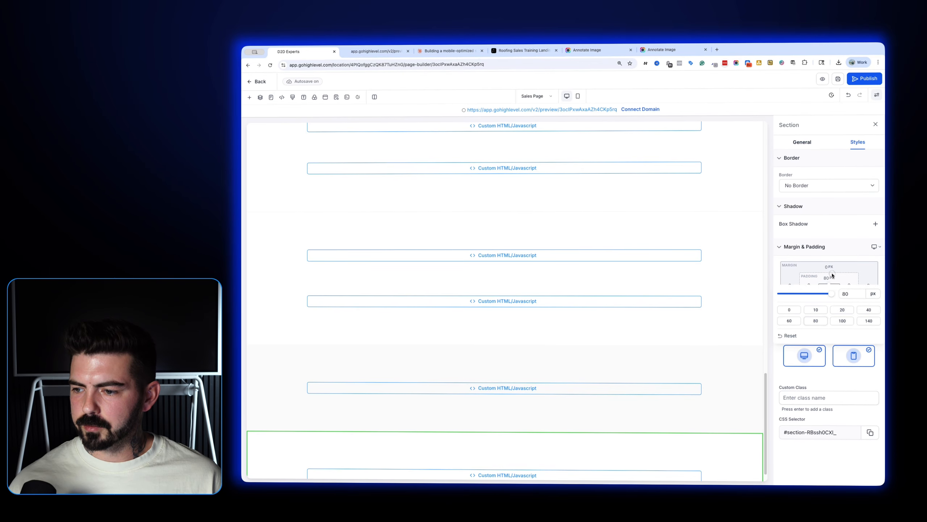
left_click(829, 295)
left_click(816, 338)
Add a full-width section at the end of the page and place a 2-column row in it
scroll(729, 383, "down", 2)
left_click(618, 410)
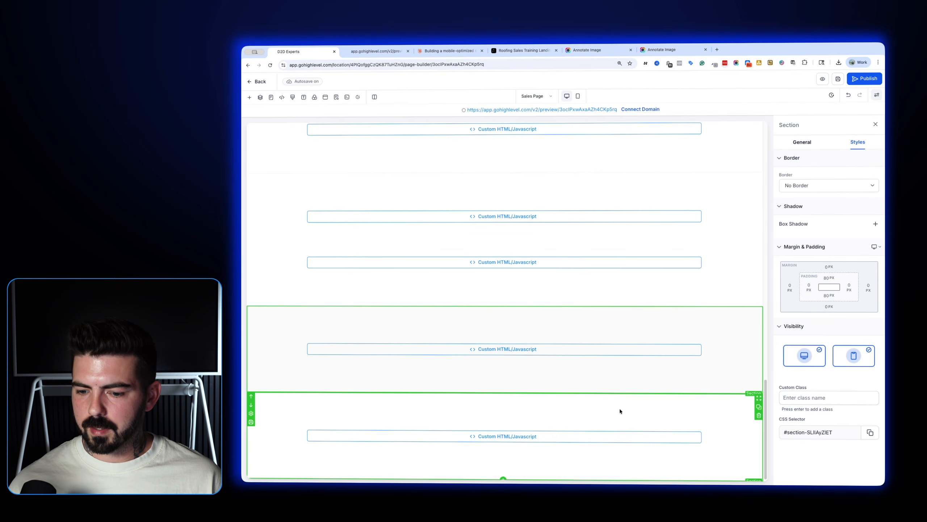
left_click(503, 479)
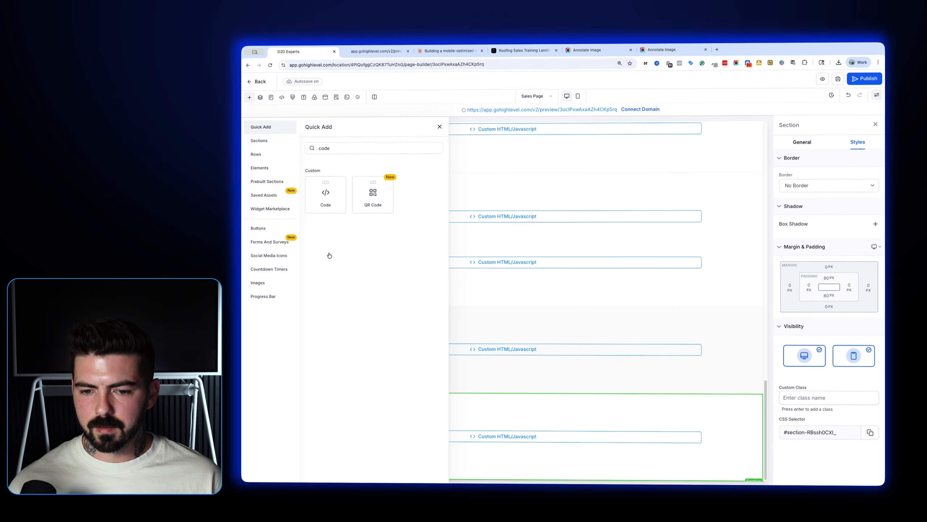
left_click(274, 147)
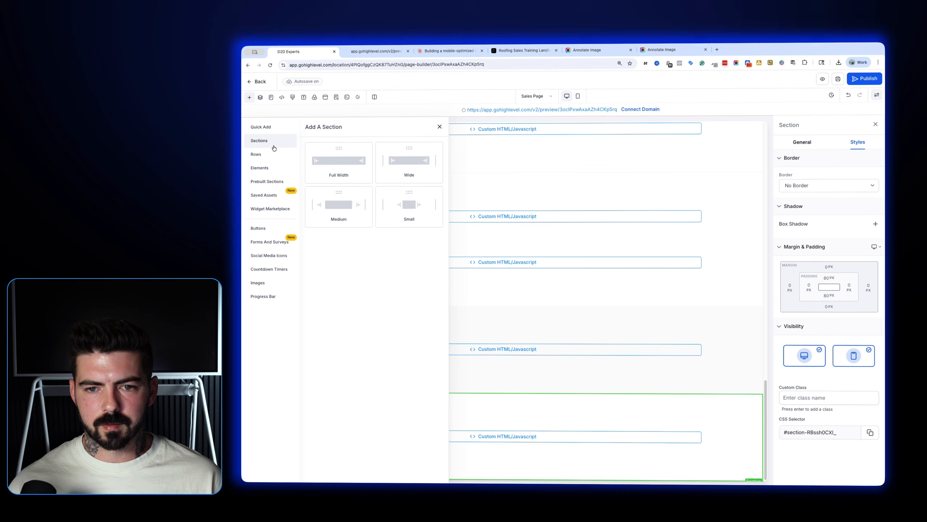
left_click(332, 174)
left_click(511, 455)
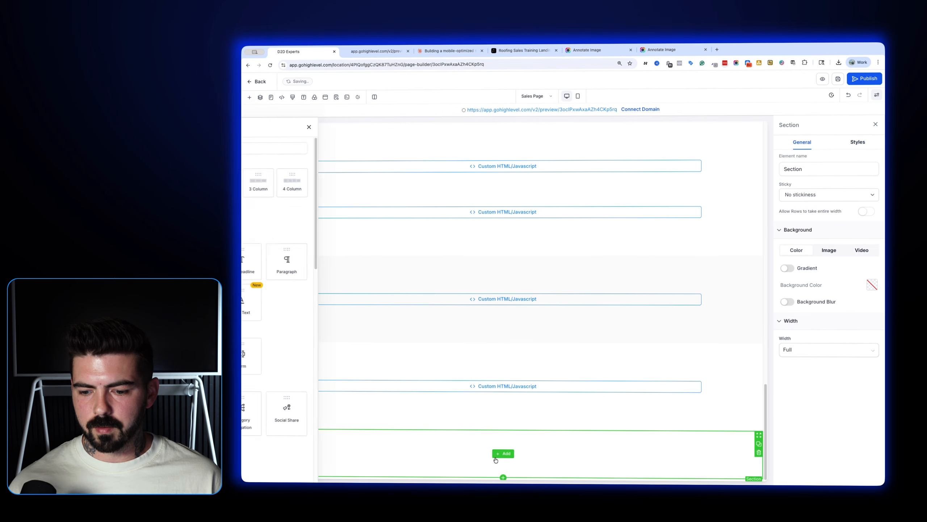
left_click(355, 182)
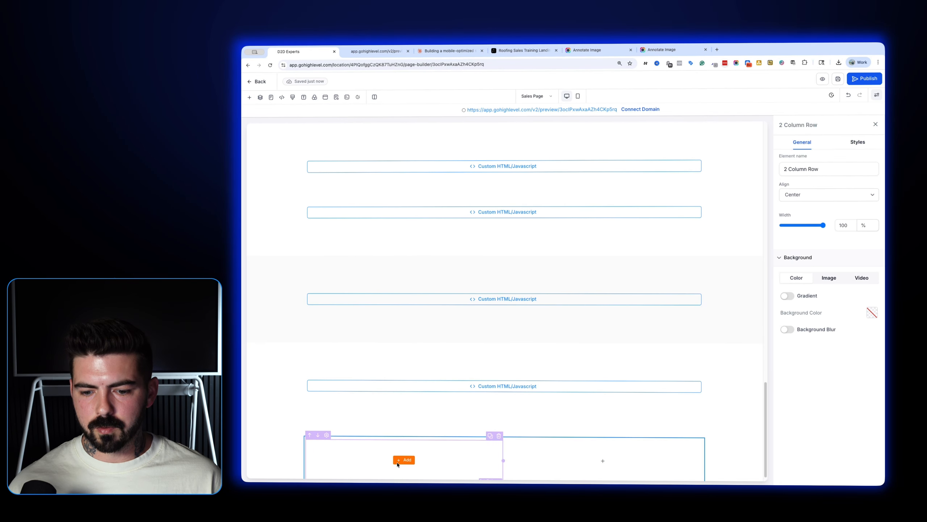
Add a headline to the first column of the new row and set its text to "D2DU ROOFING"
left_click(404, 462)
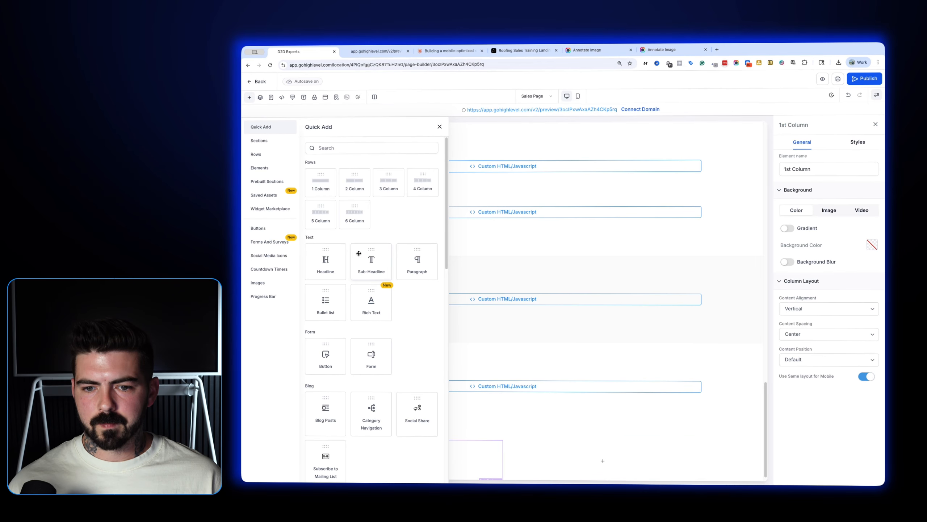
left_click(325, 262)
triple_click(441, 459)
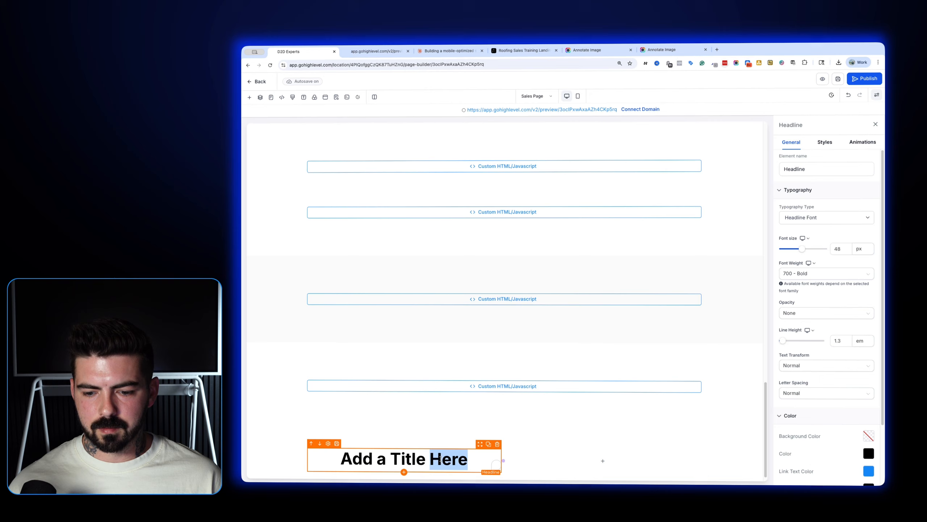
left_click(441, 459)
type("D")
triple_click(441, 459)
type("D@")
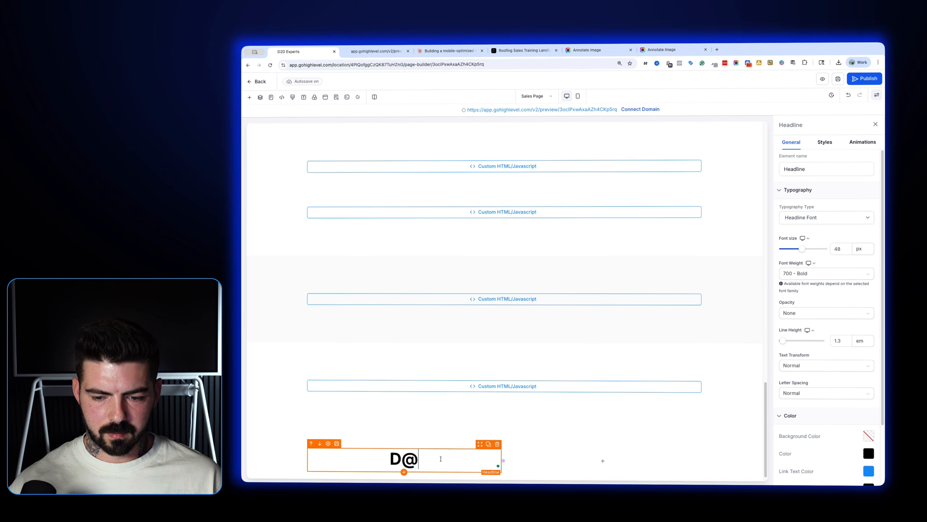
key("BackSpace")
type("2DU Roofing")
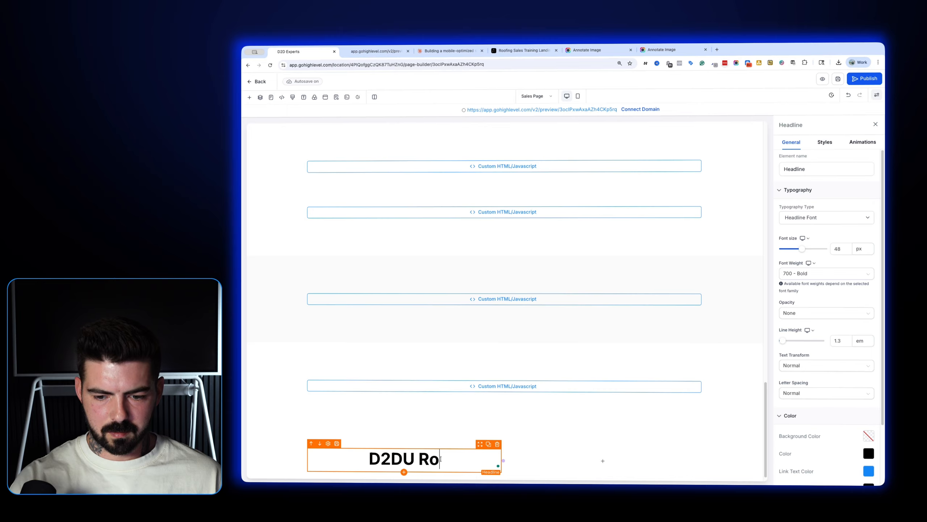
key("BackSpace")
key("BackSpace")
key("BackSpace")
key("BackSpace")
key("BackSpace")
key("BackSpace")
key("BackSpace")
key("BackSpace")
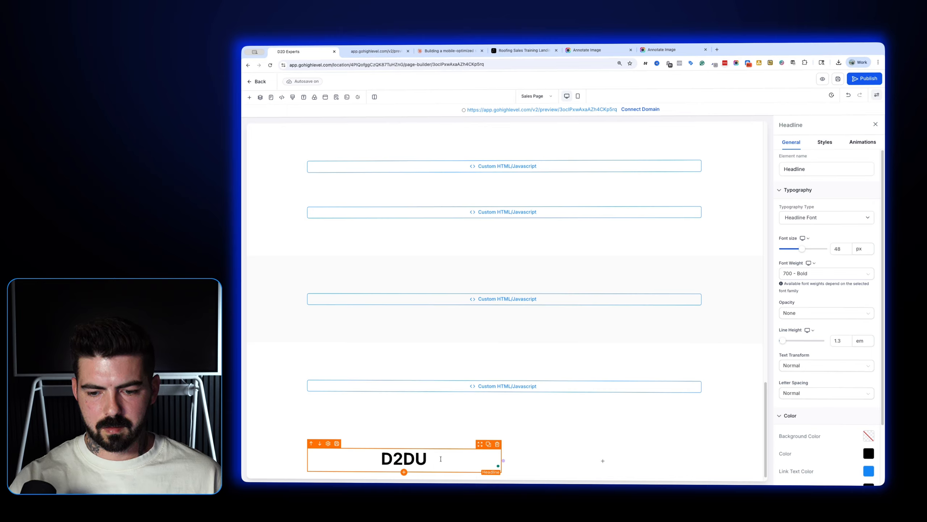
type("ROOFING")
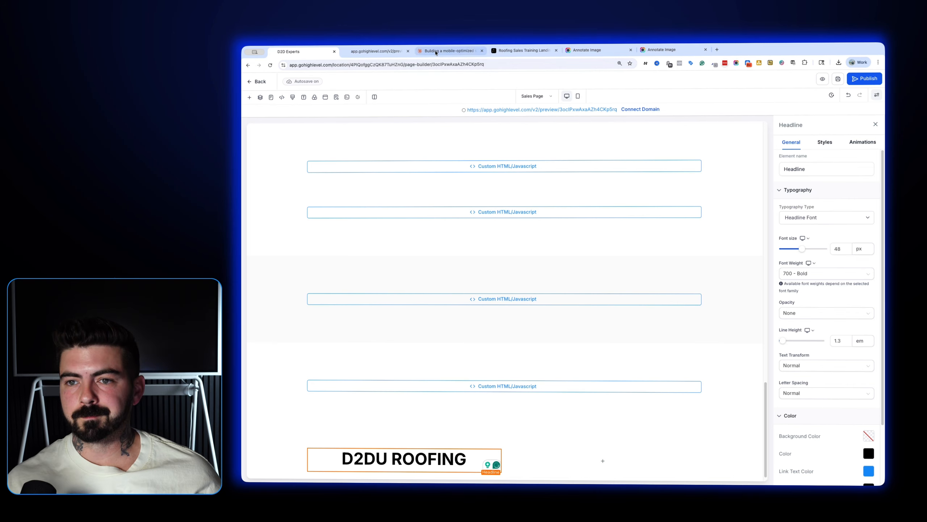
Switch to the Claude chat and copy the generated HTML for the Final CTA section
left_click(449, 51)
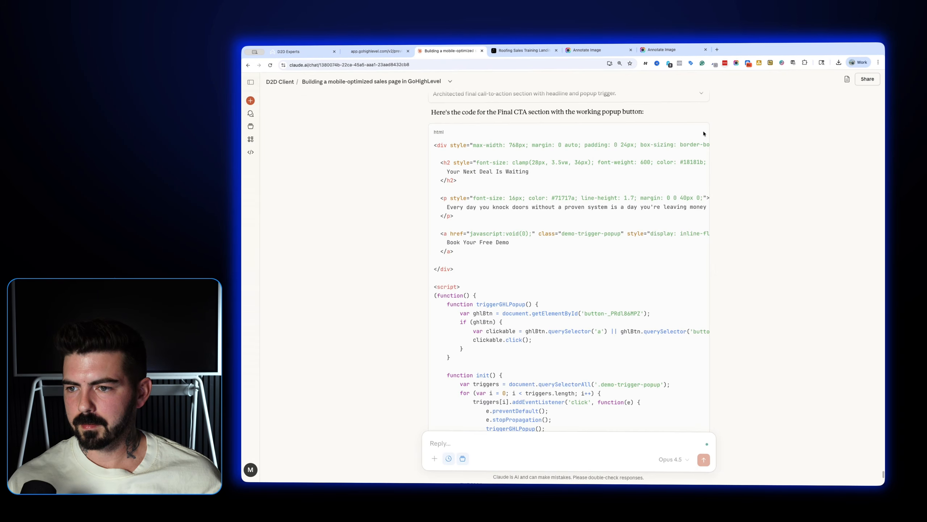
left_click(700, 132)
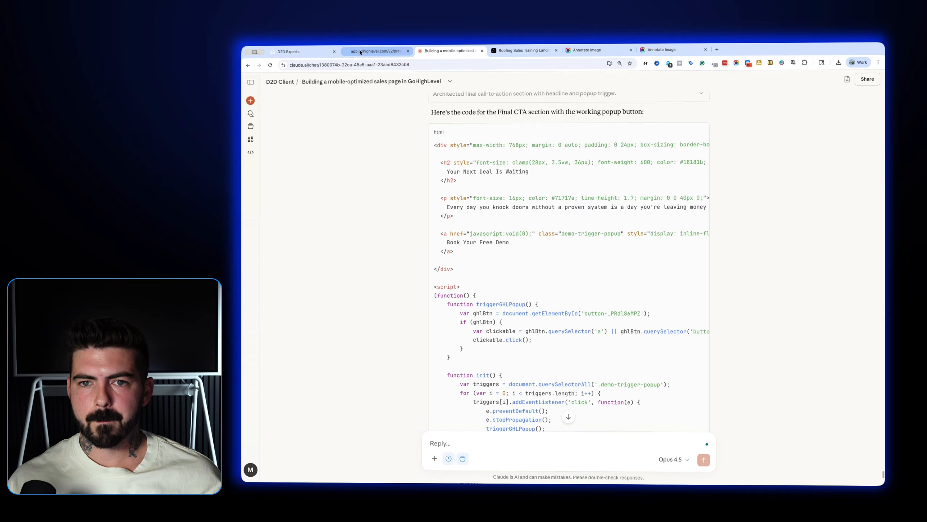
Paste the copied Final CTA code into the custom code element of the final call-to-action section in GoHighLevel and save it
left_click(376, 51)
left_click(313, 54)
left_click(498, 384)
scroll(552, 381, "down", 1)
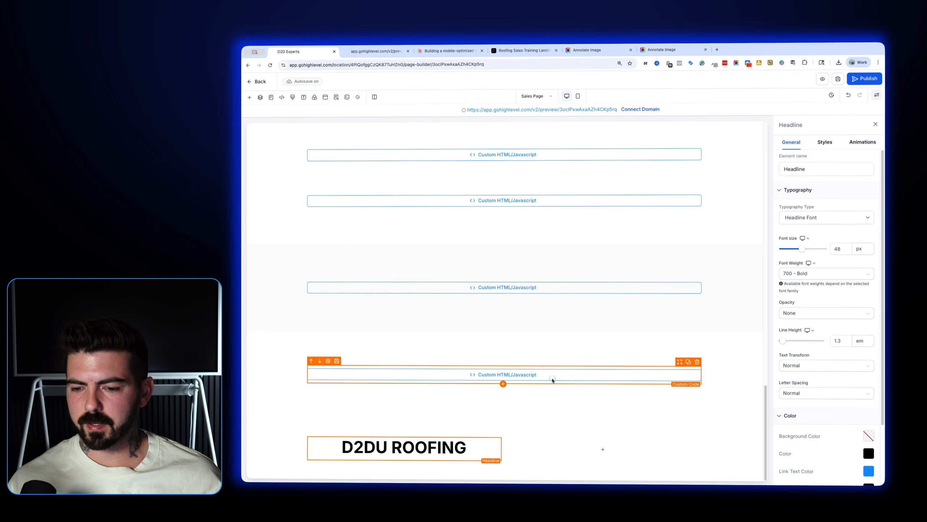
left_click(839, 190)
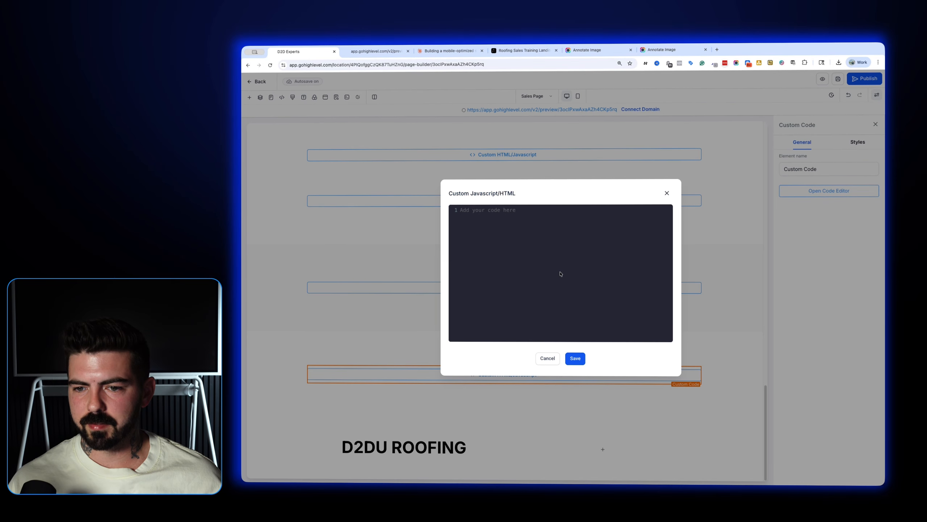
left_click(567, 330)
key("super+v")
left_click(575, 358)
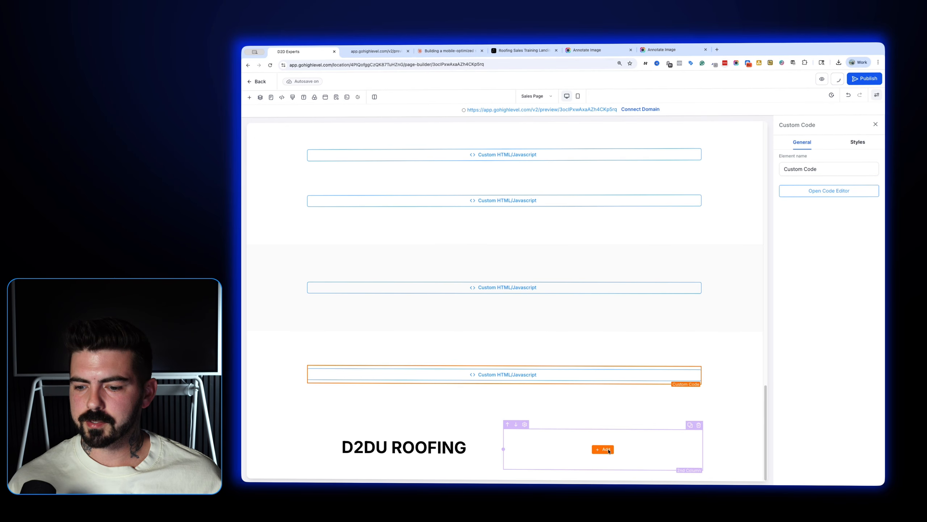
Copy the footer's copyright line from the original roofing design in Aura and return to the page builder
left_click(394, 52)
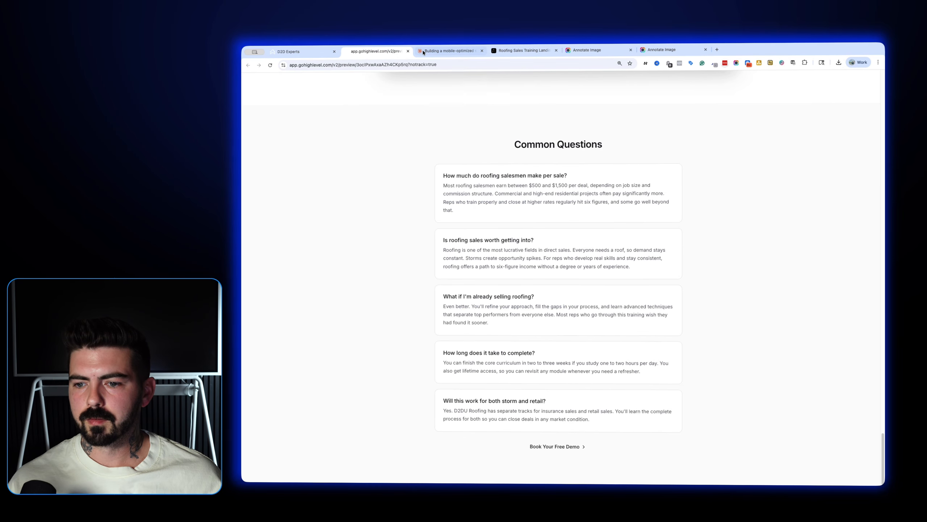
left_click(438, 51)
left_click(522, 51)
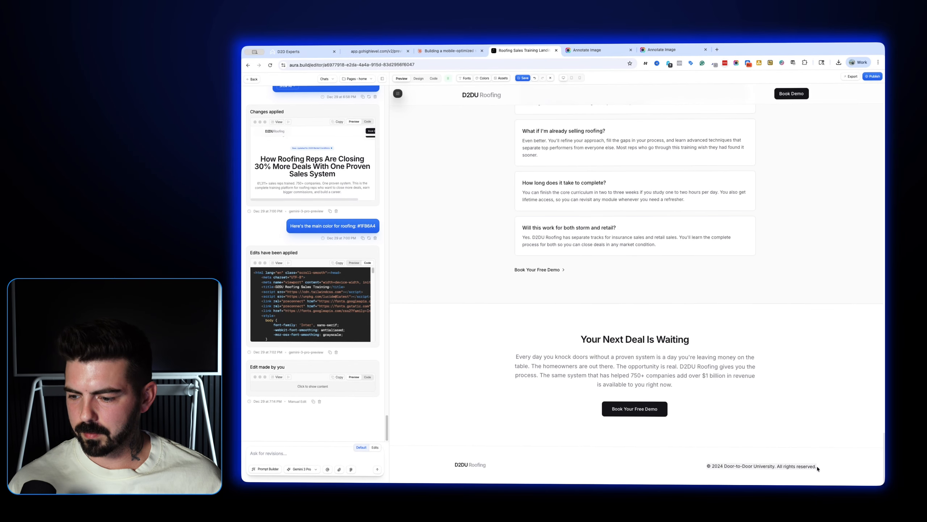
left_click(303, 52)
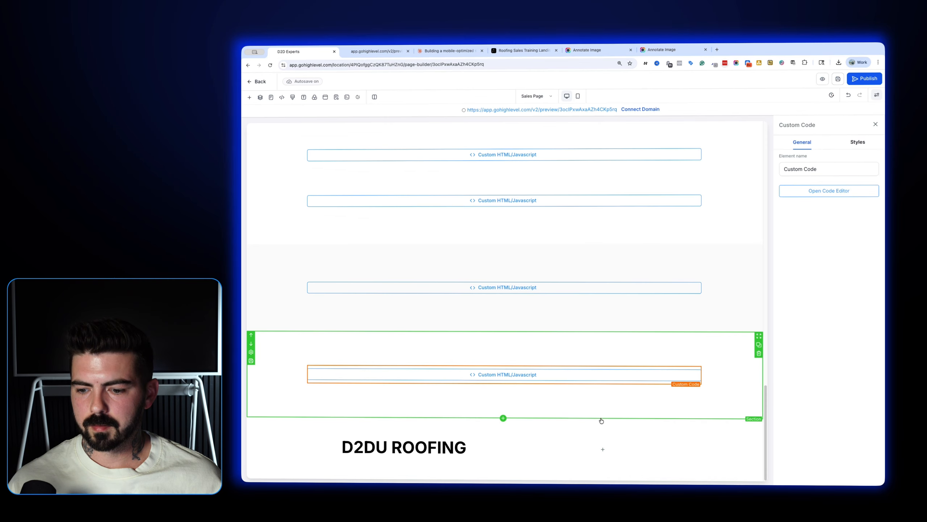
Add an 11 px paragraph reading "© 2024 Door-to-Door University. All rights reserved." to the footer's second column in the gray global custom color
left_click(613, 449)
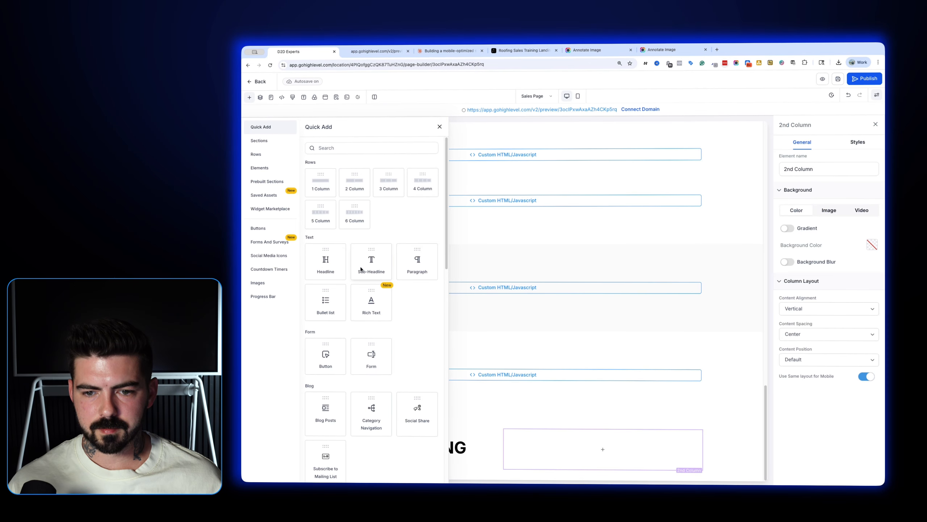
left_click_drag(414, 278, 555, 444)
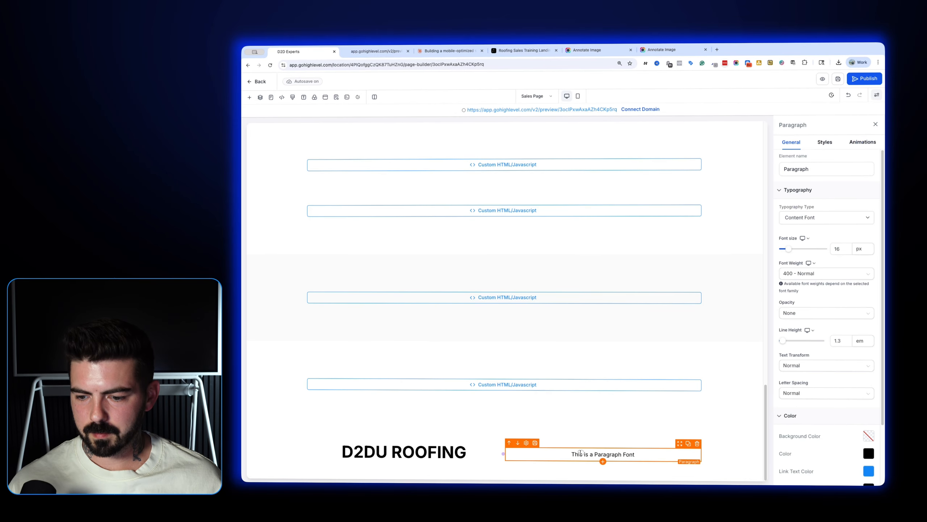
double_click(580, 452)
right_click(581, 452)
left_click(620, 335)
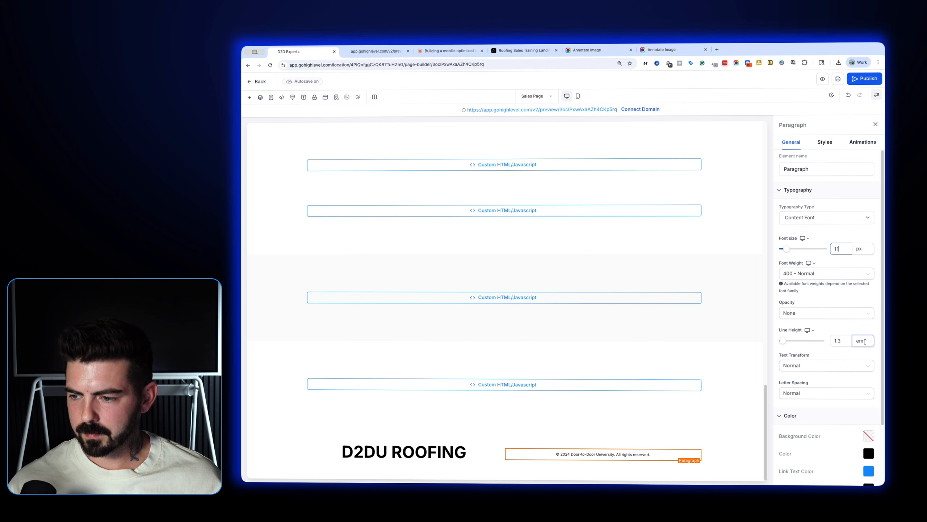
left_click(869, 453)
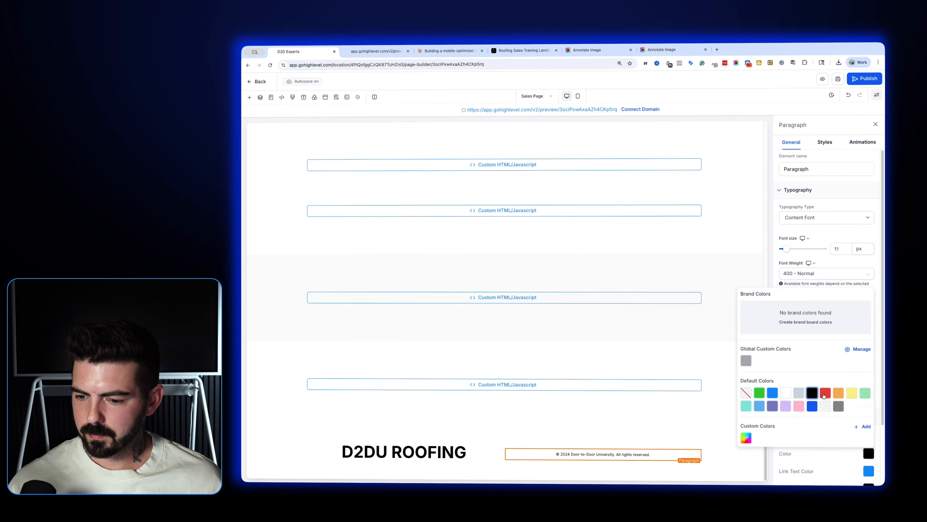
left_click(746, 360)
left_click(471, 452)
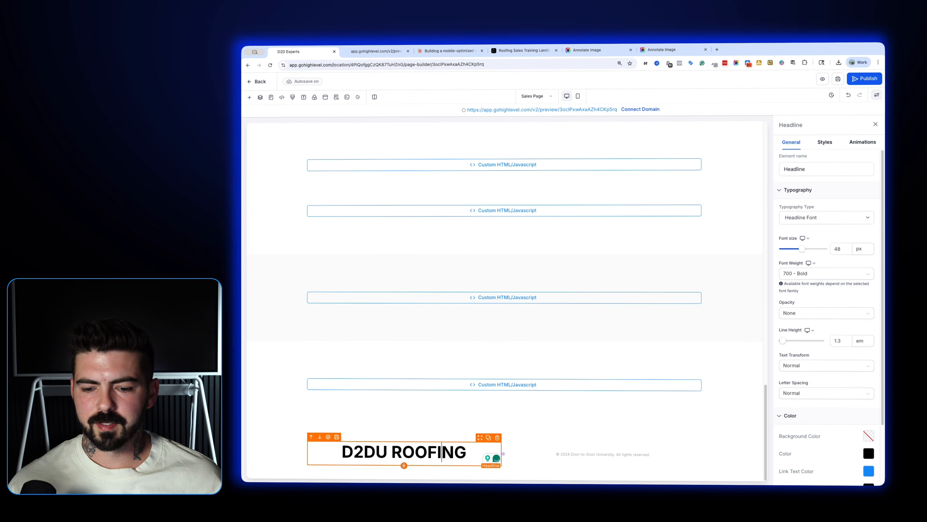
left_click(403, 465)
left_click(474, 376)
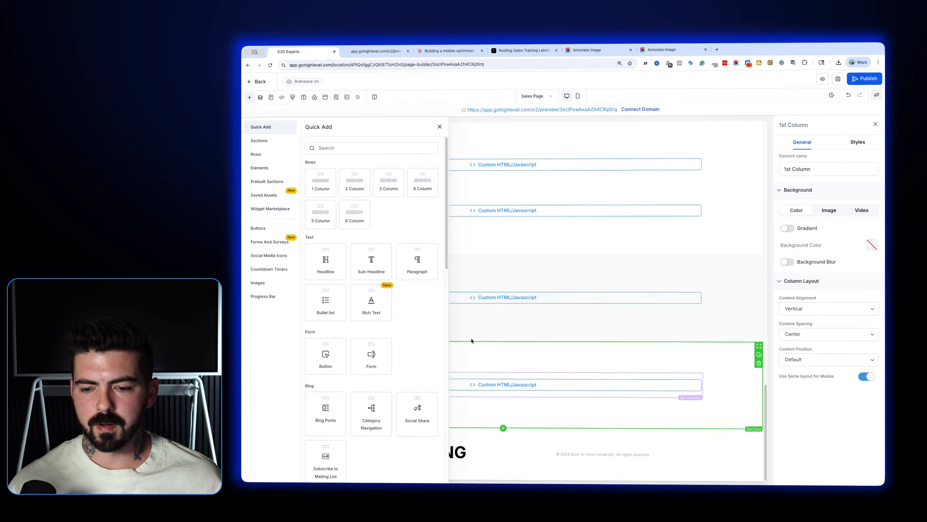
Give the final call-to-action section a solid bottom border 1 px wide
left_click(480, 358)
left_click(439, 127)
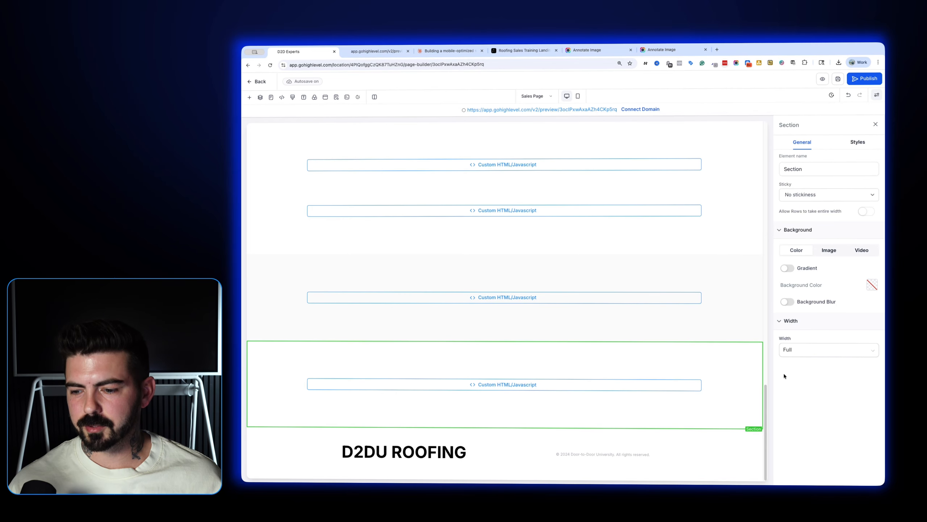
left_click(858, 142)
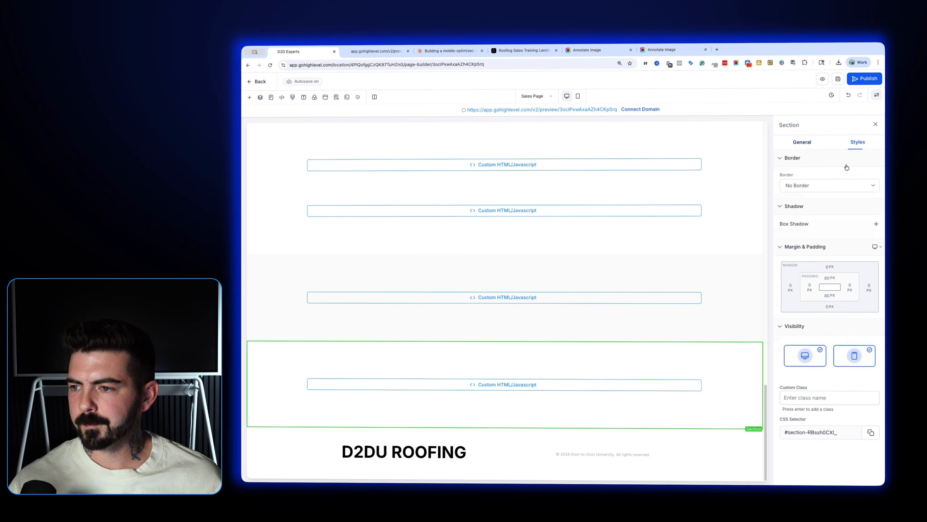
left_click(823, 186)
left_click(820, 199)
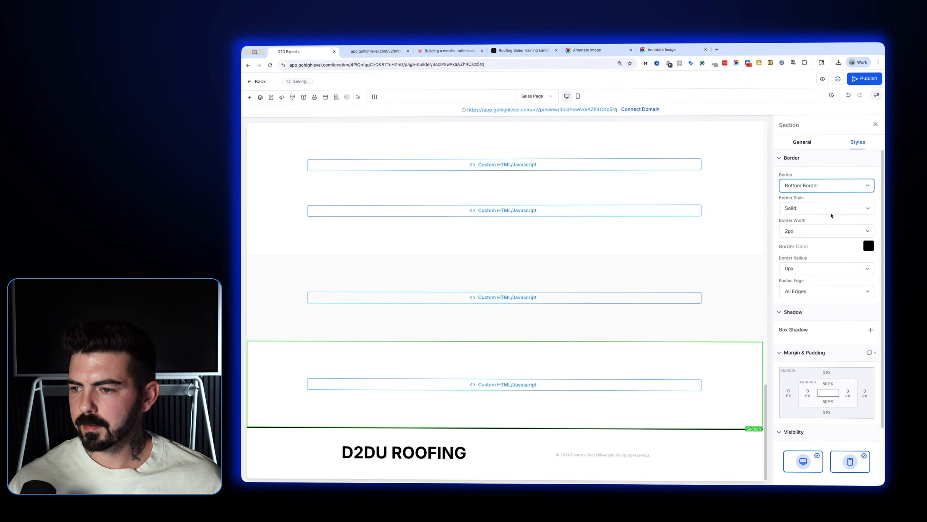
left_click(827, 229)
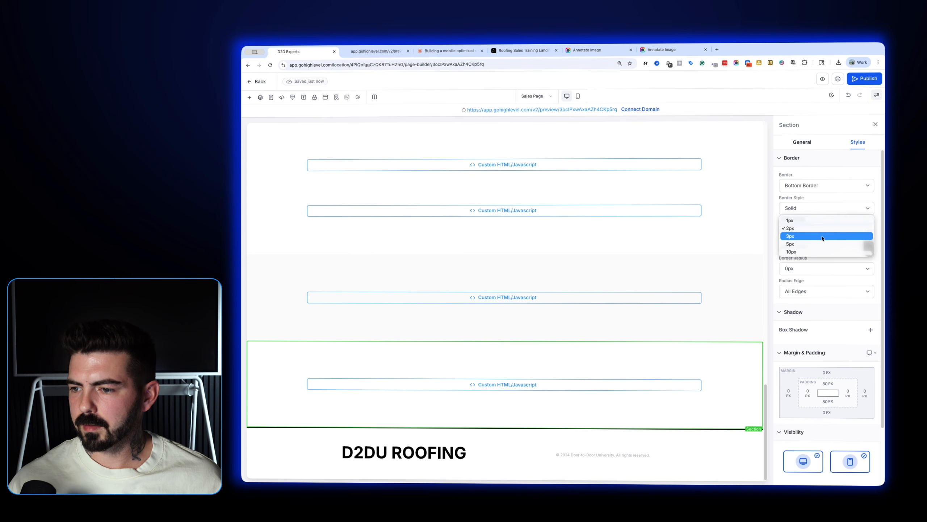
left_click(823, 220)
Set the final call-to-action section's border color to the very light gray default color
left_click(869, 246)
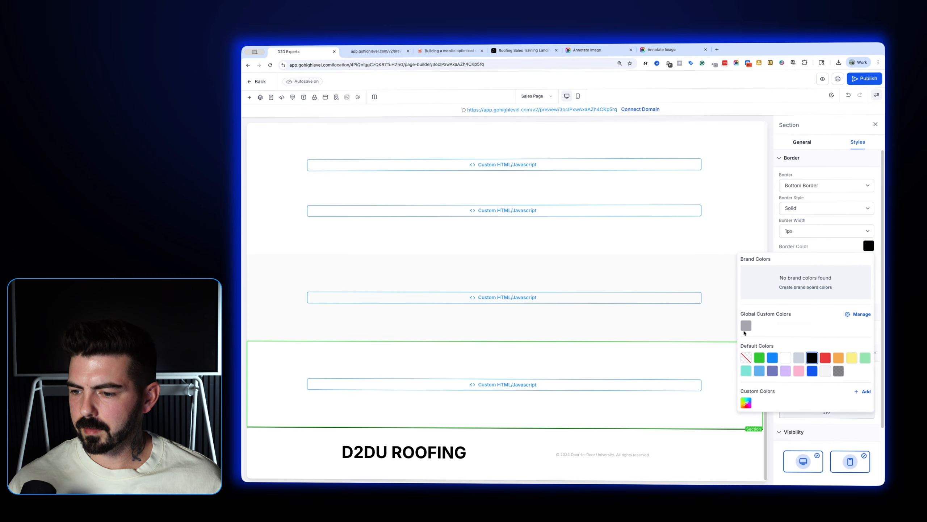
left_click(730, 314)
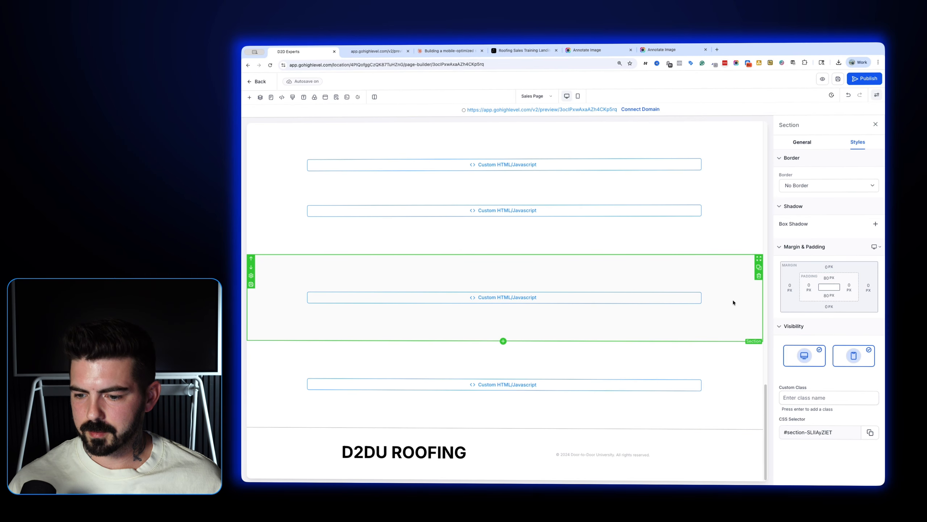
left_click(734, 364)
left_click(868, 246)
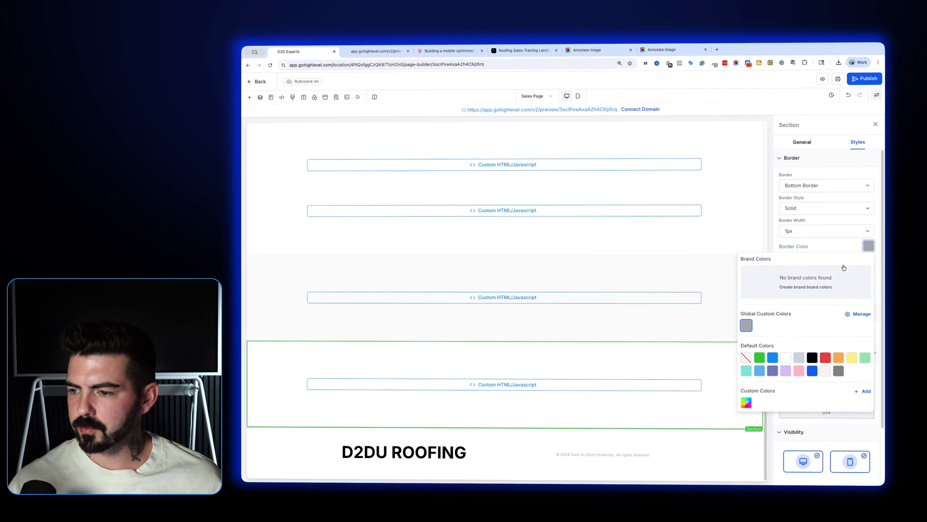
left_click(824, 371)
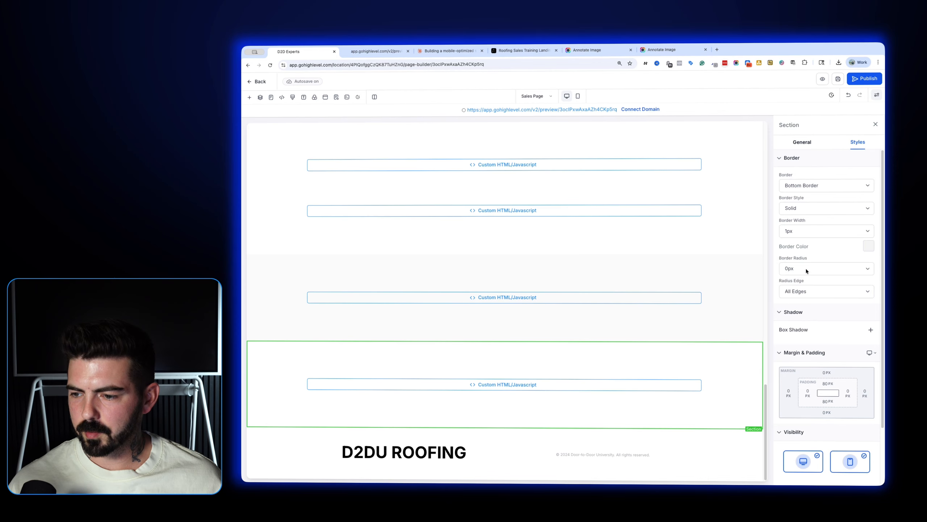
left_click(751, 321)
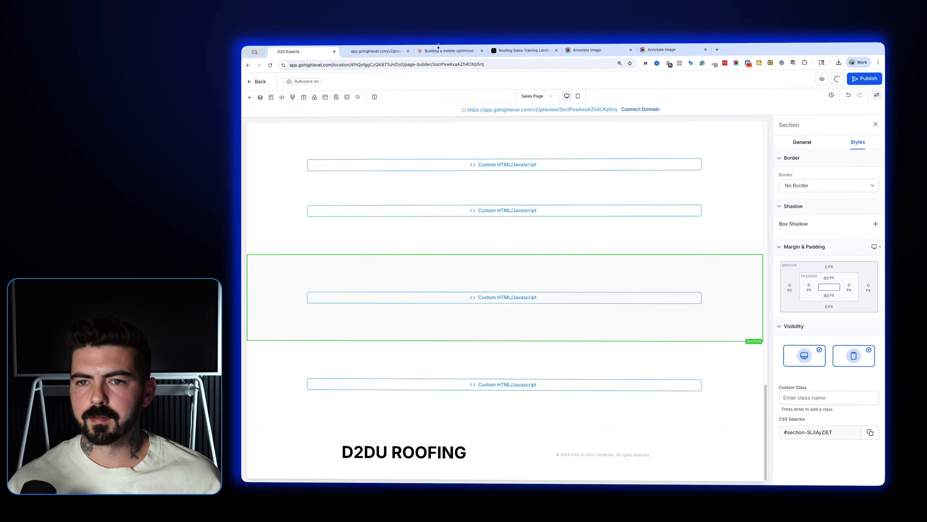
Preview the page down to the footer and test the "Book Your Free Demo" popup button in the final call-to-action section
left_click(822, 80)
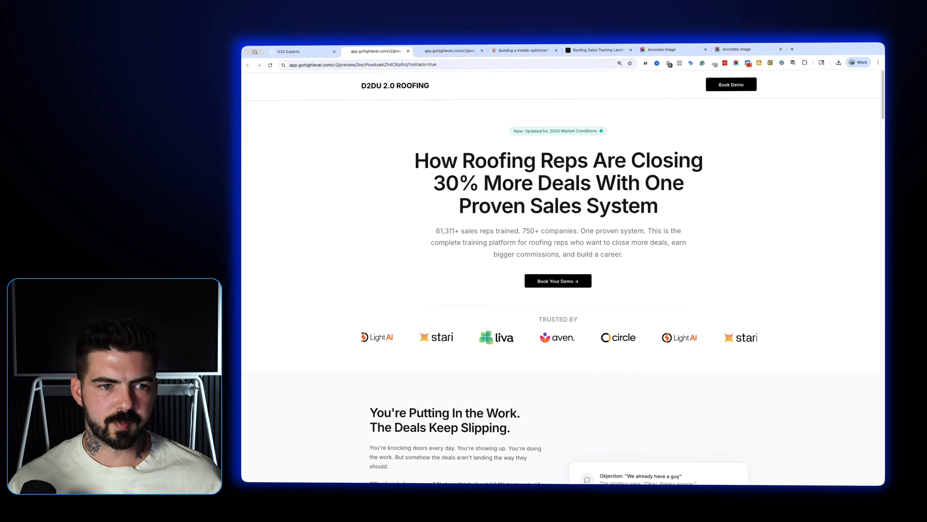
scroll(414, 248, "down", 20)
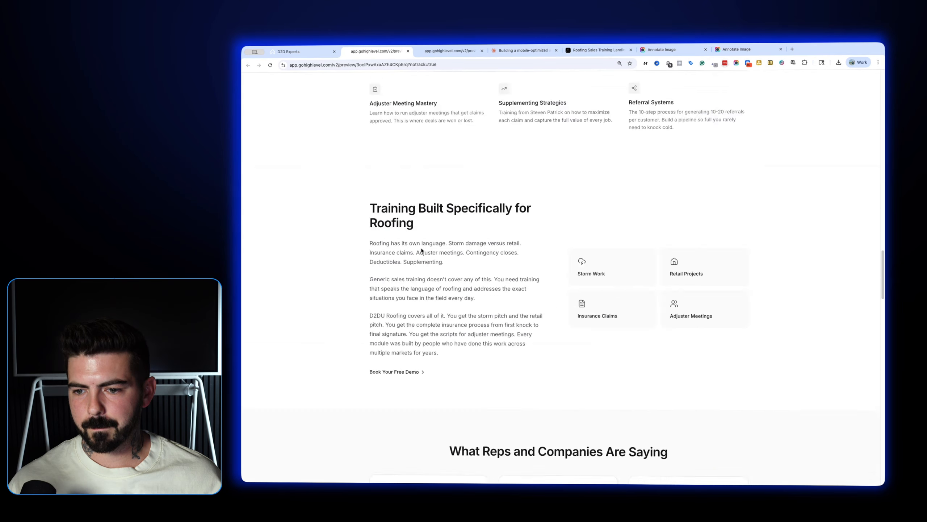
scroll(422, 251, "down", 20)
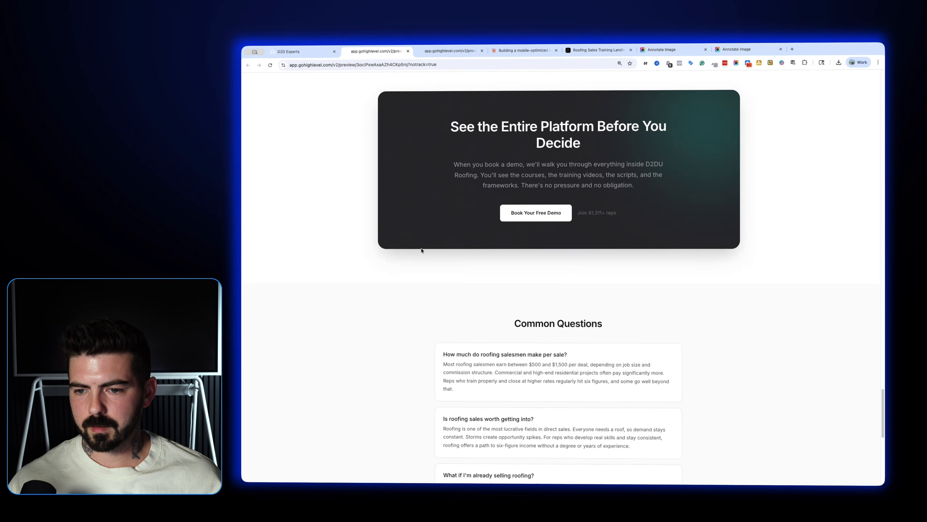
scroll(422, 250, "down", 6)
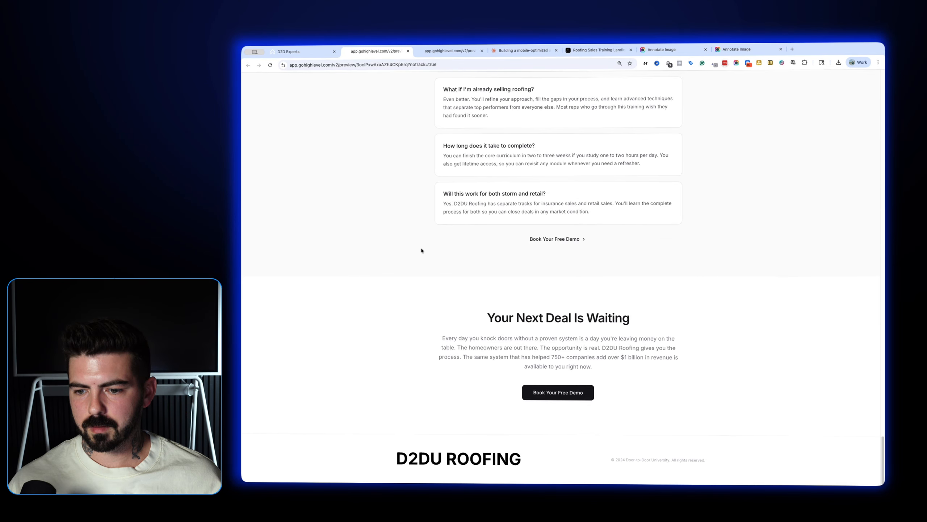
left_click(569, 395)
left_click(672, 118)
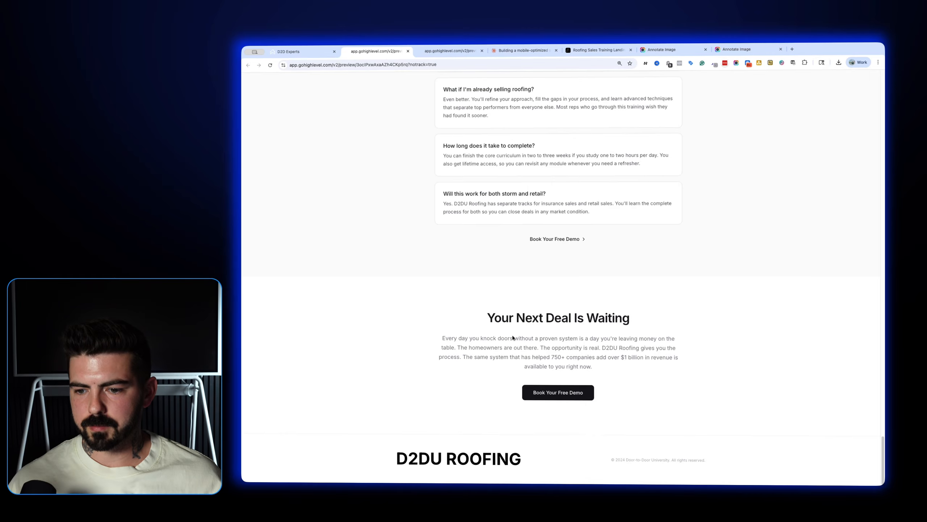
Review the headings and spacing of the "Most Lucrative Industries" and "See the Entire Platform" sections in the preview
scroll(542, 297, "up", 10)
scroll(542, 297, "up", 5)
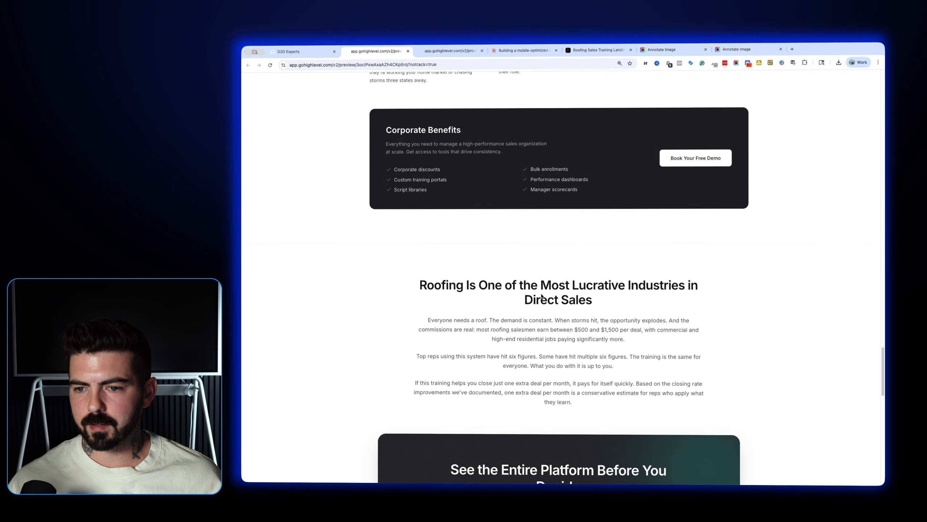
scroll(541, 294, "down", 5)
scroll(530, 301, "up", 1)
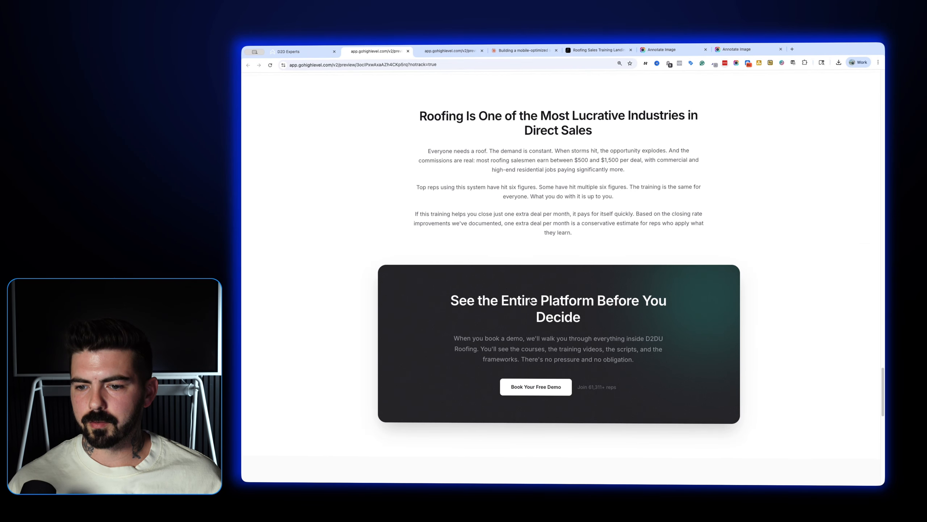
left_click_drag(424, 308, 592, 324)
left_click(591, 324)
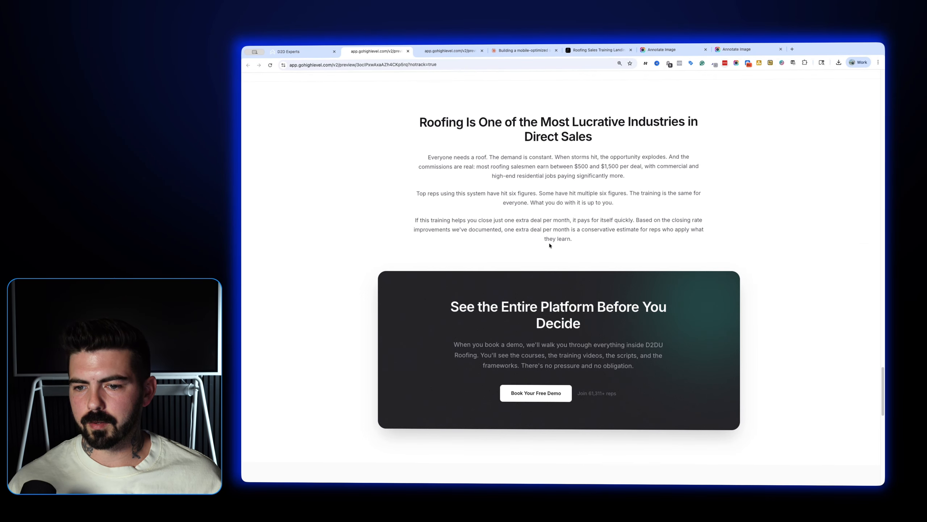
scroll(453, 214, "up", 3)
left_click_drag(420, 202, 628, 237)
left_click(613, 227)
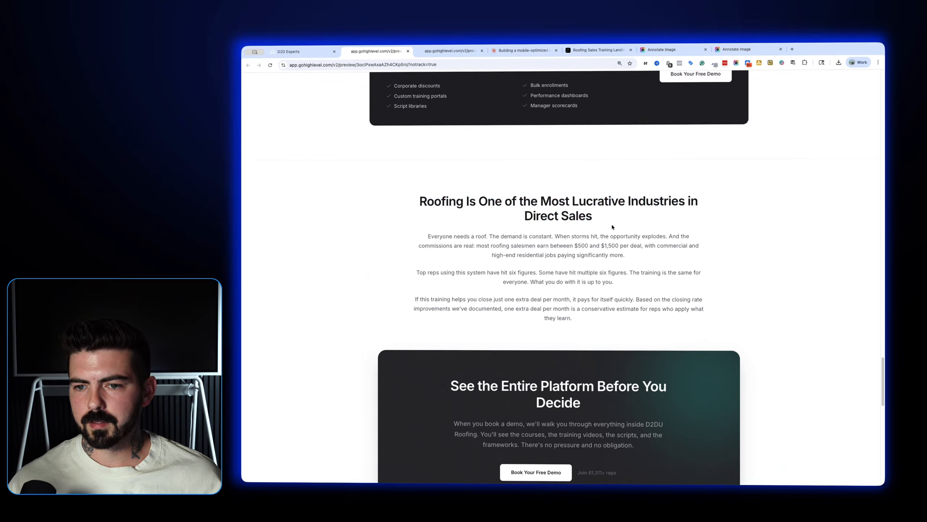
Compare the lower sections and footer in the page builder with how they look in the preview
left_click(305, 52)
scroll(620, 234, "up", 3)
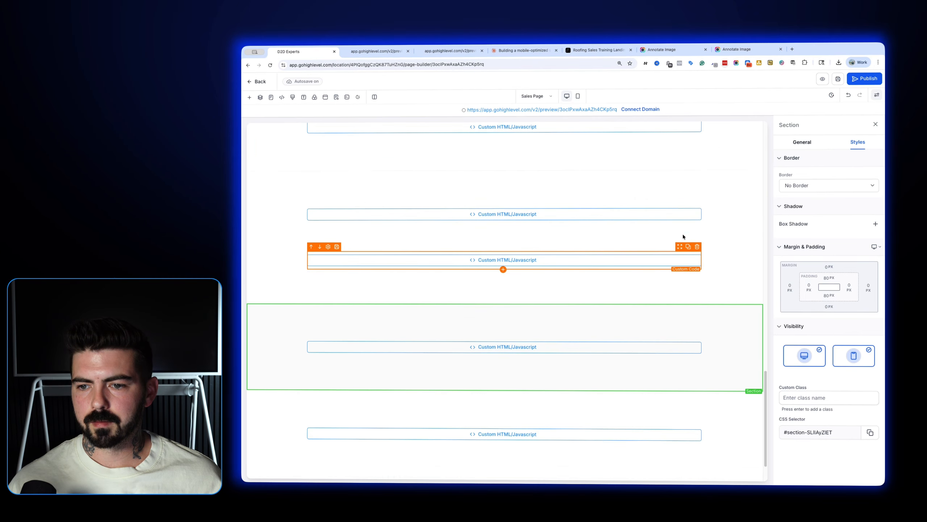
scroll(565, 281, "down", 2)
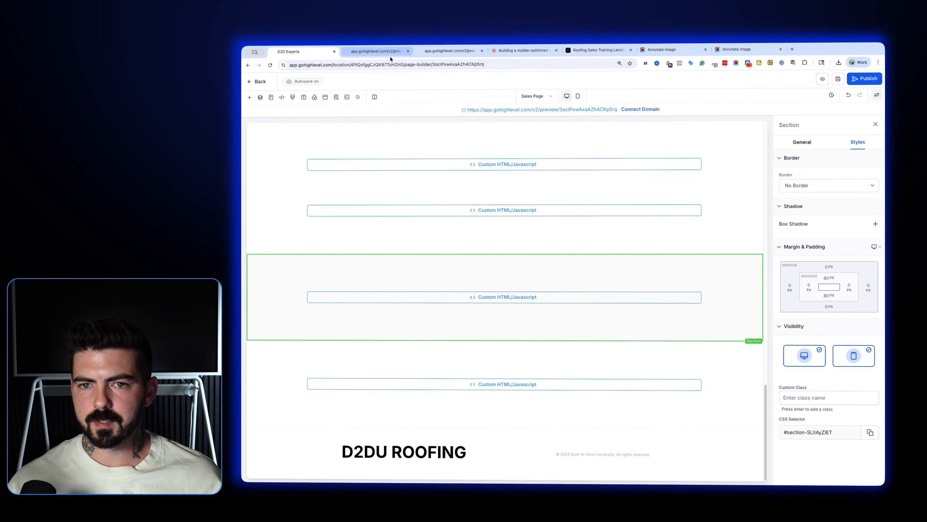
left_click(390, 61)
scroll(586, 346, "down", 15)
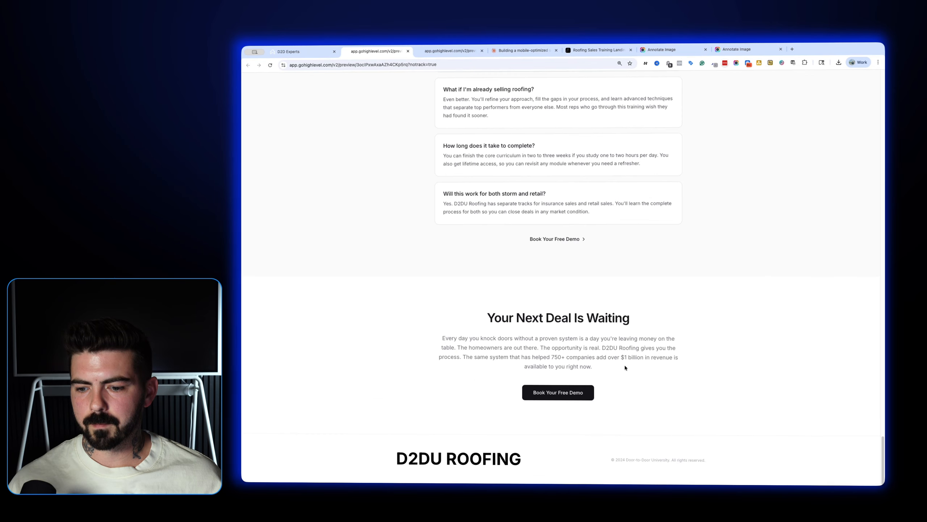
scroll(586, 346, "up", 15)
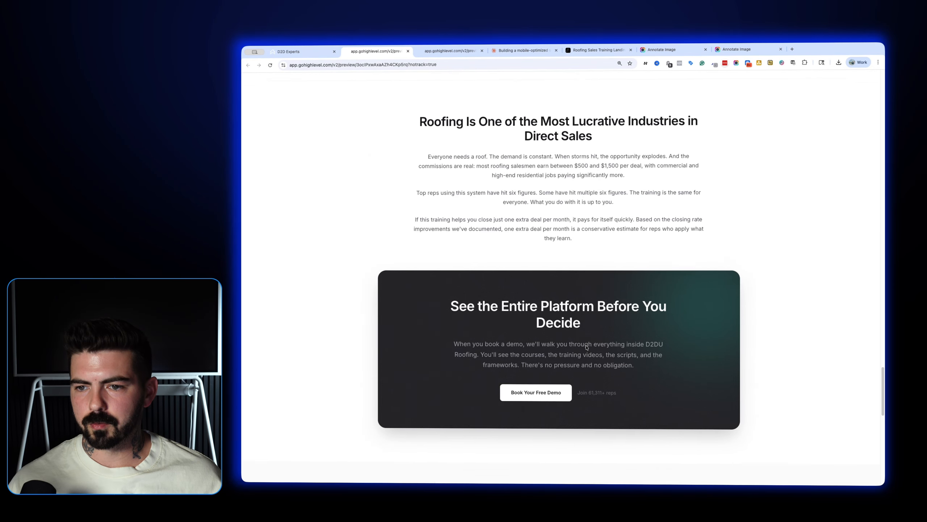
left_click(321, 51)
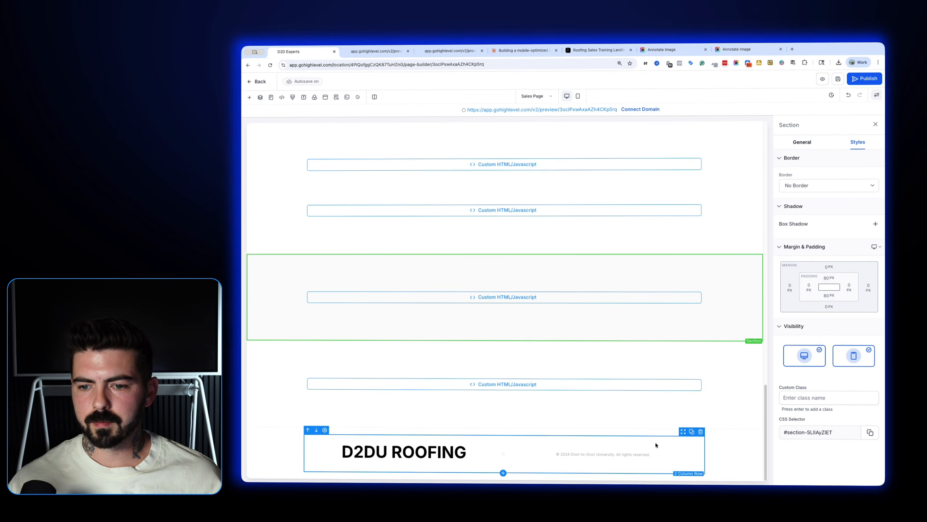
Set the maximum font size of the "See the Entire Platform Before You Decide" heading to 35px in its custom code and save
left_click(554, 280)
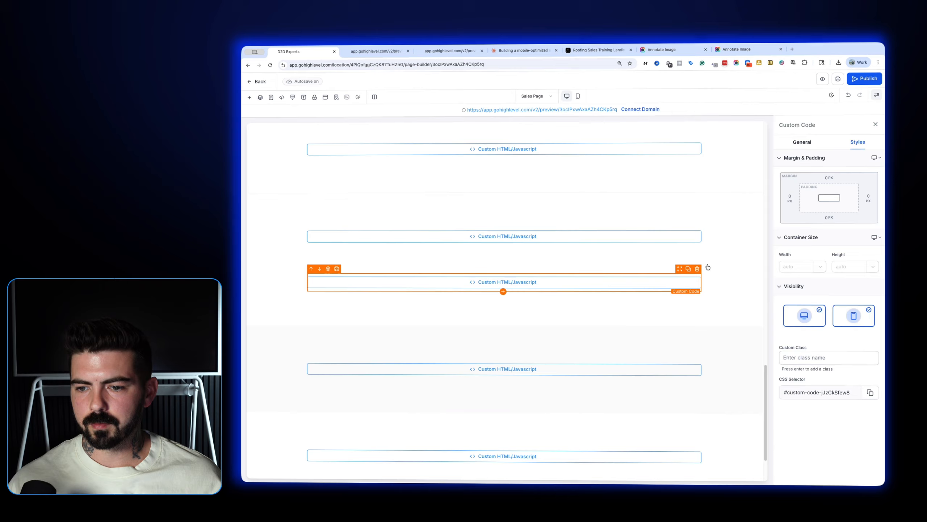
left_click(805, 139)
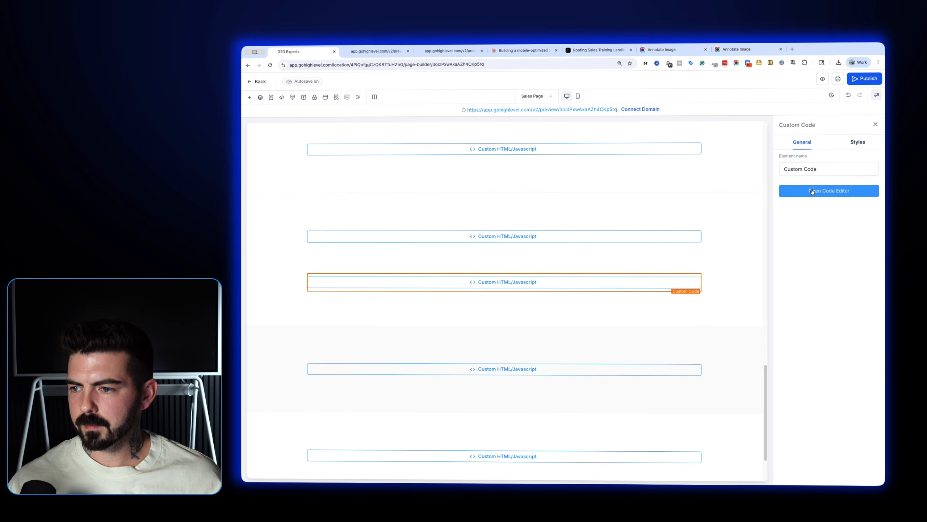
left_click(811, 190)
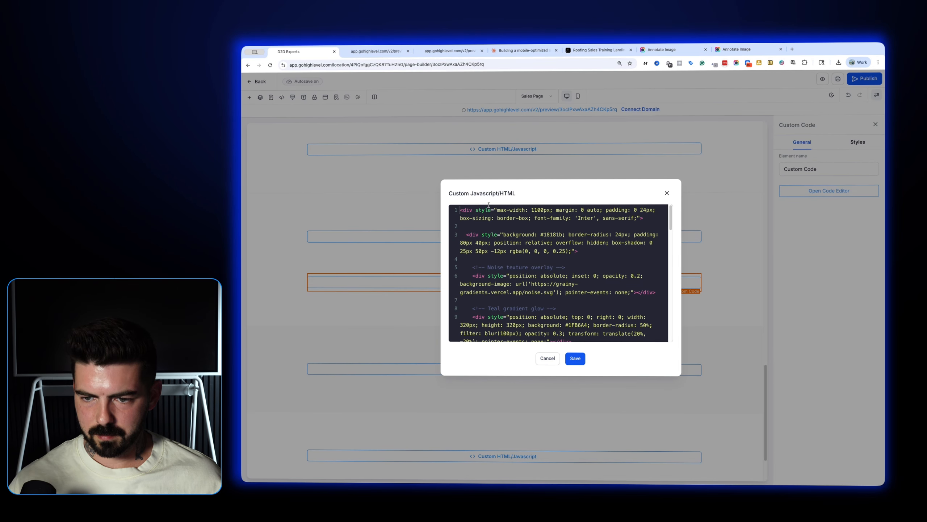
scroll(572, 243, "down", 1)
scroll(572, 243, "down", 2)
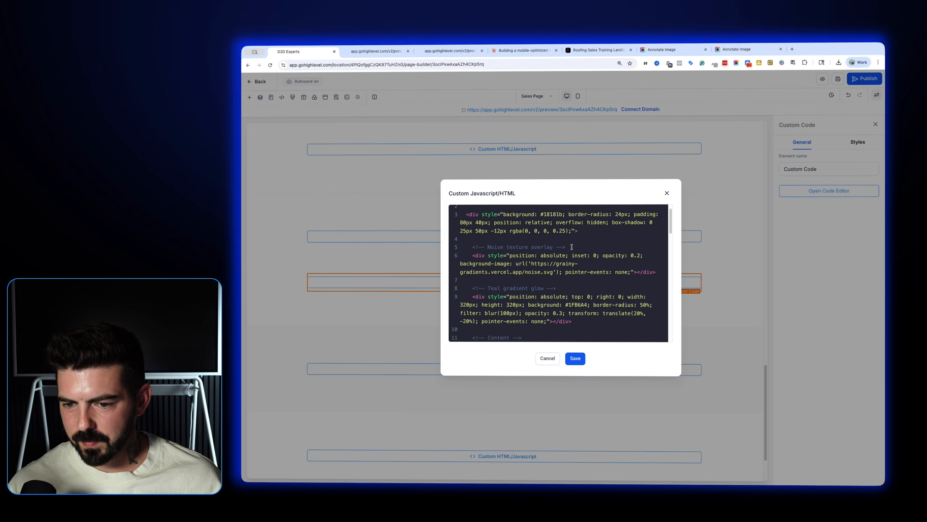
scroll(543, 252, "down", 4)
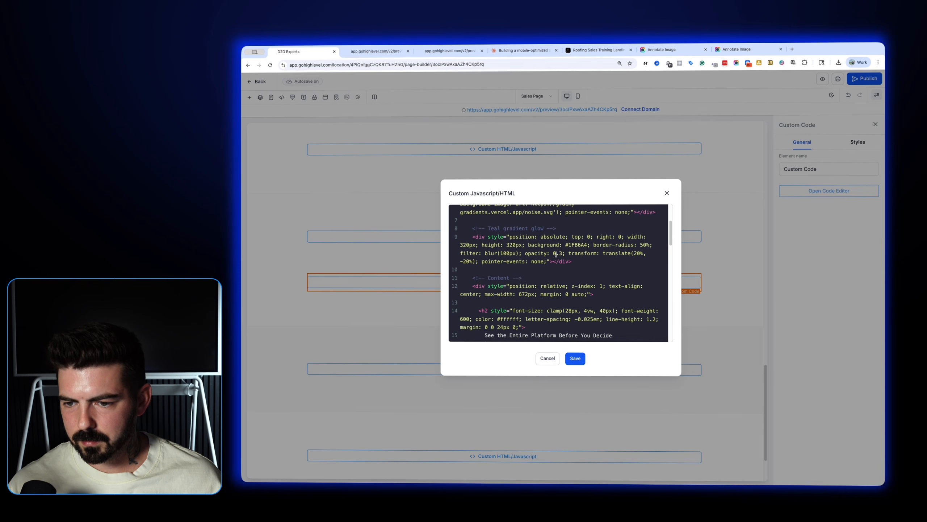
scroll(557, 263, "down", 2)
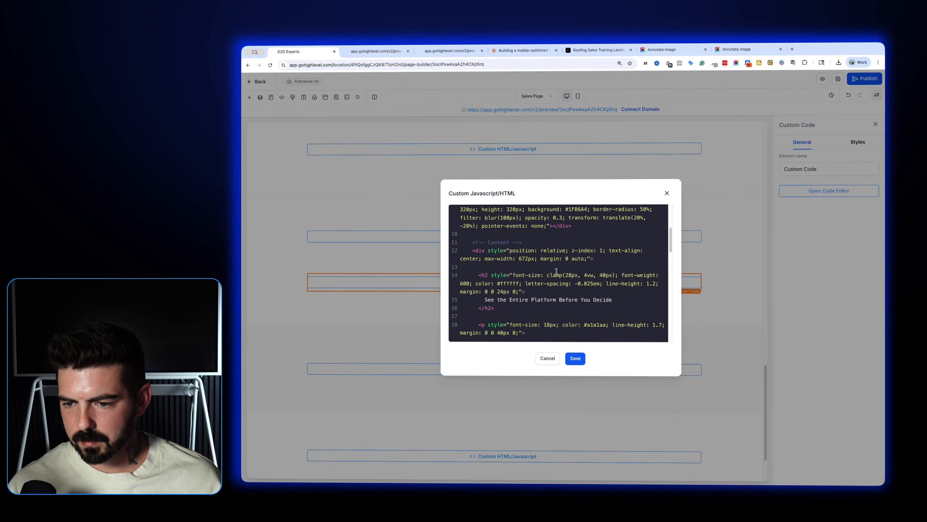
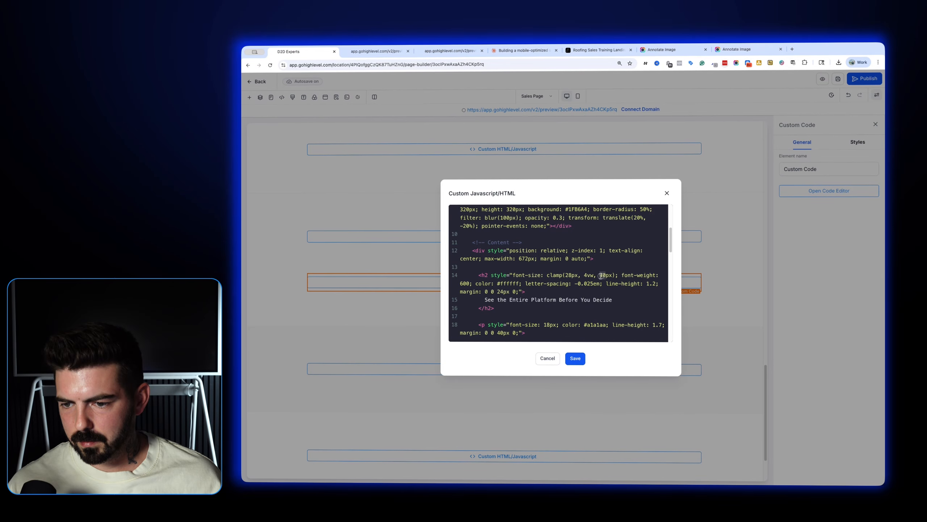
type("35")
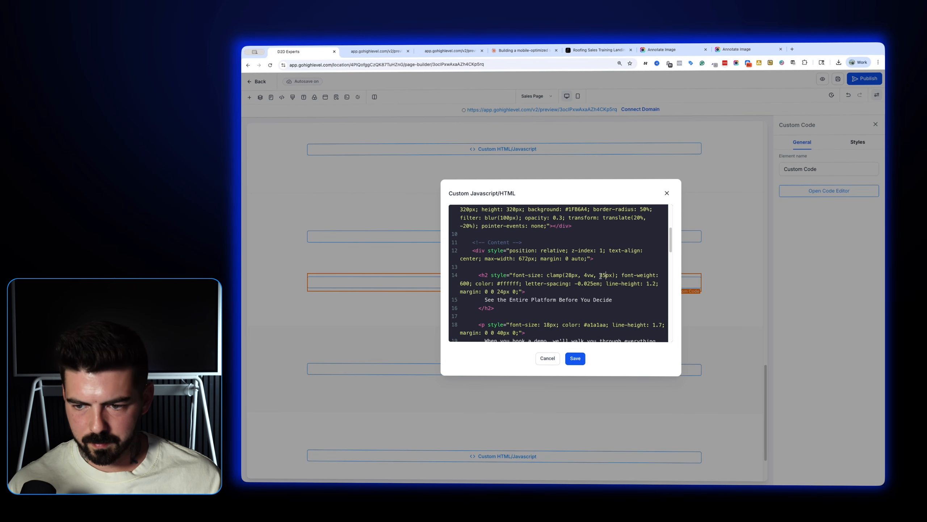
left_click(575, 358)
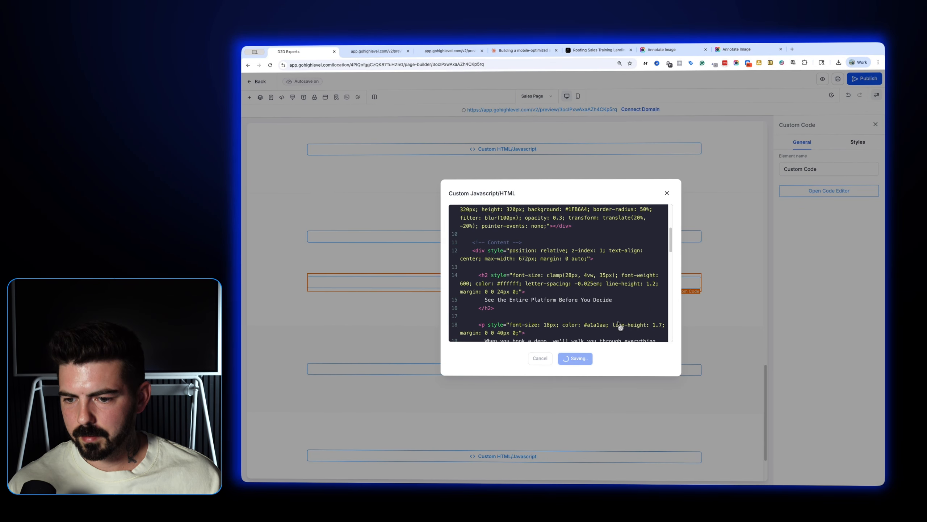
Preview the page and check how the "See the Entire Platform Before You Decide" heading wraps
left_click(825, 79)
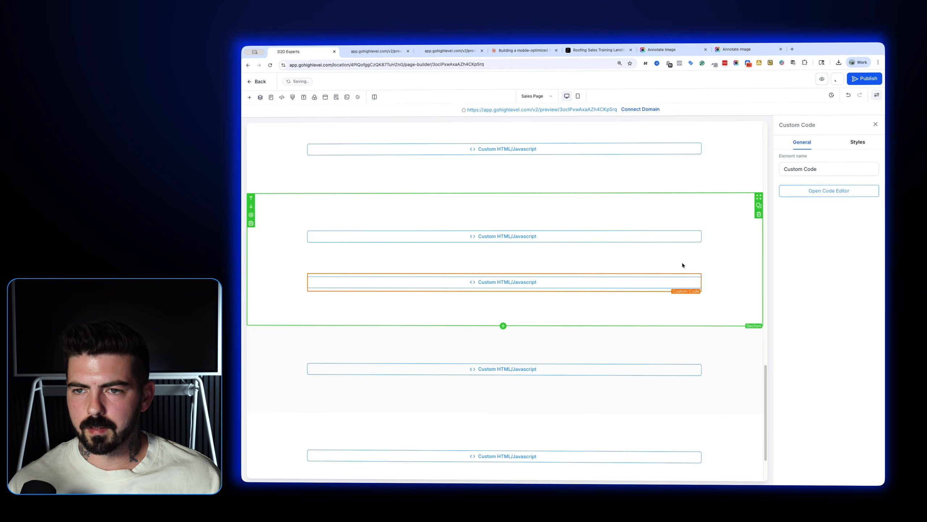
scroll(674, 279, "down", 15)
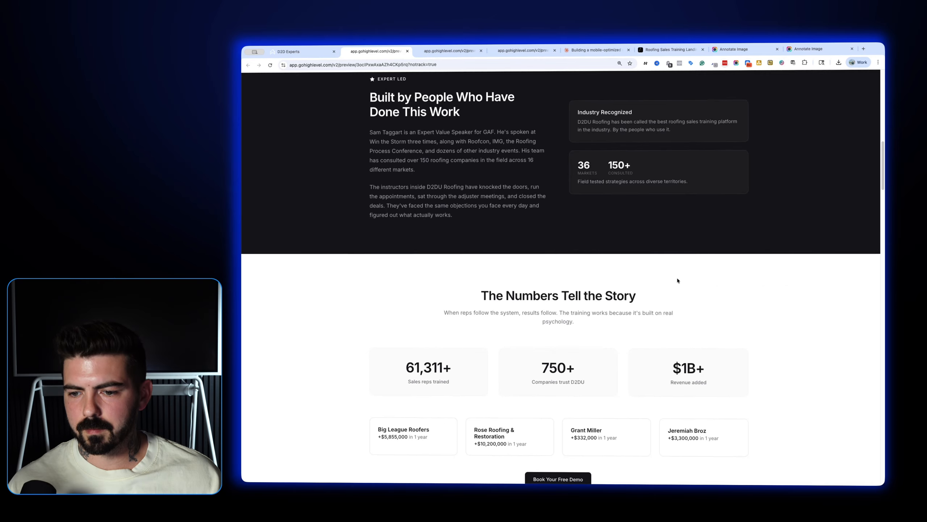
scroll(678, 280, "down", 15)
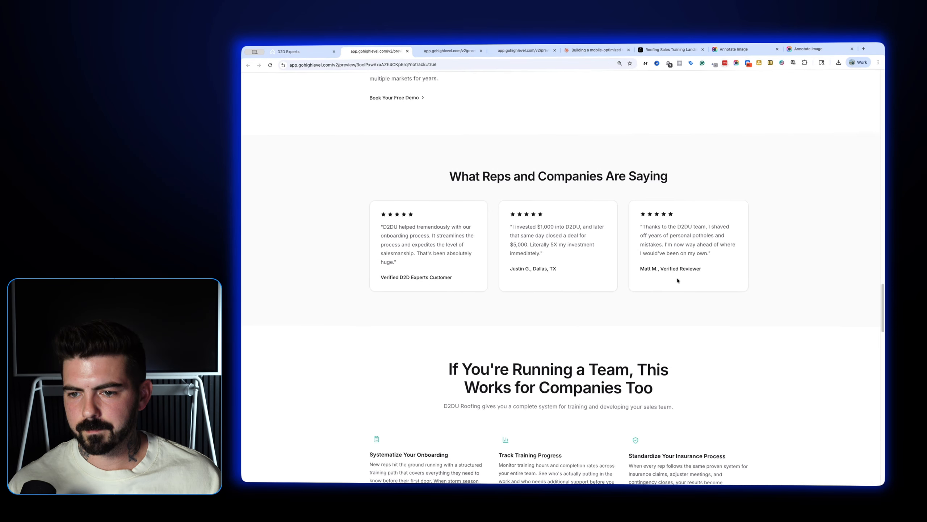
scroll(678, 280, "down", 5)
scroll(677, 280, "down", 10)
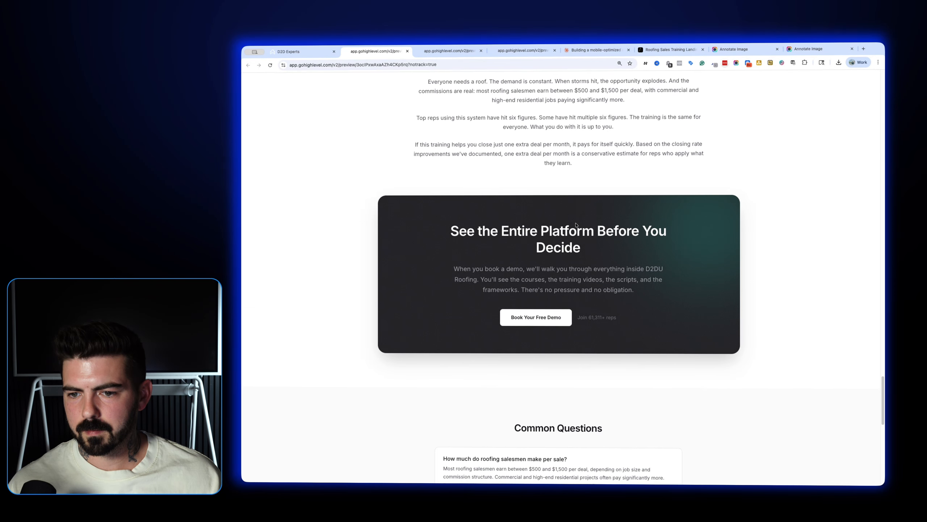
scroll(429, 156, "up", 3)
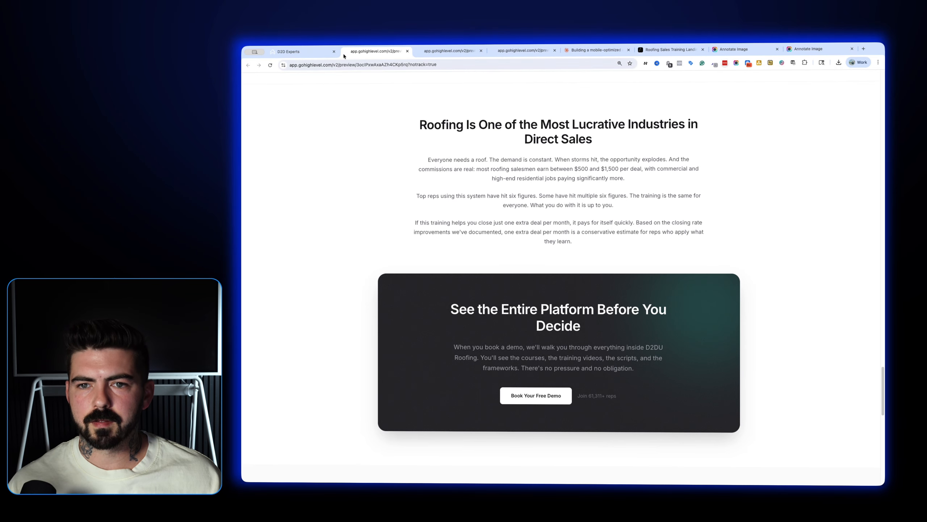
Reduce the "See the Entire Platform Before You Decide" heading's maximum font size to 30px, save the code and check the preview
left_click(318, 55)
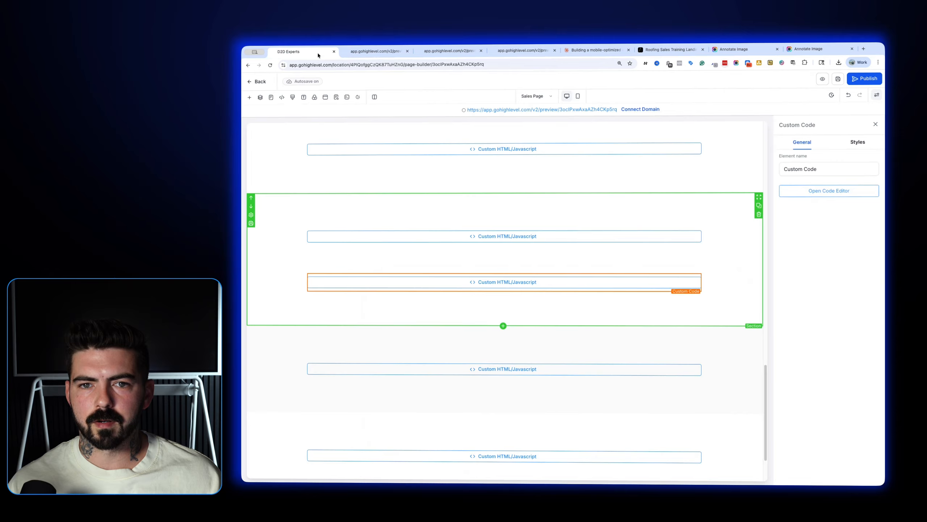
left_click(792, 189)
scroll(540, 285, "down", 6)
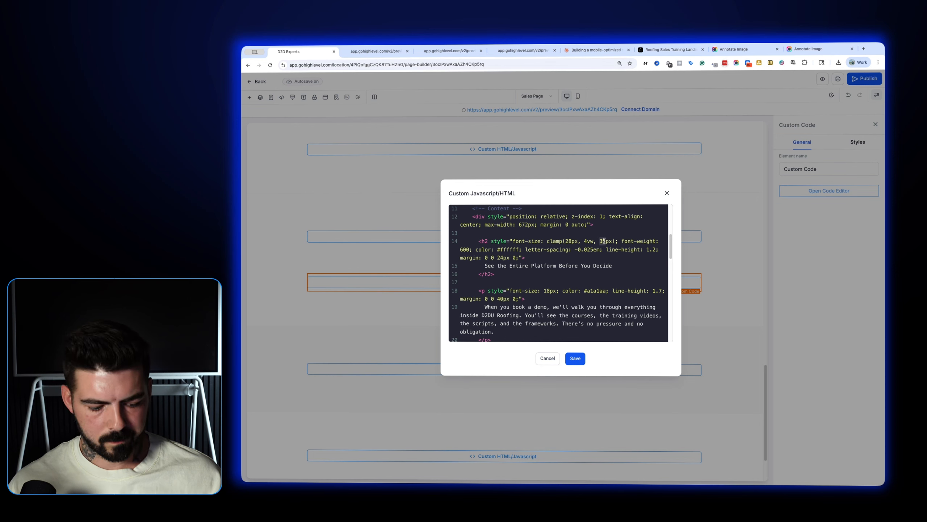
type("30")
left_click(575, 358)
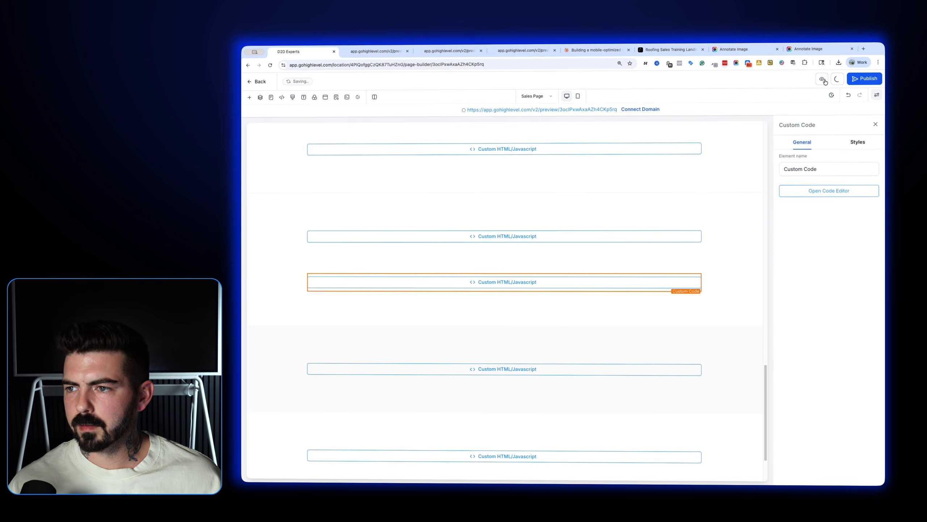
left_click(367, 52)
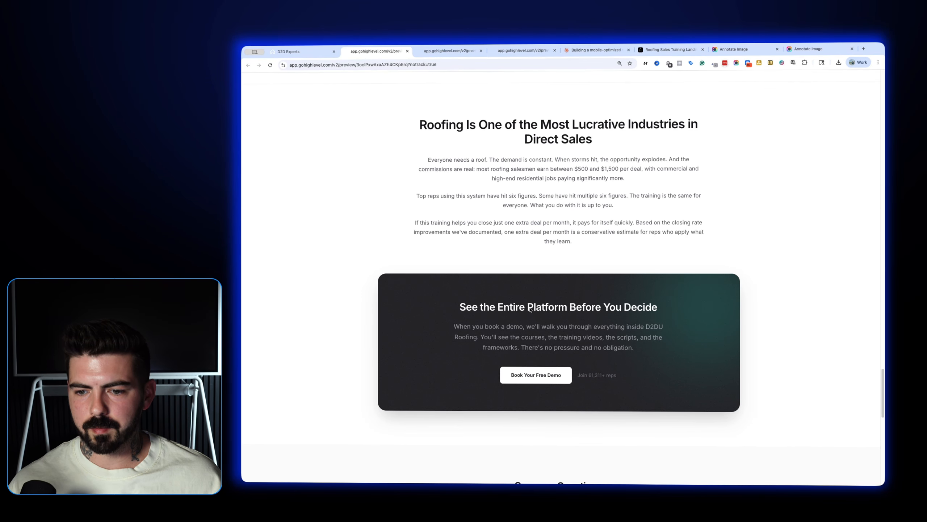
Set the maximum font size of the "Roofing Is One of the Most Lucrative Industries" heading to 43px in its custom code and save
left_click(300, 53)
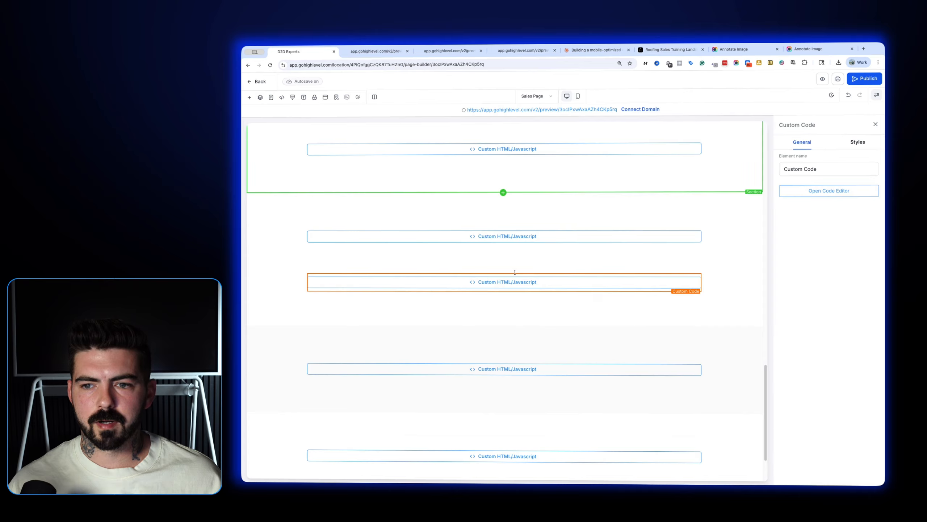
left_click(535, 236)
left_click(829, 190)
scroll(585, 271, "down", 1)
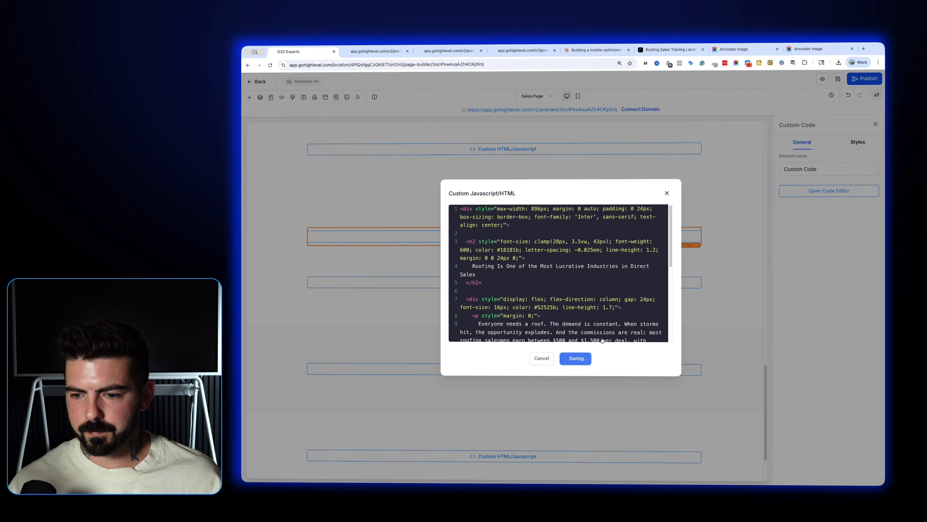
left_click(575, 357)
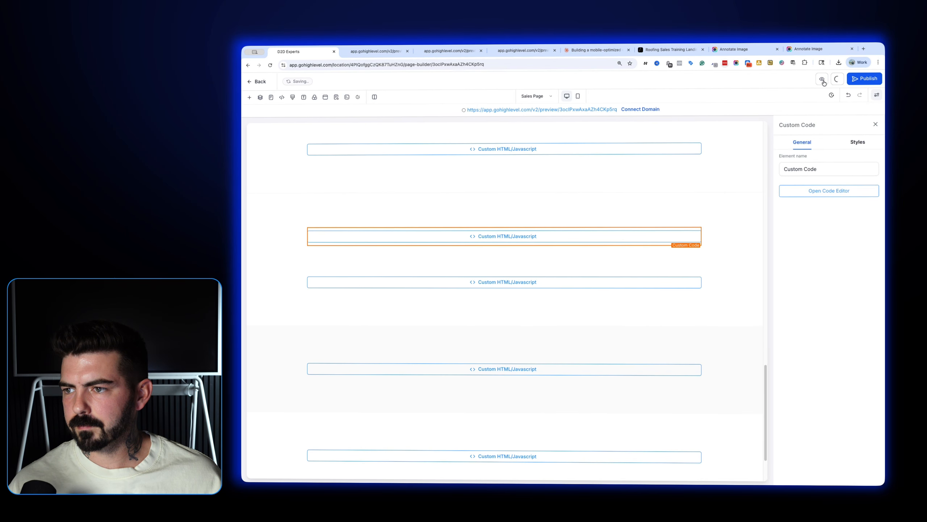
Open a fresh preview, close the outdated preview tabs, and review the "Most Lucrative Industries" heading and its paragraph spacing
left_click(823, 80)
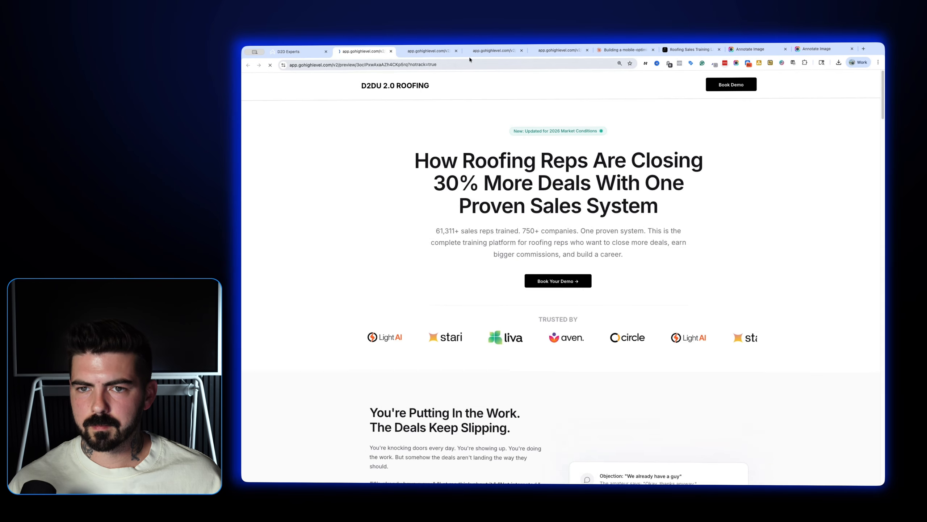
left_click(456, 52)
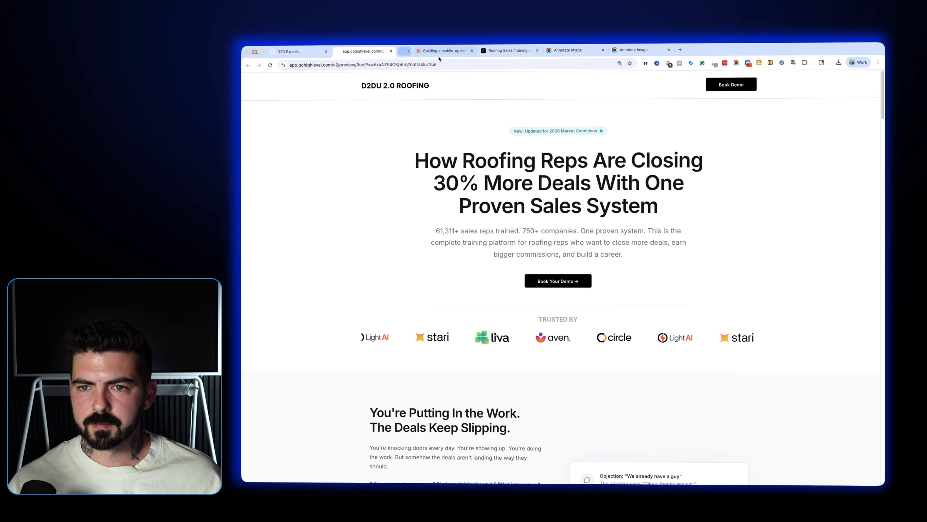
left_click(270, 65)
scroll(387, 182, "down", 20)
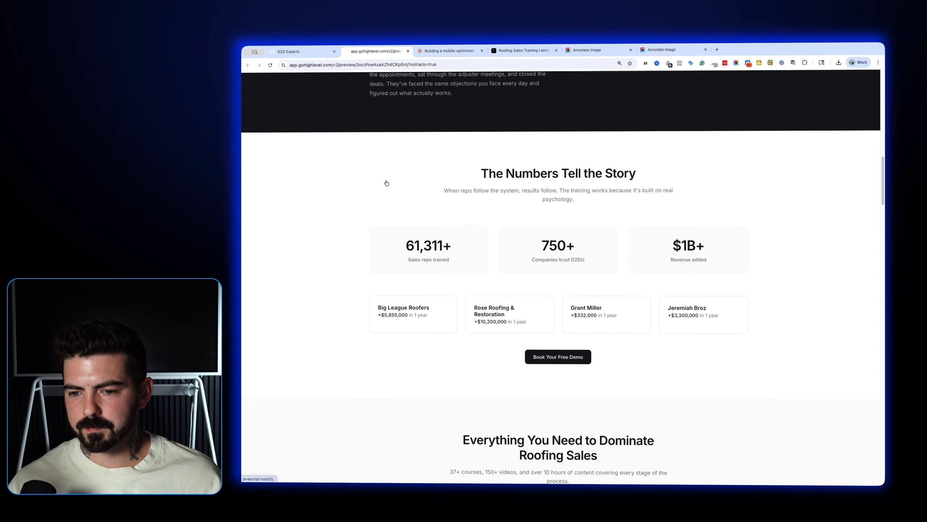
scroll(394, 185, "down", 19)
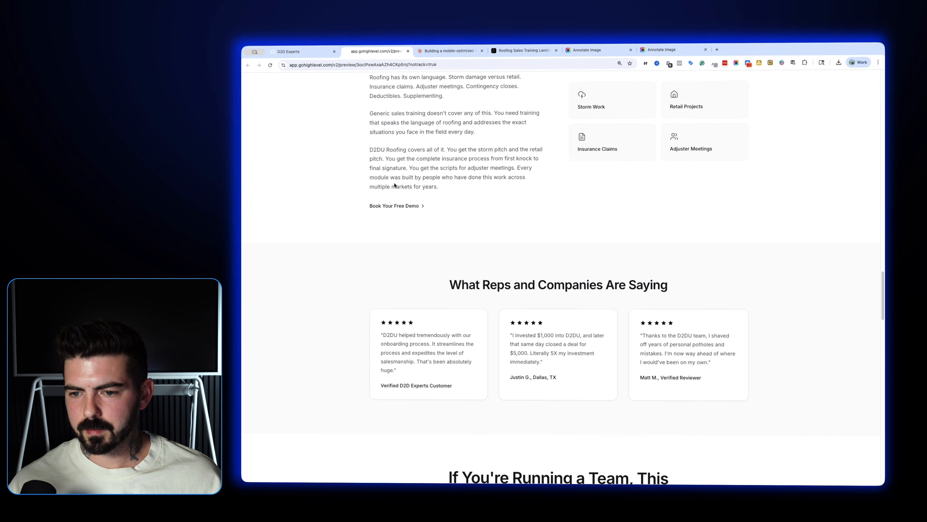
scroll(395, 185, "down", 15)
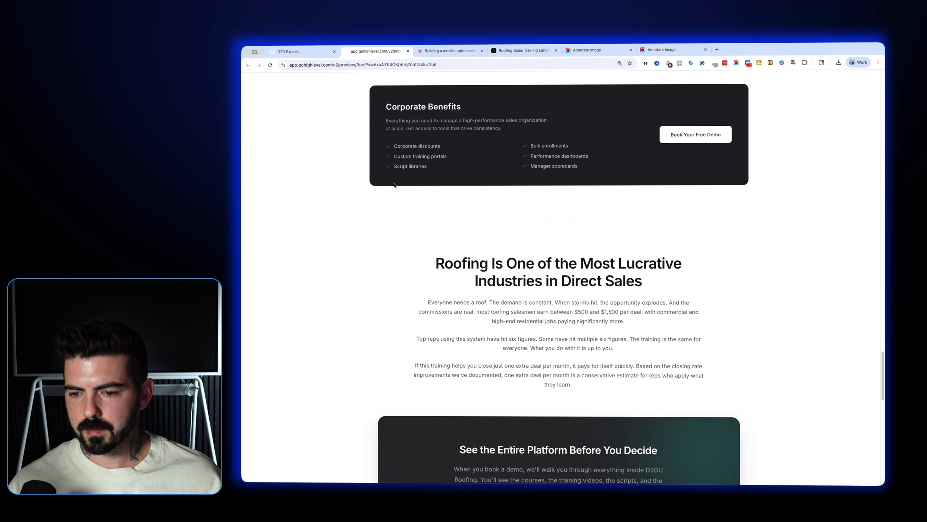
scroll(525, 201, "down", 1)
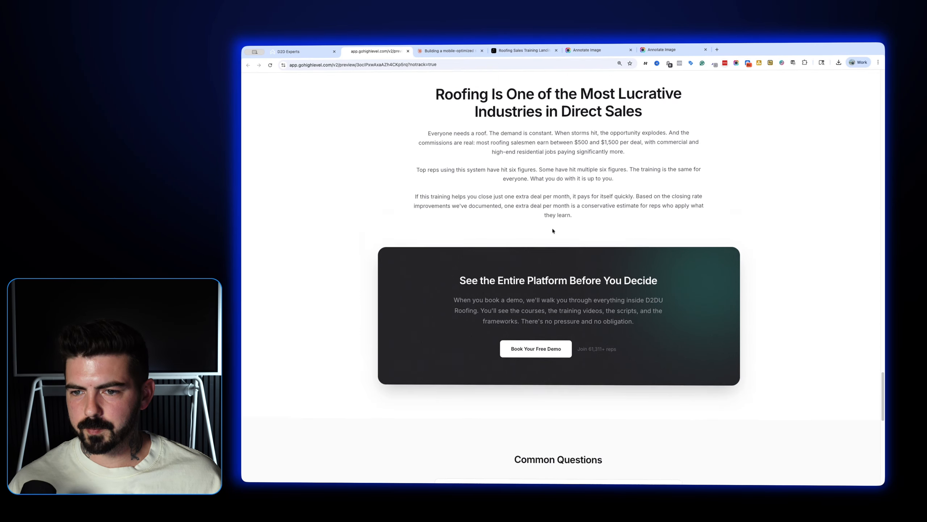
scroll(538, 260, "up", 3)
left_click_drag(416, 256, 616, 330)
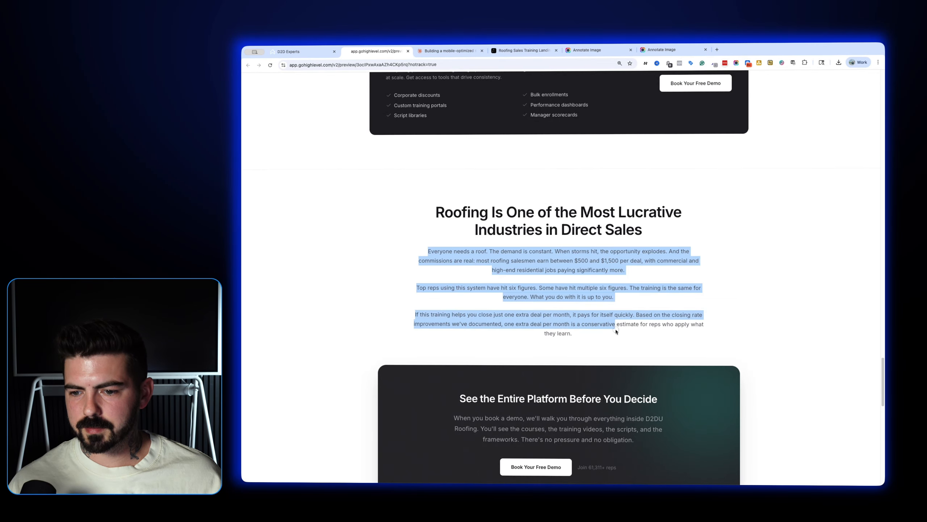
left_click(616, 330)
Change the flex gap between the "Most Lucrative Industries" paragraphs in the custom code, save it and return to the preview
key("ctrl+shift+Tab")
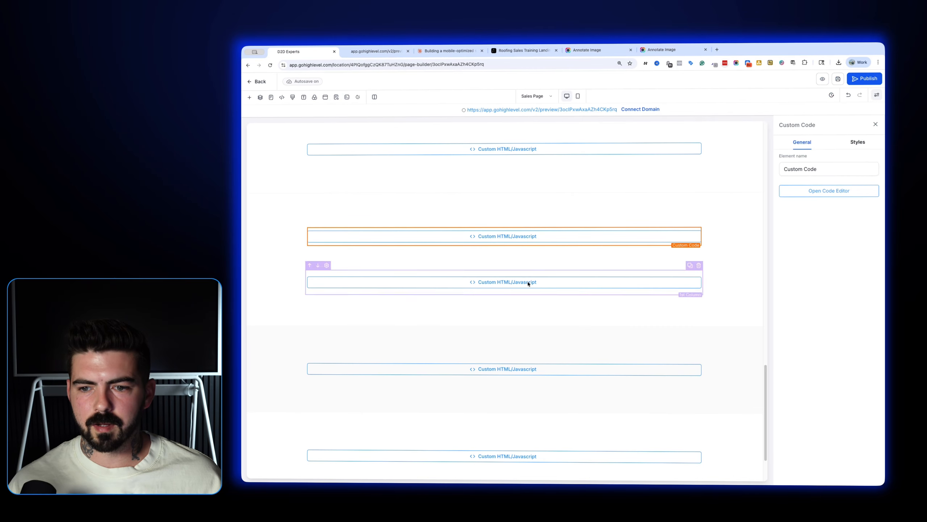
left_click(829, 190)
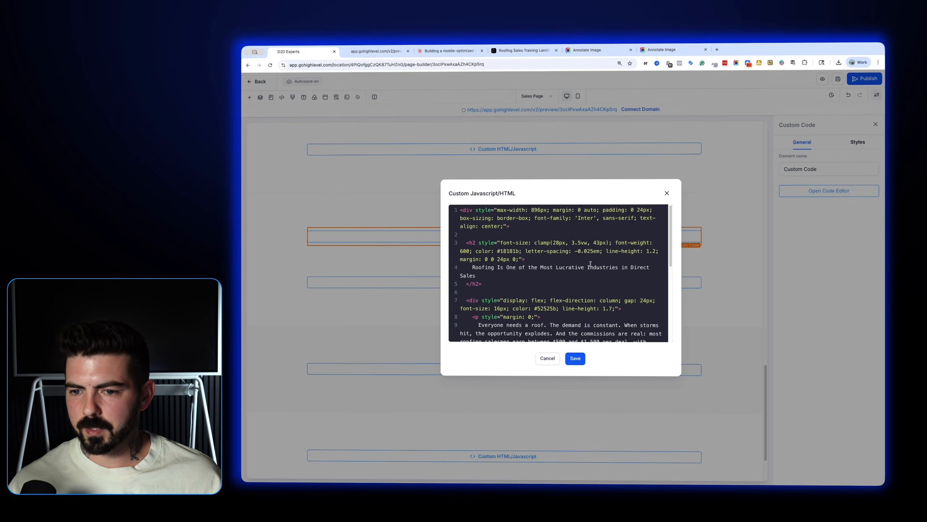
scroll(553, 271, "down", 3)
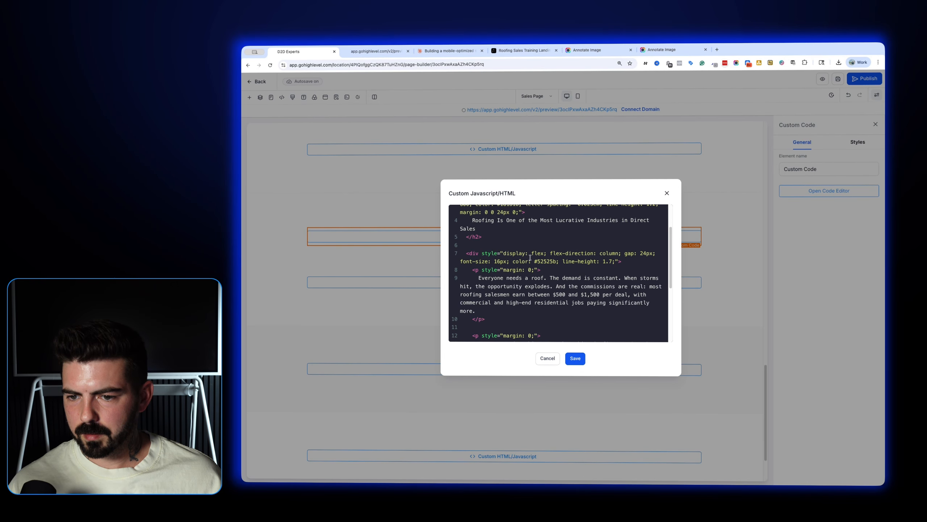
scroll(564, 276, "down", 4)
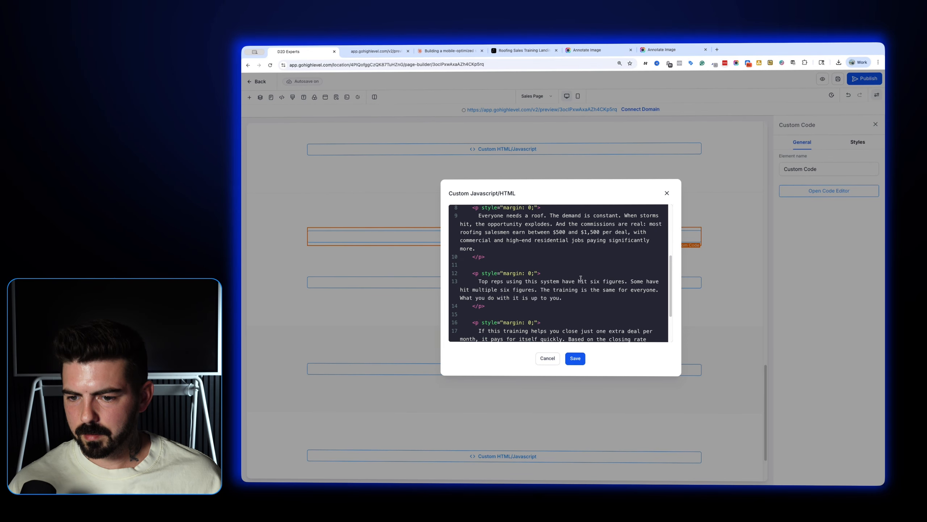
scroll(583, 280, "up", 2)
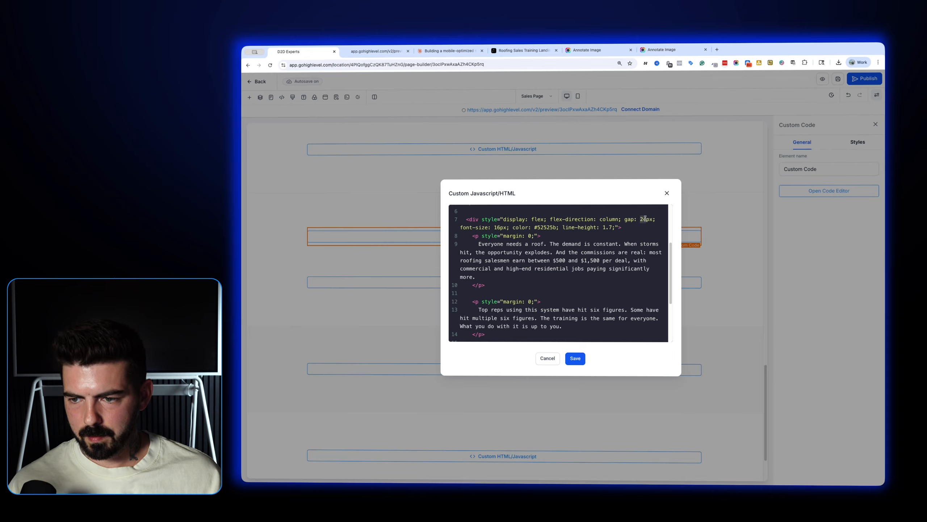
left_click(576, 358)
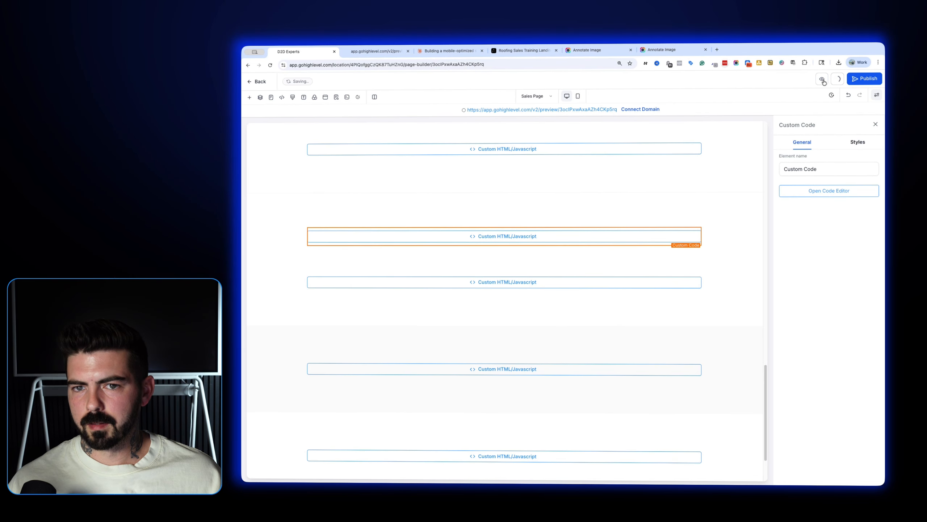
left_click(389, 55)
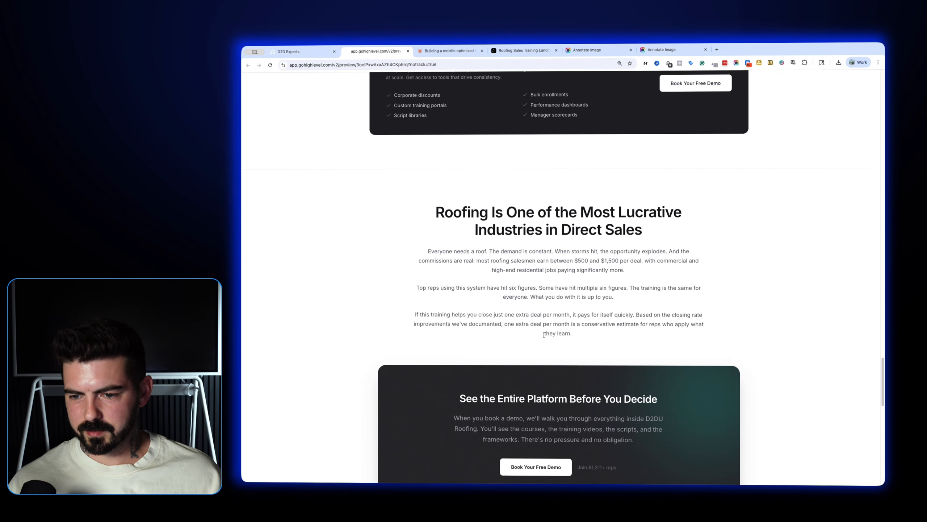
Open a fresh preview of the page and check the paragraph spacing under the "Most Lucrative Industries" heading
left_click_drag(544, 335, 586, 336)
left_click(505, 293)
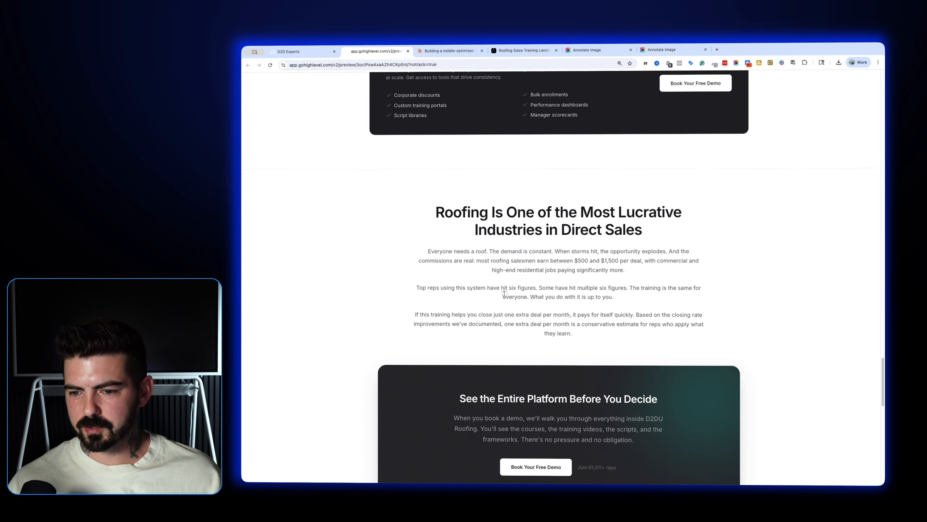
left_click(302, 52)
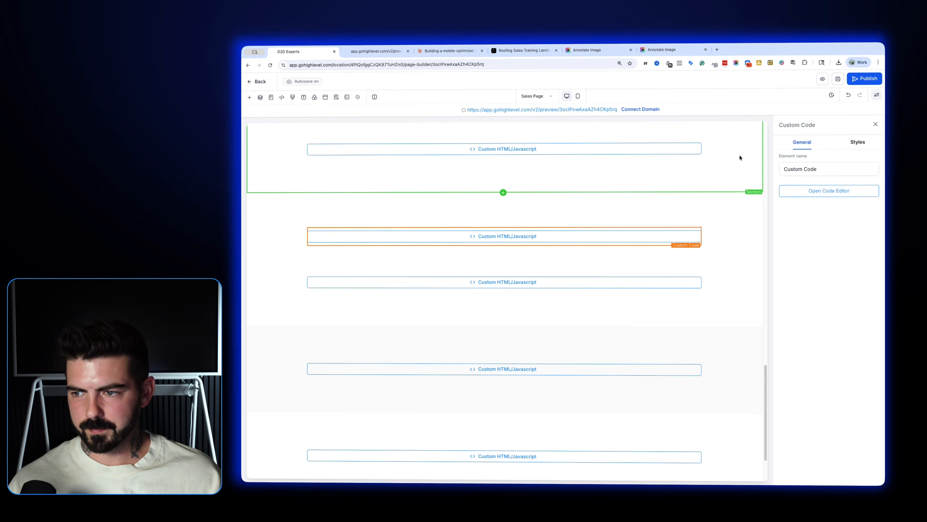
left_click(824, 82)
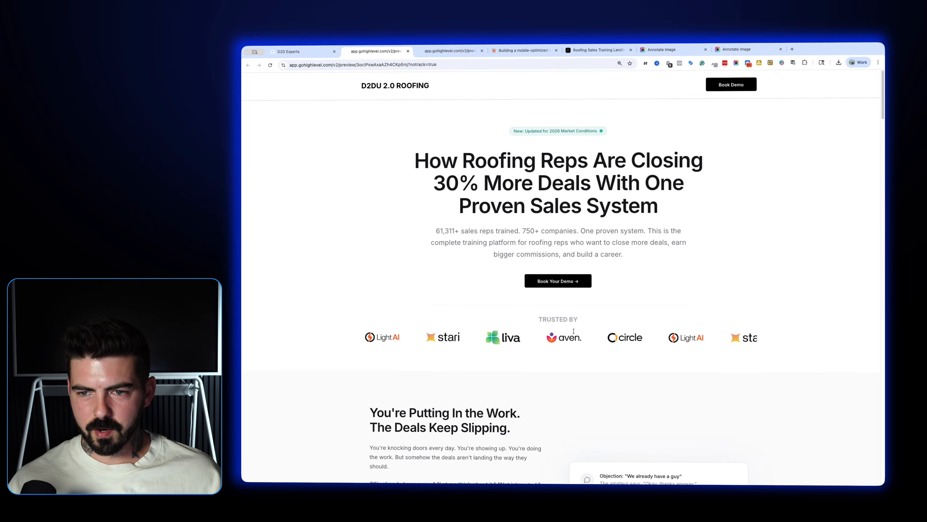
scroll(572, 336, "down", 15)
scroll(572, 335, "down", 20)
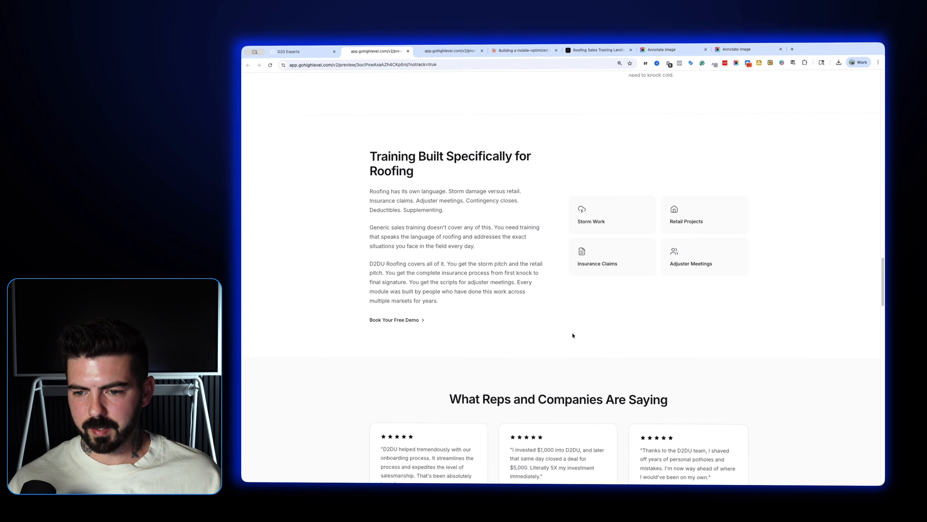
scroll(572, 335, "down", 10)
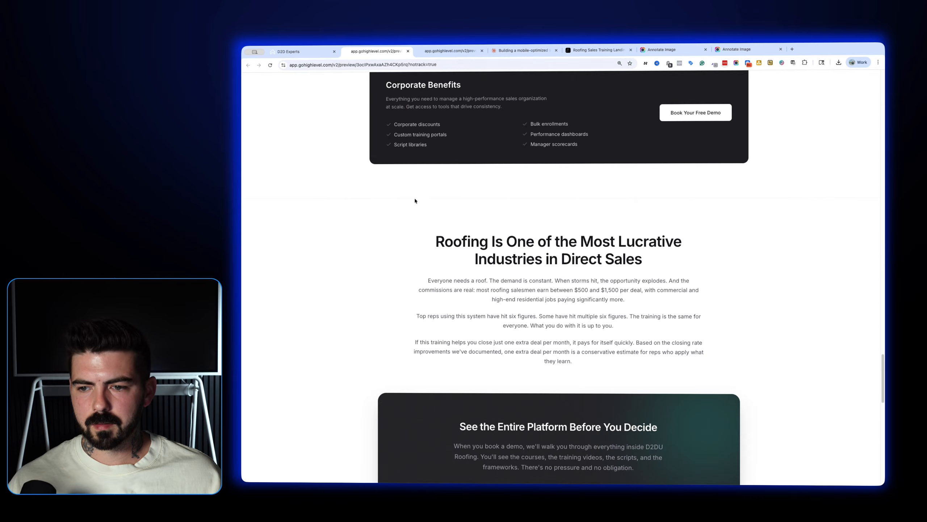
Set the width of the row holding the "Most Lucrative Industries" text to 75%, save the page and check it in a new preview
left_click(306, 50)
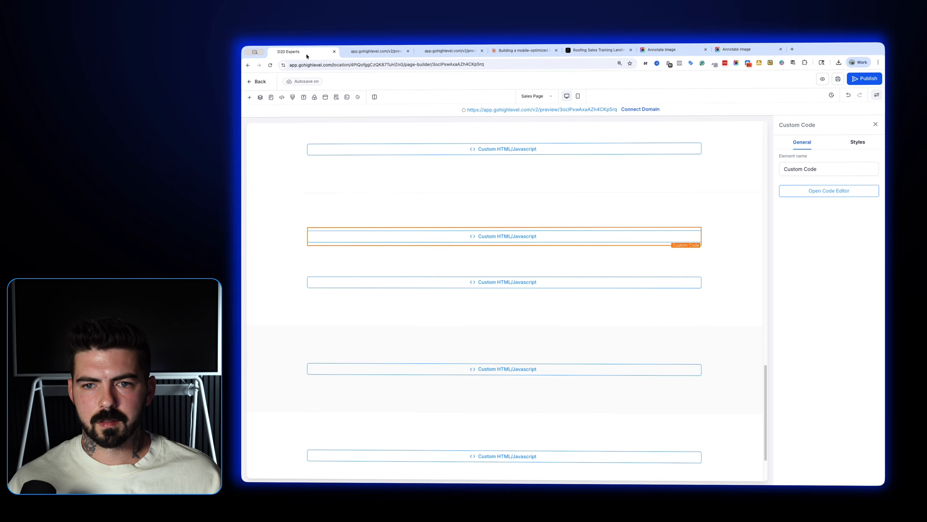
left_click(570, 221)
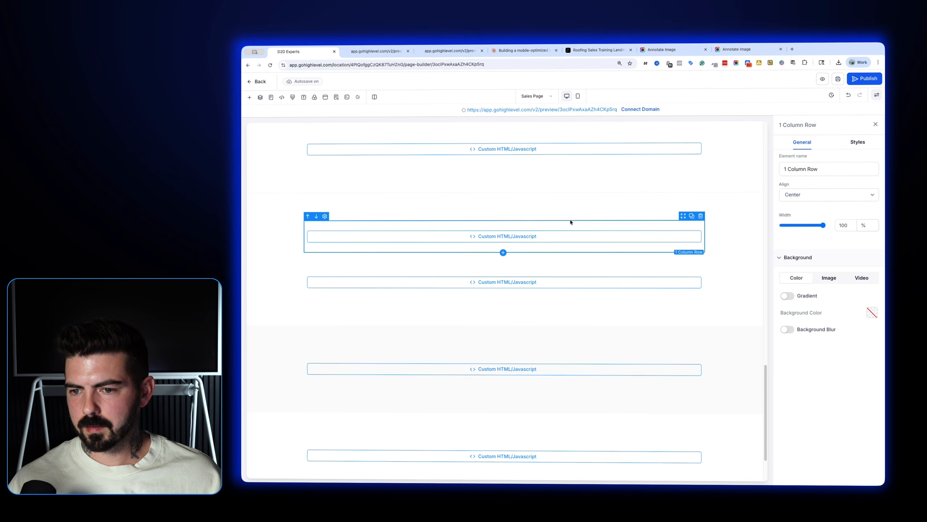
left_click_drag(824, 225, 808, 229)
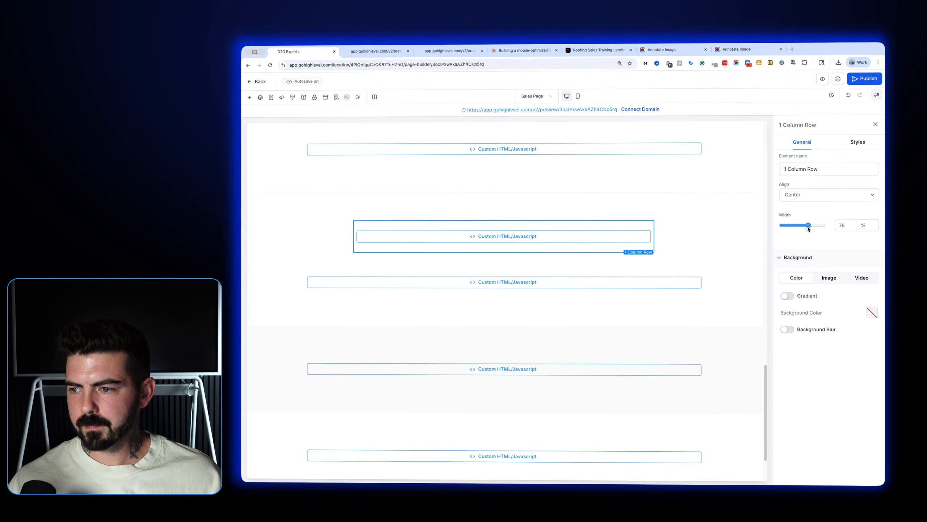
left_click(837, 80)
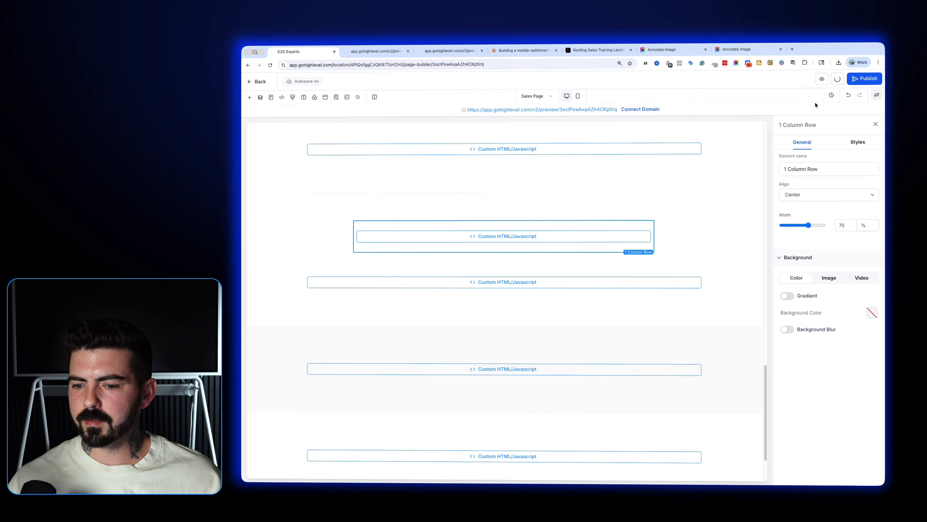
left_click(818, 79)
scroll(491, 171, "down", 20)
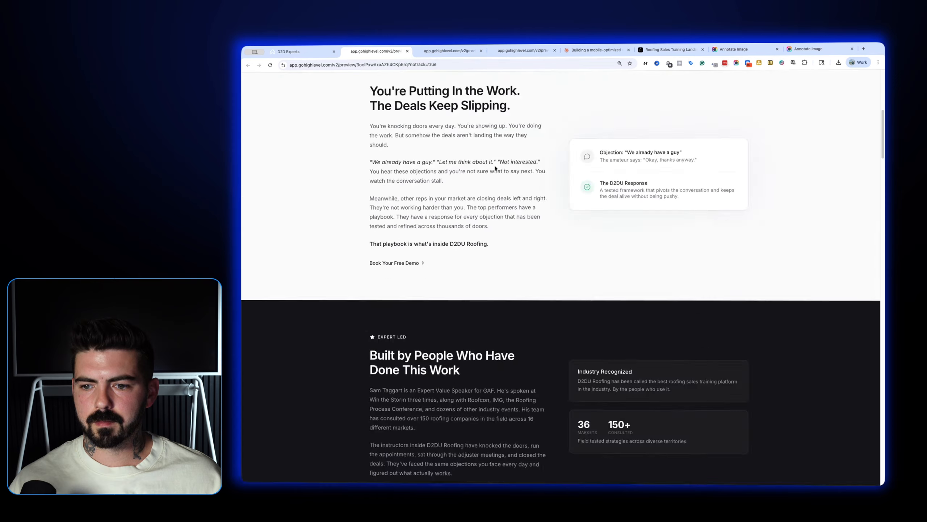
scroll(491, 171, "down", 15)
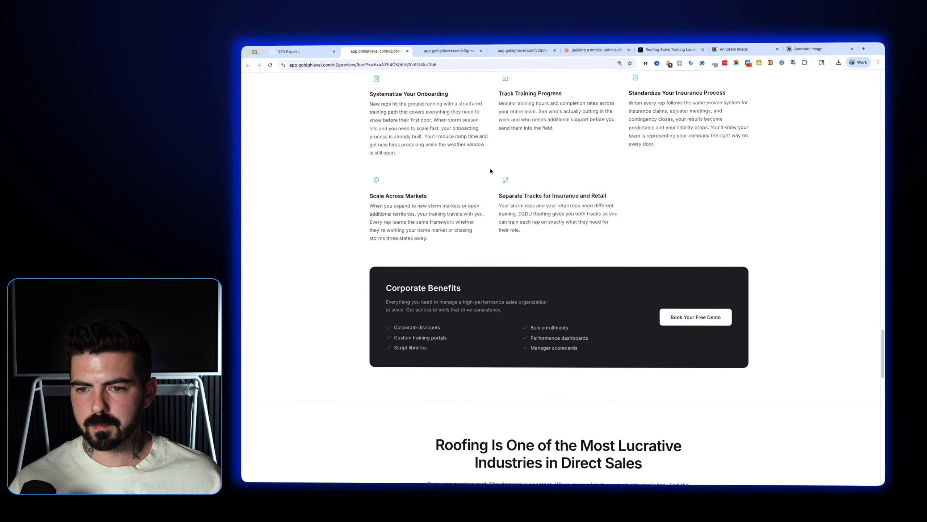
scroll(491, 171, "down", 8)
scroll(491, 170, "up", 2)
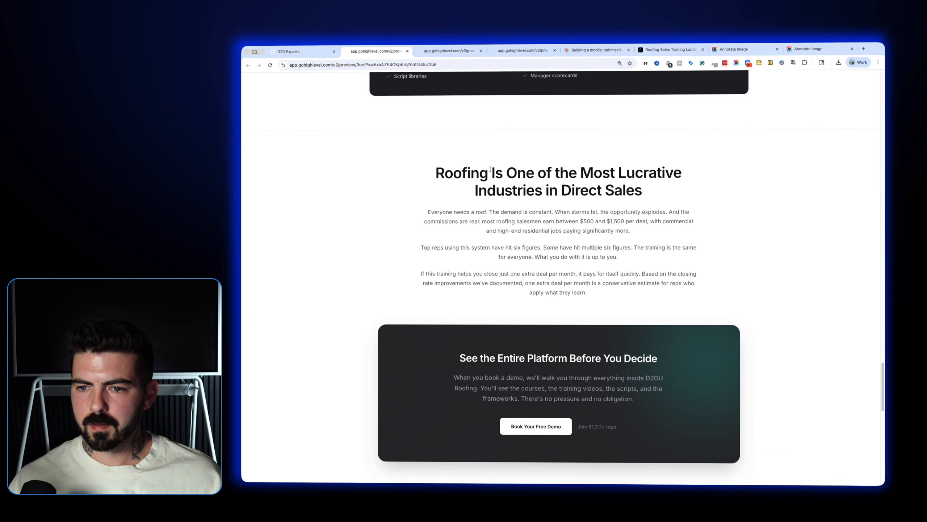
Narrow the "Most Lucrative Industries" row to 66% width, save the page and check it in a new preview
left_click(311, 52)
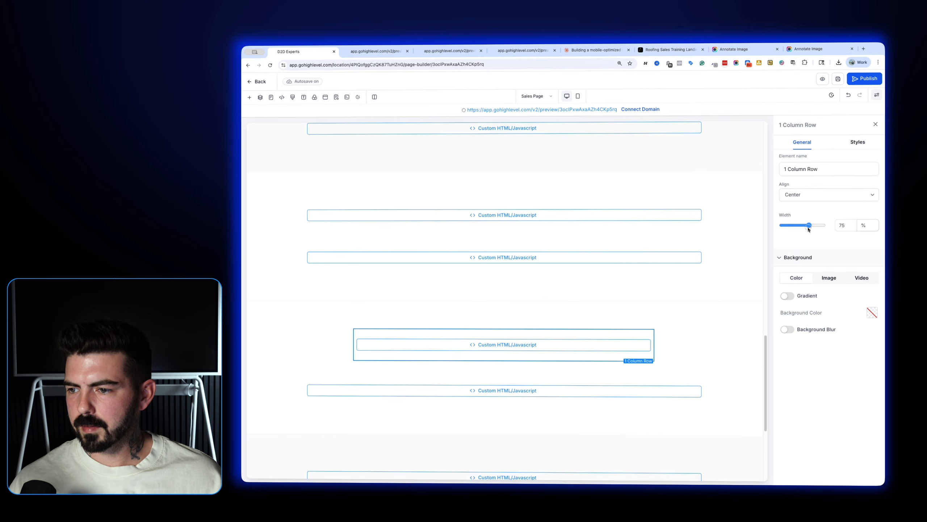
left_click_drag(808, 225, 803, 229)
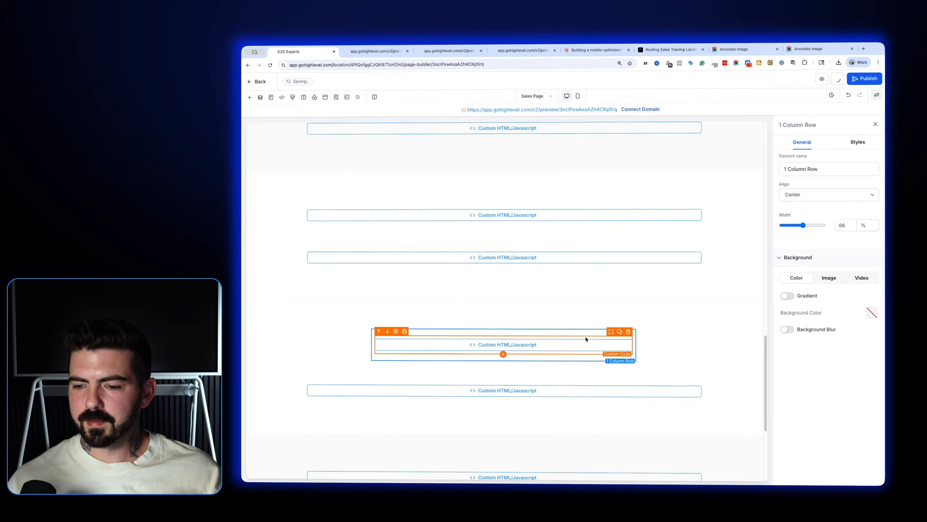
left_click(822, 78)
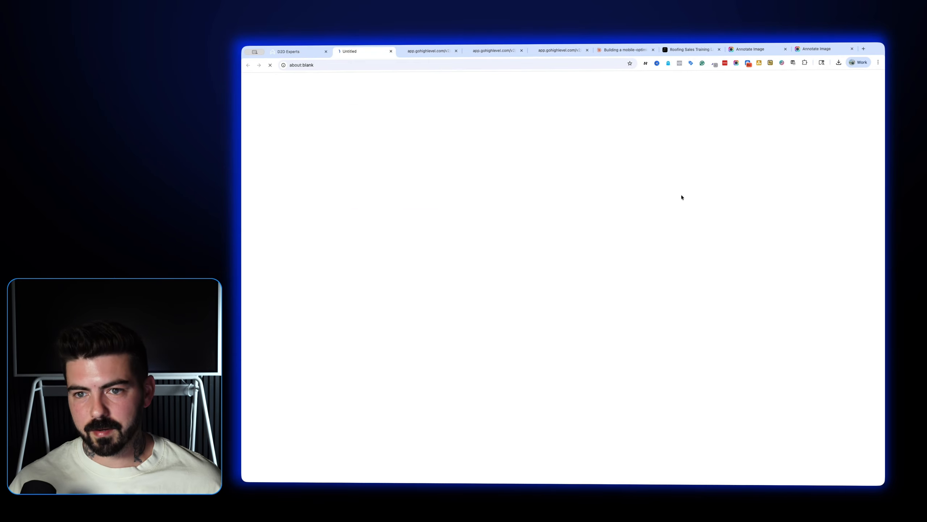
scroll(621, 288, "down", 10)
scroll(601, 297, "down", 15)
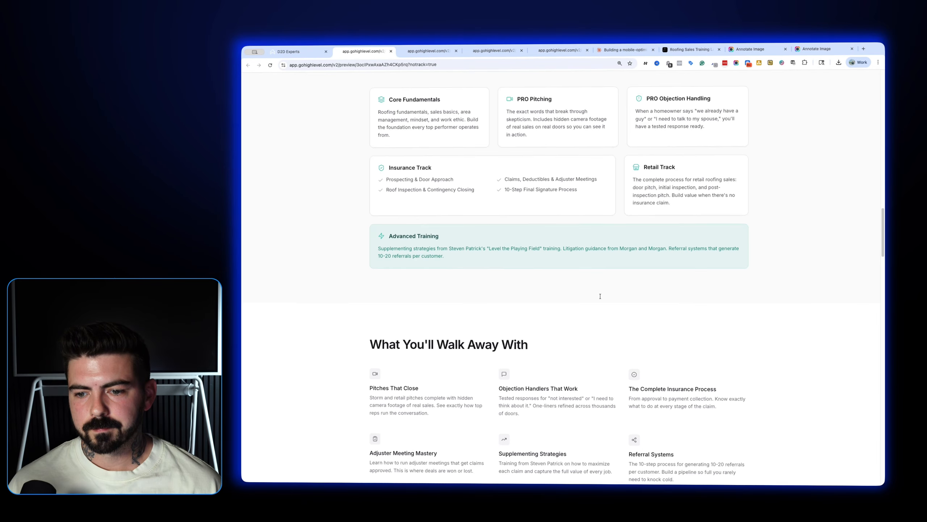
scroll(600, 298, "down", 10)
Set the width of the "See the Entire Platform Before You Decide" row to 75%, save the page and check the card in a new preview
left_click(292, 51)
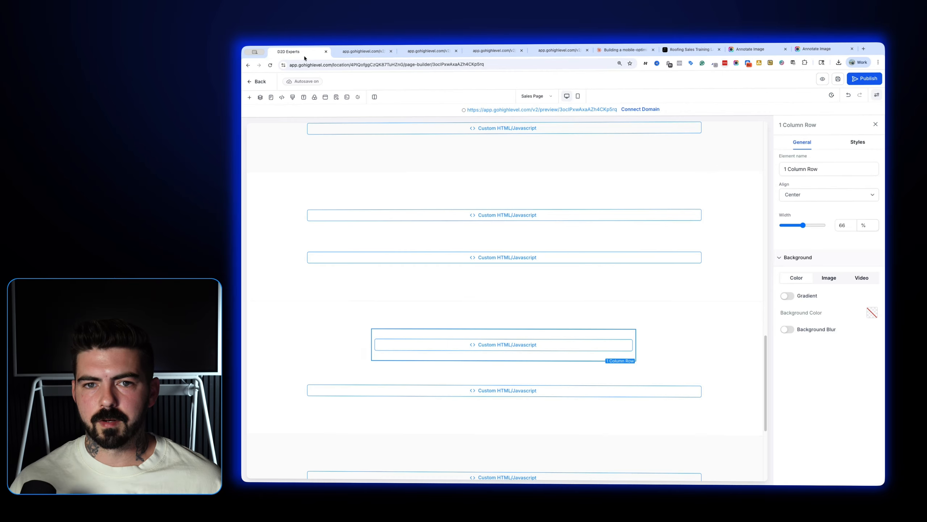
left_click(639, 381)
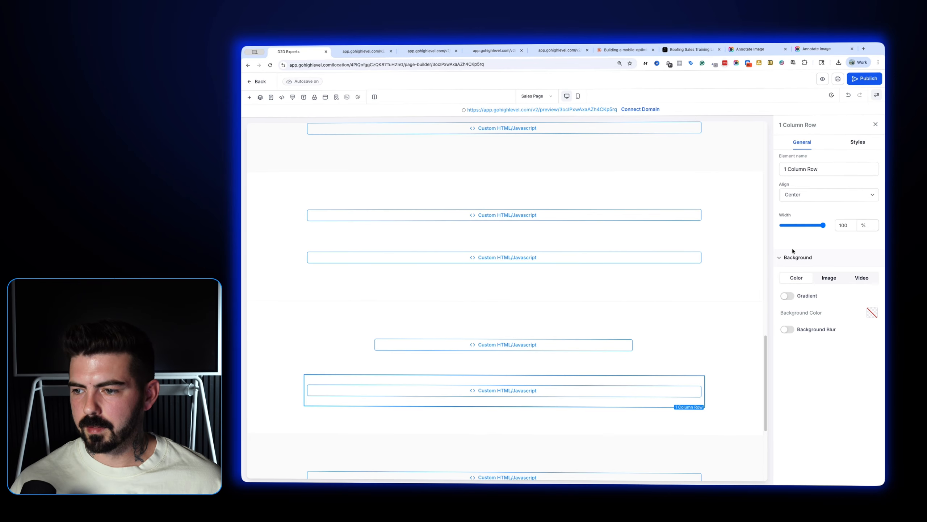
left_click_drag(825, 225, 807, 231)
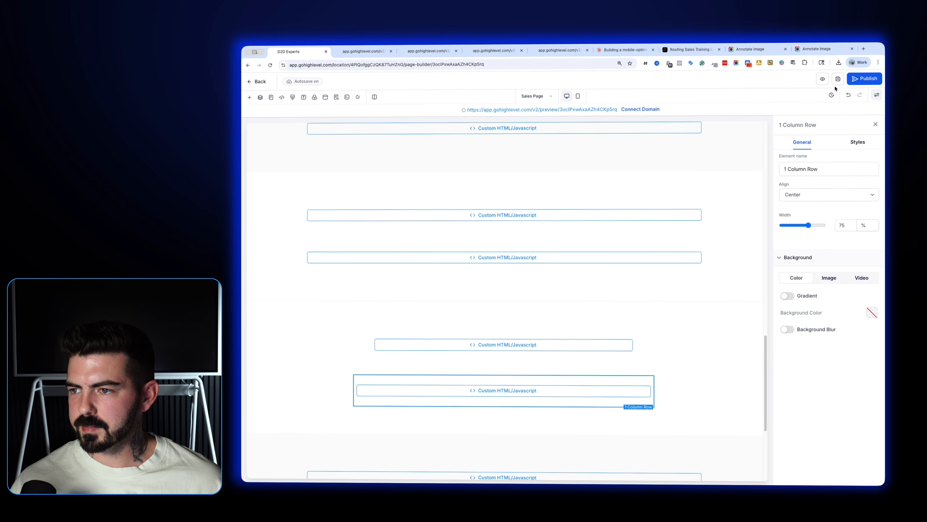
scroll(699, 284, "up", 4)
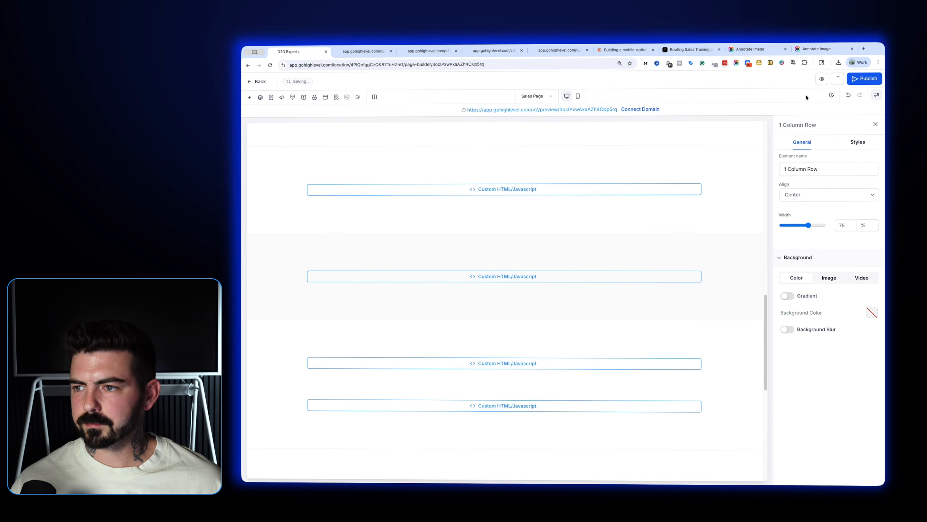
left_click(822, 80)
scroll(454, 275, "down", 8)
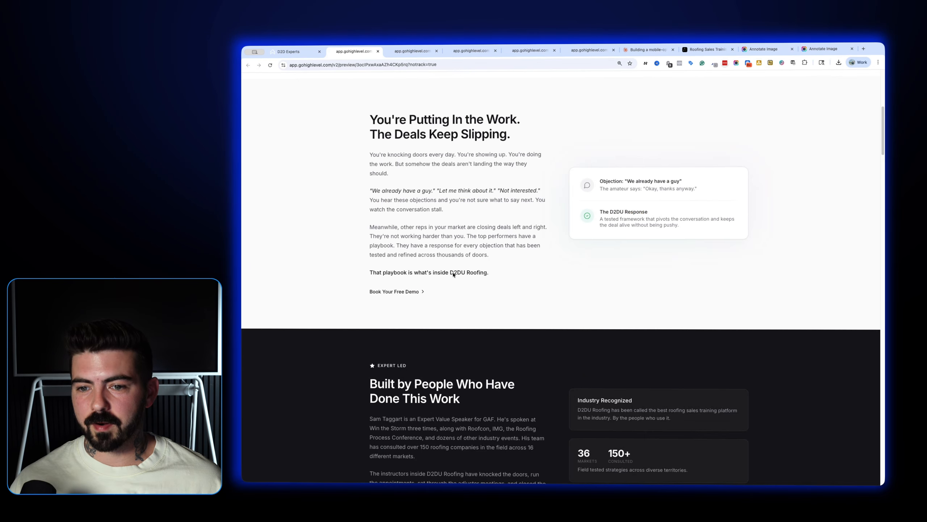
scroll(656, 277, "down", 15)
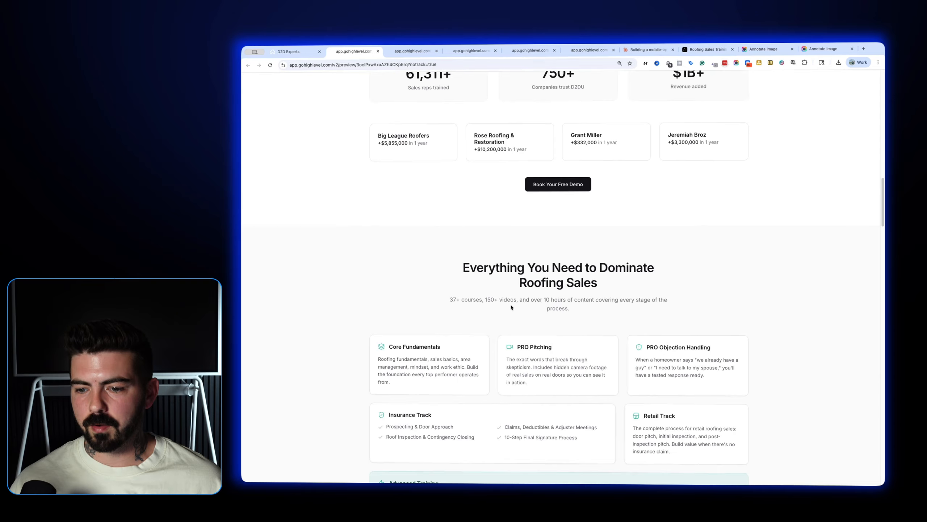
scroll(511, 308, "down", 20)
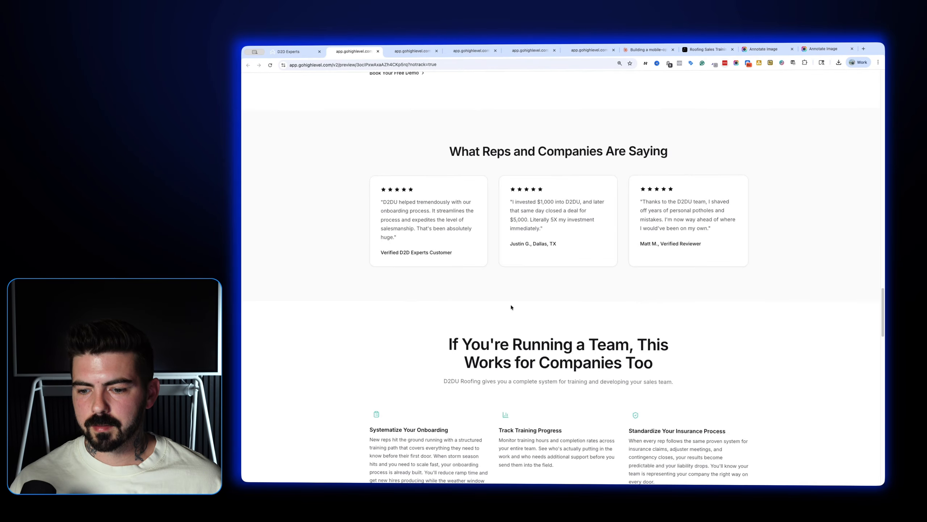
scroll(511, 307, "down", 6)
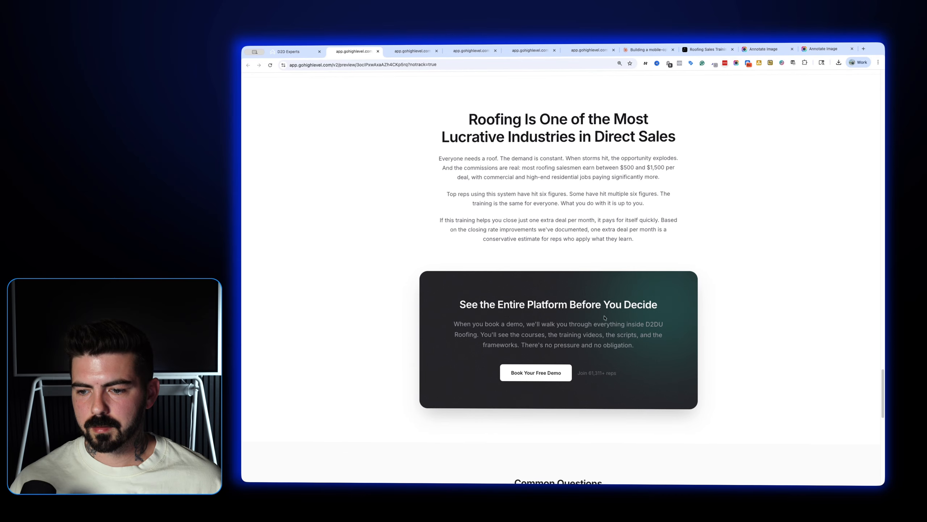
Test the card's "Book Your Free Demo" popup, close it, and review the page's upper sections down to "Everything You Need to Dominate Roofing Sales"
left_click(556, 369)
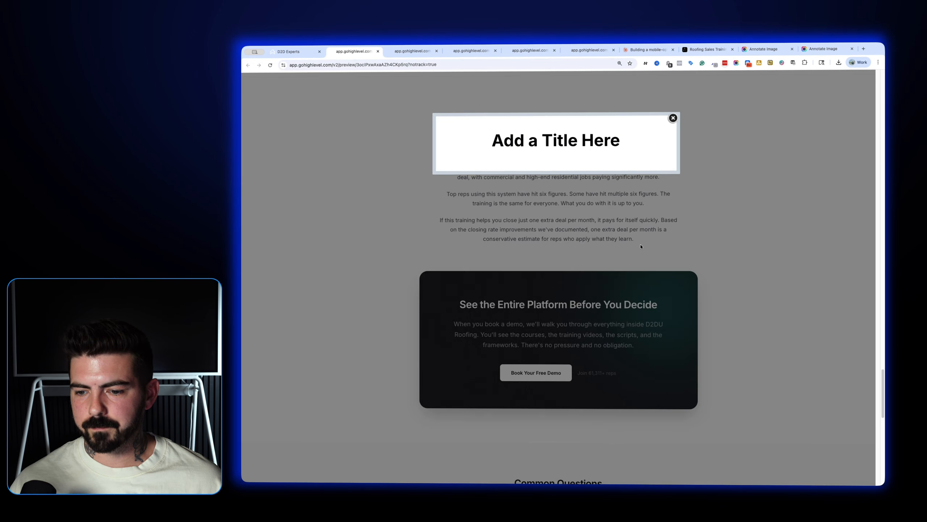
left_click(673, 118)
scroll(583, 238, "up", 15)
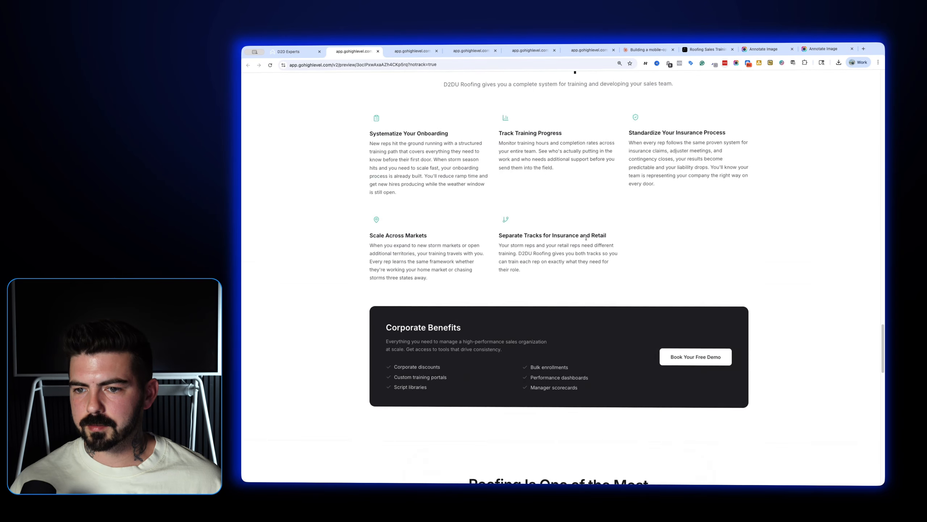
scroll(583, 238, "up", 12)
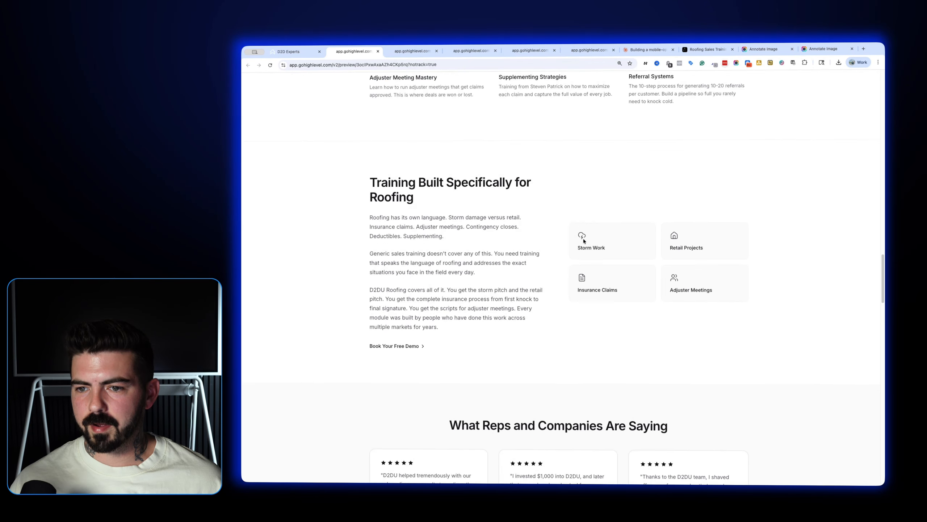
scroll(583, 242, "up", 12)
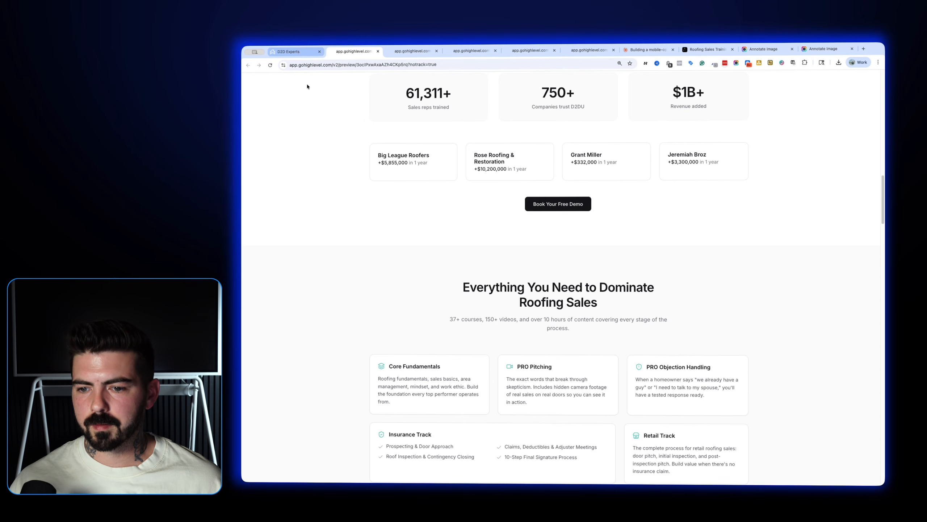
scroll(518, 305, "up", 15)
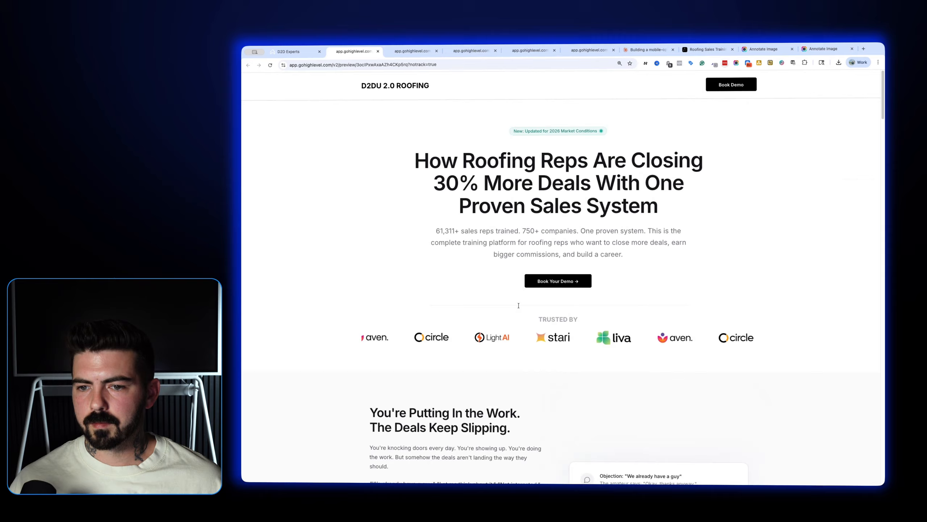
scroll(518, 305, "down", 10)
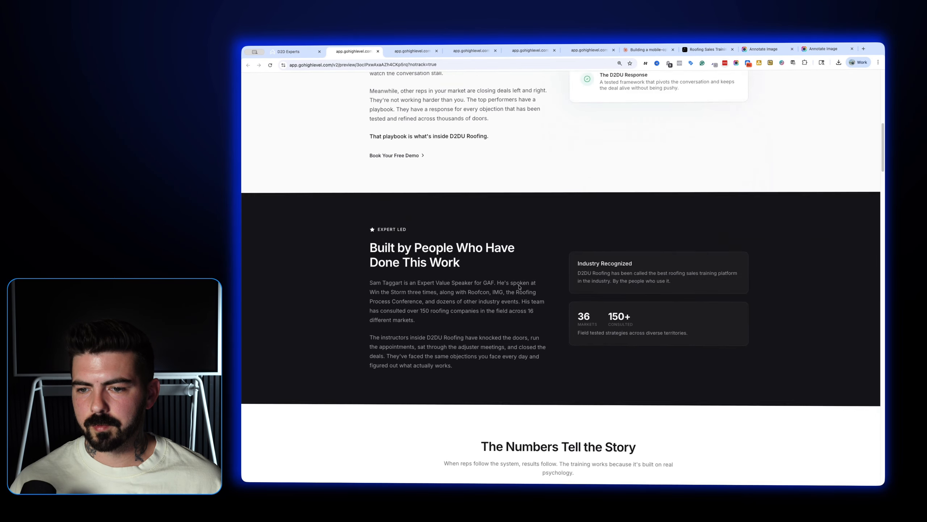
scroll(519, 286, "down", 8)
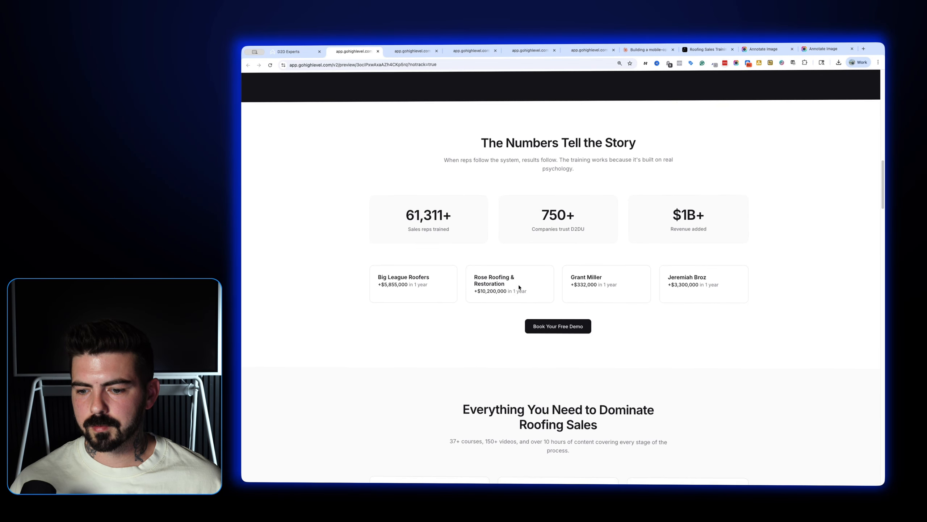
scroll(519, 287, "up", 4)
scroll(519, 287, "down", 9)
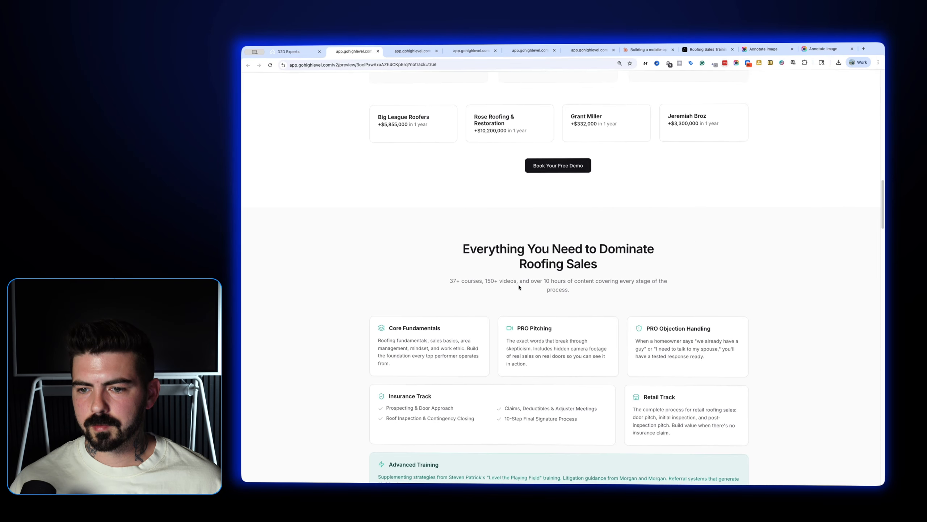
Set the maximum font size of the "Everything You Need to Dominate Roofing Sales" heading to 42px in its code, save, and check a new preview
key("ctrl+shift+Tab")
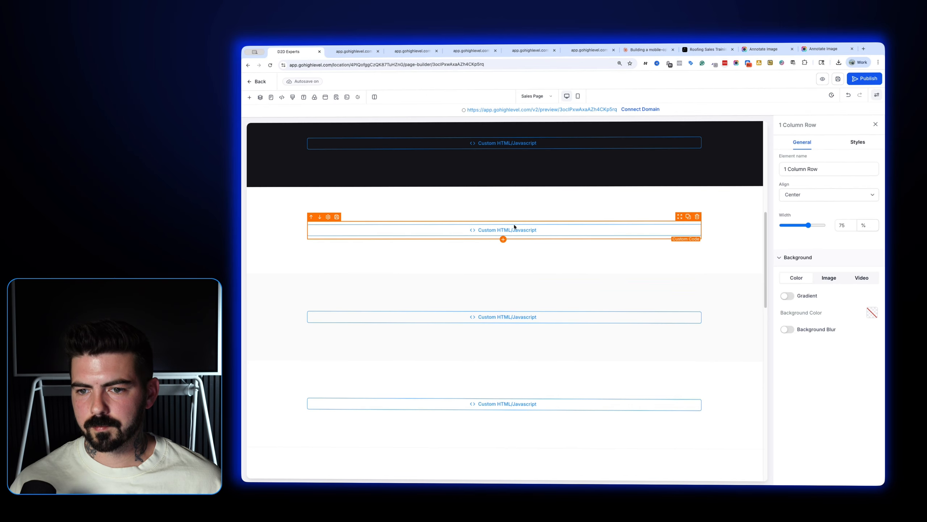
scroll(514, 227, "up", 8)
scroll(515, 228, "down", 10)
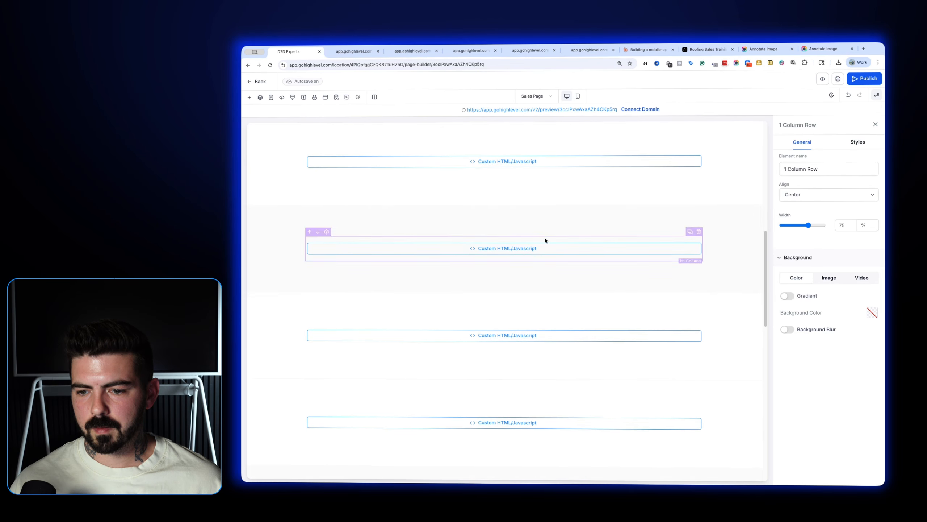
double_click(543, 251)
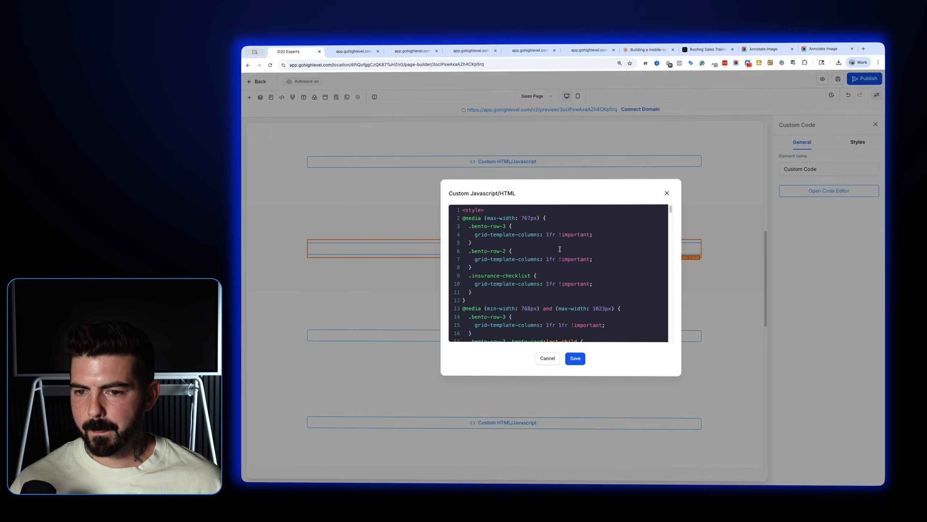
scroll(559, 249, "down", 3)
scroll(559, 249, "down", 2)
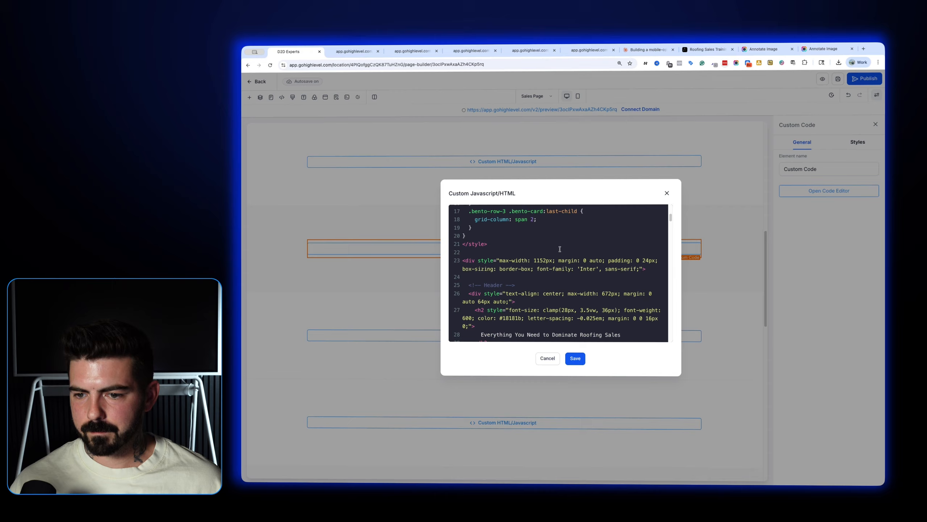
scroll(560, 248, "down", 2)
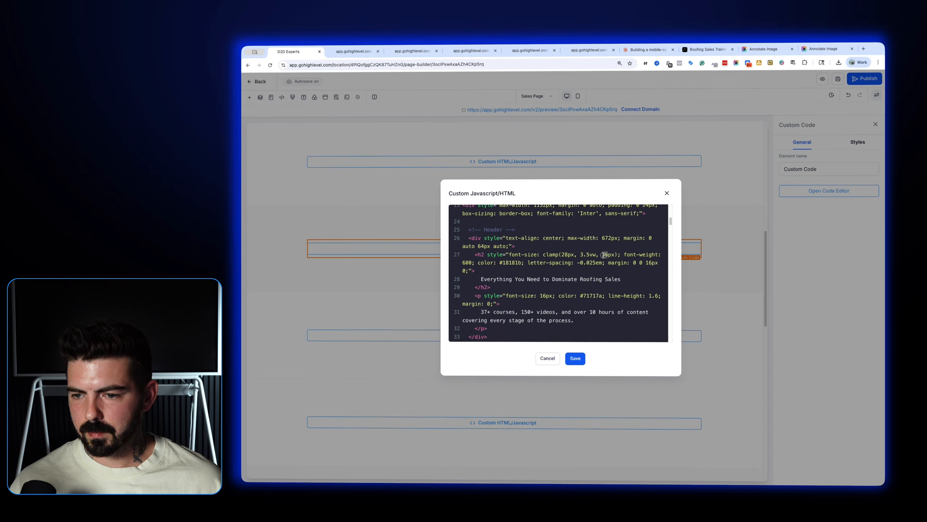
type("42")
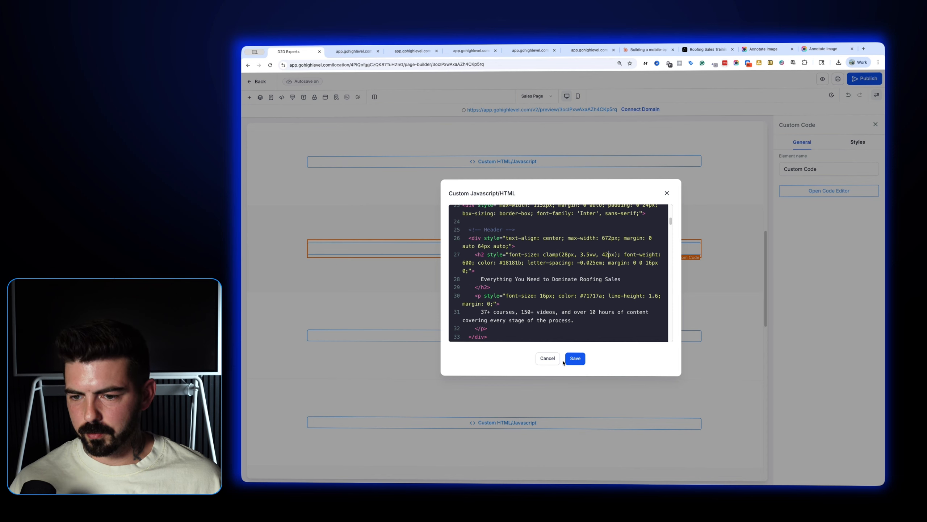
left_click(575, 359)
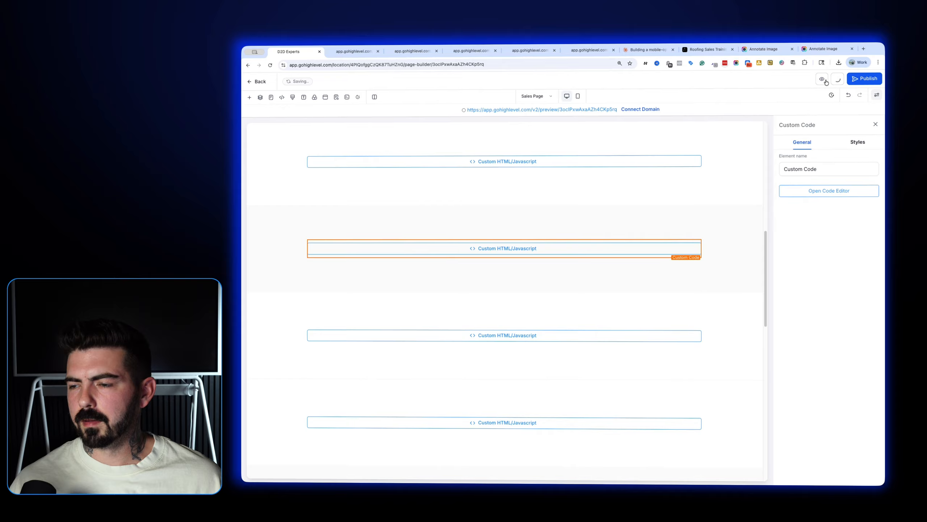
left_click(823, 80)
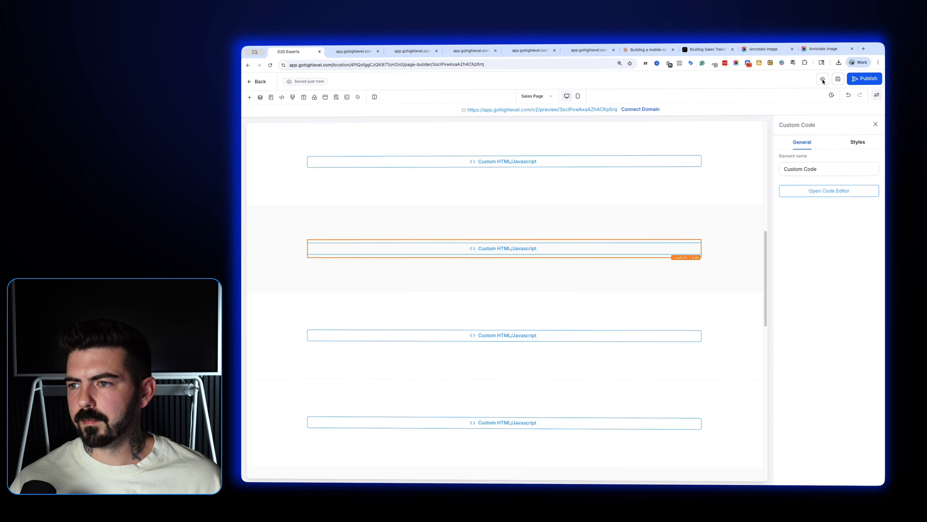
scroll(555, 231, "down", 20)
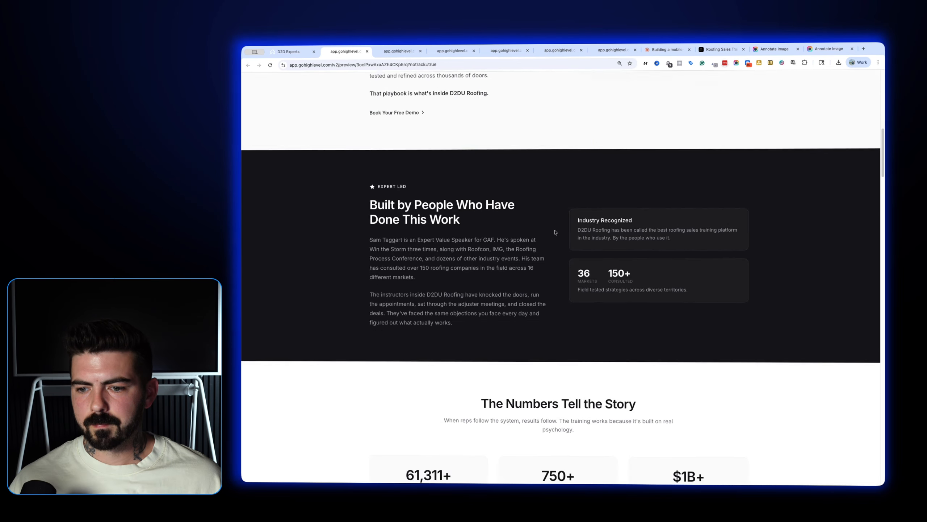
scroll(555, 231, "down", 2)
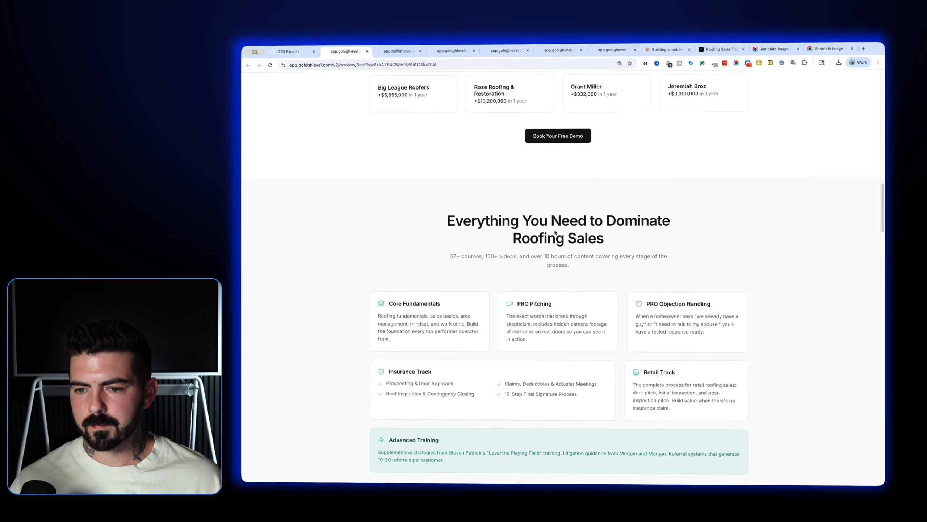
Set the maximum font size of the "Everything You Need to Dominate Roofing Sales" heading to 46px, save the page and check it in a new preview
left_click(299, 51)
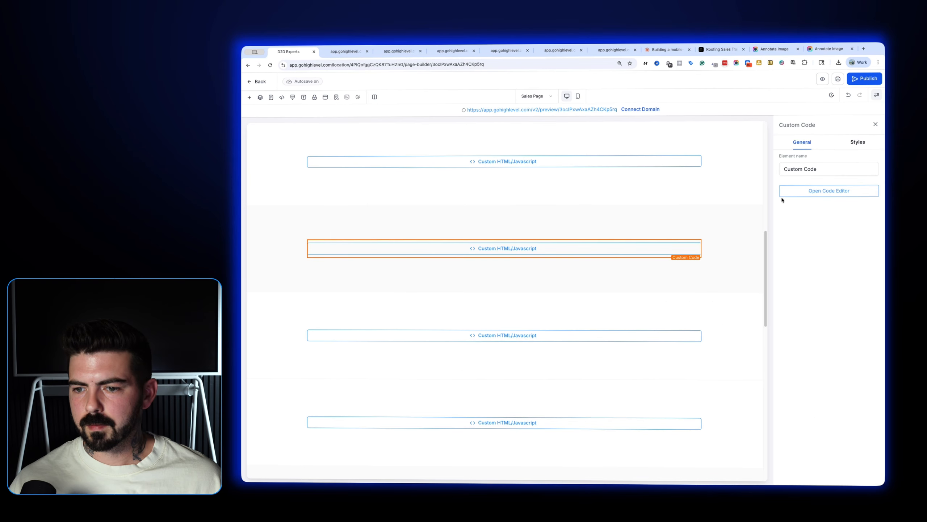
left_click(802, 195)
left_click(665, 193)
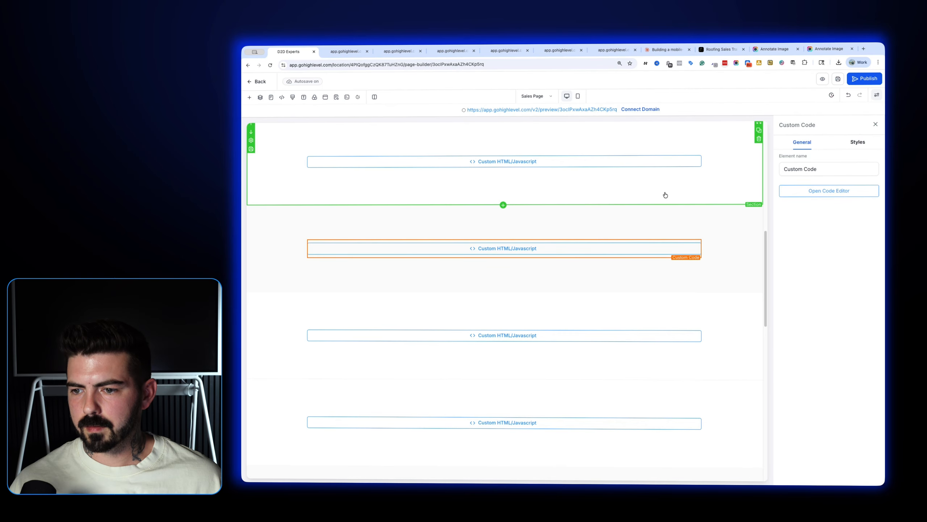
left_click(798, 190)
scroll(537, 238, "down", 5)
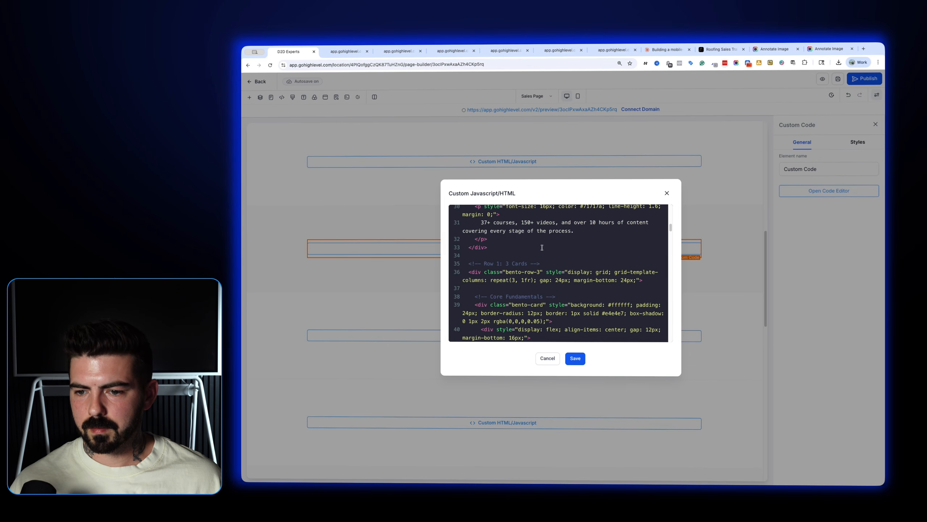
scroll(555, 259, "down", 1)
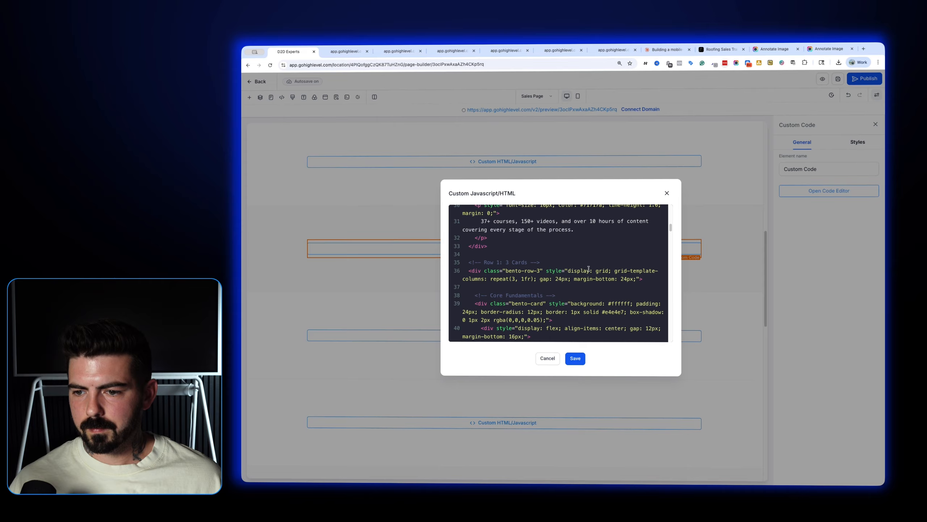
scroll(589, 268, "down", 4)
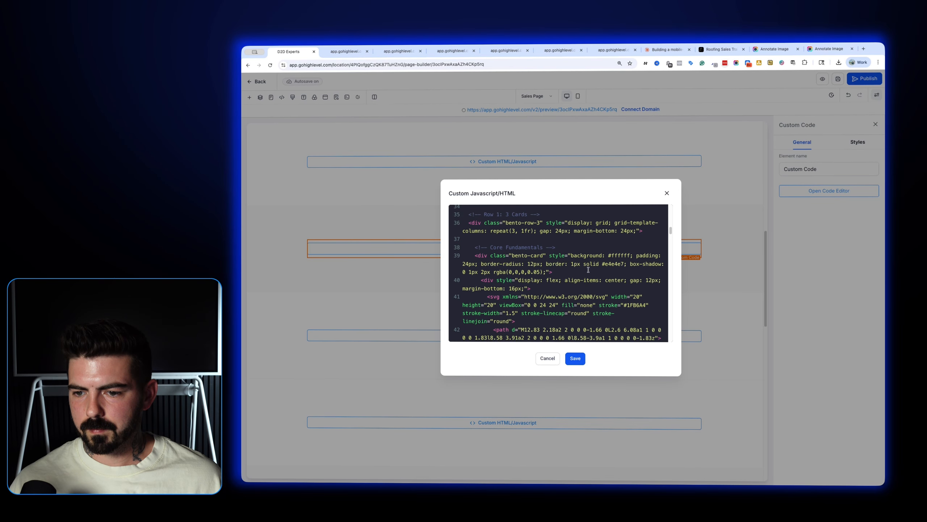
scroll(588, 270, "up", 10)
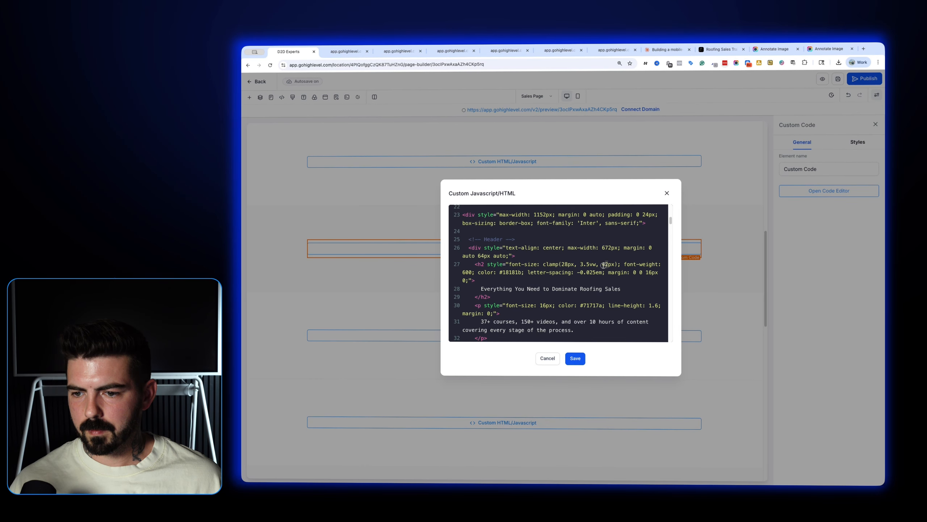
type("46")
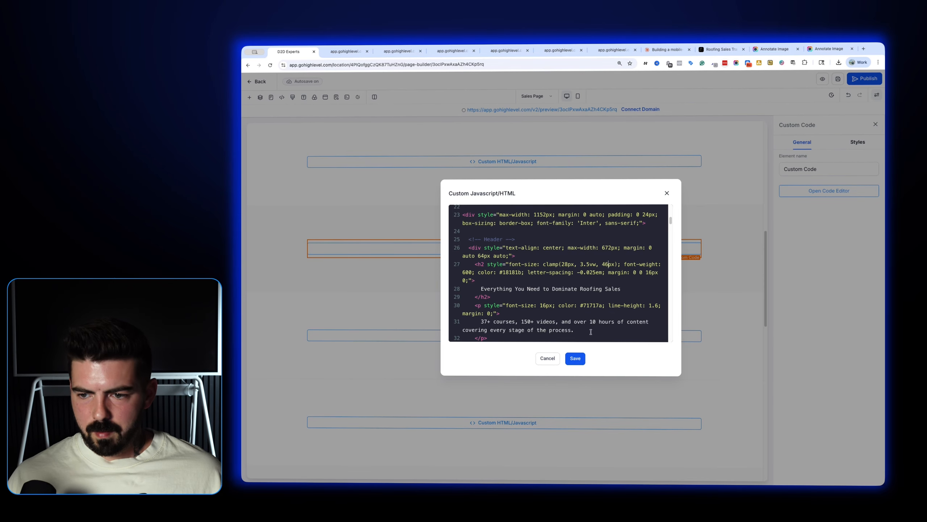
left_click(575, 358)
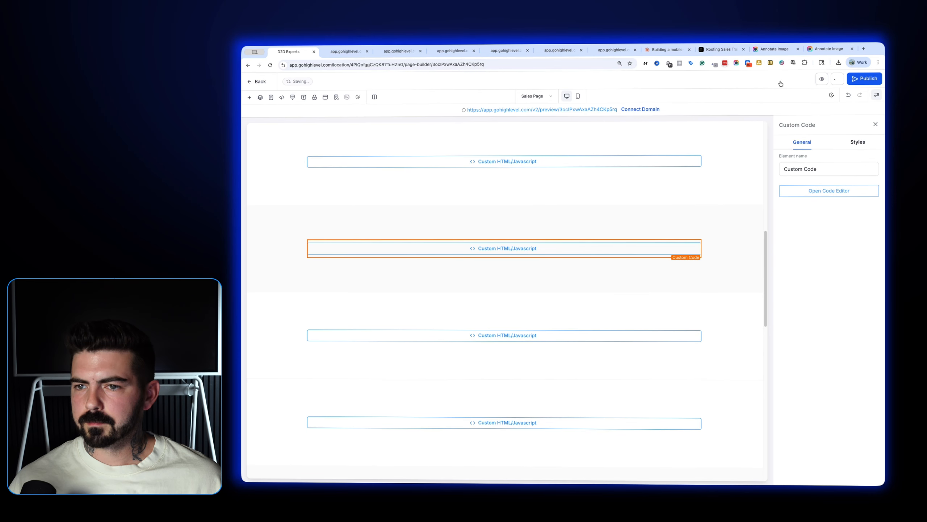
left_click(271, 66)
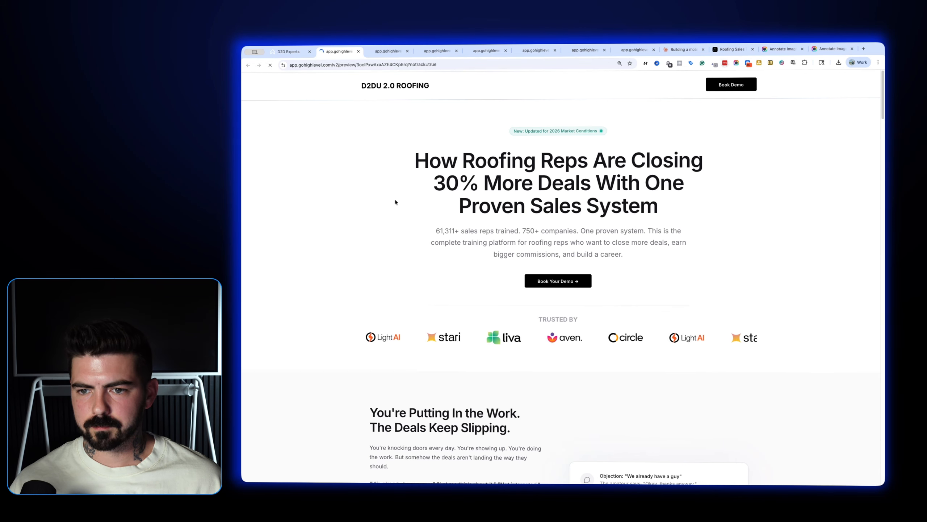
scroll(395, 202, "down", 20)
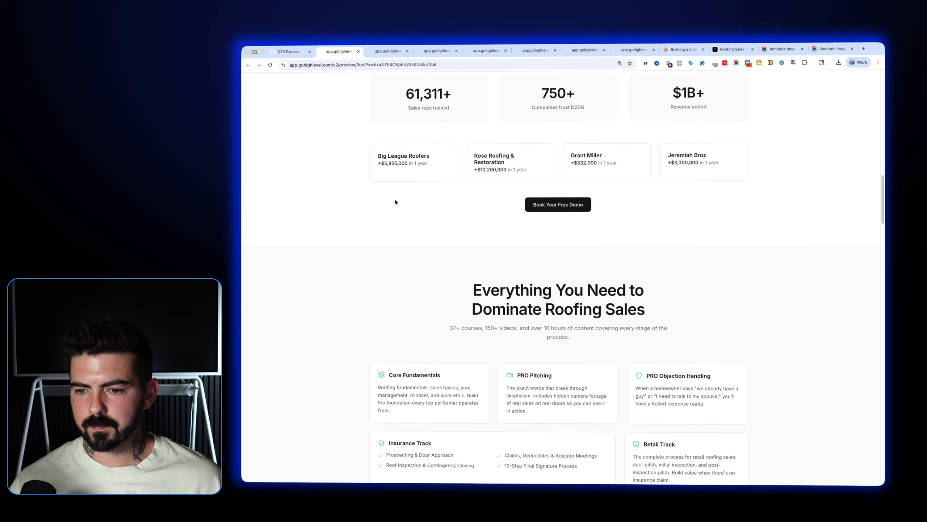
scroll(396, 202, "down", 3)
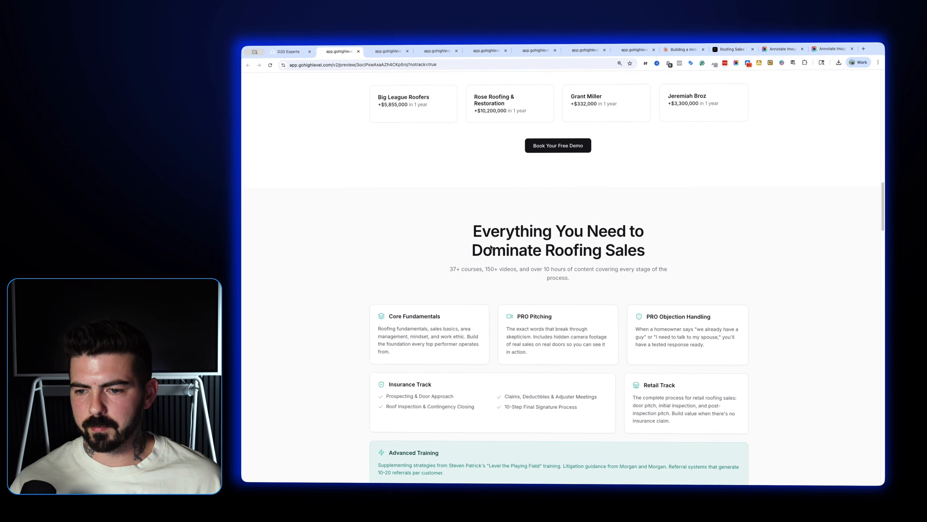
Find "courses" in the section's custom code and replace it with "modules" in the paragraph under the heading
left_click(289, 53)
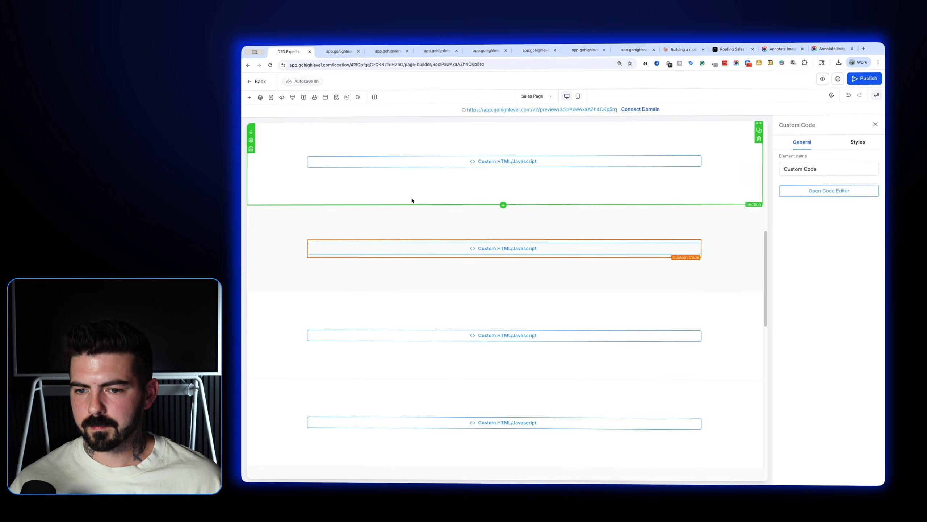
left_click(803, 192)
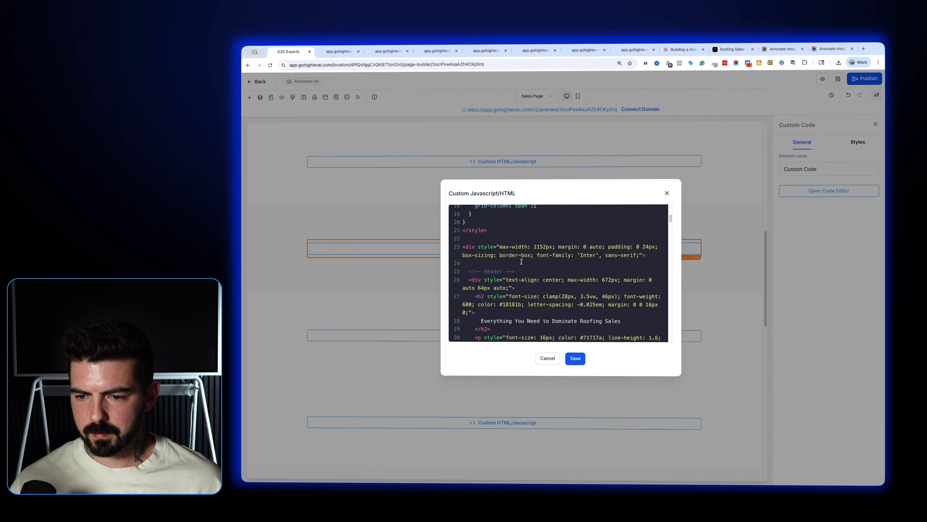
key("ctrl+f")
type("courses")
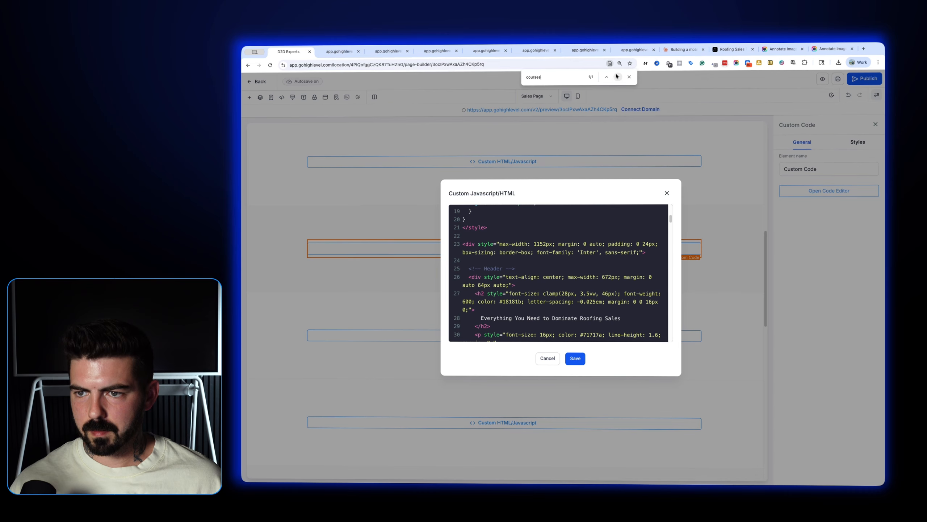
scroll(567, 251, "down", 3)
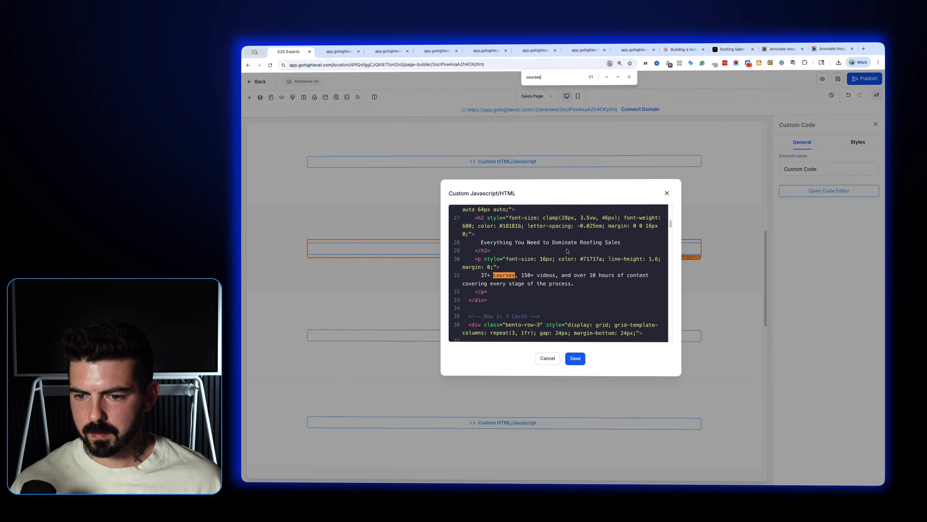
double_click(504, 266)
type("module")
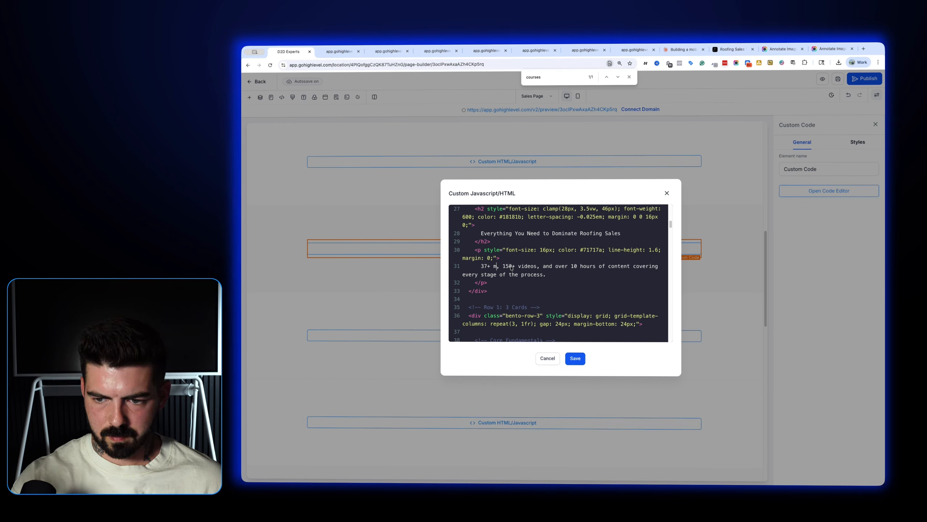
type("s")
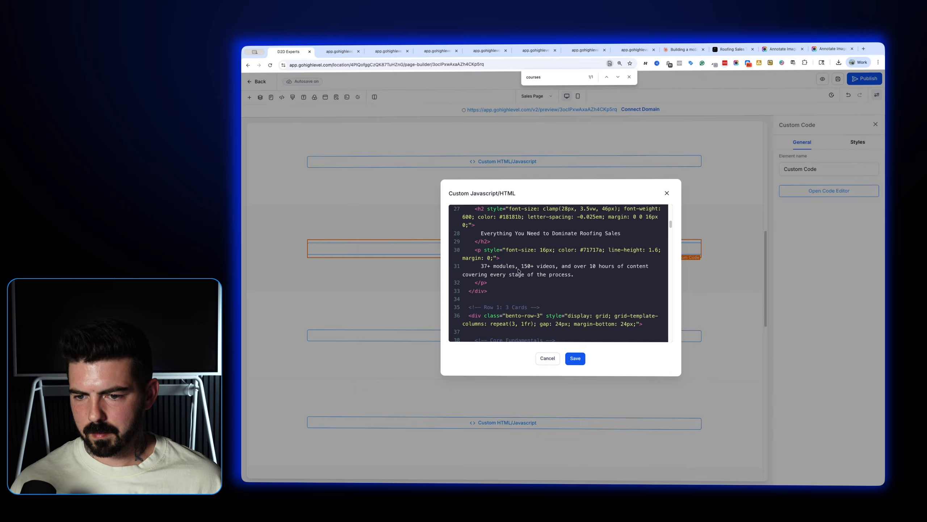
Shorten the paragraph to "Over 10 hours of content covering every stage of the process.", save the code and page, and open a new preview
left_click_drag(521, 268, 555, 269)
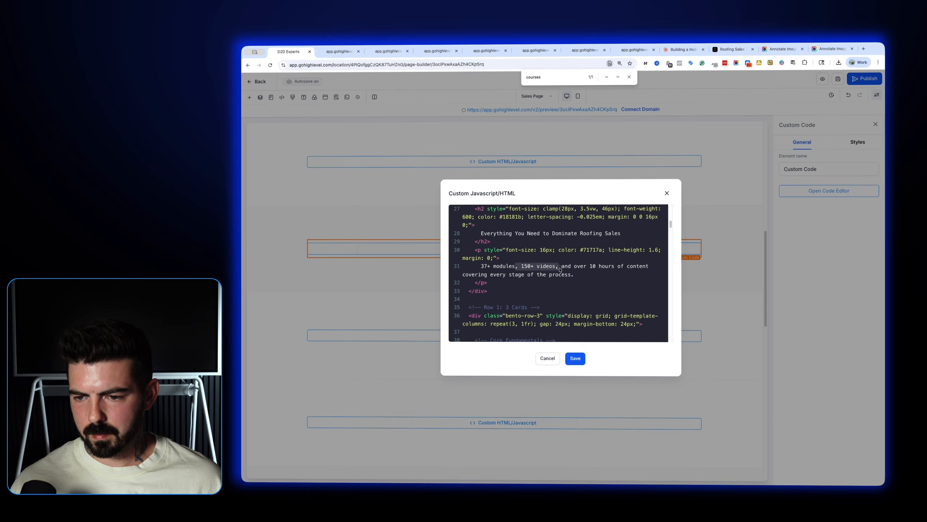
left_click_drag(575, 269, 481, 271)
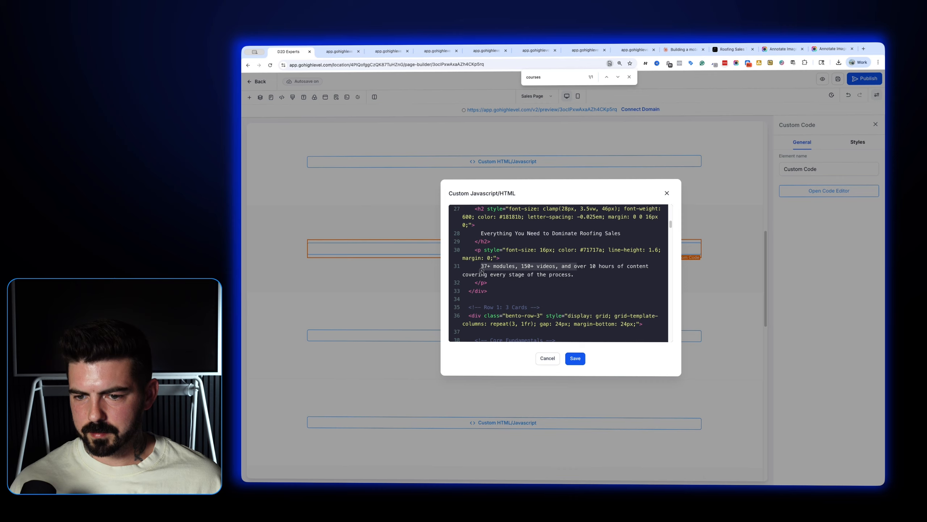
type("O")
left_click(581, 357)
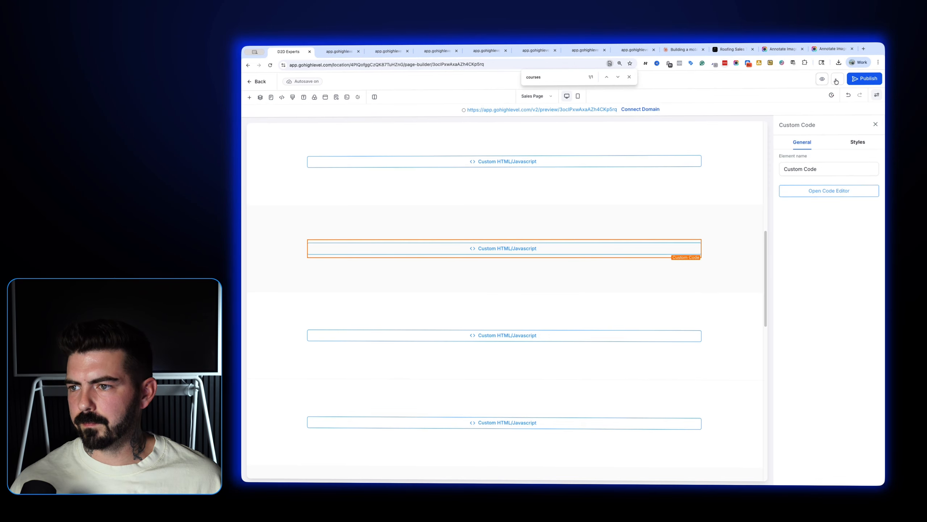
left_click(836, 80)
left_click(629, 77)
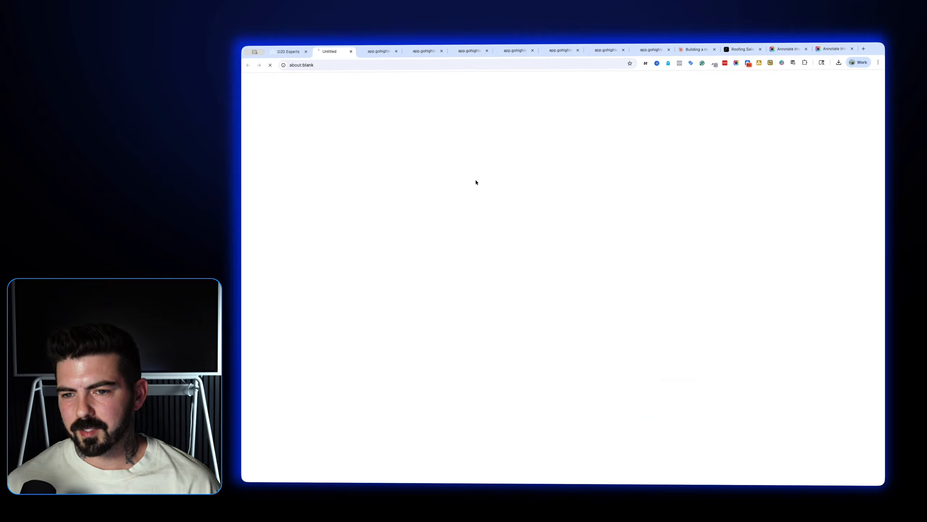
Review the shortened paragraph and the "The Numbers Tell the Story" section in the preview, then return to the page builder
scroll(438, 165, "down", 15)
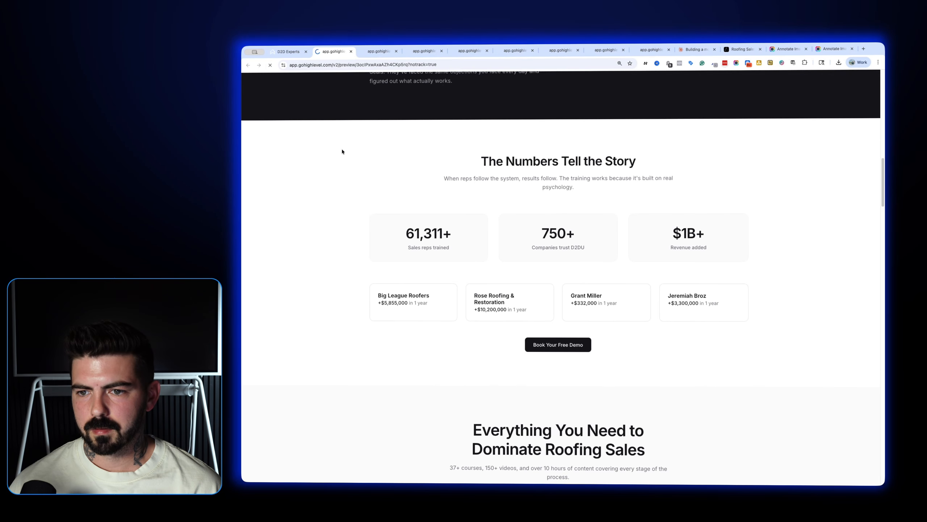
scroll(341, 153, "down", 9)
scroll(552, 266, "up", 3)
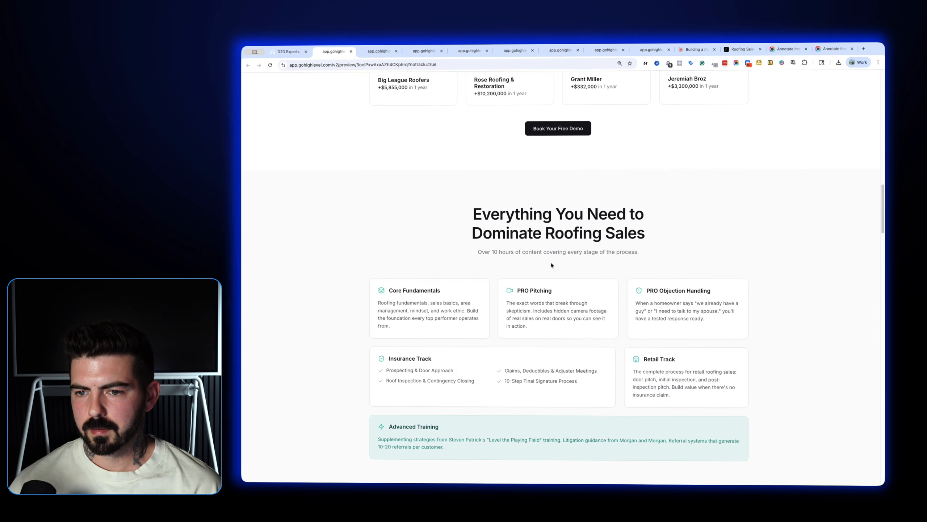
scroll(544, 252, "up", 7)
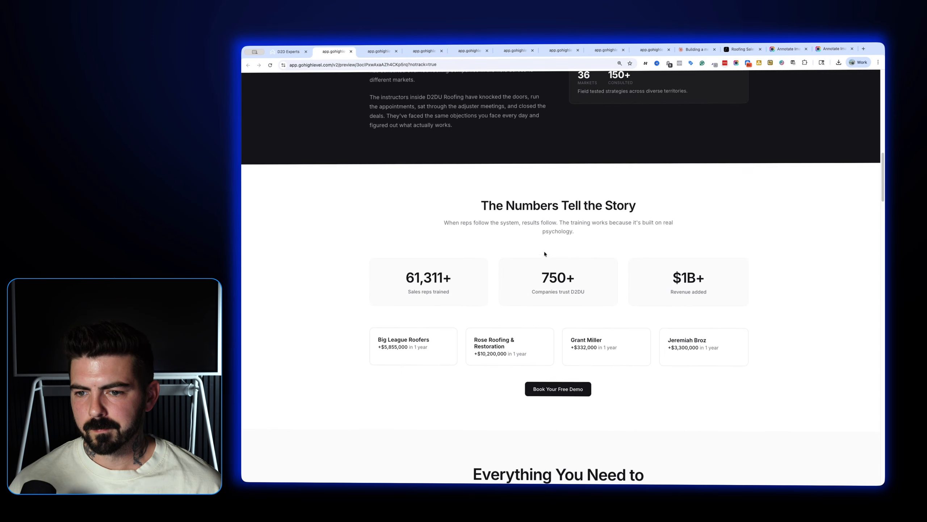
left_click(288, 51)
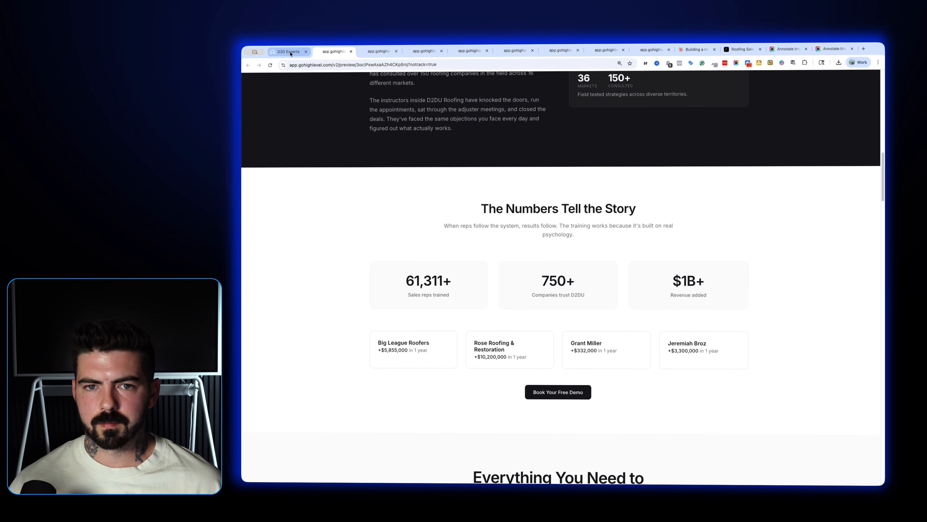
Locate the "The Numbers Tell the Story" section below the dark section and open its custom code for editing
scroll(494, 232, "up", 3)
scroll(511, 249, "up", 1)
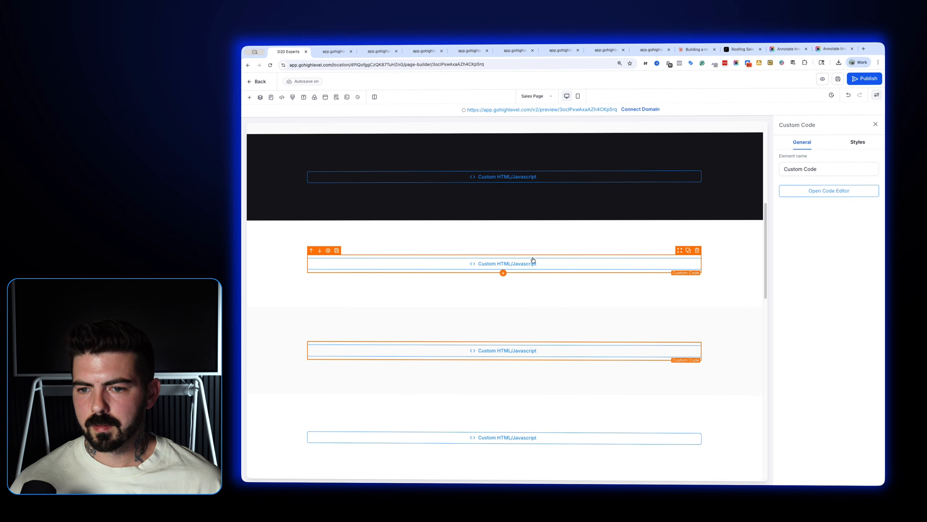
scroll(521, 255, "up", 5)
left_click(333, 52)
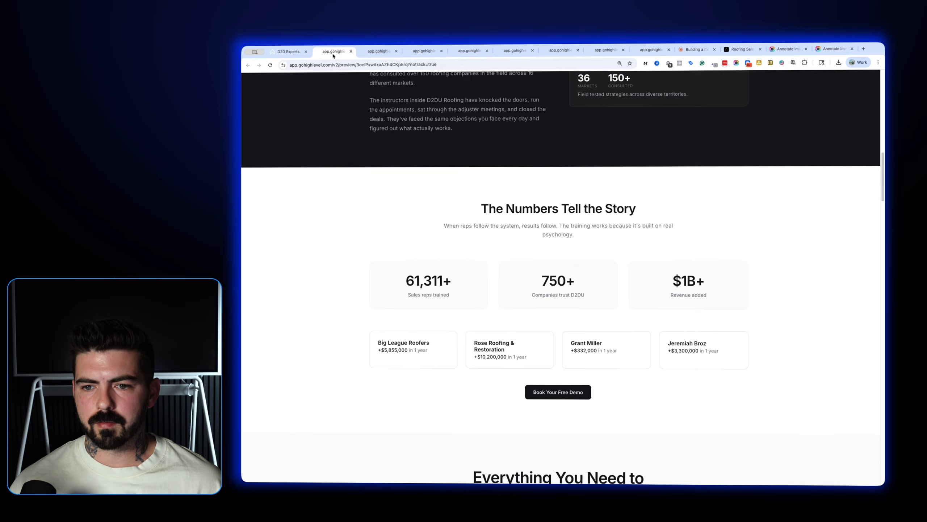
key("ctrl+shift+Tab")
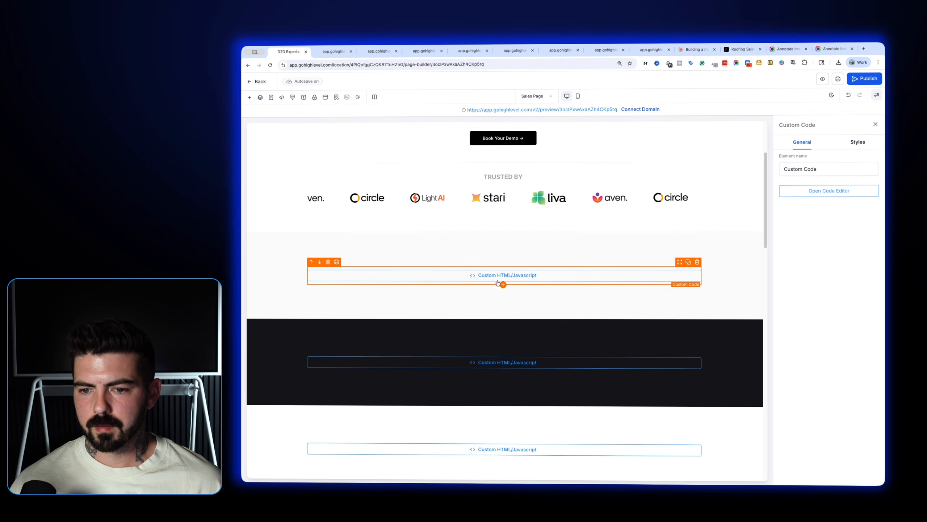
scroll(507, 292, "down", 5)
left_click(829, 190)
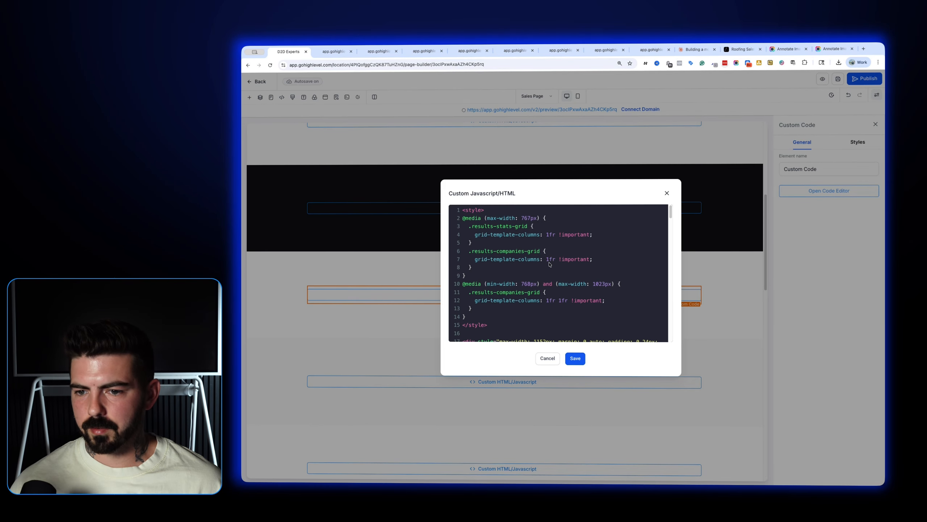
Shorten the paragraph to "When reps follow the system, results follow because it's built on real psychology." and save the code
scroll(542, 268, "down", 5)
scroll(542, 269, "down", 3)
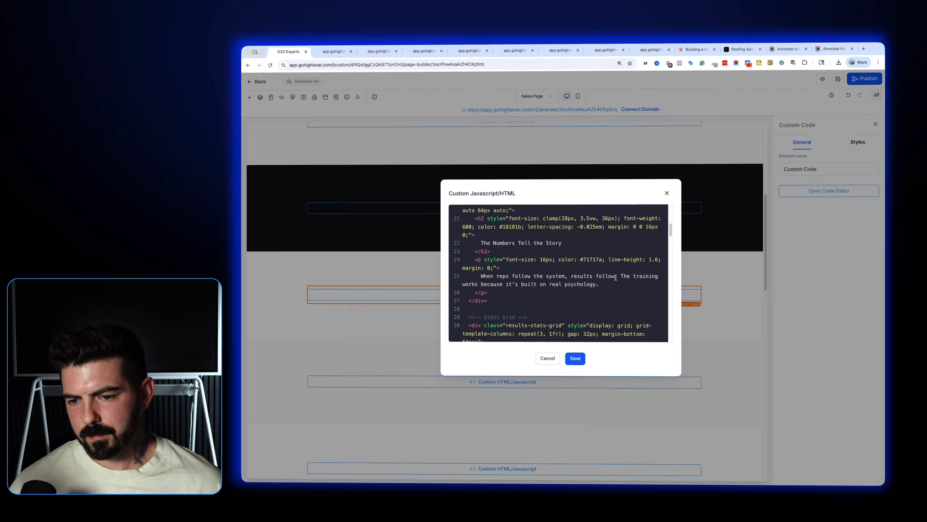
left_click_drag(616, 277, 482, 281)
key("BackSpace")
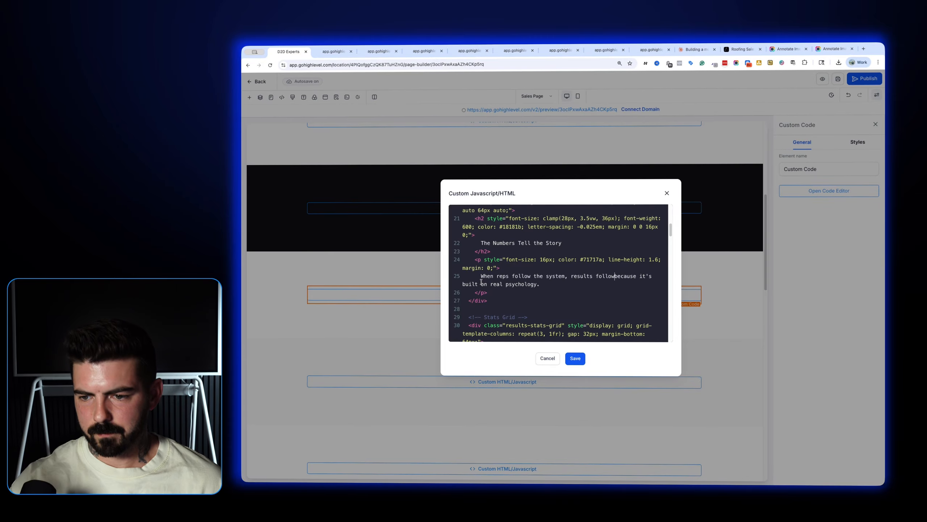
left_click(575, 358)
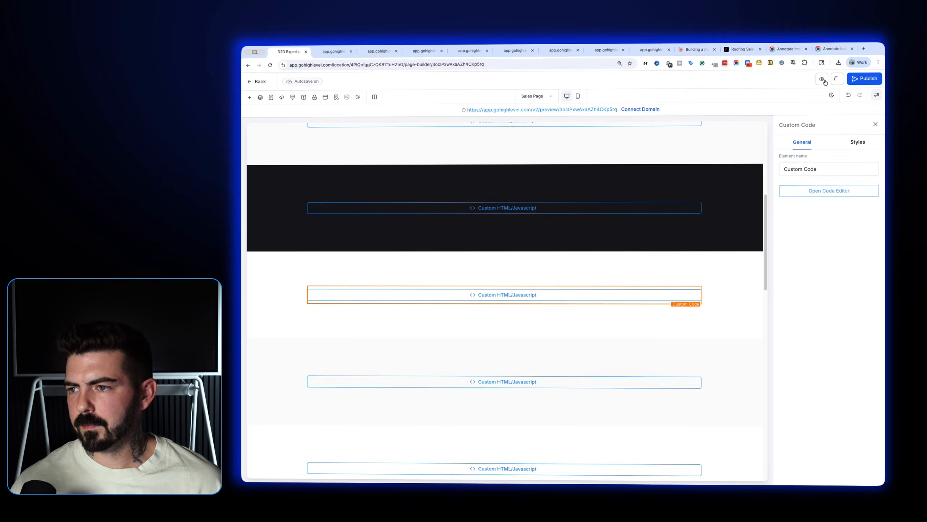
Save the page, clear out several outdated preview tabs and open a fresh preview
left_click(822, 80)
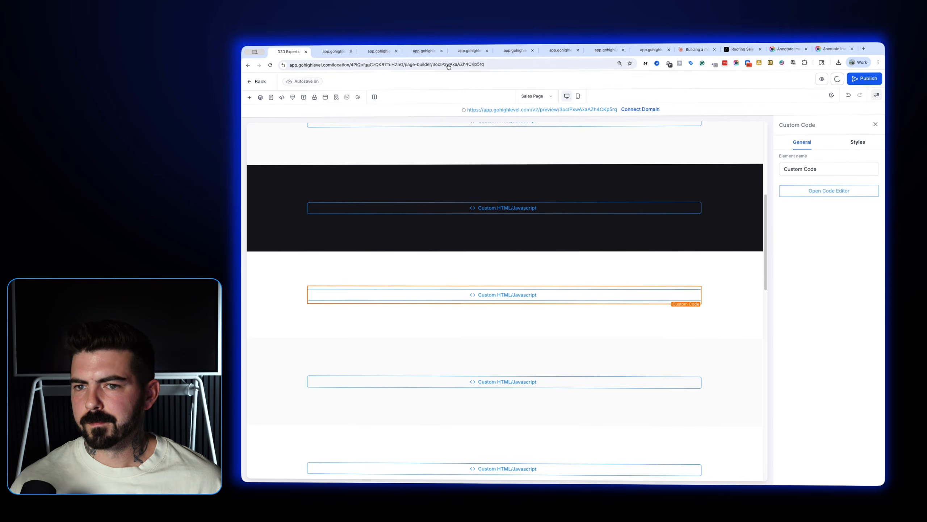
left_click(351, 53)
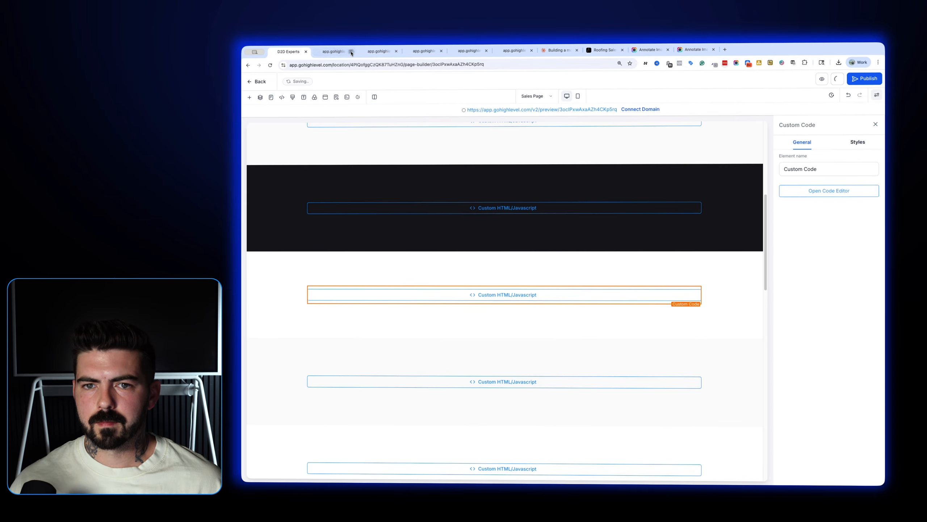
left_click(351, 54)
left_click(352, 53)
left_click(351, 53)
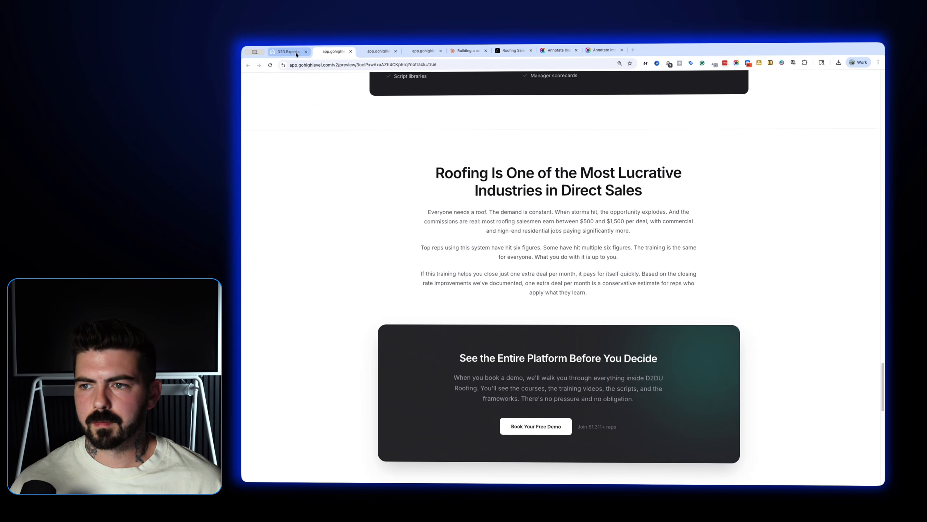
left_click(296, 54)
left_click(816, 78)
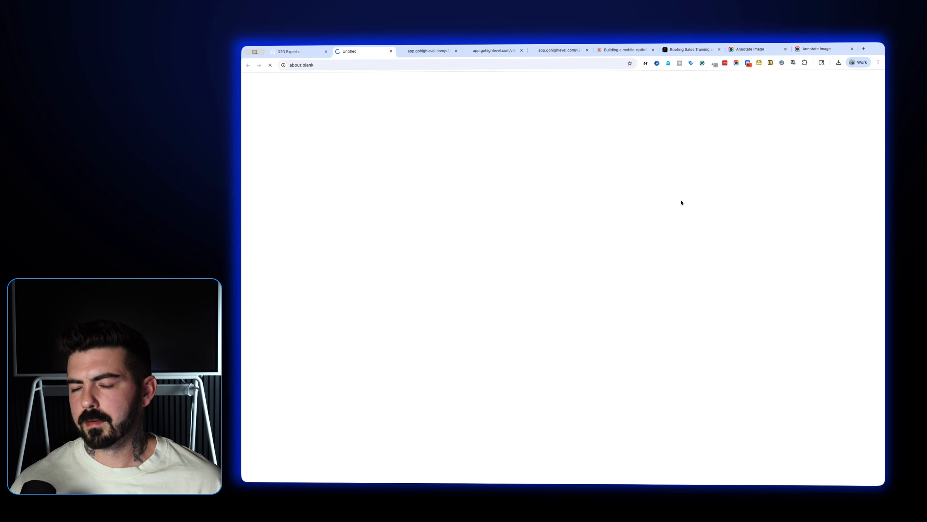
Review the "The Numbers Tell the Story" paragraph and the remaining sections down to the footer, then go back up to the hero
scroll(675, 220, "down", 15)
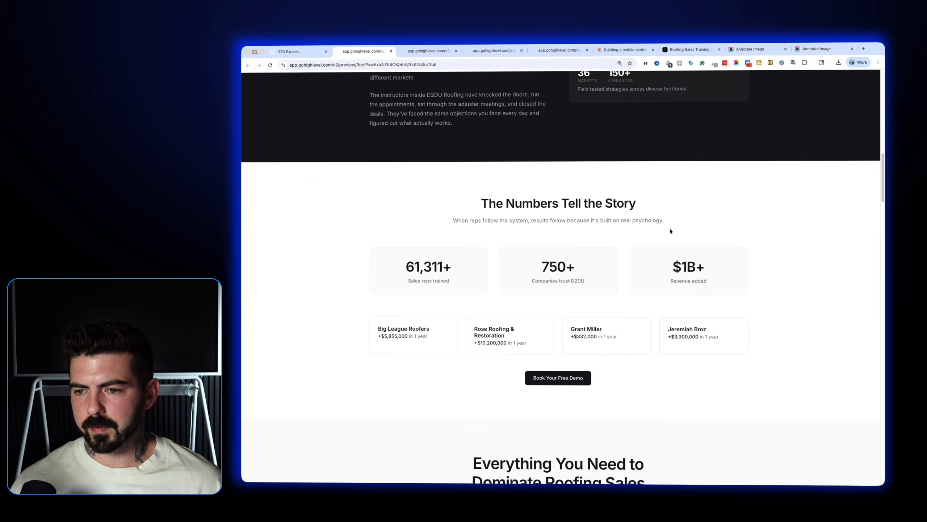
scroll(640, 222, "down", 20)
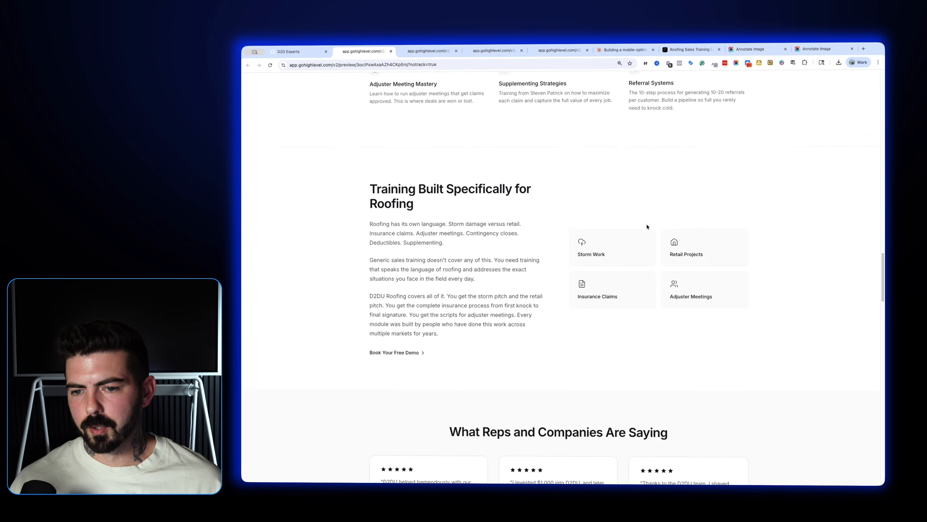
scroll(646, 227, "down", 3)
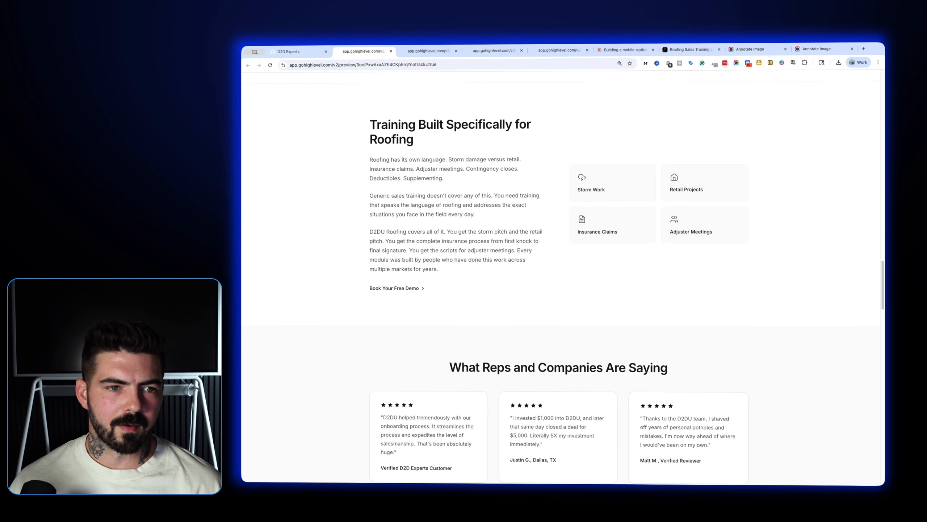
scroll(476, 248, "down", 20)
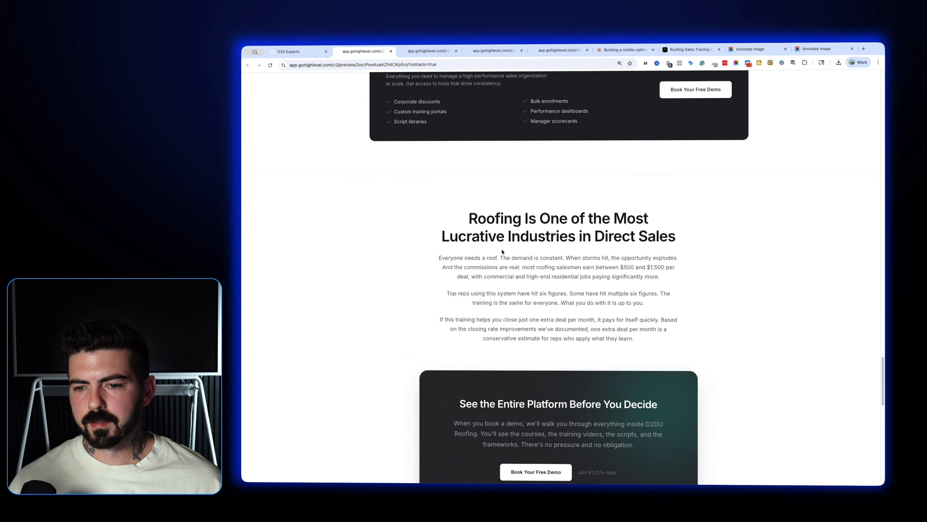
scroll(503, 251, "down", 15)
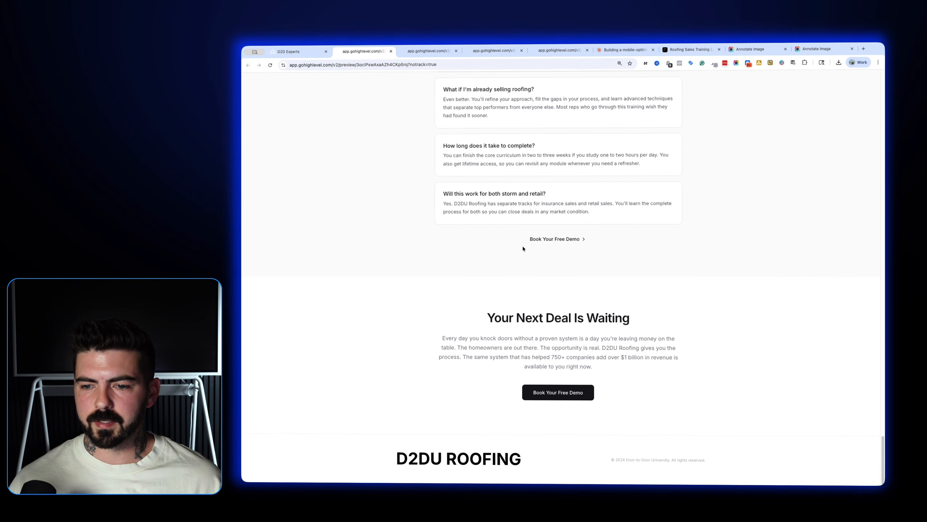
scroll(670, 297, "up", 20)
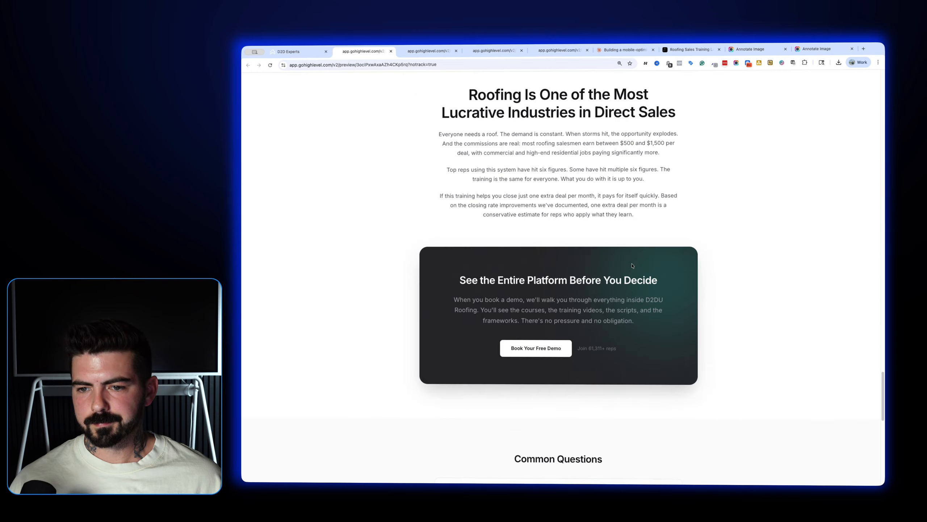
scroll(627, 260, "up", 15)
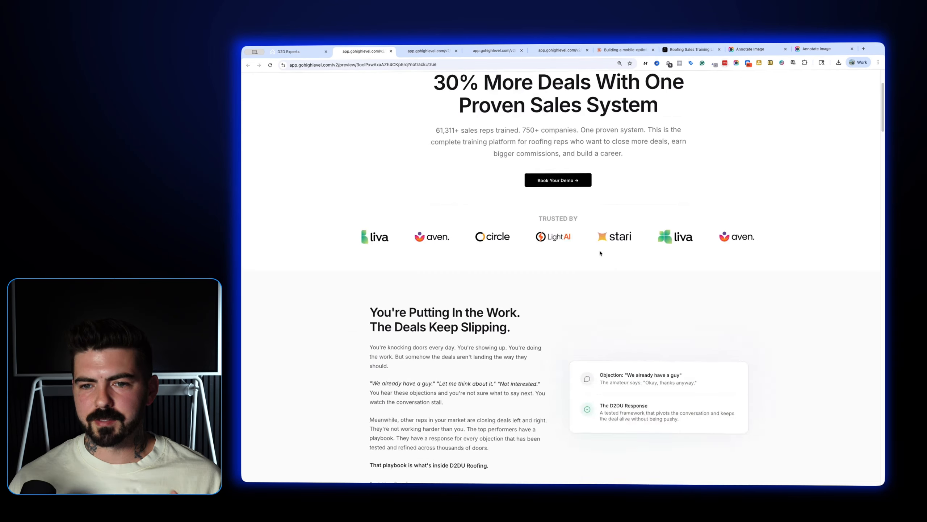